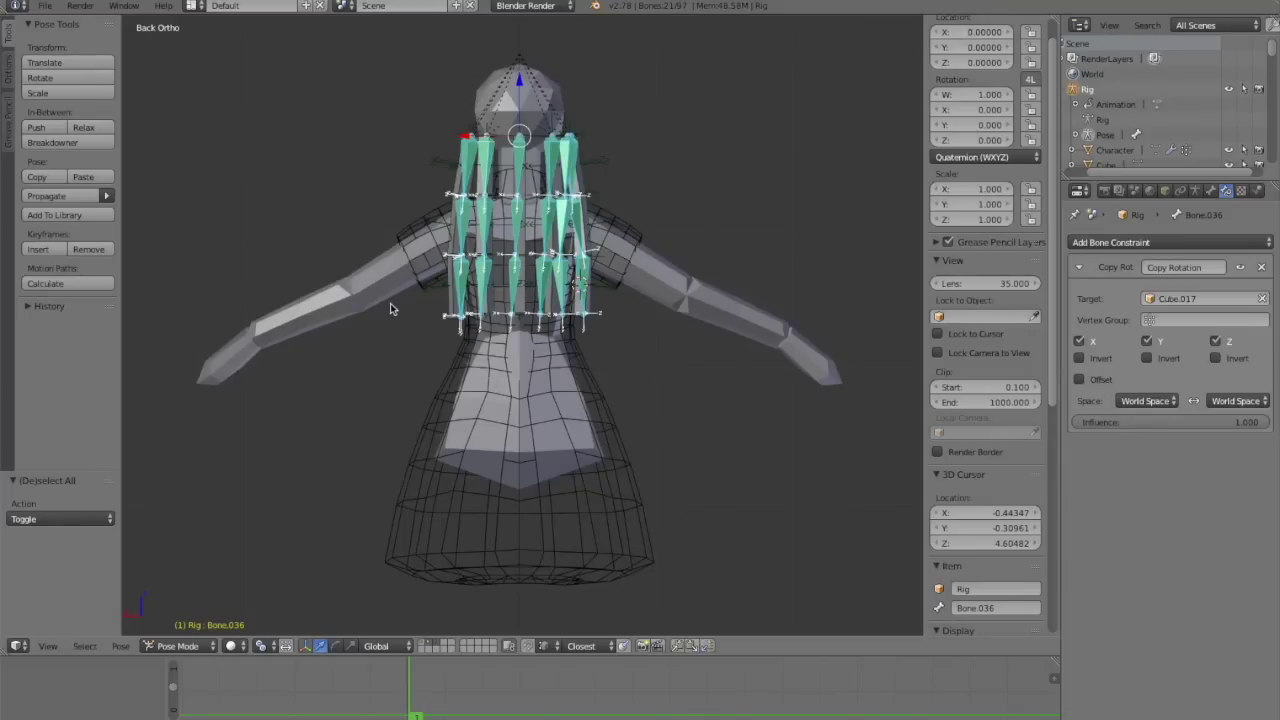
Step: Check scene layers 1, 3 and 4 separately, and display layers 2 and 3 together
scroll(395, 300, "down", 4)
scroll(450, 337, "up", 2)
scroll(600, 325, "up", 3)
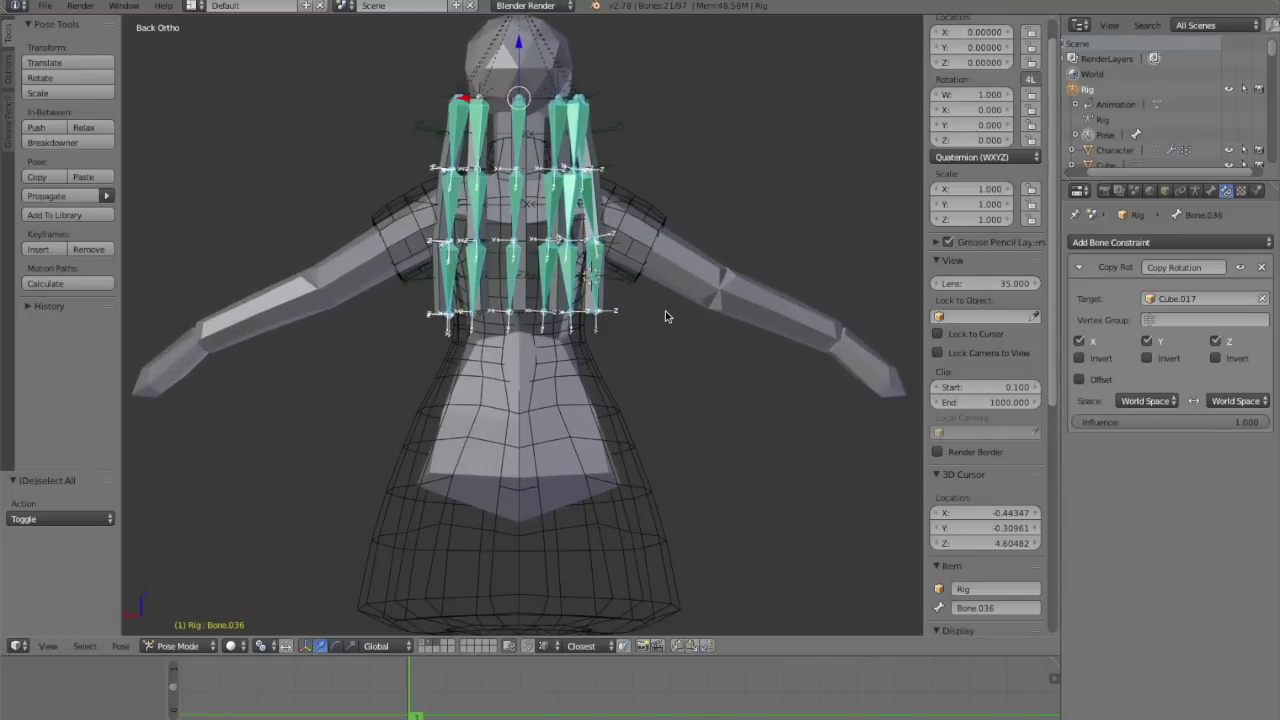
middle_click_drag(666, 314, 451, 386)
scroll(650, 387, "down", 4)
key("1")
scroll(451, 386, "down", 2)
key("3")
key("4")
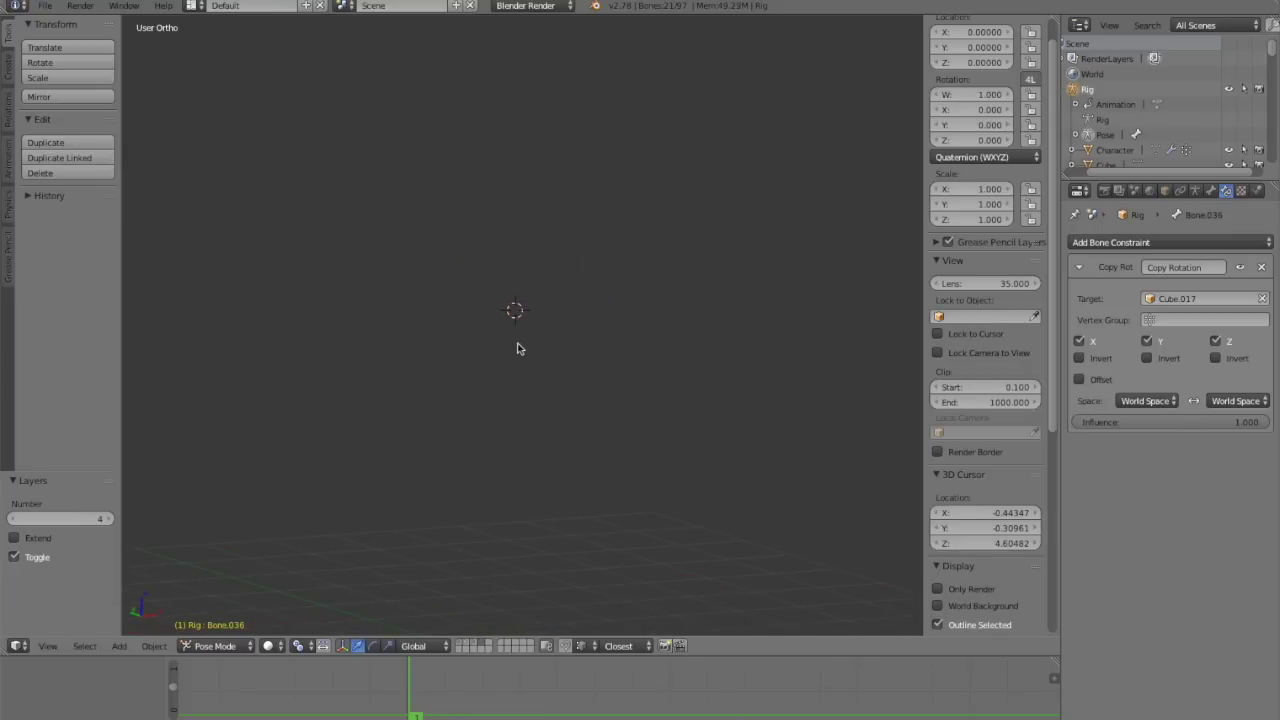
key("3")
scroll(500, 346, "up", 3)
middle_click_drag(487, 345, 630, 350)
key("shift+2")
middle_click_drag(381, 349, 412, 320)
Step: Select only one upper hair bone at the back of the head and examine its Copy Rotation constraint
key("a")
scroll(523, 466, "up", 5)
scroll(490, 318, "down", 1)
right_click(505, 236)
middle_click_drag(506, 253, 489, 342)
scroll(487, 340, "up", 3)
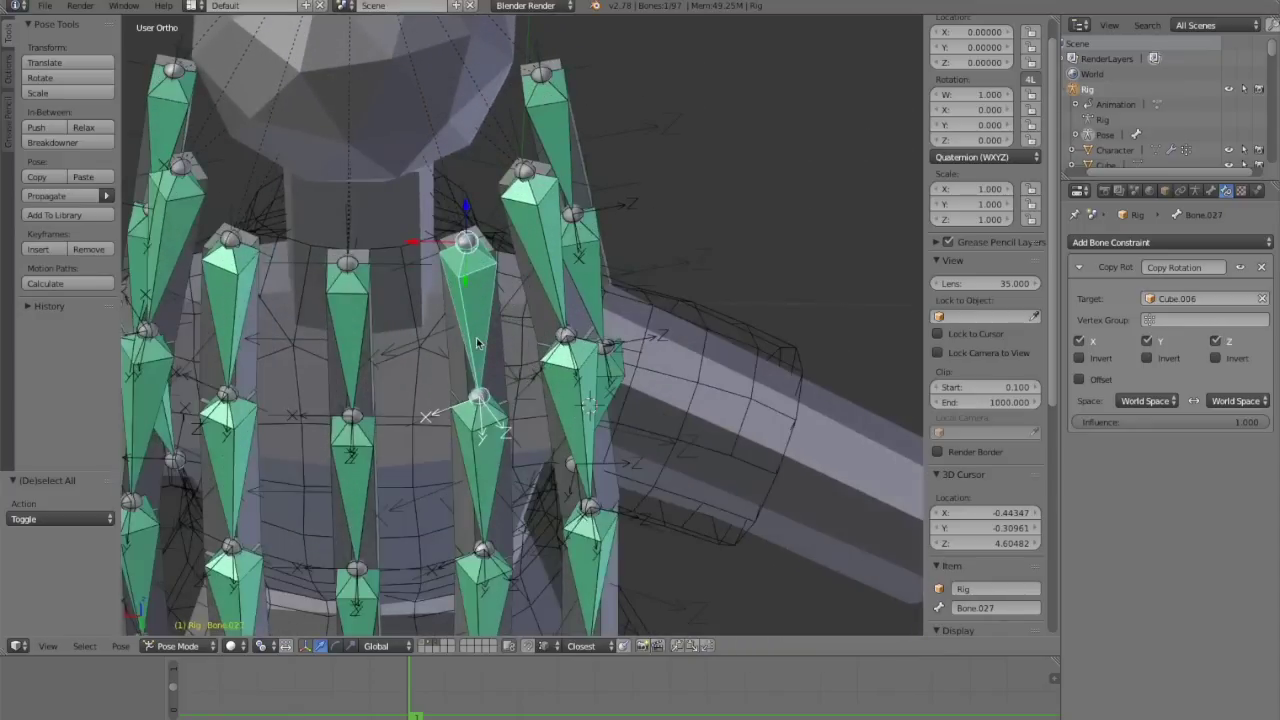
scroll(207, 228, "down", 5)
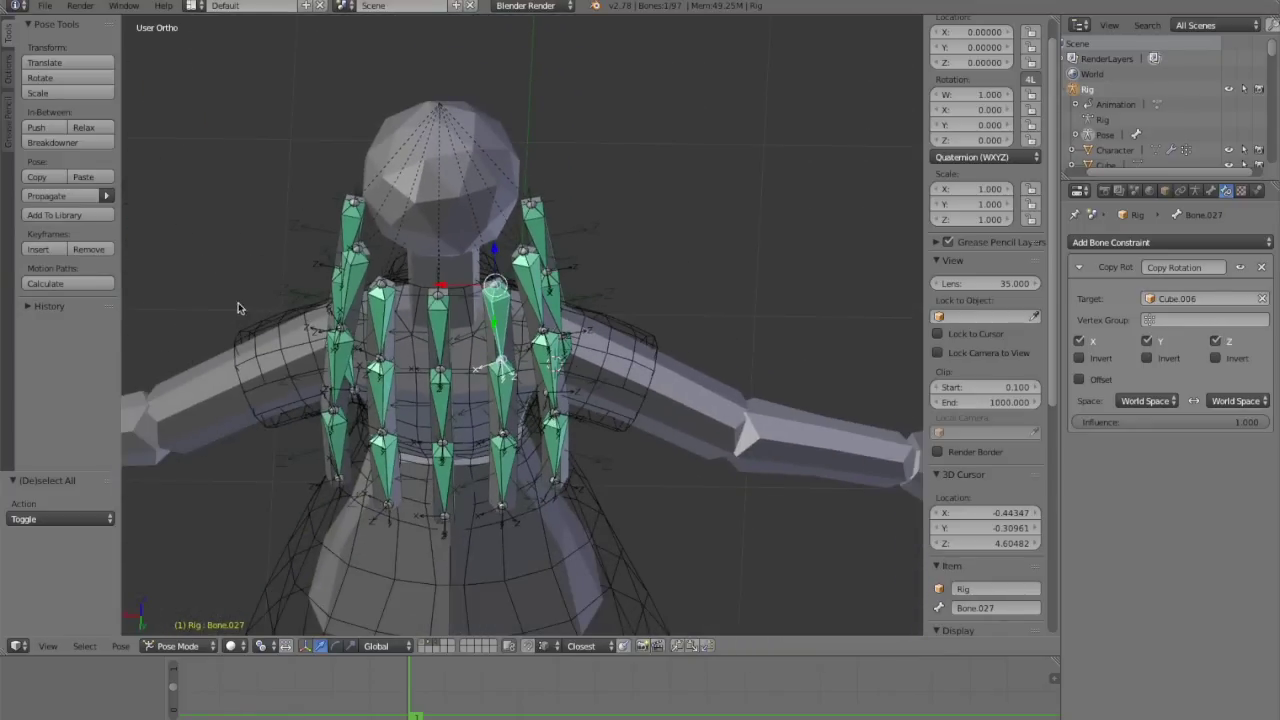
scroll(548, 420, "up", 5)
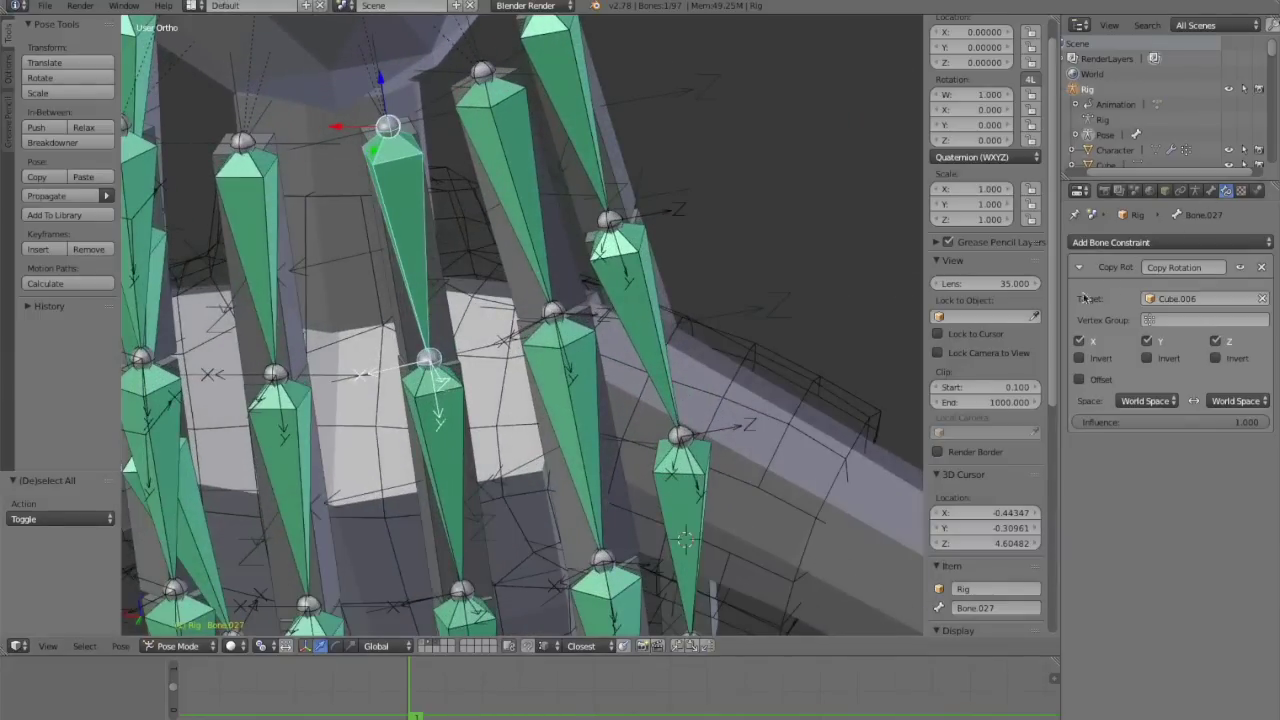
scroll(497, 243, "down", 5)
scroll(497, 243, "up", 5)
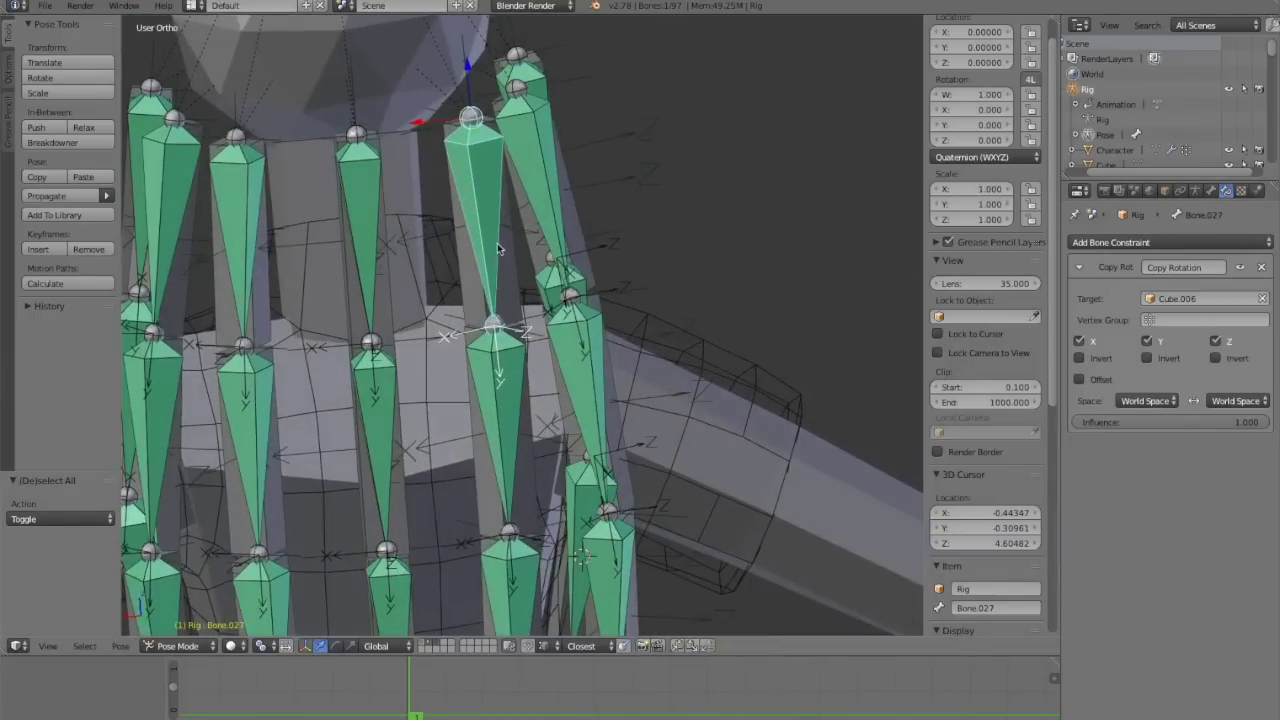
scroll(497, 243, "up", 3)
scroll(495, 240, "down", 5)
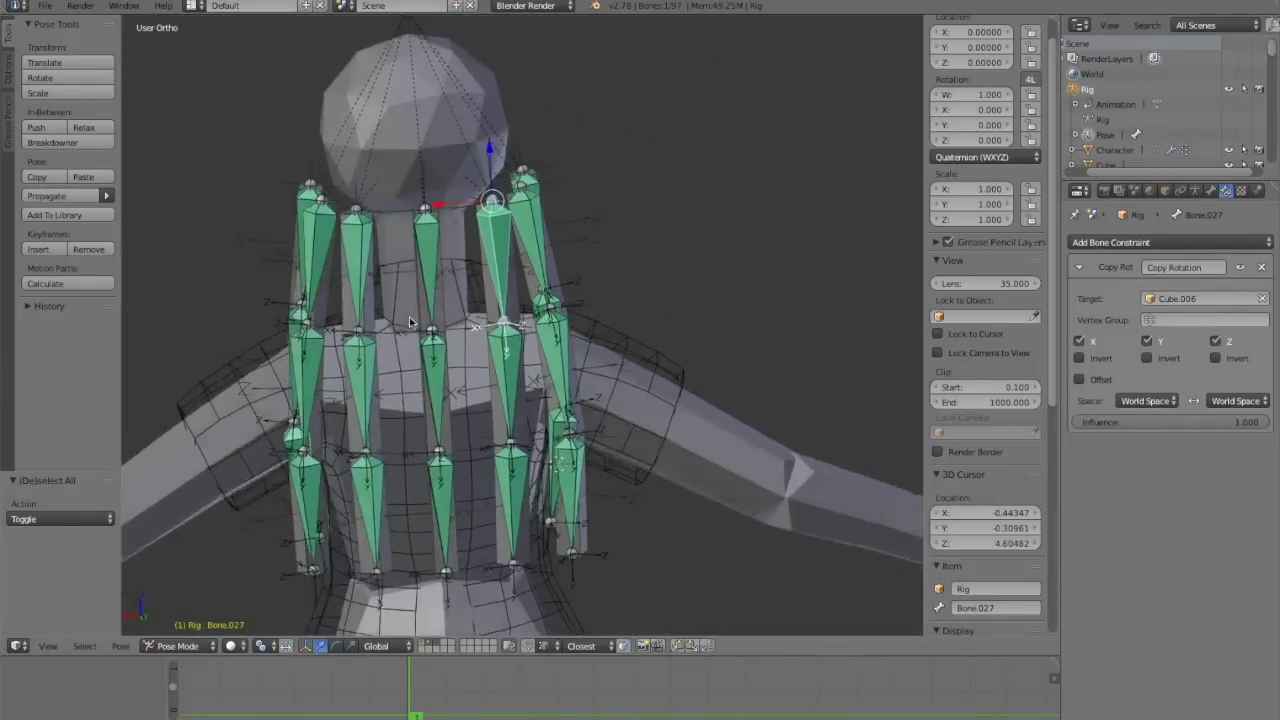
Step: Select all the visible hair bones and inspect them from several sides
middle_click_drag(444, 375, 481, 417)
scroll(481, 417, "up", 1)
key("a")
key("a")
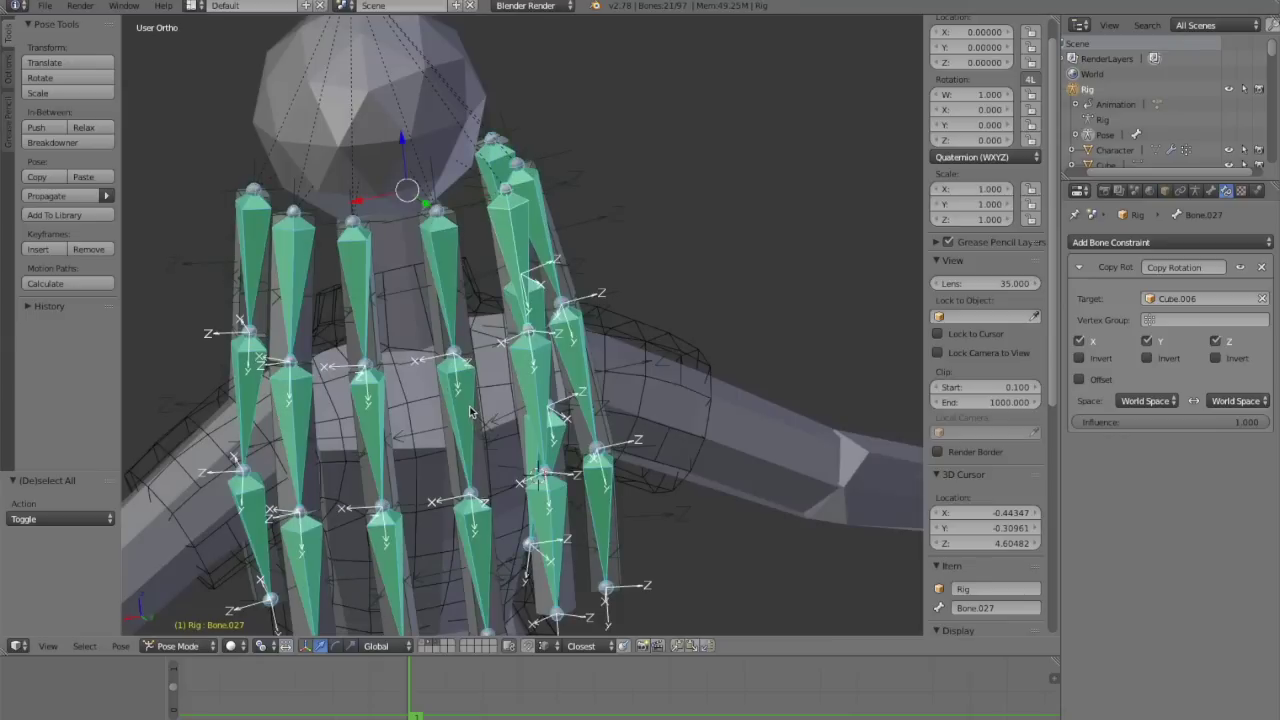
scroll(472, 412, "down", 3)
middle_click_drag(325, 366, 600, 372)
scroll(633, 374, "up", 4)
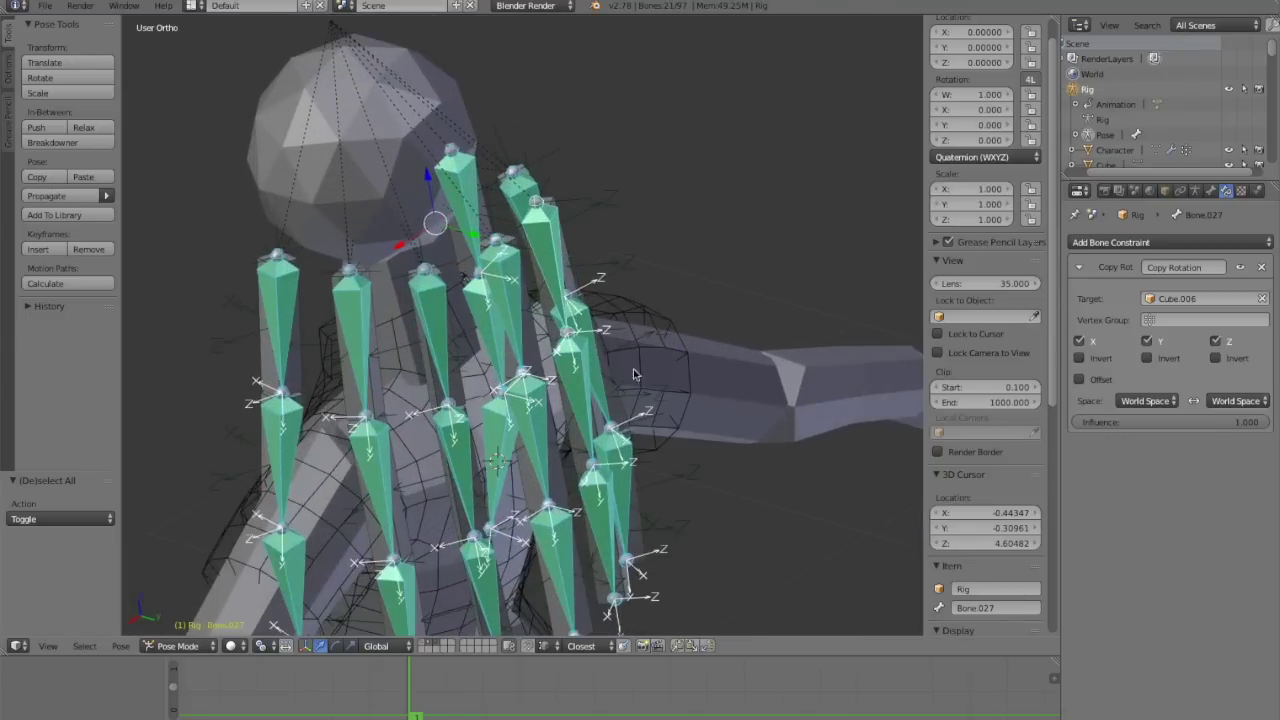
middle_click_drag(663, 440, 559, 524)
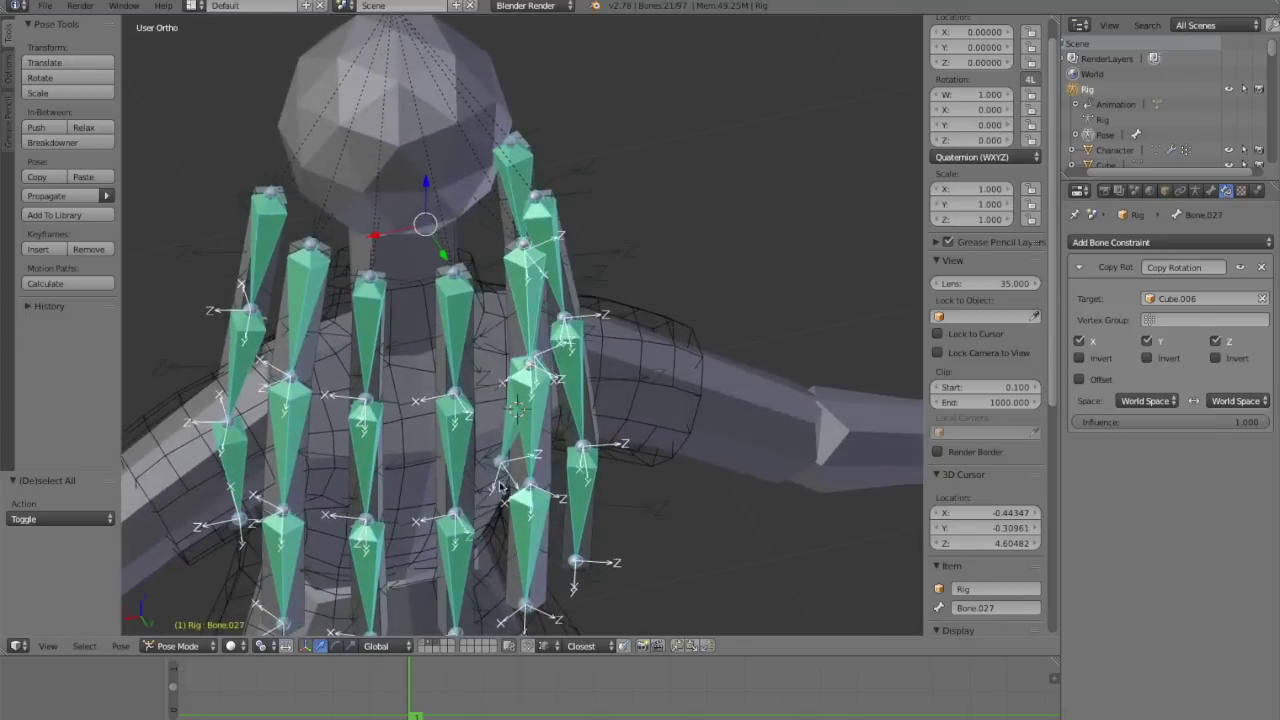
middle_click_drag(543, 358, 470, 350)
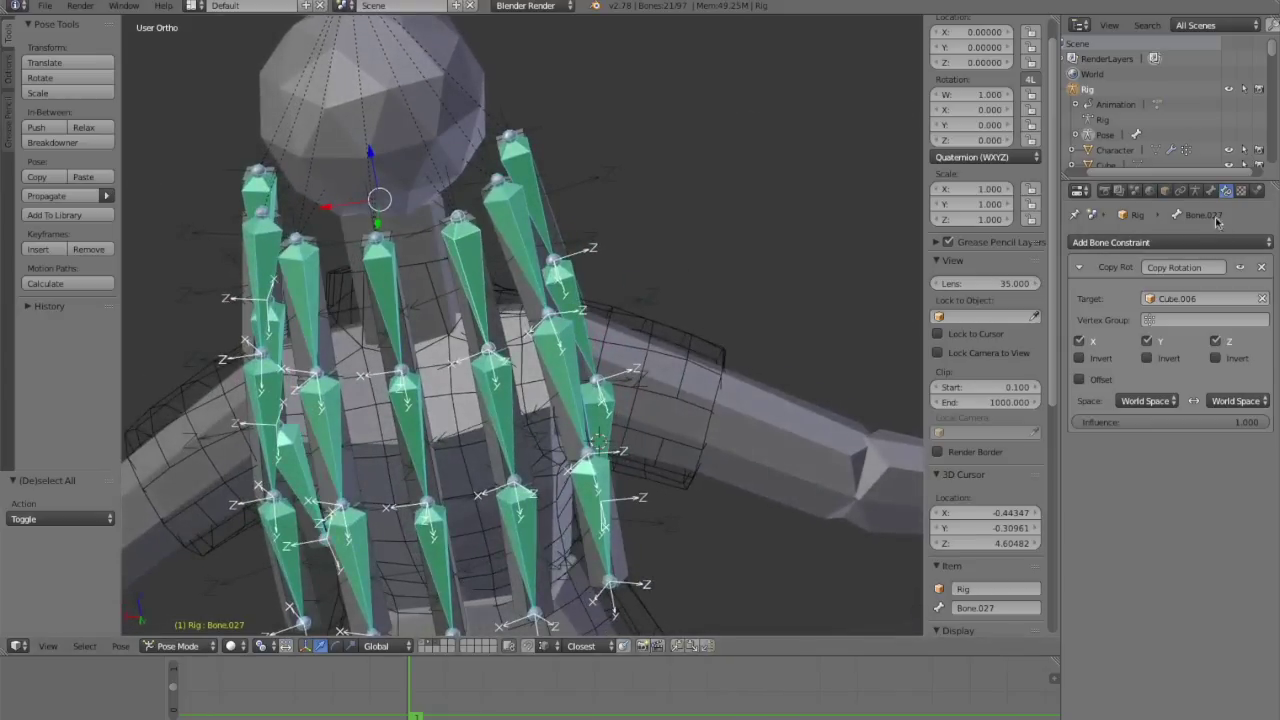
Step: Show the armature's data settings and move all selected hair bones to the second bone layer
left_click(1195, 192)
scroll(525, 372, "down", 1)
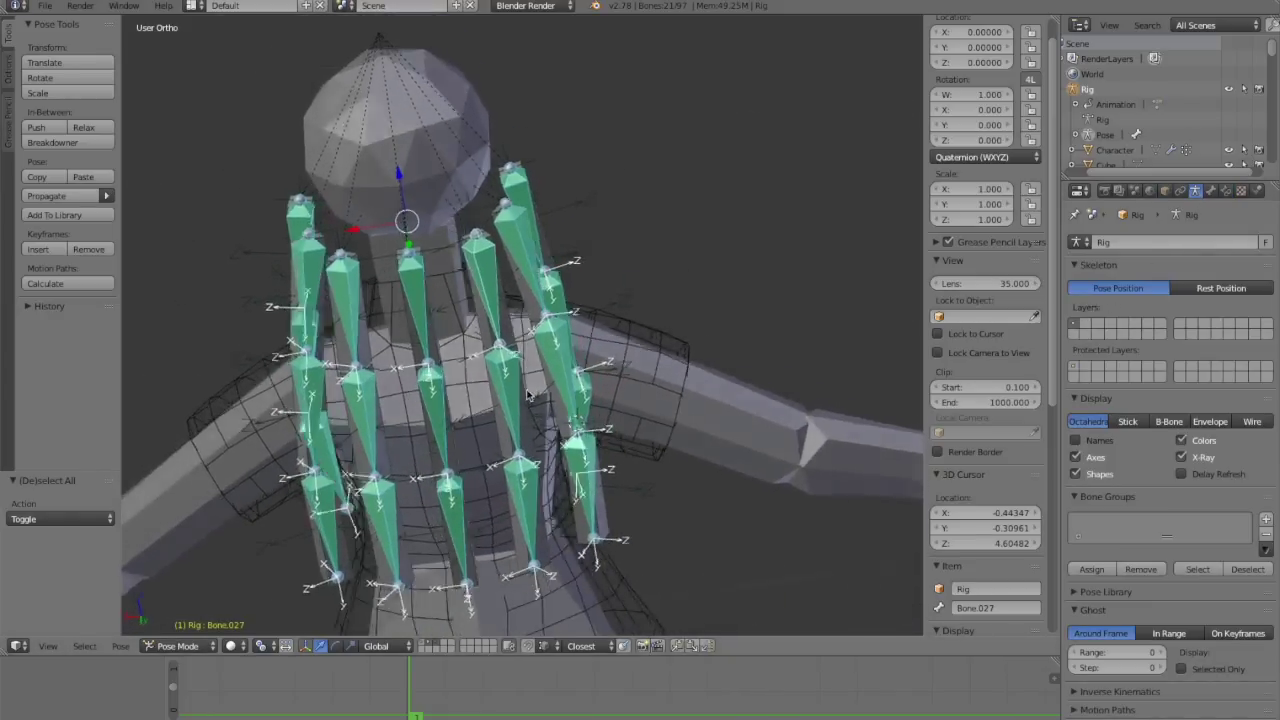
middle_click_drag(525, 372, 573, 351)
scroll(573, 351, "up", 1)
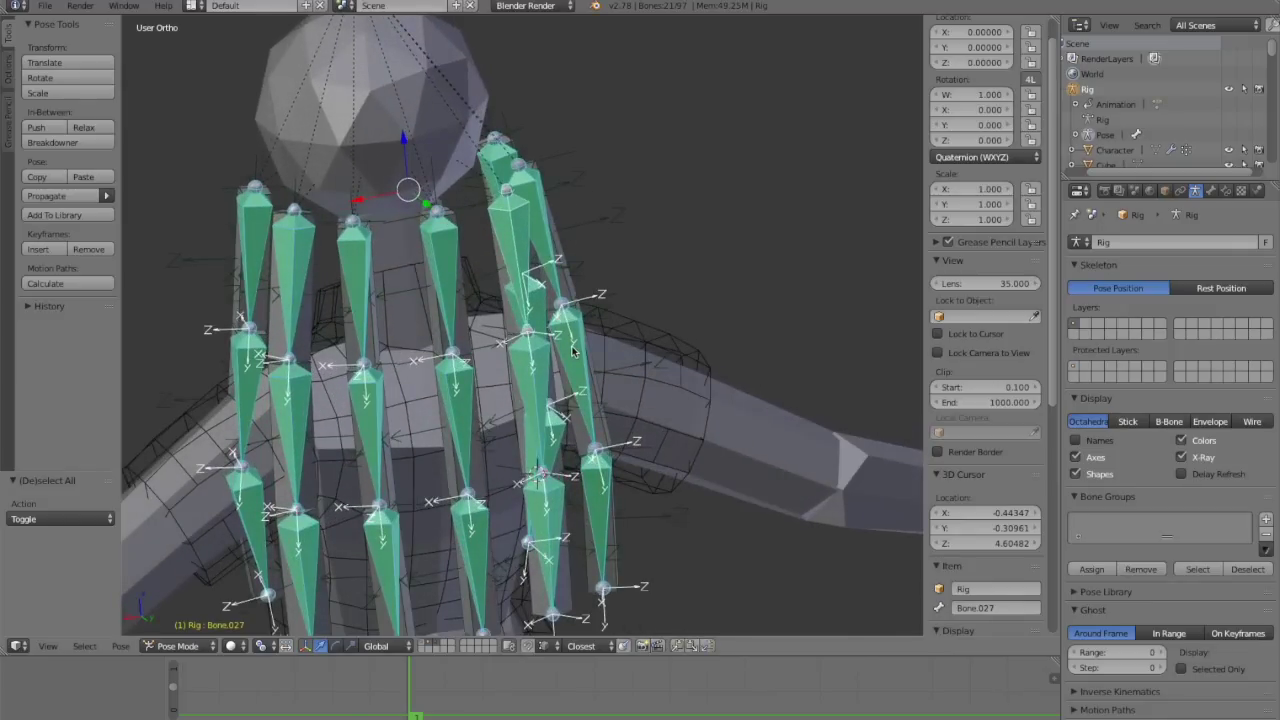
scroll(562, 355, "down", 3)
scroll(565, 318, "up", 2)
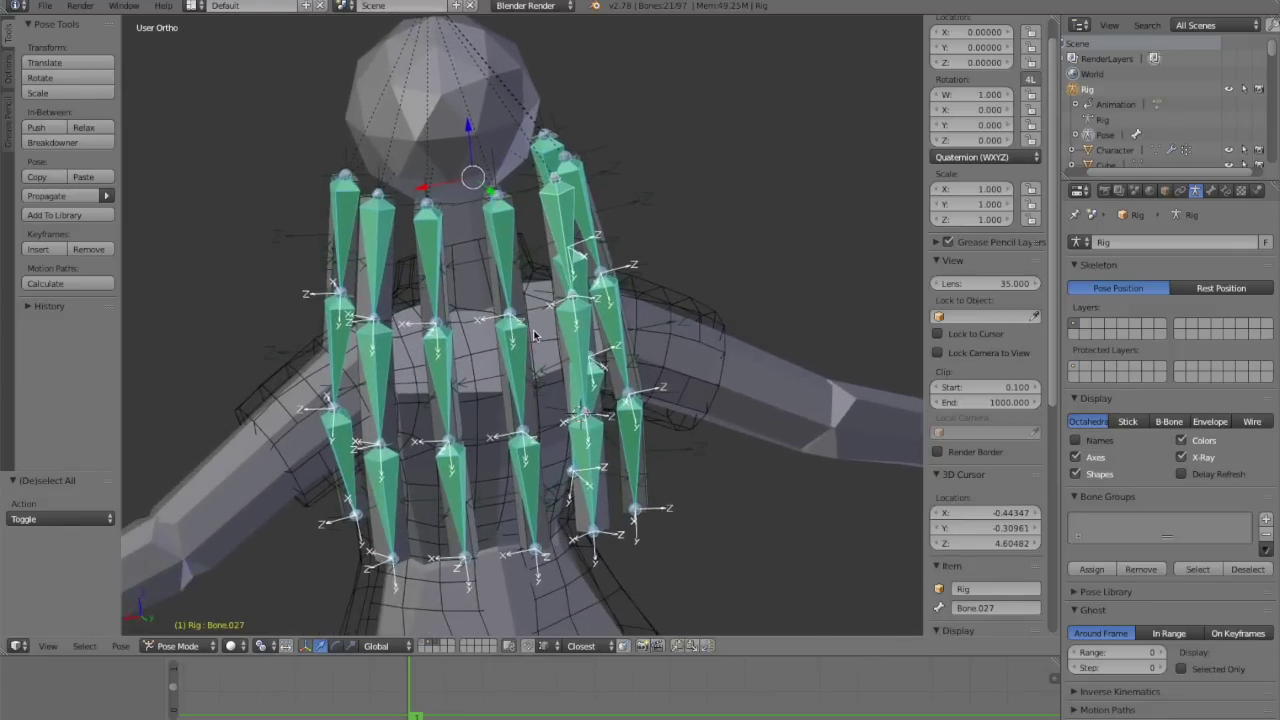
key("m")
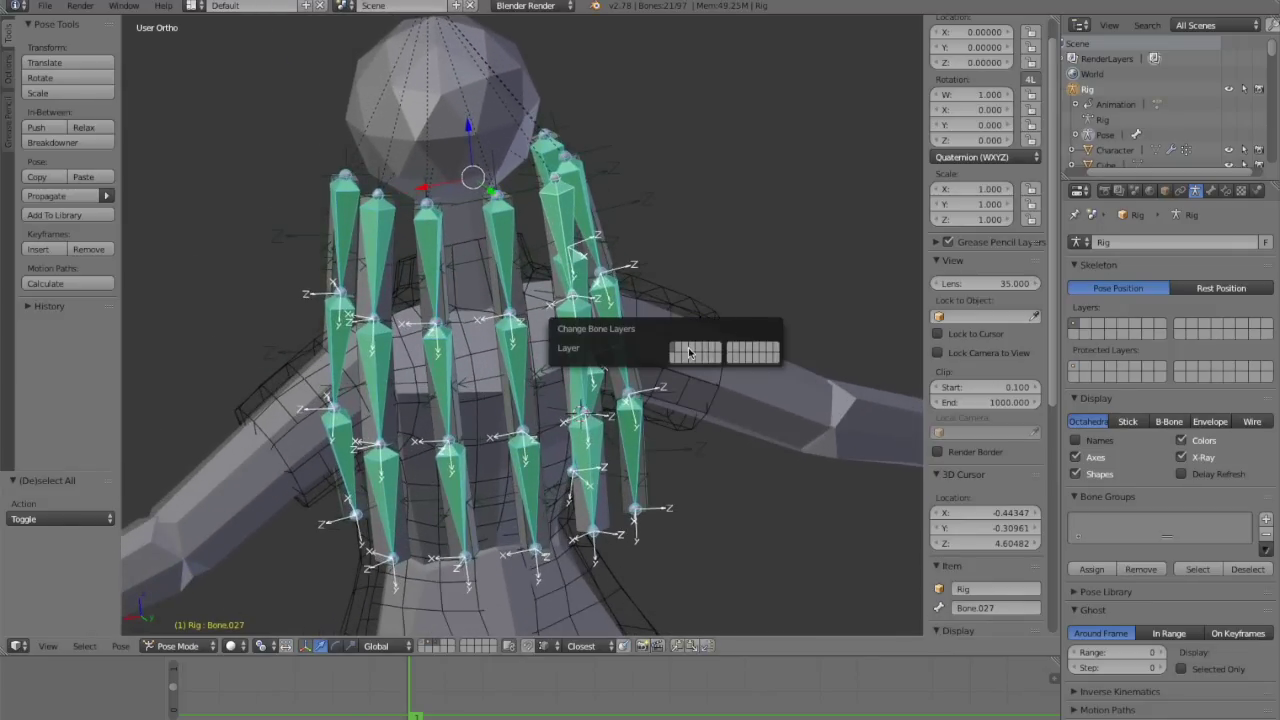
left_click(688, 352)
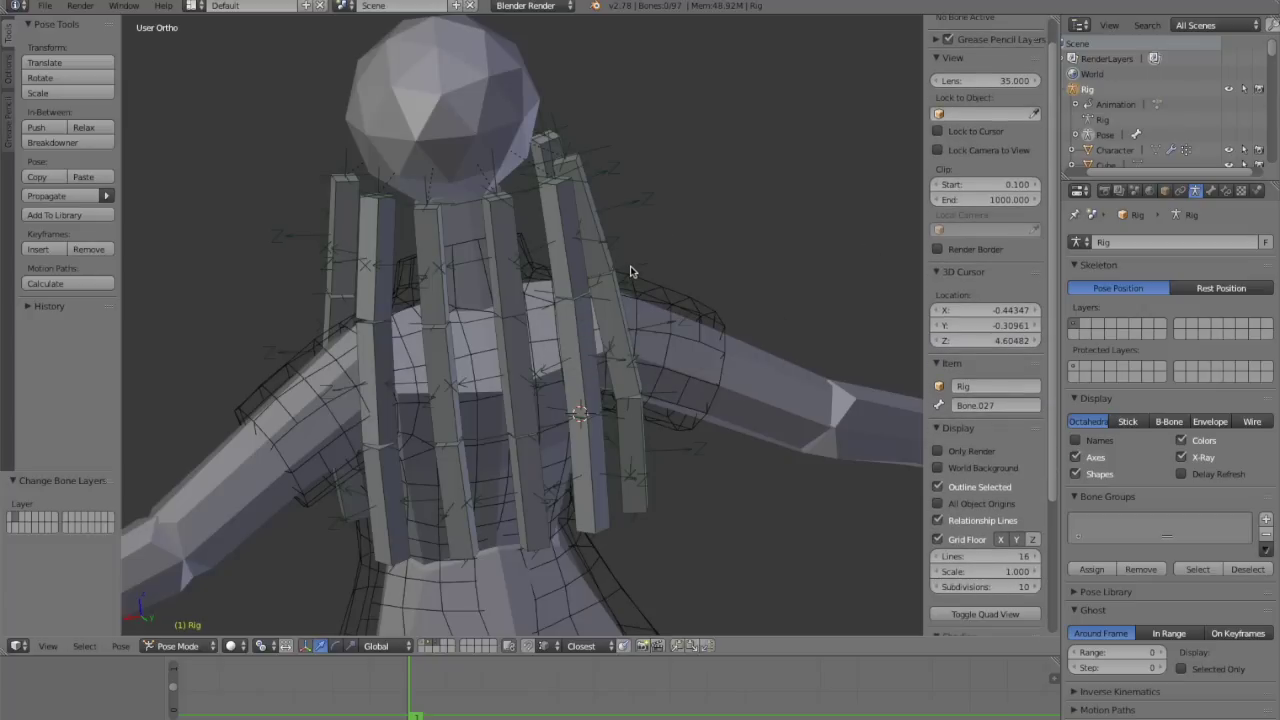
Step: Reveal the rig's hidden bones, display only the second bone layer, and deselect its hair bones
key("alt+h")
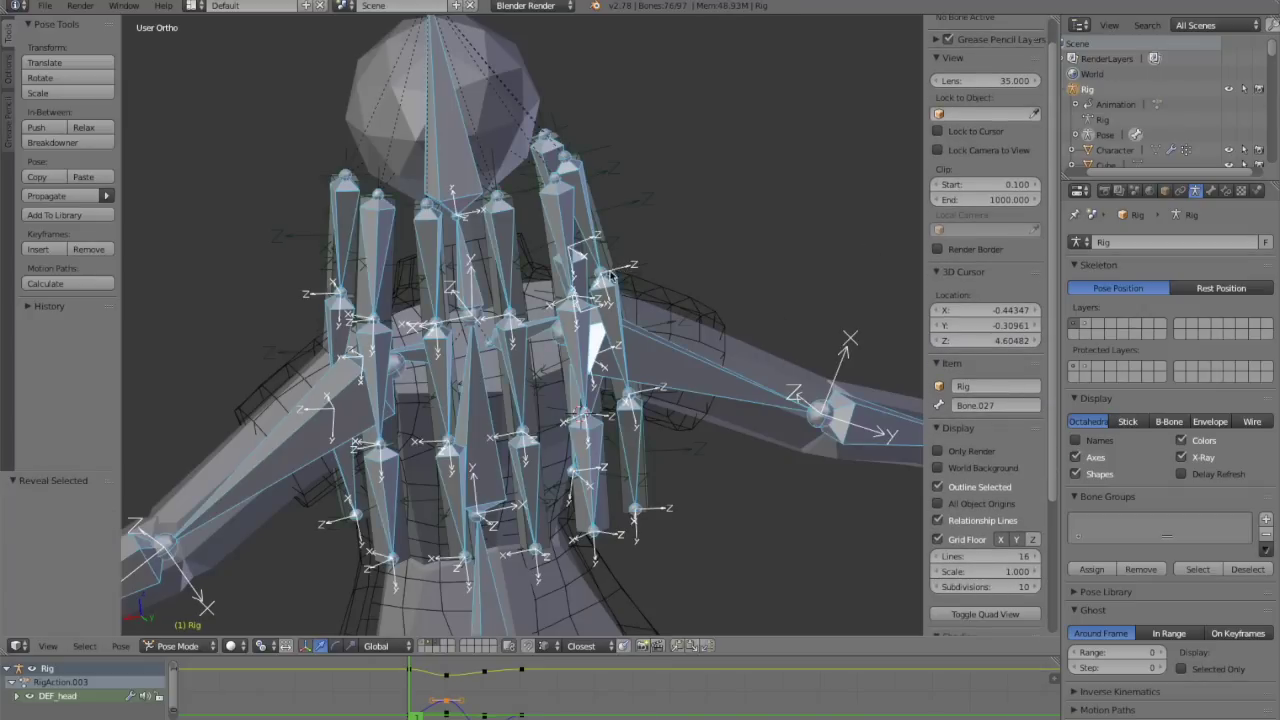
key("a")
middle_click_drag(613, 283, 698, 346)
left_click(1084, 325)
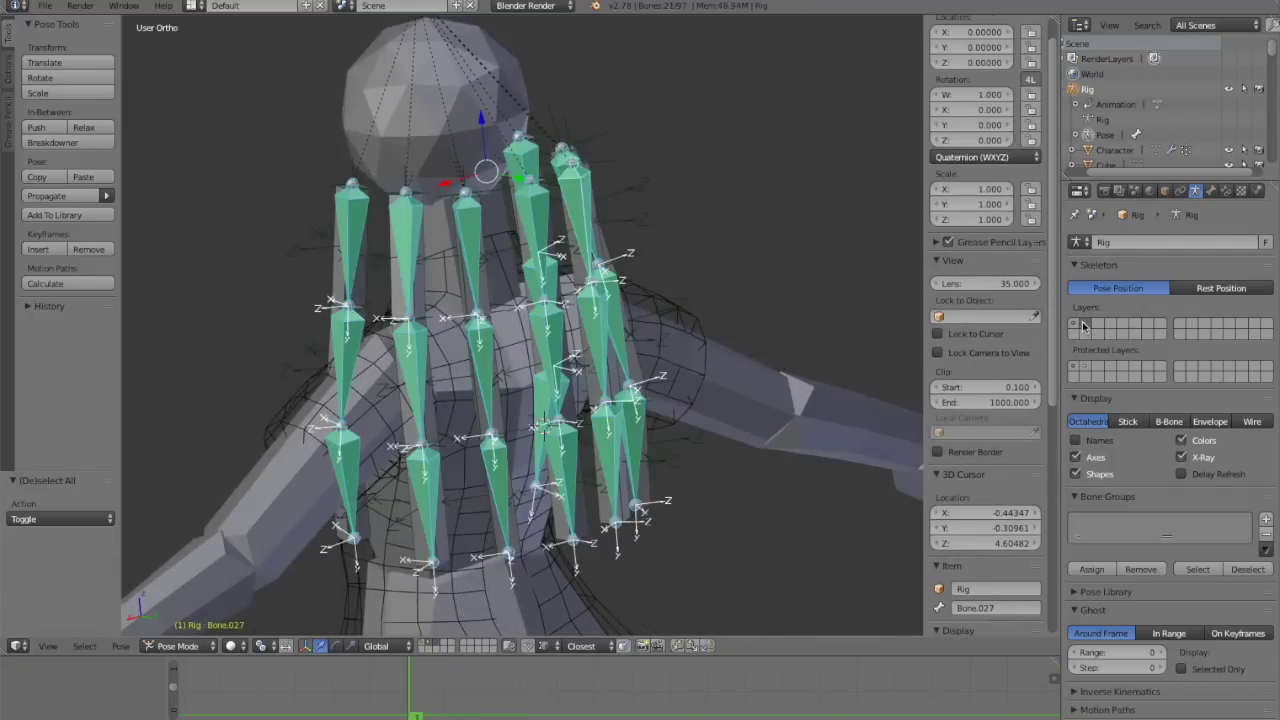
middle_click_drag(560, 360, 488, 287)
key("a")
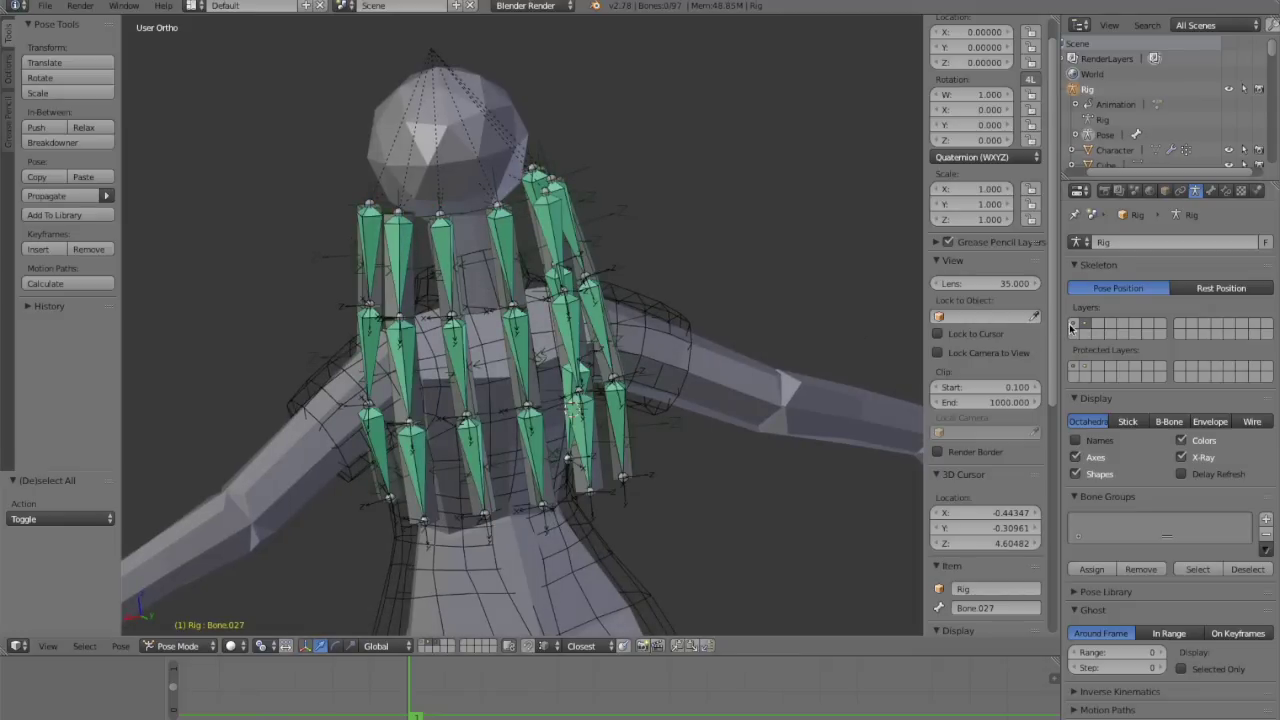
Step: Display the first bone layer, select a middle side-hair control bone, and add the second bone layer to the display
left_click(1071, 326)
middle_click_drag(265, 398, 463, 386)
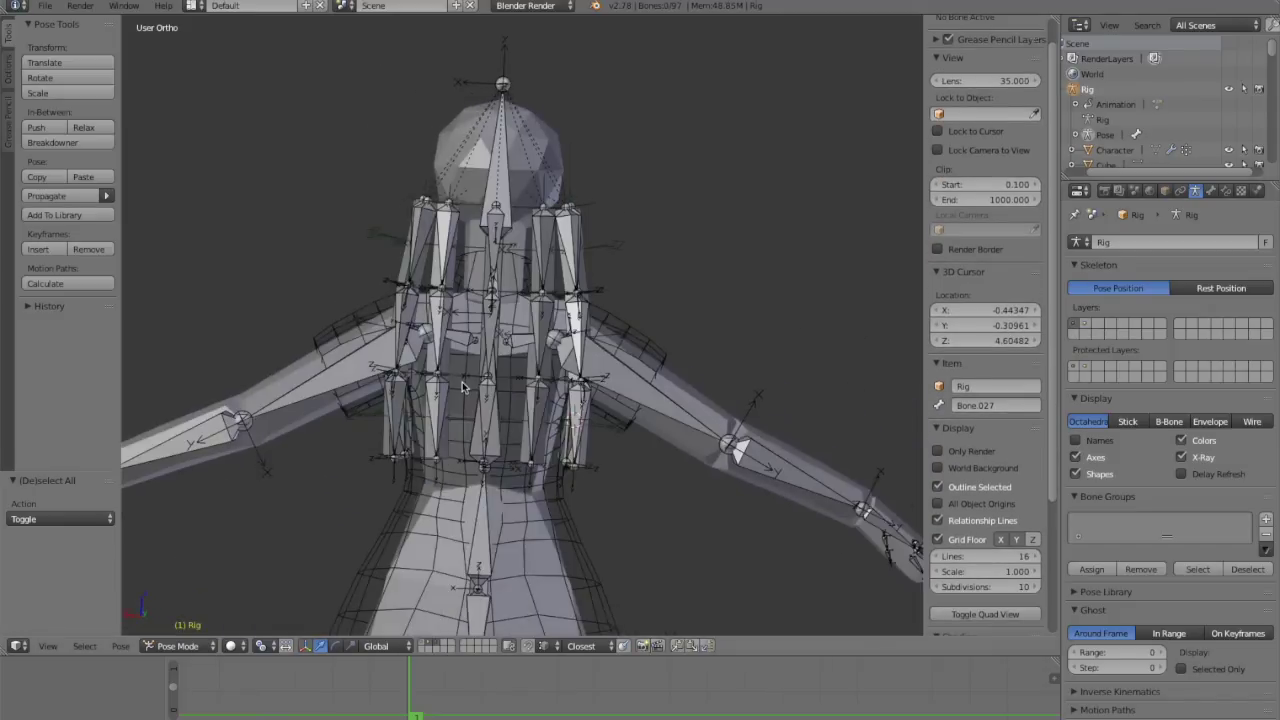
scroll(463, 388, "up", 3)
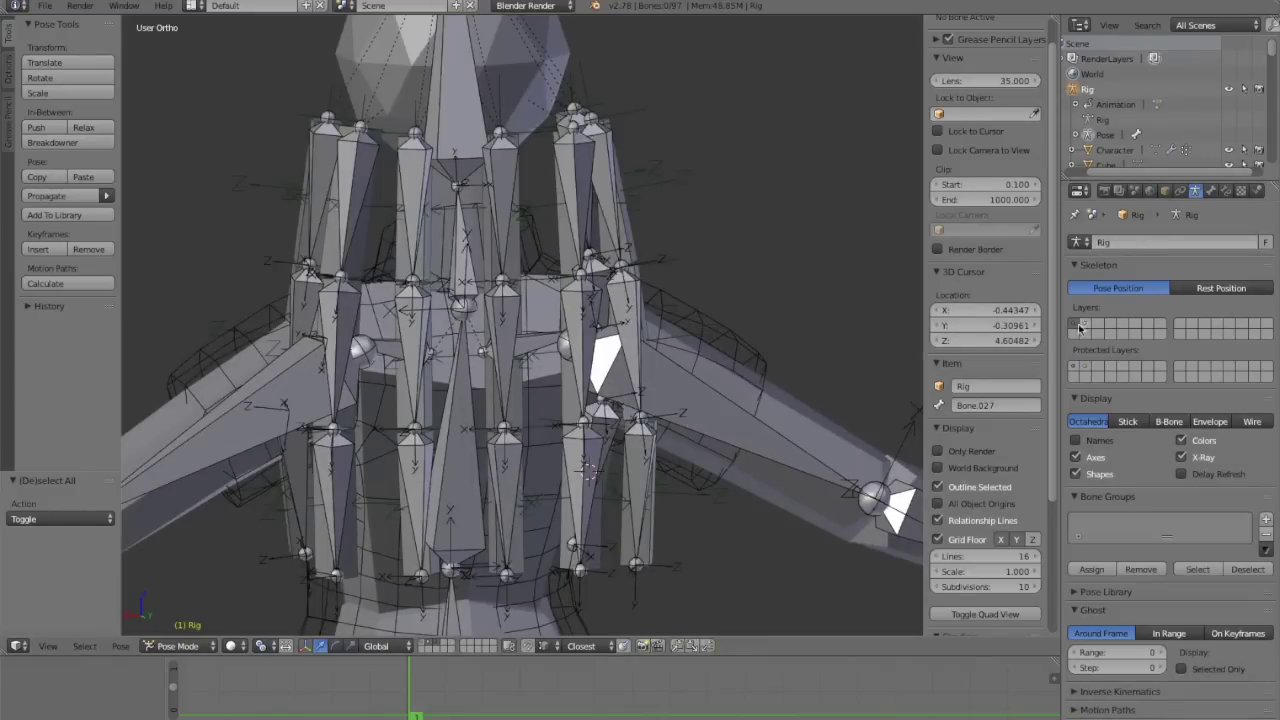
right_click(617, 308)
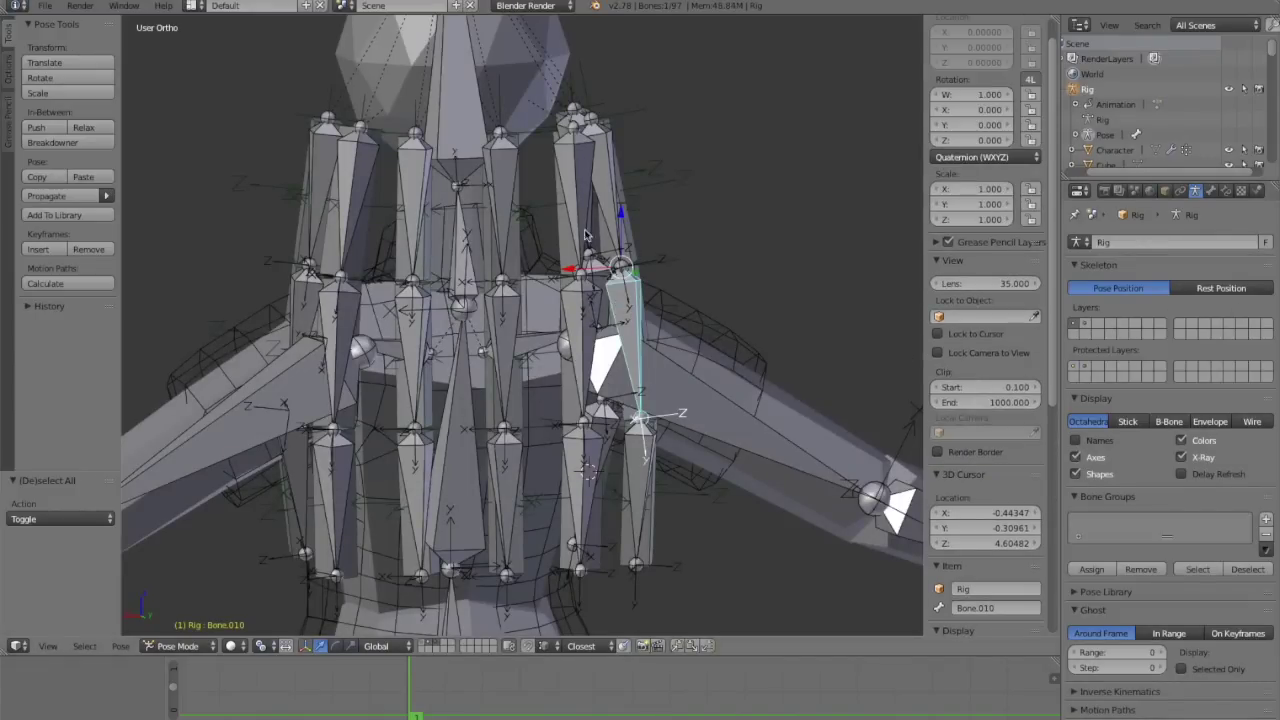
middle_click_drag(586, 236, 646, 272)
left_click(1084, 325, "shift")
middle_click_drag(612, 352, 575, 370)
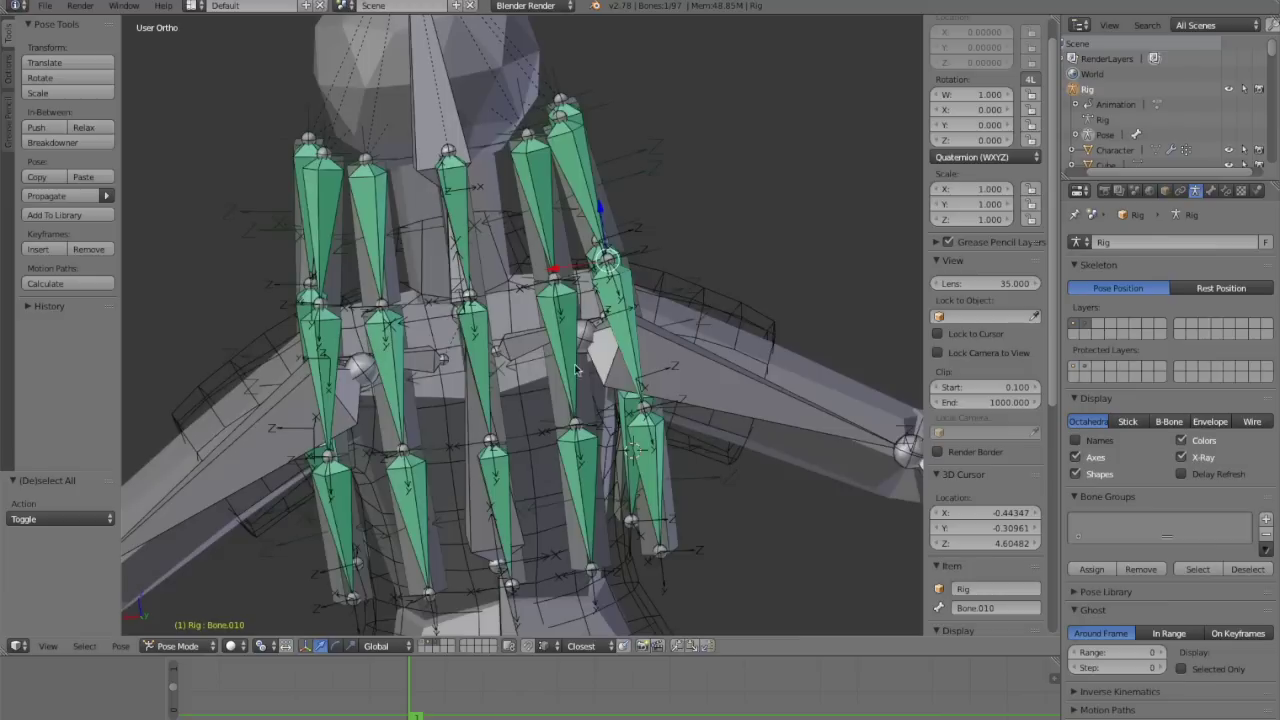
Step: Rotate one side hair strand's control bones: middle about -74°, upper about -30°, tip about 42°, and deselect all bones
key("r")
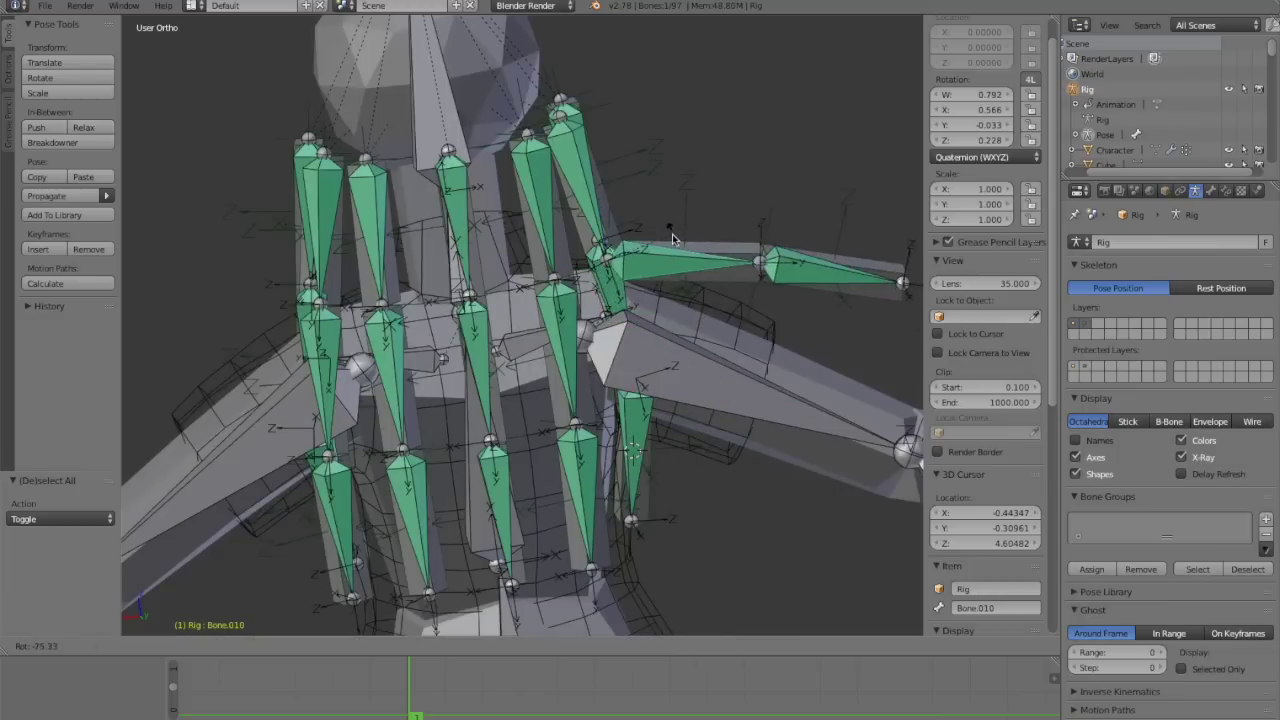
left_click(620, 232)
key("r")
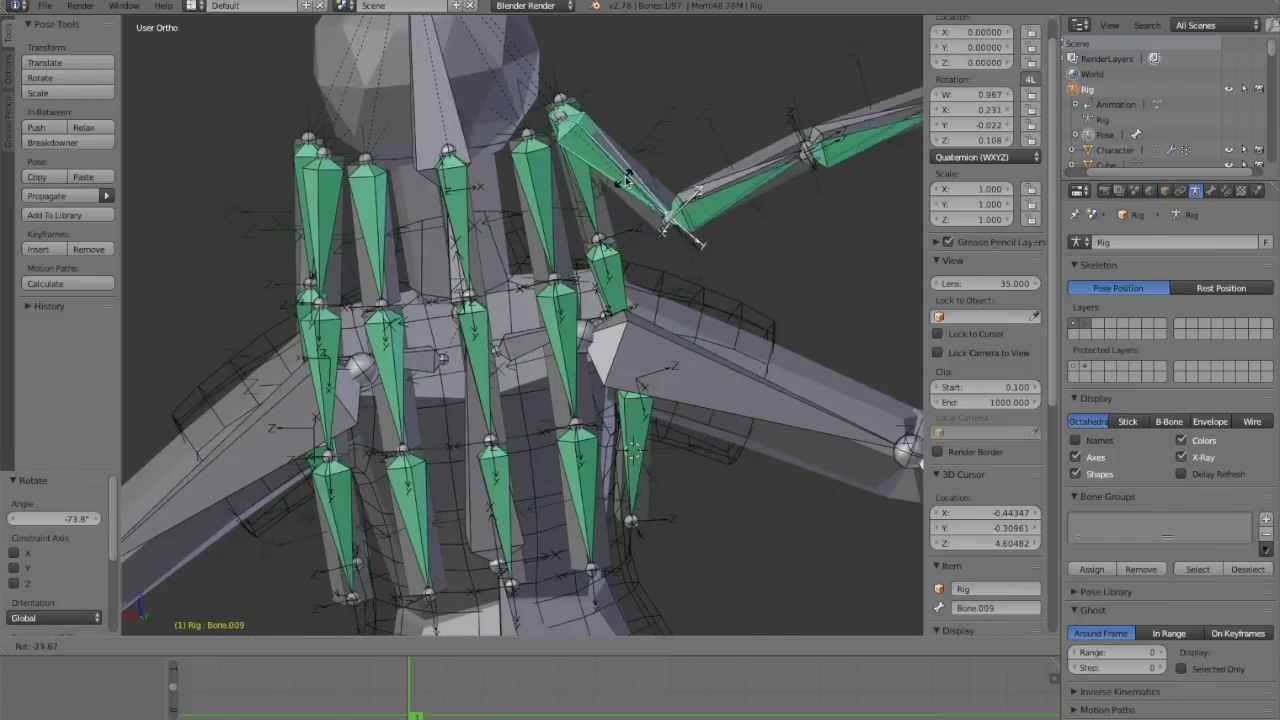
left_click(630, 175)
right_click(850, 112)
key("r")
left_click(846, 150)
scroll(697, 263, "down", 3)
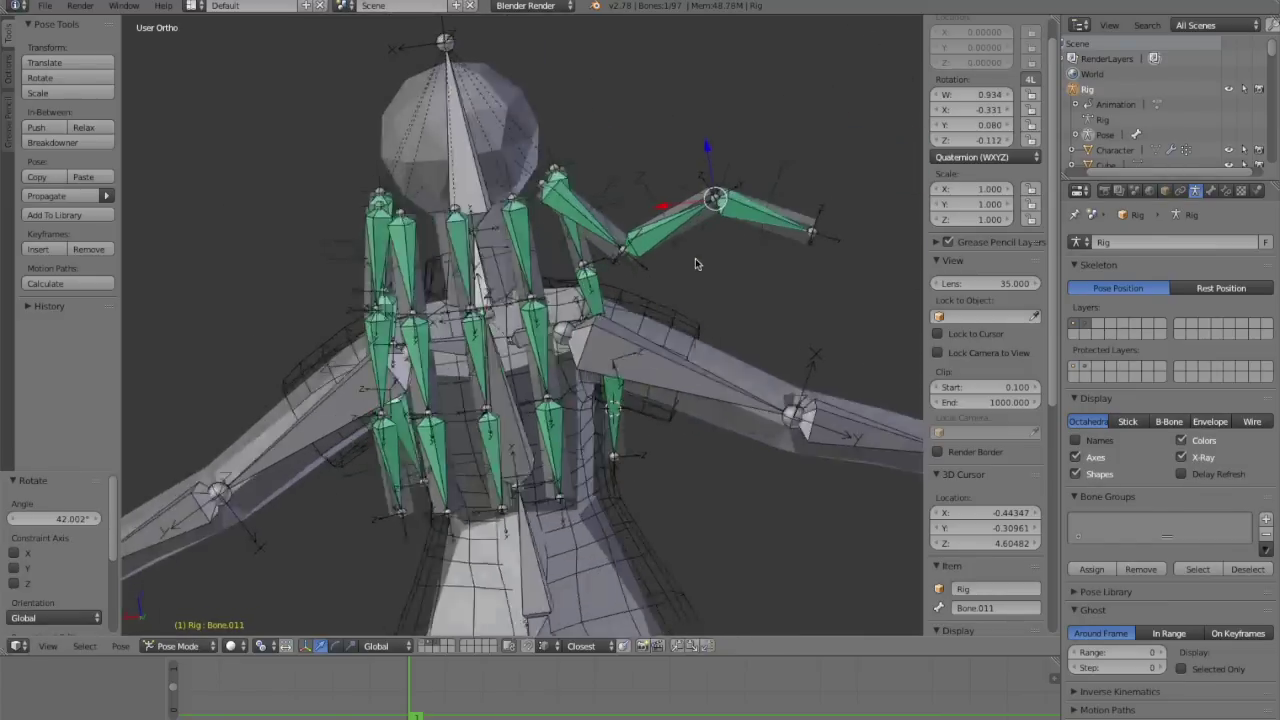
middle_click_drag(697, 263, 659, 286)
key("r")
left_click(612, 427)
key("a")
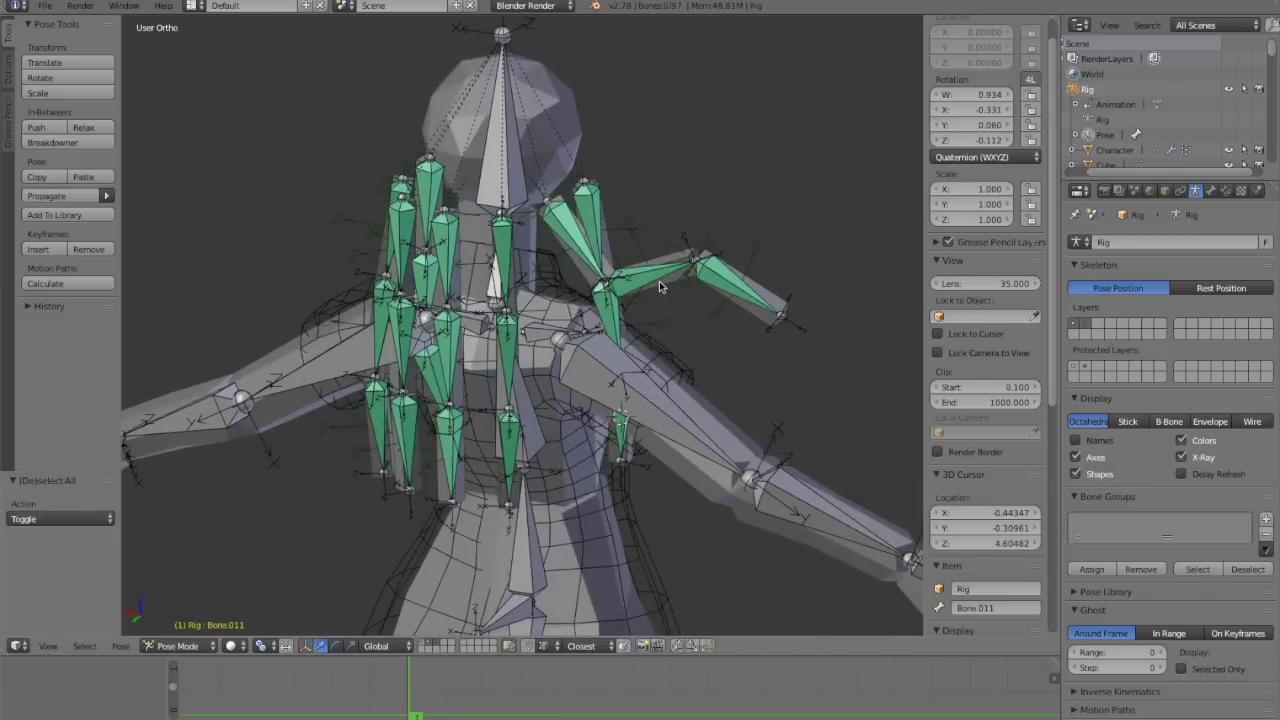
Step: Play the animation to check the hair strands' motion, switch to scene layer 3, and stop playback
key("alt+a")
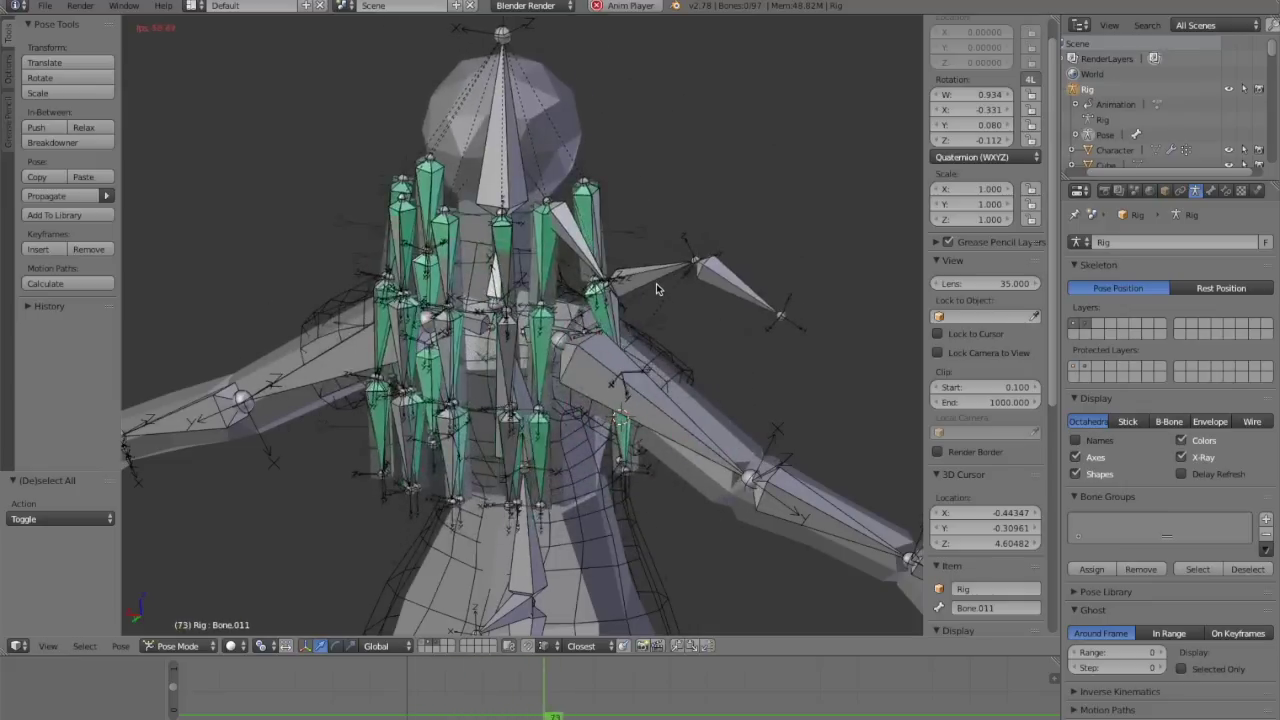
key("3")
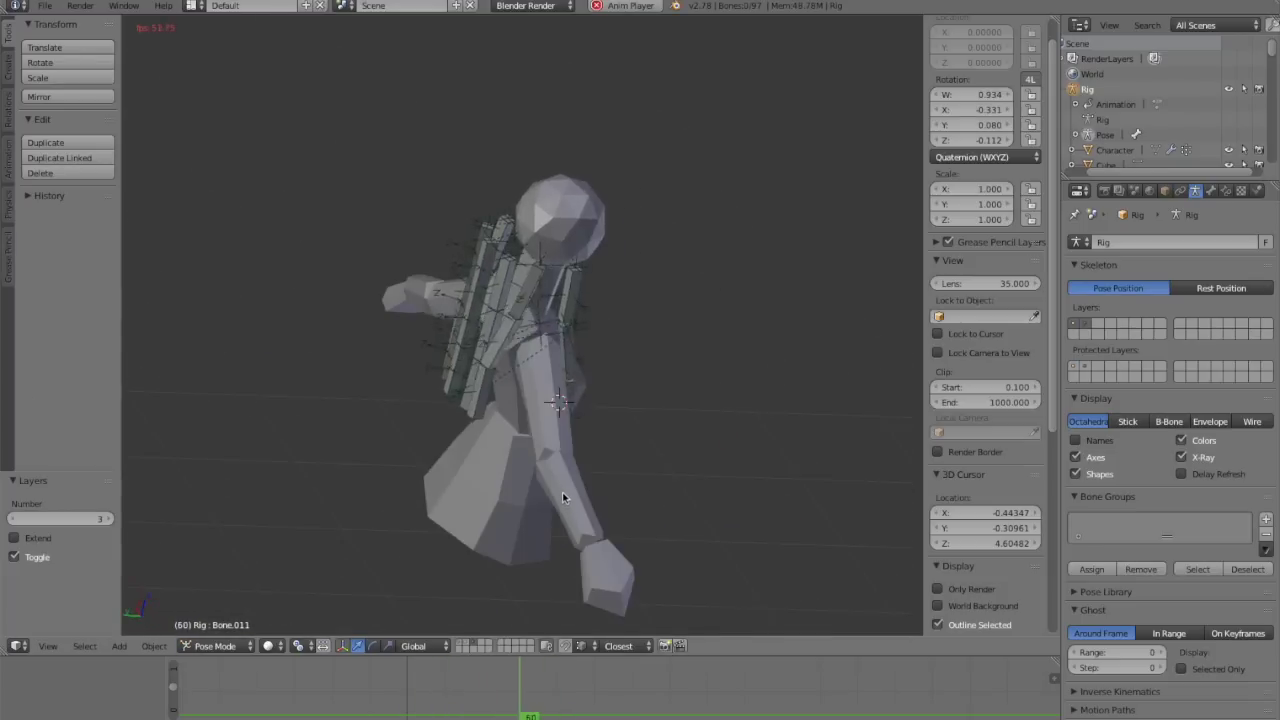
key("Escape")
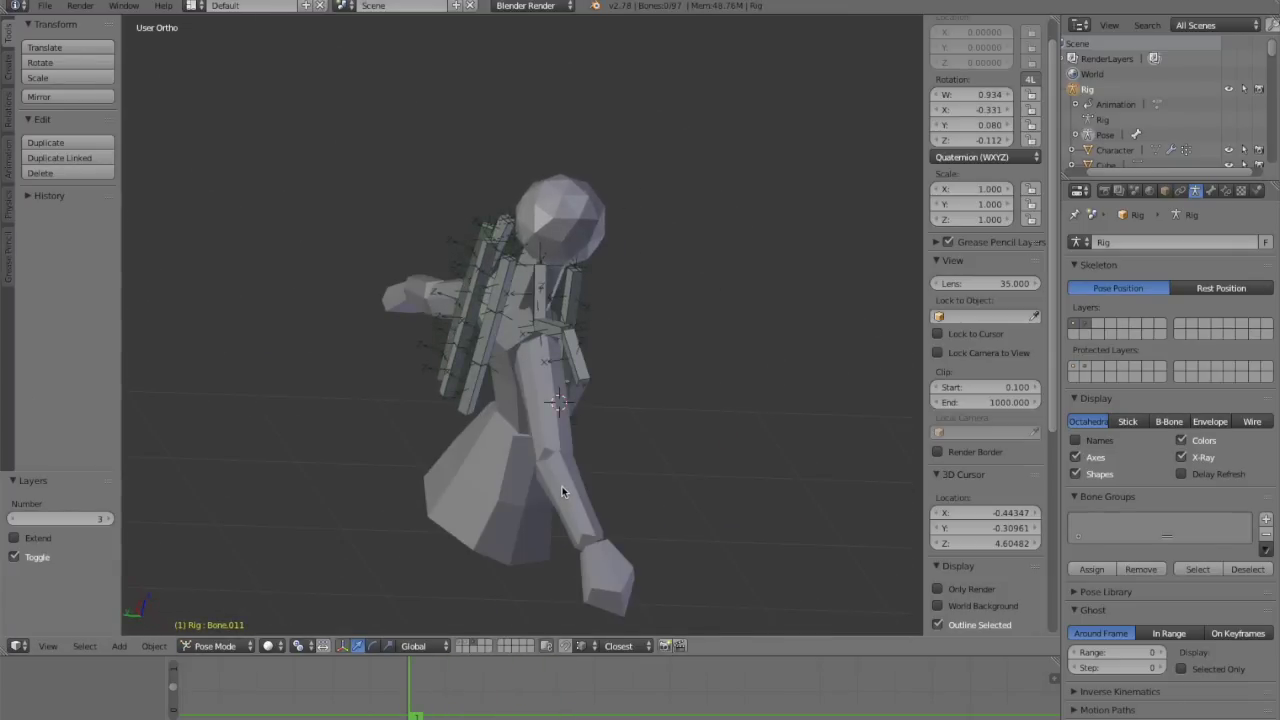
Step: Bring the rig back into view, clear the pose rotation and location of all bones, and deselect them
key("shift+1")
key("a")
key("a")
key("alt+r")
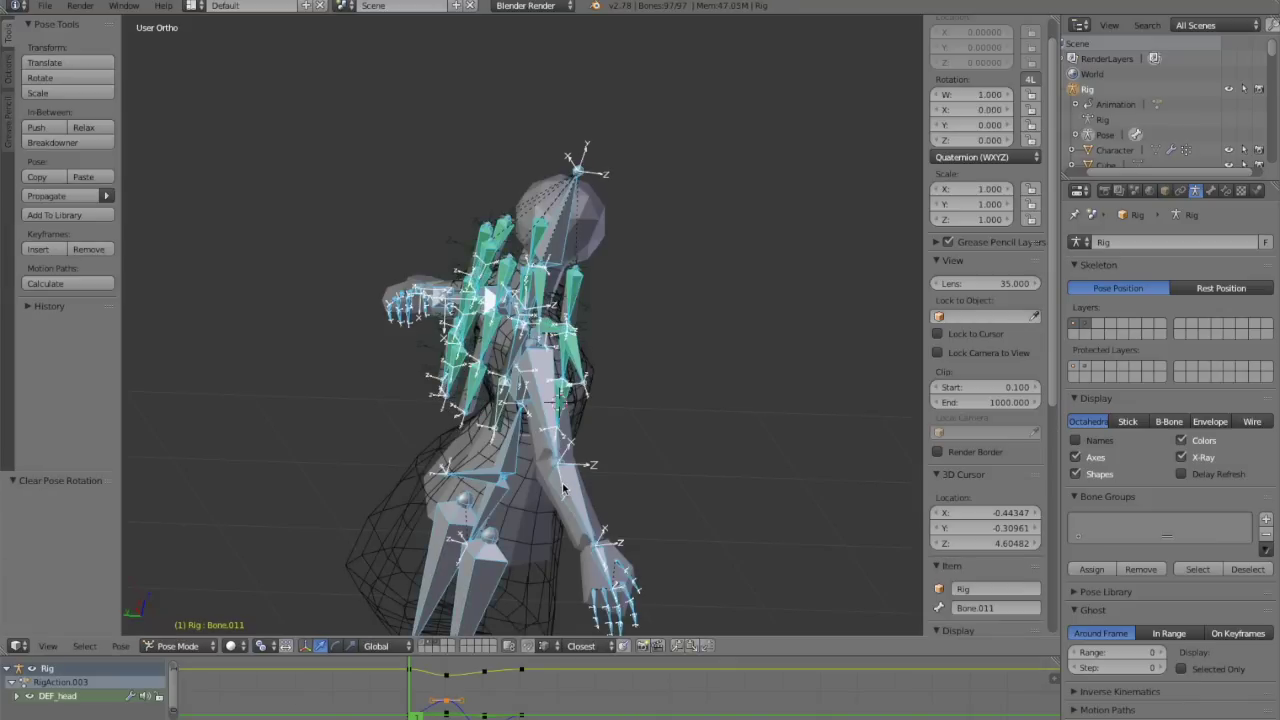
middle_click_drag(560, 490, 600, 470)
scroll(600, 470, "up", 5)
key("alt+g")
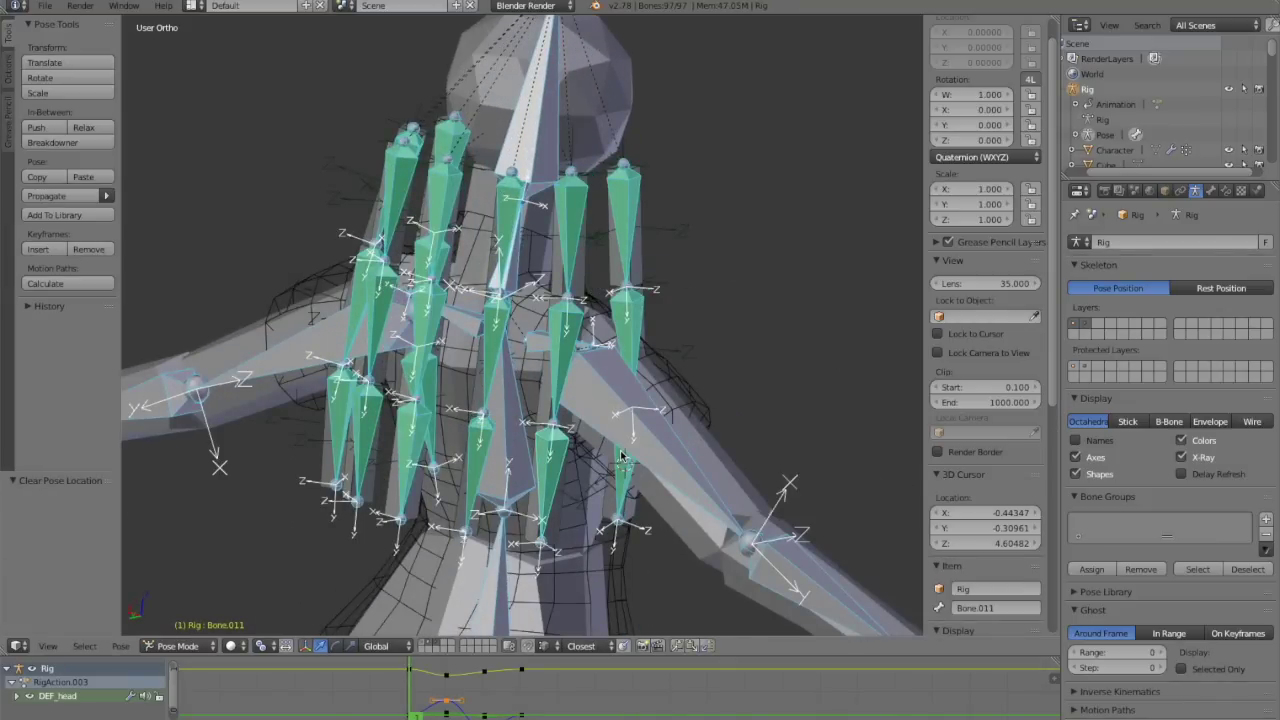
key("a")
scroll(607, 424, "down", 1)
middle_click_drag(607, 412, 609, 384)
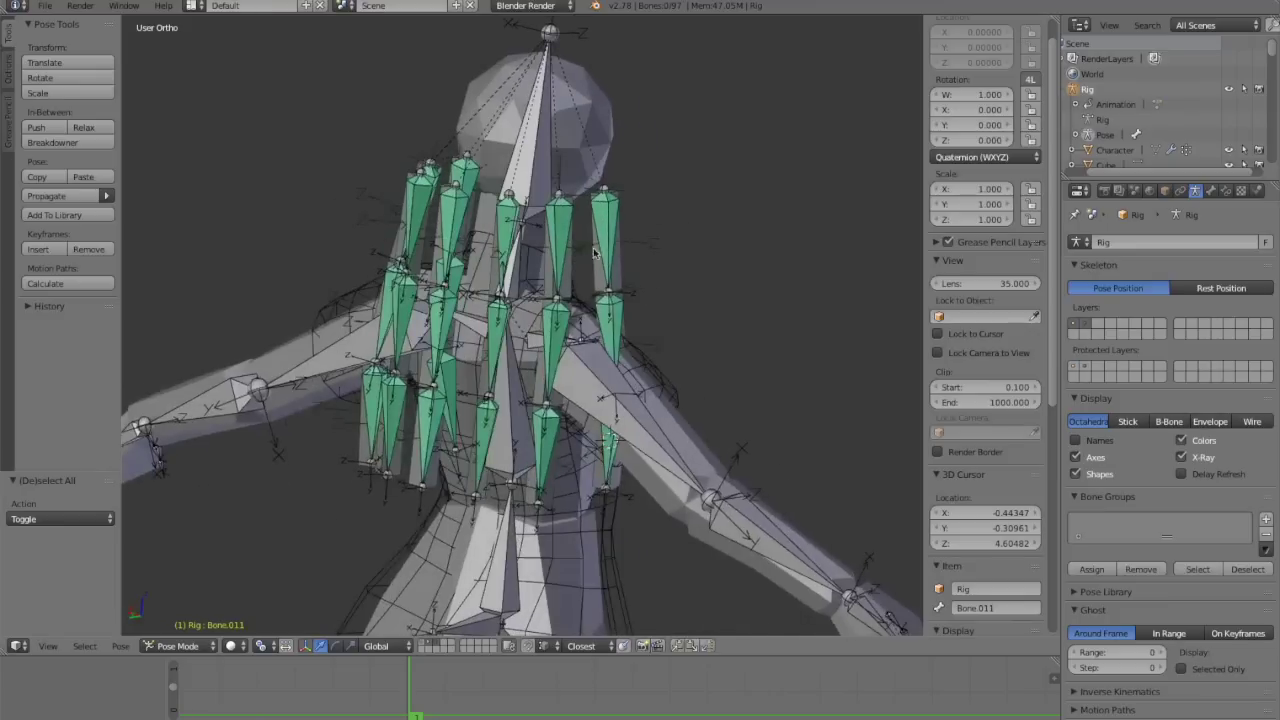
Step: Display only the armature's second bone layer, which holds the constrained hair bones
scroll(572, 260, "up", 3)
scroll(573, 262, "down", 2)
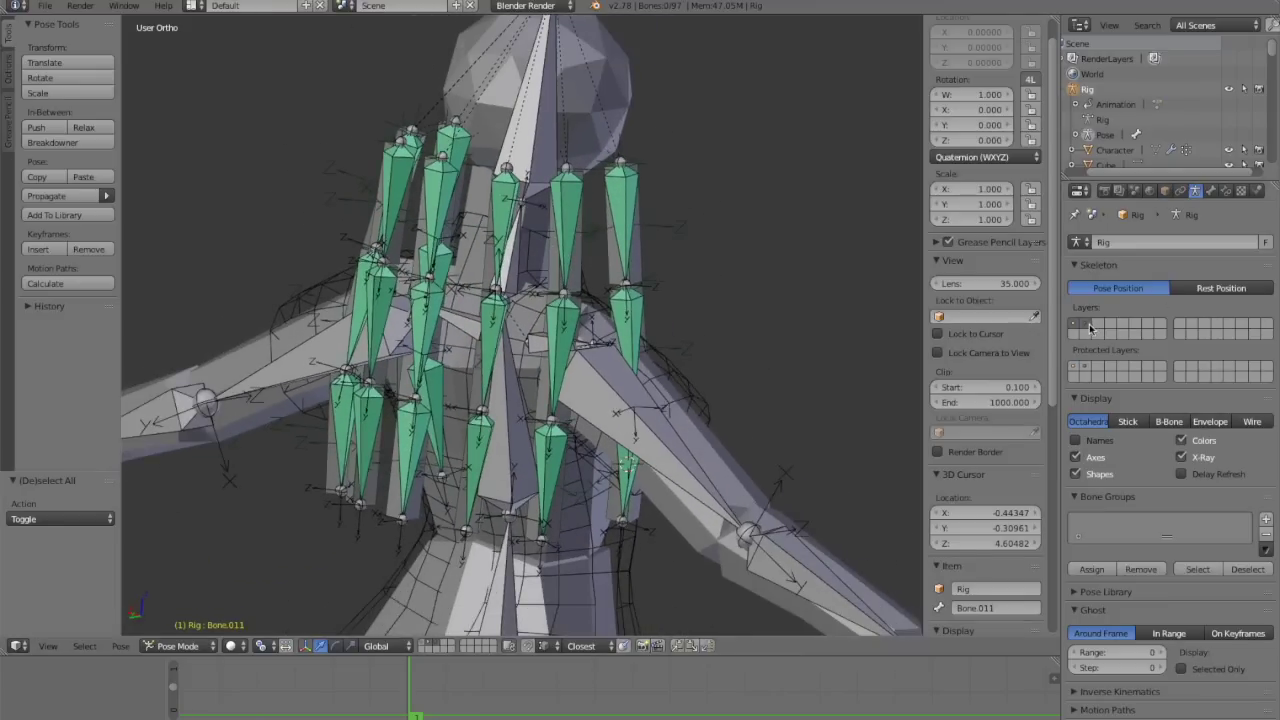
left_click(1088, 324)
scroll(400, 310, "down", 2)
middle_click_drag(365, 312, 540, 294)
scroll(425, 306, "up", 4)
scroll(425, 306, "down", 2)
Step: Leave Pose Mode, show only scene layer 1, and put the Character mesh into Weight Paint mode
key("ctrl+Tab")
key("1")
scroll(422, 312, "down", 2)
scroll(540, 294, "up", 2)
right_click(540, 294)
scroll(540, 298, "down", 5)
left_click(206, 646)
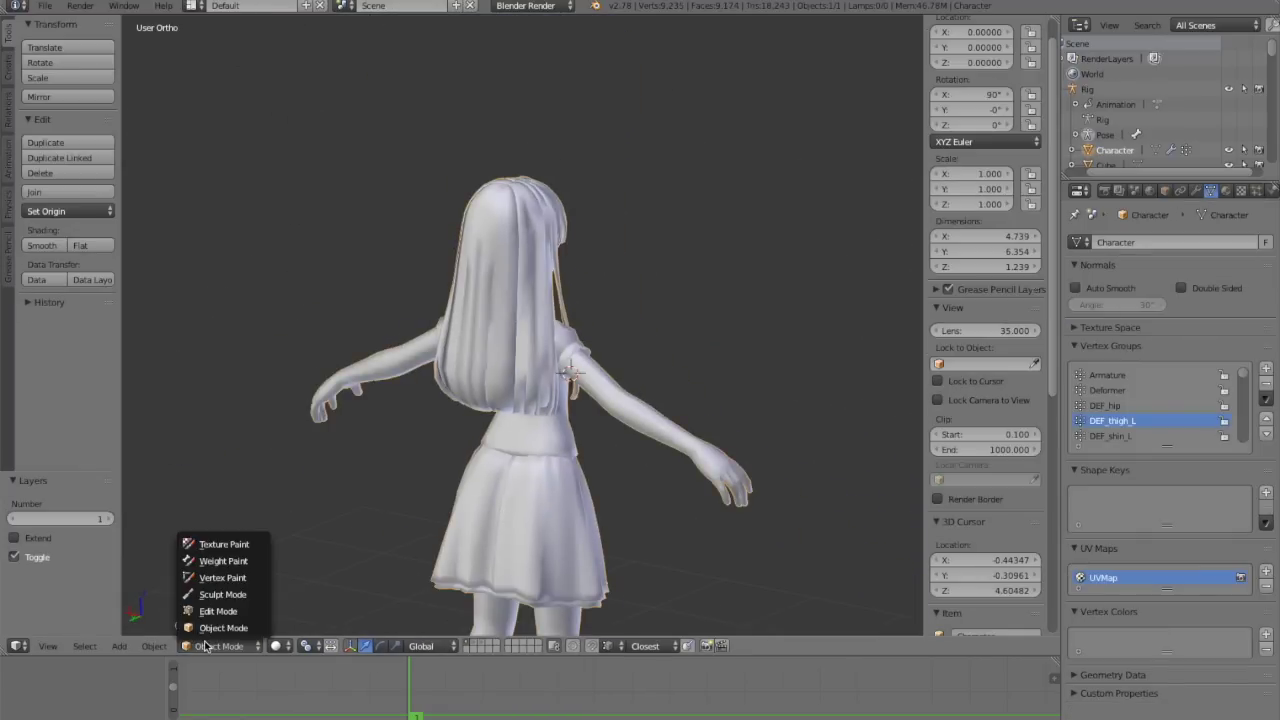
left_click(224, 562)
scroll(486, 486, "down", 3)
middle_click_drag(486, 486, 580, 506)
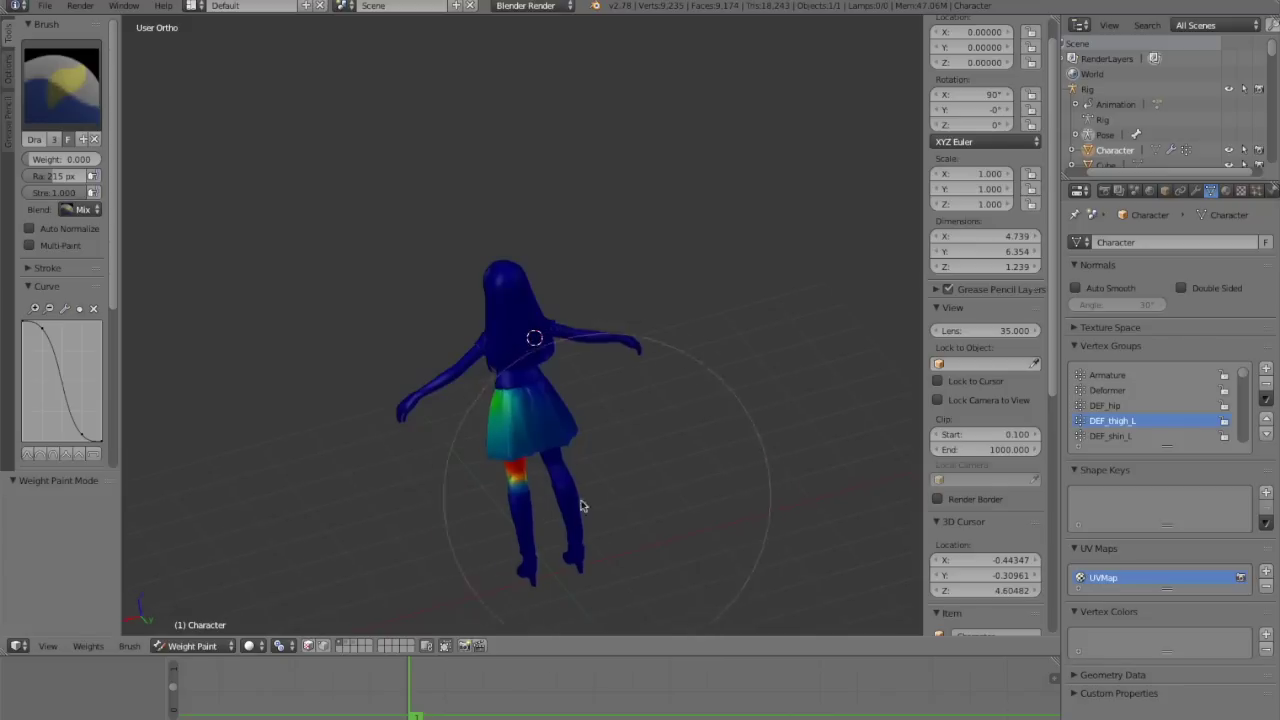
Step: Examine the weights of the Character's Armature, DEF_thigh_L and DEF_shin_L vertex groups
left_click(1107, 377)
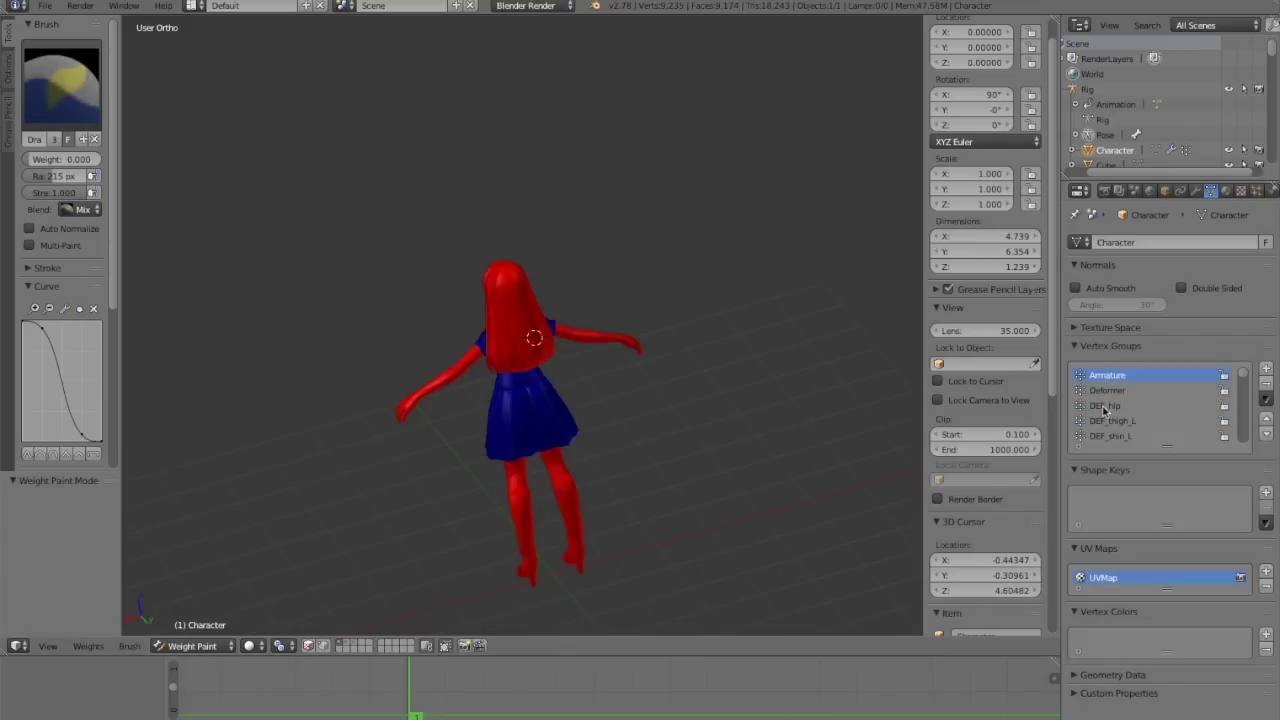
left_click(1119, 423)
left_click(1115, 437)
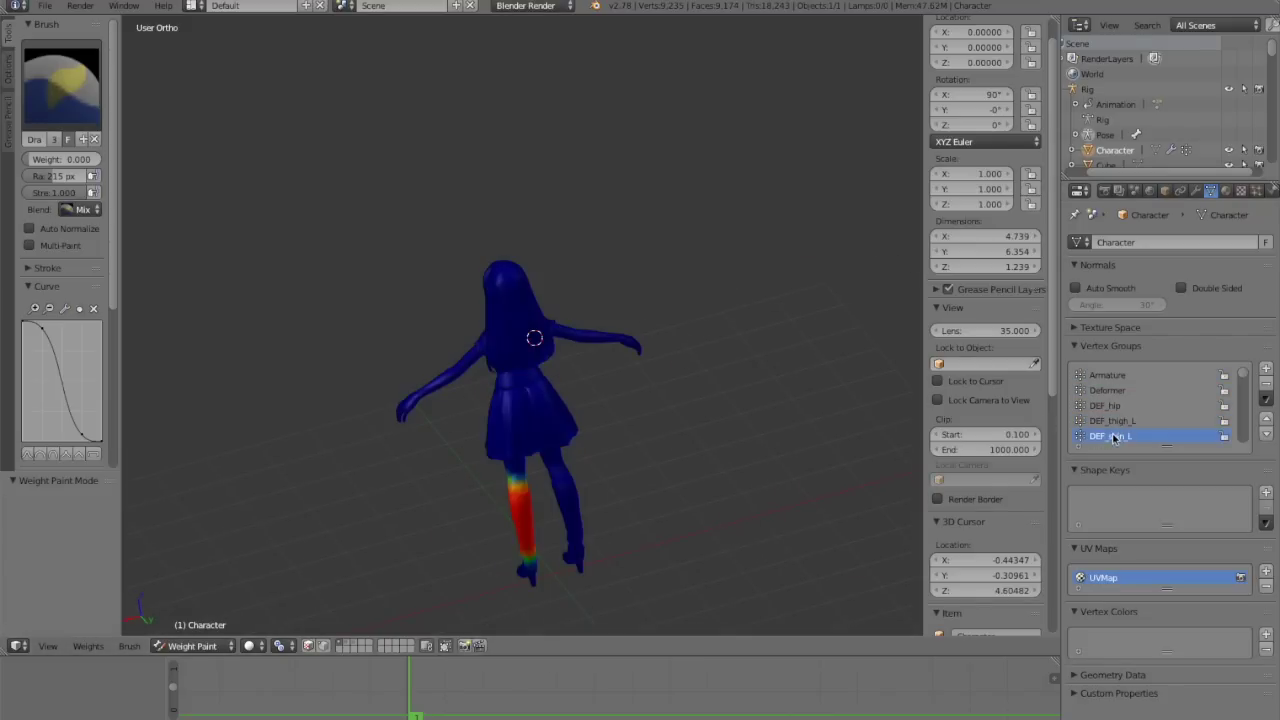
scroll(410, 412, "down", 3)
middle_click_drag(400, 410, 352, 546)
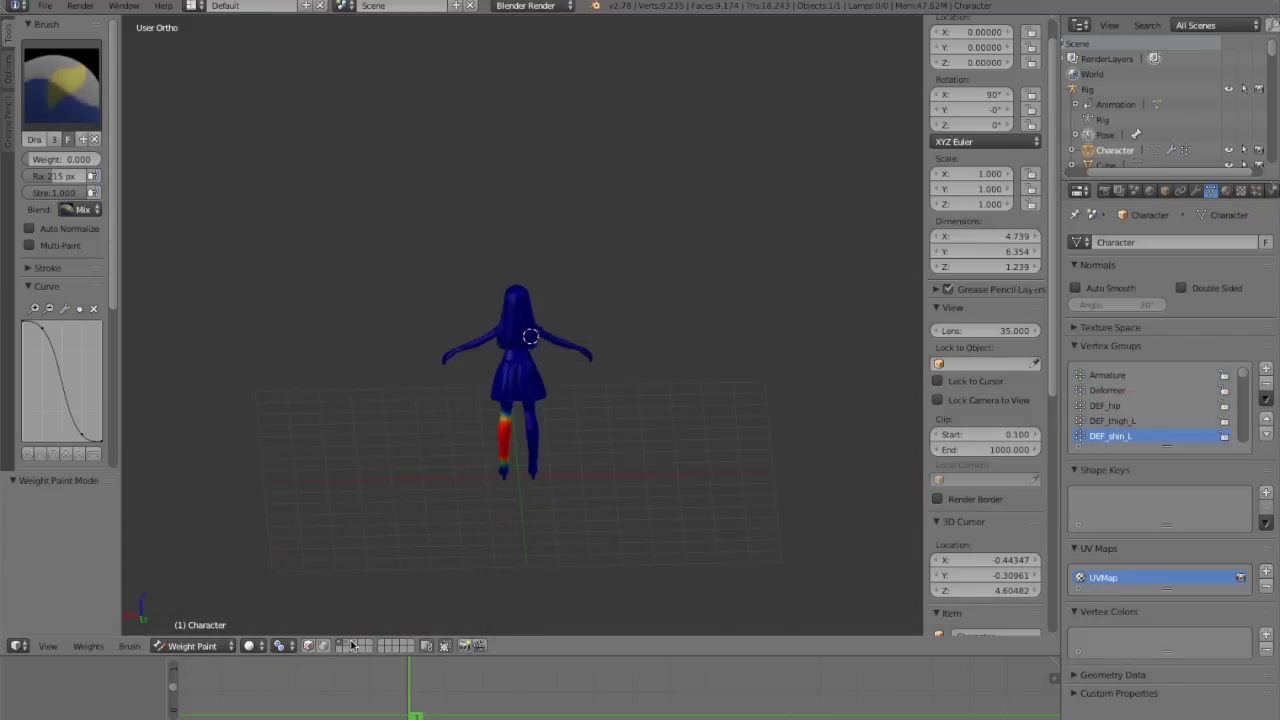
Step: Show scene layer 2 with the rig alongside layer 1, and hide the deformer cage mesh in Object Mode
scroll(527, 472, "up", 4)
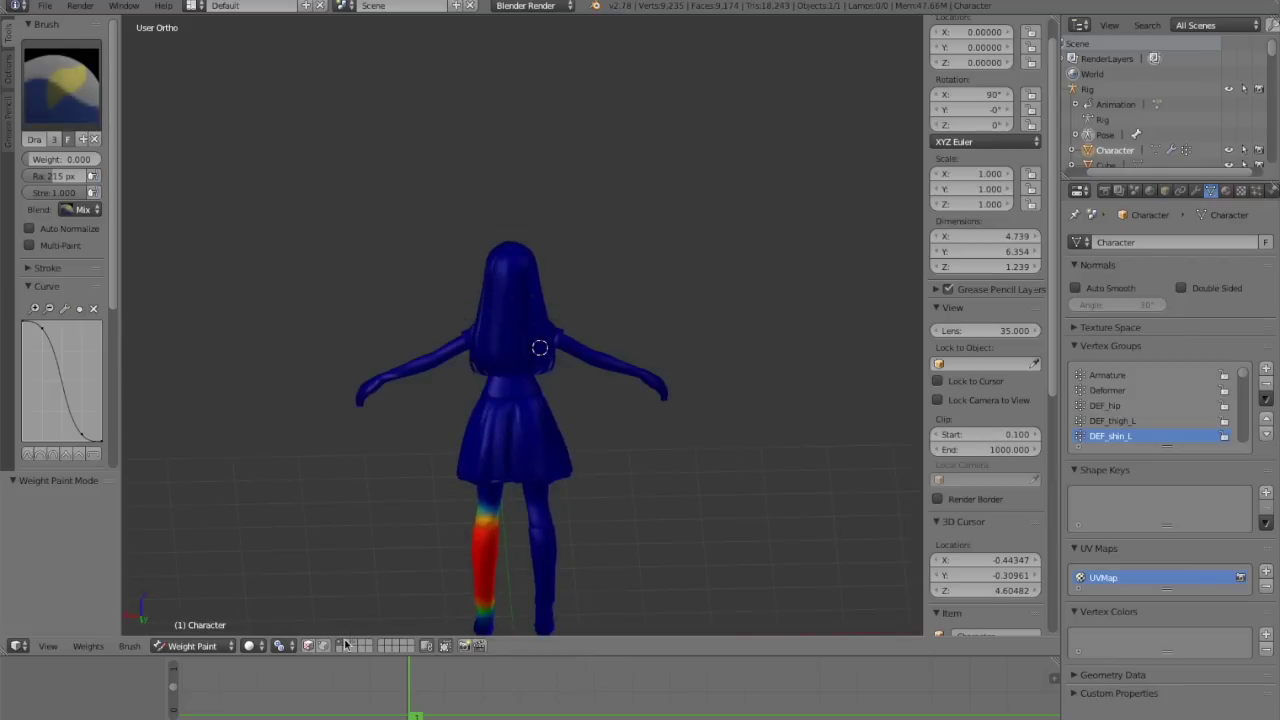
scroll(411, 522, "up", 7)
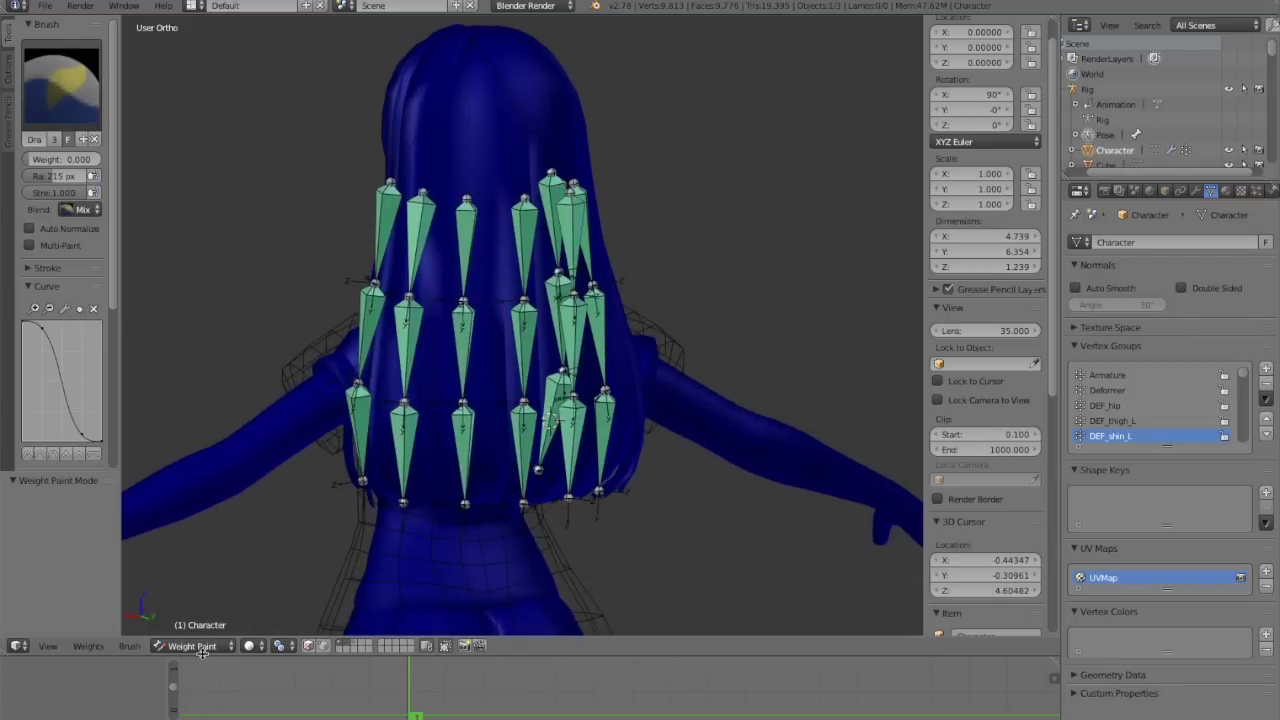
left_click(197, 645)
left_click(197, 628)
scroll(570, 565, "down", 6)
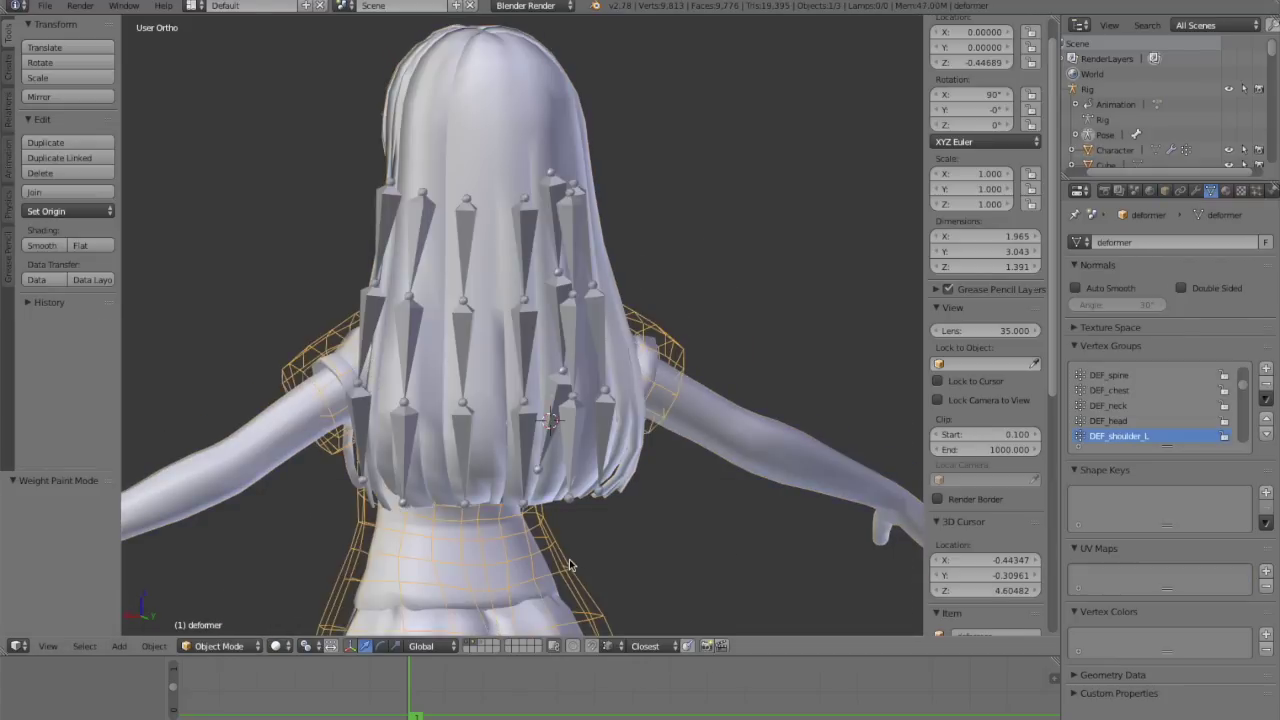
key("h")
scroll(510, 453, "up", 5)
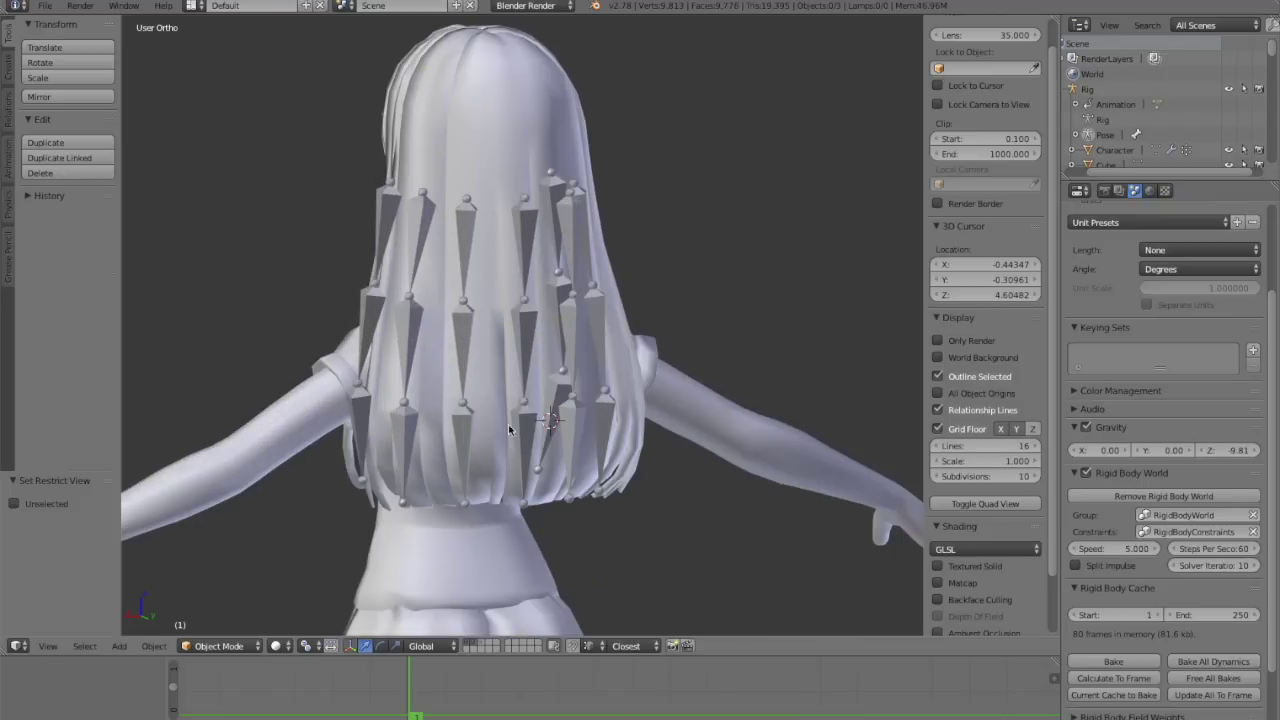
Step: Select the Character mesh and put it into Weight Paint mode with the hair bones displayed
right_click(634, 396)
left_click(205, 646)
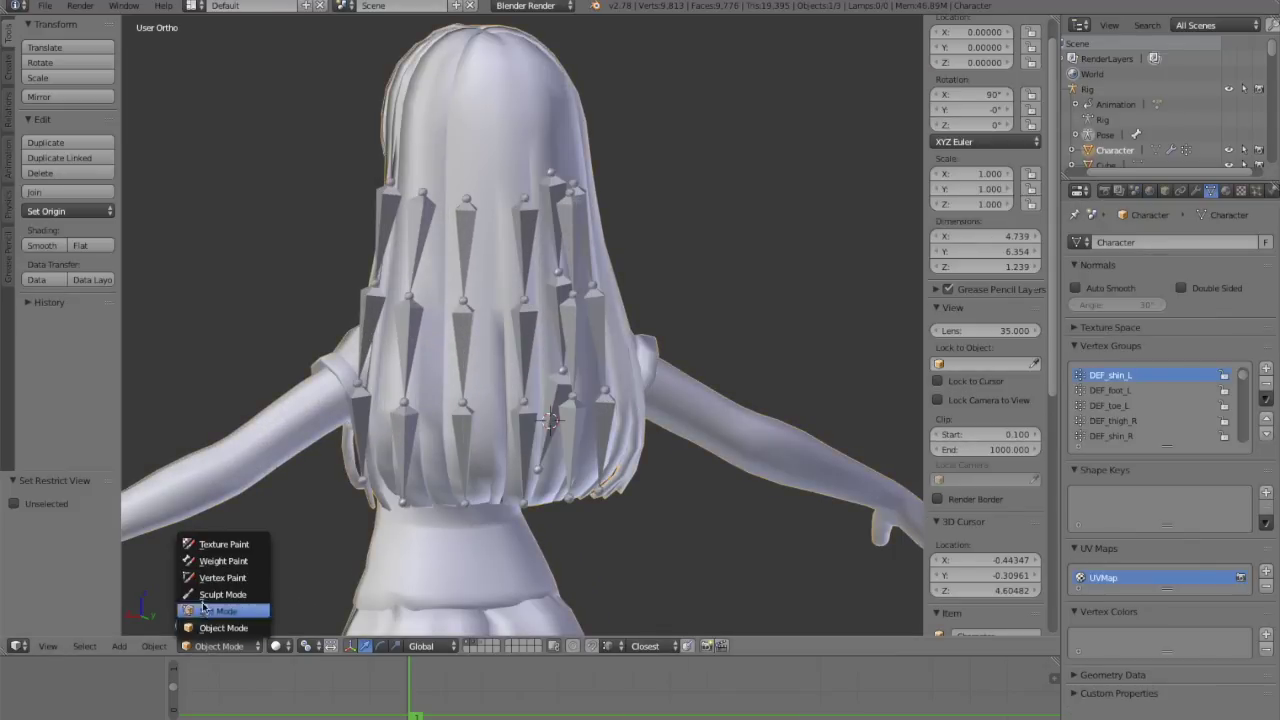
left_click(215, 561)
mouse_move(614, 371)
middle_mouse_down()
mouse_move(529, 429)
mouse_move(586, 449)
mouse_move(513, 432)
middle_mouse_up()
Step: Select several hair tip bones one after another, ending with Bone.023 at the end of the front side strand
right_click(588, 570)
middle_click_drag(458, 466, 612, 467)
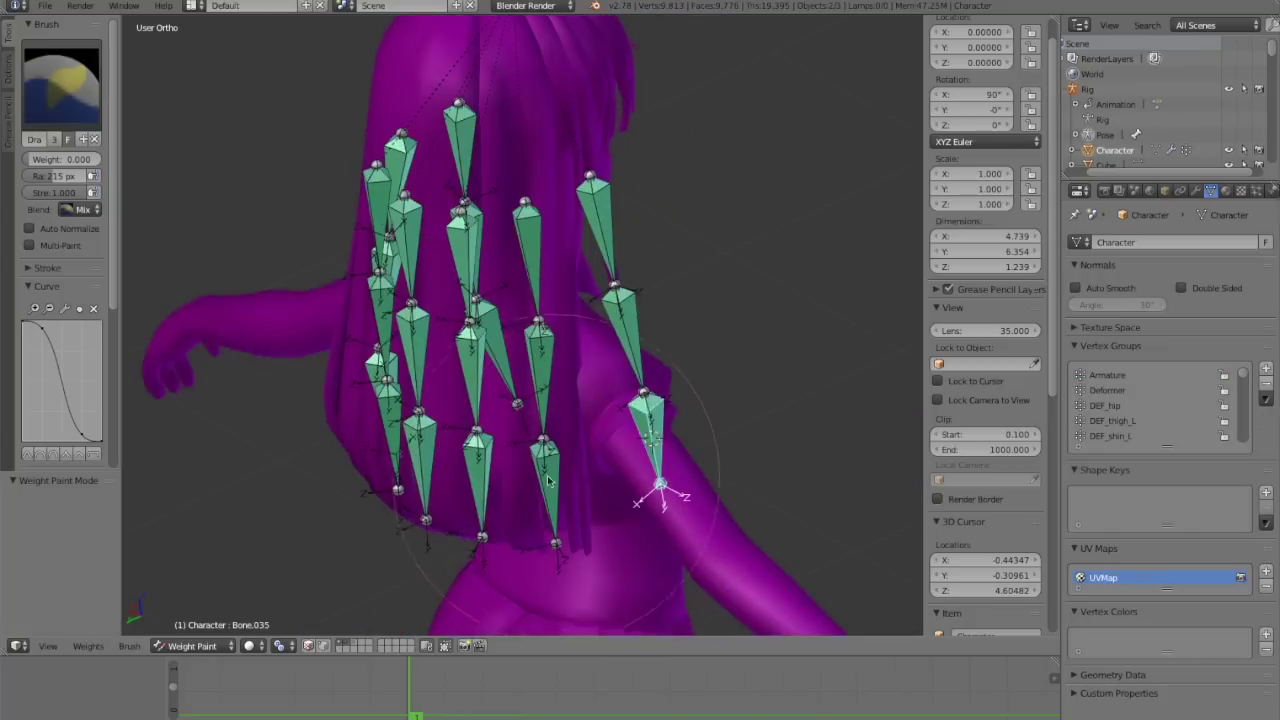
right_click(477, 471)
scroll(440, 471, "down", 1)
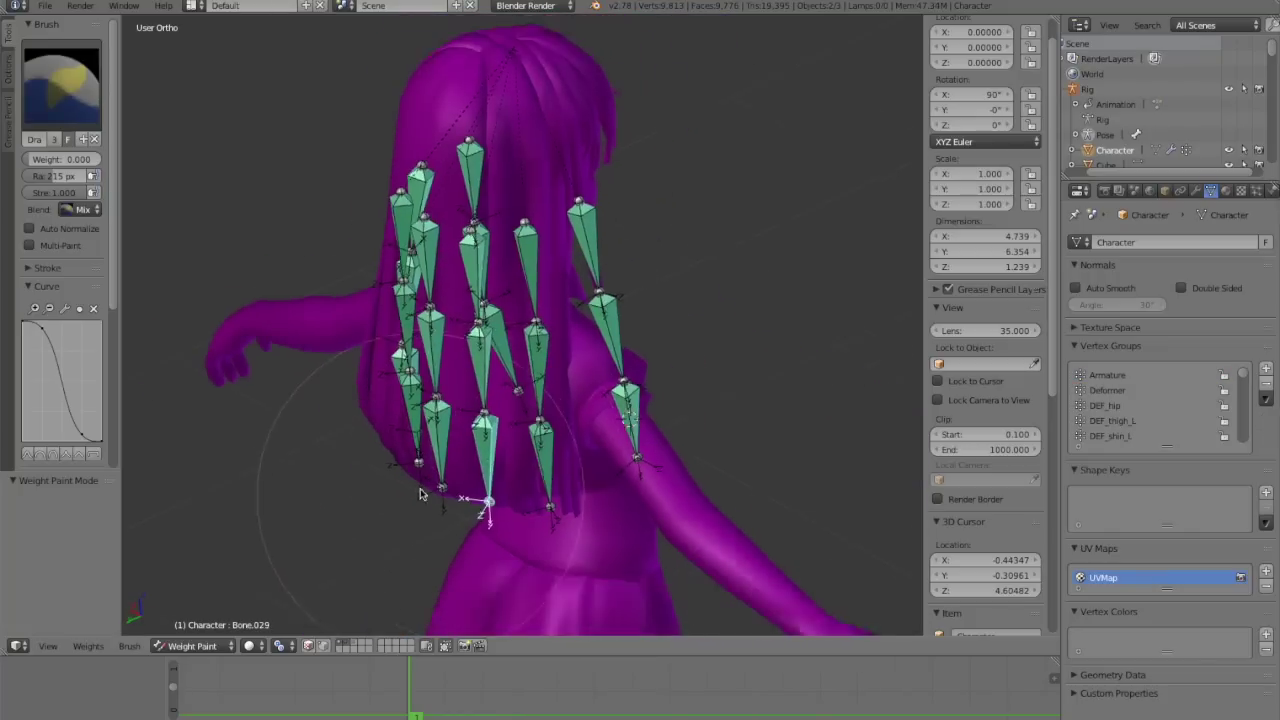
middle_click_drag(420, 471, 700, 430)
scroll(520, 235, "up", 1)
scroll(504, 213, "down", 3)
middle_click_drag(505, 198, 546, 437)
scroll(443, 453, "up", 2)
right_click(440, 450)
middle_click_drag(440, 450, 406, 485)
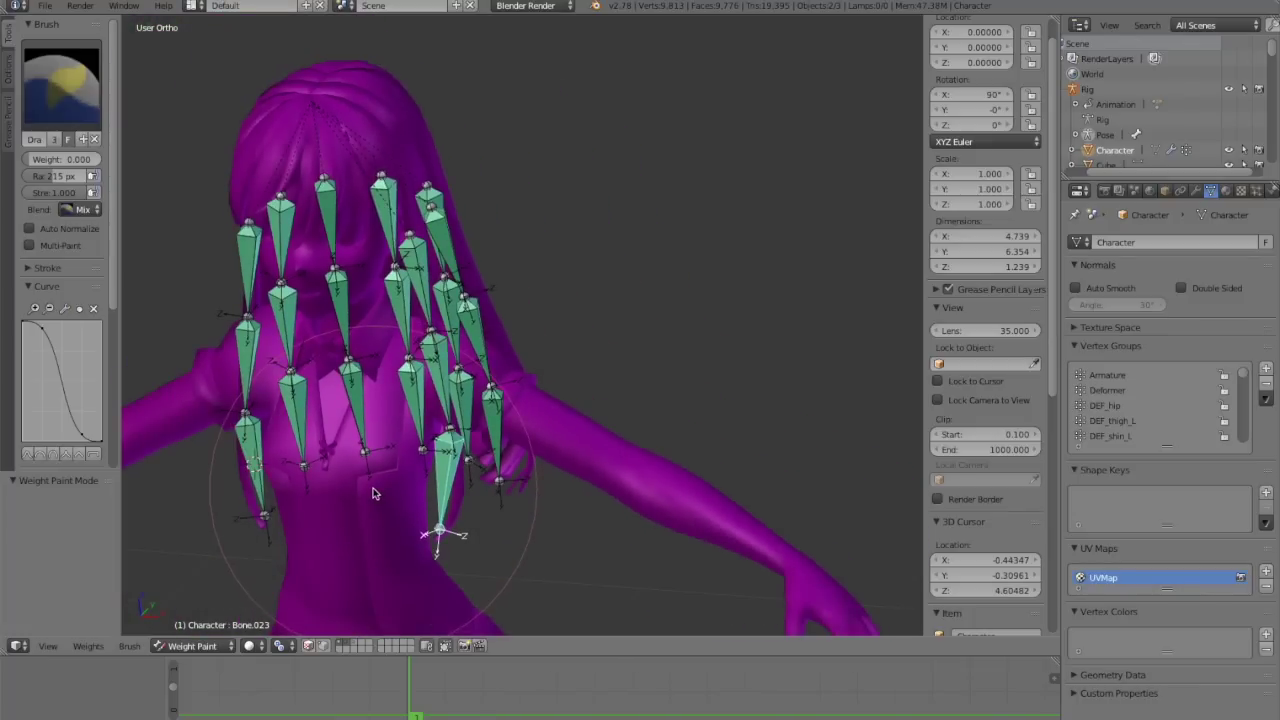
Step: Choose the Draw brush for weight painting and set its radius to 197 px
left_click(60, 77)
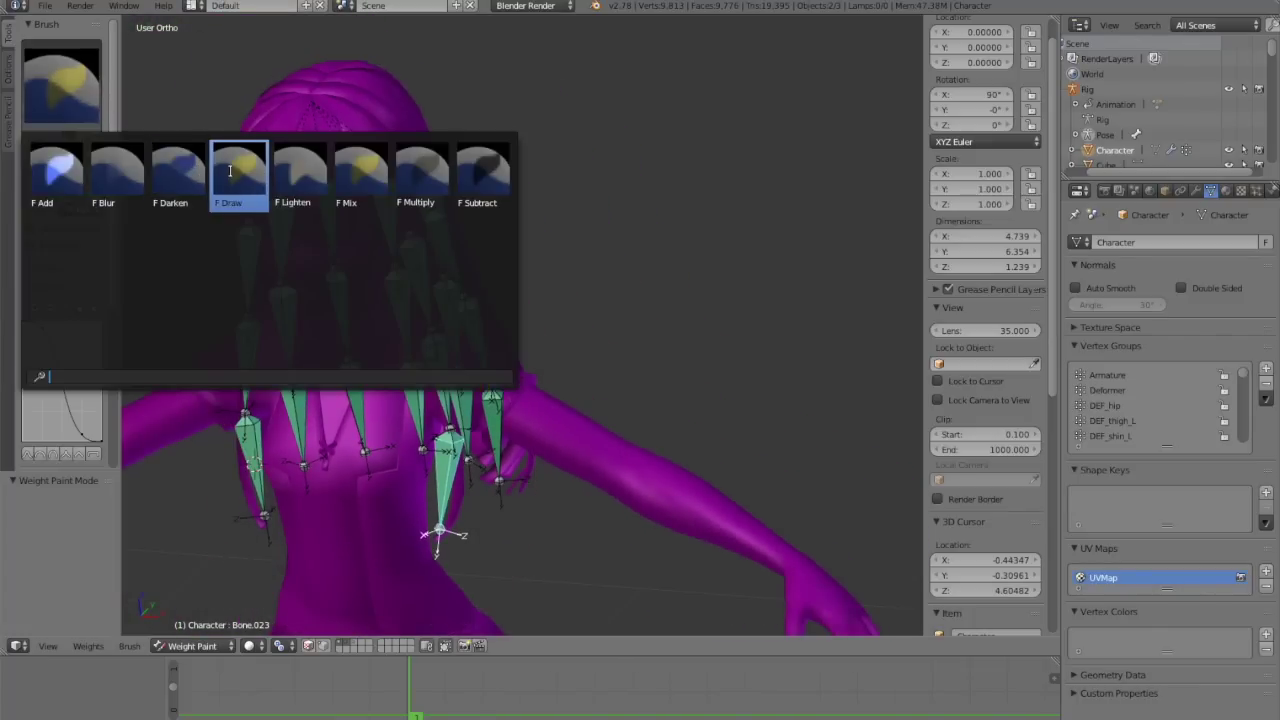
left_click(230, 172)
middle_click_drag(465, 540, 437, 521)
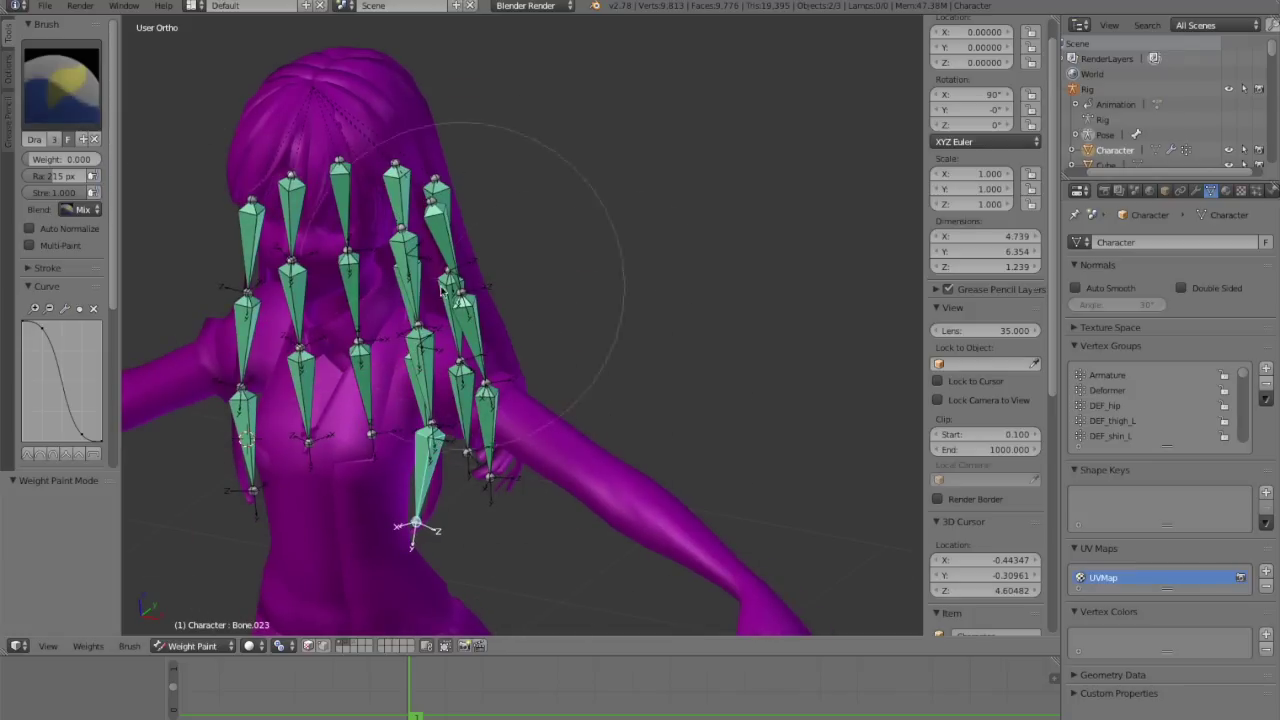
middle_click_drag(357, 512, 439, 492, "shift")
key("f")
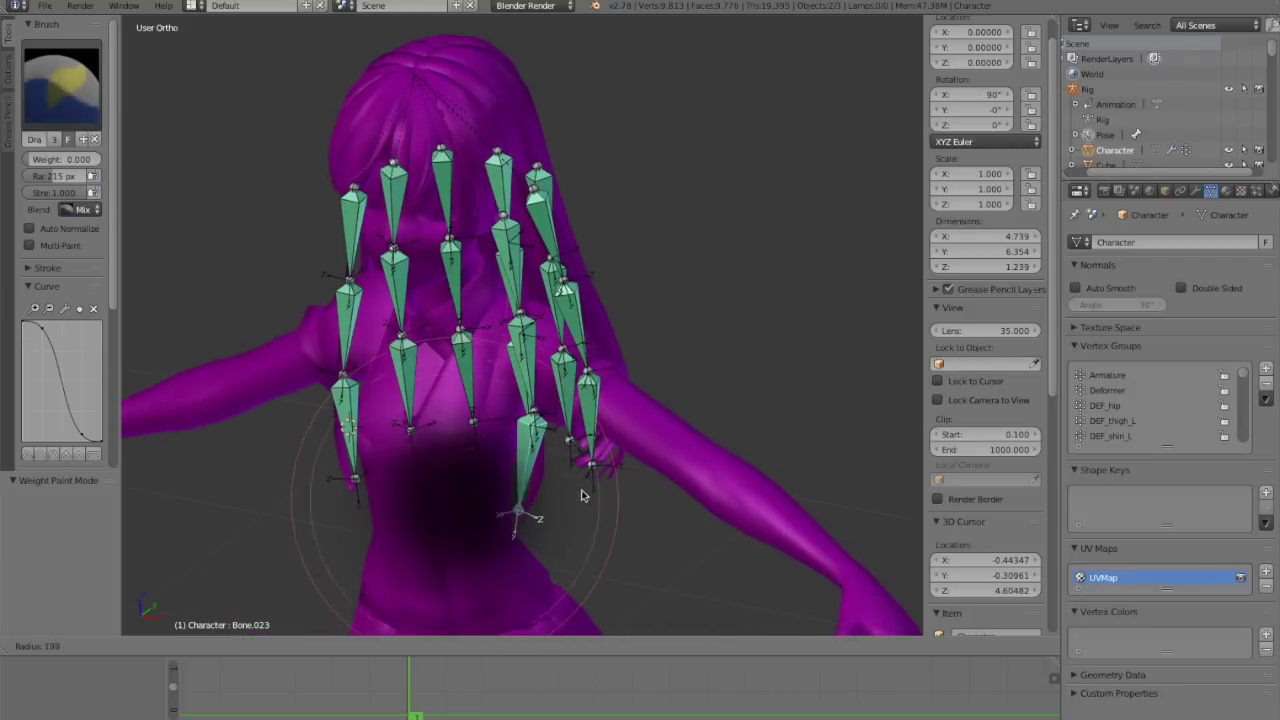
left_click(520, 510)
mouse_move(520, 510)
middle_mouse_down()
mouse_move(480, 495)
mouse_move(500, 455)
mouse_move(522, 452)
middle_mouse_up()
key("f")
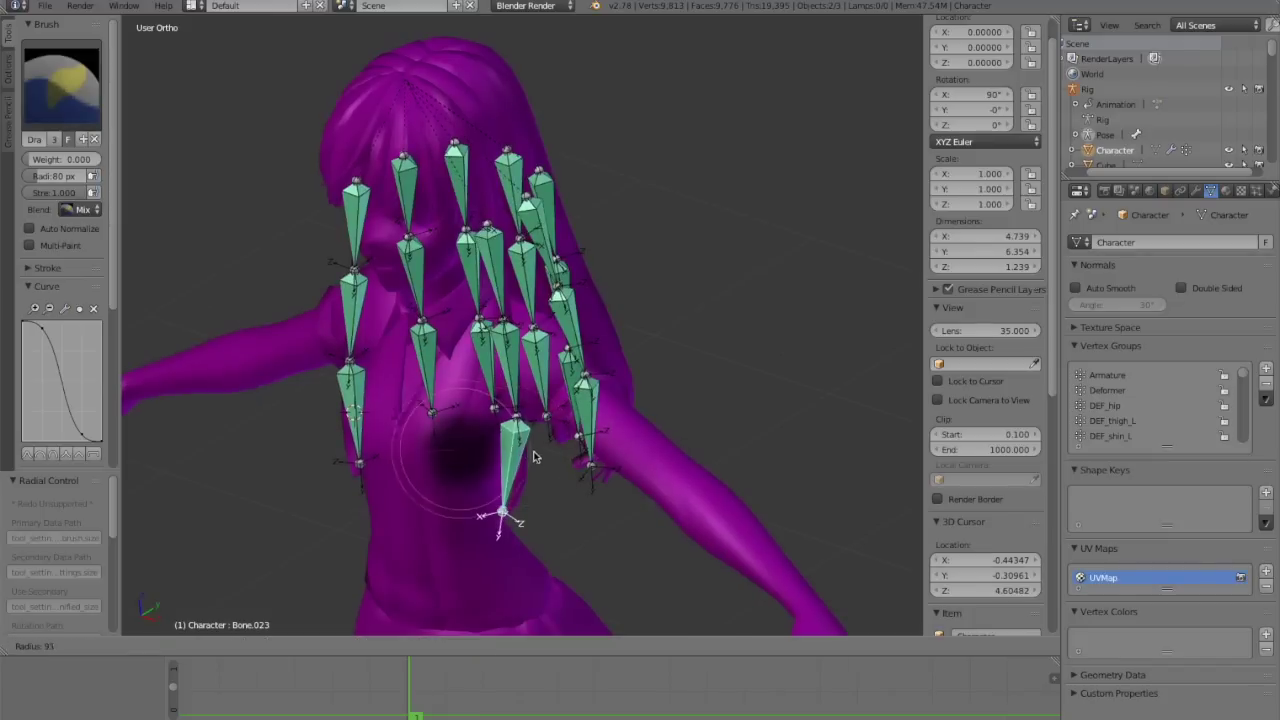
left_click(608, 474)
Step: Switch the viewport to wireframe to see the hair strands behind the bones
mouse_move(430, 400)
middle_mouse_down()
mouse_move(480, 343)
mouse_move(645, 399)
mouse_move(515, 487)
mouse_move(447, 504)
middle_mouse_up()
key("z")
scroll(503, 497, "up", 3)
scroll(447, 503, "up", 2)
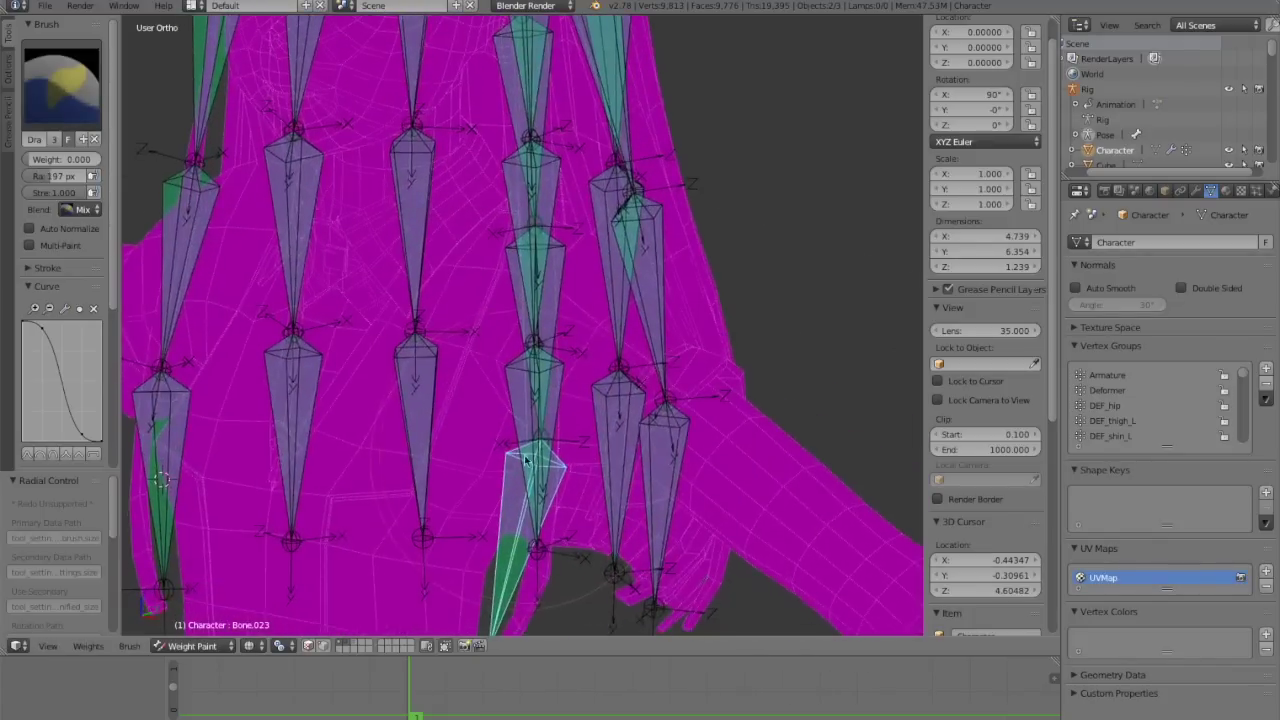
Step: Return to the rig in Pose Mode, select hair bone Bone.026, and display the armature's bones as Stick
left_click(192, 645)
left_click(190, 538)
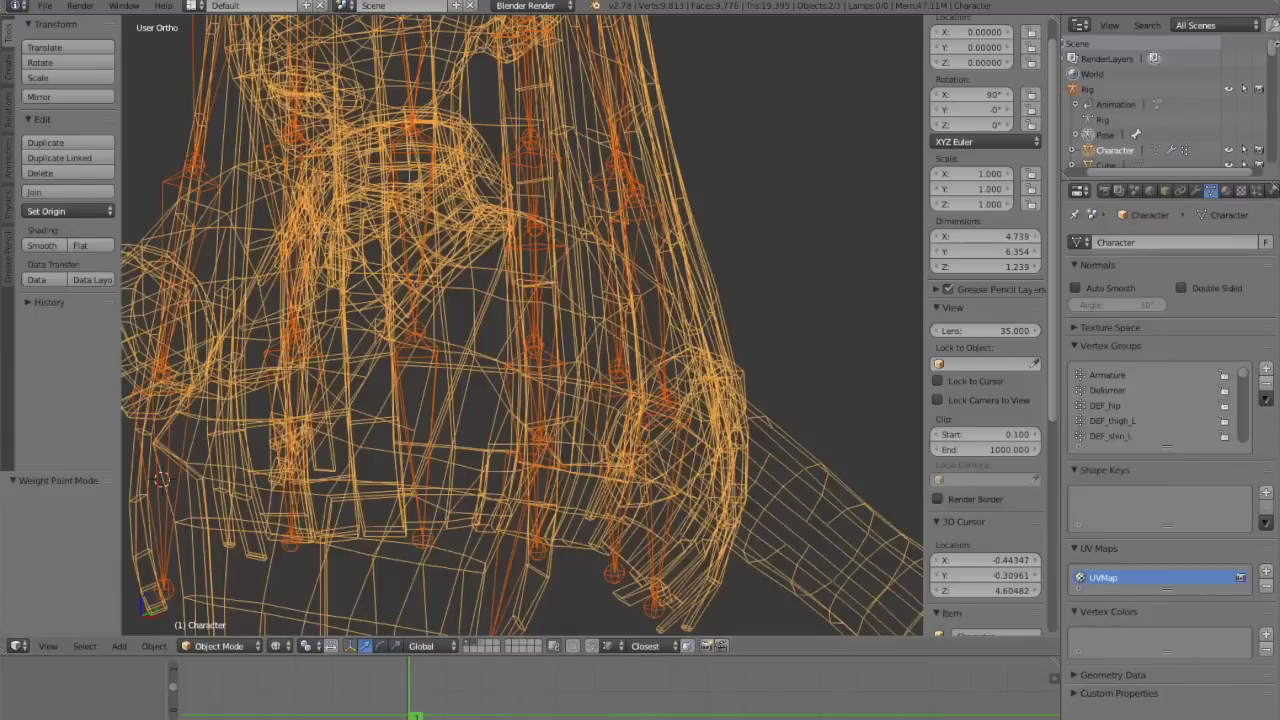
right_click(548, 394)
key("ctrl+Tab")
right_click(549, 378)
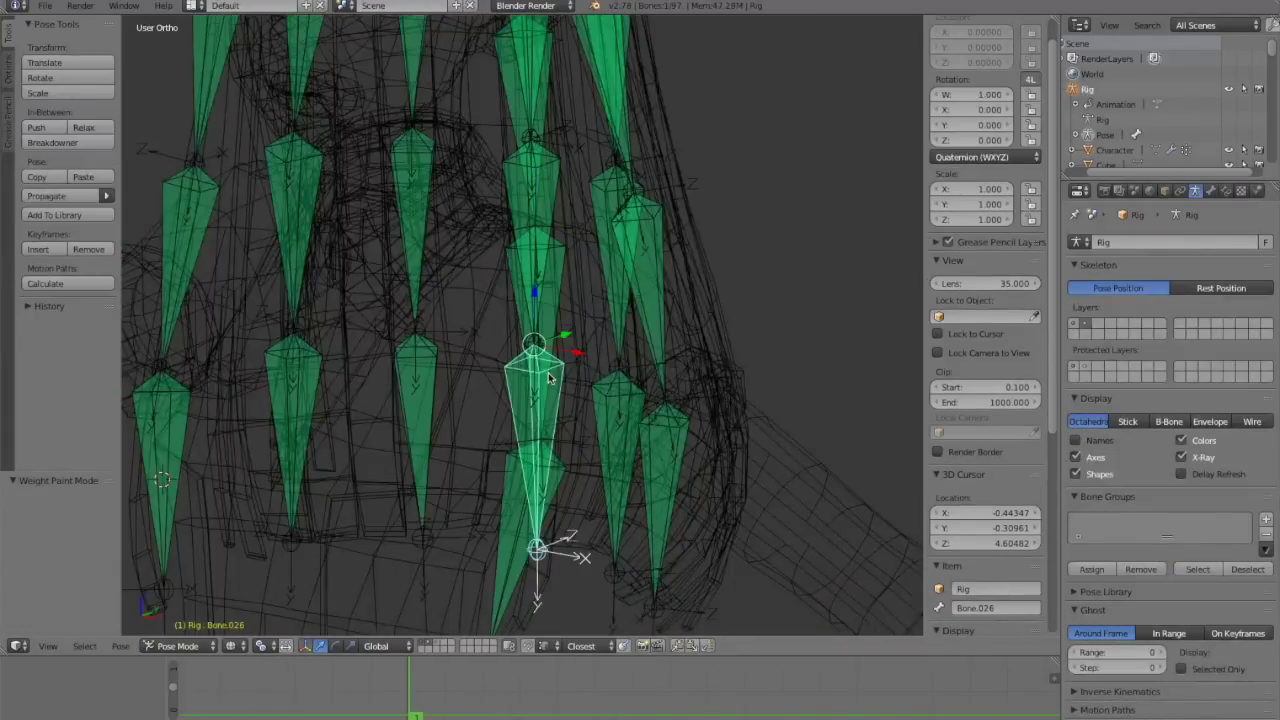
left_click(1128, 421)
scroll(643, 421, "down", 4)
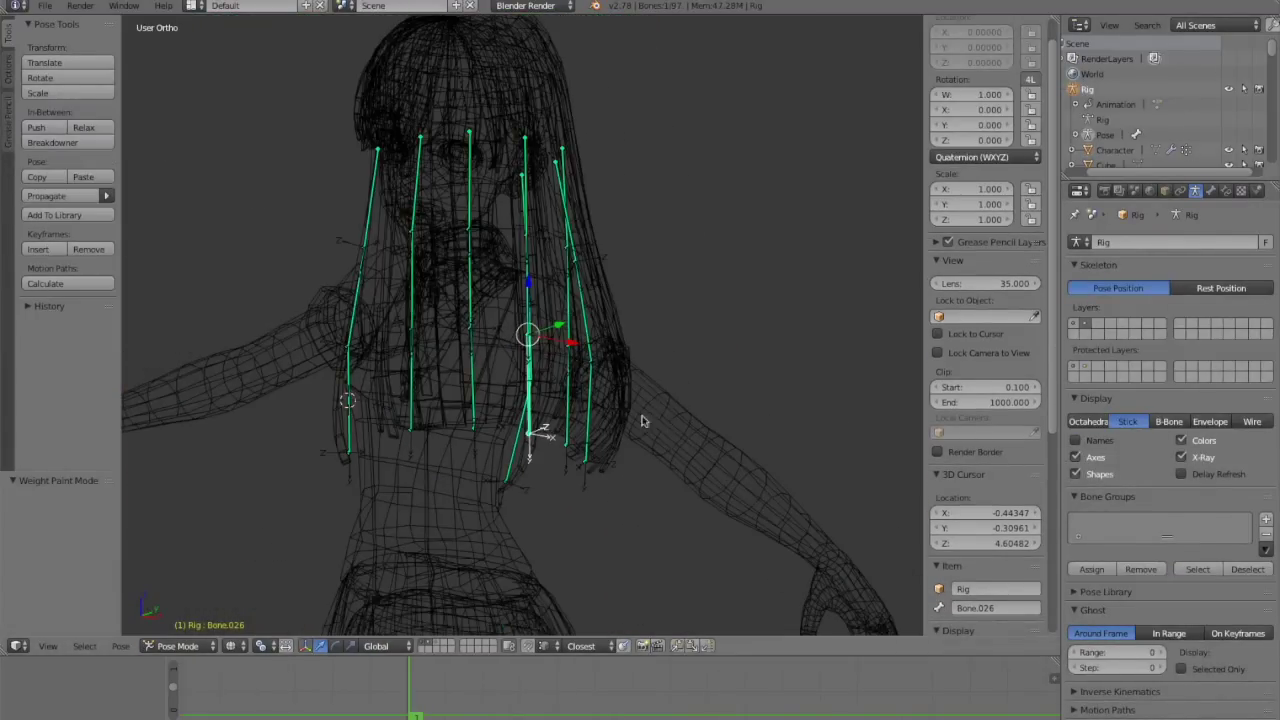
Step: Put the Character mesh back into Weight Paint mode to check the stick bones over the wireframe hair
left_click(185, 627)
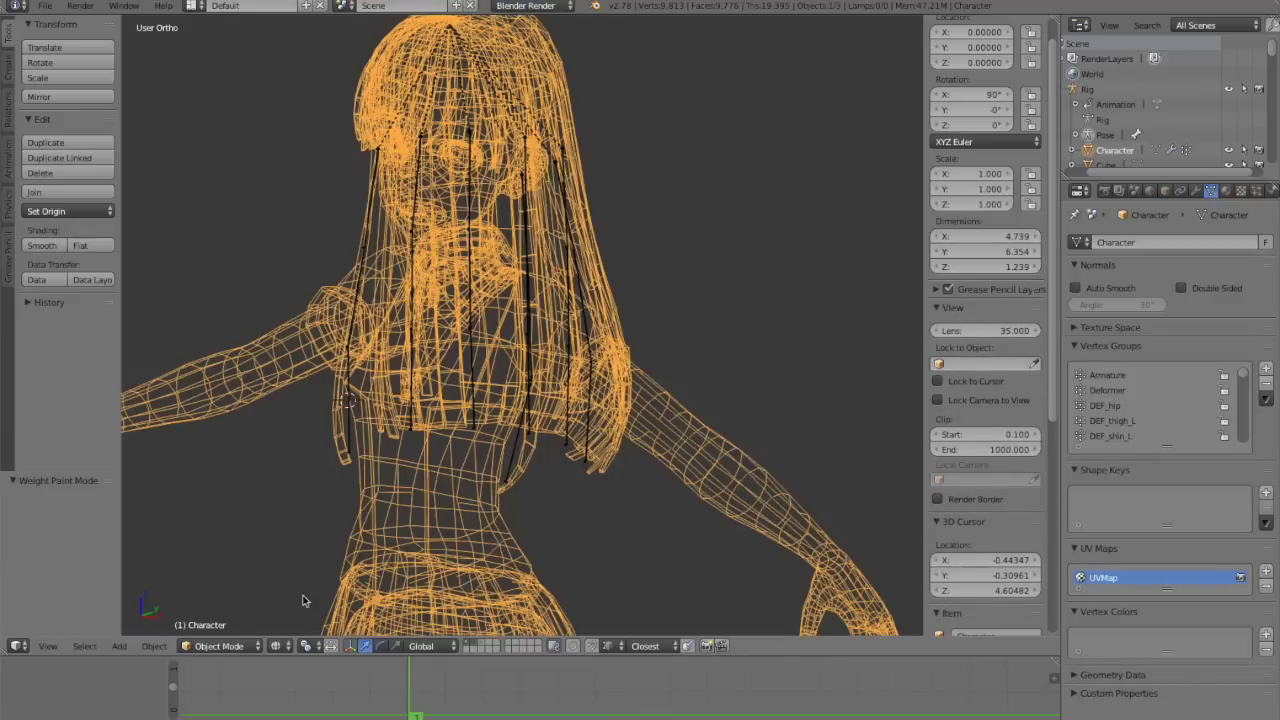
left_click(197, 645)
left_click(224, 561)
mouse_move(757, 209)
middle_mouse_down()
mouse_move(657, 429)
mouse_move(491, 420)
mouse_move(626, 284)
middle_mouse_up()
scroll(626, 284, "up", 4)
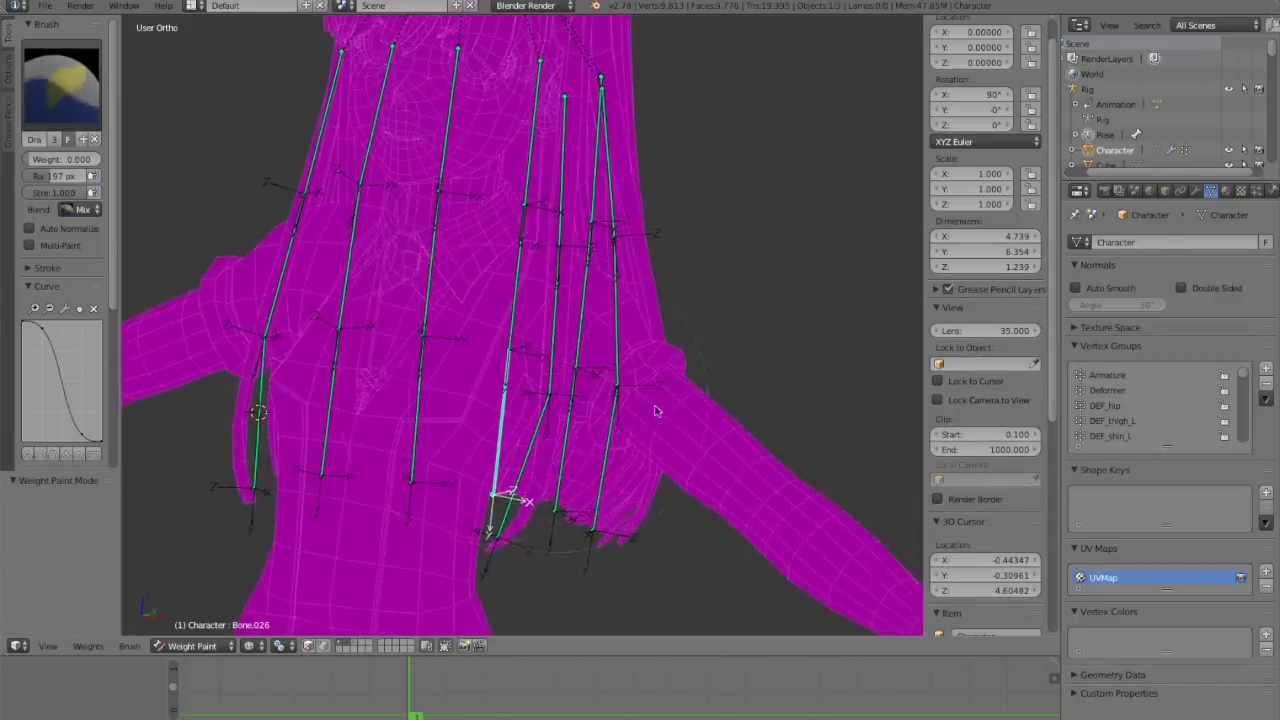
Step: Restore solid viewport shading and turn off X-Ray for the rig
left_click(1195, 191)
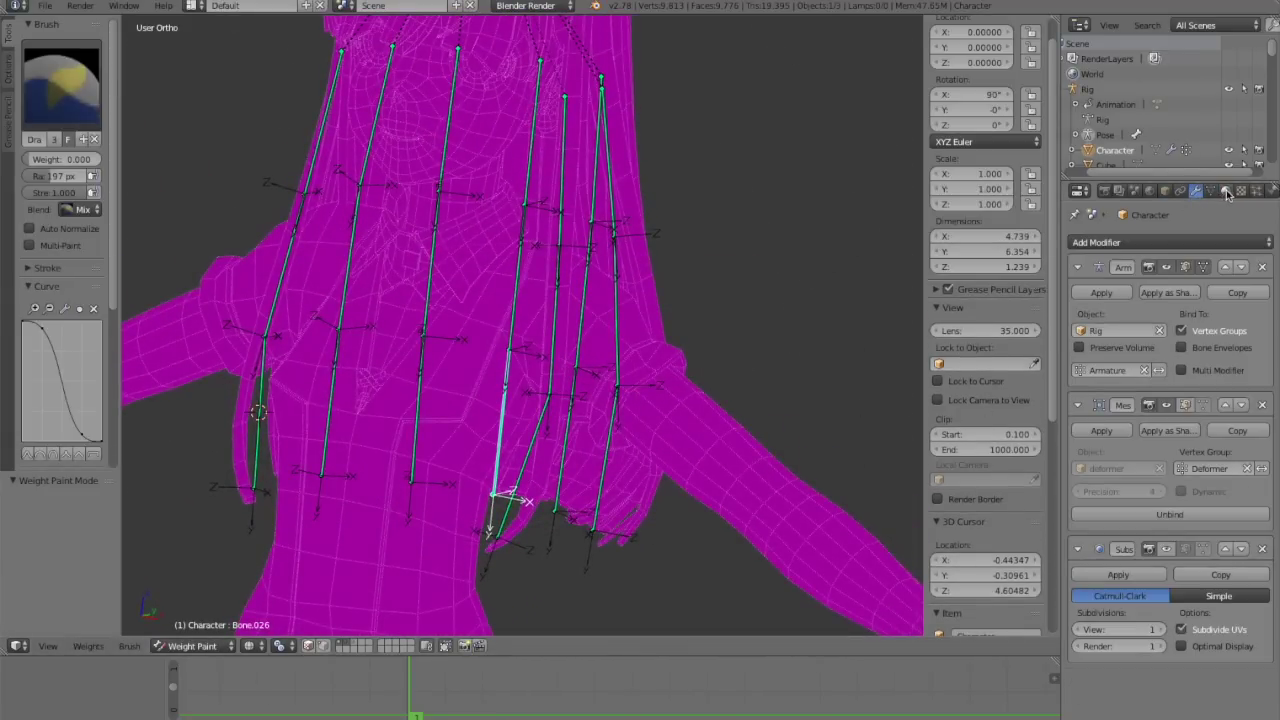
left_click(1165, 191)
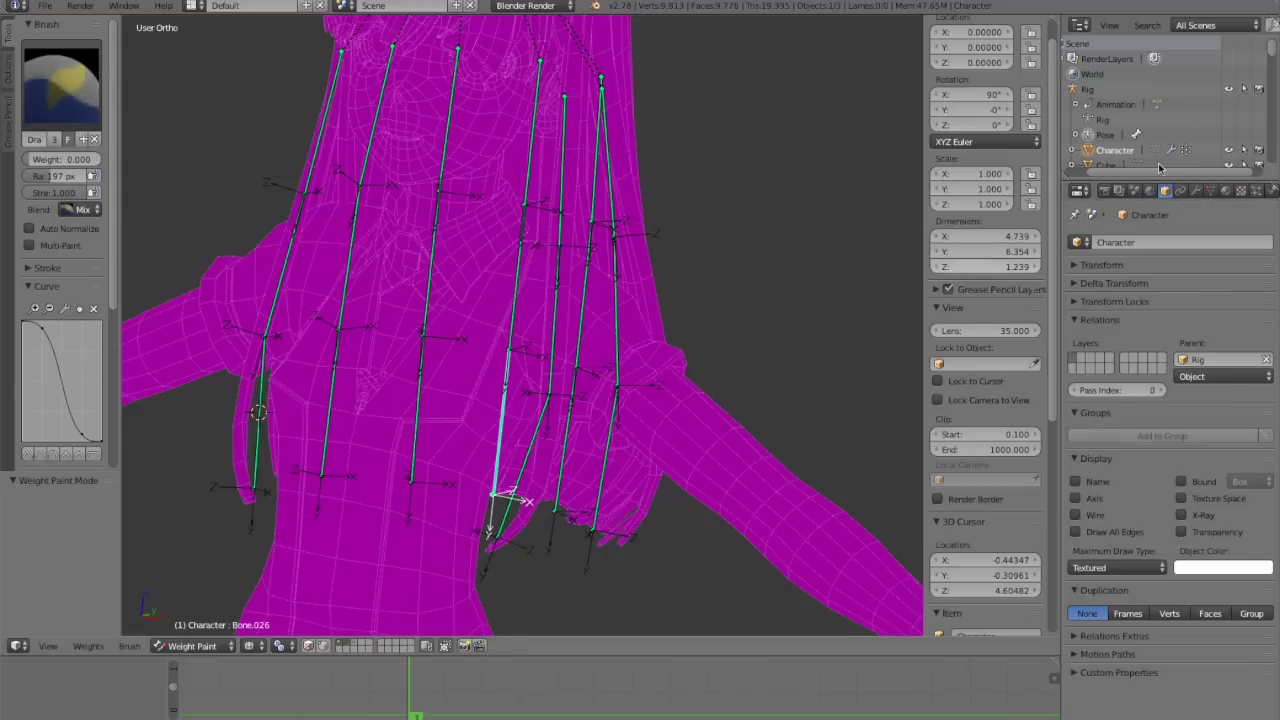
left_click(192, 646)
left_click(194, 627)
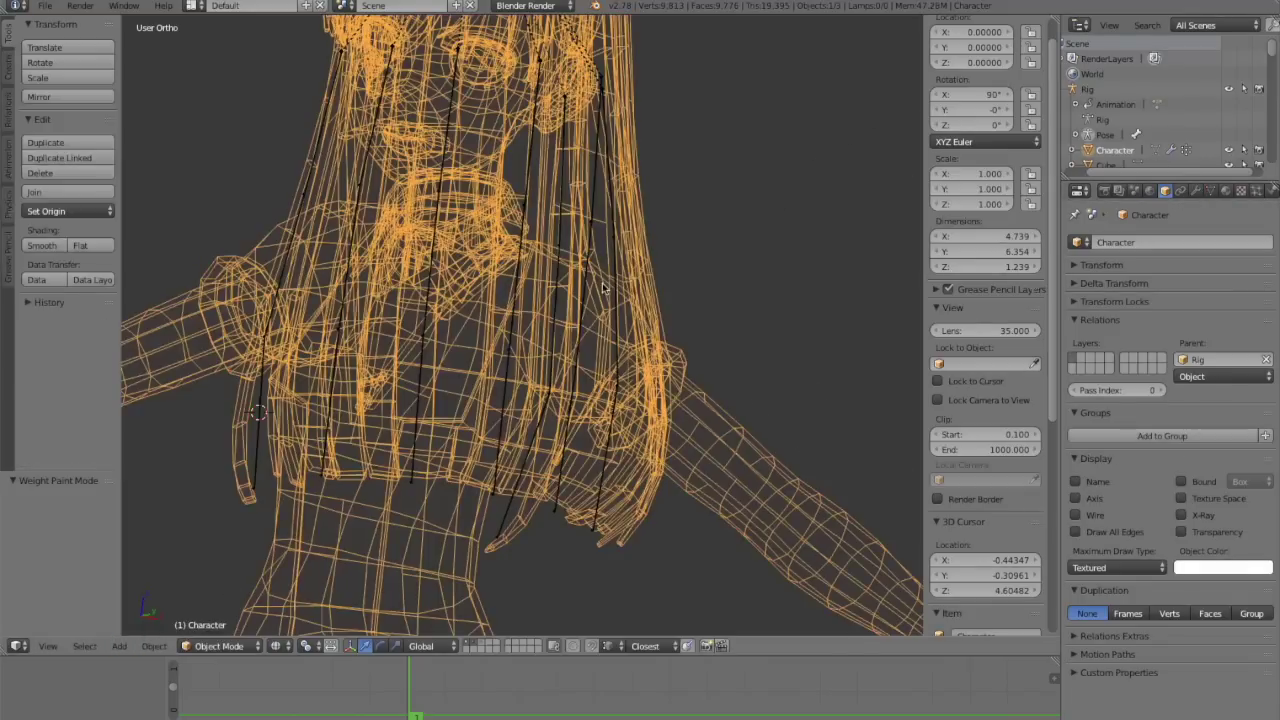
key("z")
right_click(616, 291)
left_click(1181, 498)
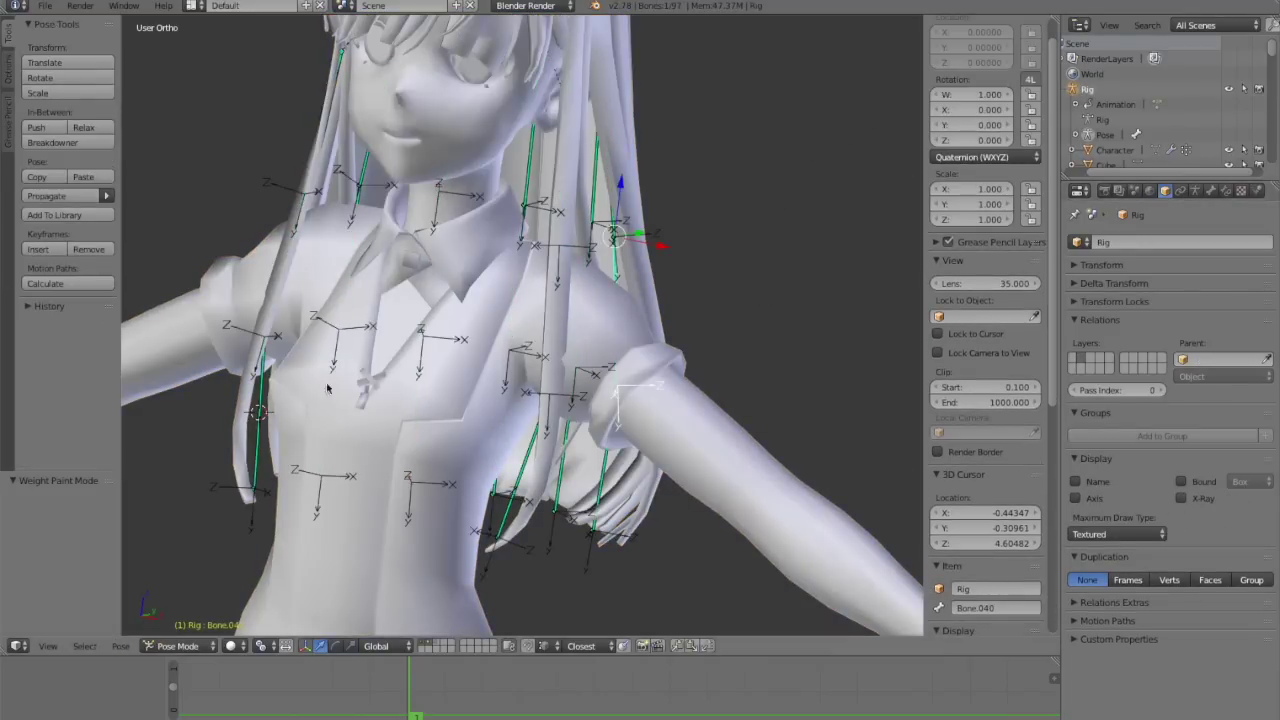
Step: Put the Character mesh into Weight Paint mode and inspect the hair bones with the rig's X-Ray off
middle_click_drag(600, 440, 207, 622)
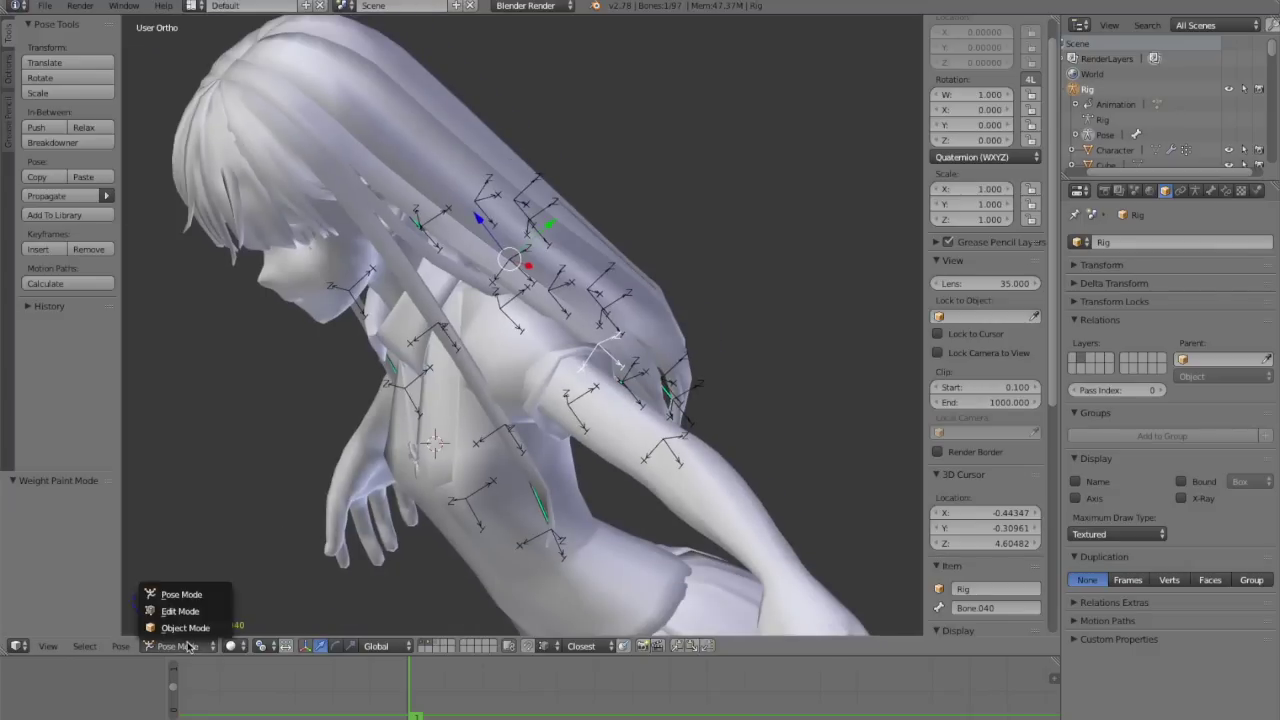
right_click(498, 568)
left_click(218, 645)
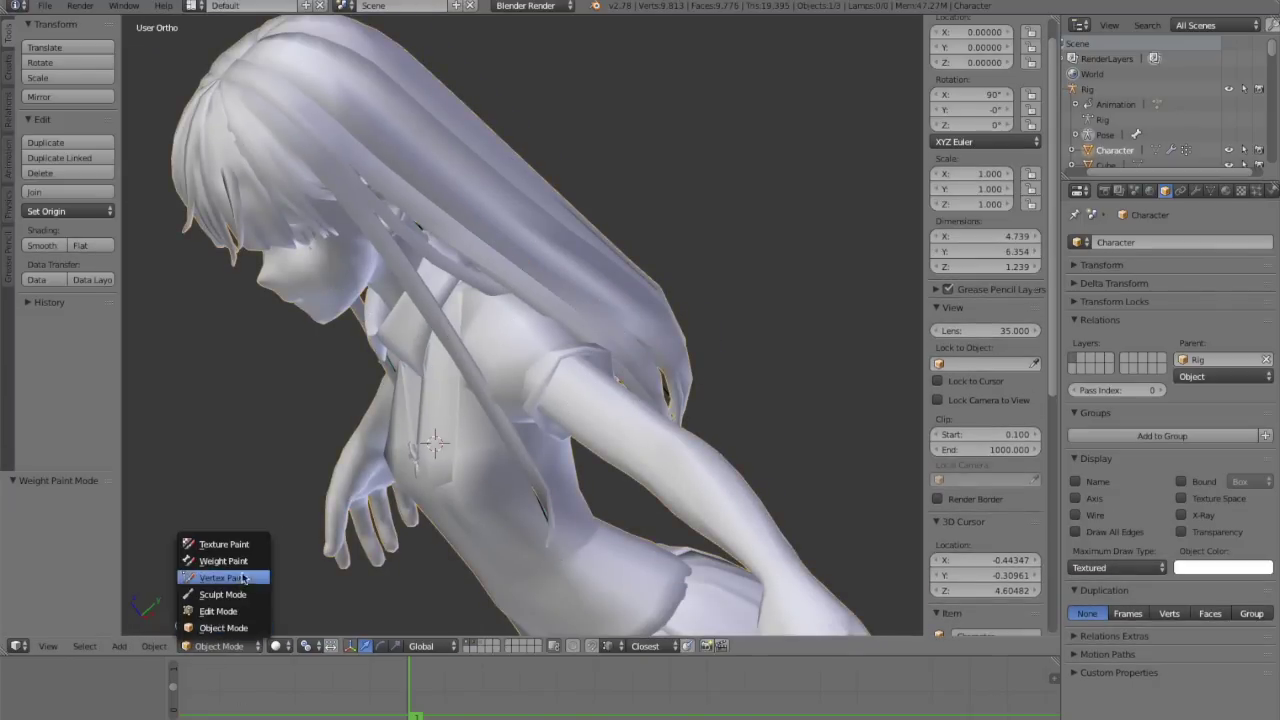
left_click(228, 561)
middle_click_drag(244, 559, 513, 312)
middle_click_drag(551, 473, 474, 479)
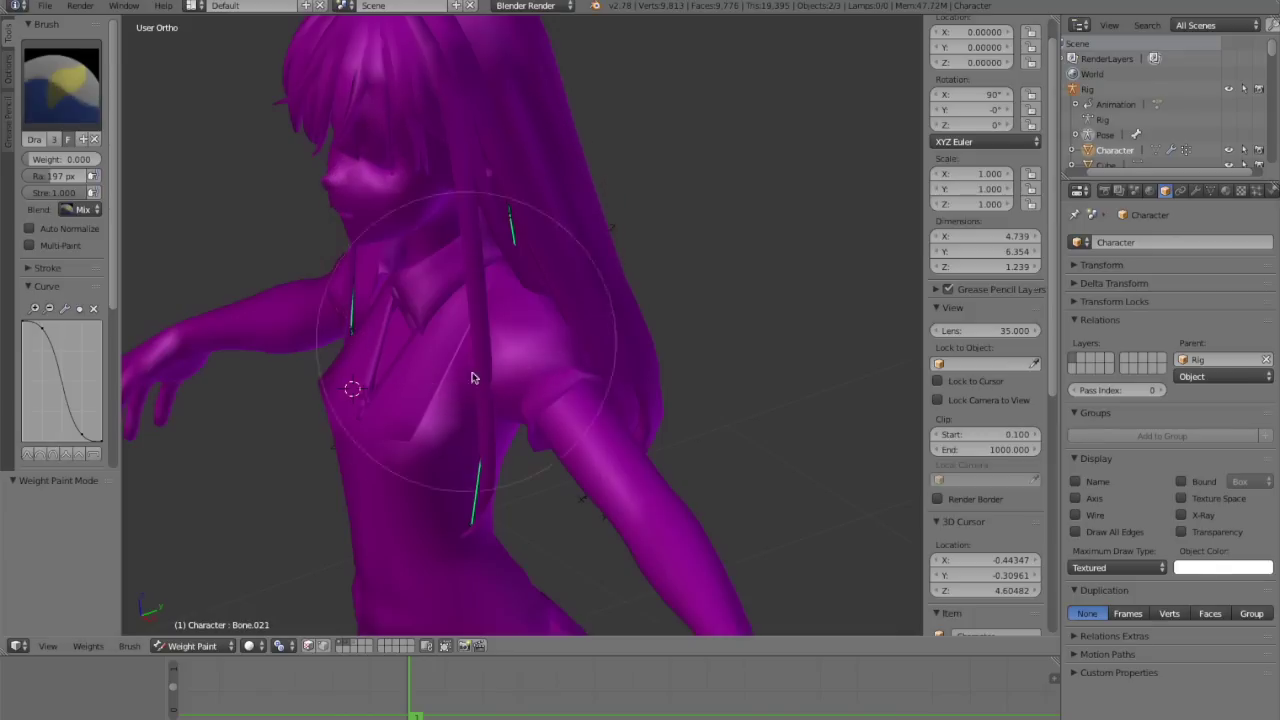
Step: Select the front side strand's tip bone on the rig and turn the rig's X-Ray display back on
left_click(192, 645)
left_click(196, 630)
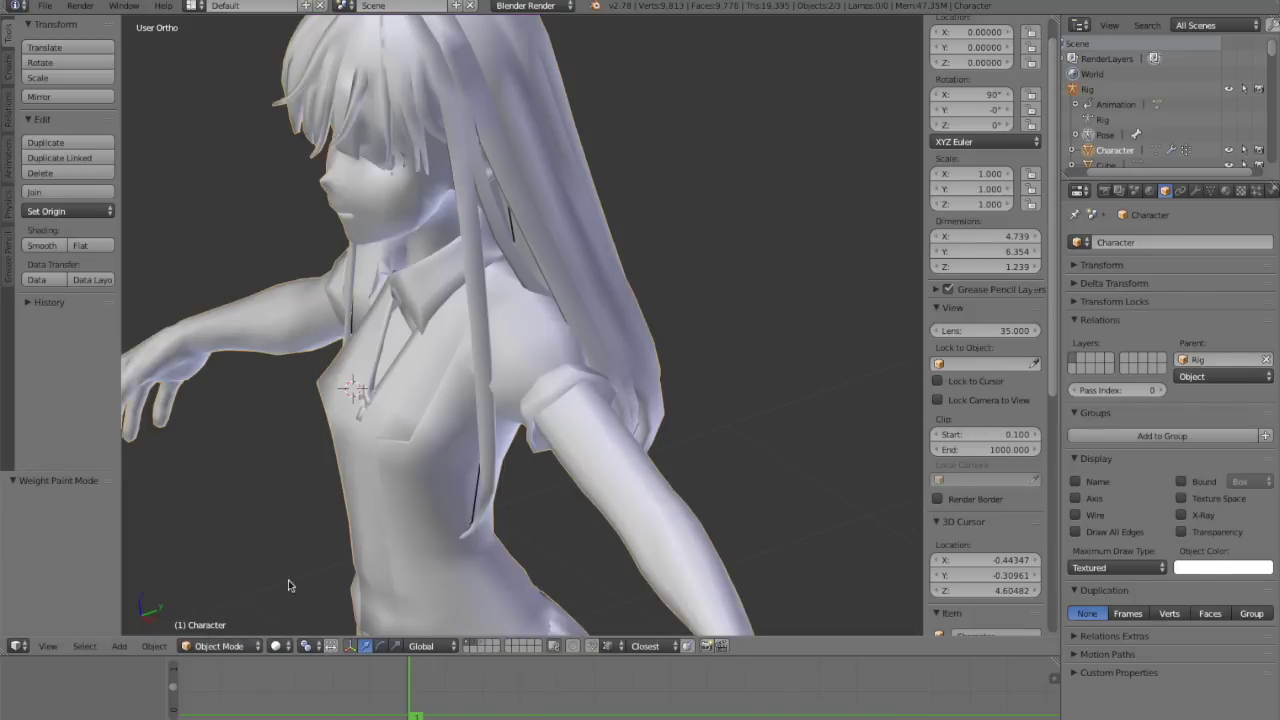
right_click(474, 494)
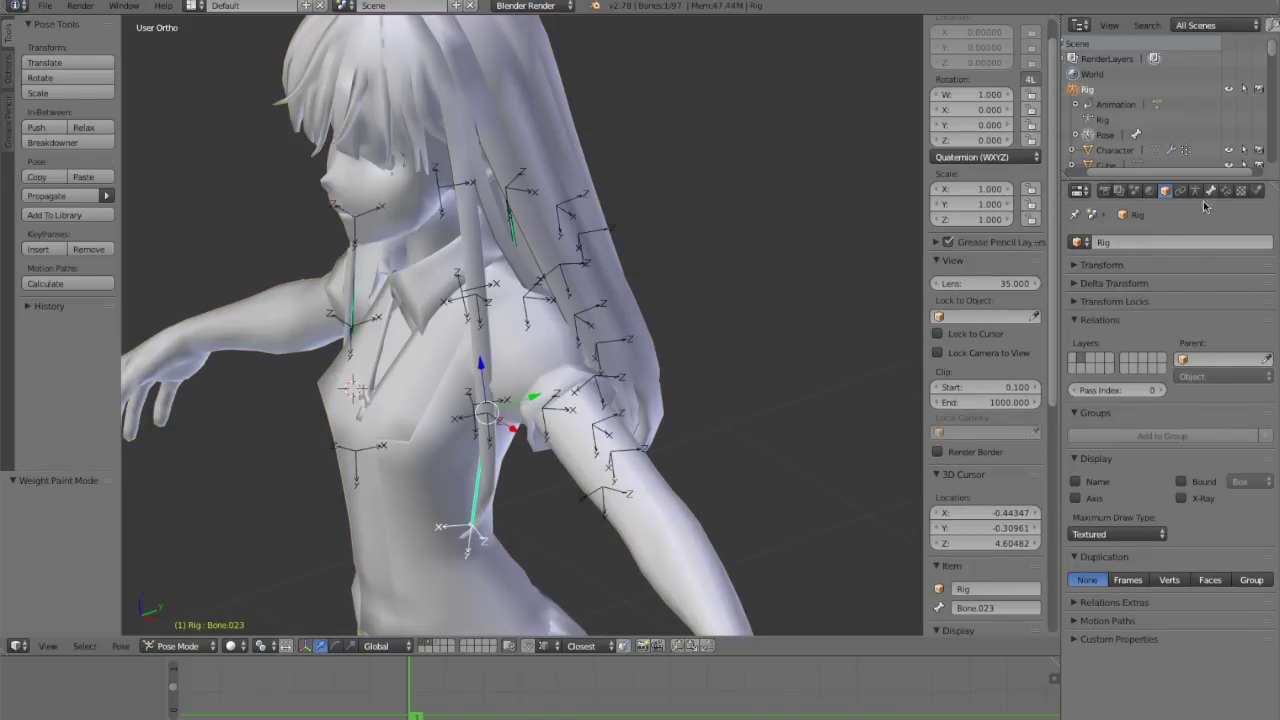
left_click(1181, 498)
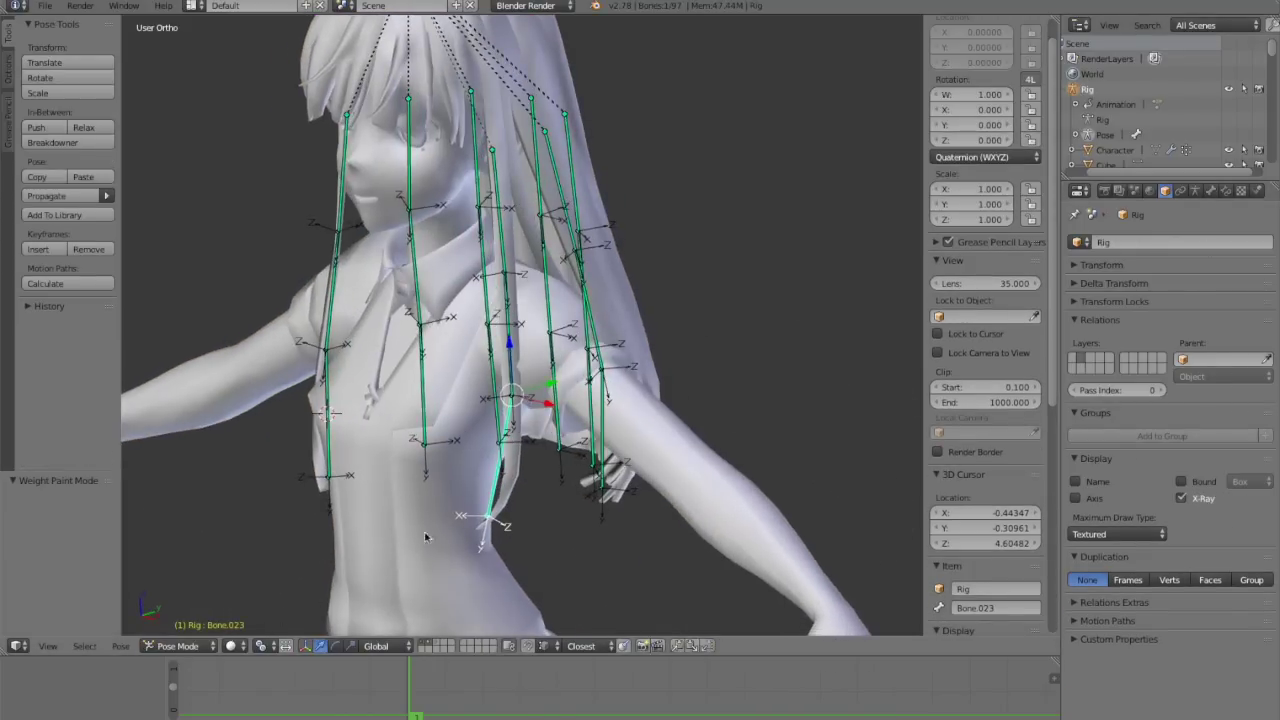
Step: Return the Character mesh to Weight Paint mode, seen straight from the back
right_click(424, 537)
left_click(215, 645)
left_click(239, 563)
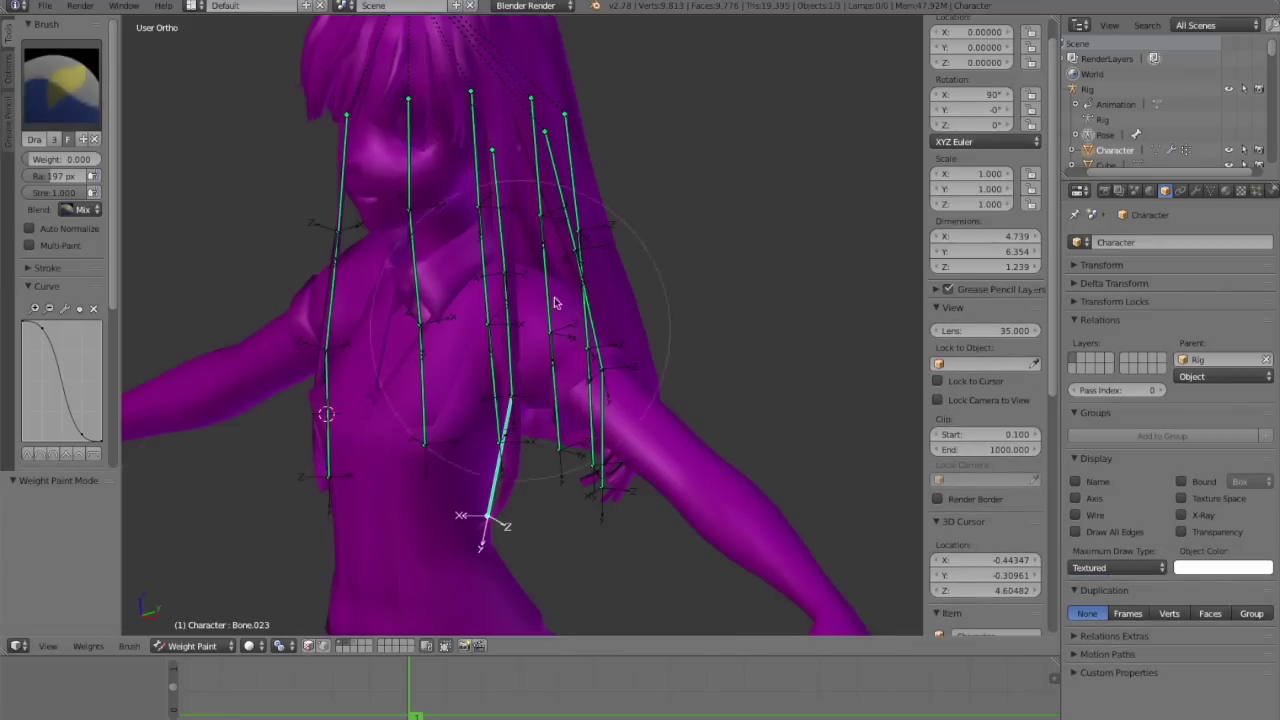
mouse_move(450, 420)
middle_mouse_down()
mouse_move(540, 400)
mouse_move(400, 457)
mouse_move(400, 414)
middle_mouse_up()
key("ctrl+KP_1")
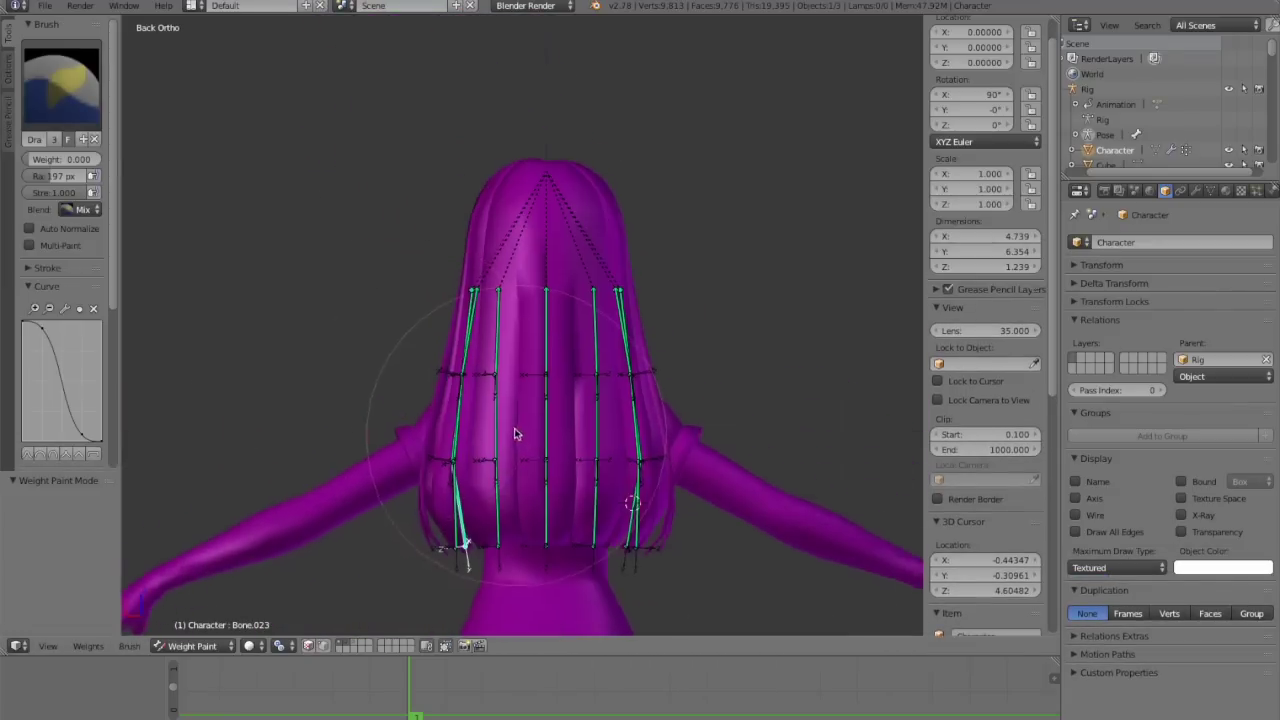
Step: In Edit Mode, clear the Character mesh's selection and select the linked hair strands on the character's right side
scroll(570, 348, "up", 4)
key("Tab")
middle_click_drag(558, 349, 584, 432)
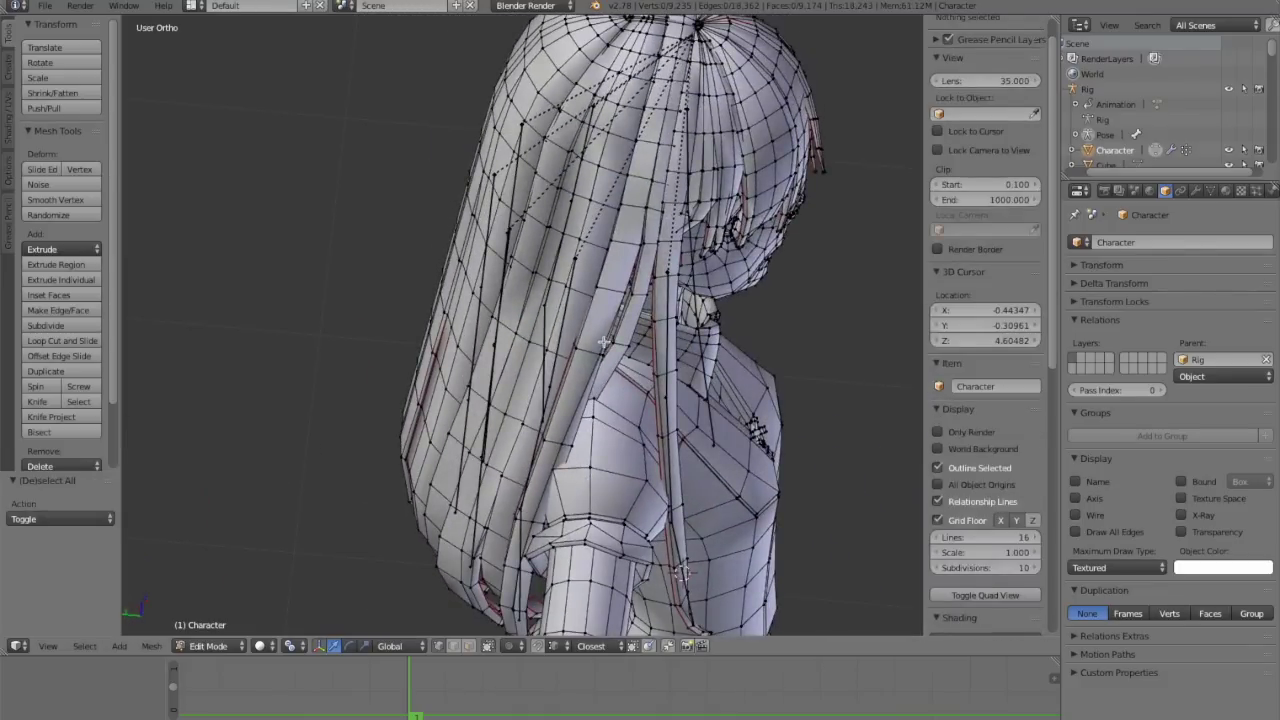
key("l")
middle_click_drag(603, 342, 494, 494)
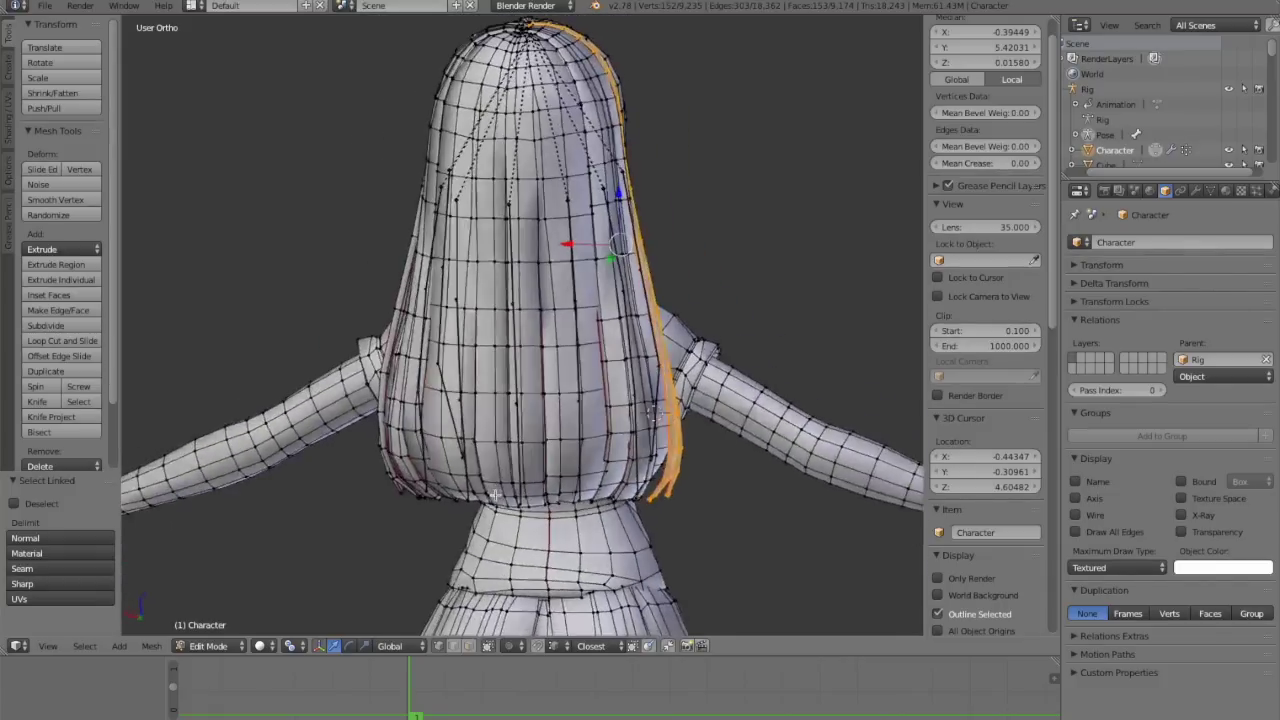
mouse_move(513, 434)
middle_mouse_down()
mouse_move(590, 439)
mouse_move(509, 432)
middle_mouse_up()
key("l")
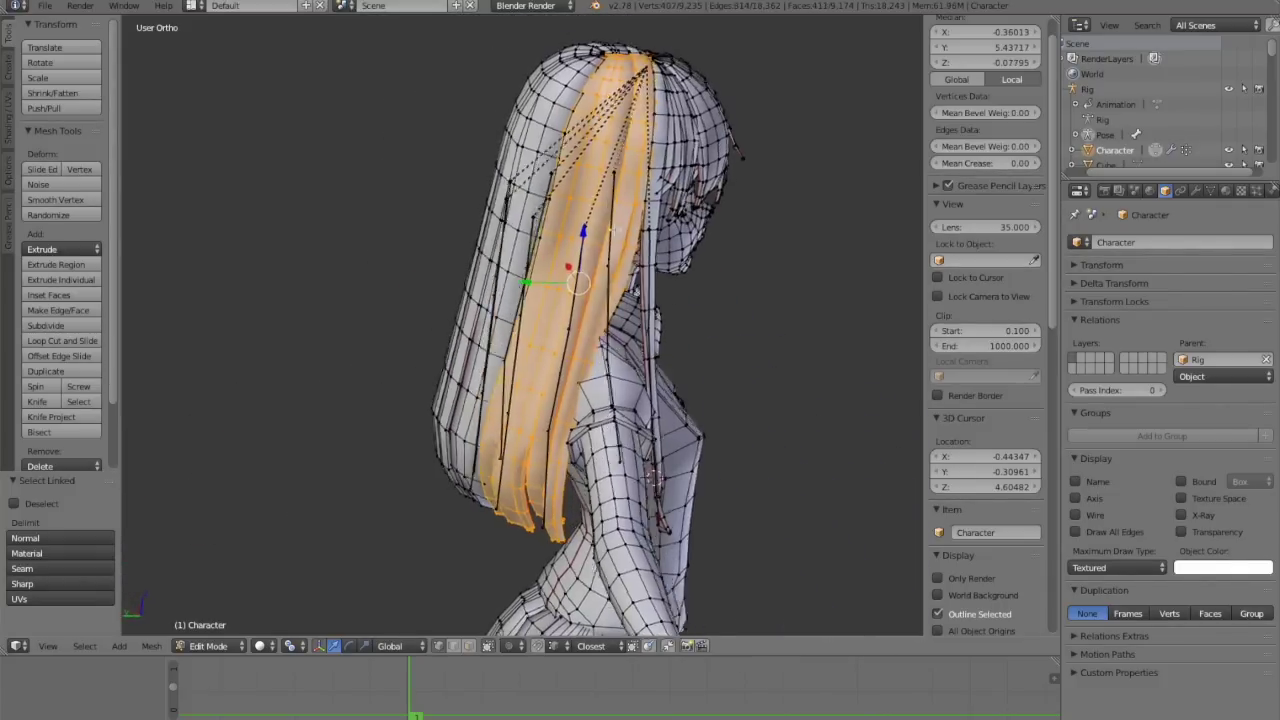
middle_click_drag(636, 291, 564, 235)
scroll(458, 461, "down", 2)
scroll(458, 461, "up", 1)
scroll(564, 235, "up", 3)
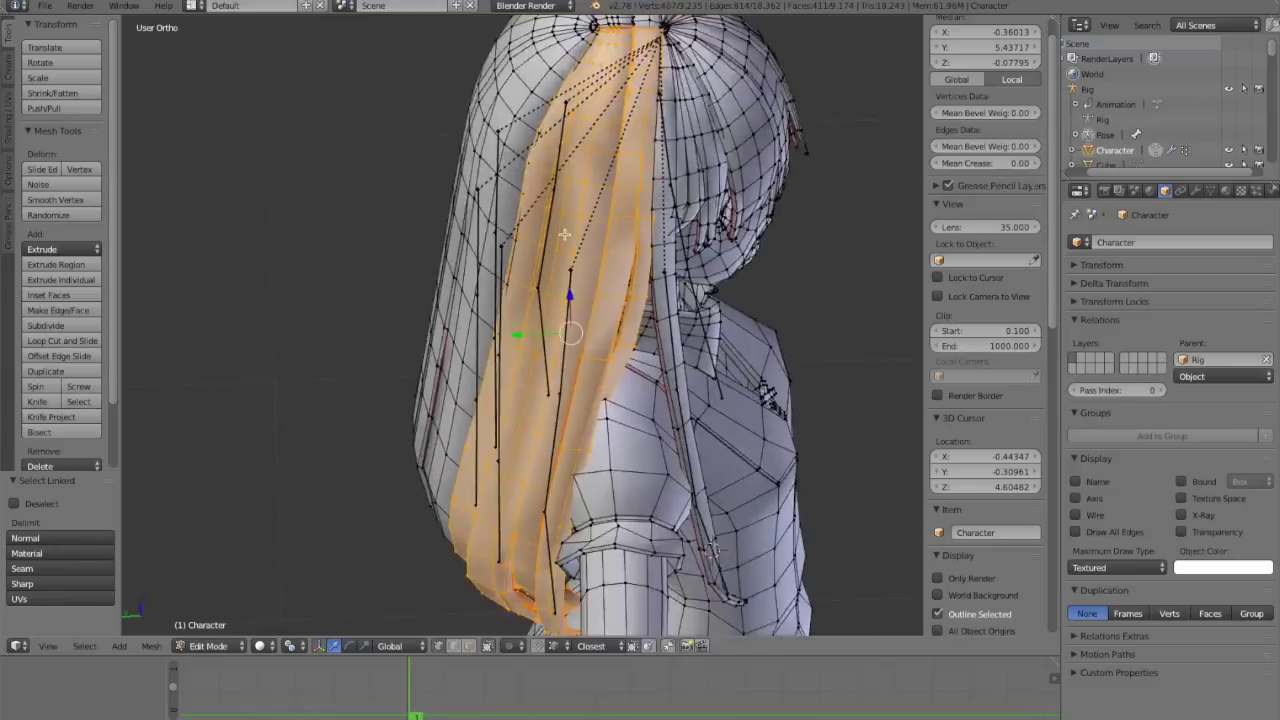
scroll(566, 242, "down", 1)
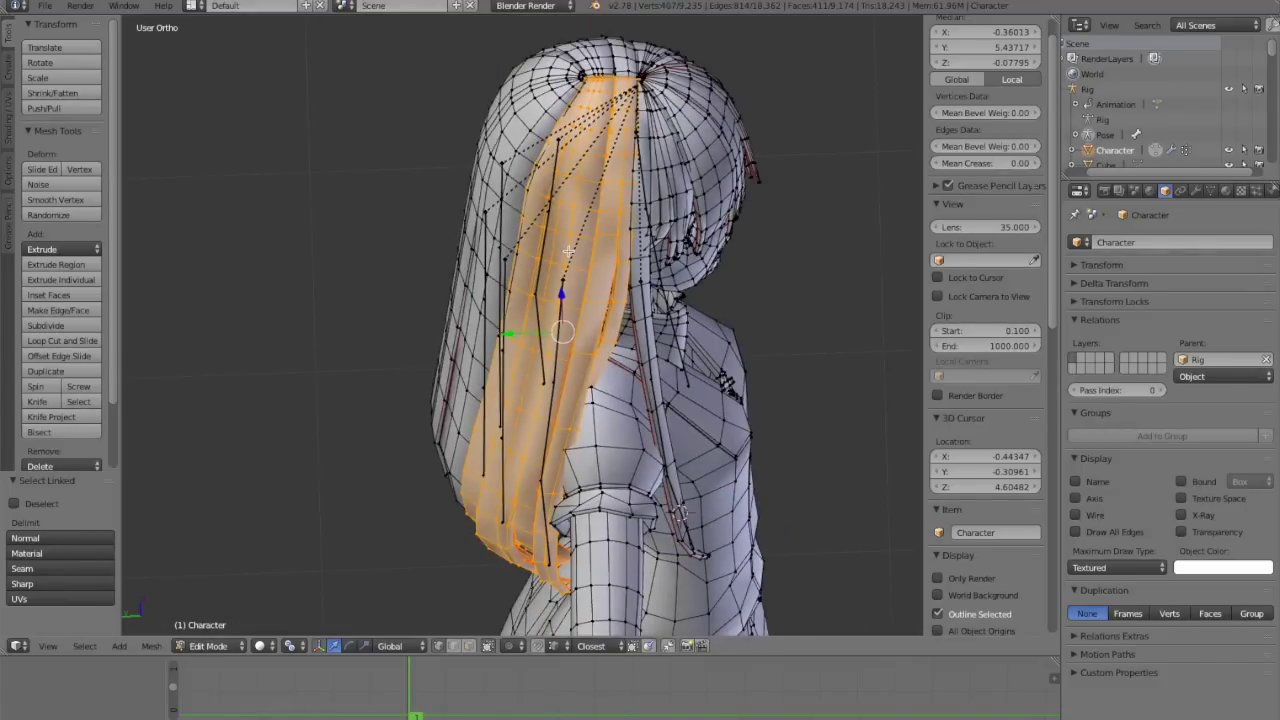
Step: Invert the selection to everything except the right-side hair strands, and return to Weight Paint mode with Bone.030 selected
key("ctrl+i")
scroll(563, 246, "down", 2)
middle_click_drag(563, 246, 529, 172)
scroll(529, 172, "up", 2)
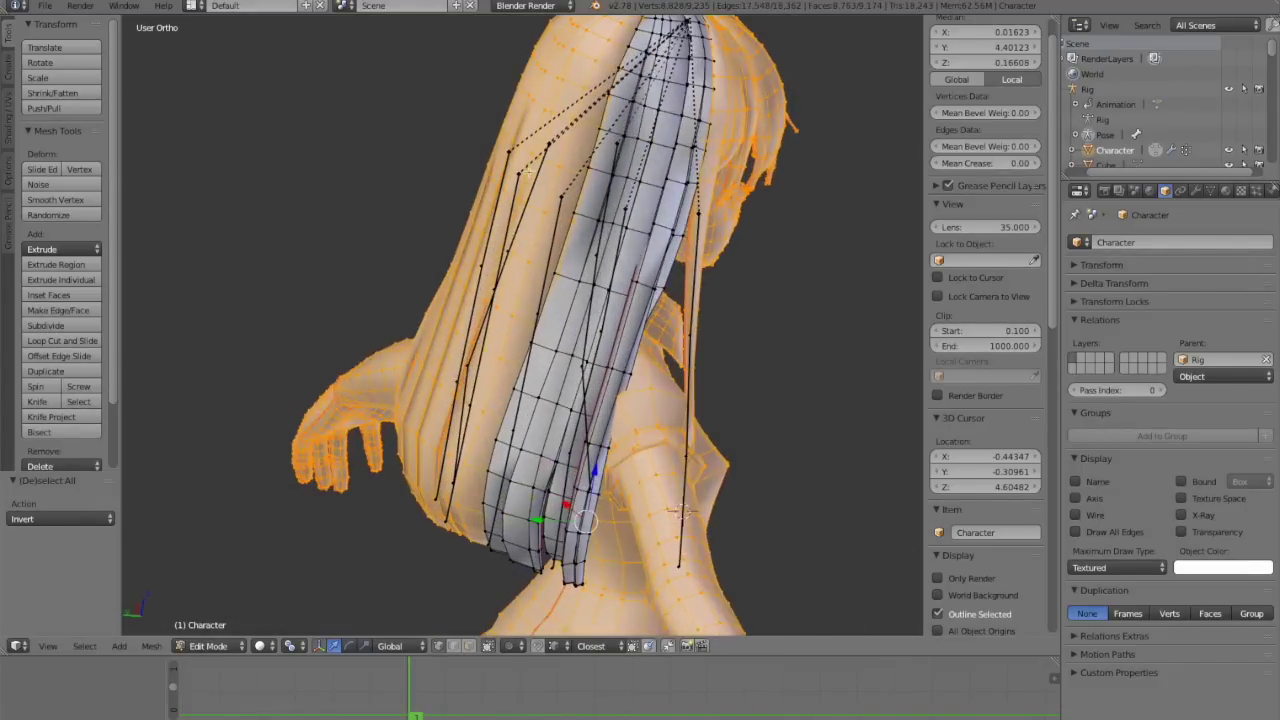
scroll(485, 343, "down", 3)
middle_click_drag(605, 350, 585, 314)
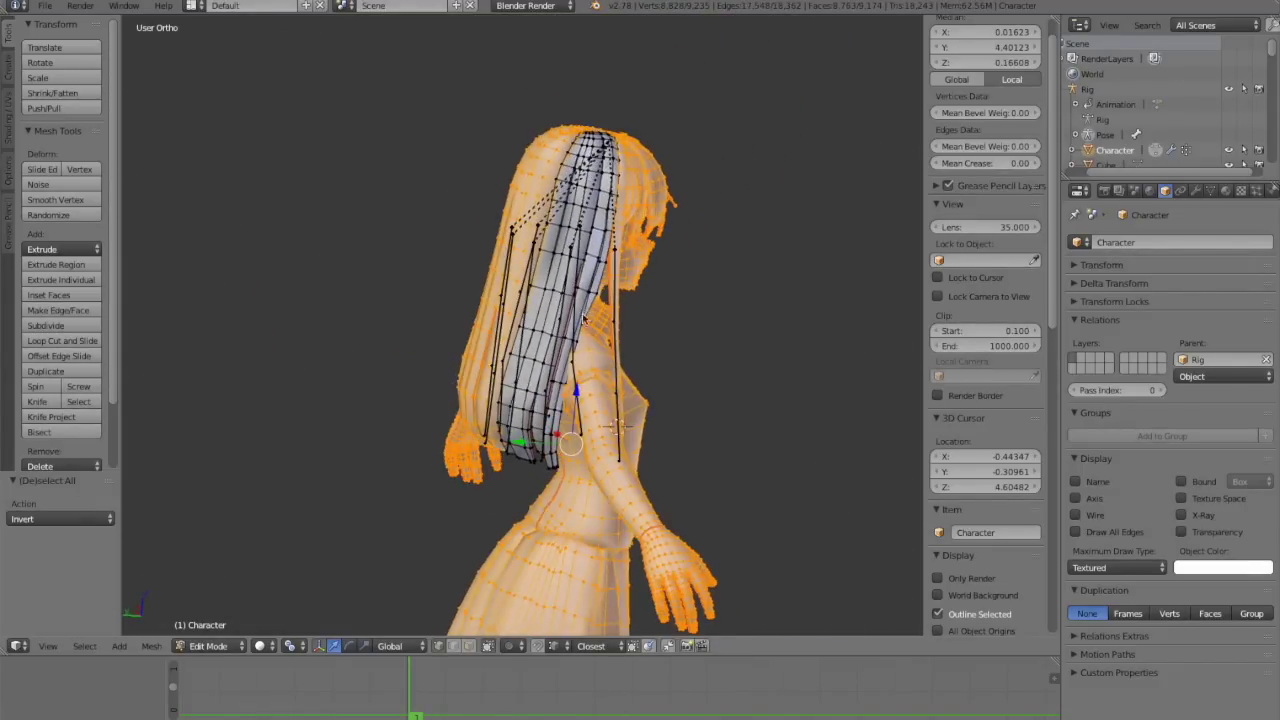
key("Tab")
mouse_move(506, 354)
middle_mouse_down()
mouse_move(482, 363)
mouse_move(557, 466)
mouse_move(583, 414)
mouse_move(541, 290)
mouse_move(174, 234)
middle_mouse_up()
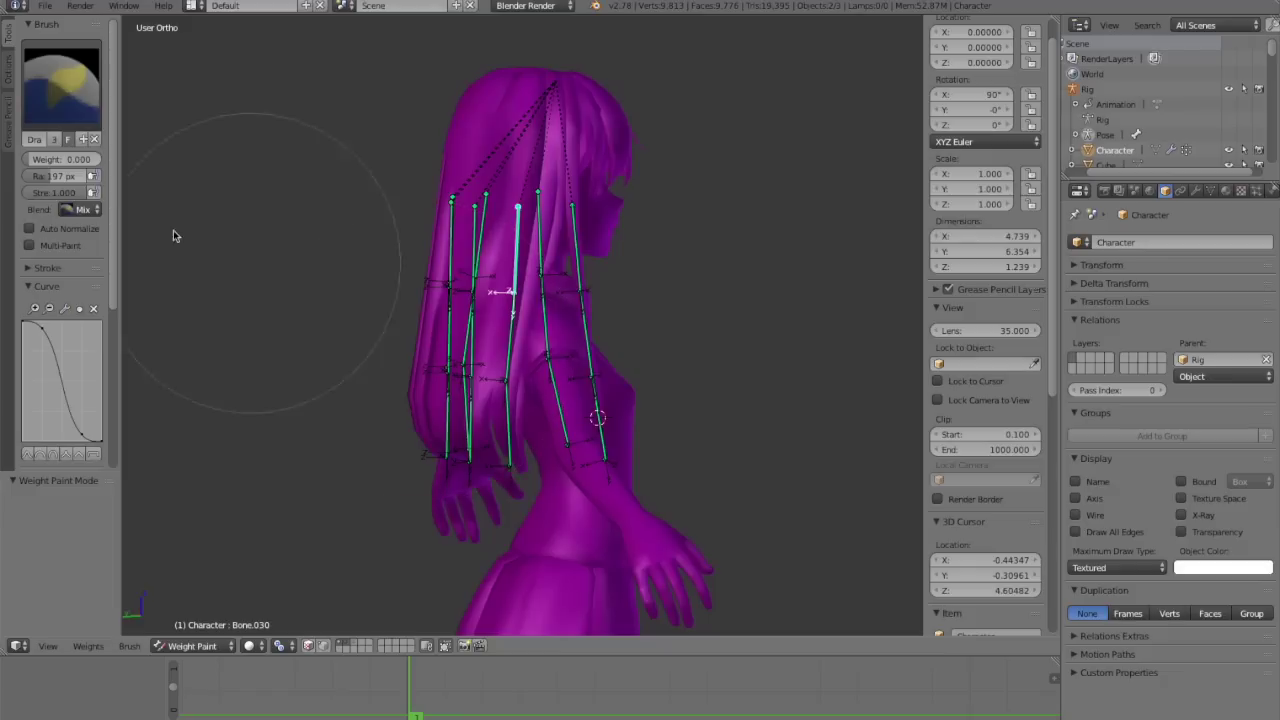
Step: Set the Draw brush to weight 1.000, sharp falloff, radius 296 px and strength 0.500
left_click(66, 113)
left_click(238, 178)
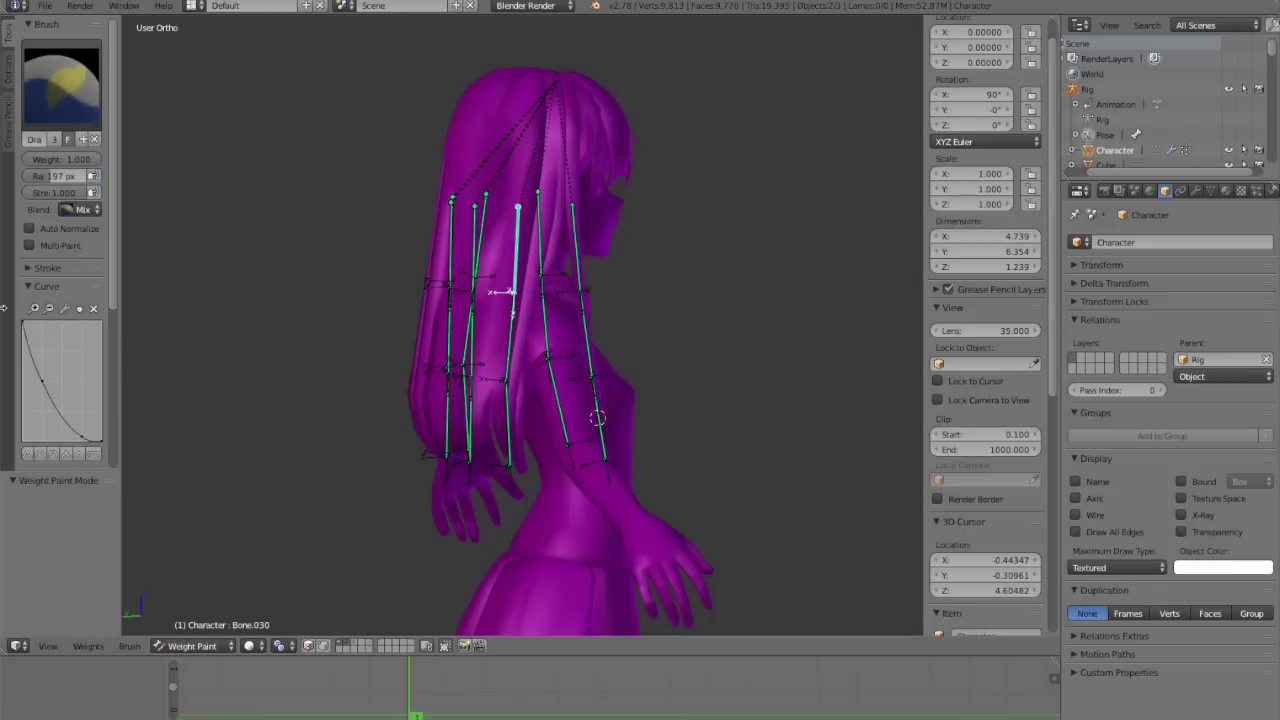
key("f")
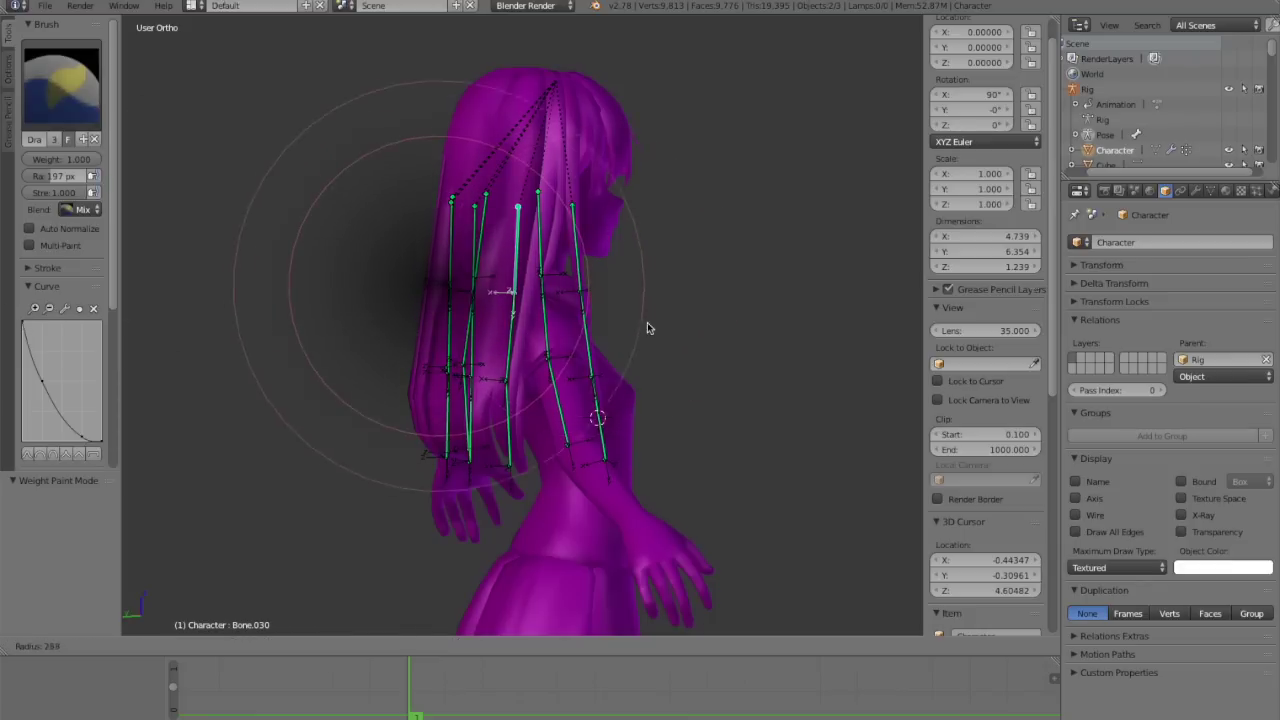
left_click(303, 260)
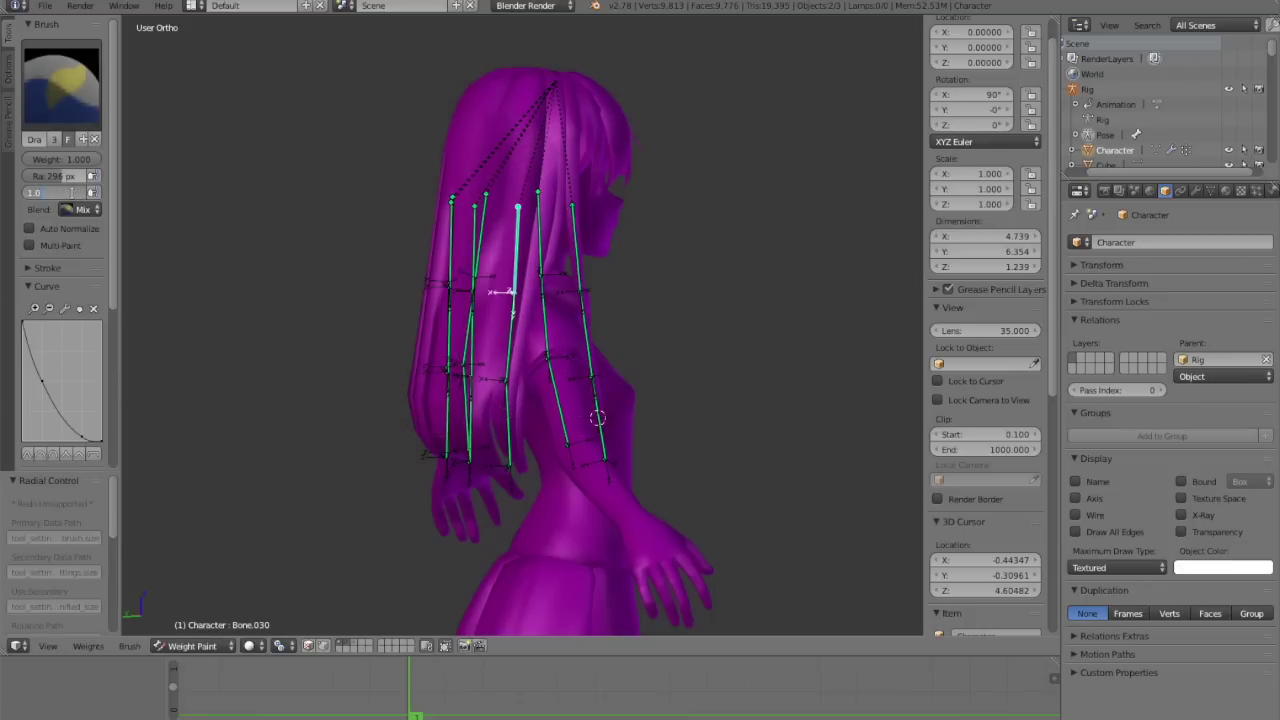
scroll(391, 108, "down", 1)
scroll(578, 202, "up", 2)
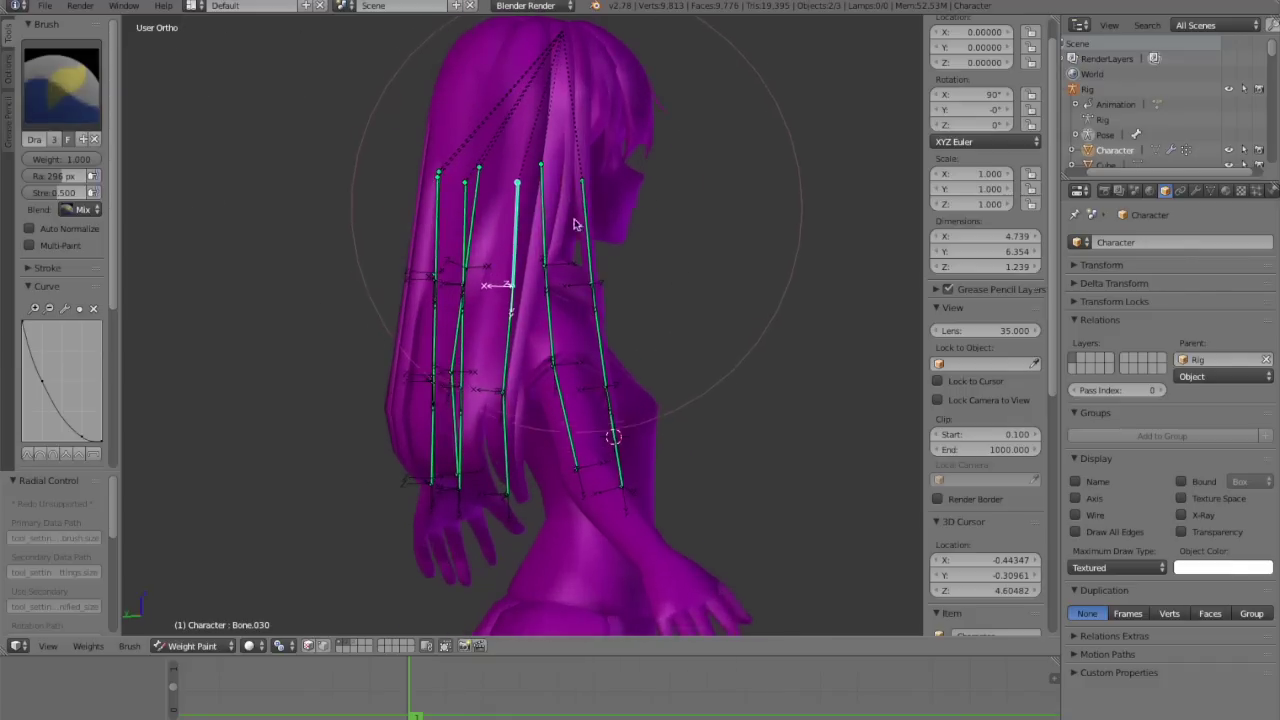
Step: Try painting weight on the hair around the joint at the end of Bone.030, and undo the strokes
middle_click_drag(573, 219, 567, 231)
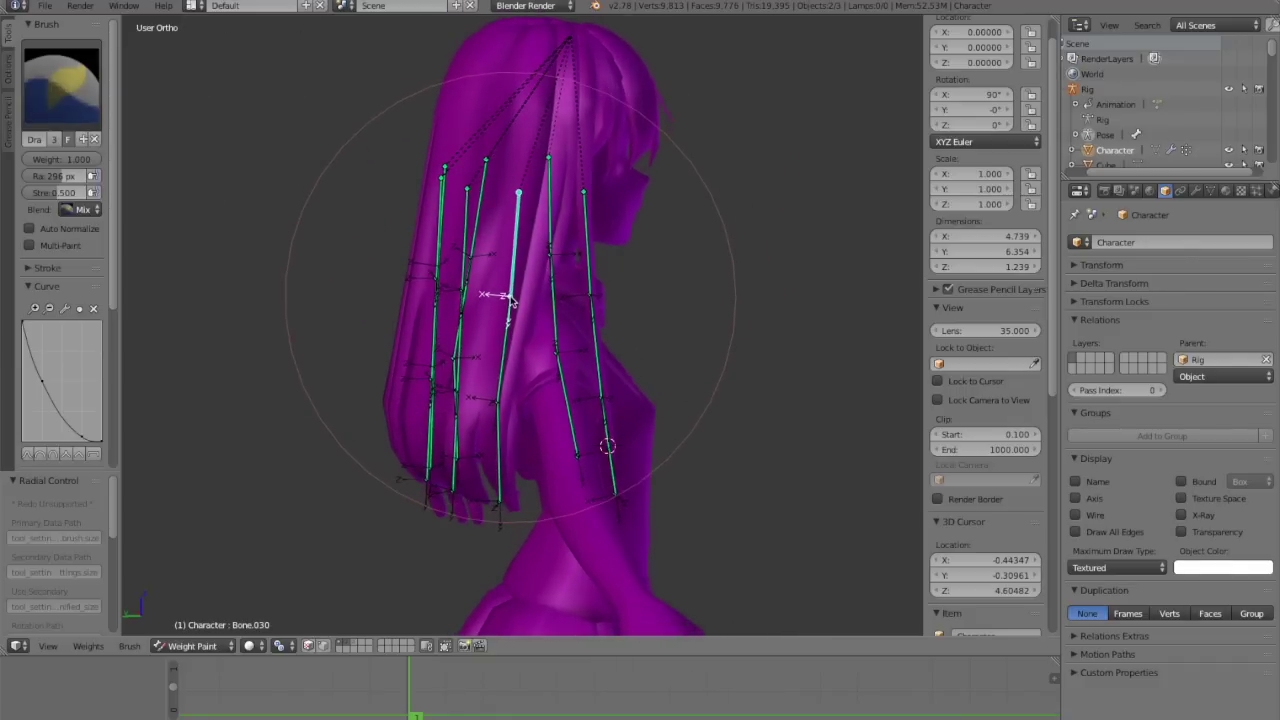
scroll(508, 297, "up", 3)
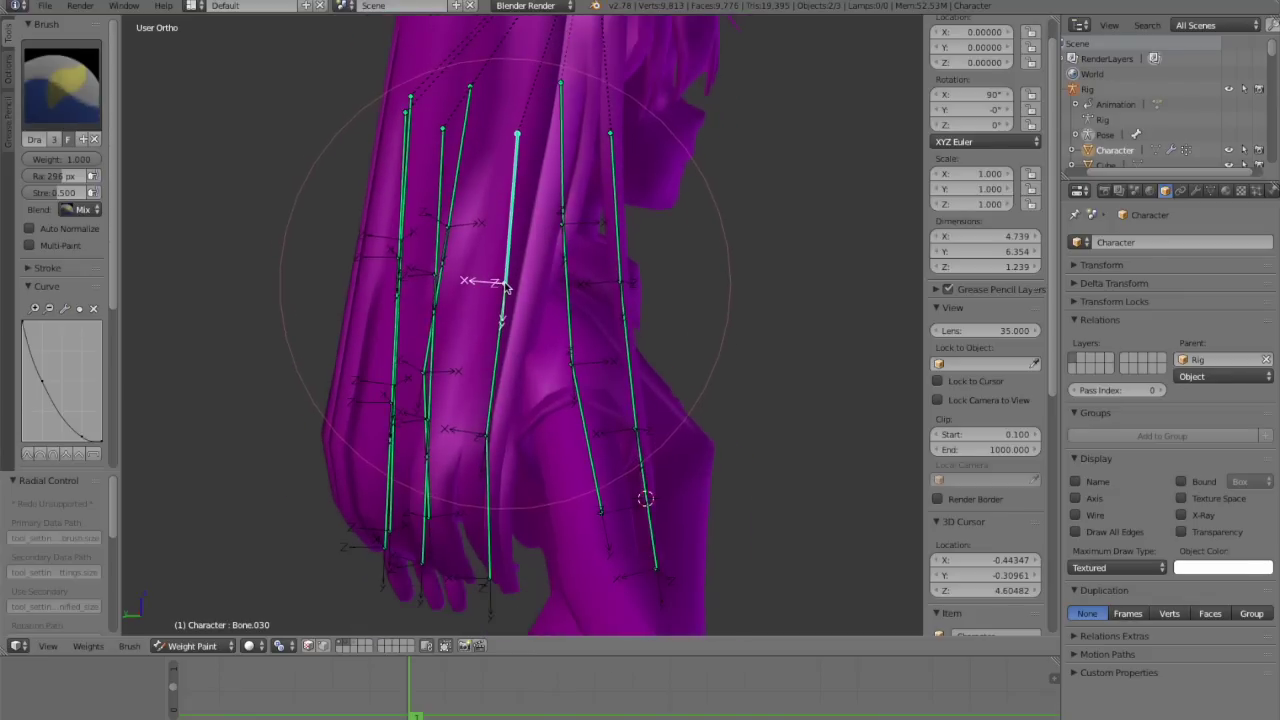
left_click(505, 286)
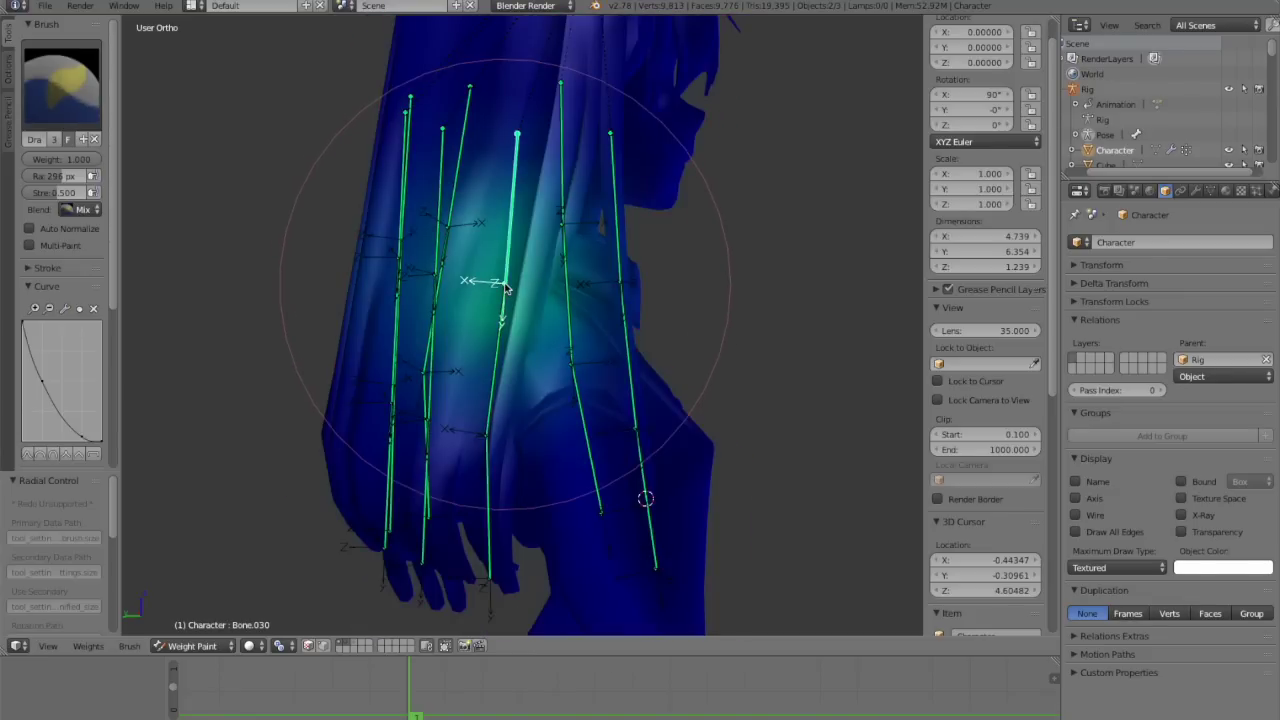
left_click(505, 286)
mouse_move(505, 286)
middle_mouse_down()
mouse_move(494, 371)
mouse_move(463, 337)
mouse_move(527, 358)
mouse_move(435, 293)
mouse_move(290, 304)
mouse_move(461, 356)
mouse_move(474, 423)
mouse_move(438, 633)
middle_mouse_up()
key("ctrl+z")
key("ctrl+z")
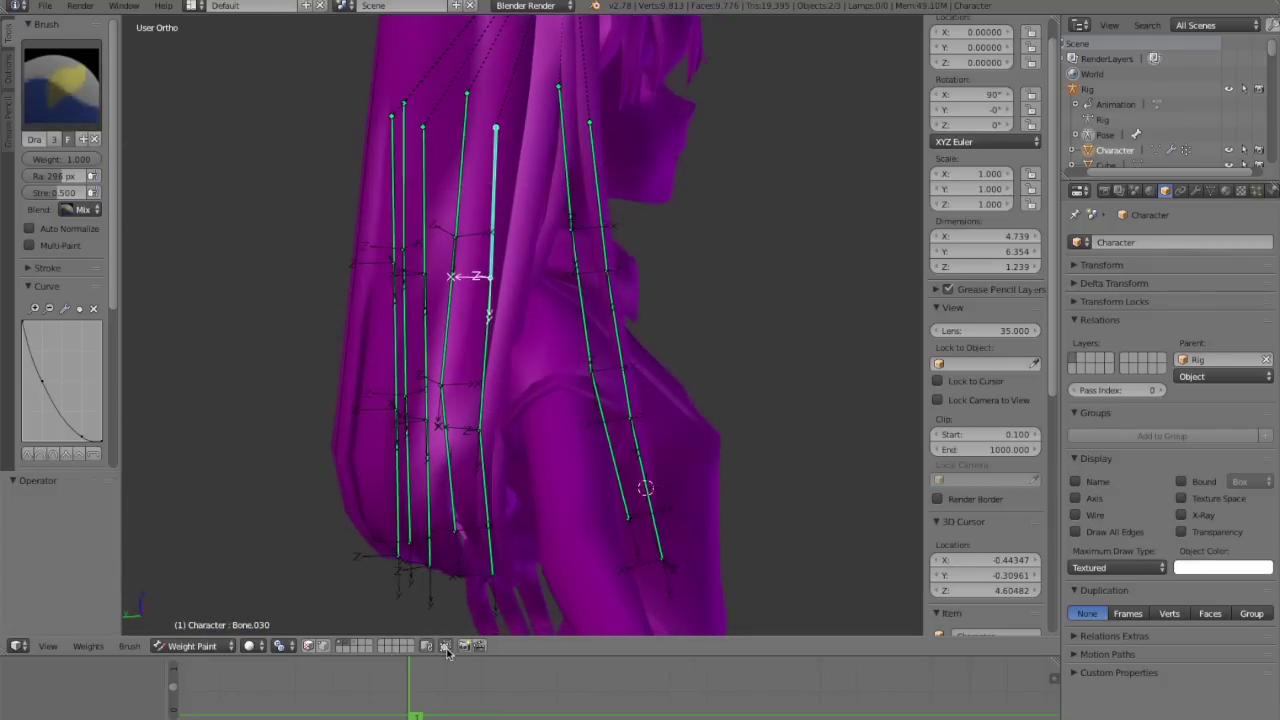
Step: Examine the hair bones against the mesh in wireframe display and restore solid shading
key("z")
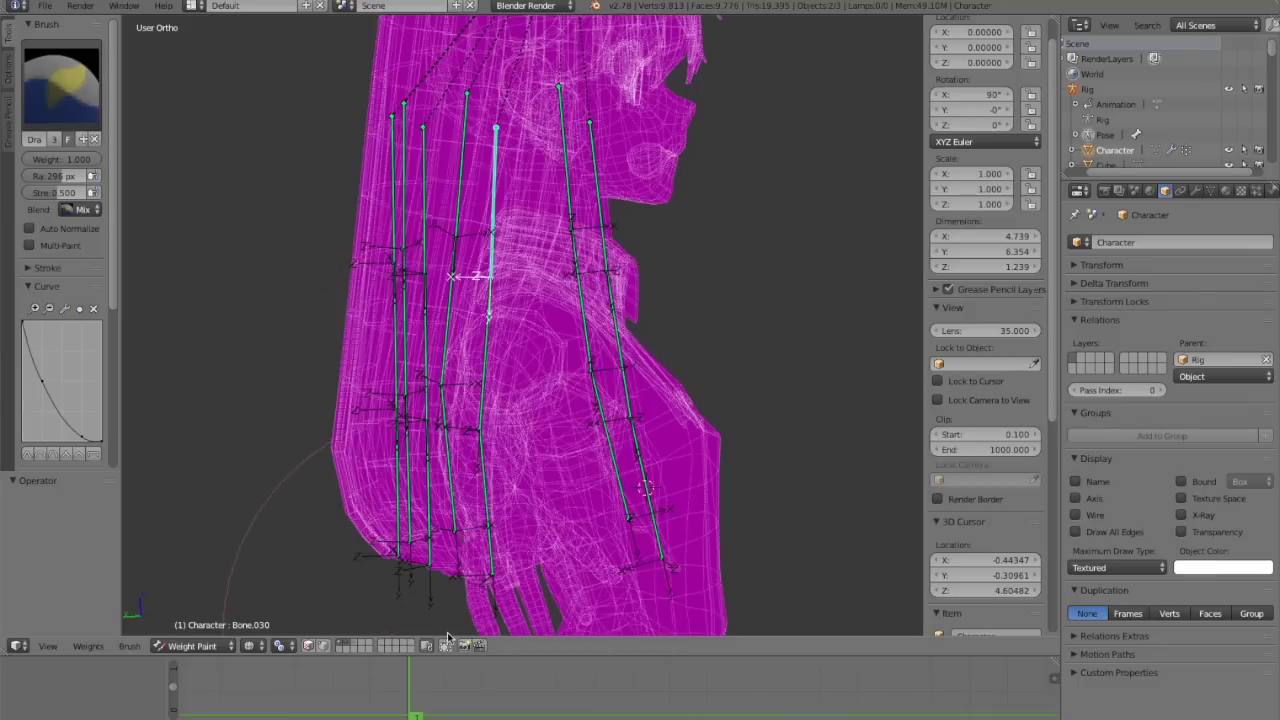
left_click(446, 651)
left_click(446, 652)
left_click(446, 652)
left_click(446, 652)
key("m")
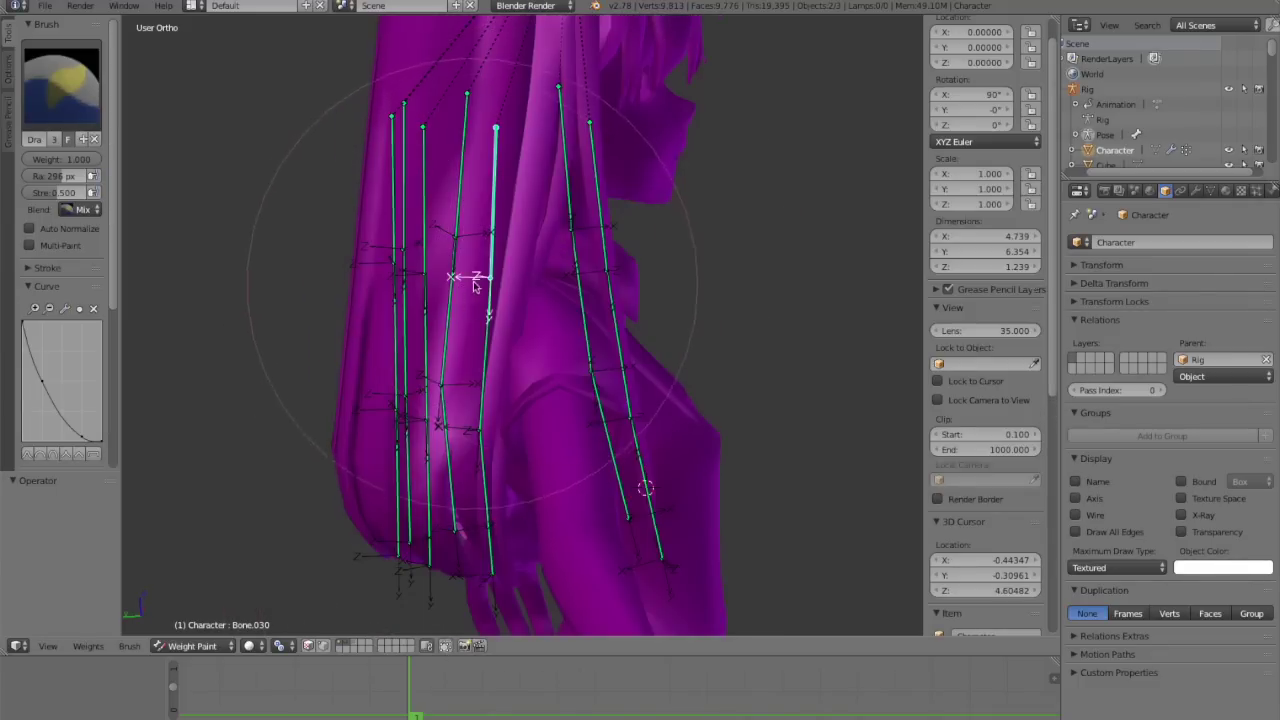
key("z")
mouse_move(475, 287)
middle_mouse_down()
mouse_move(507, 268)
mouse_move(639, 303)
mouse_move(308, 398)
mouse_move(400, 277)
mouse_move(563, 300)
mouse_move(634, 277)
middle_mouse_up()
key("z")
key("m")
Step: Paint Bone.030's weight onto the right-side hair, strongest around the bone's lower joint and fading down the strands
mouse_move(491, 265)
middle_mouse_down()
mouse_move(486, 284)
mouse_move(472, 272)
mouse_move(488, 292)
mouse_move(502, 270)
middle_mouse_up()
left_click_drag(502, 268, 497, 262)
key("ctrl+z")
mouse_move(497, 262)
middle_mouse_down()
mouse_move(500, 286)
mouse_move(508, 270)
mouse_move(543, 288)
mouse_move(474, 321)
mouse_move(533, 344)
mouse_move(598, 338)
mouse_move(530, 335)
mouse_move(607, 357)
mouse_move(545, 337)
middle_mouse_up()
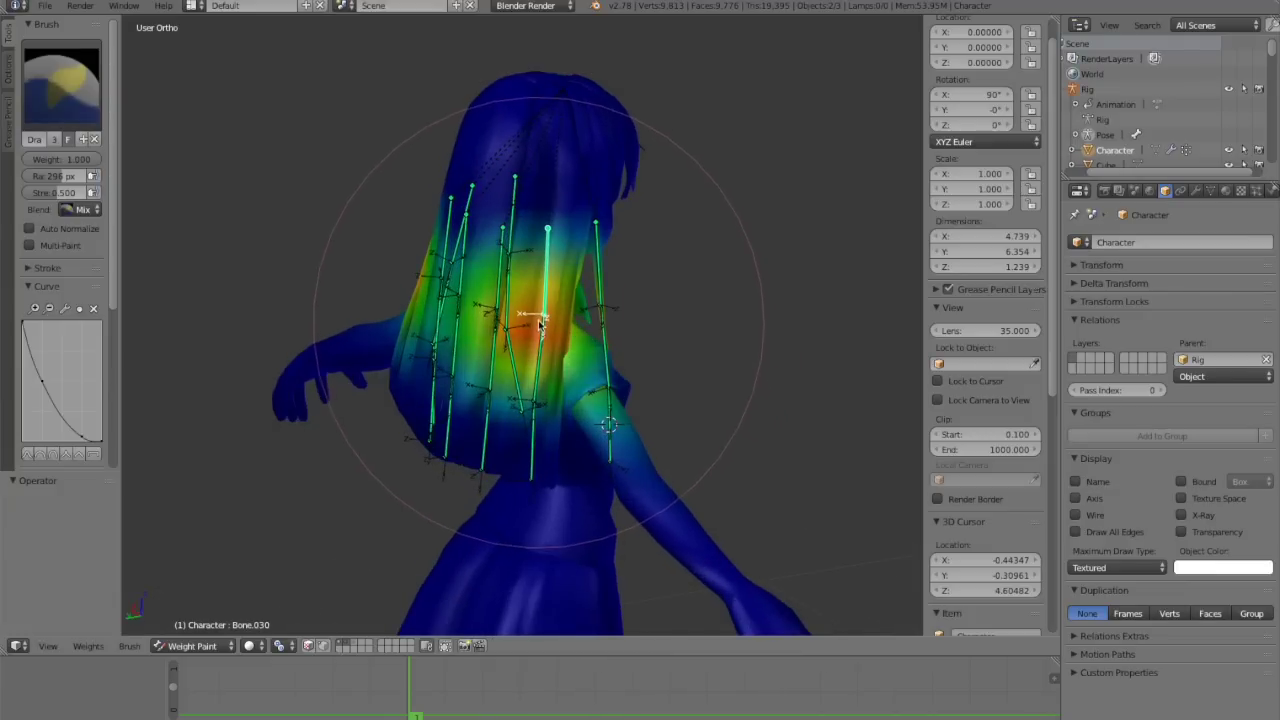
left_click_drag(540, 325, 537, 320)
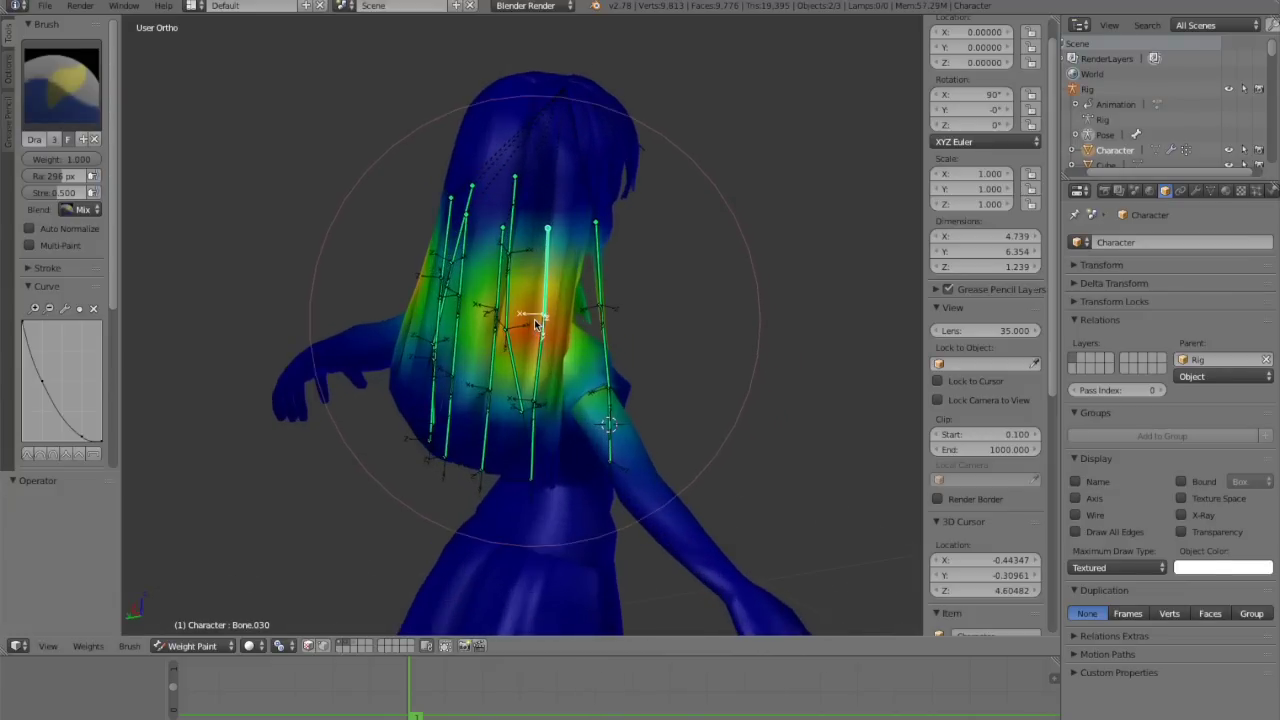
left_click_drag(535, 331, 533, 382)
mouse_move(533, 382)
middle_mouse_down()
mouse_move(443, 315)
mouse_move(470, 429)
mouse_move(610, 224)
middle_mouse_up()
middle_click_drag(447, 410, 490, 181)
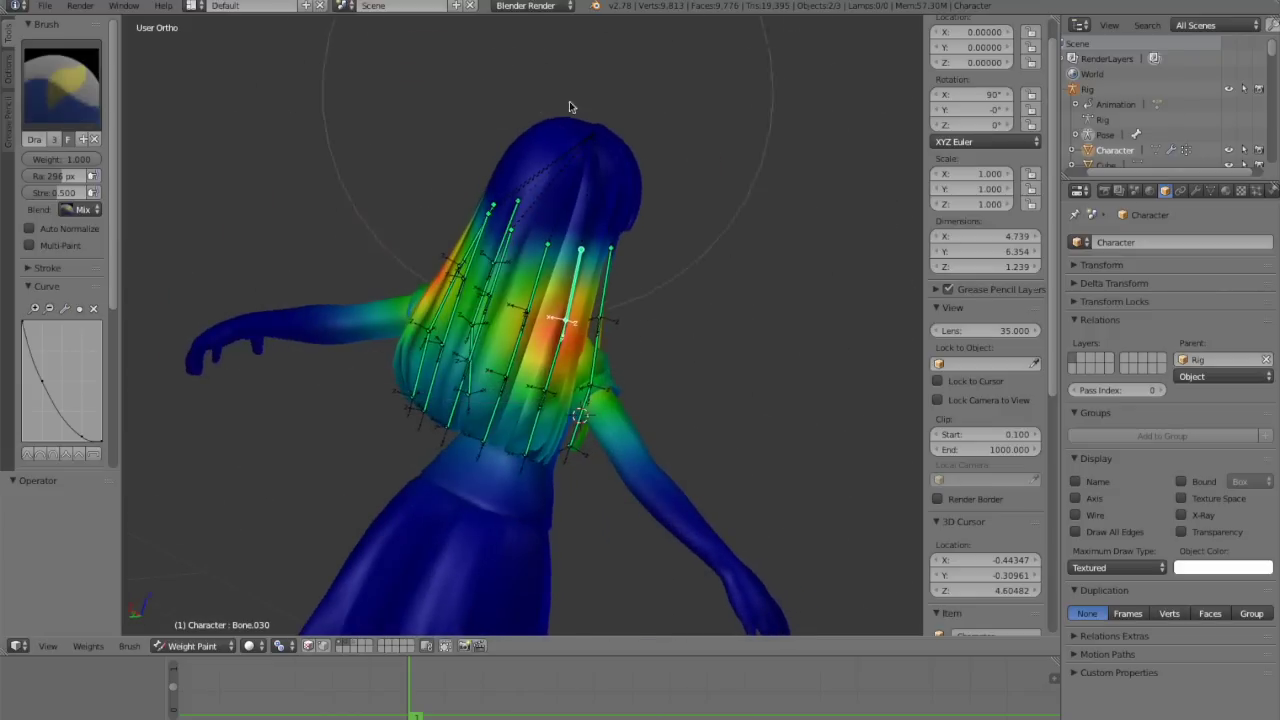
middle_click_drag(569, 107, 617, 302)
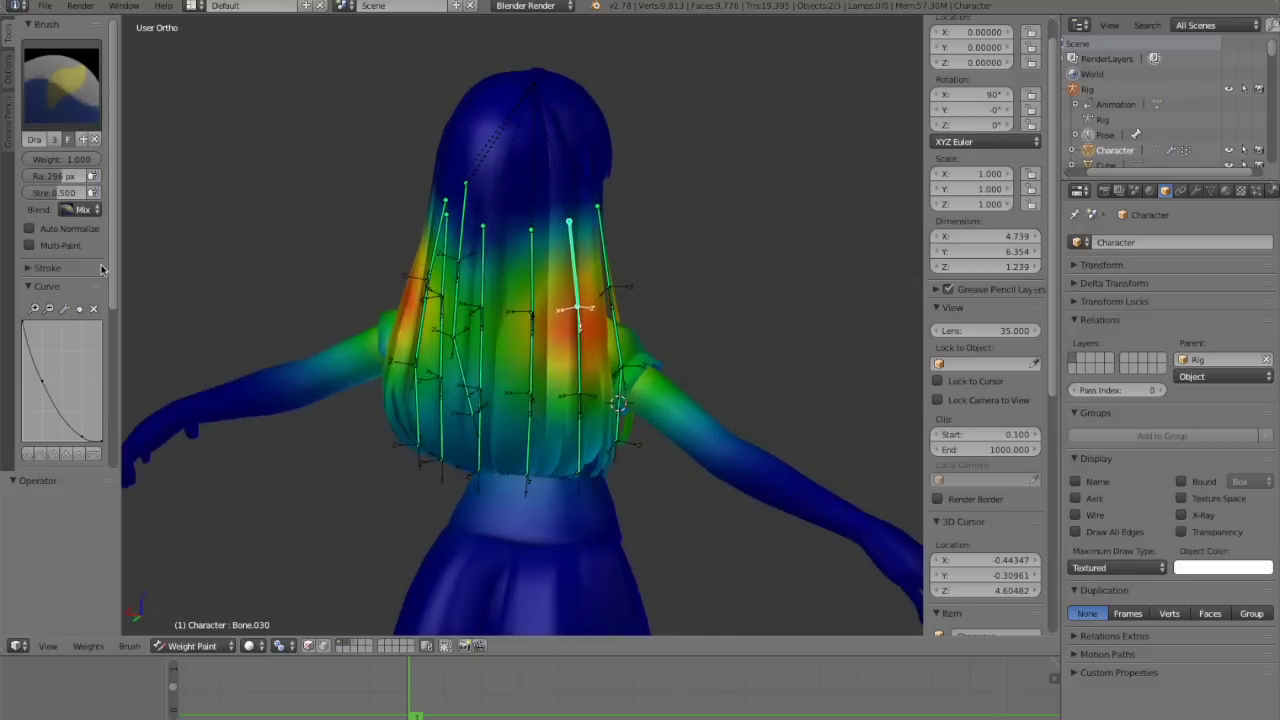
Step: Check the weights of the upper hair bone on the opposite side, Bone.039, and reselect Bone.030
scroll(100, 269, "down", 1)
mouse_move(150, 310)
middle_mouse_down()
mouse_move(203, 340)
mouse_move(266, 323)
mouse_move(171, 283)
mouse_move(198, 346)
mouse_move(367, 346)
middle_mouse_up()
right_click(427, 289)
middle_click_drag(740, 372, 666, 396)
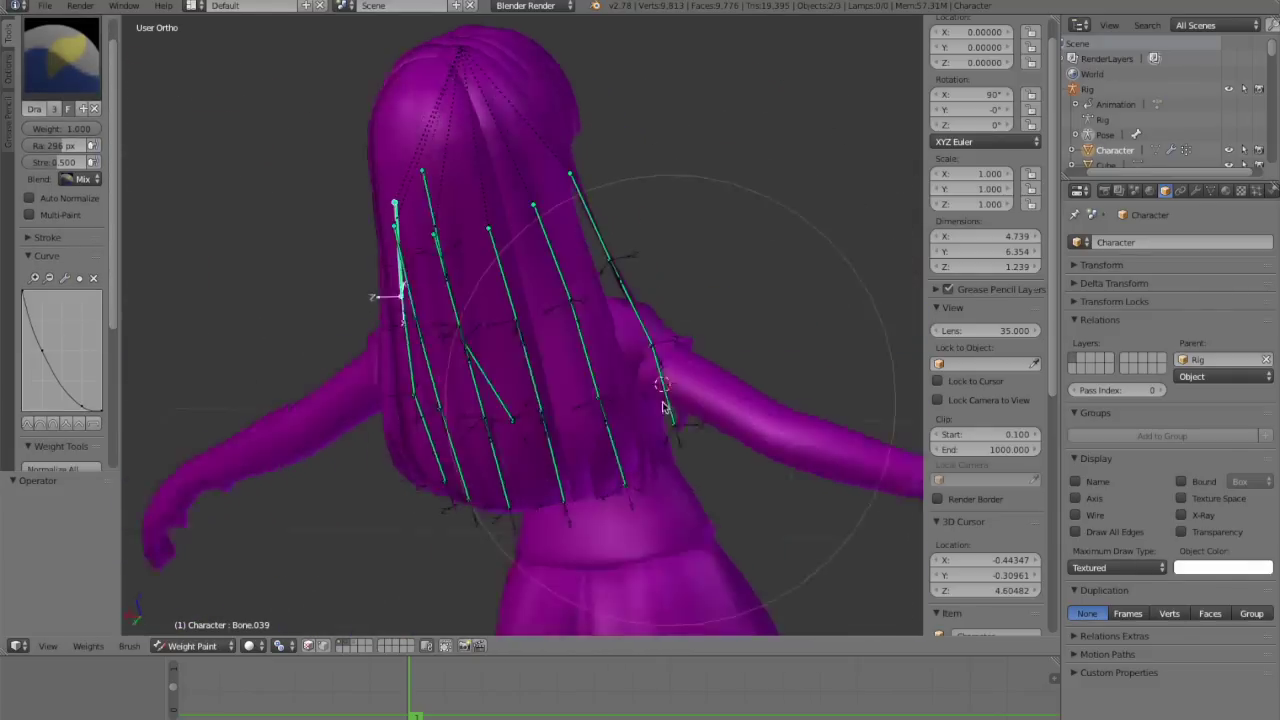
scroll(545, 288, "up", 2)
right_click(551, 260)
scroll(403, 383, "down", 3)
middle_click_drag(403, 383, 526, 326)
scroll(518, 352, "up", 3)
scroll(477, 343, "down", 2)
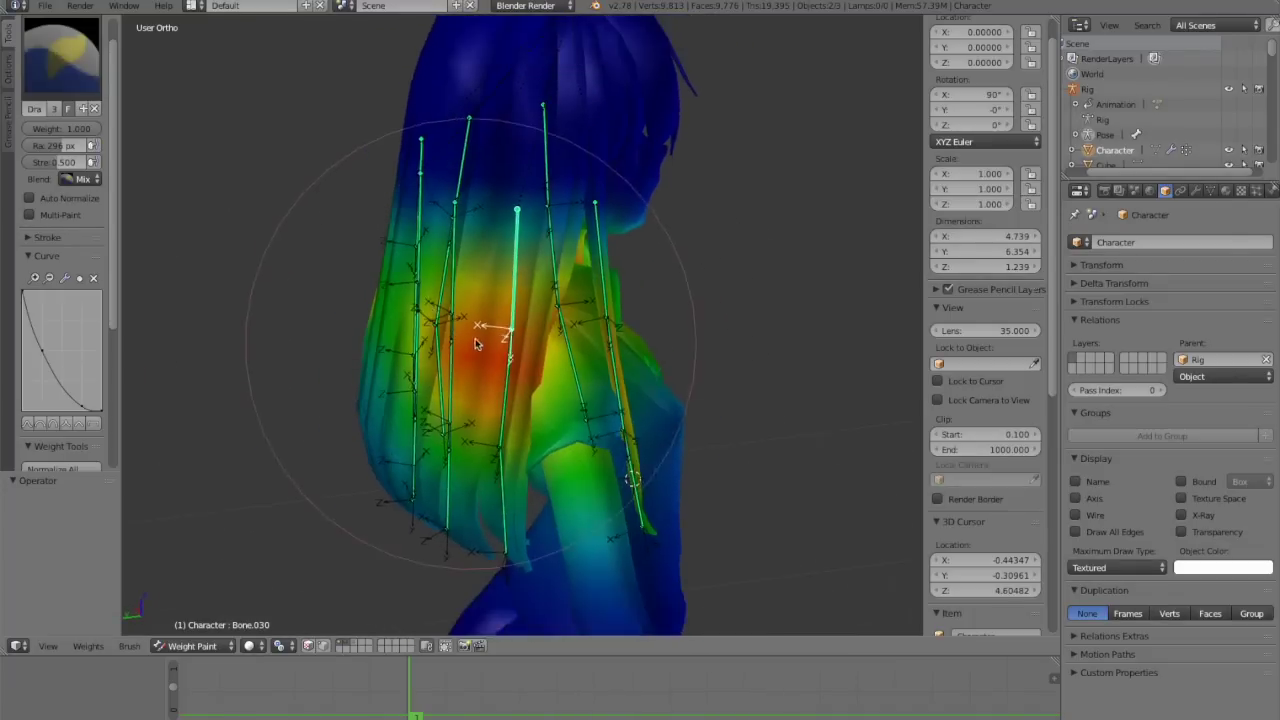
Step: Remove the selected non-strand vertices from the Bone.030 vertex group in Edit Mode, and return to Weight Paint mode
key("Tab")
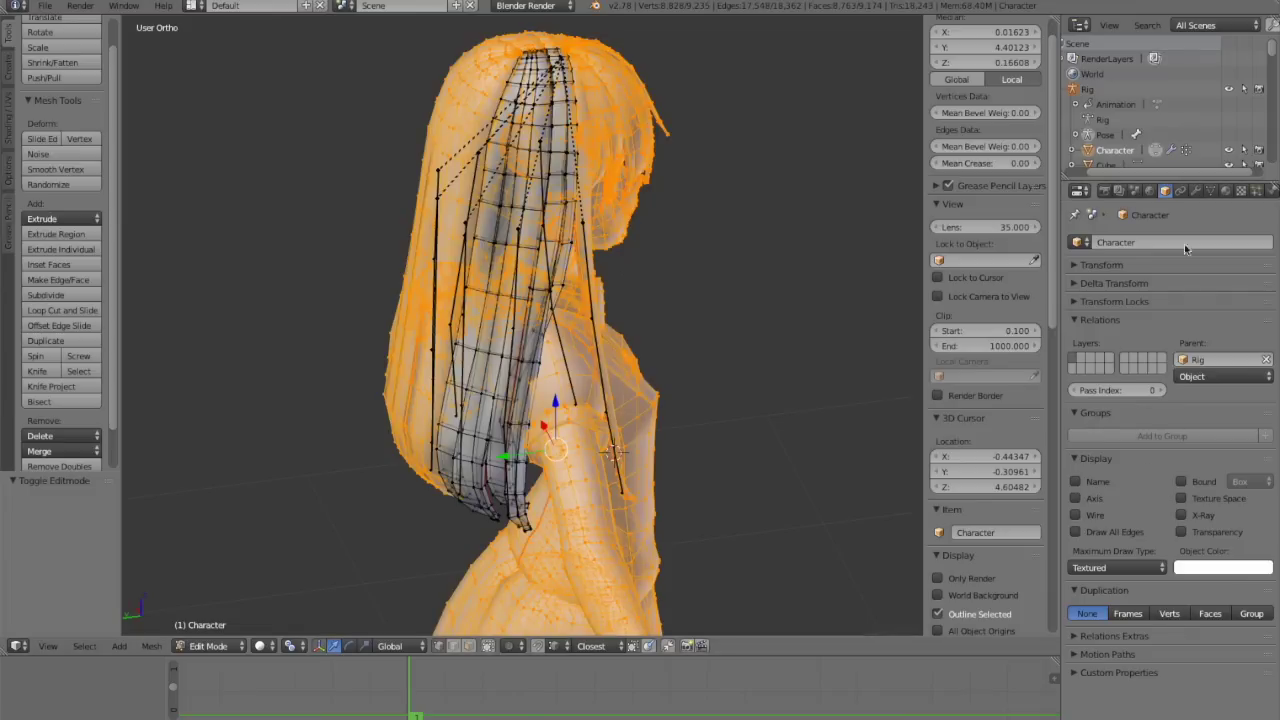
left_click(1210, 192)
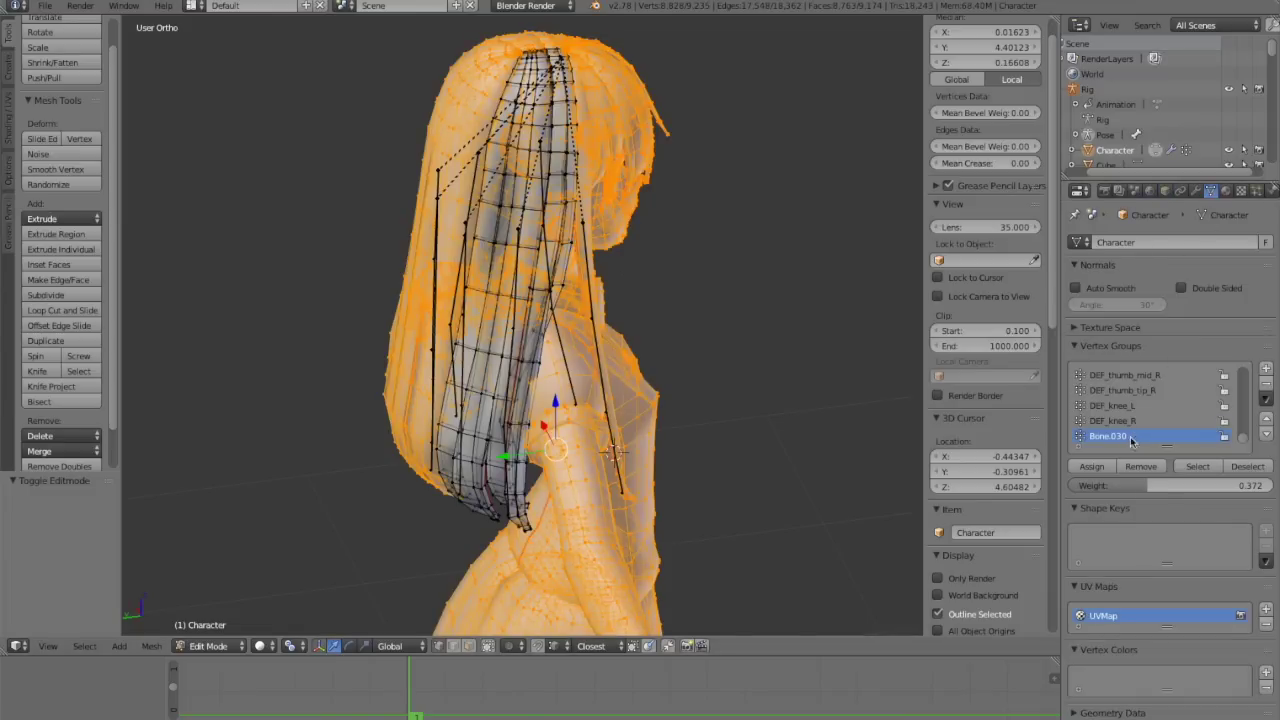
key("Tab")
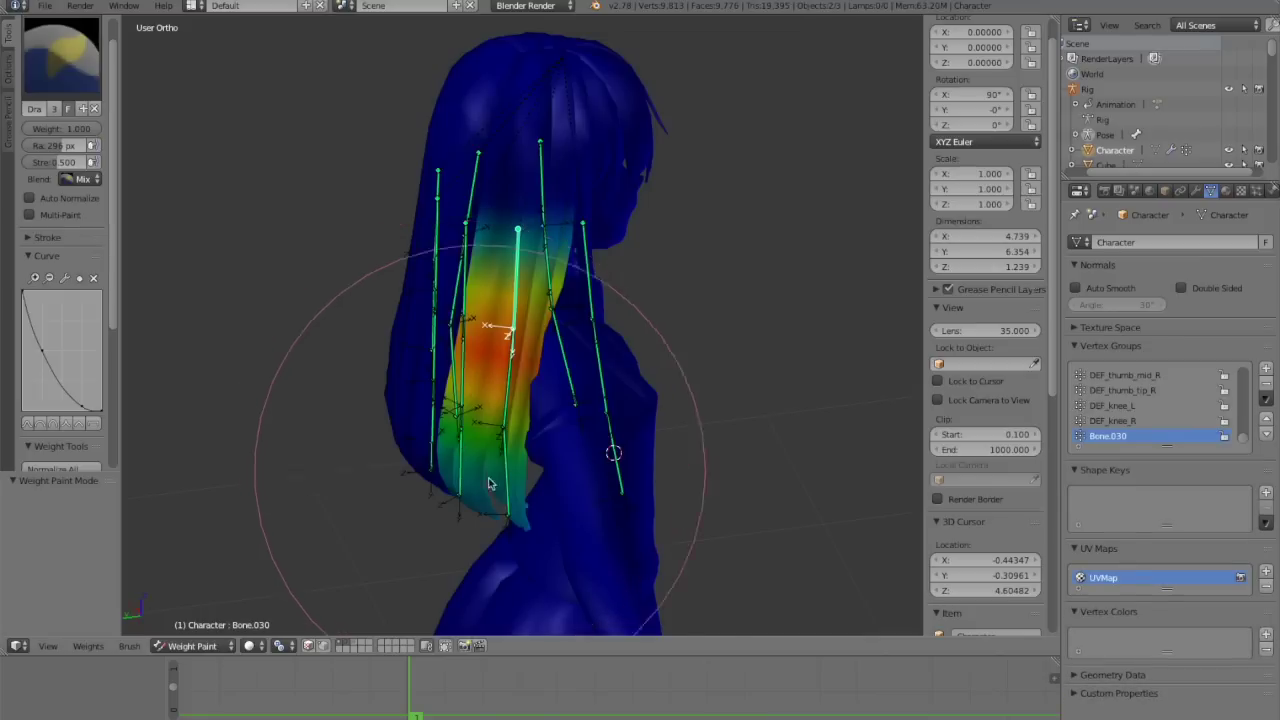
mouse_move(484, 478)
middle_mouse_down()
mouse_move(598, 508)
mouse_move(548, 478)
middle_mouse_up()
scroll(548, 478, "up", 1)
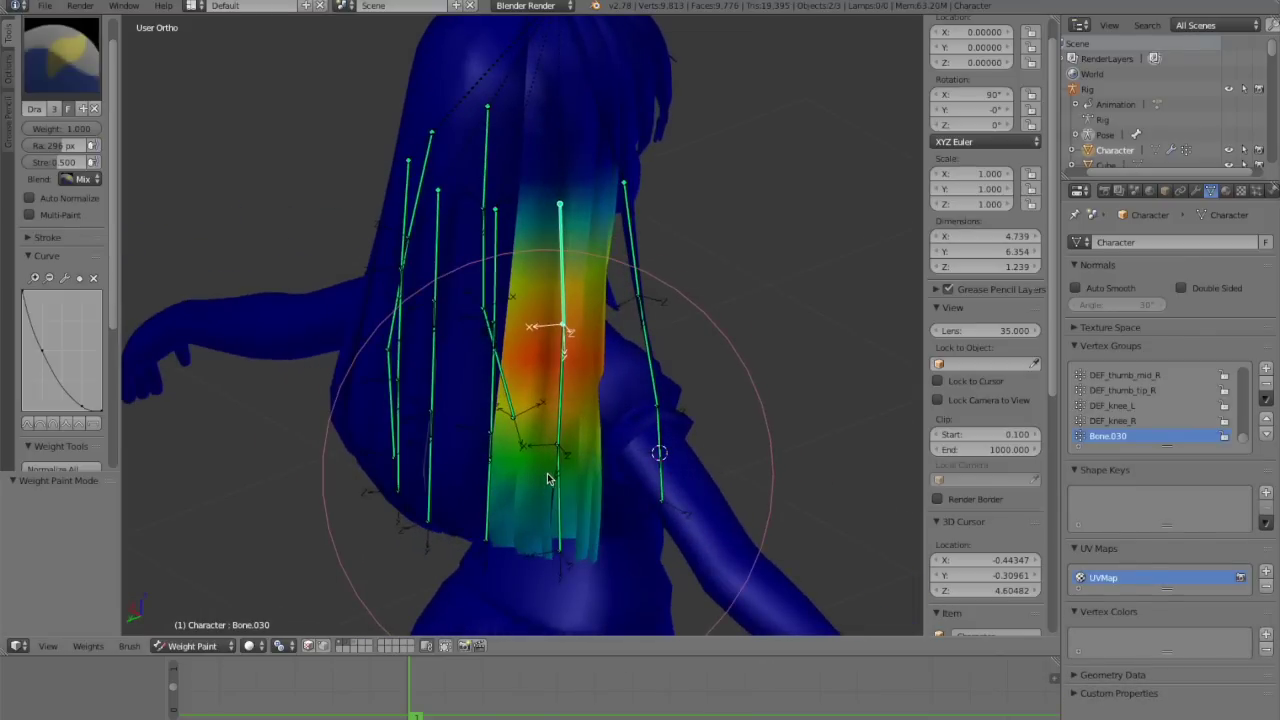
mouse_move(547, 478)
middle_mouse_down()
mouse_move(500, 428)
mouse_move(500, 360)
middle_mouse_up()
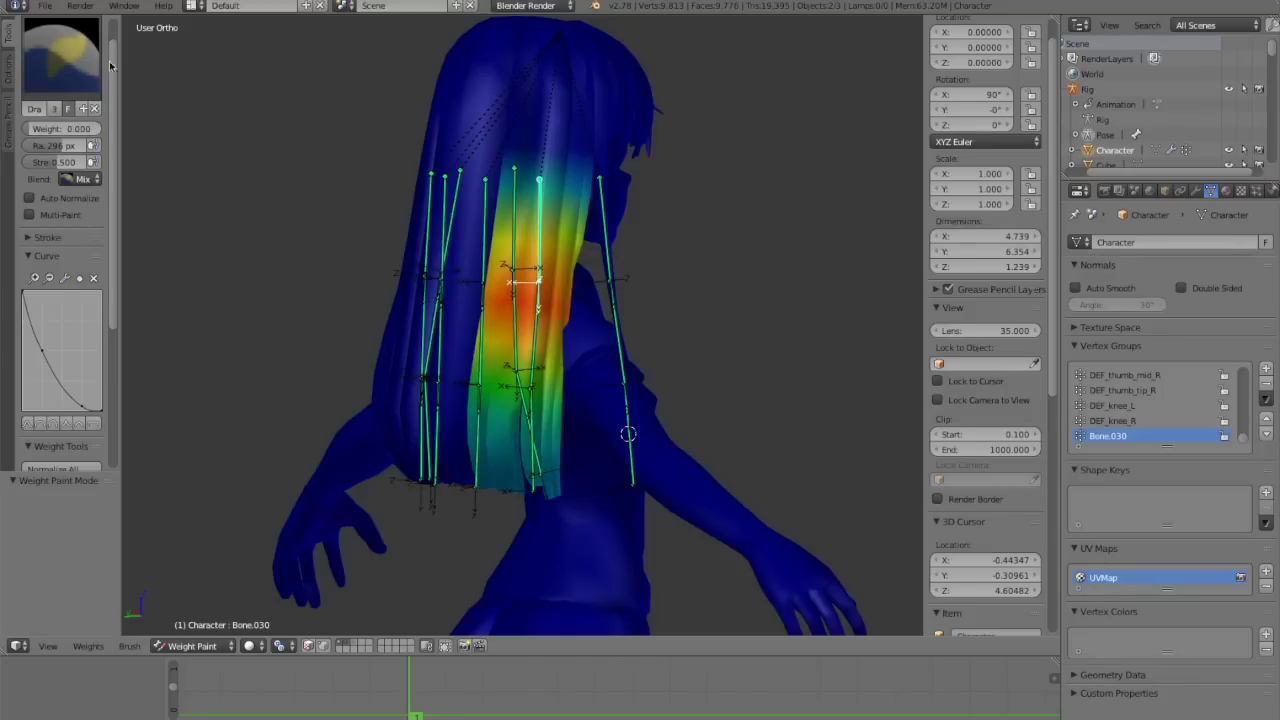
Step: Try to erase Bone.030's influence at the strand tips using brush weight 0.000 in wireframe display, and undo the stroke
middle_click_drag(618, 370, 510, 452)
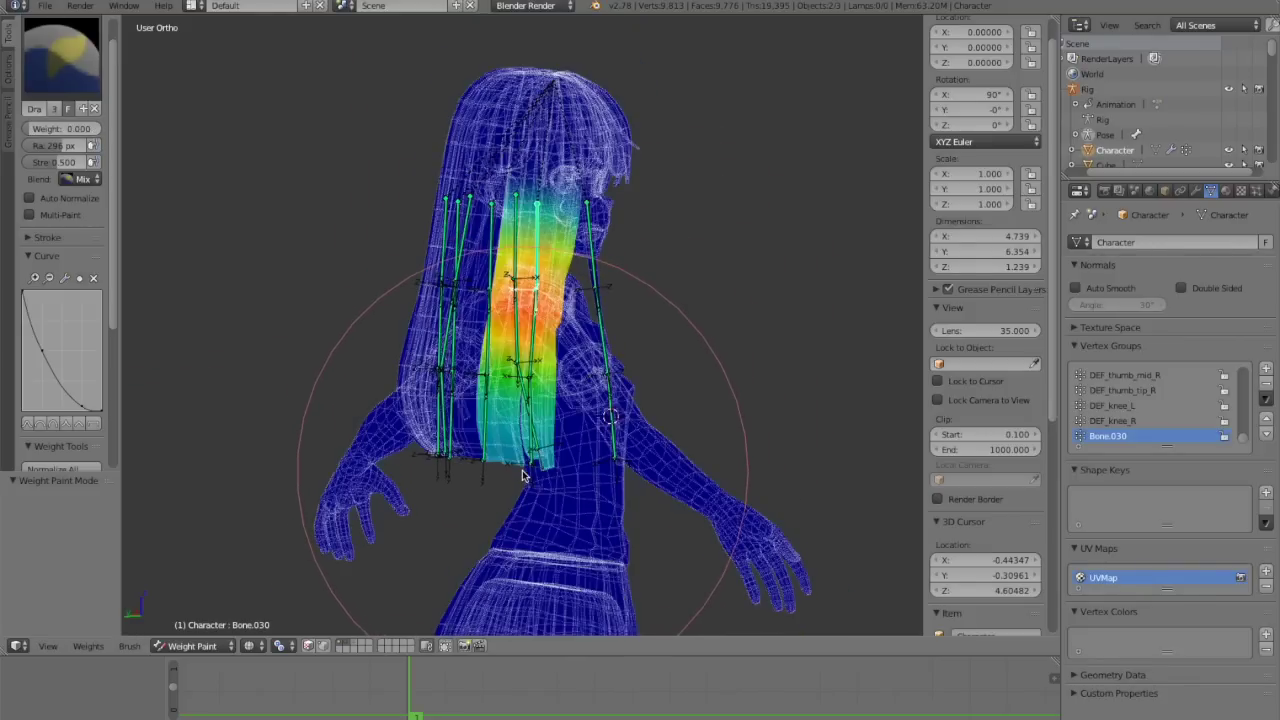
left_click_drag(509, 458, 520, 478)
key("ctrl+z")
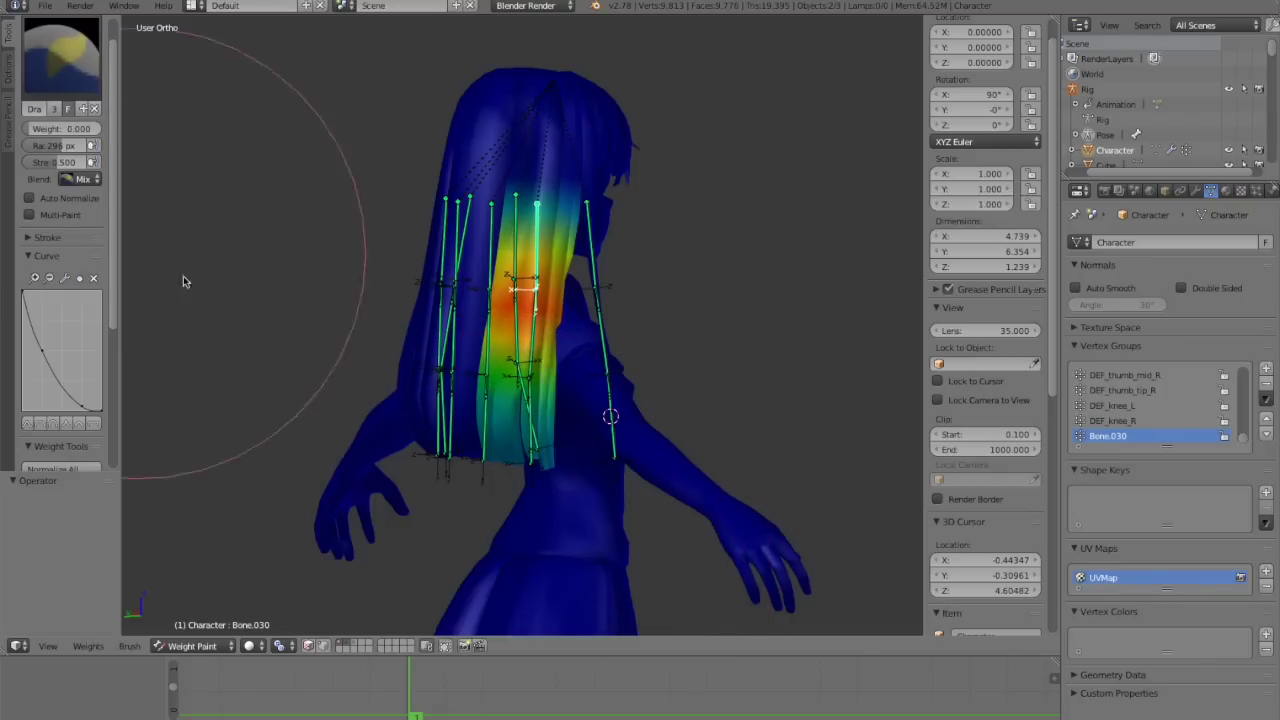
Step: Try to soften Bone.030's weights on the lower strands using brush weight 0.000 and strength 0.092, and undo the stroke
middle_click_drag(183, 281, 557, 449)
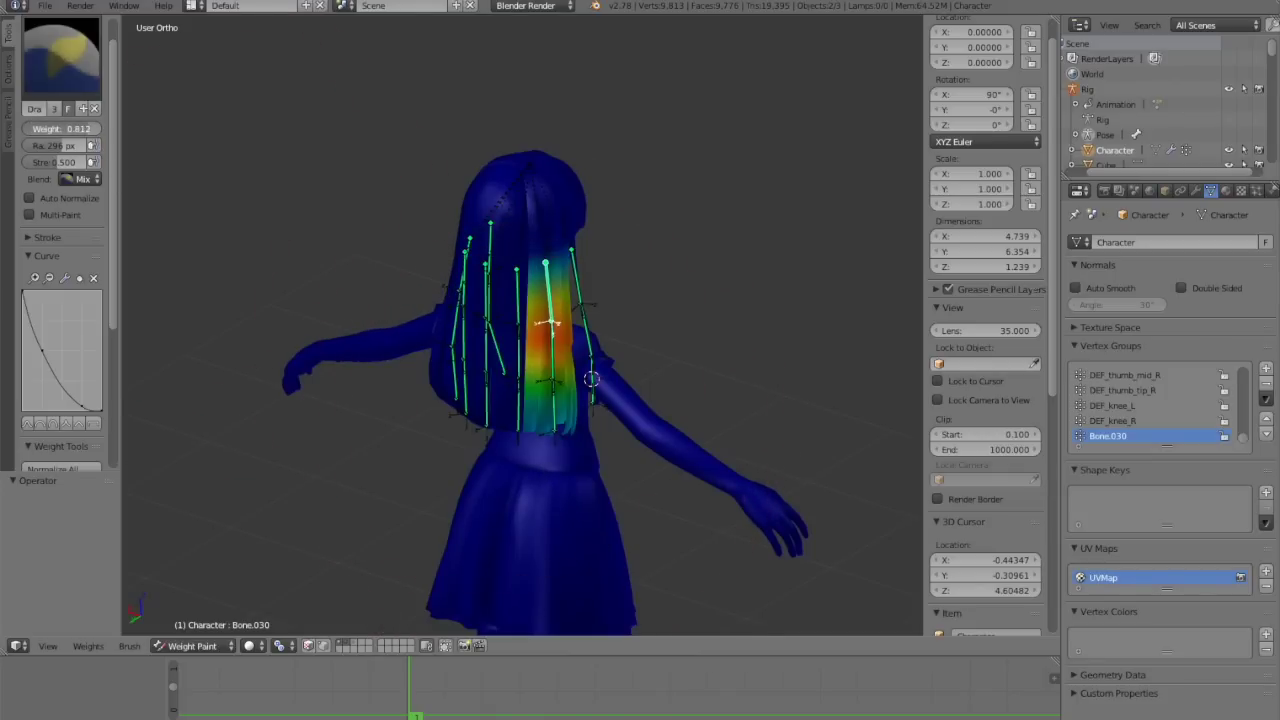
middle_click_drag(399, 371, 167, 230)
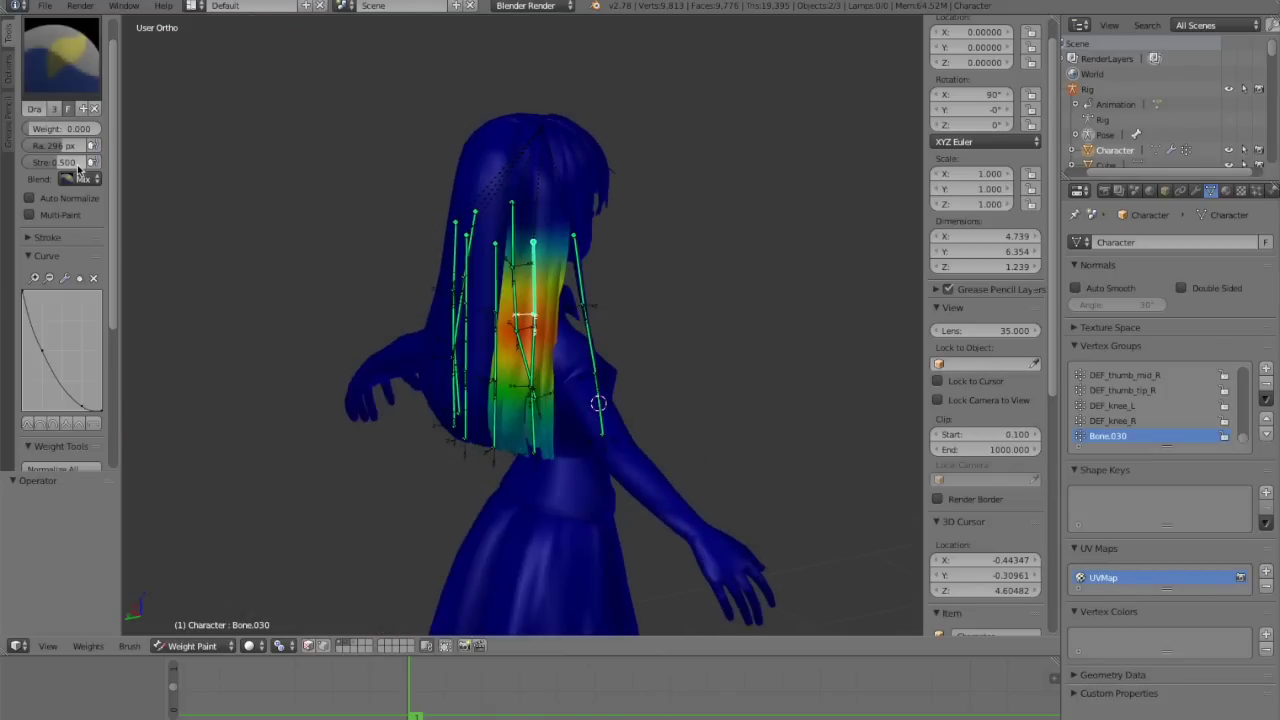
mouse_move(474, 506)
left_mouse_down()
mouse_move(509, 457)
mouse_move(509, 372)
left_mouse_up()
key("ctrl+z")
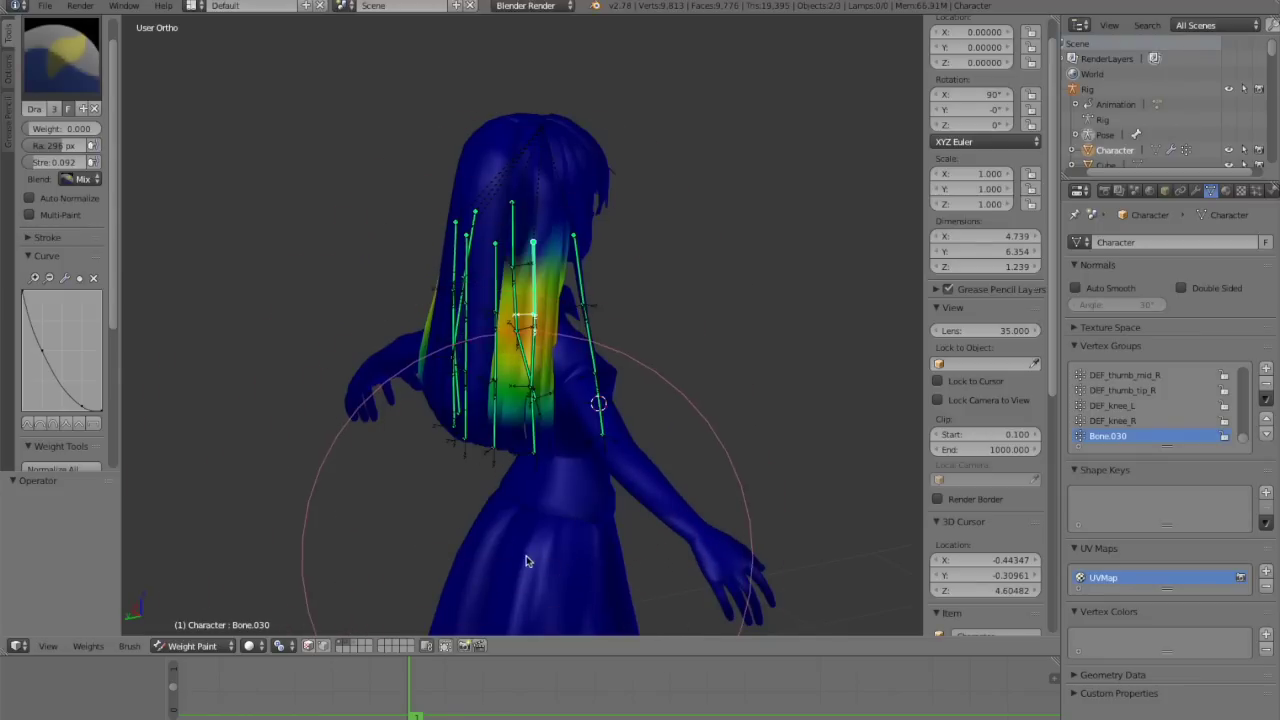
Step: Try to fade Bone.030's weights at the strand tips using the F Draw brush with weight 0.000 and radius 226 px, and undo the strokes
left_click(64, 75)
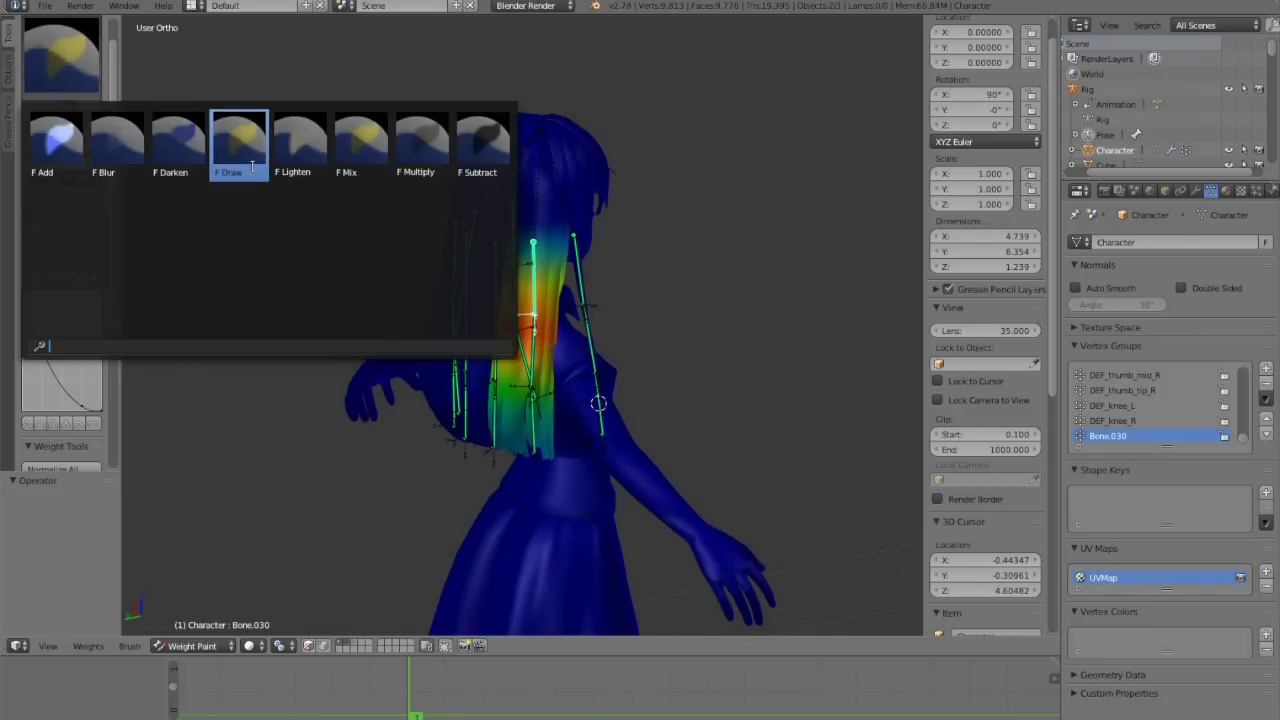
left_click(252, 167)
scroll(585, 403, "up", 5)
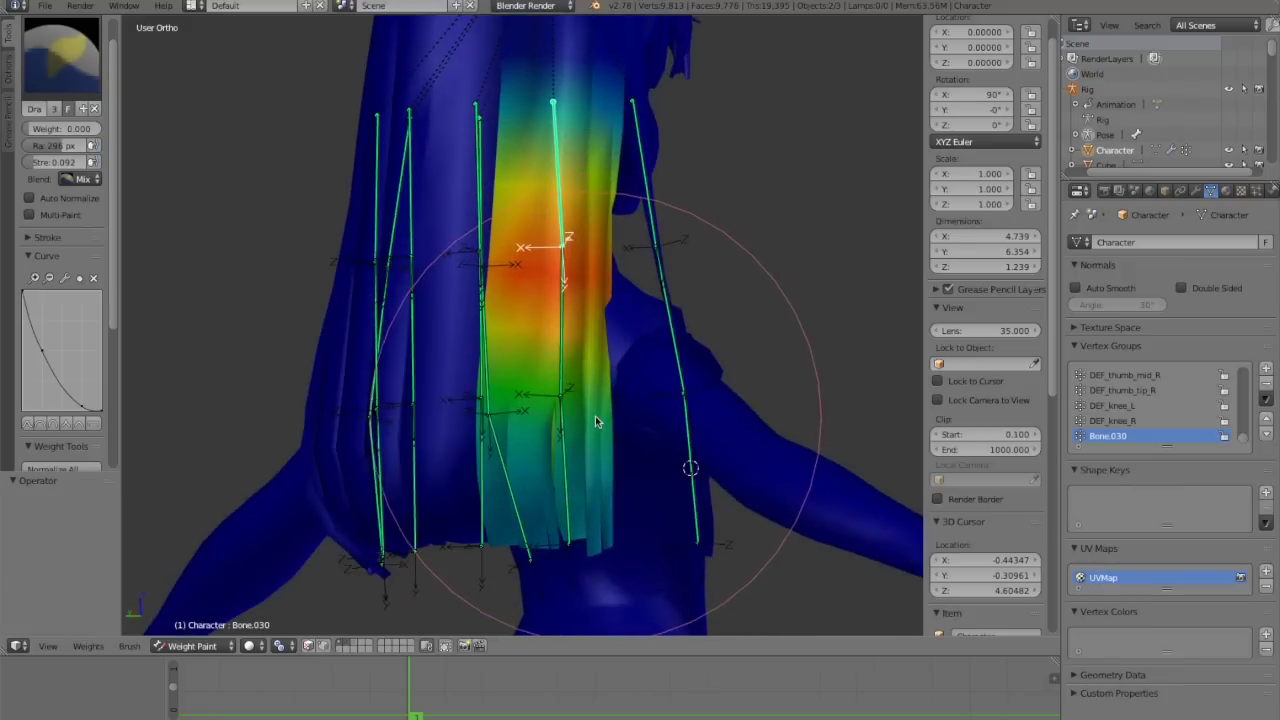
key("f")
left_click(543, 440)
mouse_move(546, 506)
left_mouse_down()
mouse_move(497, 490)
mouse_move(510, 430)
mouse_move(485, 368)
mouse_move(480, 514)
left_mouse_up()
key("ctrl+z")
key("ctrl+z")
scroll(449, 420, "down", 1)
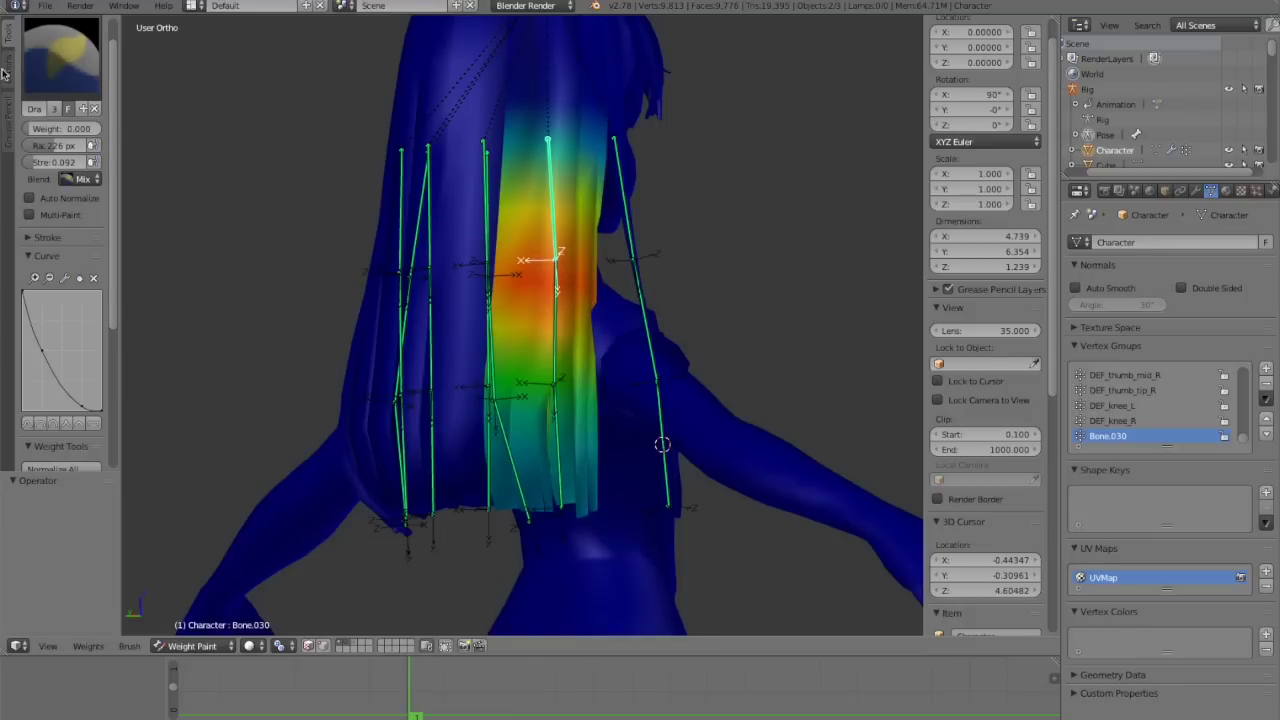
Step: Check the weight brush options, and set the brush strength to 0.500 and the radius to 287 px
left_click(5, 70)
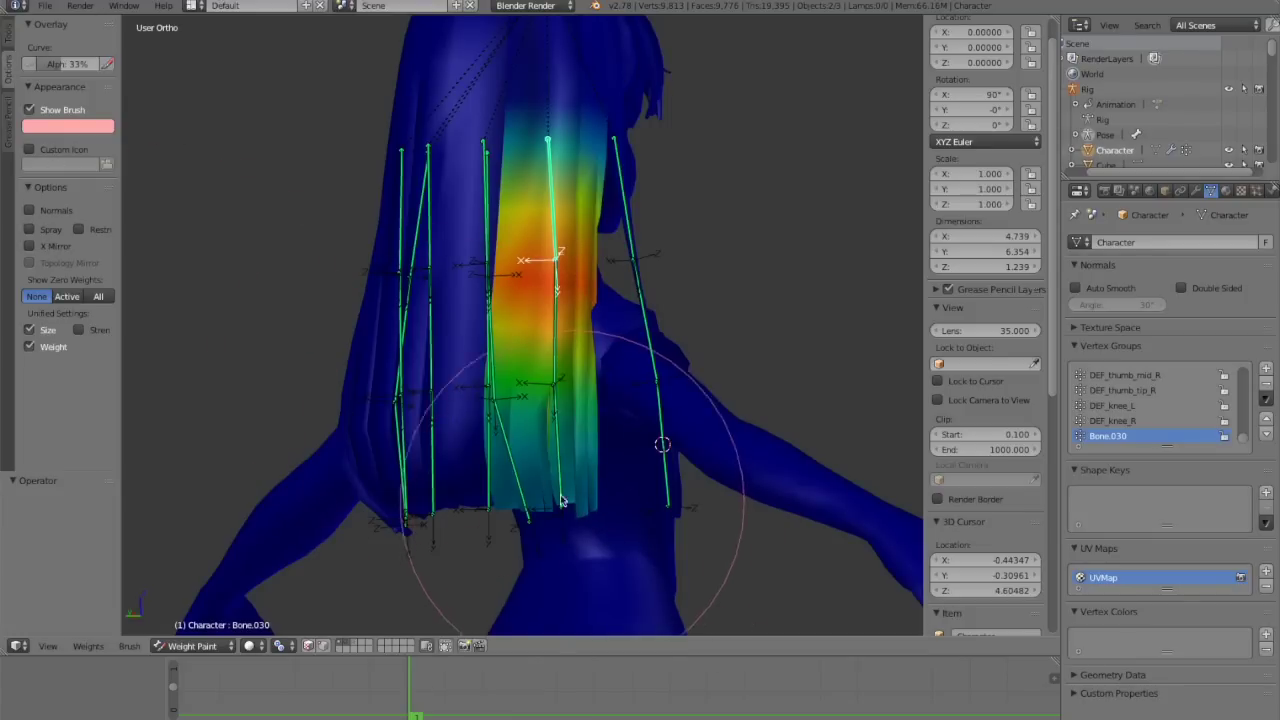
left_click(6, 38)
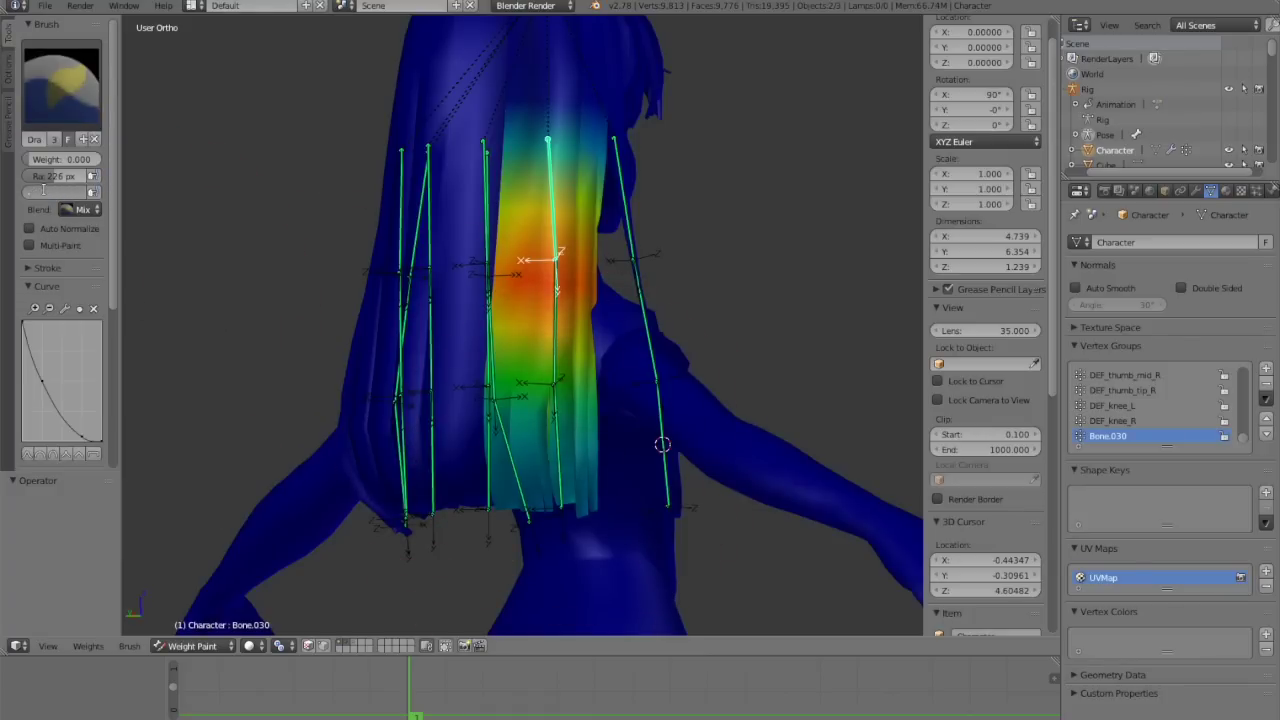
key("f")
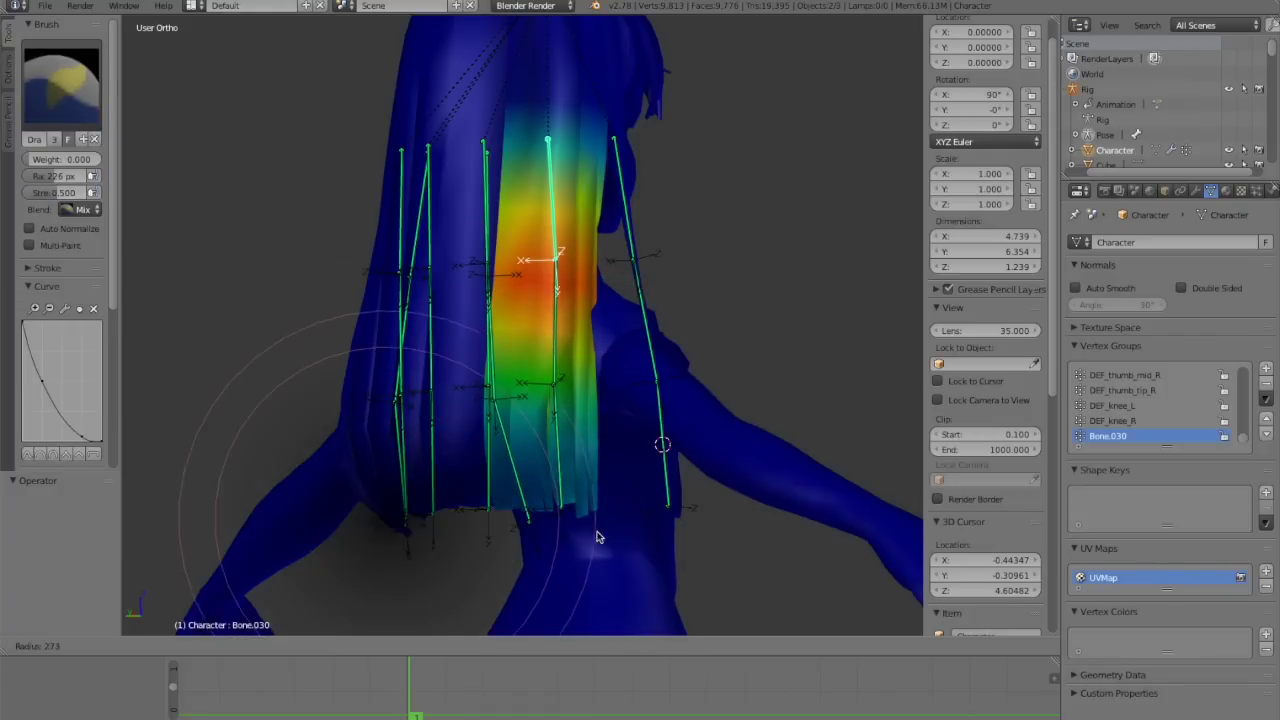
left_click(590, 525)
mouse_move(537, 466)
middle_mouse_down()
mouse_move(432, 275)
mouse_move(415, 272)
middle_mouse_up()
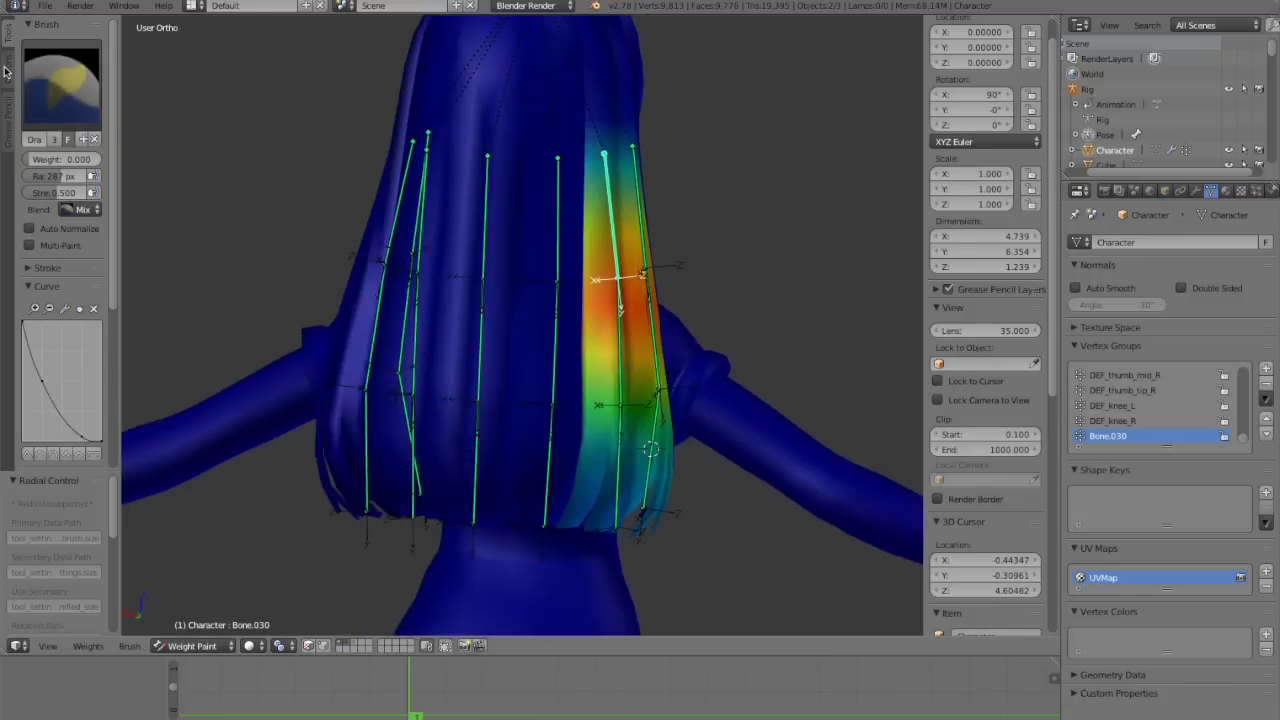
left_click(6, 72)
left_click(6, 40)
Step: Fade Bone.030's weights toward the strand tips using brush weight 0.000, enlarge the radius to 382 px, and undo the last stroke
scroll(600, 295, "down", 3)
middle_click_drag(600, 295, 510, 310)
scroll(590, 388, "up", 3)
middle_click_drag(594, 389, 531, 417)
left_click_drag(482, 504, 522, 479)
key("f")
left_click(640, 493)
left_click(546, 538)
left_click(524, 489)
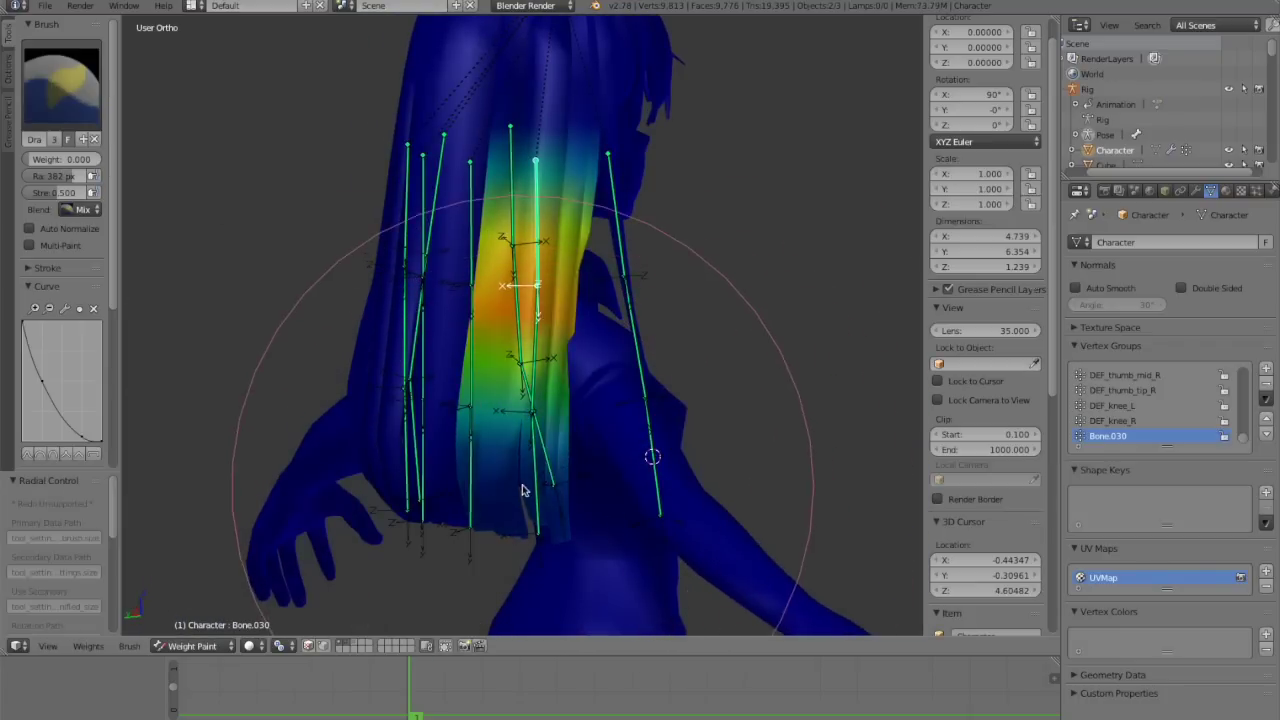
key("ctrl+z")
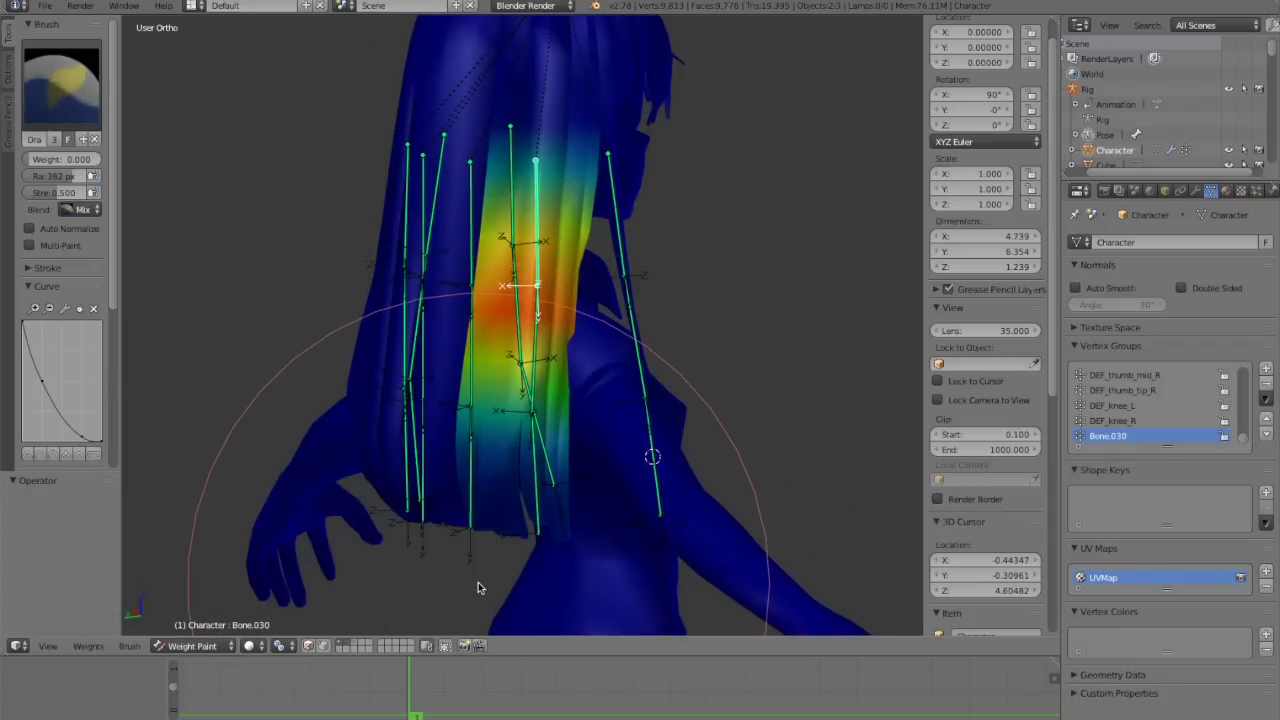
Step: Select the middle hair bone Bone.031 and paint its surrounding strands with brush weight 1.000 and radius 382 px
scroll(537, 388, "down", 2)
scroll(500, 434, "up", 1)
mouse_move(537, 388)
middle_mouse_down()
mouse_move(470, 425)
mouse_move(532, 525)
middle_mouse_up()
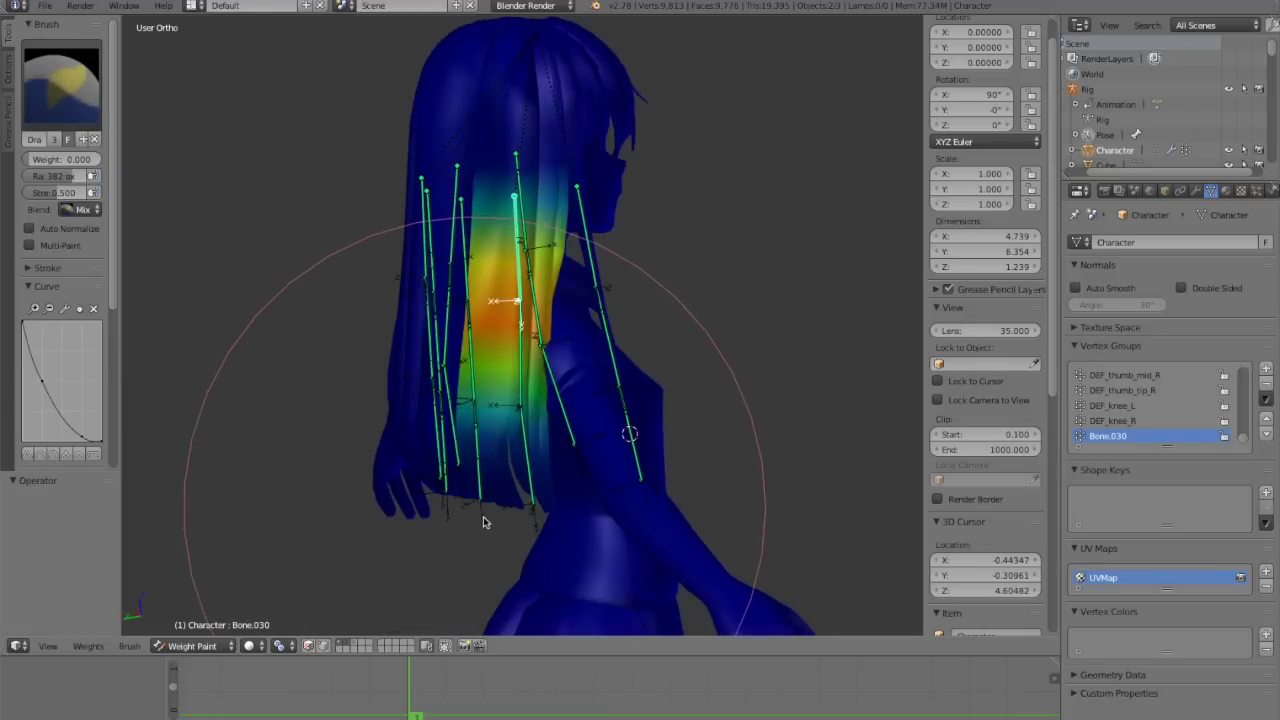
mouse_move(655, 384)
middle_mouse_down()
mouse_move(581, 402)
mouse_move(389, 394)
mouse_move(623, 271)
mouse_move(657, 366)
mouse_move(586, 330)
mouse_move(508, 375)
mouse_move(490, 402)
mouse_move(510, 419)
middle_mouse_up()
right_click(581, 332)
scroll(562, 364, "down", 2)
scroll(530, 360, "down", 1)
scroll(490, 402, "up", 2)
left_click(503, 419)
left_click_drag(509, 420, 516, 426)
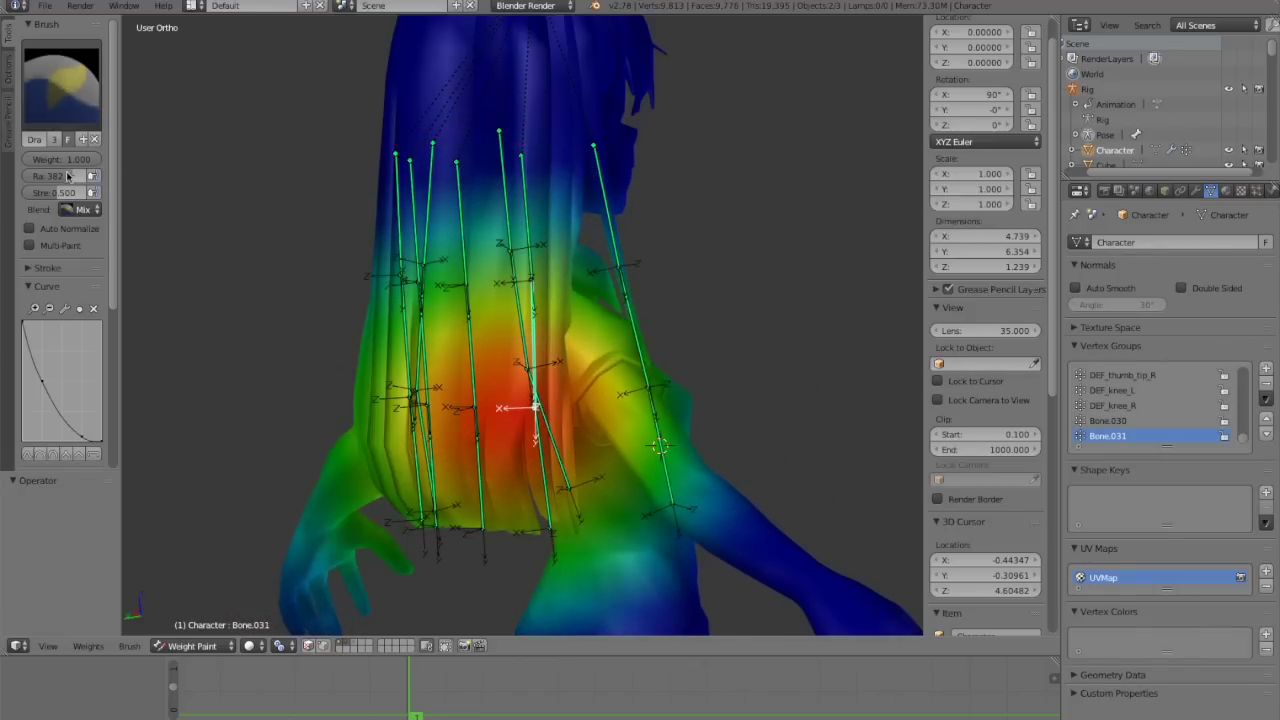
Step: Fade Bone.031's weights along the lower strand ends using brush weight 0.000 and radius 181 px, undoing the unwanted strokes
mouse_move(583, 569)
middle_mouse_down()
mouse_move(483, 537)
mouse_move(530, 529)
middle_mouse_up()
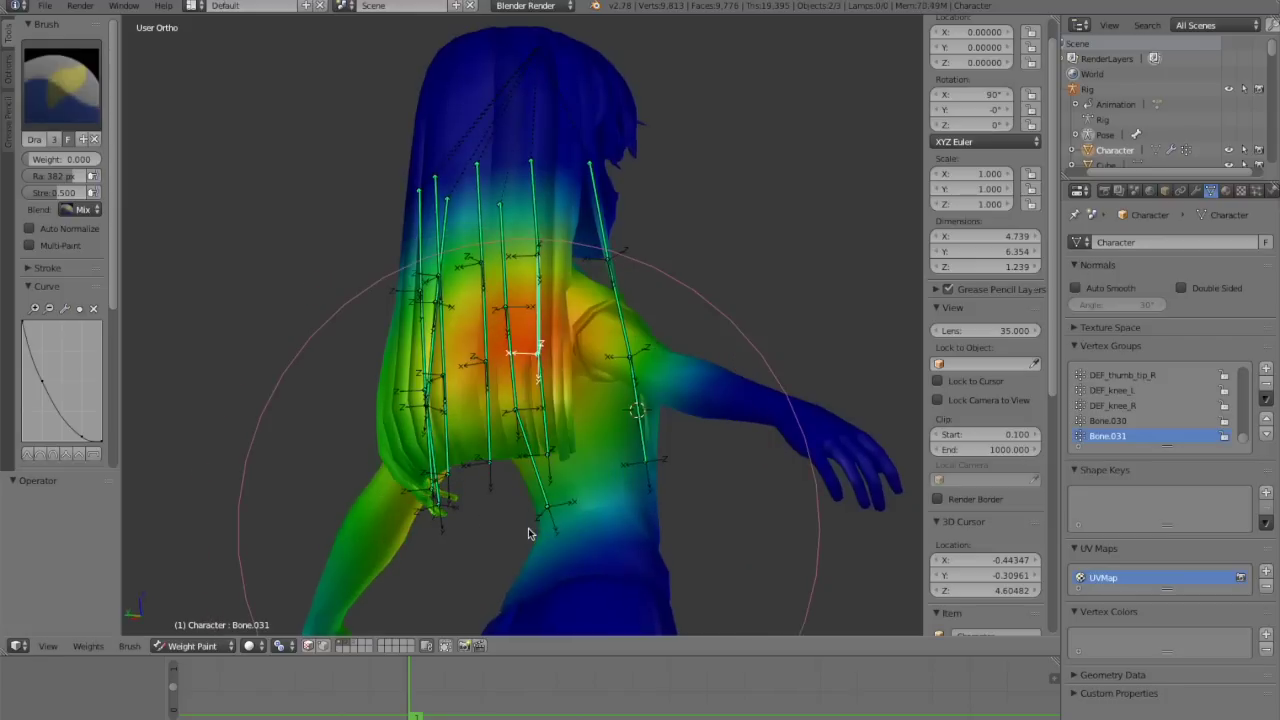
key("f")
left_click(548, 488)
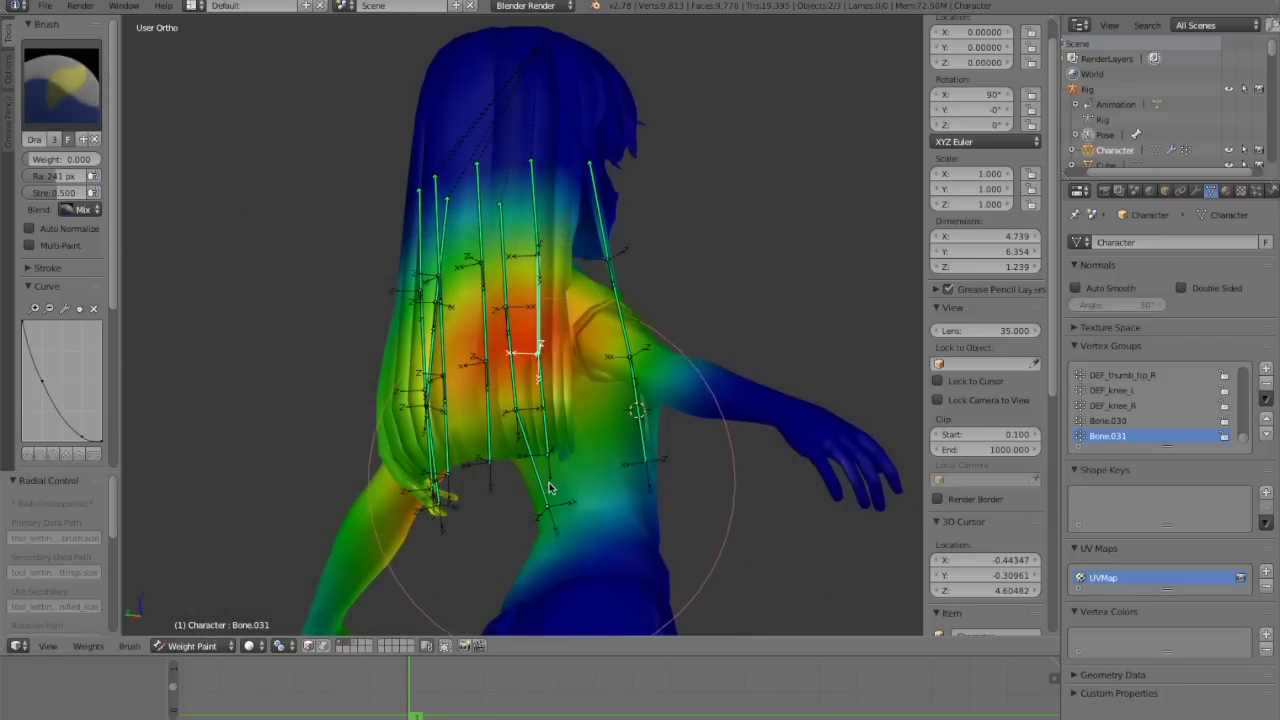
mouse_move(551, 463)
middle_mouse_down()
mouse_move(391, 491)
mouse_move(600, 470)
mouse_move(598, 440)
middle_mouse_up()
key("ctrl+z")
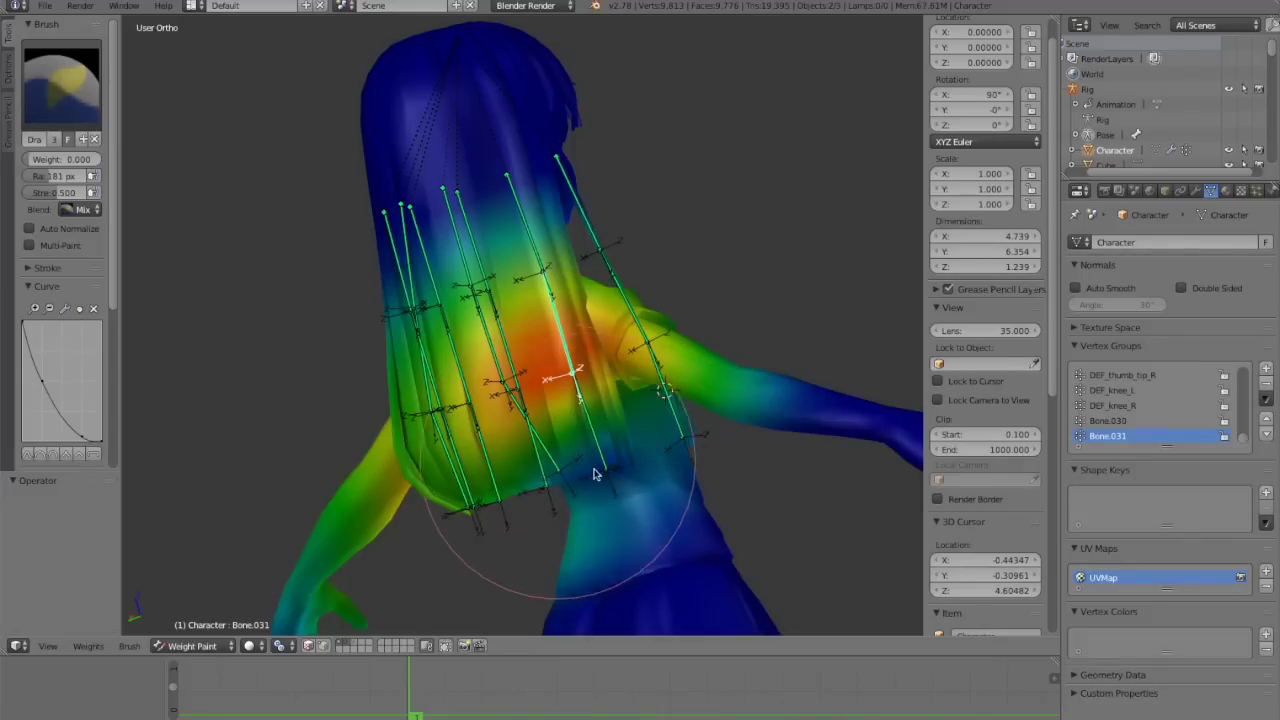
left_click_drag(596, 470, 473, 490)
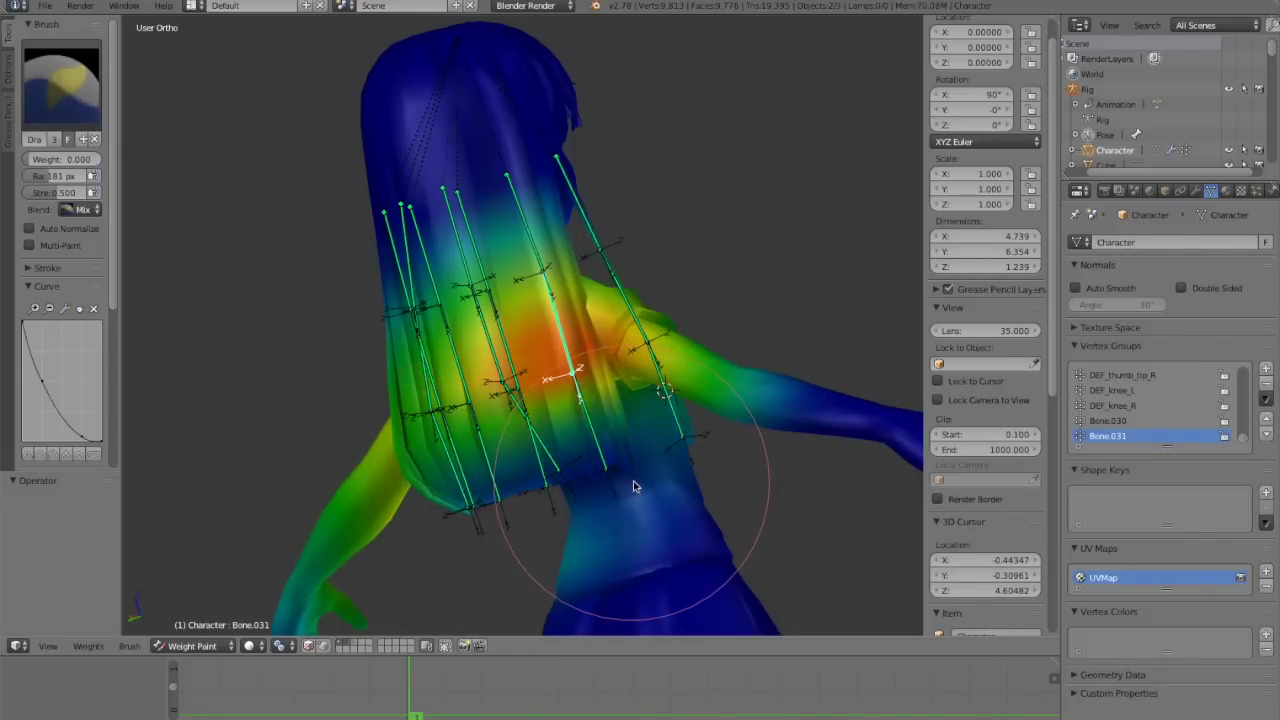
left_click_drag(633, 483, 413, 531)
key("ctrl+z")
left_click_drag(708, 472, 335, 556)
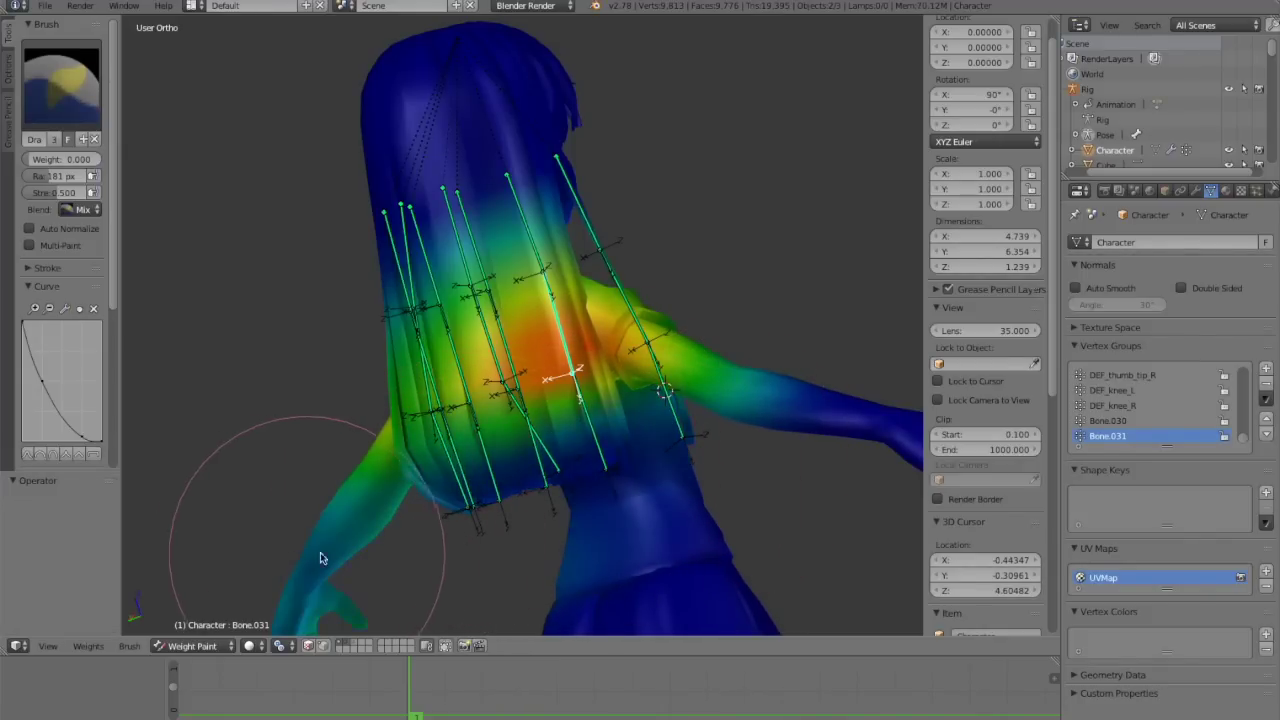
key("ctrl+z")
left_click_drag(637, 492, 393, 580)
Step: Remove the selected non-strand vertices from the Bone.031 vertex group in Edit Mode, and return to Weight Paint mode
key("Tab")
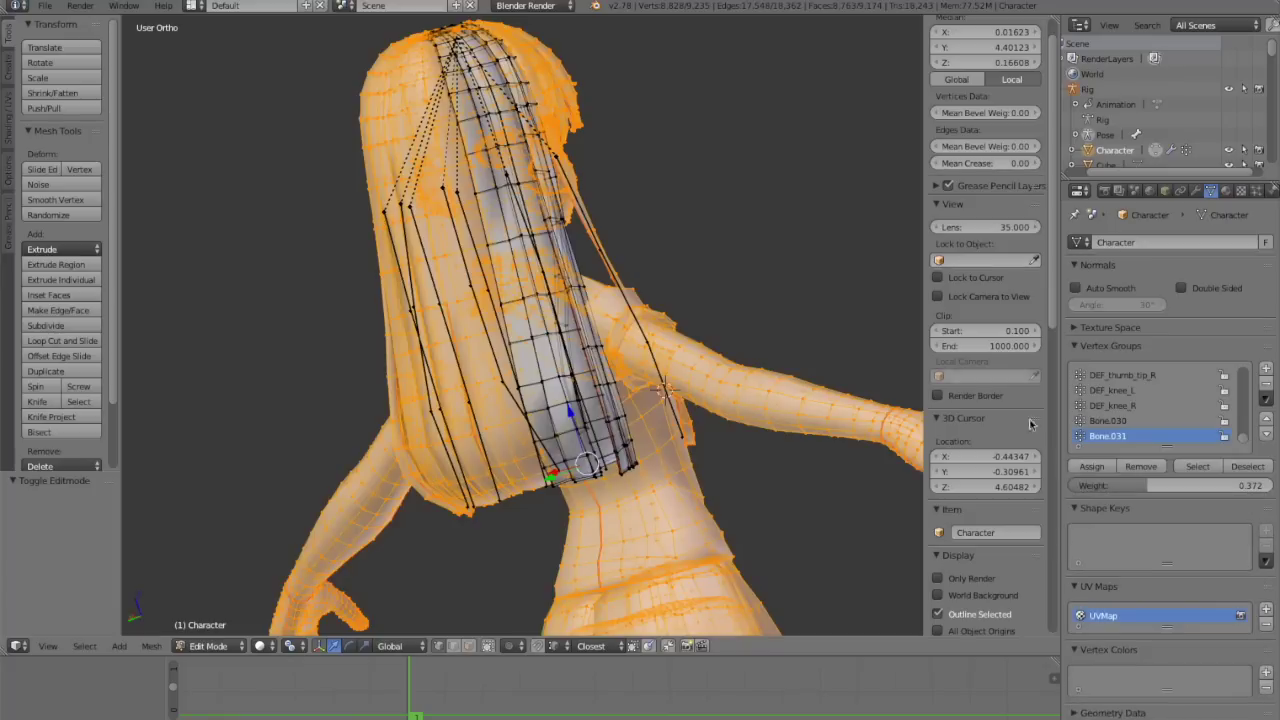
key("Tab")
mouse_move(657, 300)
middle_mouse_down()
mouse_move(486, 386)
mouse_move(354, 411)
mouse_move(481, 418)
mouse_move(540, 460)
mouse_move(508, 399)
mouse_move(568, 379)
middle_mouse_up()
Step: Select the lowest hair bone Bone.032 and paint the lower strand ends with brush weight 1.000
right_click(528, 491)
key("f")
left_click(672, 431)
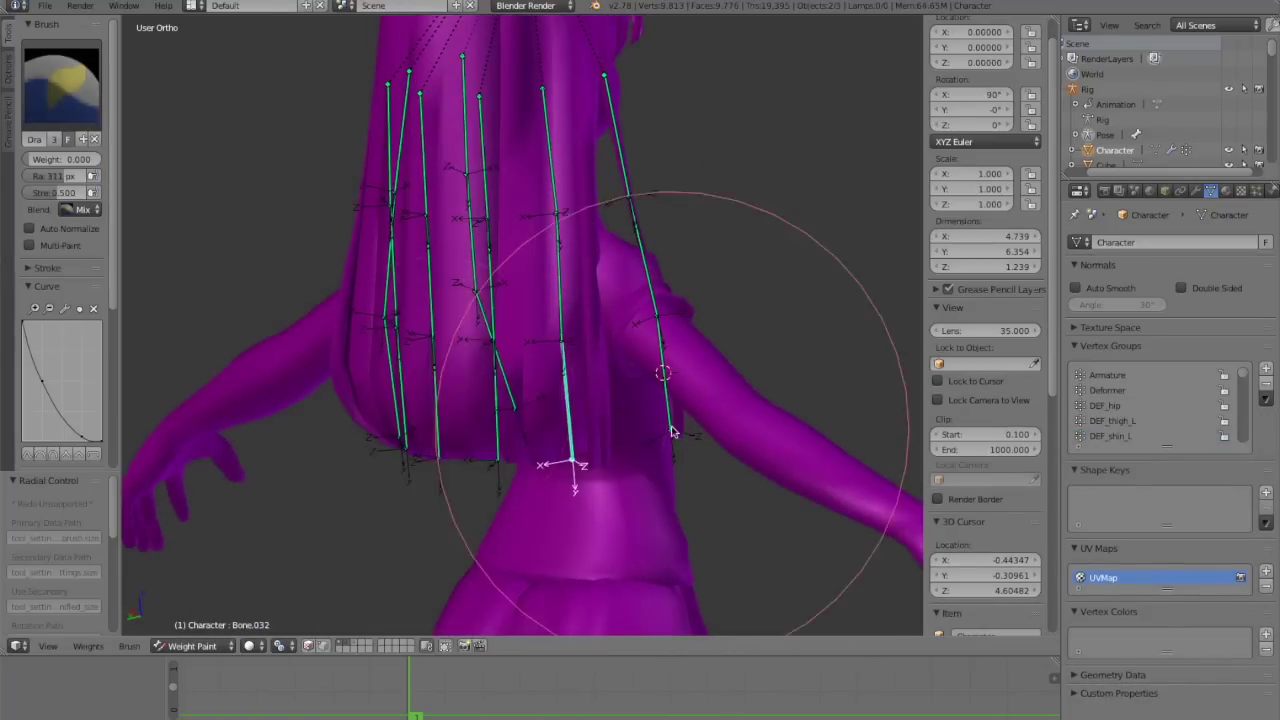
middle_click_drag(256, 290, 295, 308)
mouse_move(522, 424)
left_mouse_down()
mouse_move(526, 452)
mouse_move(580, 477)
mouse_move(446, 465)
mouse_move(590, 470)
mouse_move(434, 449)
mouse_move(677, 491)
mouse_move(457, 480)
mouse_move(562, 497)
mouse_move(534, 534)
mouse_move(596, 549)
left_mouse_up()
Step: Remove the selected non-strand vertices from the Bone.032 vertex group in Edit Mode, and return to Weight Paint mode
key("Tab")
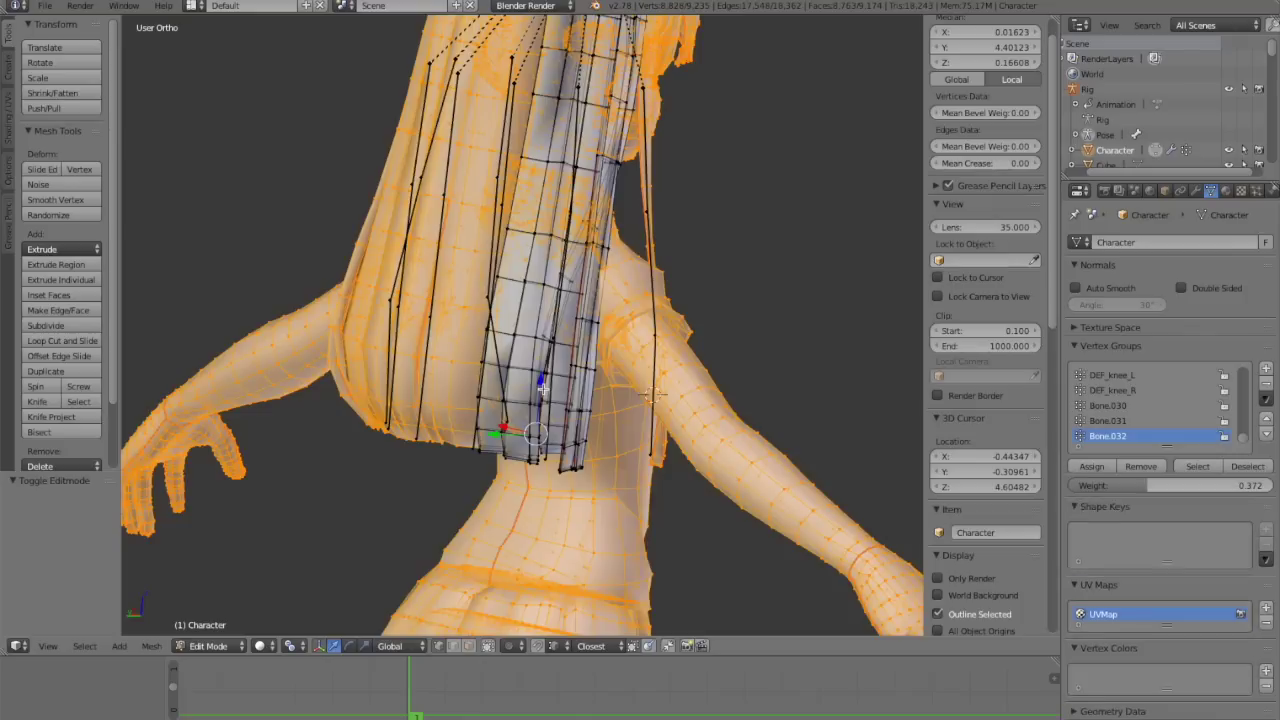
left_click(1157, 469)
key("Tab")
scroll(529, 305, "down", 3)
middle_click_drag(529, 305, 480, 374)
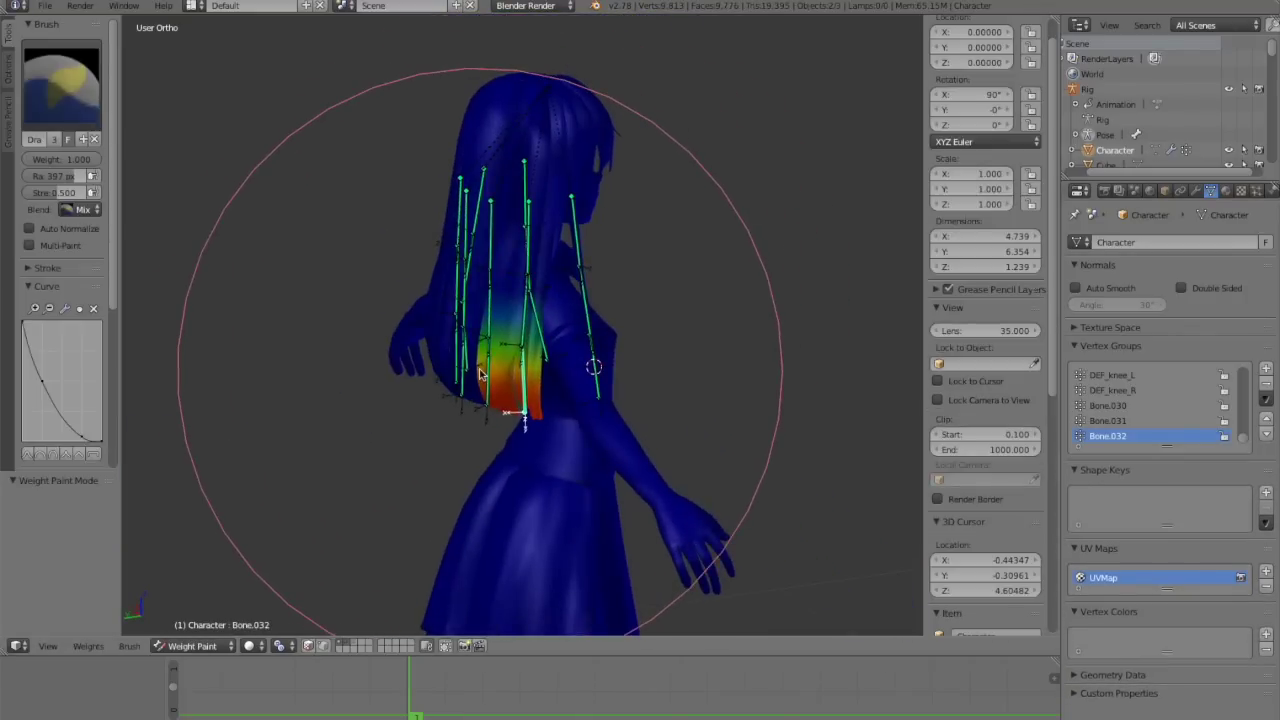
Step: Switch the Character mesh to Object Mode and display it with its material colours
left_click(190, 645)
left_click(205, 630)
scroll(560, 380, "up", 3)
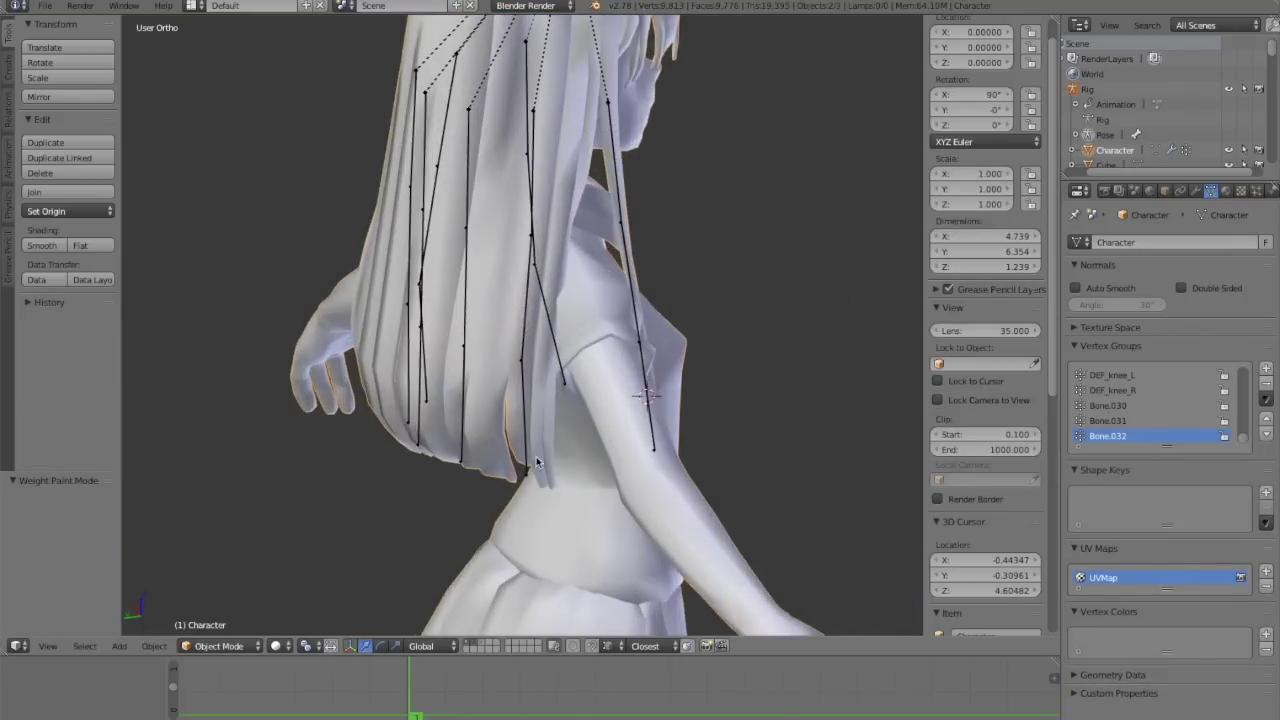
key("z")
scroll(559, 380, "down", 3)
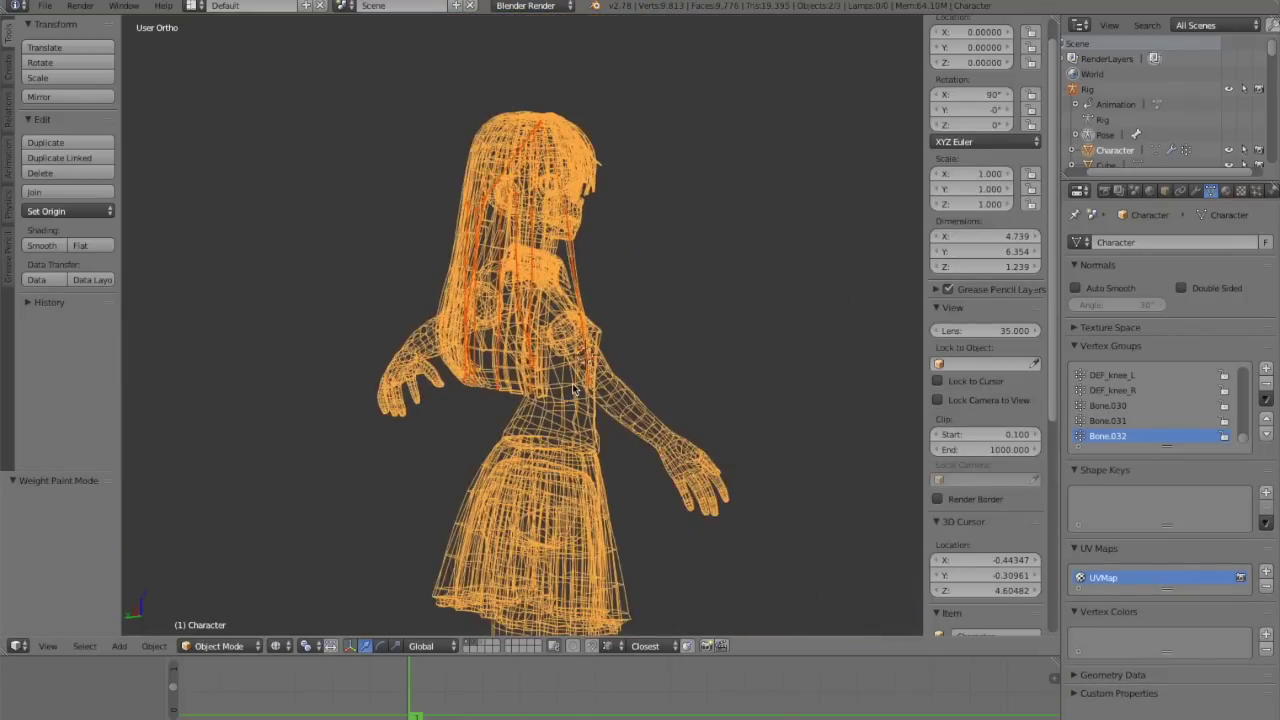
key("z")
middle_click_drag(576, 390, 676, 389)
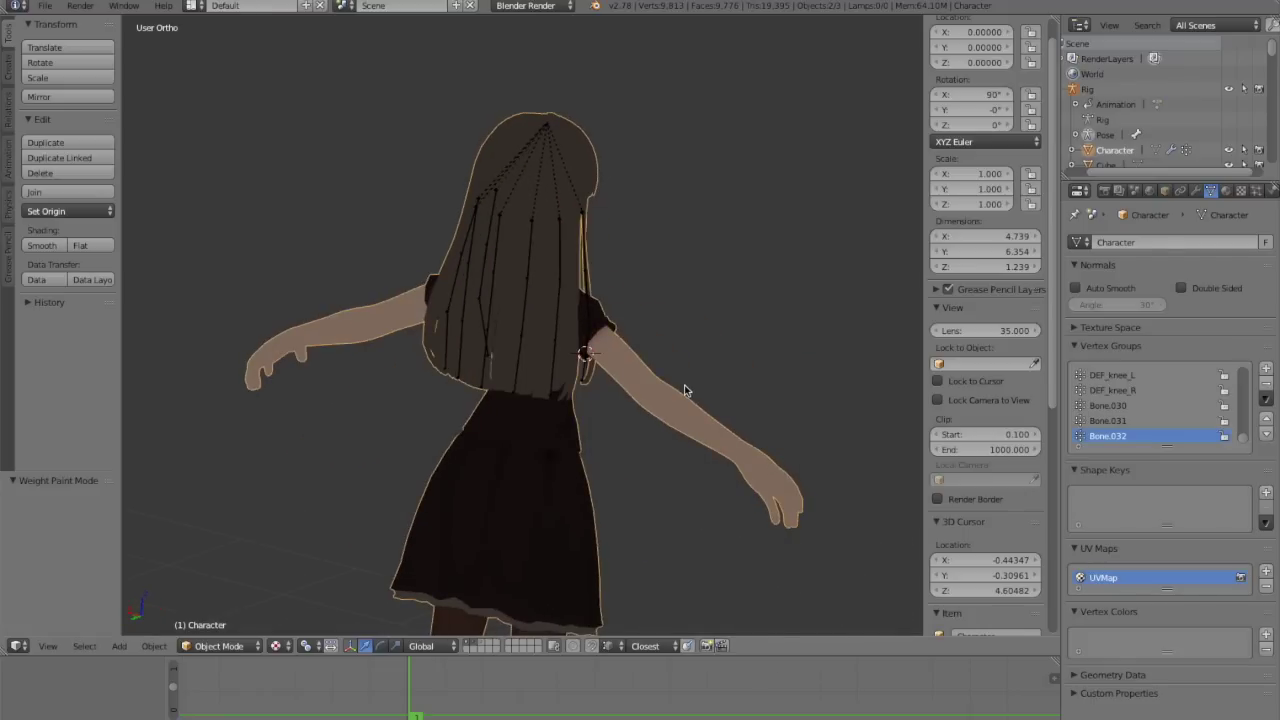
Step: Play the animation to examine the hair motion from the side and back, adding layer 3 with the physics objects to the view
key("alt+a")
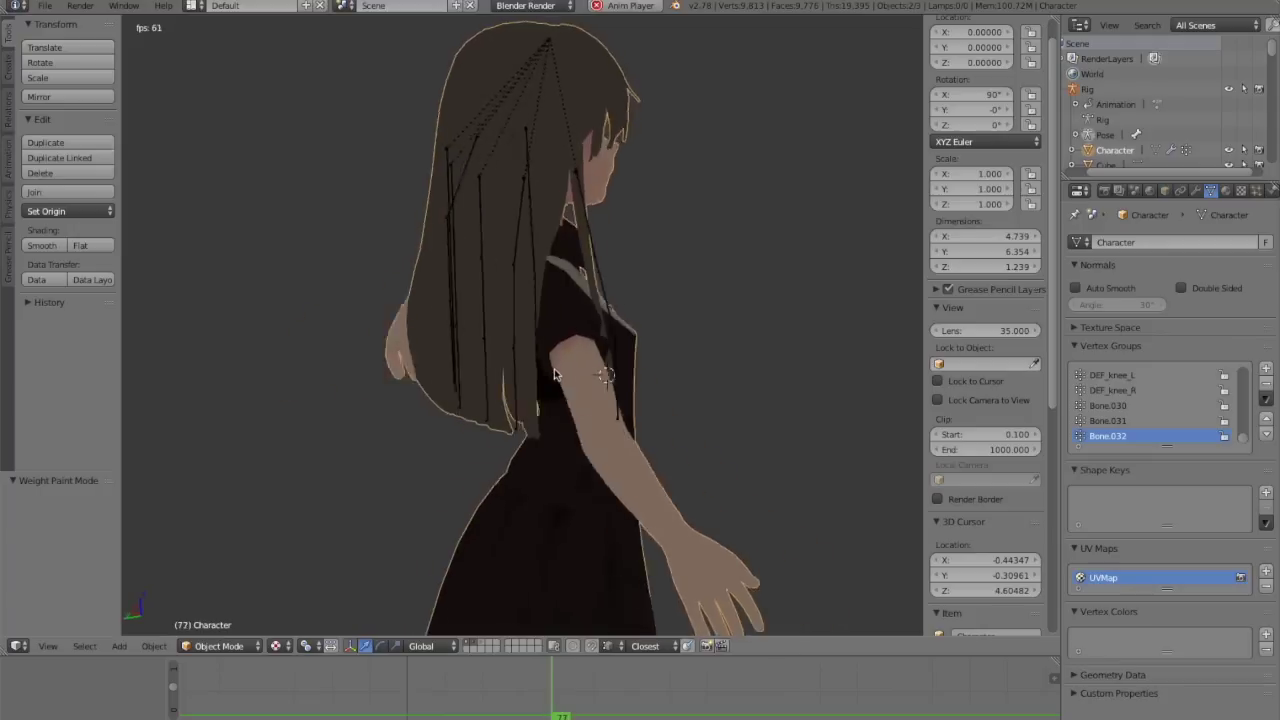
key("alt+a")
middle_click_drag(335, 408, 460, 424)
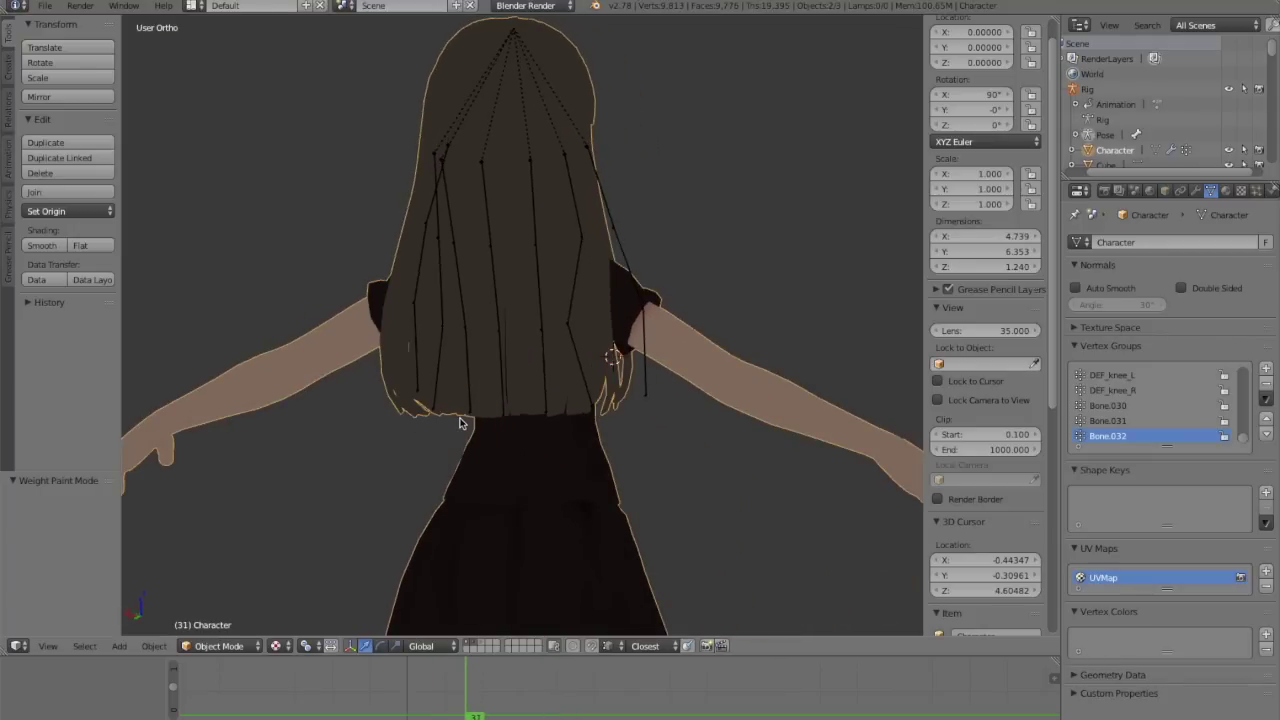
key("alt+a")
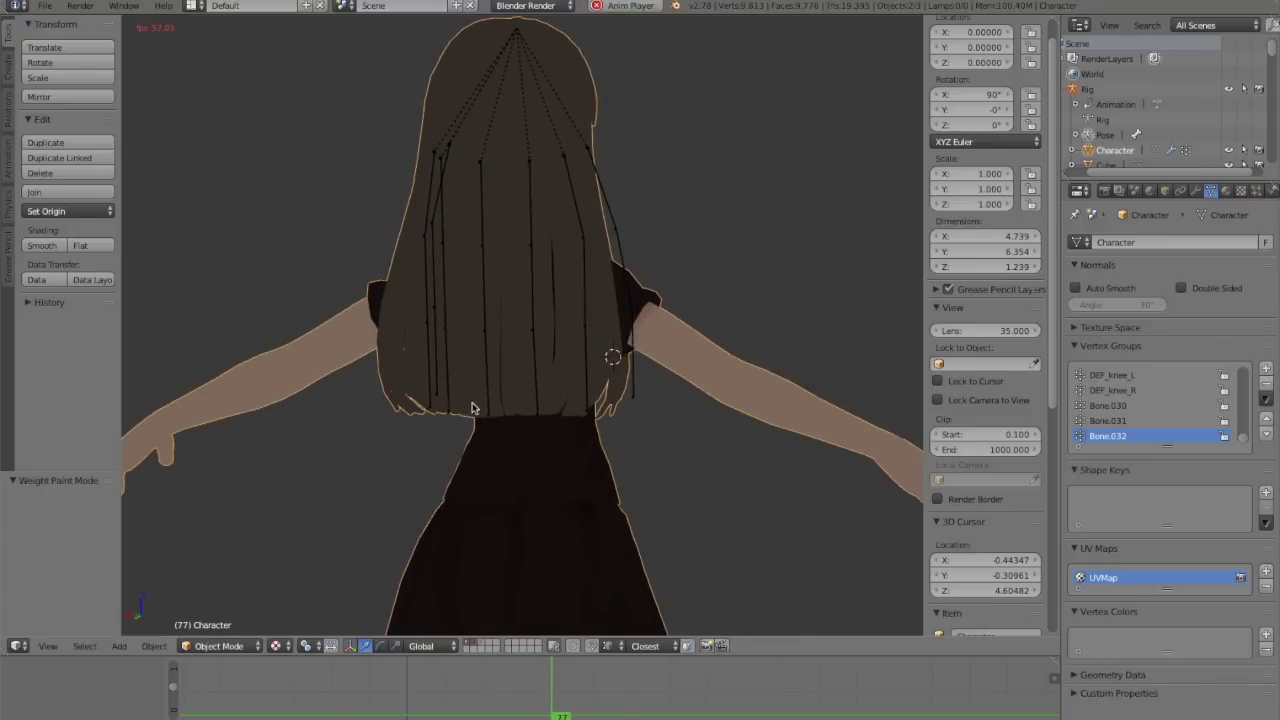
key("shift+3")
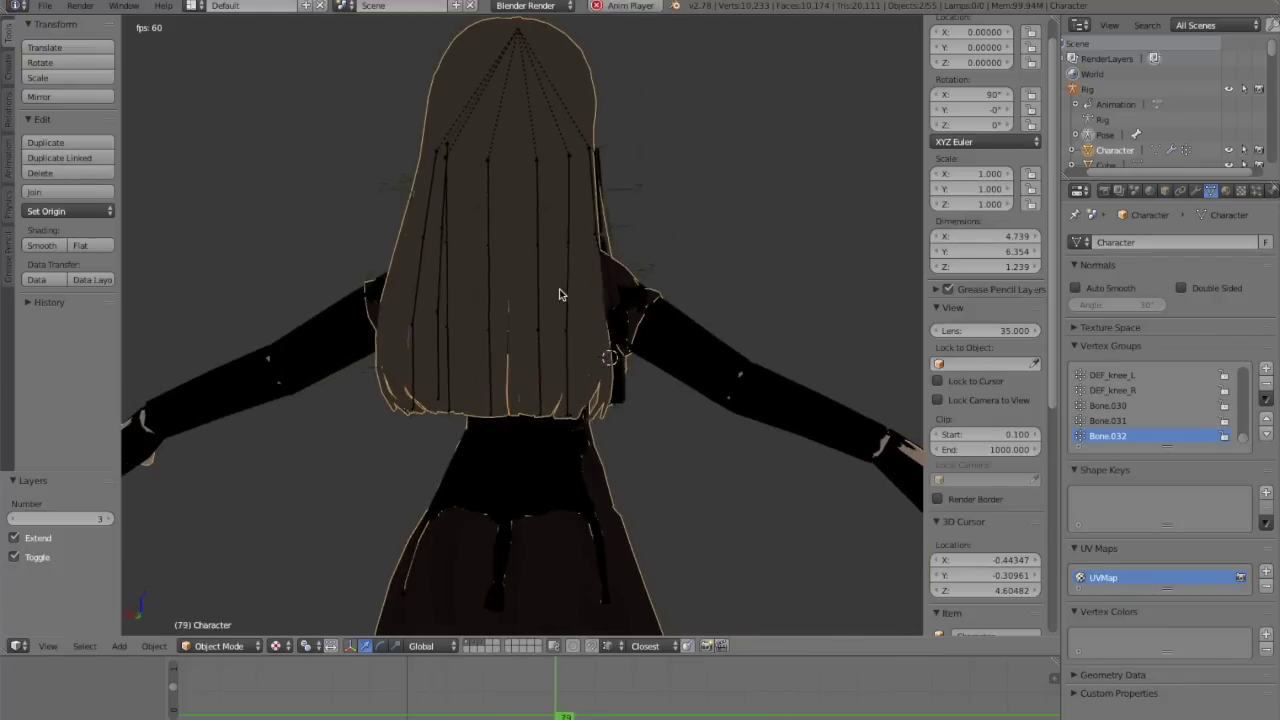
key("alt+a")
Step: Show only layer 3 with the physics objects, in solid shading
scroll(606, 290, "up", 2)
key("3")
mouse_move(608, 290)
middle_mouse_down()
mouse_move(572, 375)
mouse_move(586, 306)
mouse_move(537, 320)
mouse_move(477, 294)
mouse_move(486, 370)
middle_mouse_up()
key("z")
key("z")
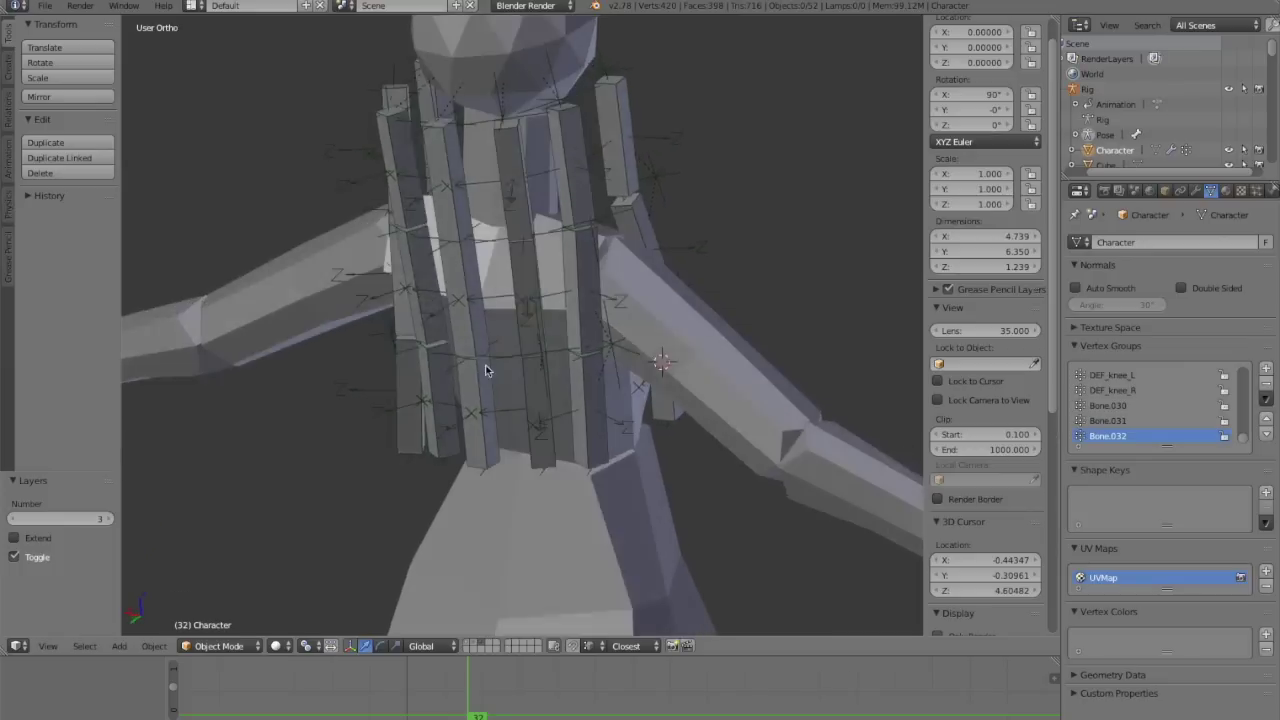
Step: Add layer 2 with the rig to the view, and play the animation to compare the hair bones with the physics cubes
key("KP_5")
key("shift+2")
key("alt+a")
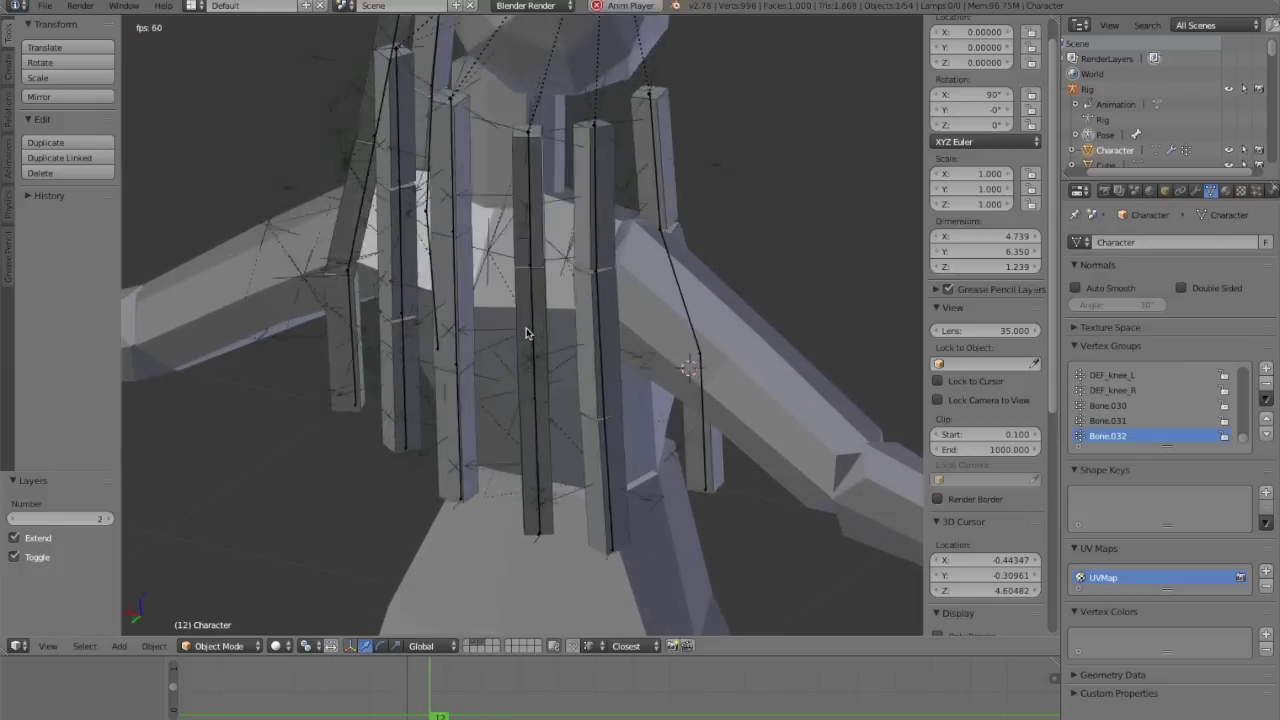
key("KP_5")
key("alt+a")
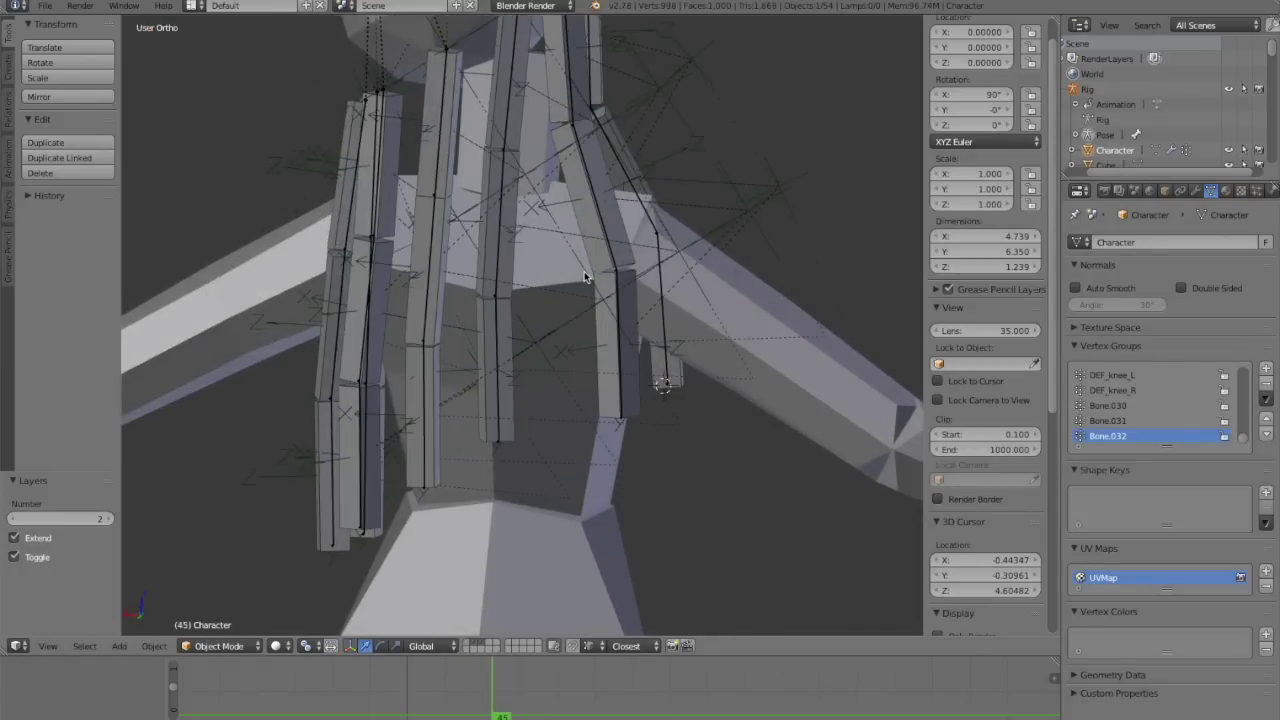
Step: Step through the animation frame by frame to frame 37, examining how the hair bones follow the physics cubes
key("shift+Left")
key("Right")
key("Right")
key("Right")
key("Right")
key("Right")
key("Right")
key("Right")
key("Right")
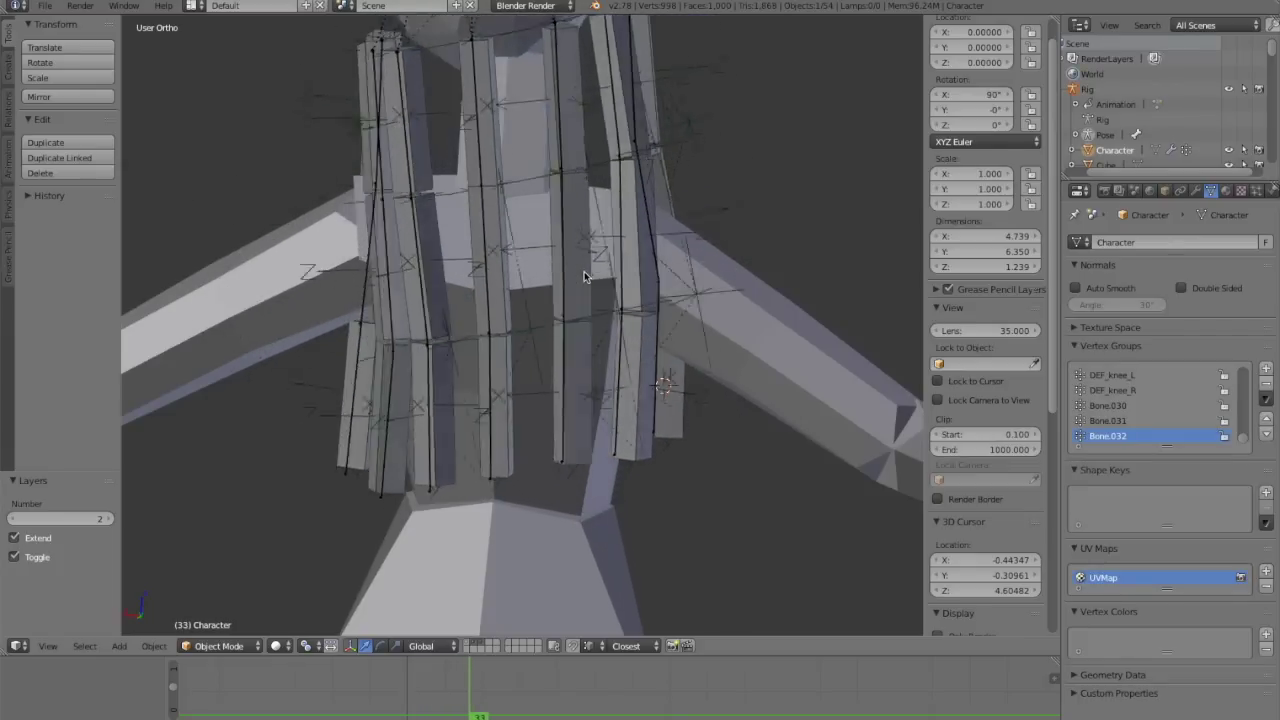
key("Right")
key("Right")
key("Right")
key("Right")
Step: Compare Bone.031 with its physics cube Cube.010, and inspect the bone's Copy Rotation constraint
middle_click_drag(574, 165, 516, 348)
scroll(600, 350, "up", 3)
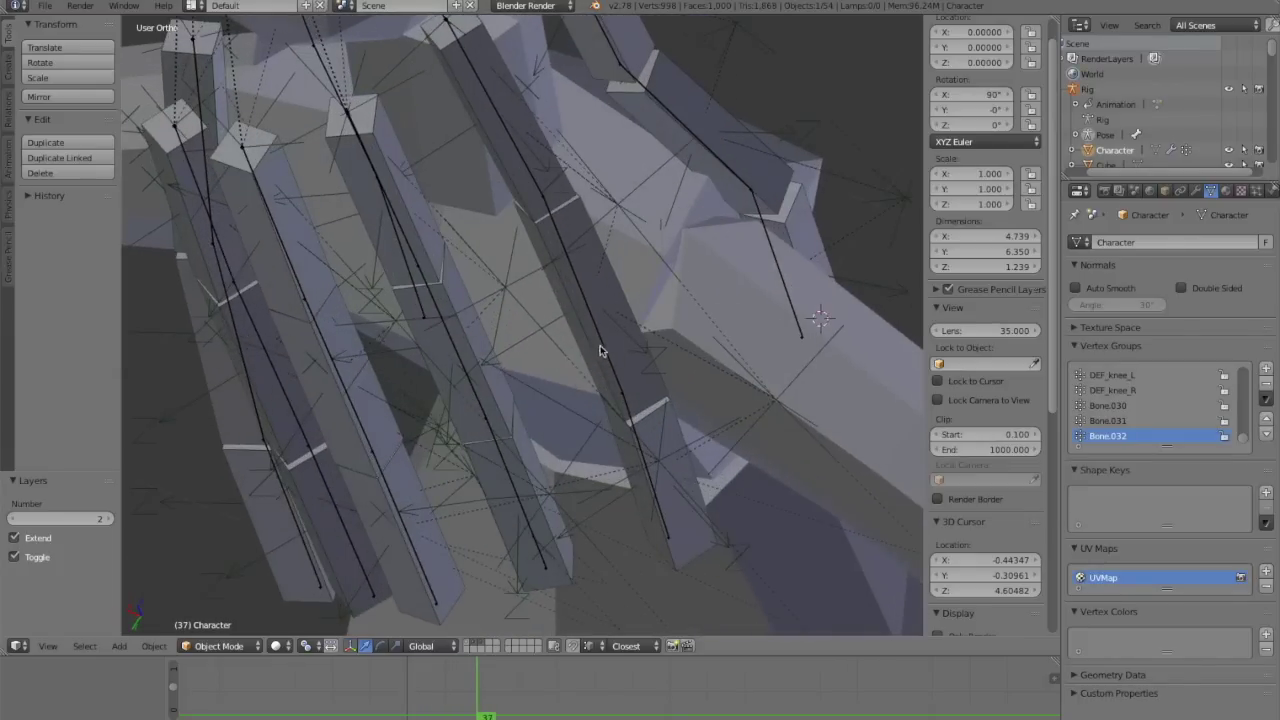
right_click(601, 350)
middle_click_drag(601, 350, 657, 251)
scroll(620, 349, "up", 2)
middle_click_drag(690, 185, 676, 275, "shift")
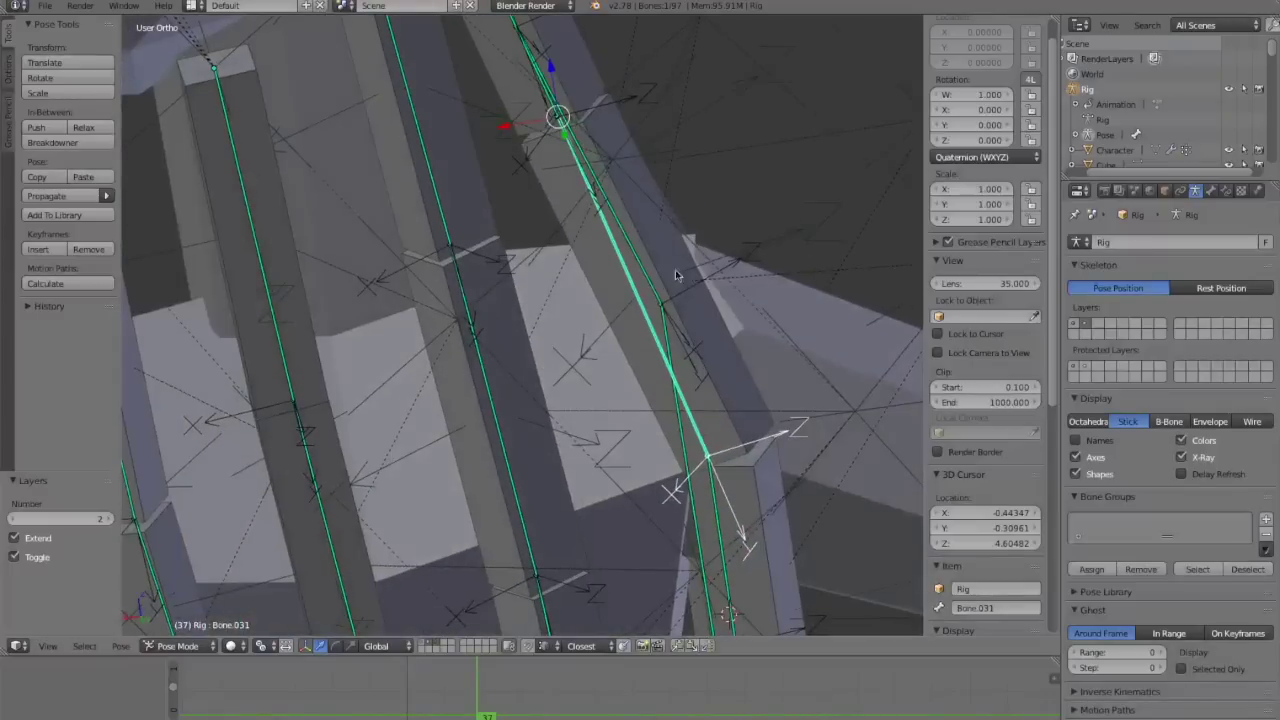
right_click(716, 383)
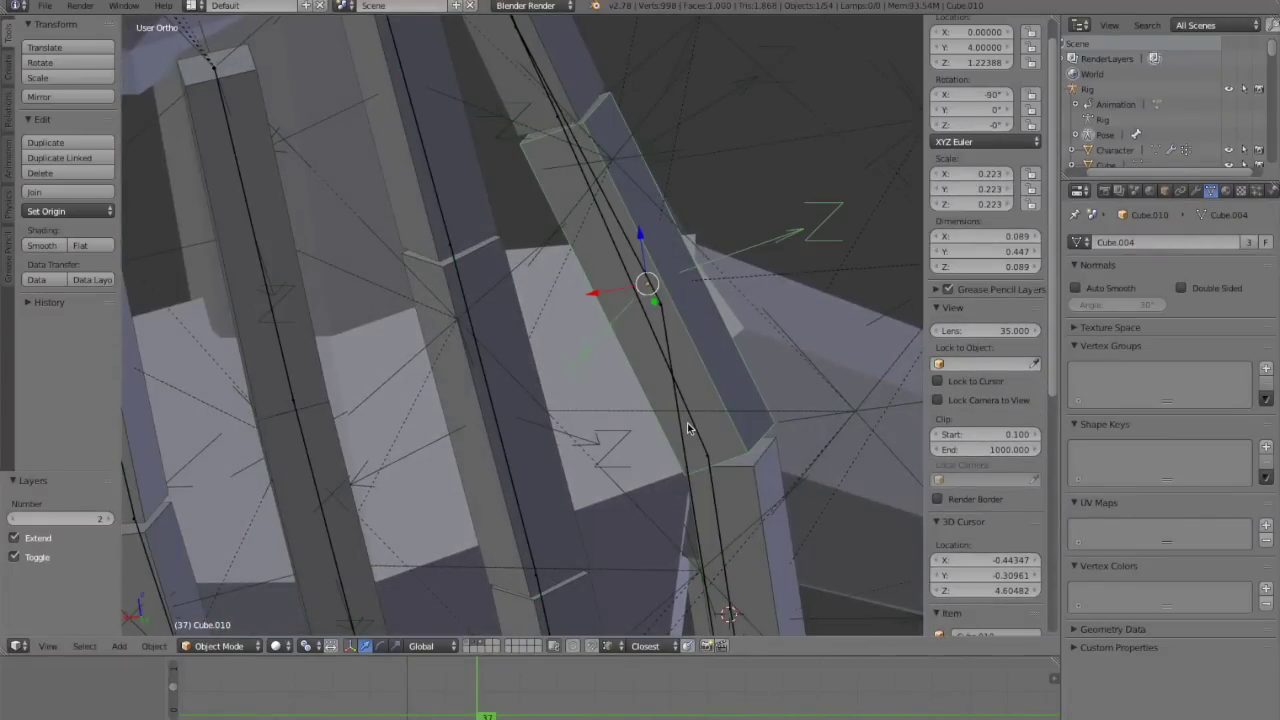
right_click(688, 418)
left_click(1226, 191)
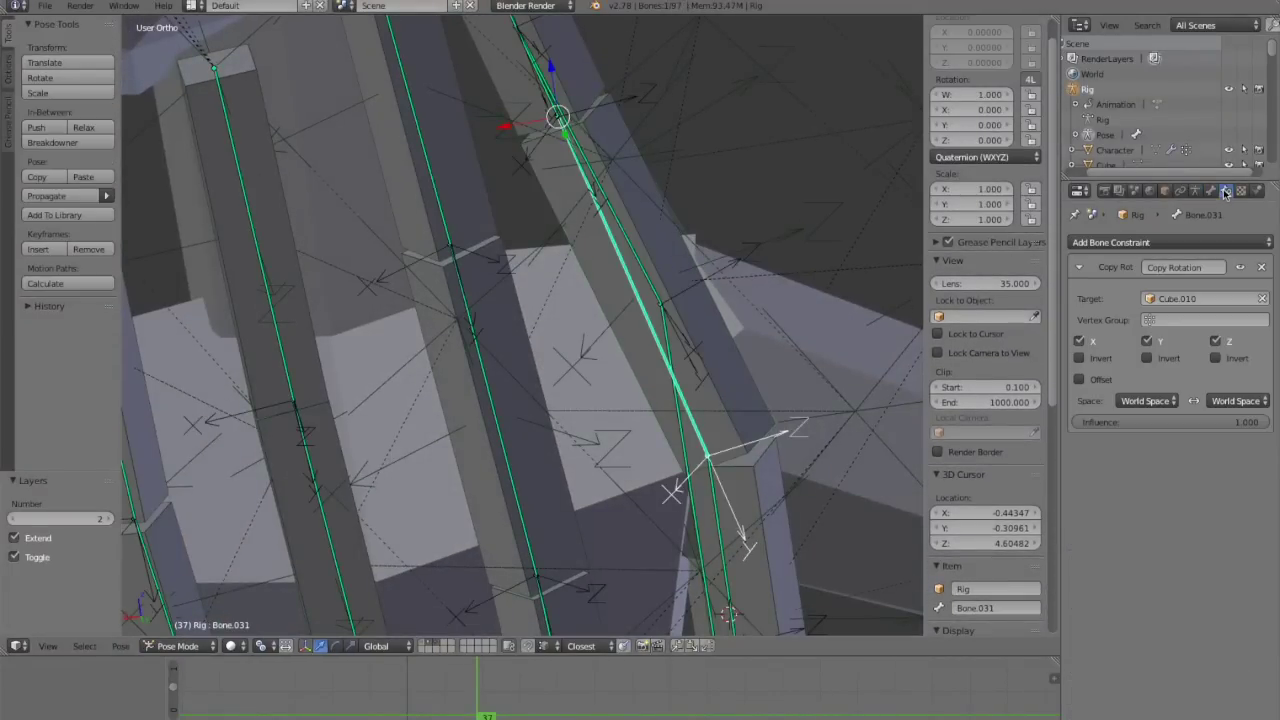
Step: Compare Bone.032 and its Copy Rotation constraint with its physics cube Cube.009, and view the hair bone chains in wireframe
right_click(757, 508)
right_click(715, 505)
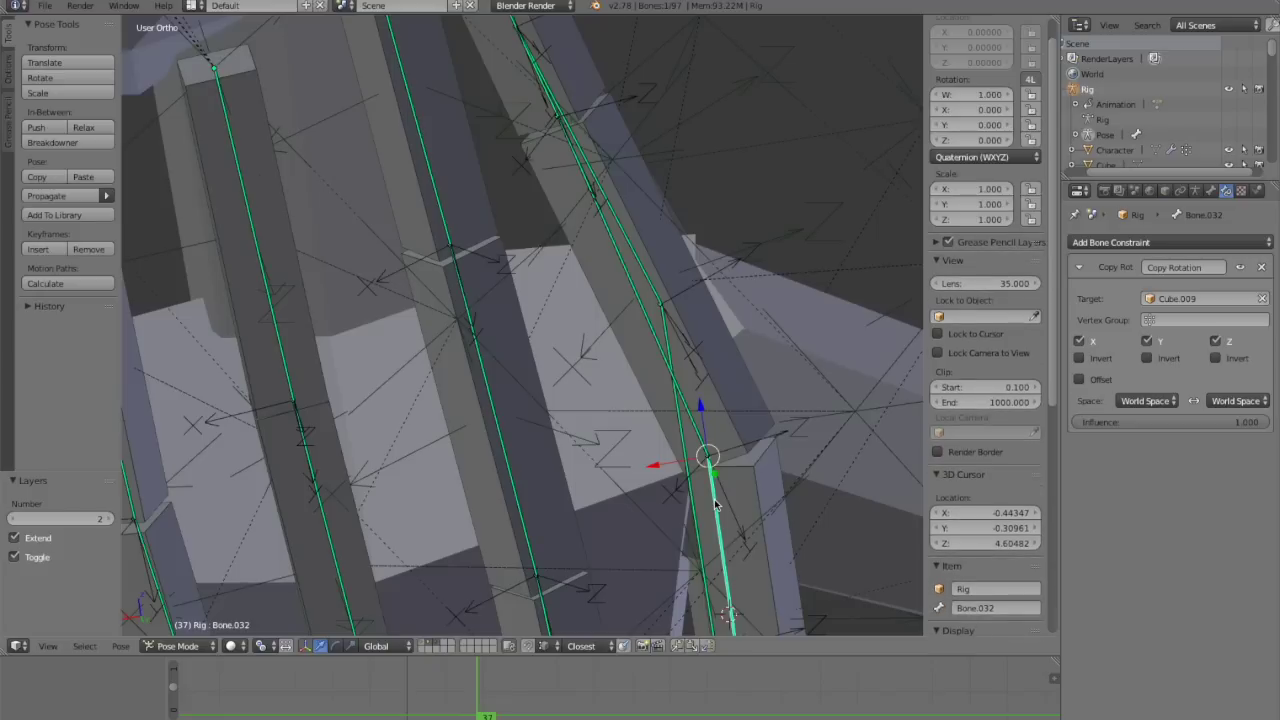
right_click(762, 503)
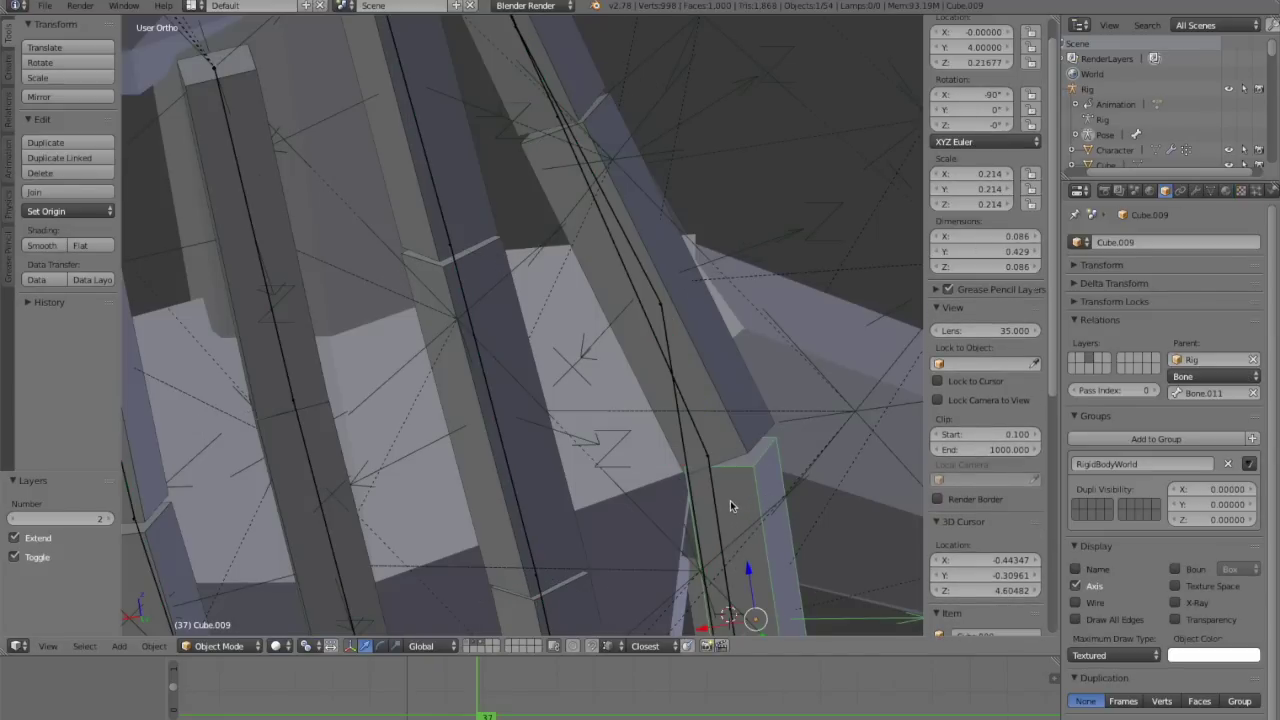
right_click(722, 503)
scroll(700, 490, "down", 6)
mouse_move(694, 480)
middle_mouse_down()
mouse_move(526, 488)
mouse_move(537, 402)
middle_mouse_up()
key("z")
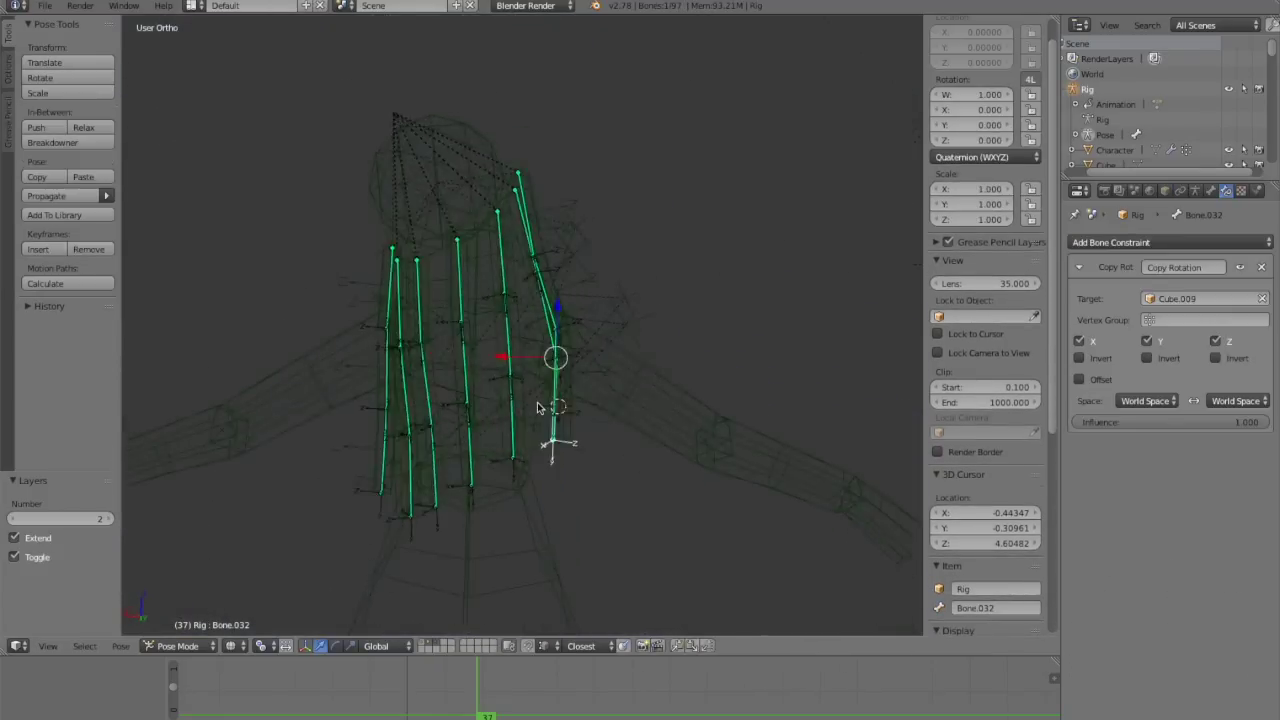
Step: Show layer 1 in solid shading and play the animation, adding layer 3 with the physics objects to the view
key("1")
key("z")
key("alt+a")
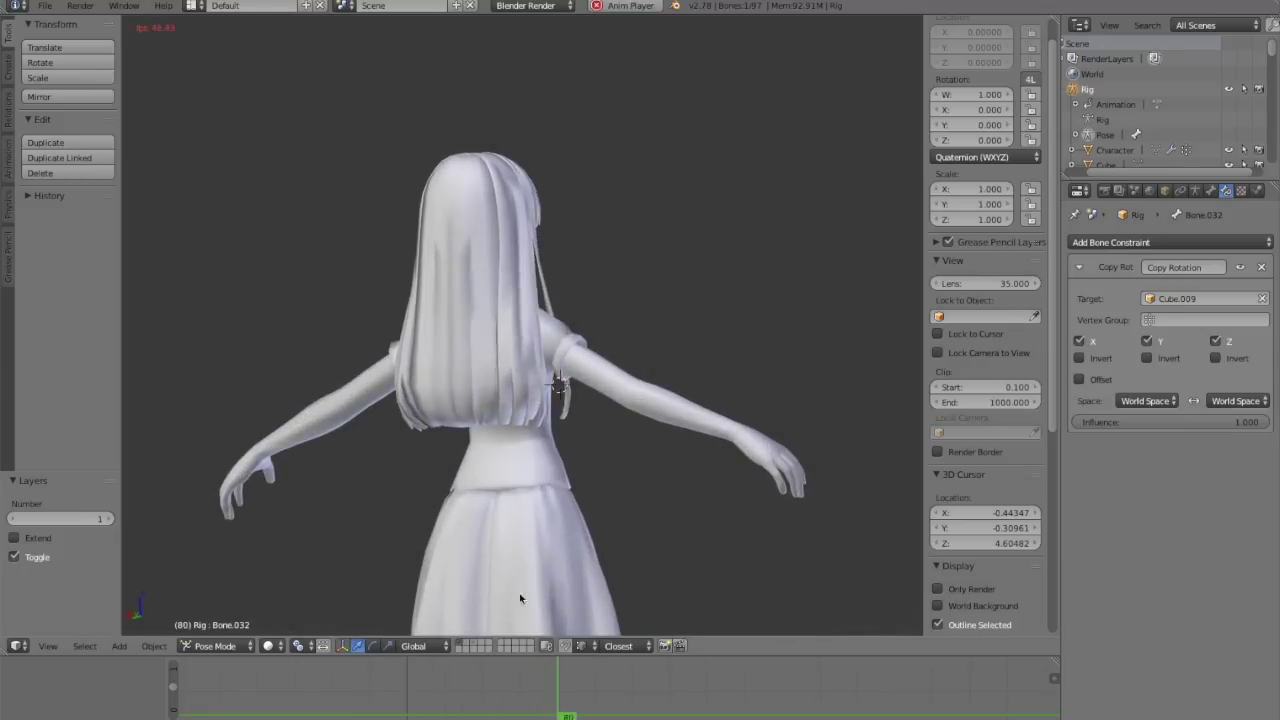
left_click(475, 644, "shift")
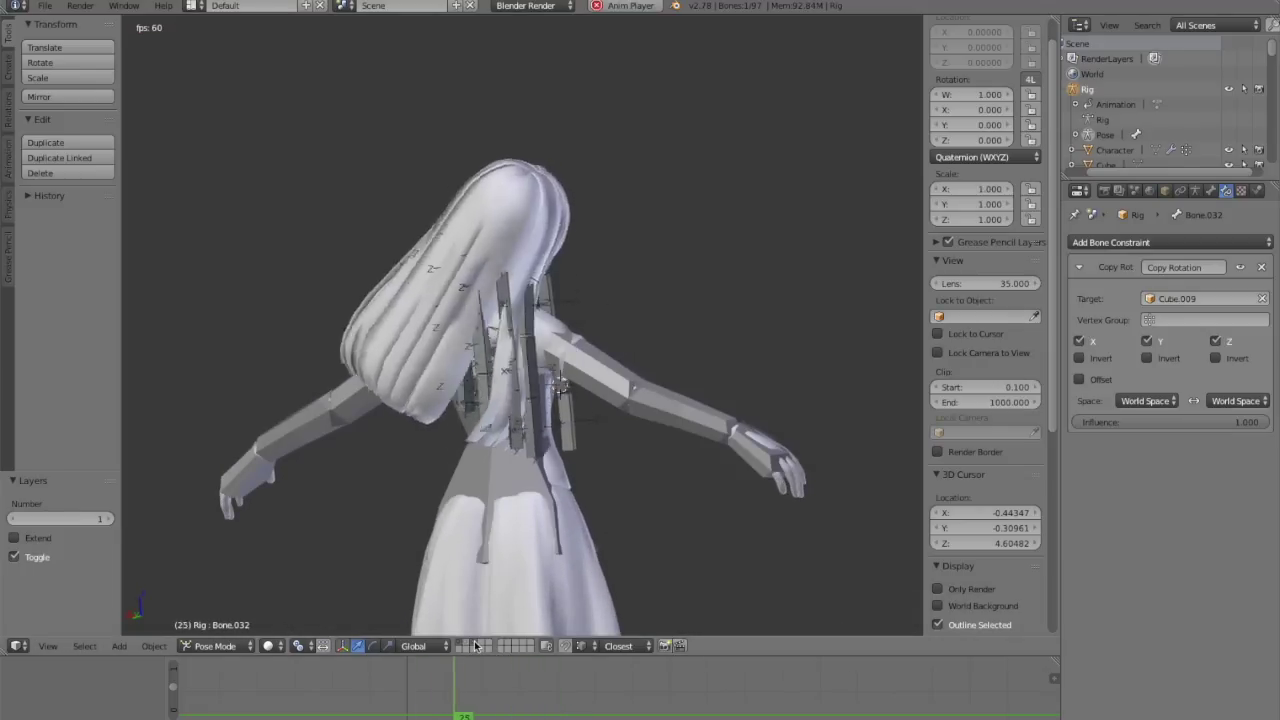
scroll(500, 425, "up", 3)
Step: Stop playback and open the Character in Weight Paint mode, inspecting its modifiers and vertex groups
right_click(505, 377)
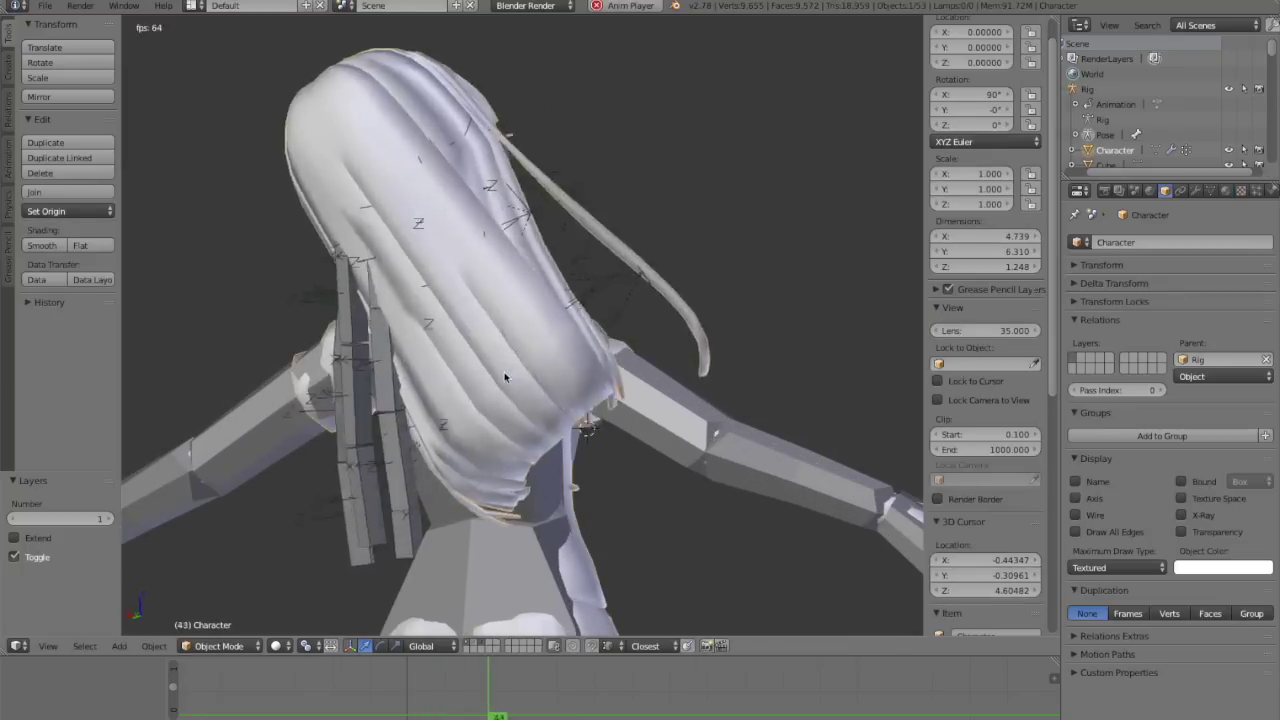
key("Escape")
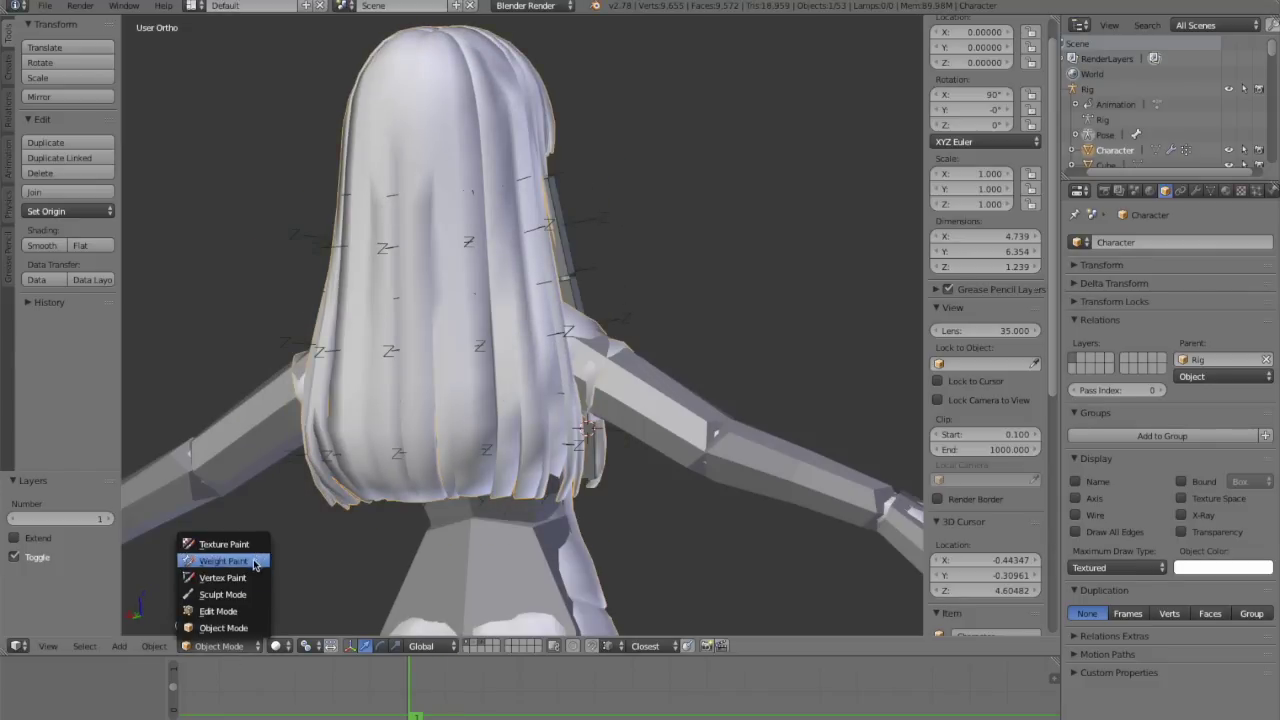
left_click(254, 563)
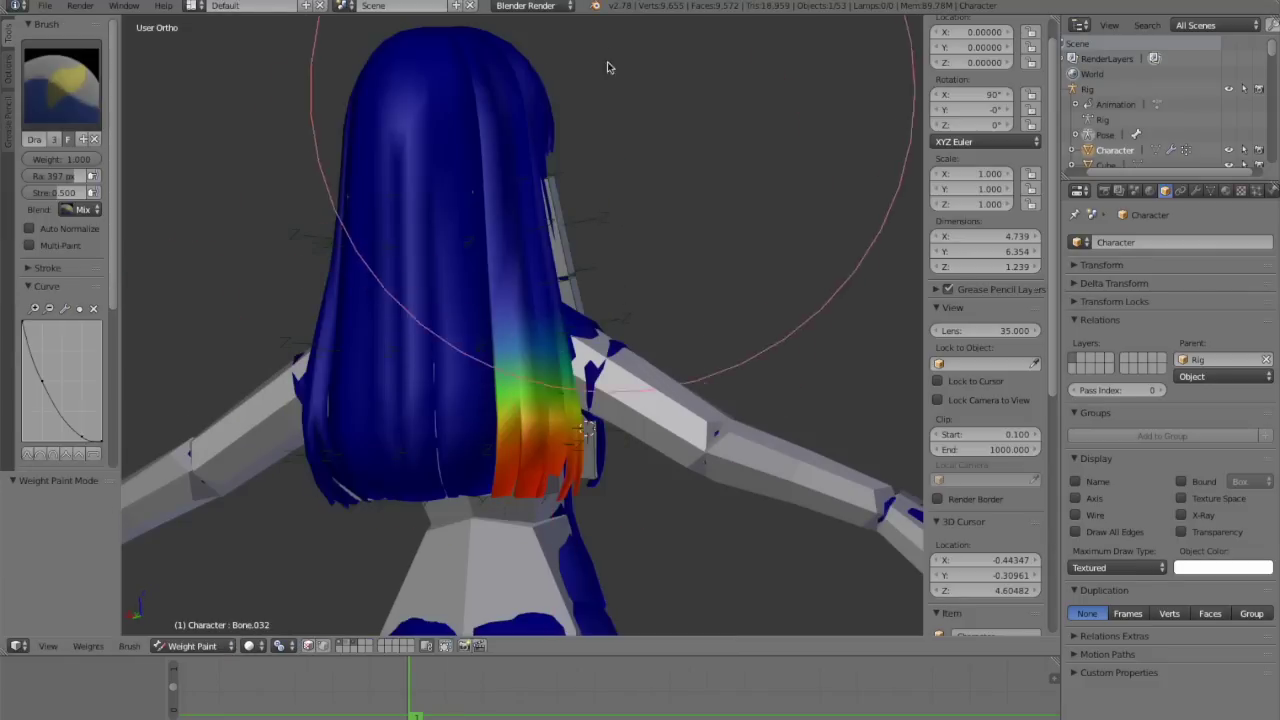
left_click(1196, 191)
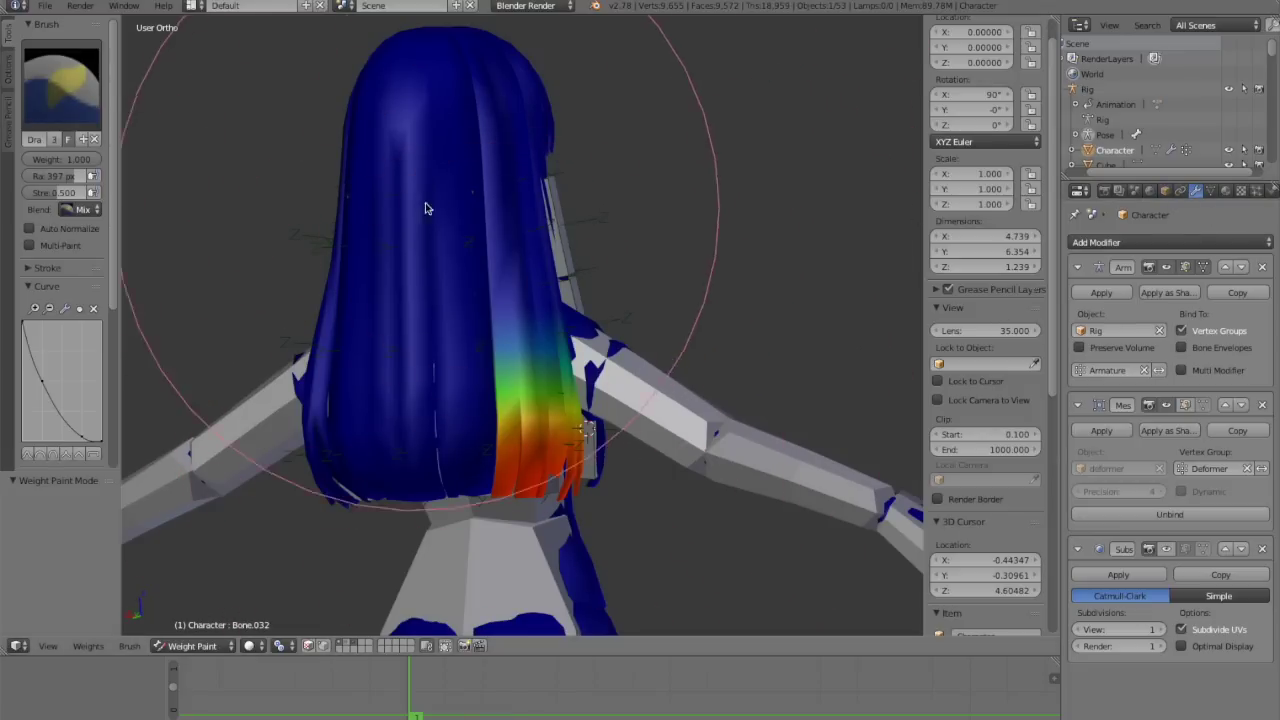
middle_click_drag(425, 208, 433, 208)
left_click(1211, 193)
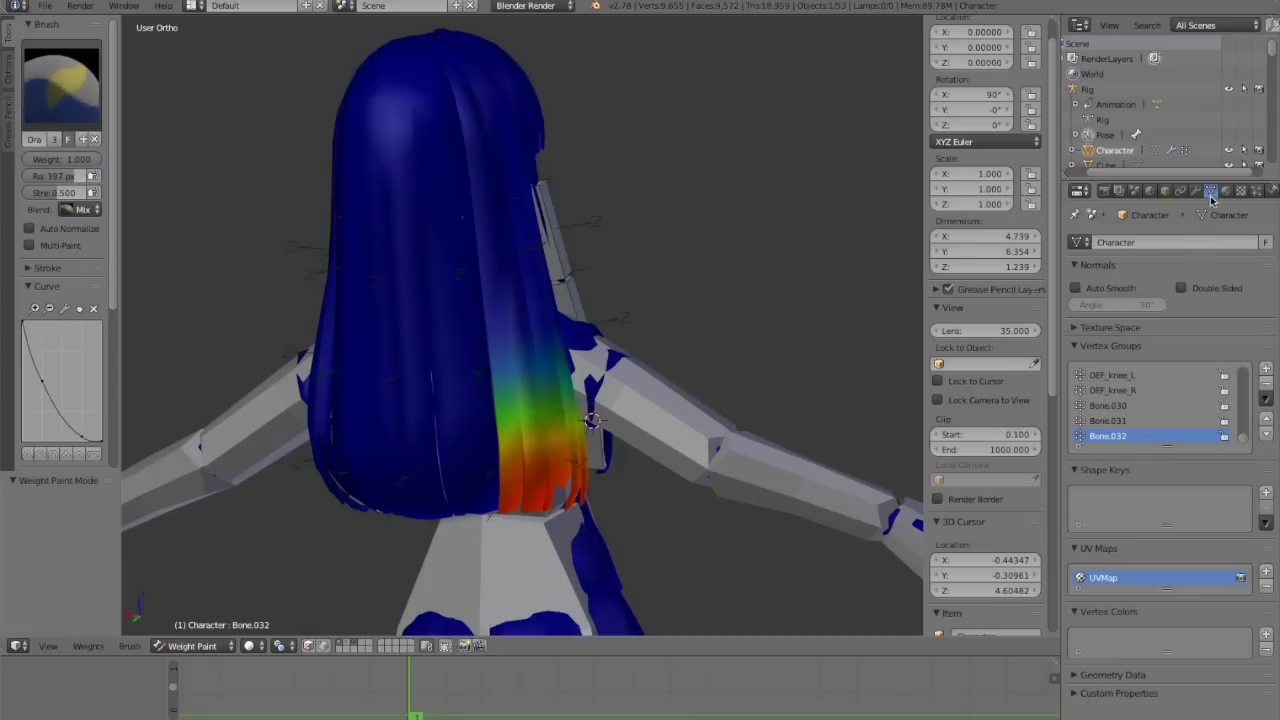
Step: Make DEF_head the active vertex group and switch the Character mesh to Edit Mode
scroll(1104, 401, "up", 5)
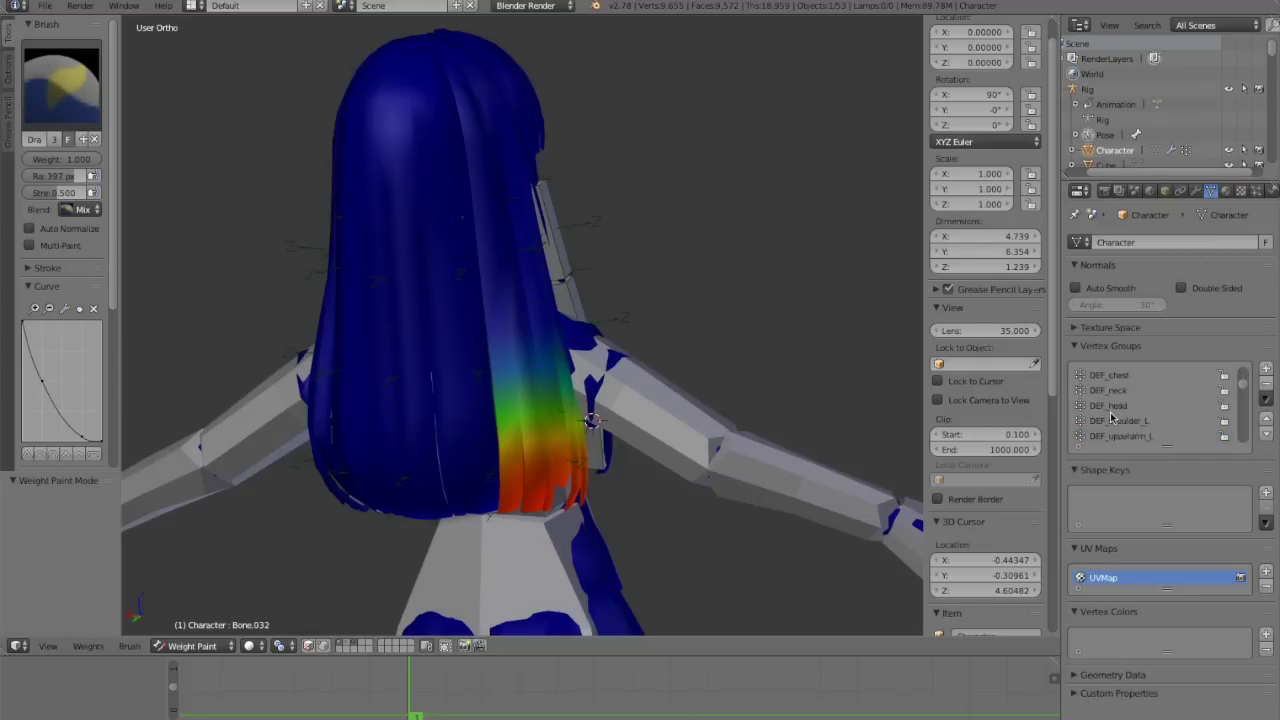
left_click(1110, 390)
key("Tab")
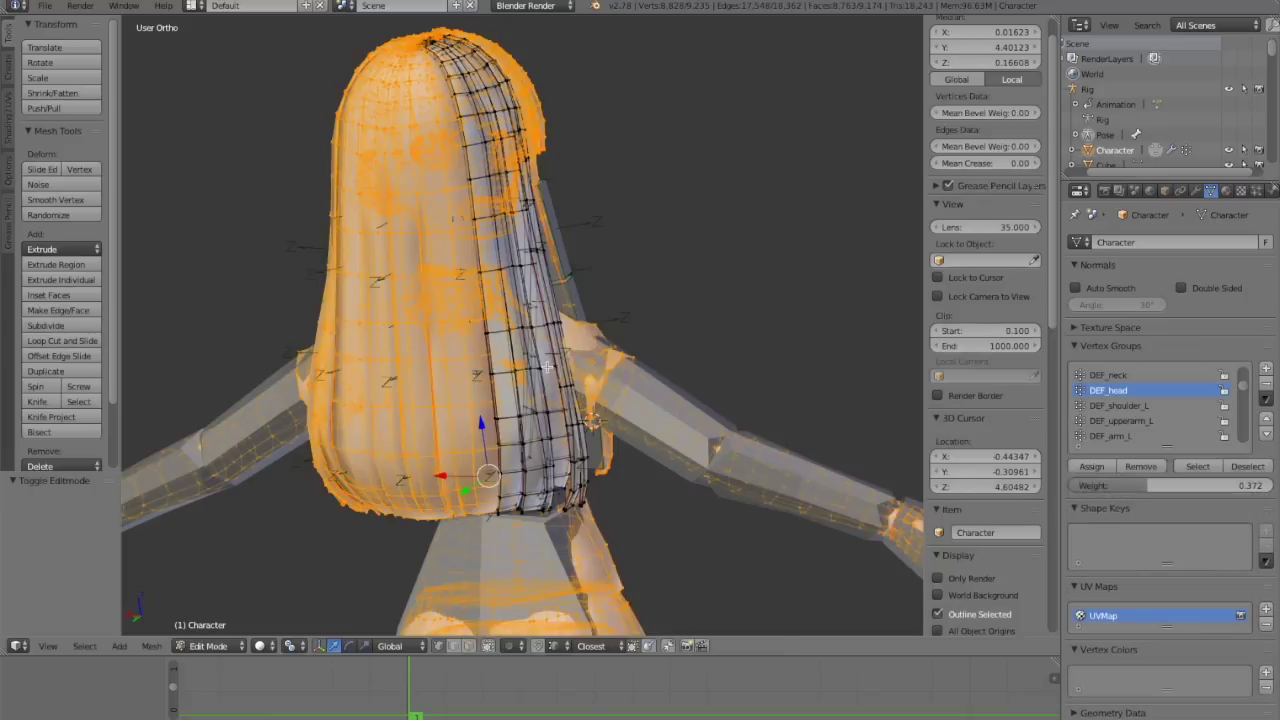
middle_click_drag(553, 367, 490, 426)
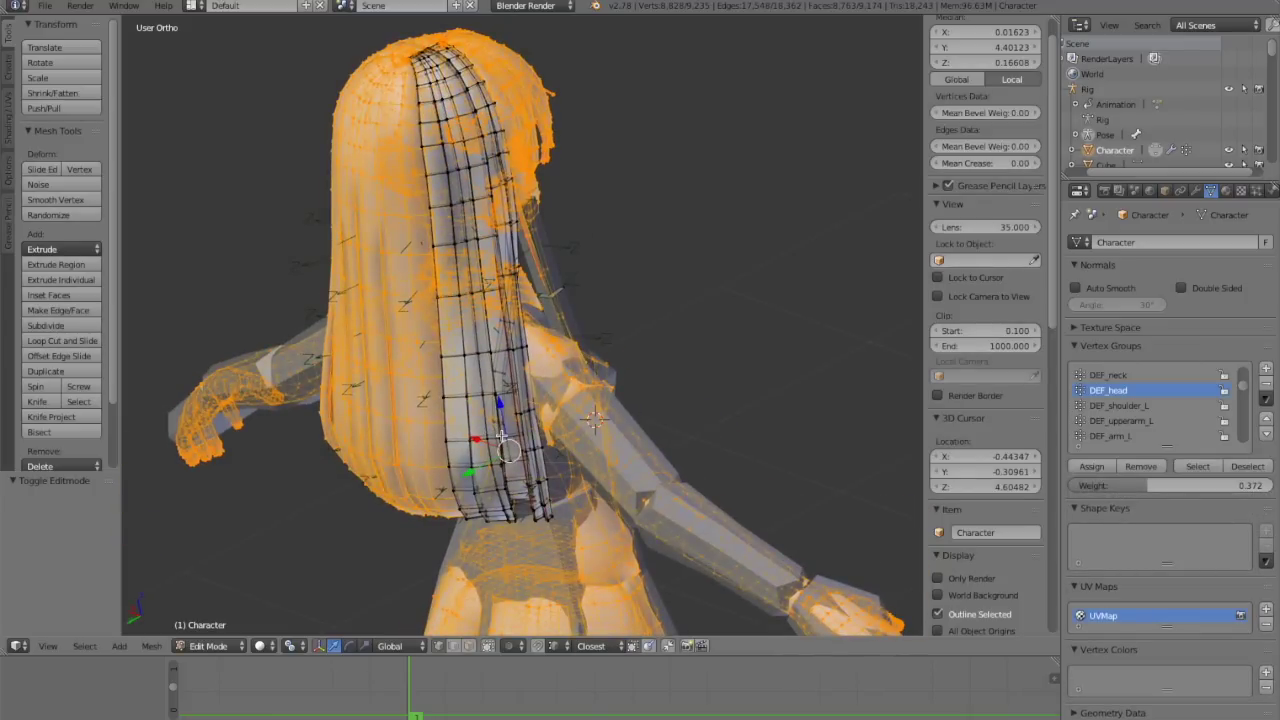
right_click(500, 412)
key("l")
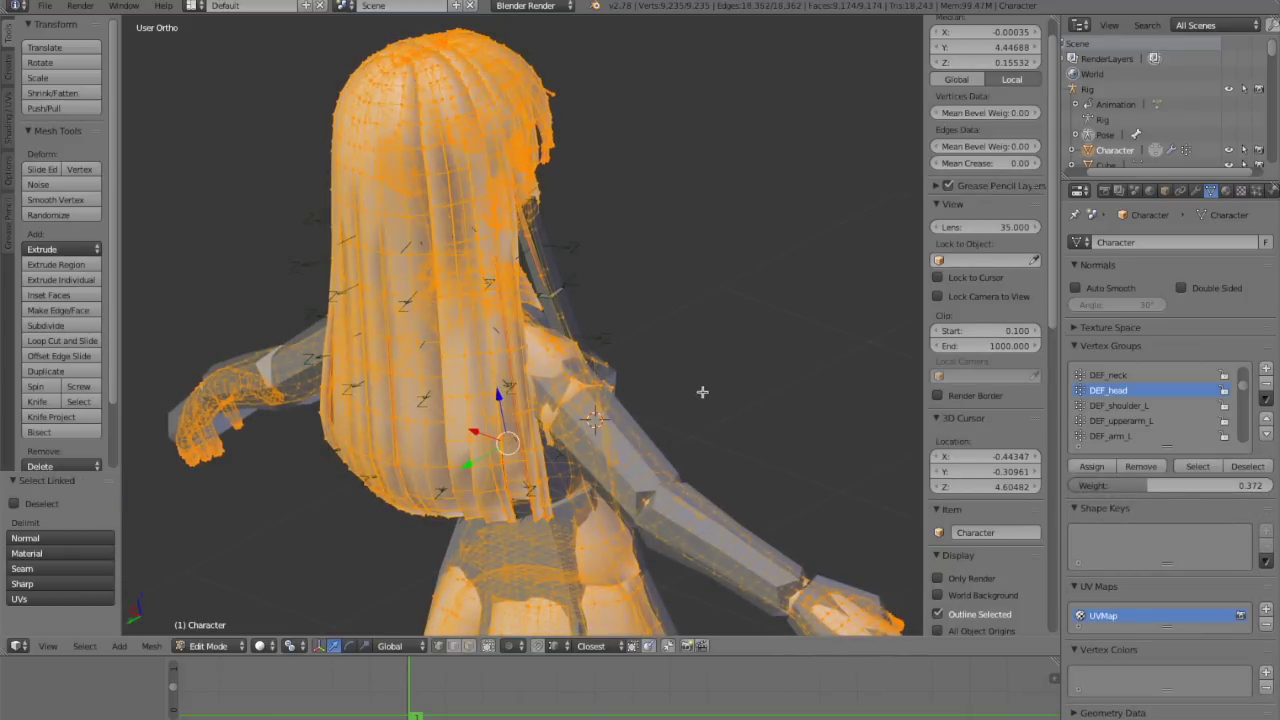
middle_click_drag(702, 392, 600, 400)
key("a")
Step: Limit selection to visible geometry and select the linked hair strands around the head, including the fringe
middle_click_drag(447, 220, 427, 271)
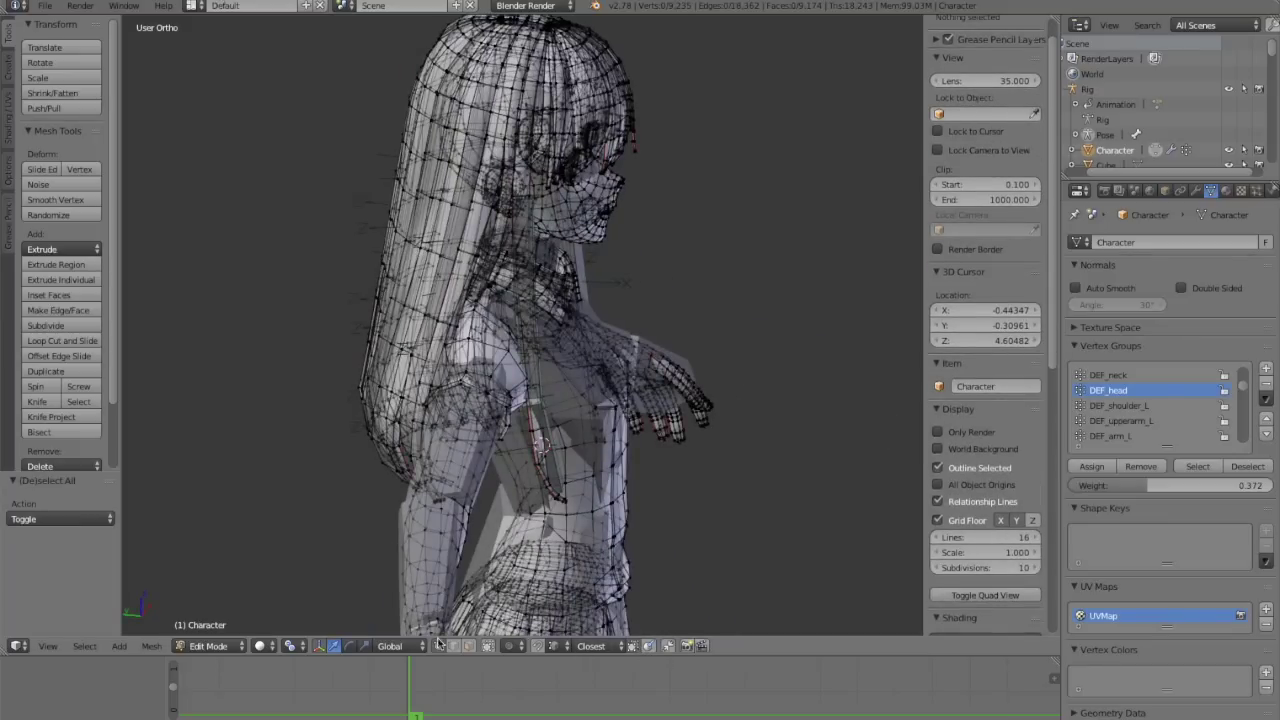
left_click(488, 645)
middle_click_drag(520, 400, 505, 320)
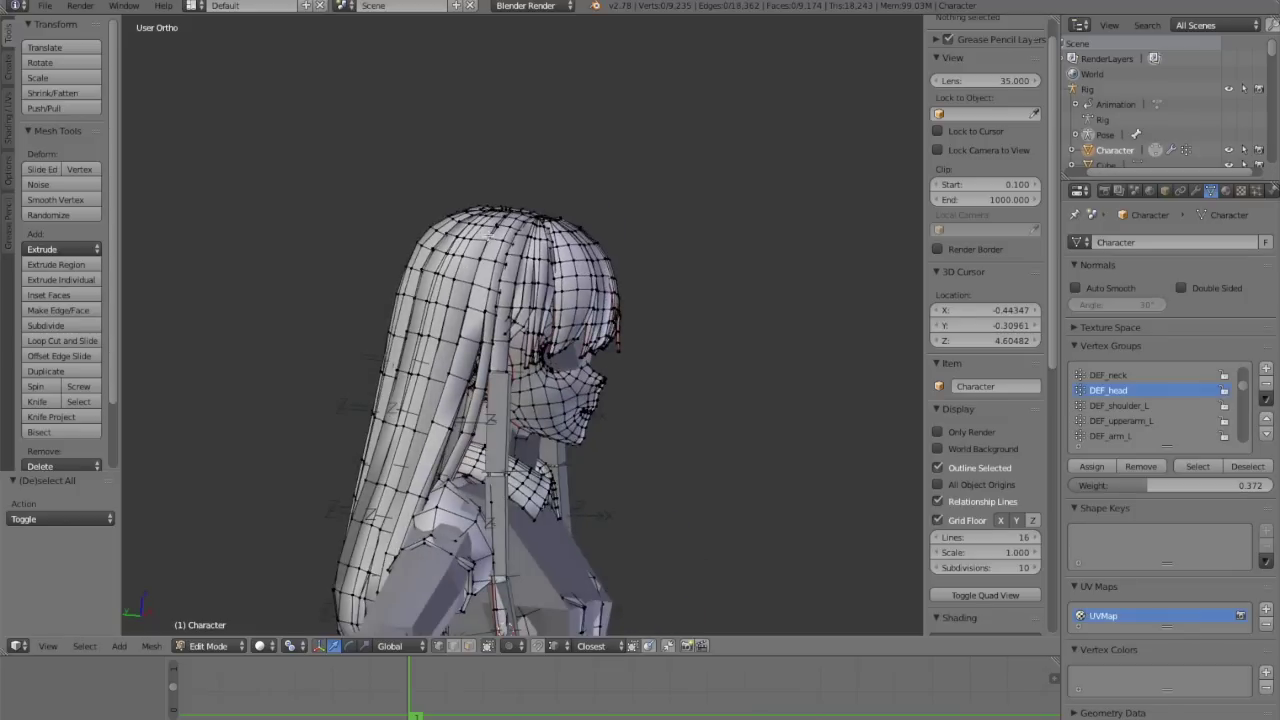
key("l")
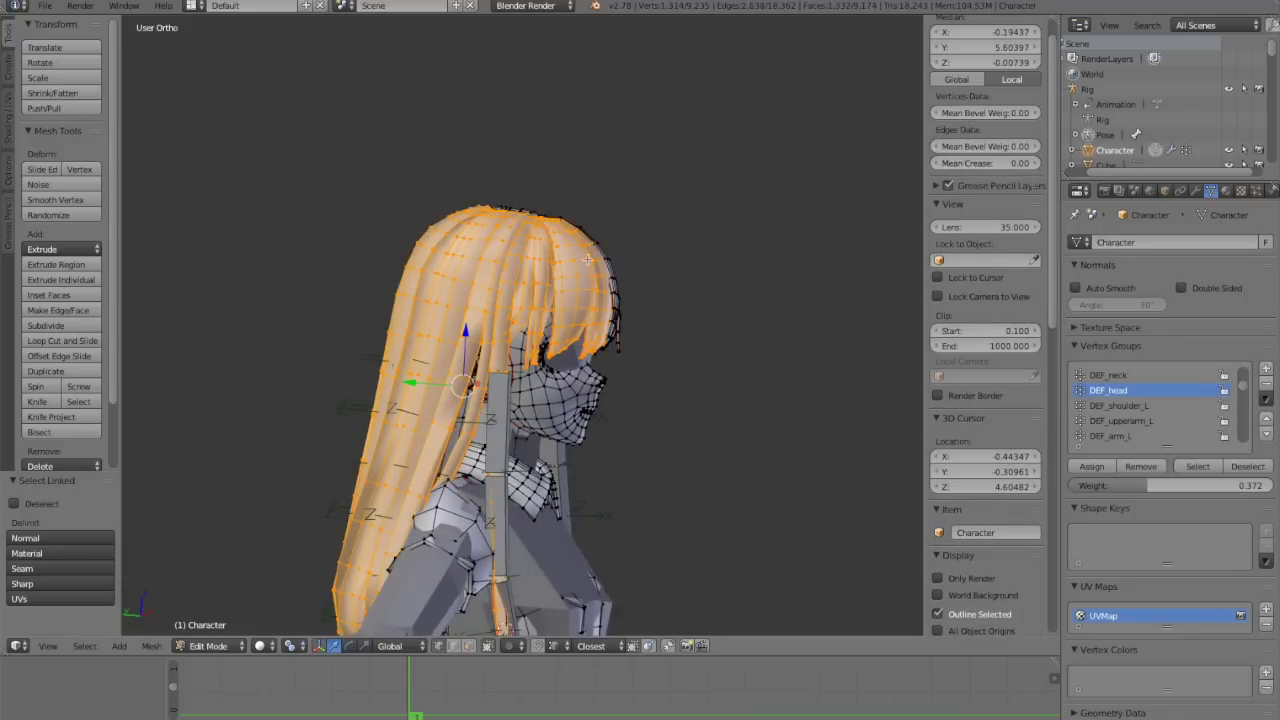
middle_click_drag(603, 262, 520, 258)
key("l")
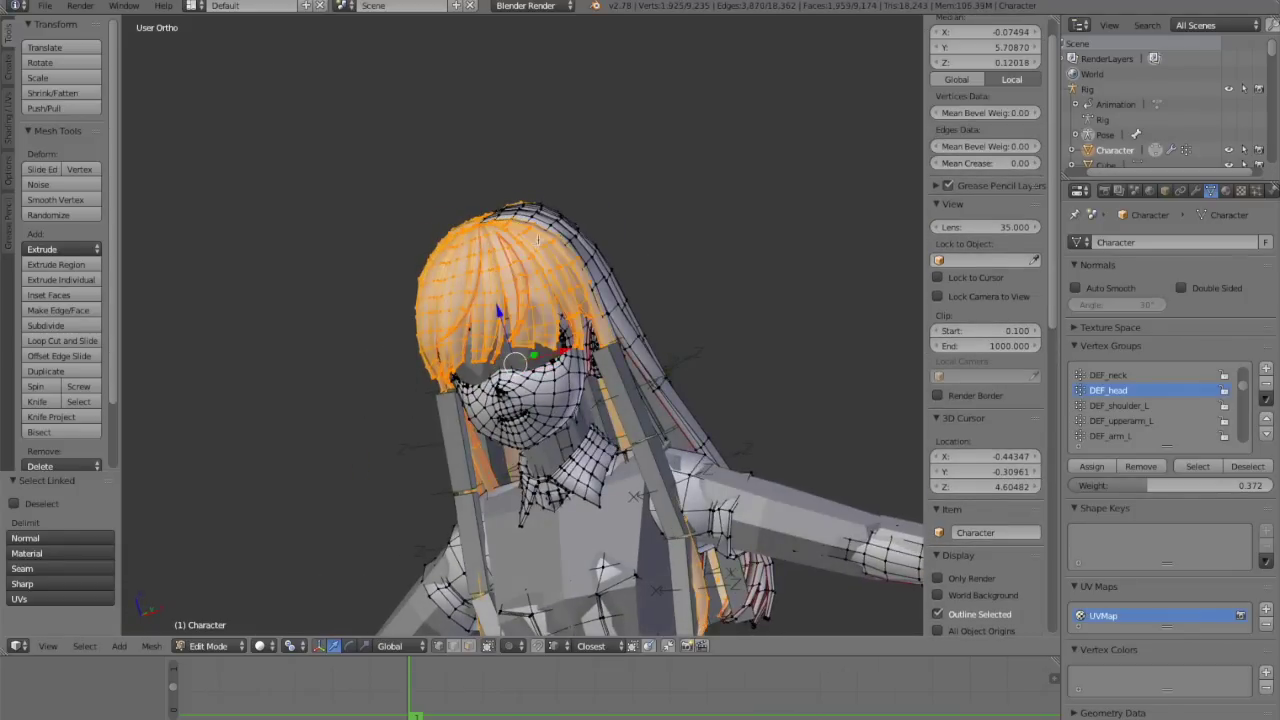
middle_click_drag(624, 297, 880, 230)
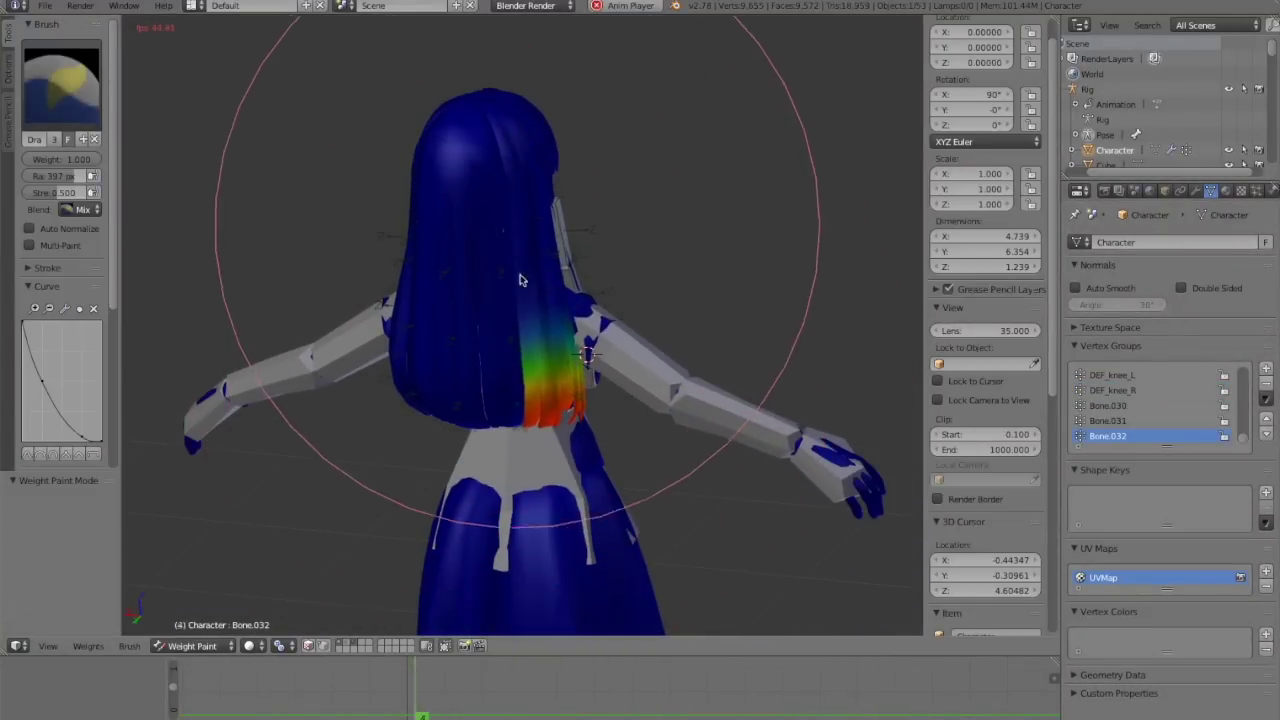
Step: Return the Character to Object Mode and examine the hair's motion from the side and back during playback
left_click(192, 645)
left_click(195, 628)
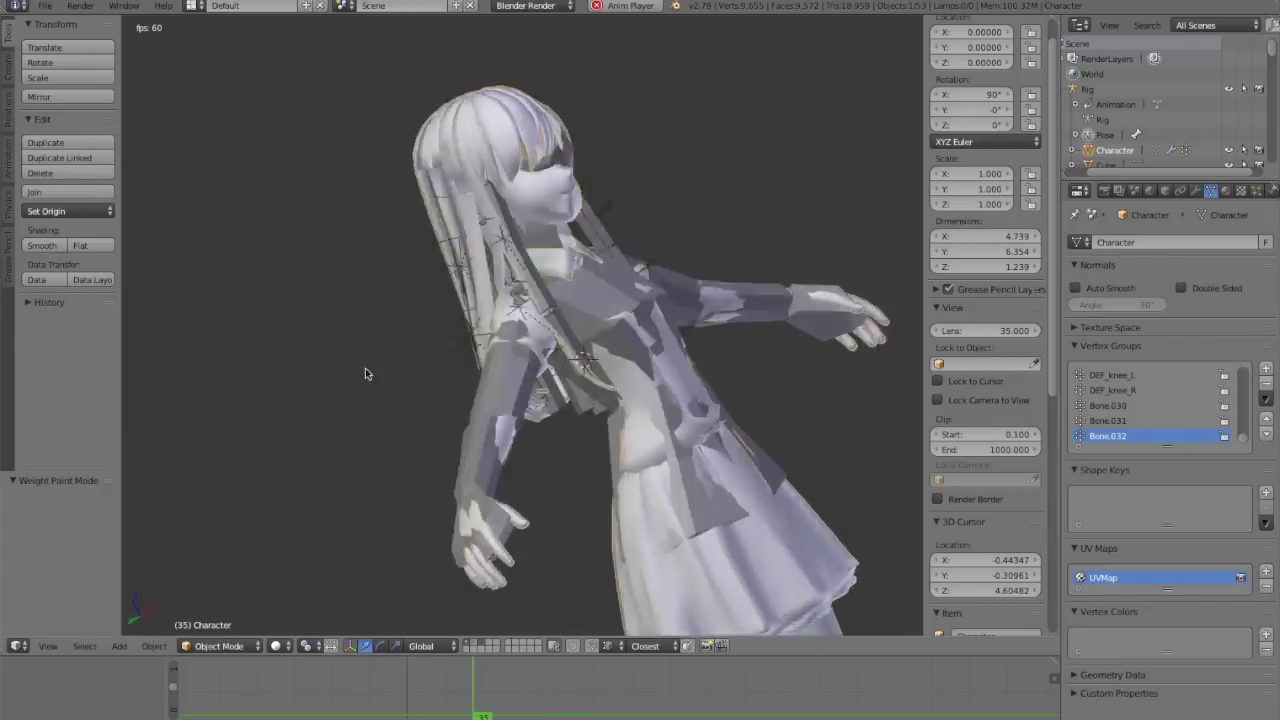
scroll(482, 240, "up", 4)
scroll(482, 240, "down", 4)
scroll(500, 240, "up", 2)
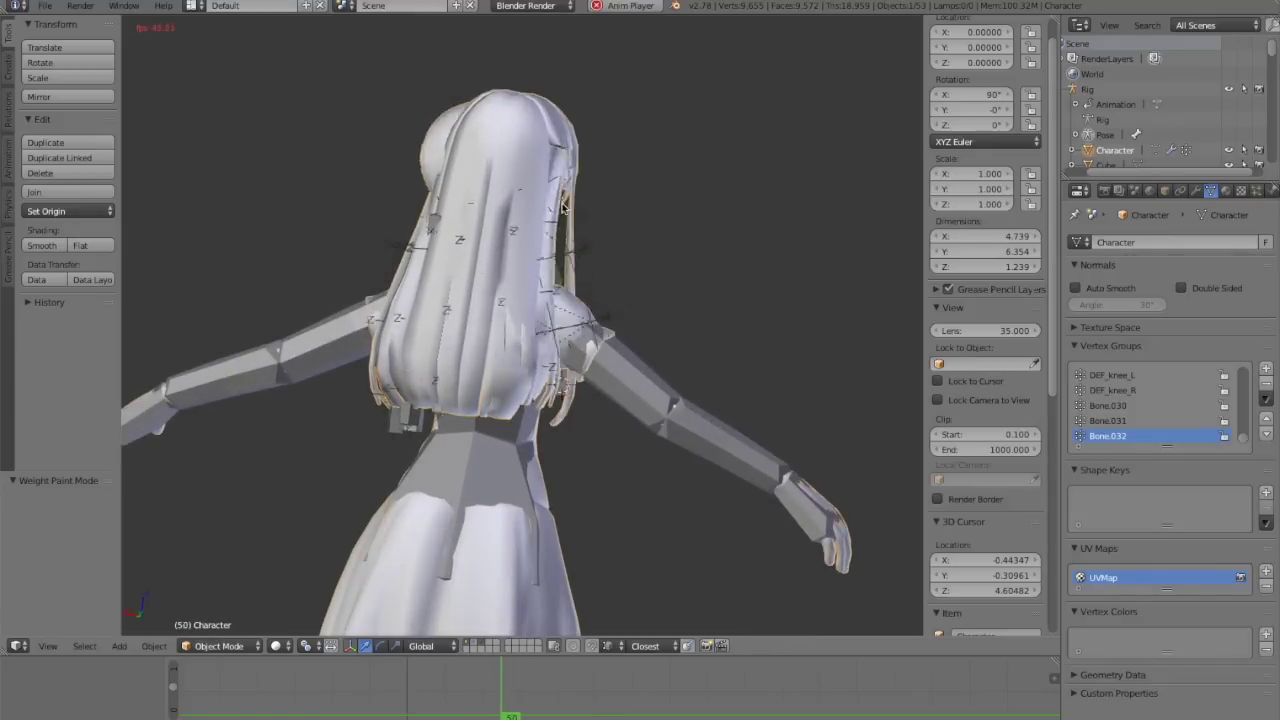
scroll(498, 350, "down", 1)
middle_click_drag(520, 288, 379, 303)
scroll(379, 303, "up", 2)
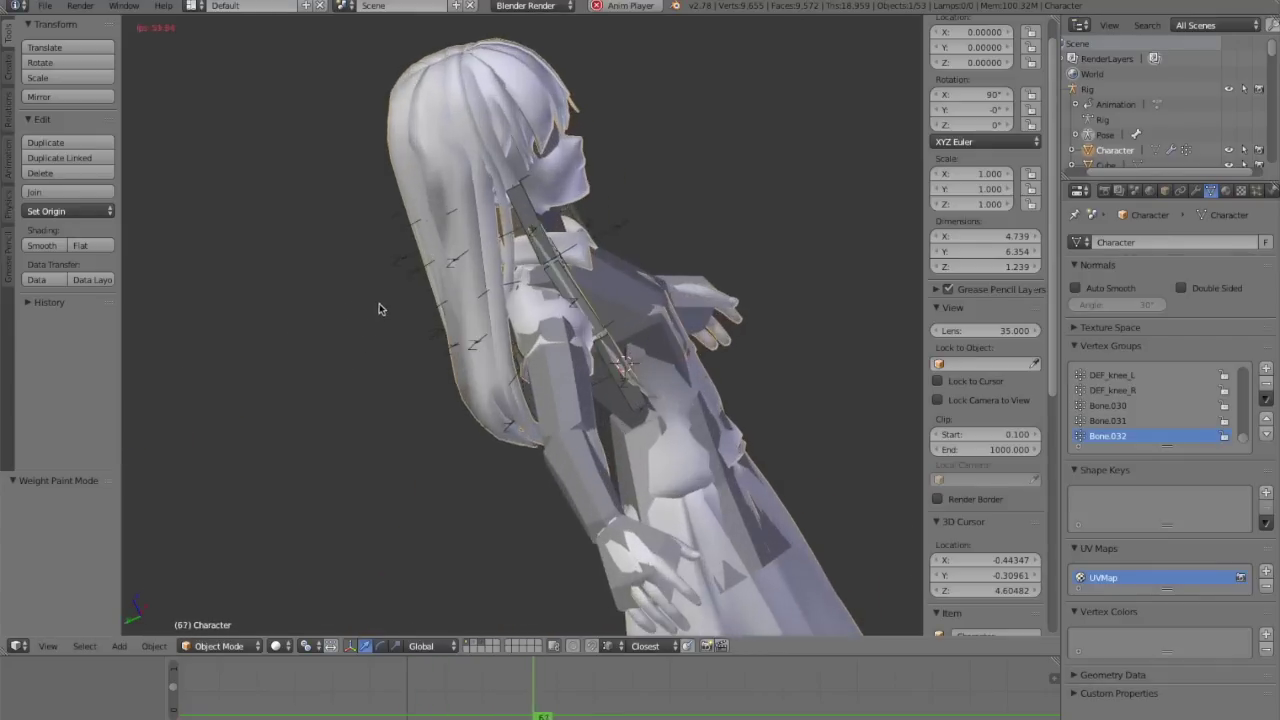
middle_click_drag(461, 241, 394, 251, "shift")
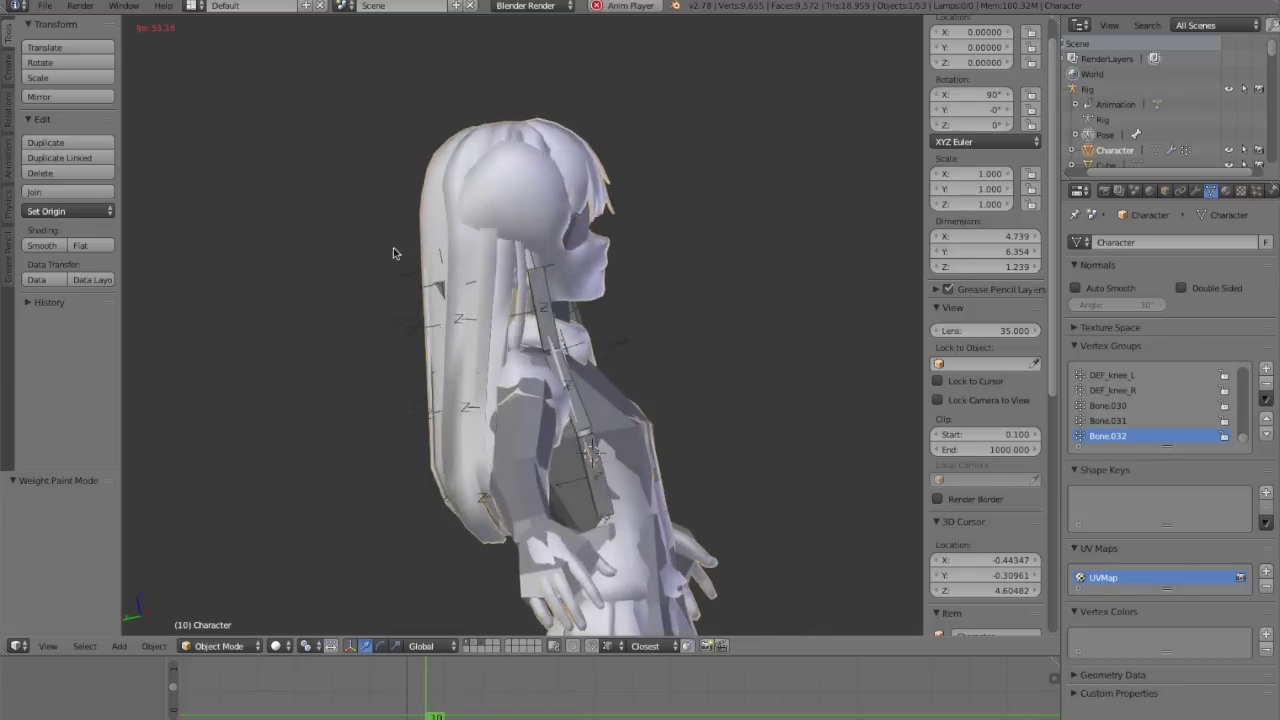
scroll(410, 220, "down", 1)
scroll(461, 420, "down", 1)
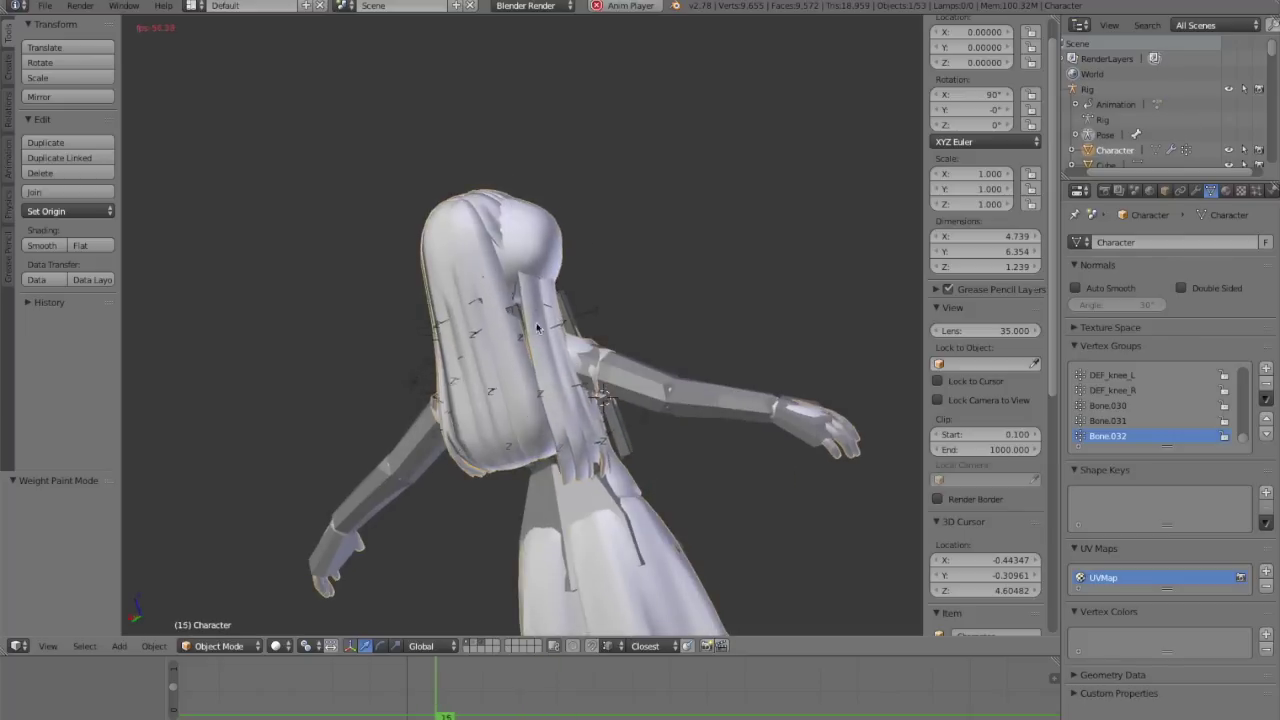
Step: Examine the moving hair from above and behind, stop playback and return to frame 1
middle_click_drag(445, 228, 484, 420)
scroll(480, 236, "up", 3)
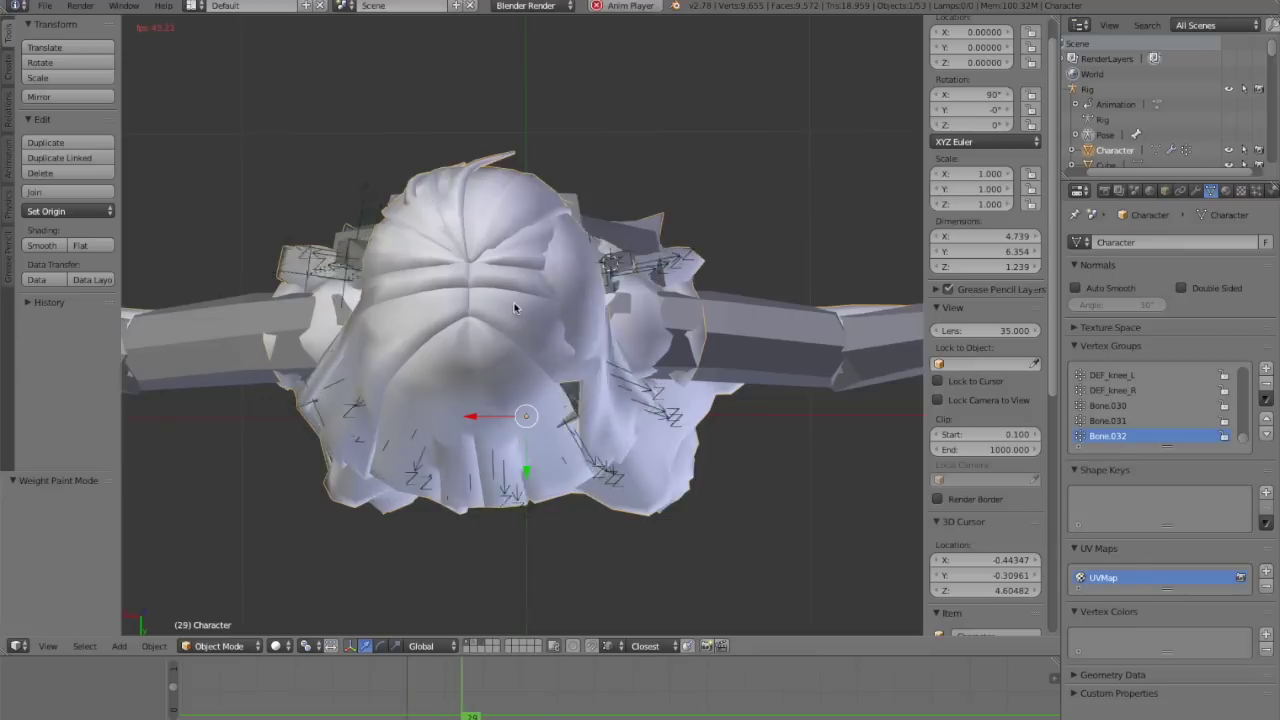
scroll(518, 308, "down", 1)
scroll(1115, 398, "up", 4)
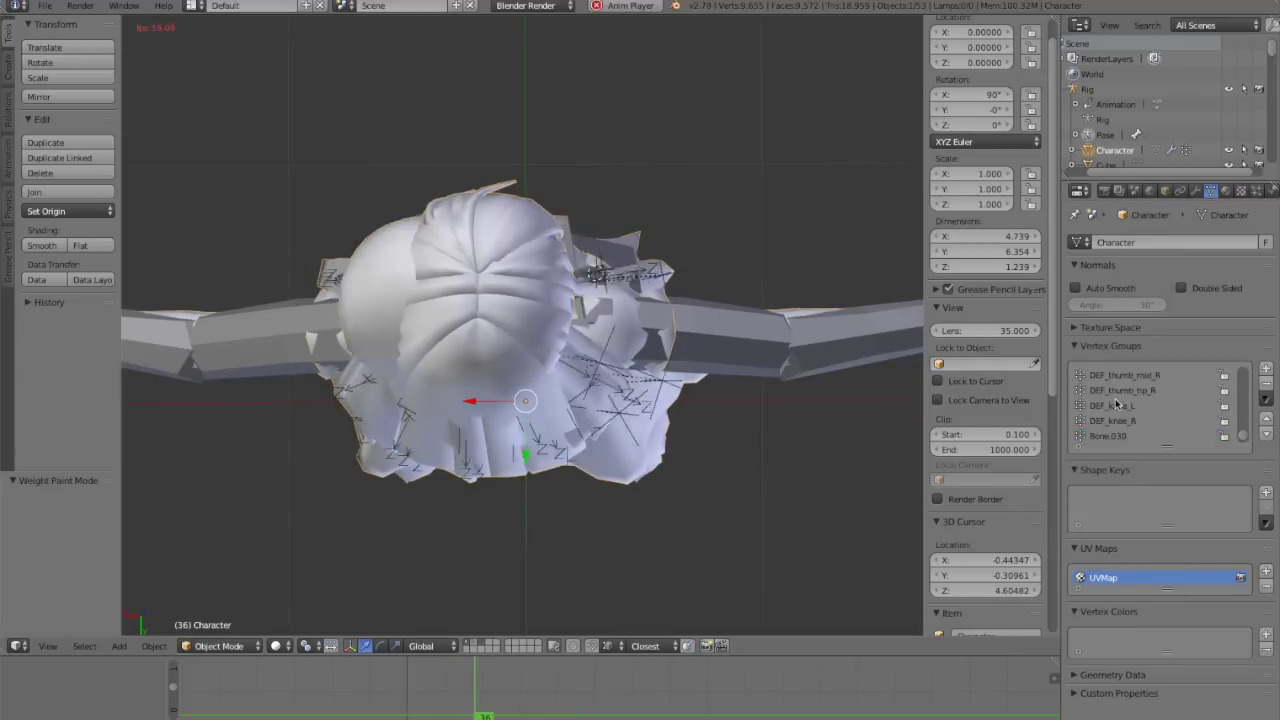
scroll(1083, 405, "down", 1)
middle_click_drag(555, 365, 453, 355)
scroll(500, 348, "up", 1)
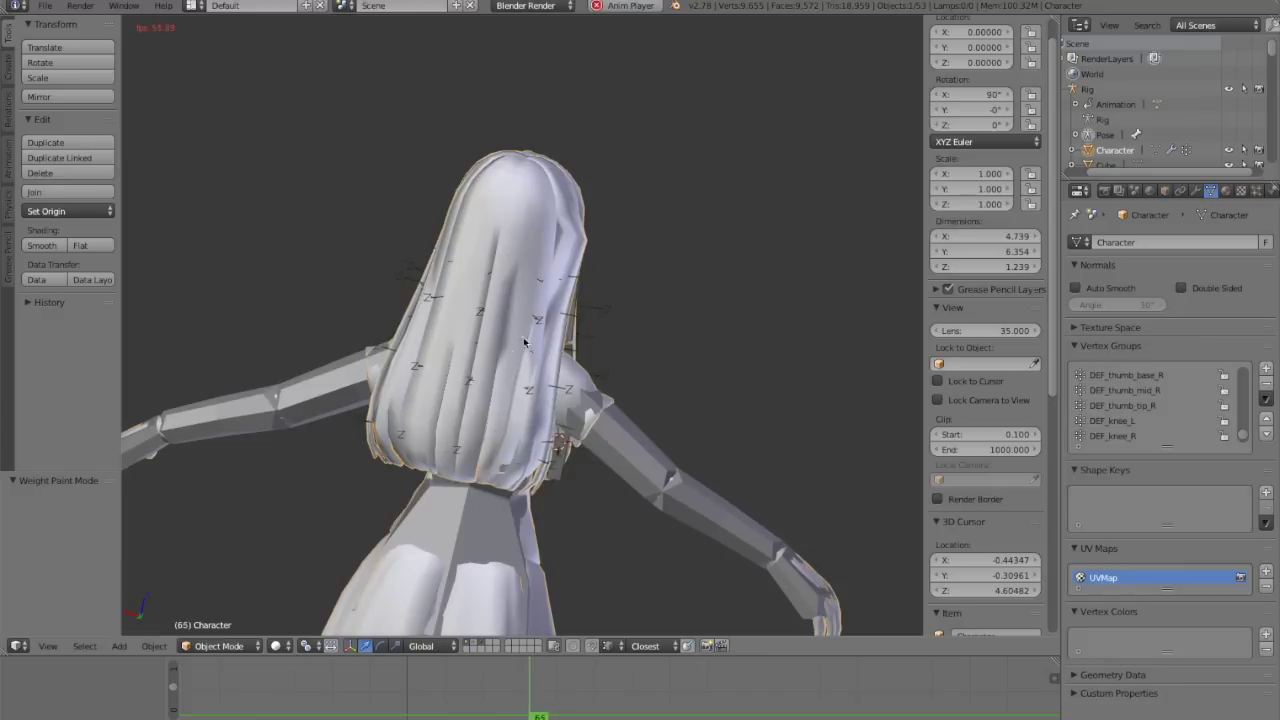
key("alt+a")
key("shift+Left")
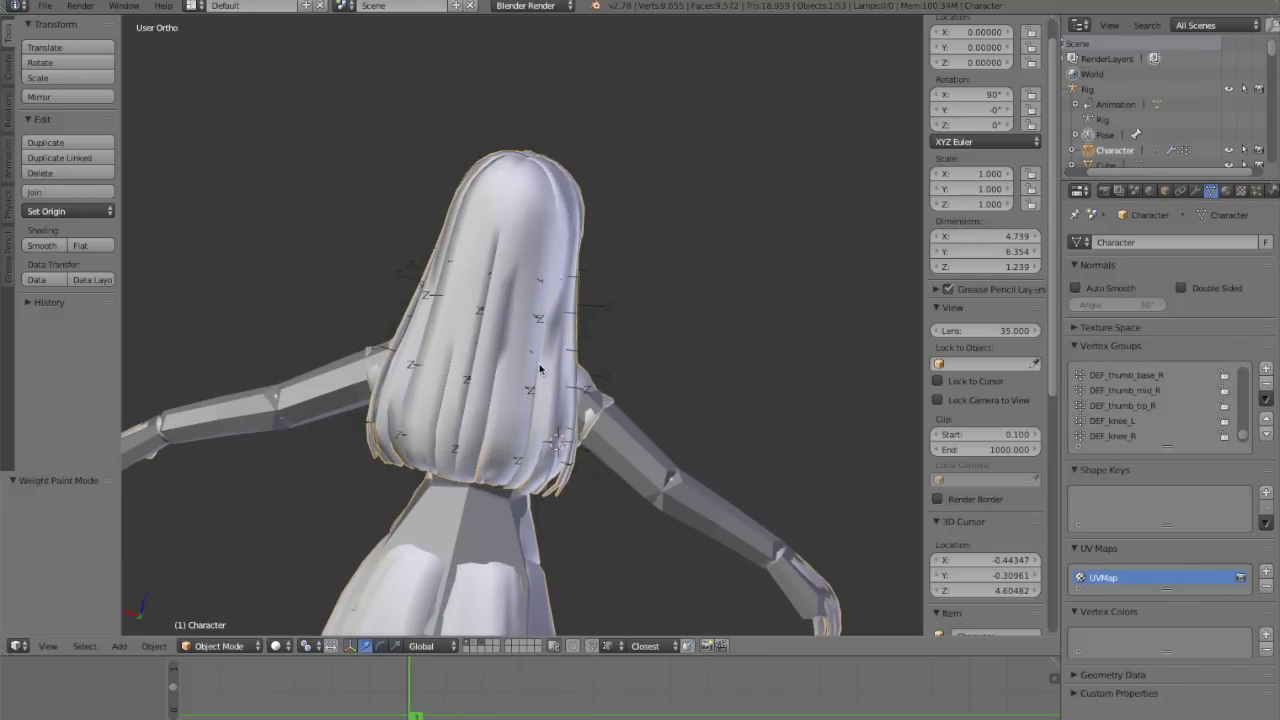
Step: Show only layers 2 and 3, and compare the hair bones with the physics cubes from behind
key("shift+2")
key("shift+3")
middle_click_drag(482, 326, 471, 409)
scroll(459, 423, "up", 2)
scroll(471, 409, "up", 1)
key("ctrl+KP_1")
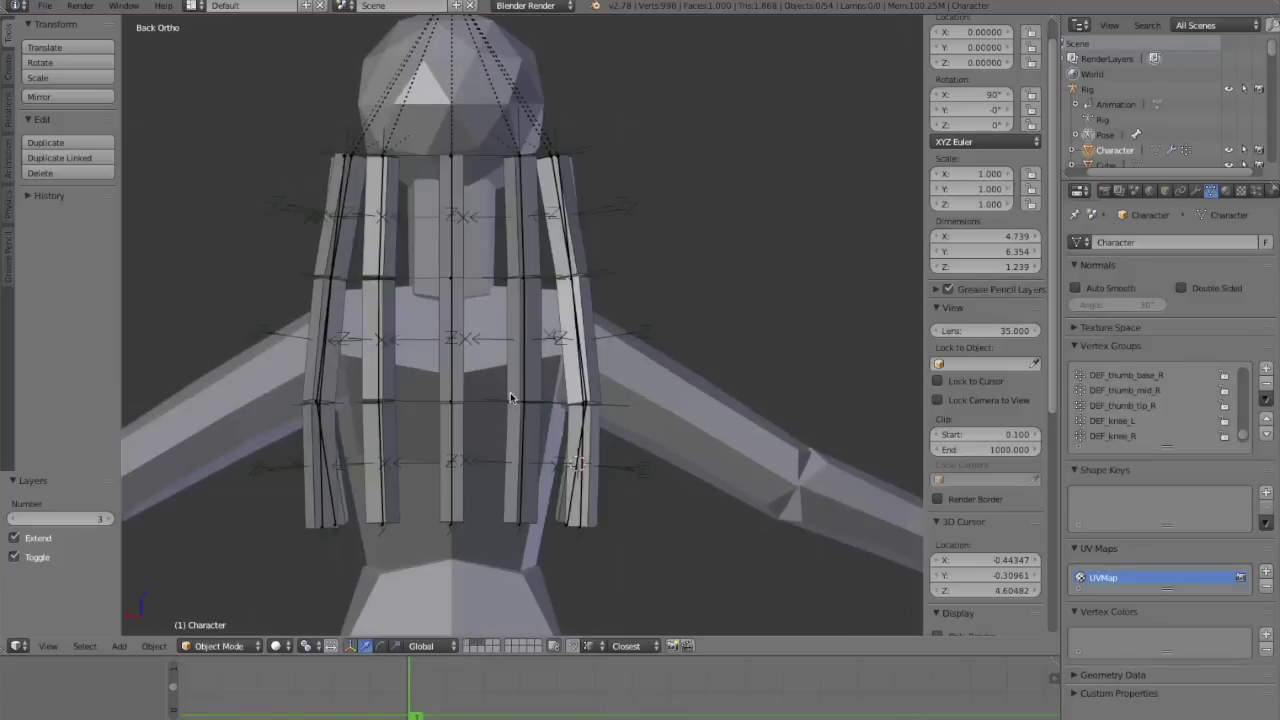
middle_click_drag(535, 380, 477, 450)
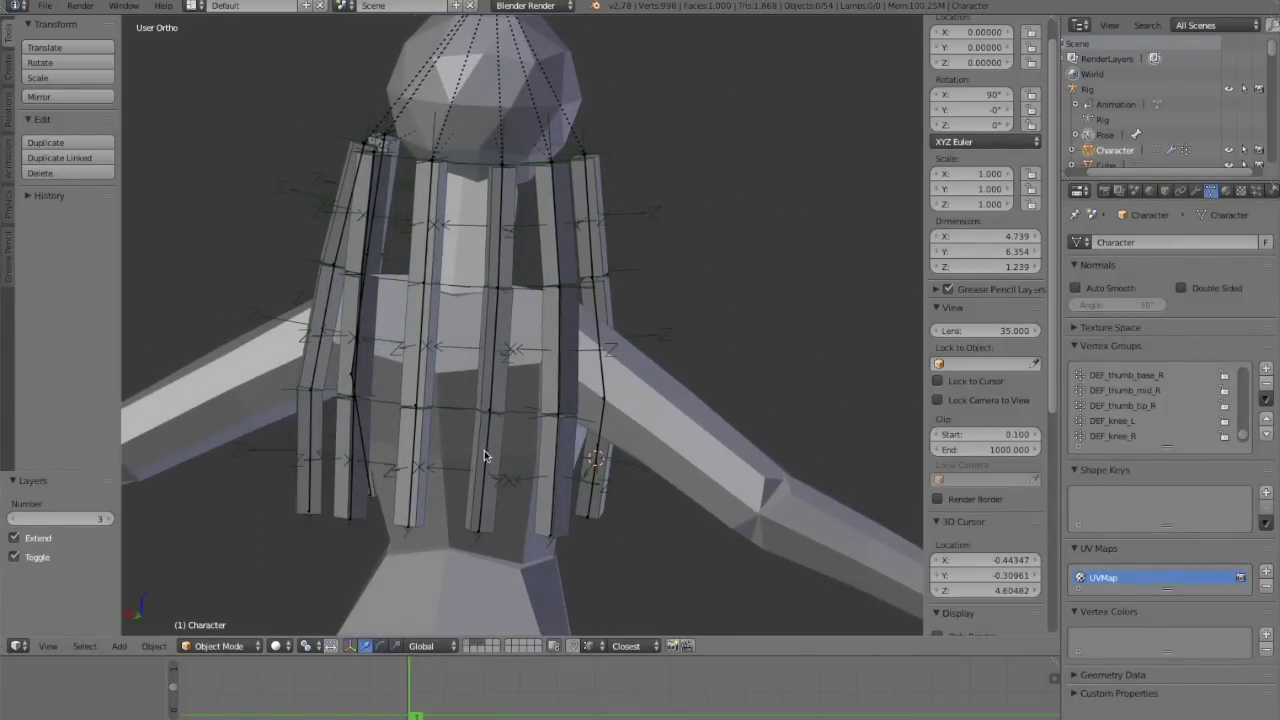
Step: Show the Character on layer 1, hide layer 3, and enter Weight Paint mode with Bone.029 selected
key("shift+1")
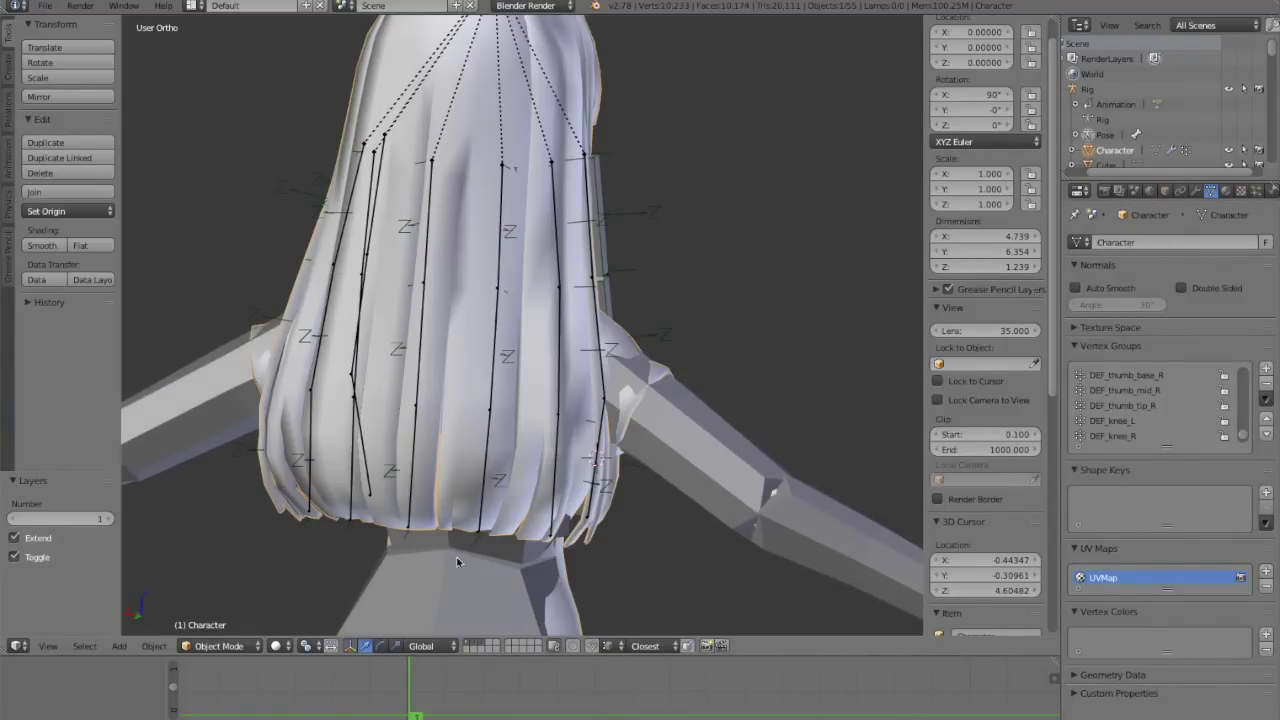
key("3")
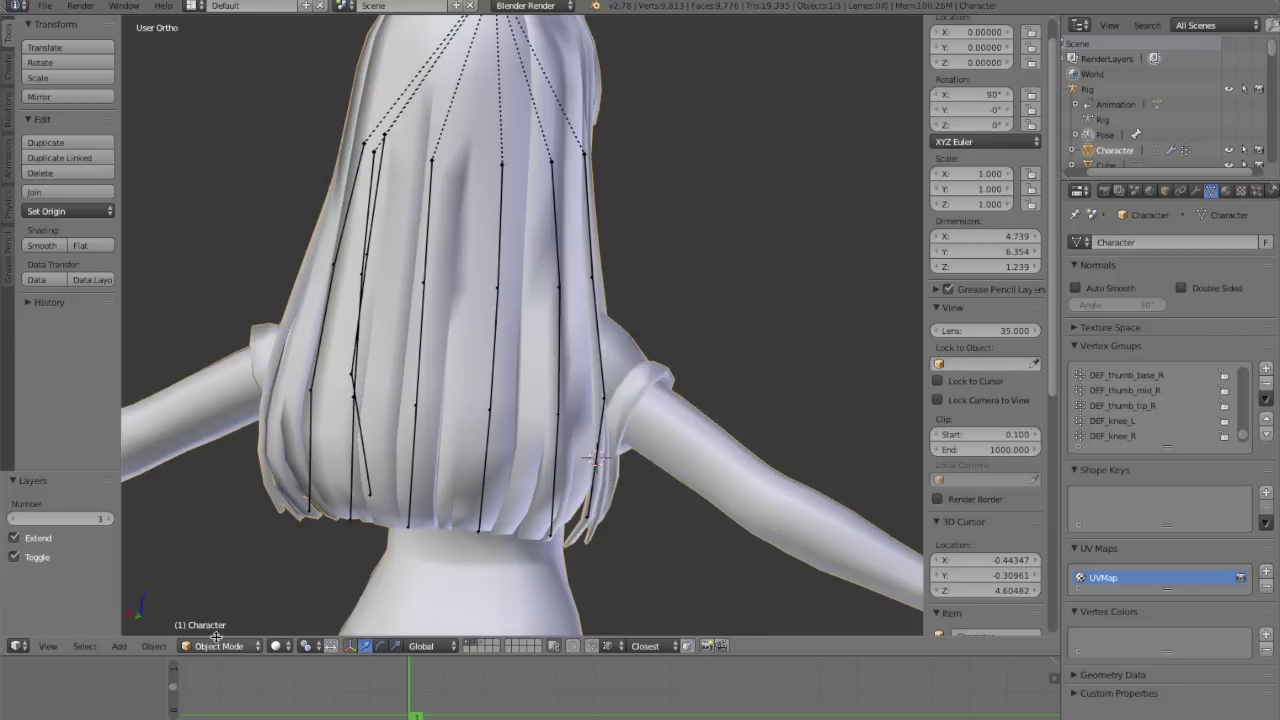
left_click(233, 565)
right_click(487, 467)
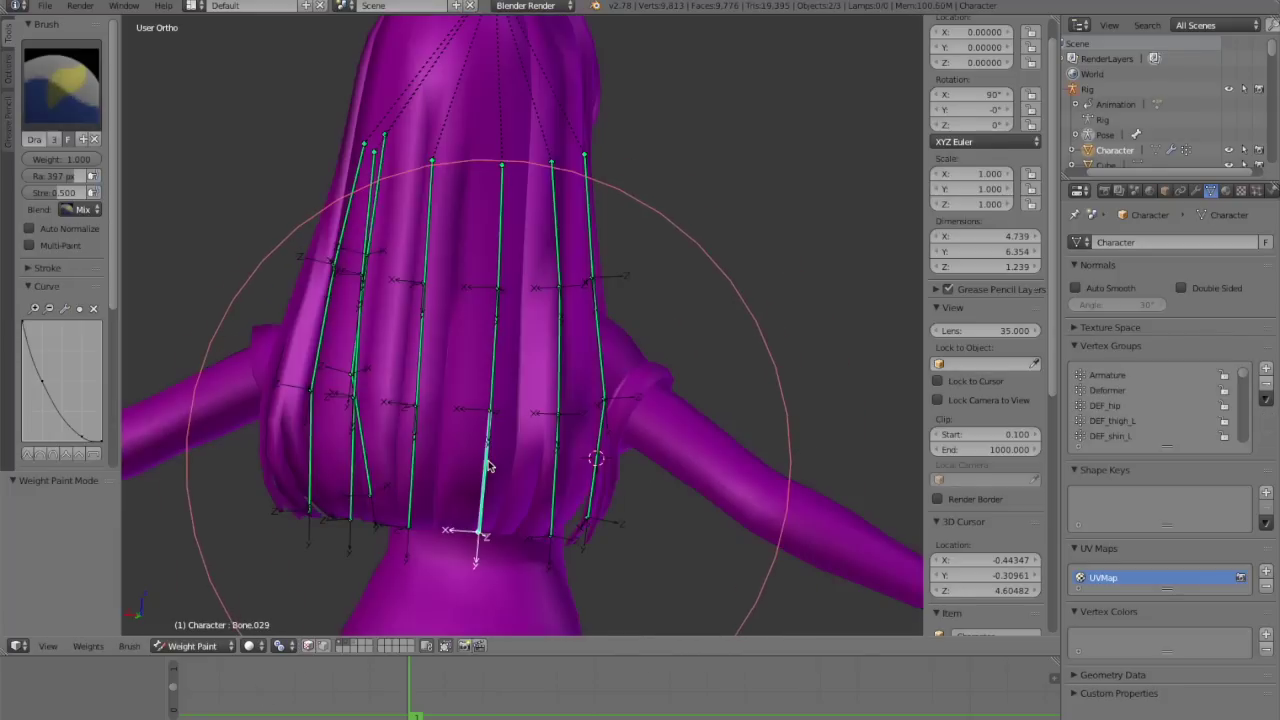
Step: Switch the Character mesh to Edit Mode and select only the linked geometry of the central back hair section
key("Tab")
middle_click_drag(487, 465, 496, 510)
key("a")
key("l")
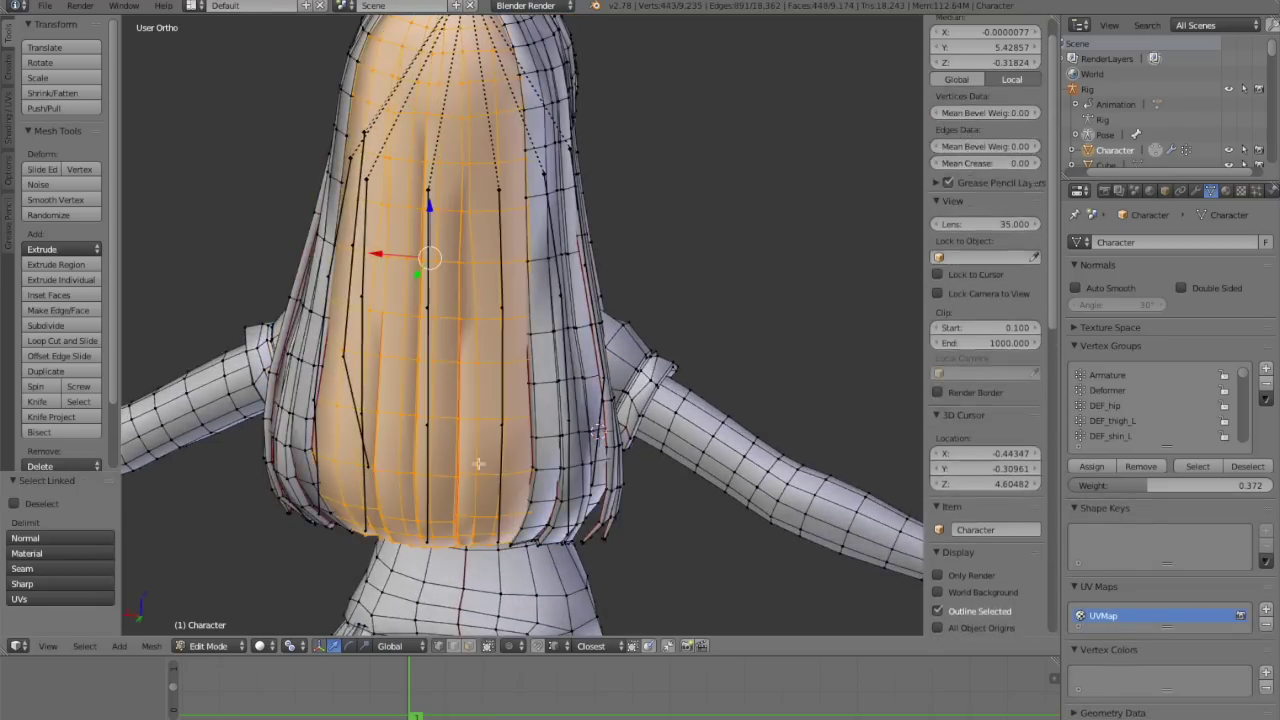
Step: Select an edge loop along the central back hair strand and extend it through the vertices near the crown
scroll(478, 332, "up", 4)
middle_click_drag(436, 335, 483, 528, "shift")
middle_click_drag(483, 400, 420, 432)
middle_click_drag(394, 327, 508, 370, "shift")
right_click(461, 382, "alt")
key("z")
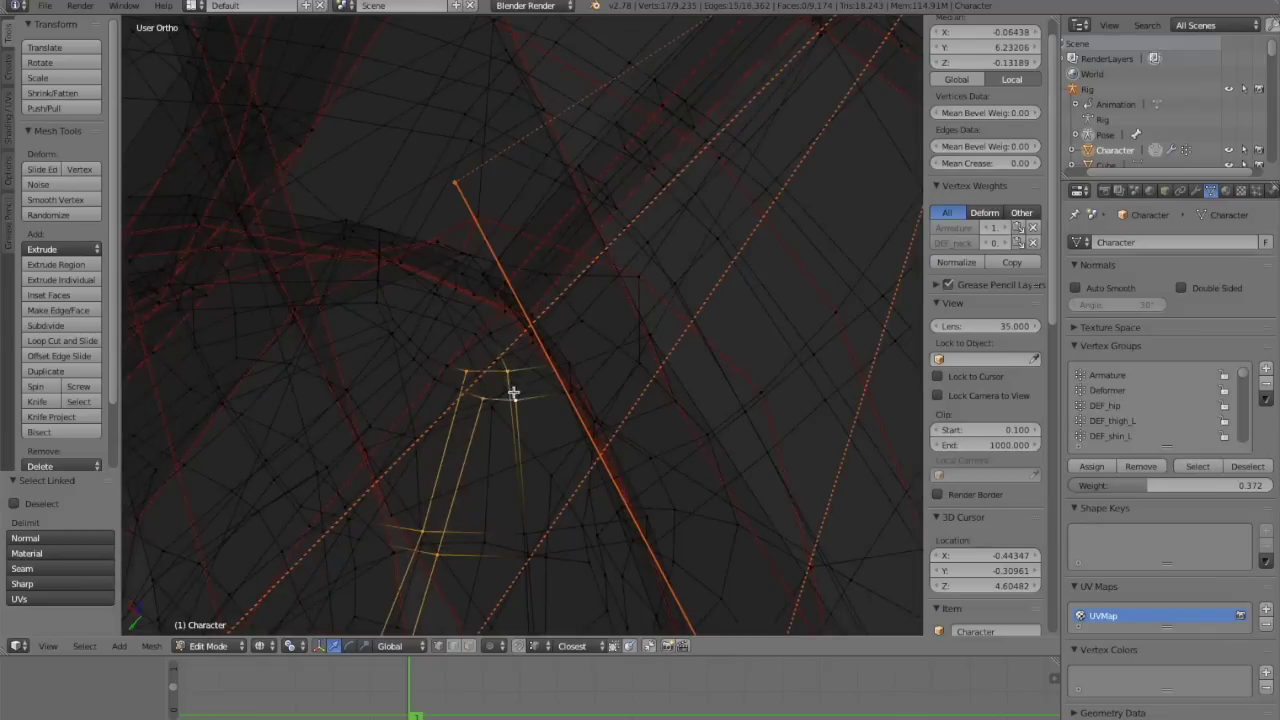
middle_click_drag(507, 447, 515, 435)
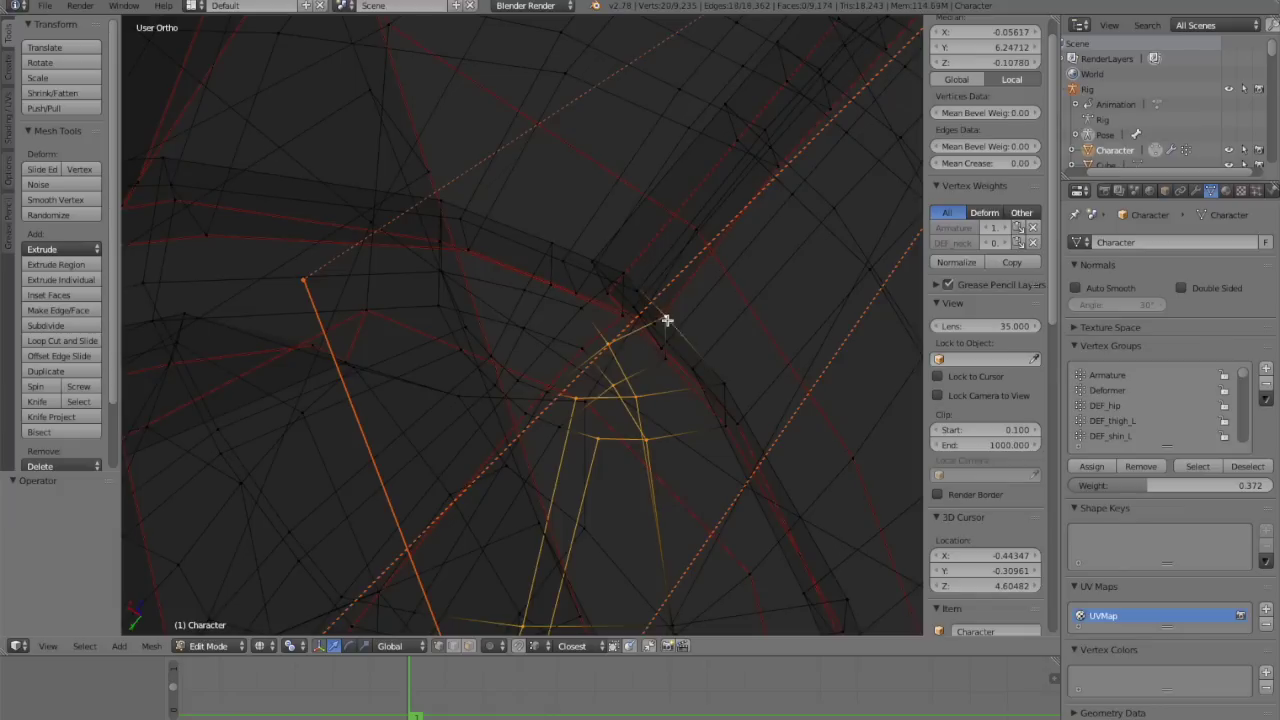
scroll(640, 398, "down", 10)
middle_click_drag(566, 474, 515, 415)
scroll(499, 390, "up", 3)
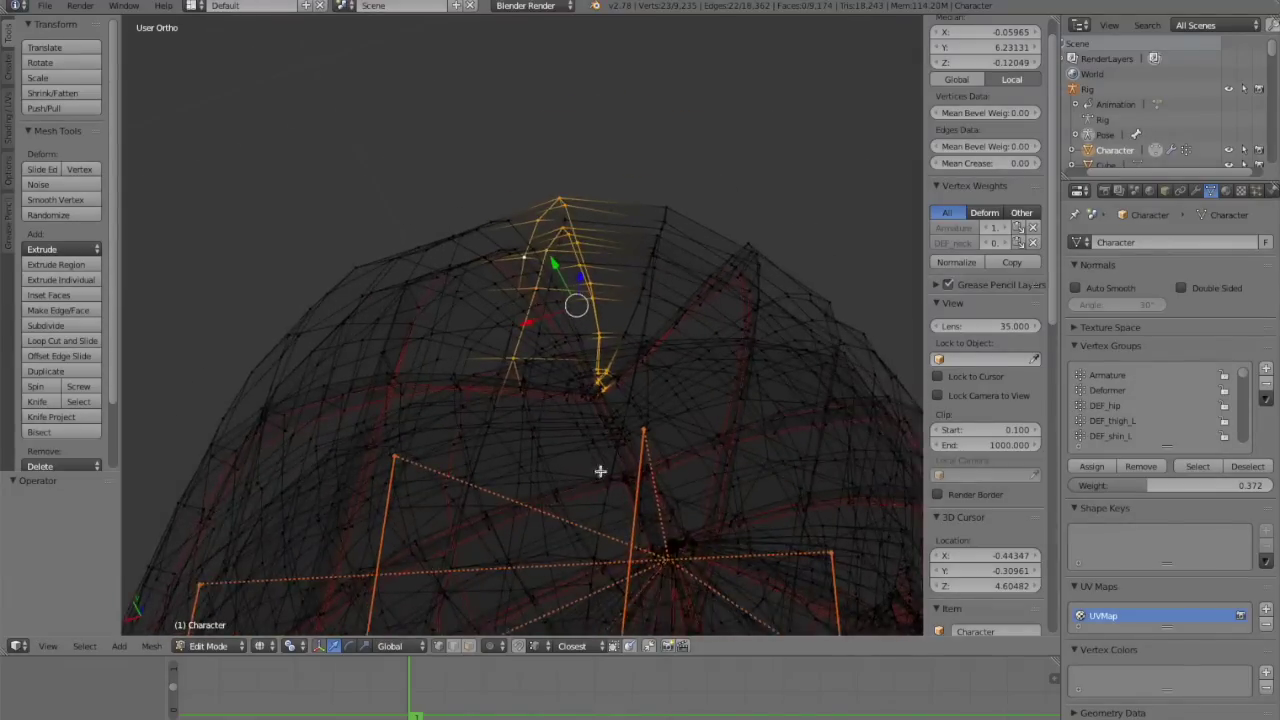
Step: Extend the strand's boundary selection vertex by vertex from the top of the head down its side edge
middle_click_drag(600, 471, 441, 253)
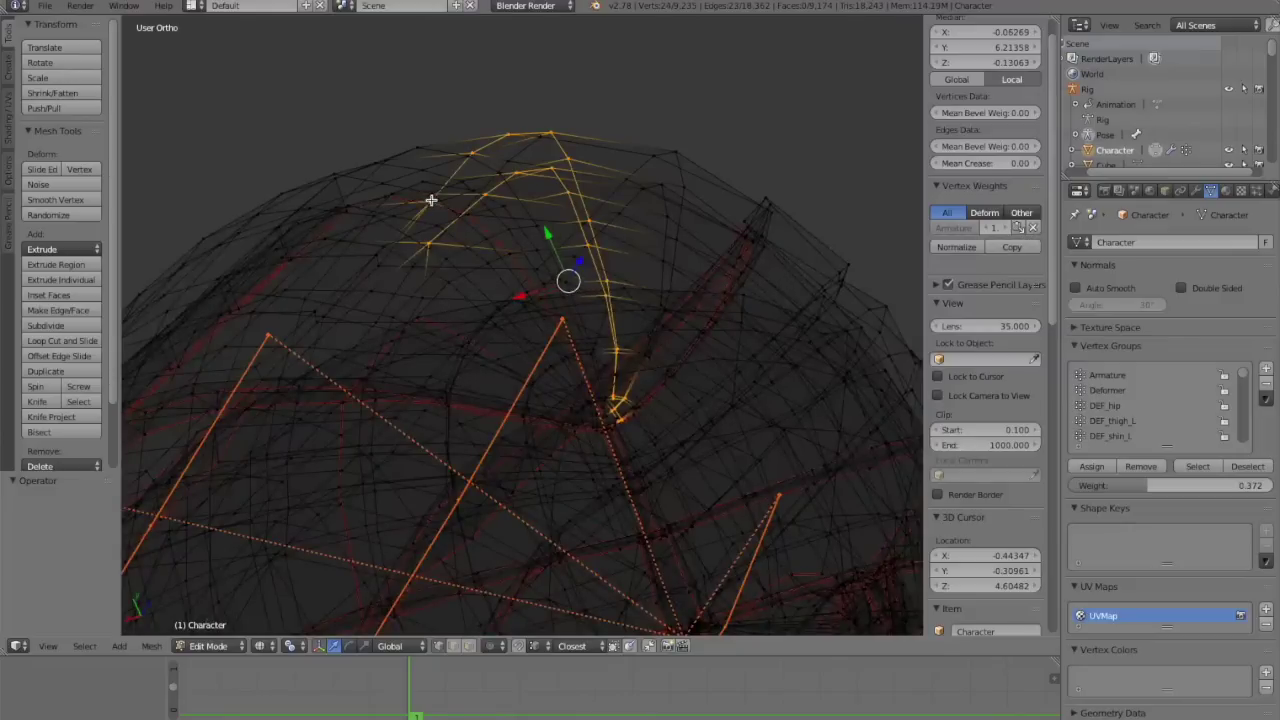
scroll(381, 256, "up", 1, "shift")
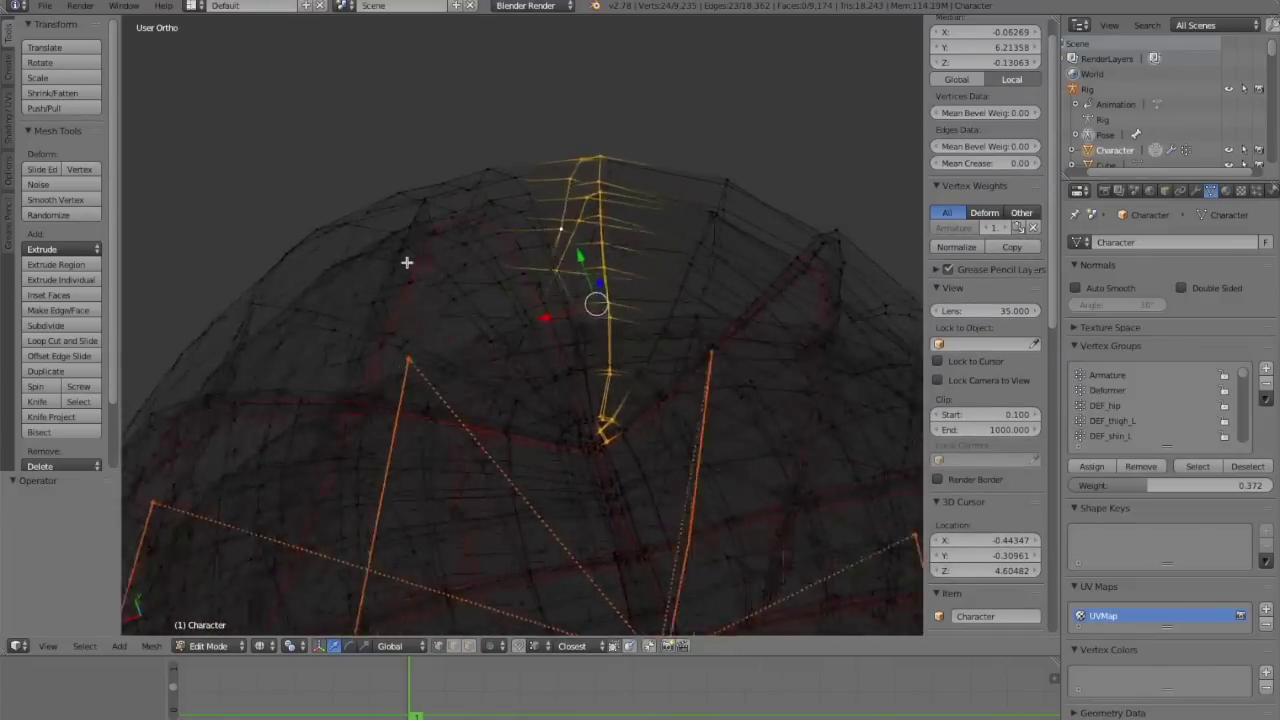
middle_click_drag(407, 262, 404, 247)
scroll(566, 150, "up", 1)
middle_click_drag(559, 180, 548, 261, "shift")
scroll(541, 270, "up", 4)
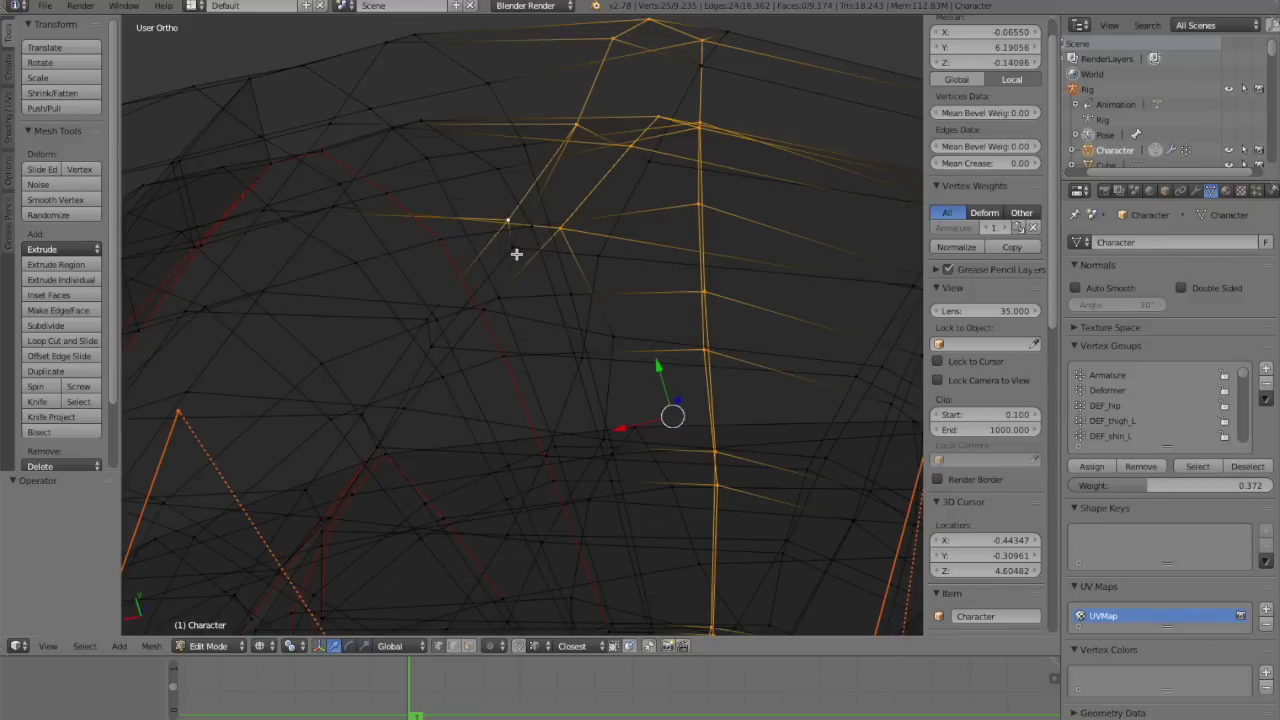
middle_click_drag(439, 345, 474, 343)
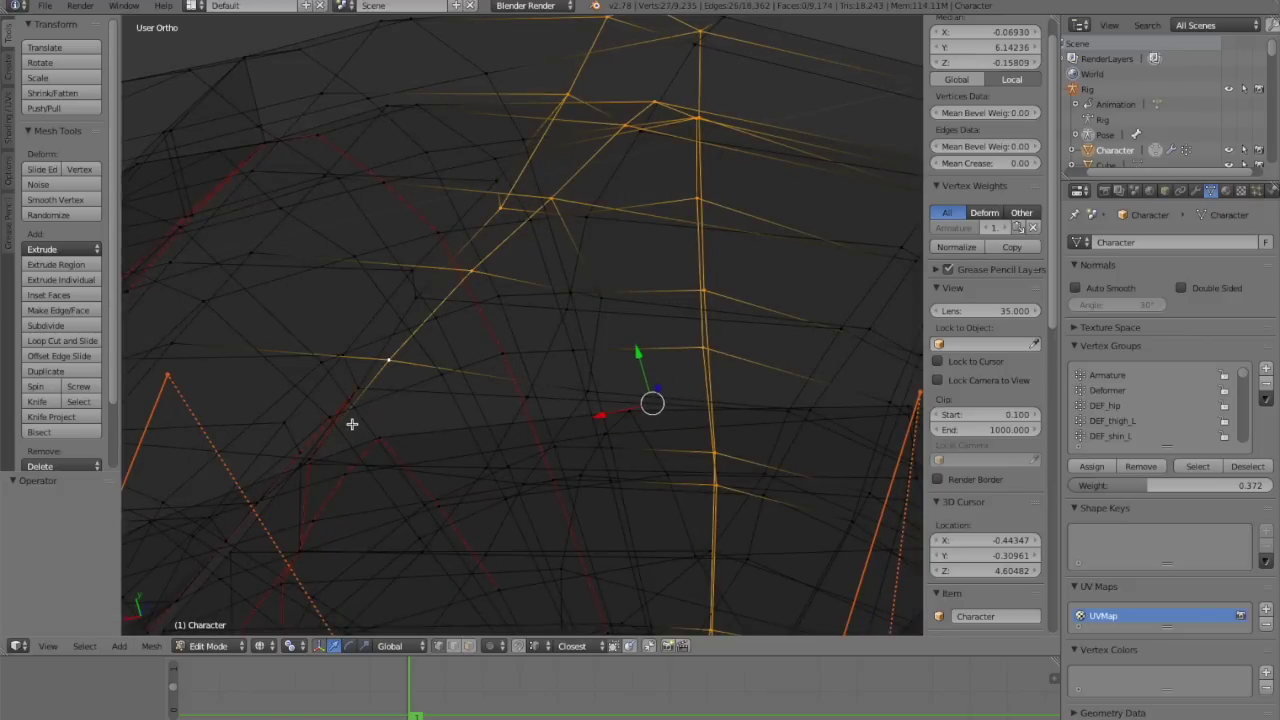
middle_click_drag(364, 418, 481, 379)
right_click(439, 249, "shift")
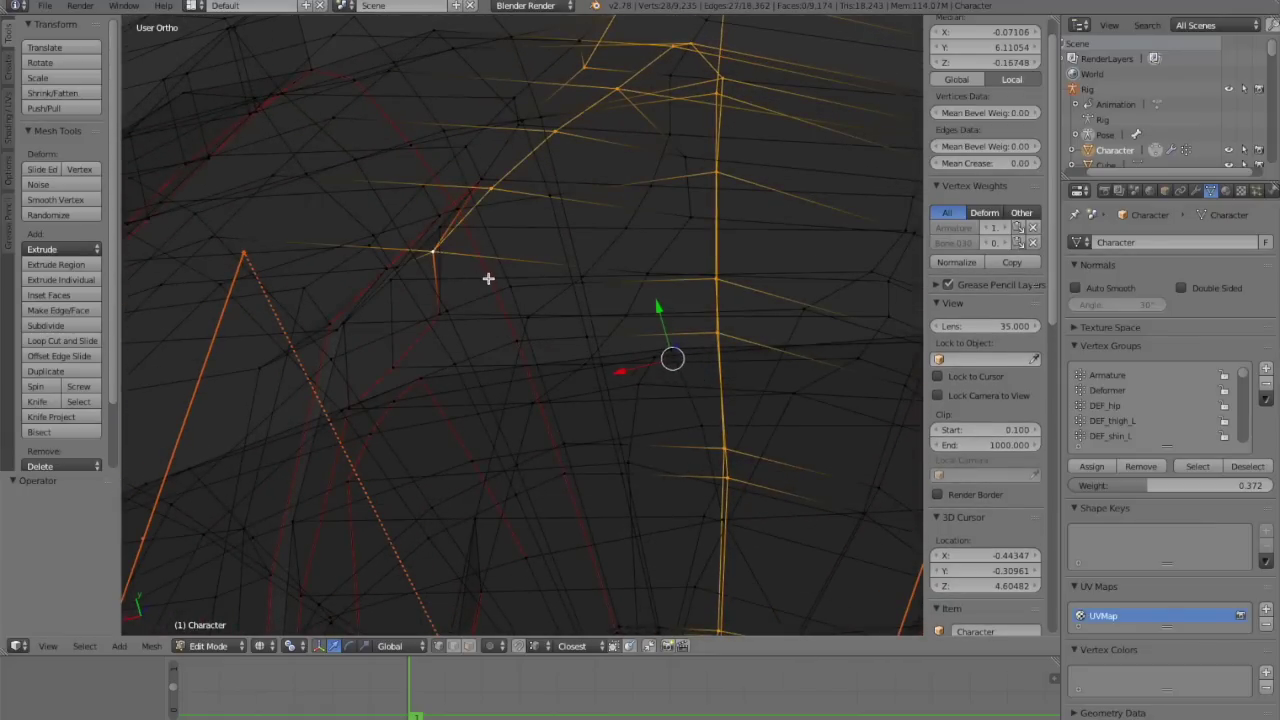
Step: Continue the boundary selection down past the neck and connect it to complete the strand's outline
scroll(488, 279, "down", 7)
middle_click_drag(489, 277, 555, 400)
scroll(391, 414, "up", 3)
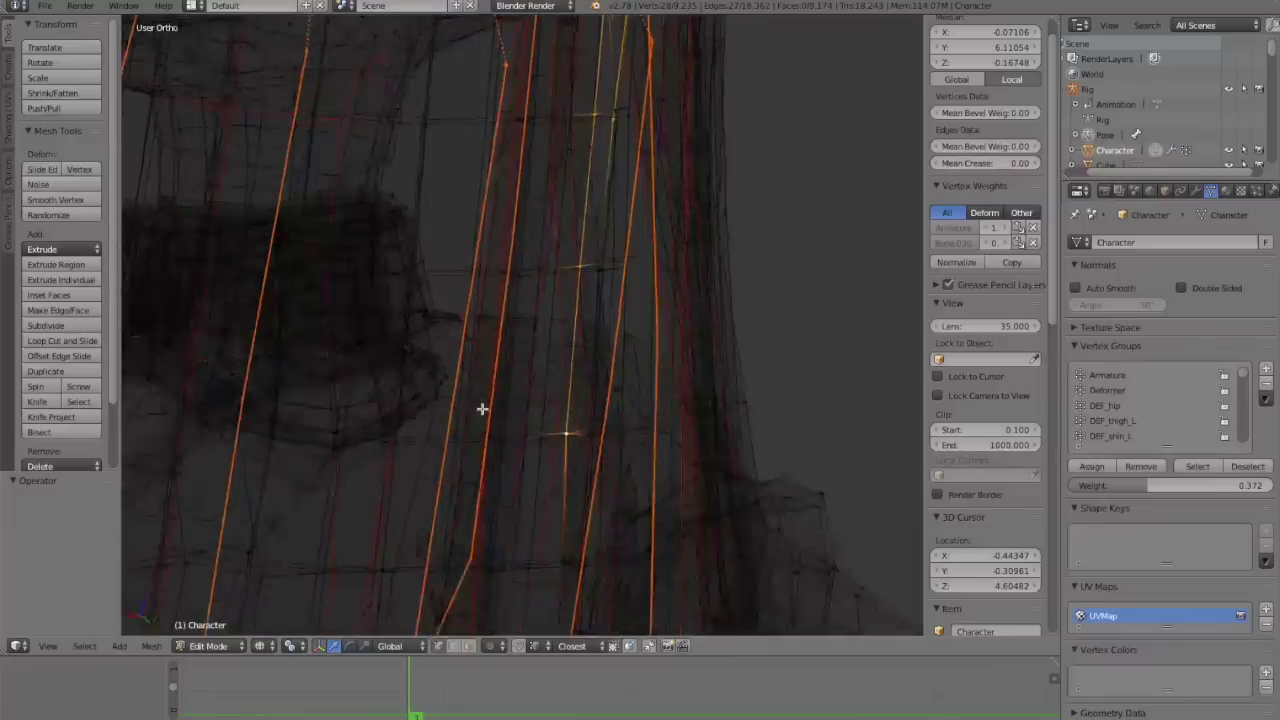
middle_click_drag(482, 409, 505, 466)
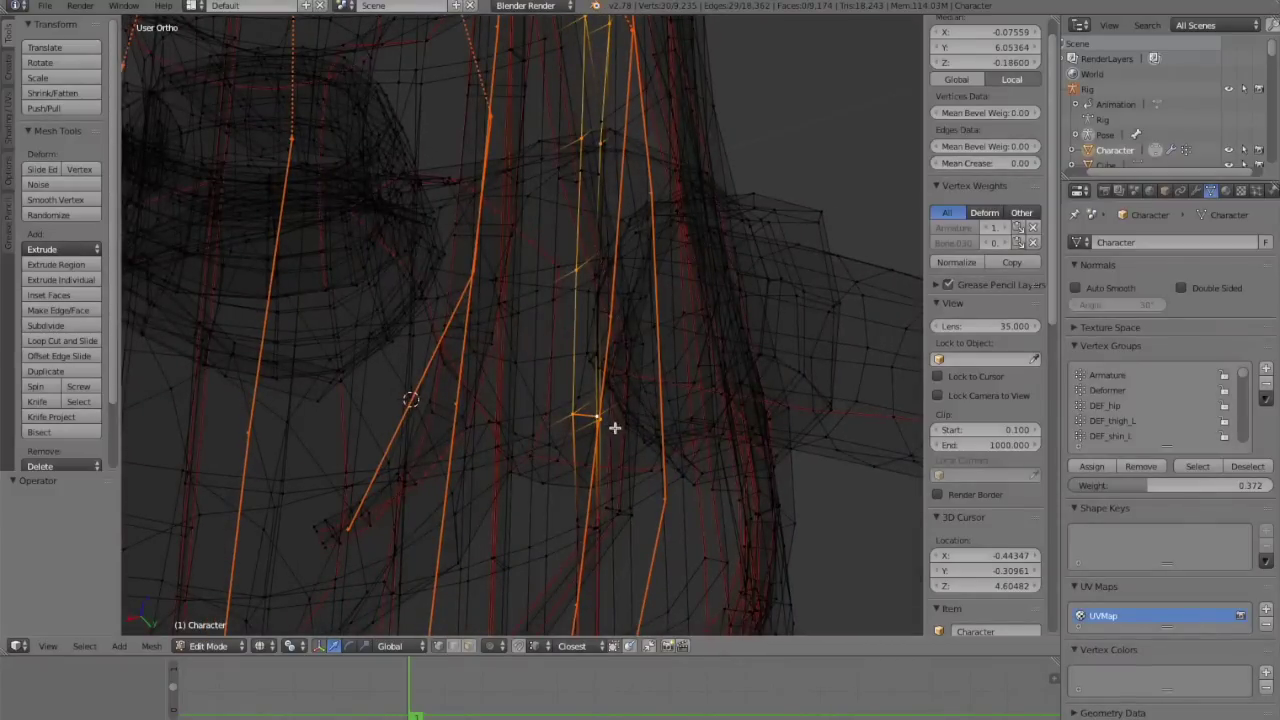
middle_click_drag(640, 430, 378, 260)
right_click(502, 245, "shift")
middle_click_drag(531, 94, 594, 373)
scroll(606, 317, "down", 3)
mouse_move(606, 317)
middle_mouse_down()
mouse_move(597, 357)
mouse_move(600, 315)
middle_mouse_up()
scroll(590, 322, "up", 5)
Step: Return to solid shading and select the region enclosed by the edge loop with Select Loop Inner-Region
key("z")
key("ctrl+e")
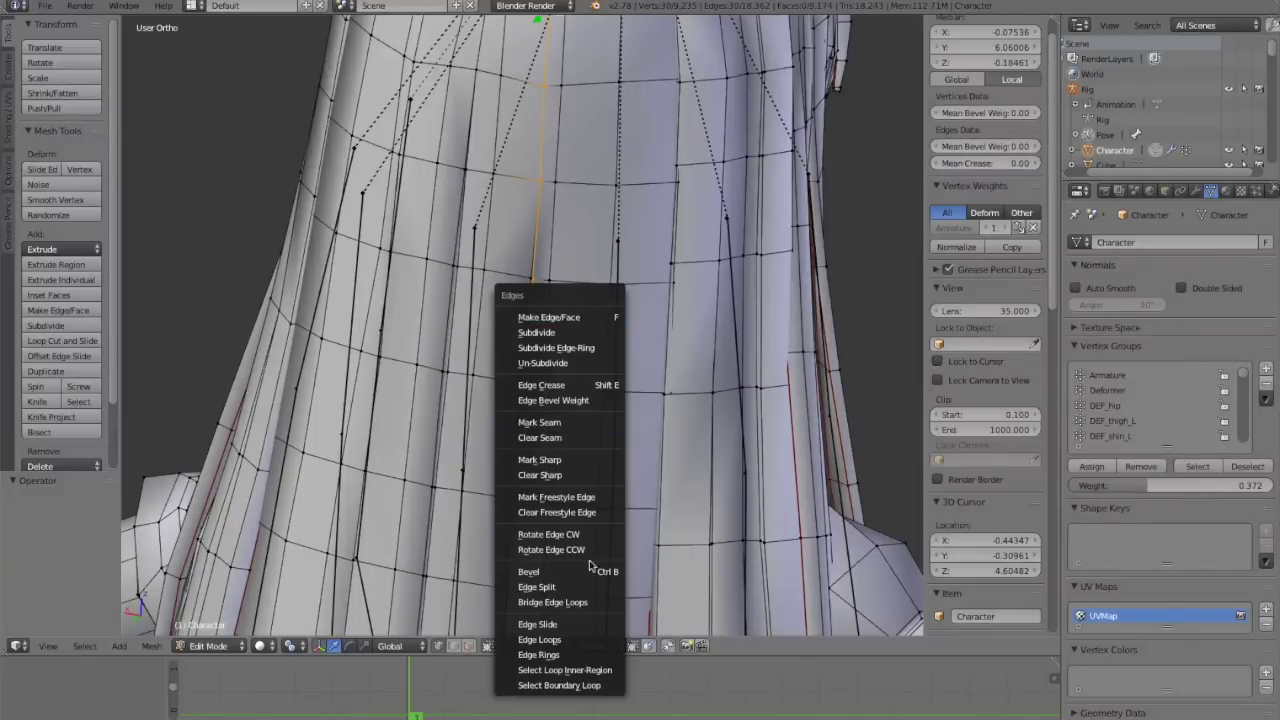
left_click(587, 670)
scroll(499, 286, "down", 6)
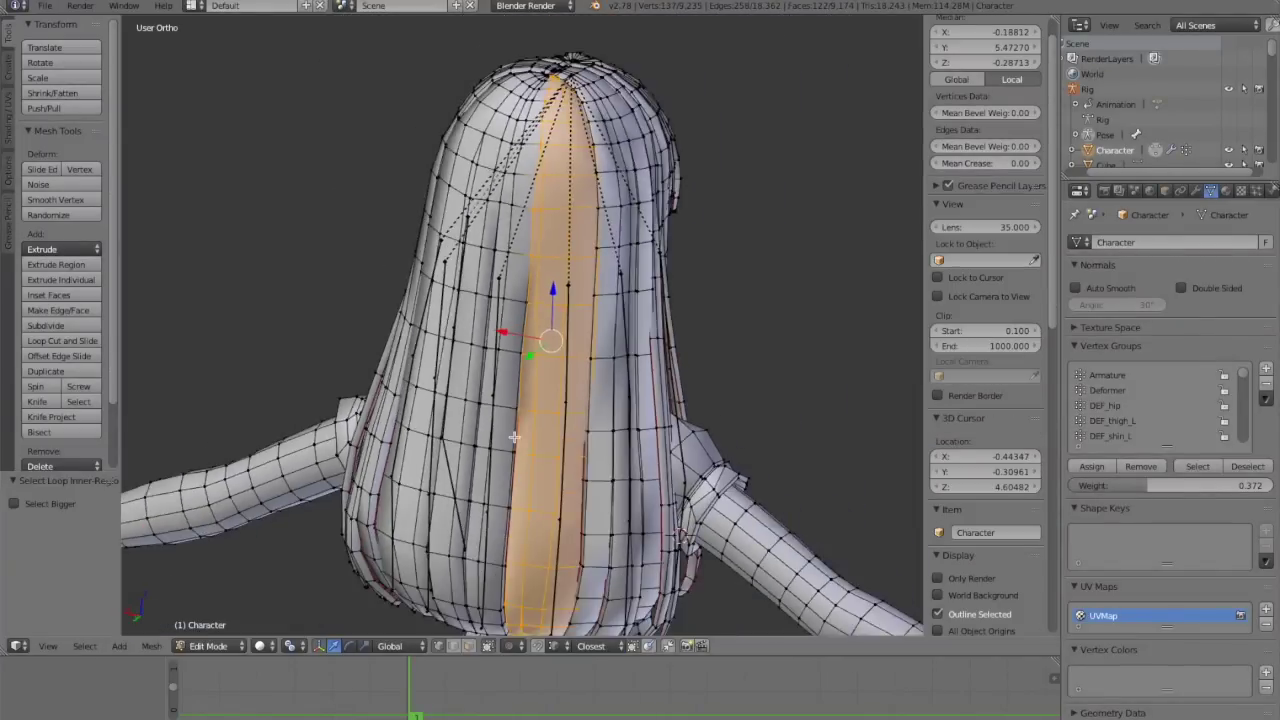
scroll(499, 284, "up", 3)
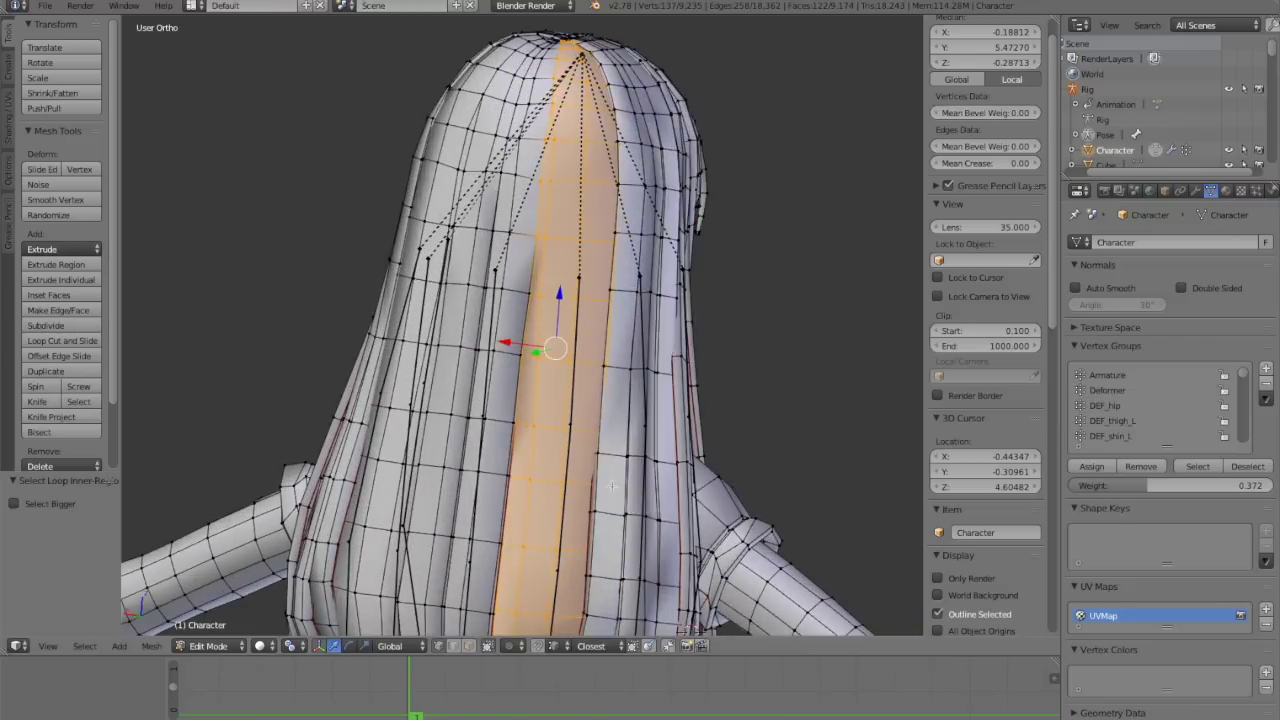
scroll(612, 485, "down", 3)
middle_click_drag(567, 274, 551, 390)
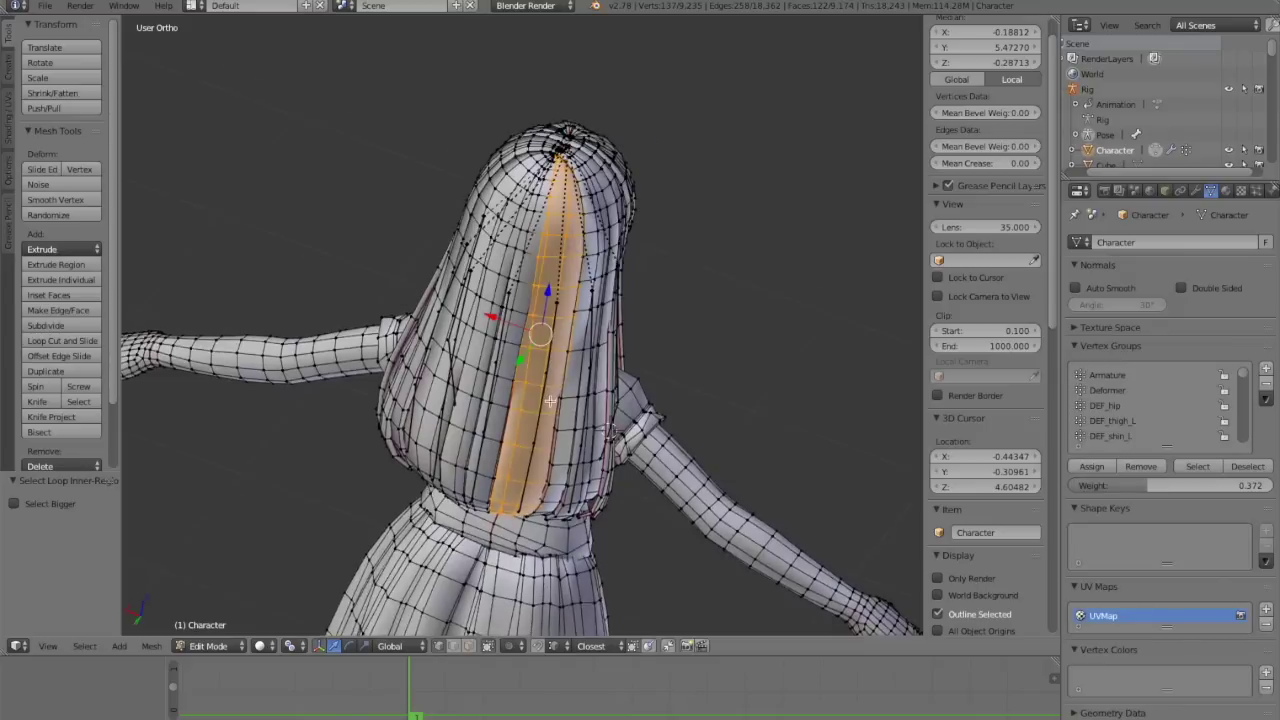
scroll(551, 393, "up", 3)
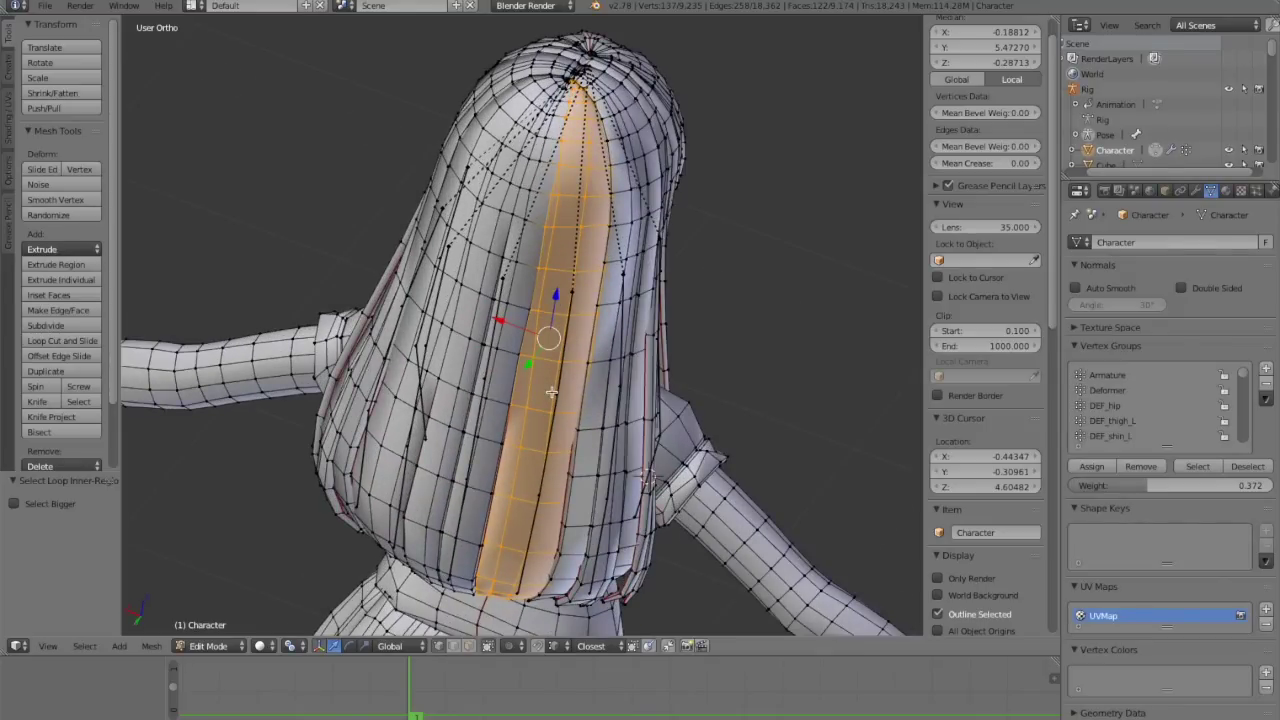
Step: Invert the selection to everything outside the strand and add the stray vertices beside its upper edge
key("ctrl+i")
middle_click_drag(551, 393, 540, 314)
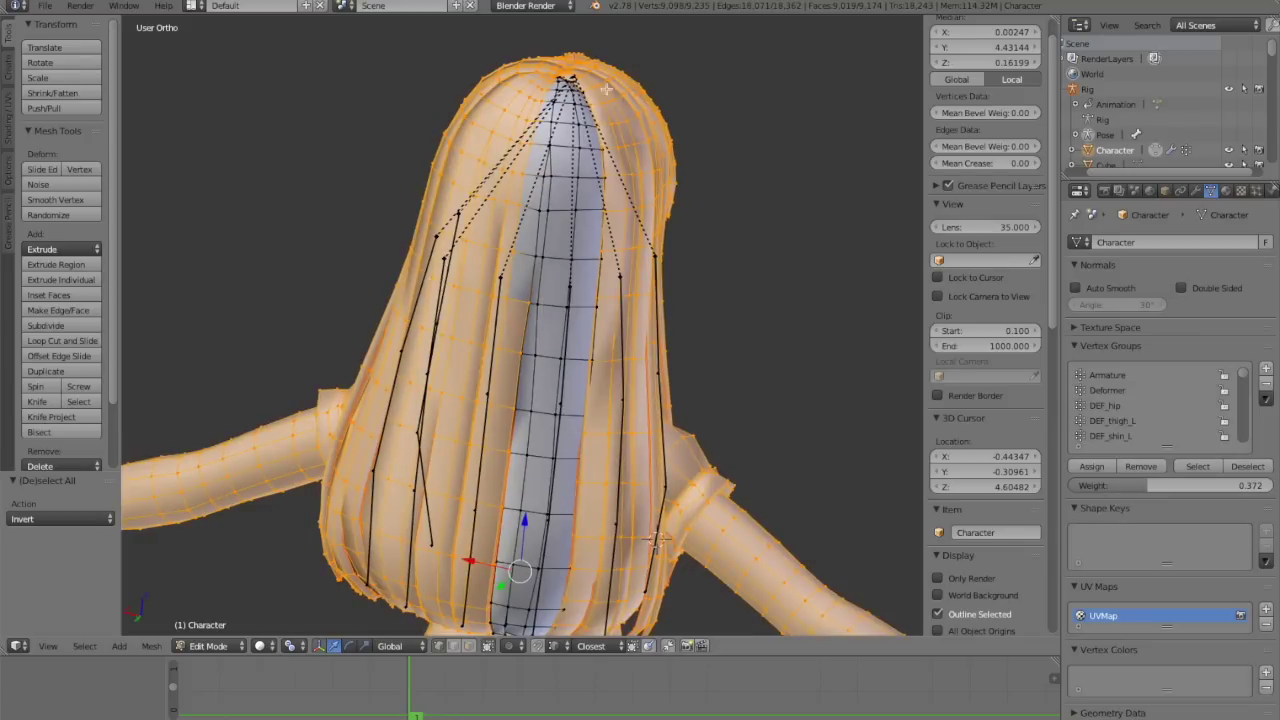
scroll(545, 322, "up", 3)
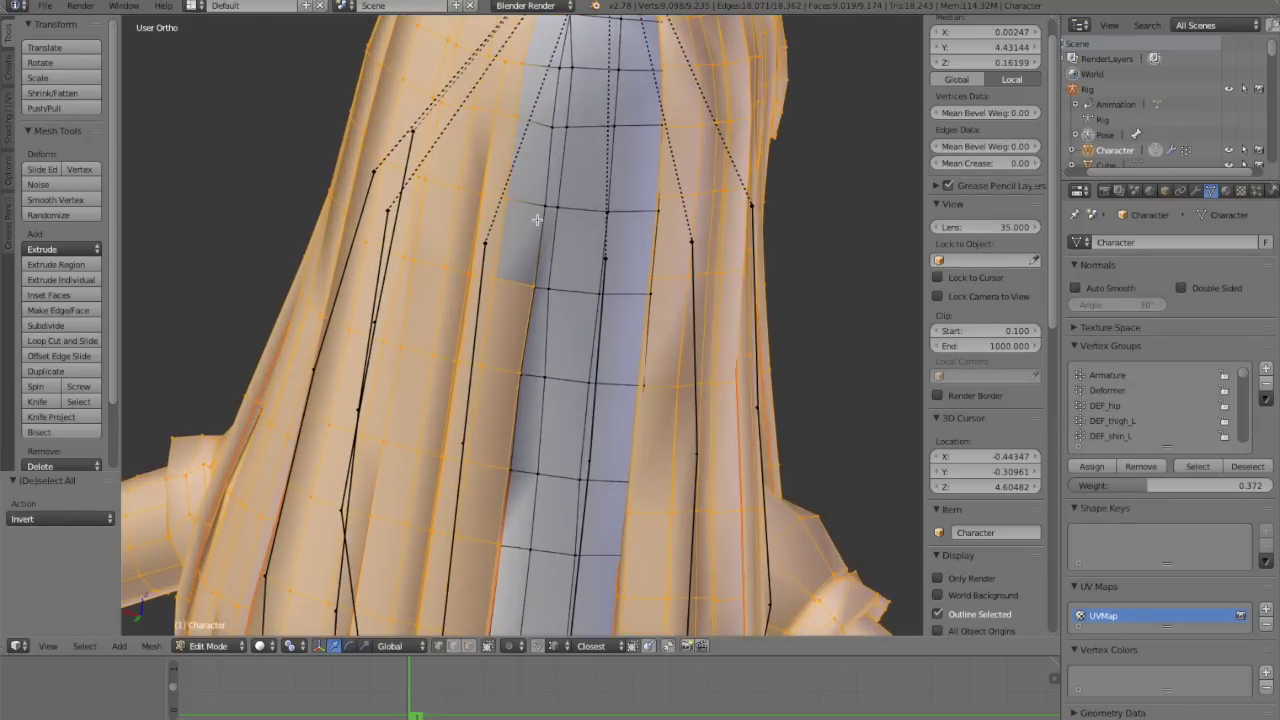
middle_click_drag(537, 220, 506, 411)
right_click(510, 359, "shift")
right_click(530, 285, "shift")
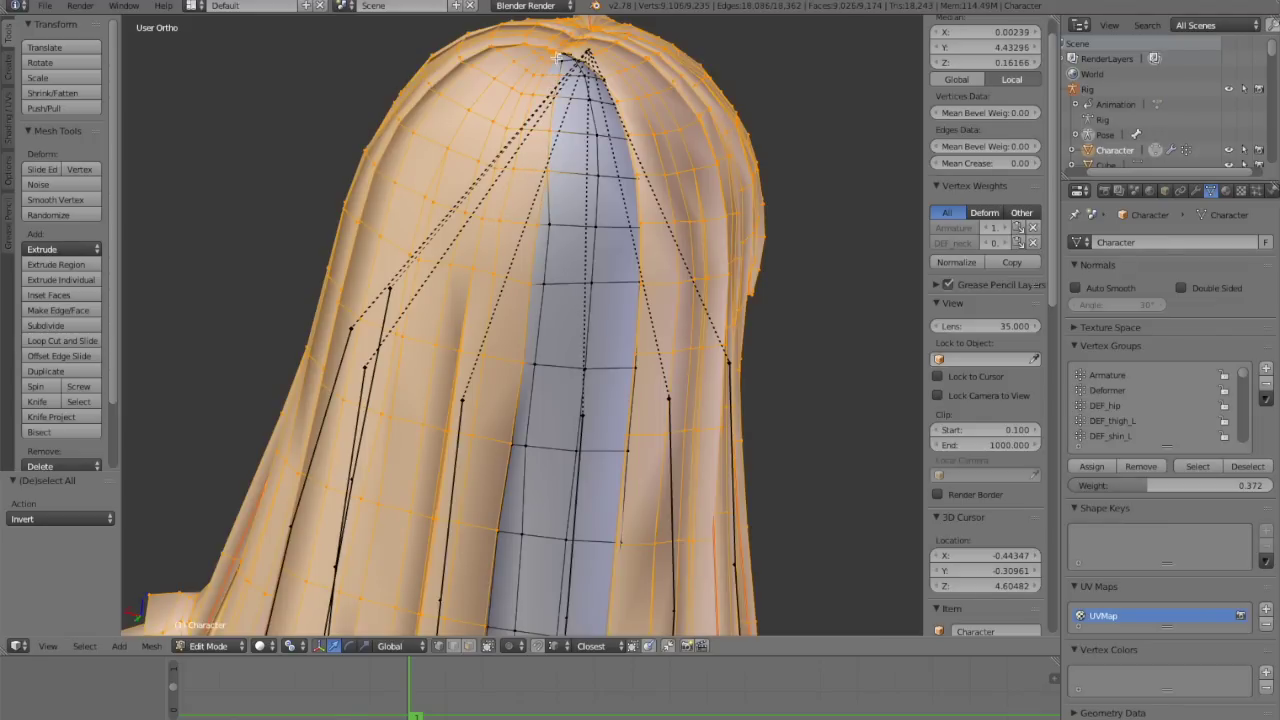
Step: Add the missed vertices beside the strand at the top of the head to the inverted selection in wireframe
mouse_move(560, 62)
middle_mouse_down()
mouse_move(590, 140)
mouse_move(617, 23)
mouse_move(650, 620)
mouse_move(677, 517)
mouse_move(668, 527)
middle_mouse_up()
key("z")
key("z")
scroll(484, 275, "down", 3)
middle_click_drag(484, 275, 512, 450)
scroll(508, 420, "up", 2)
key("z")
scroll(512, 440, "up", 4)
middle_click_drag(560, 125, 551, 166)
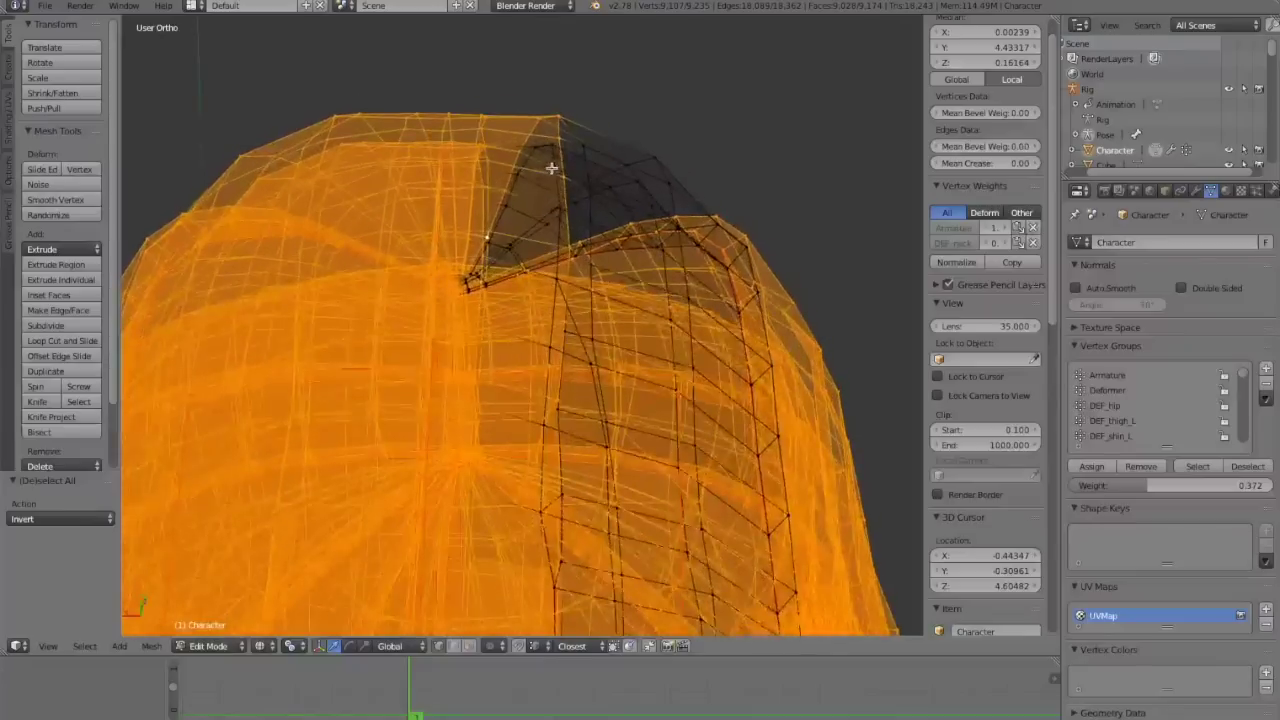
right_click(551, 203, "shift")
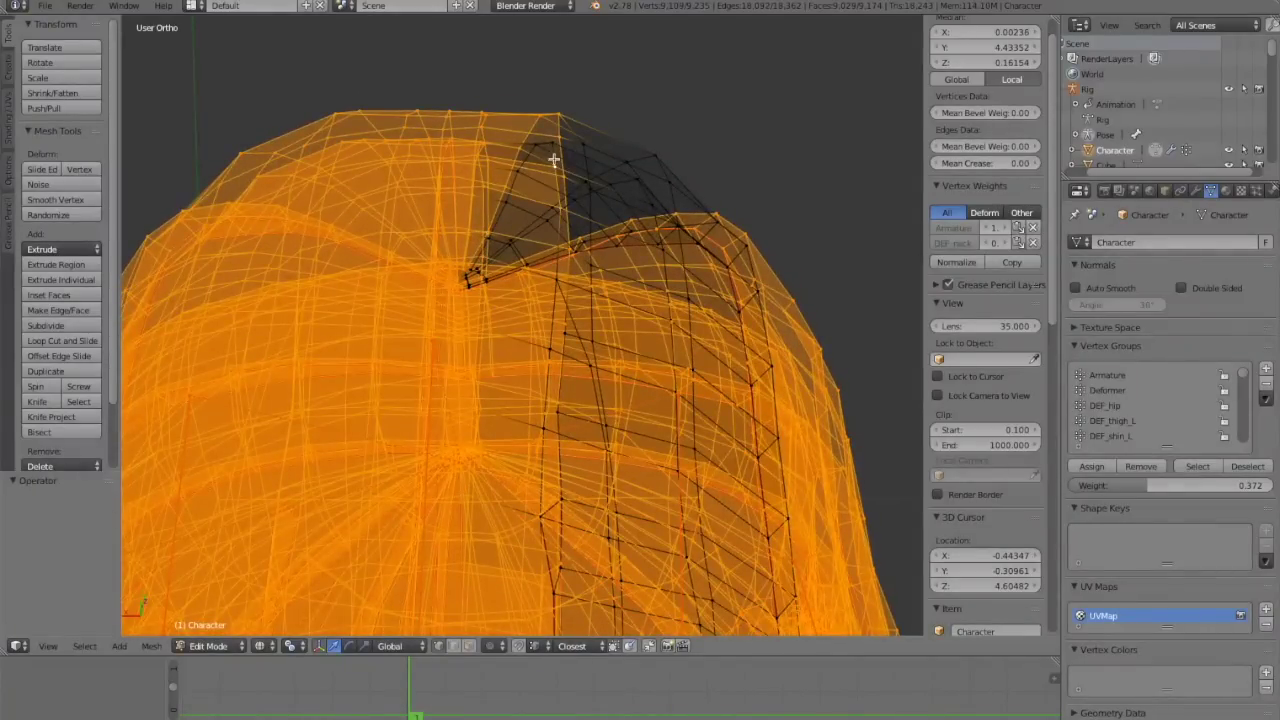
right_click(554, 159, "shift")
middle_click_drag(554, 160, 547, 153)
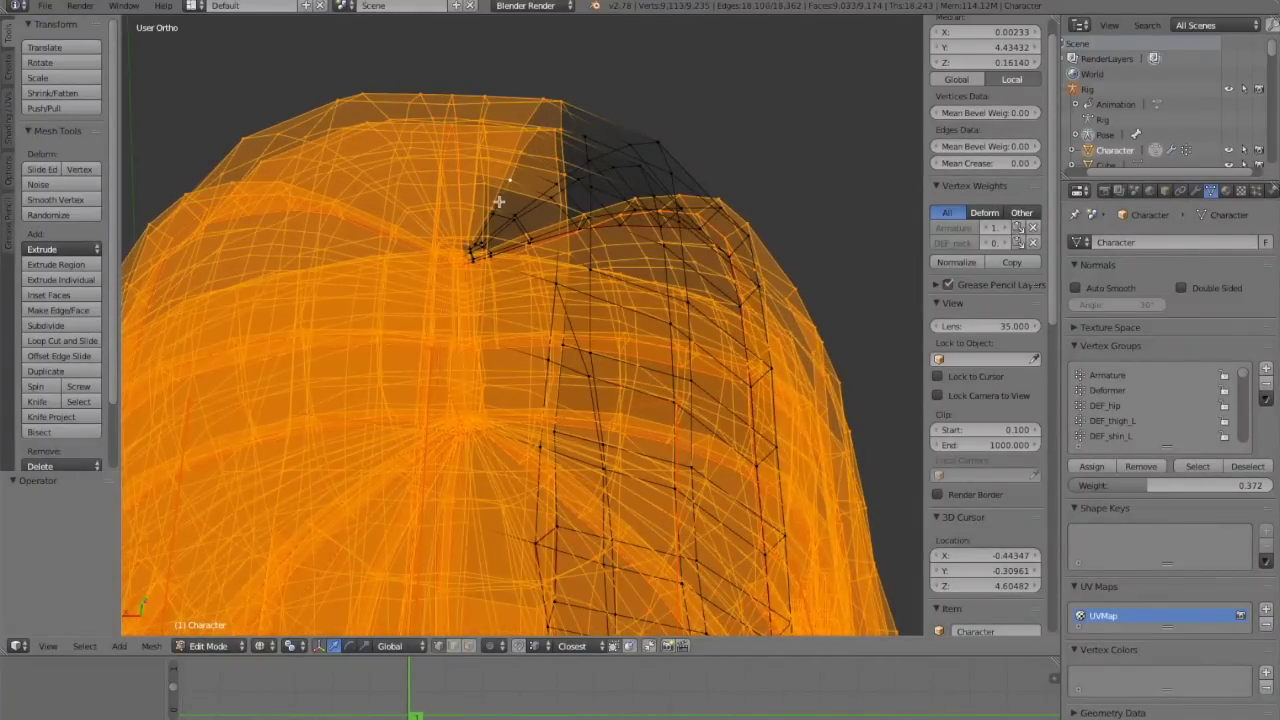
Step: Add the remaining stray vertices below the crown, along the strand's inner edge, to the selection
middle_click_drag(494, 233, 541, 363)
right_click(560, 435, "shift")
mouse_move(560, 435)
middle_mouse_down()
mouse_move(500, 366)
mouse_move(503, 234)
mouse_move(540, 211)
mouse_move(537, 330)
middle_mouse_up()
key("z")
key("z")
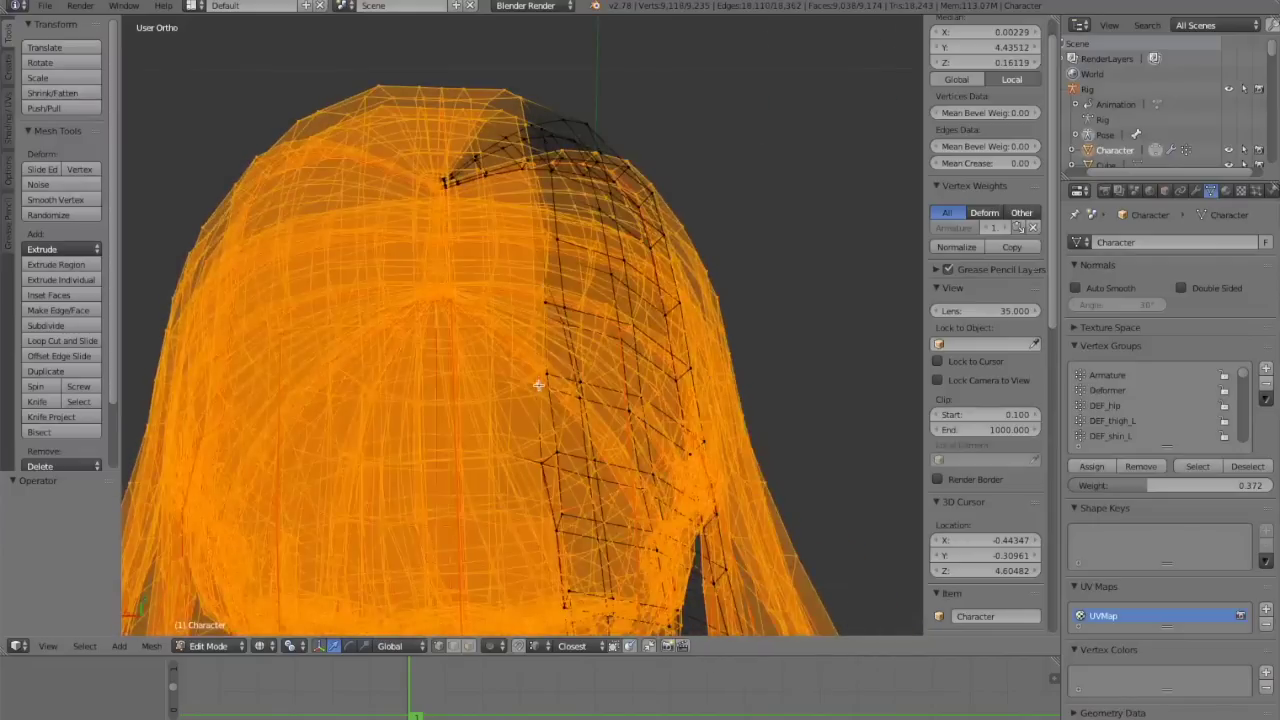
Step: Examine the unselected strand from the front and back in wireframe and solid shading for leftover stray vertices
scroll(538, 385, "down", 4)
key("z")
scroll(503, 443, "up", 4)
middle_click_drag(538, 385, 535, 418)
key("z")
scroll(535, 418, "down", 5)
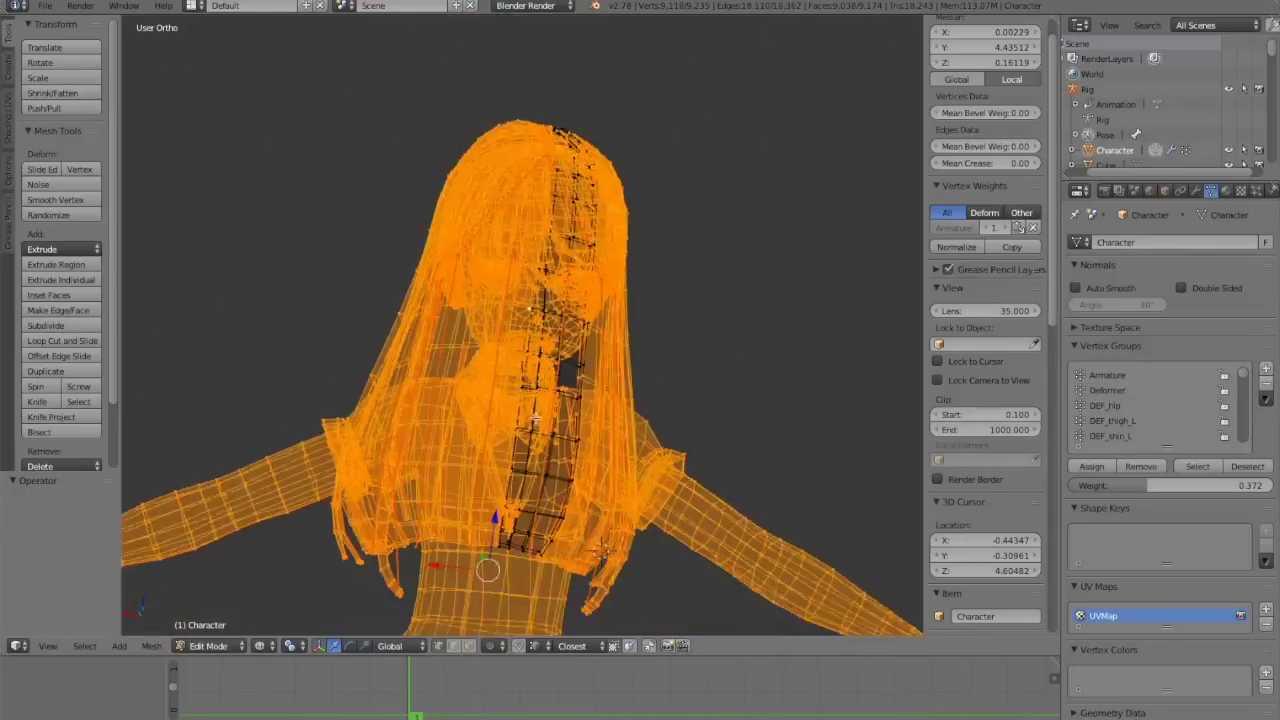
scroll(535, 420, "up", 4)
scroll(520, 430, "up", 2)
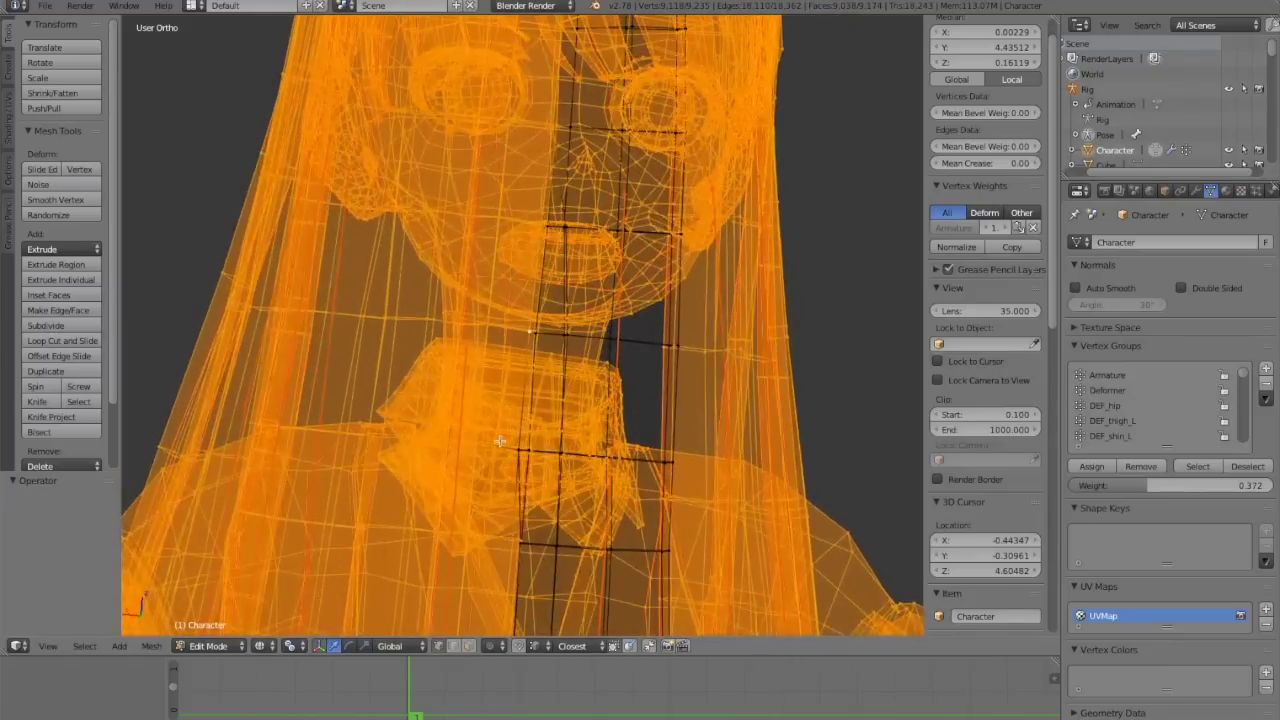
scroll(500, 441, "down", 4)
key("z")
scroll(500, 441, "down", 2)
middle_click_drag(500, 441, 586, 420)
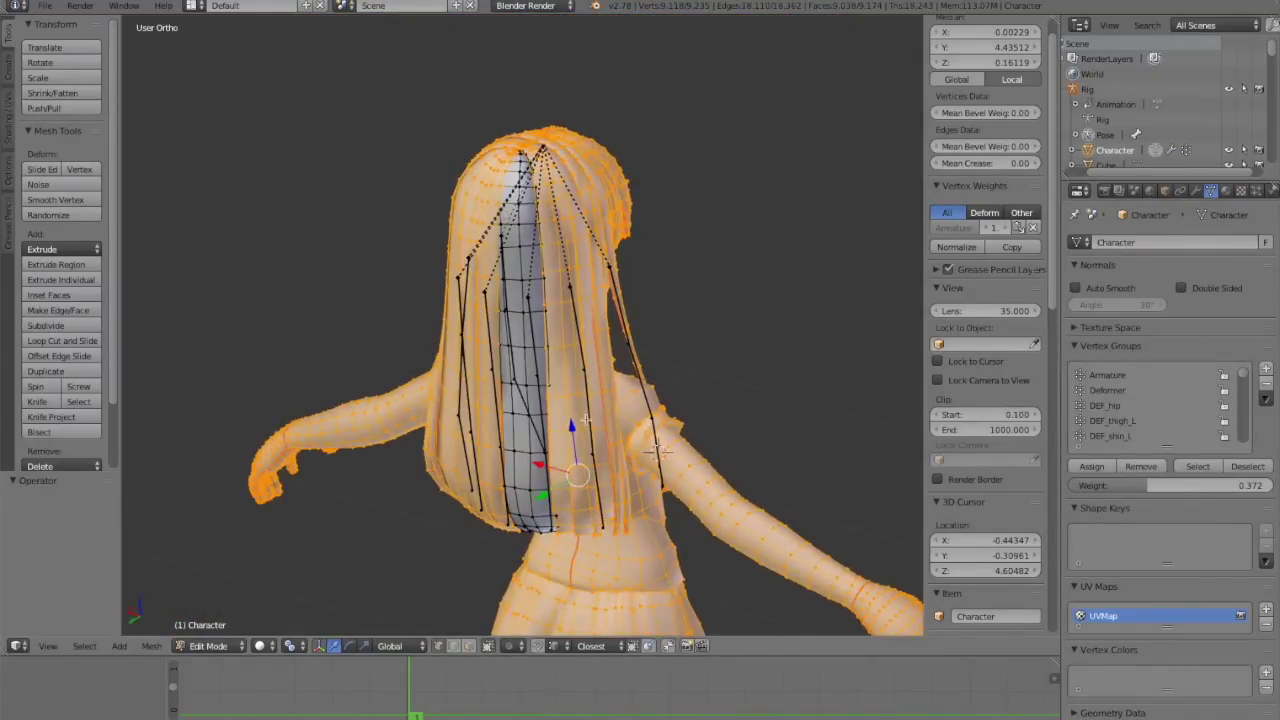
Step: Return to Weight Paint mode, select Bone.027 and paint weight 1.000 around its lower end with the 397 px brush
key("Tab")
scroll(551, 351, "up", 3)
middle_click_drag(508, 465, 563, 320)
scroll(563, 320, "down", 1)
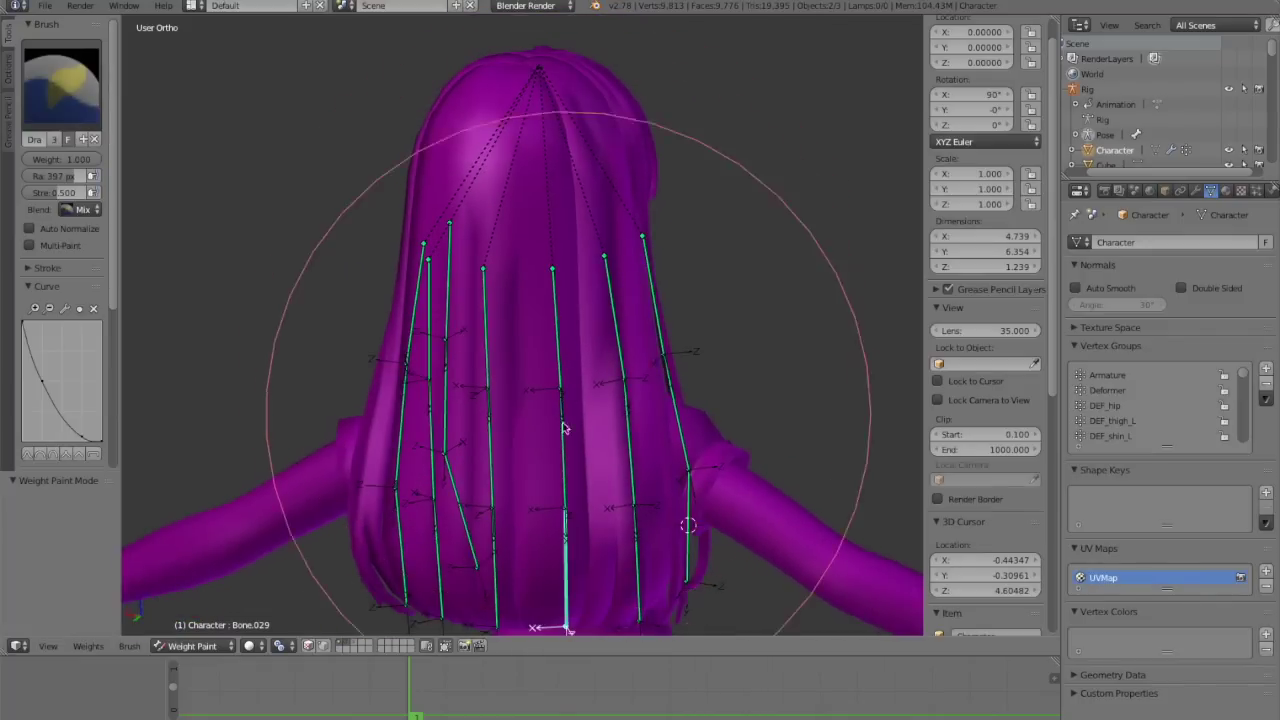
scroll(562, 423, "down", 1)
mouse_move(562, 423)
middle_mouse_down()
mouse_move(498, 335)
mouse_move(521, 335)
mouse_move(560, 417)
mouse_move(567, 402)
middle_mouse_up()
scroll(521, 335, "down", 1)
right_click(519, 350)
scroll(518, 366, "up", 1)
scroll(560, 417, "up", 3)
scroll(545, 385, "down", 2)
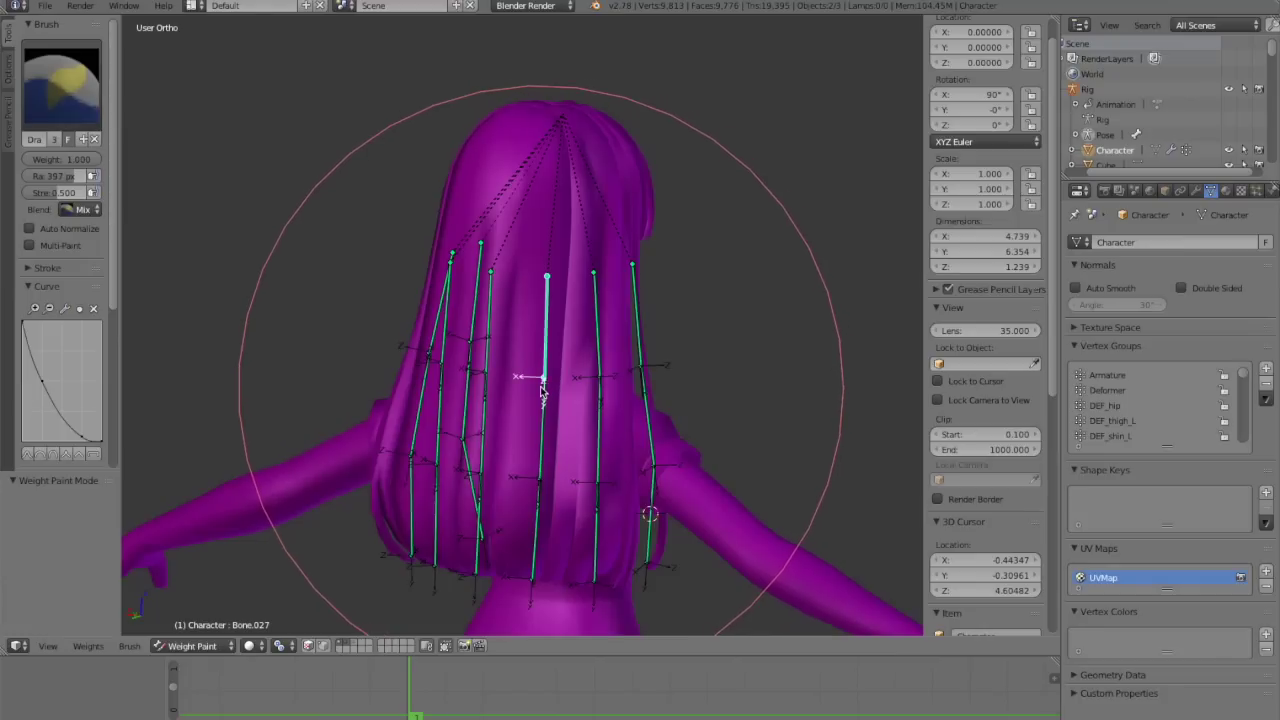
mouse_move(541, 390)
left_mouse_down()
mouse_move(529, 380)
mouse_move(521, 410)
mouse_move(544, 386)
mouse_move(538, 374)
left_mouse_up()
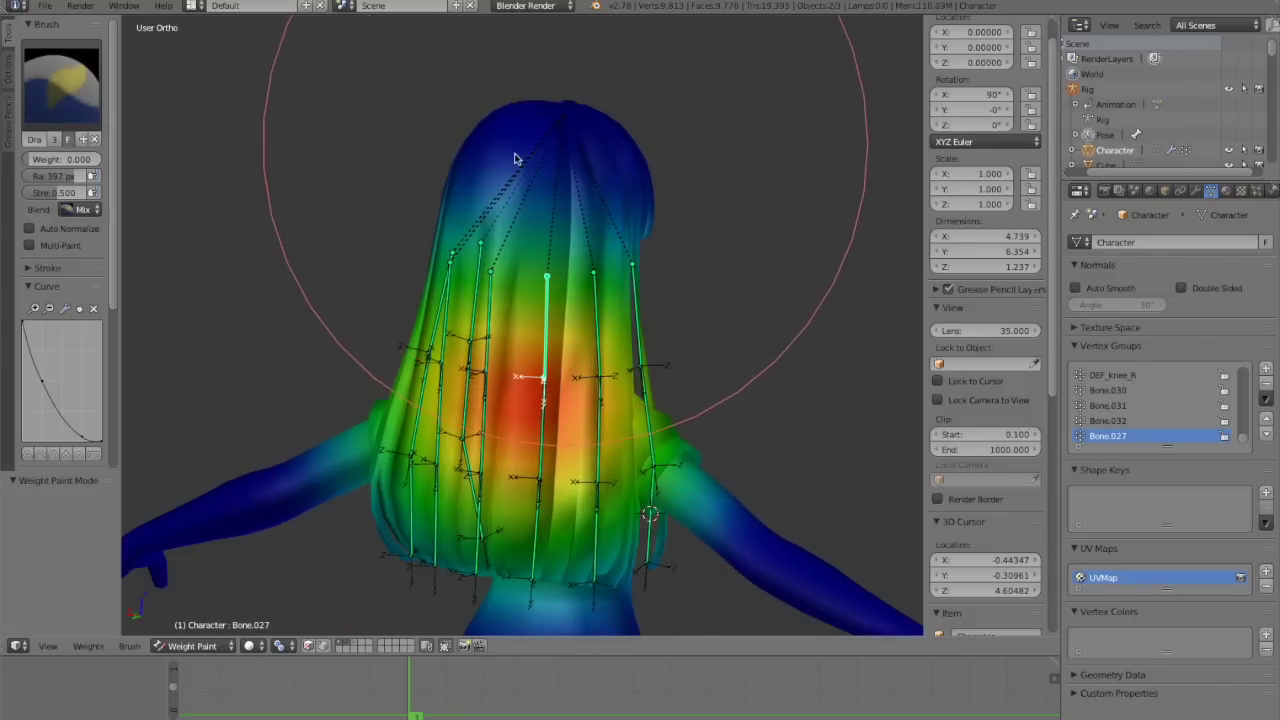
Step: Select Bone.028 and set the brush weight to 1.000 and its radius to 248 px
middle_click_drag(489, 144, 531, 158)
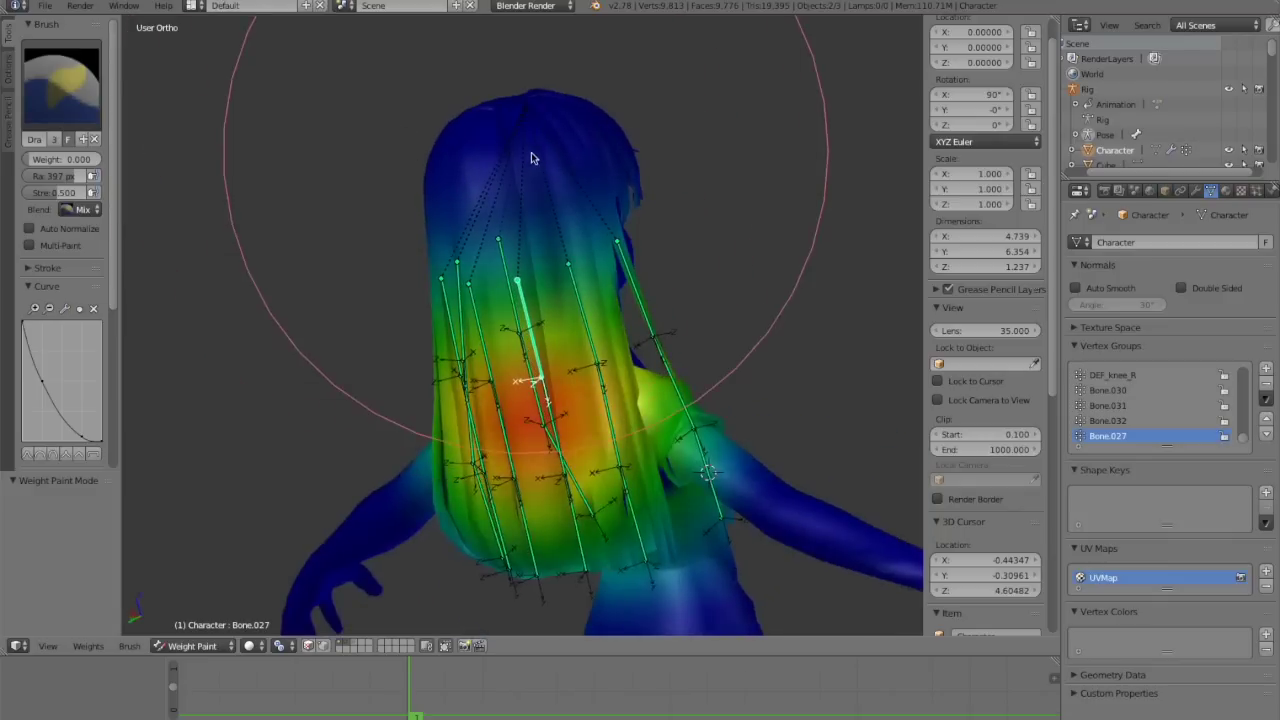
scroll(469, 338, "down", 3)
middle_click_drag(469, 340, 506, 395)
scroll(506, 397, "up", 4)
middle_click_drag(619, 415, 536, 292, "shift")
right_click(533, 296)
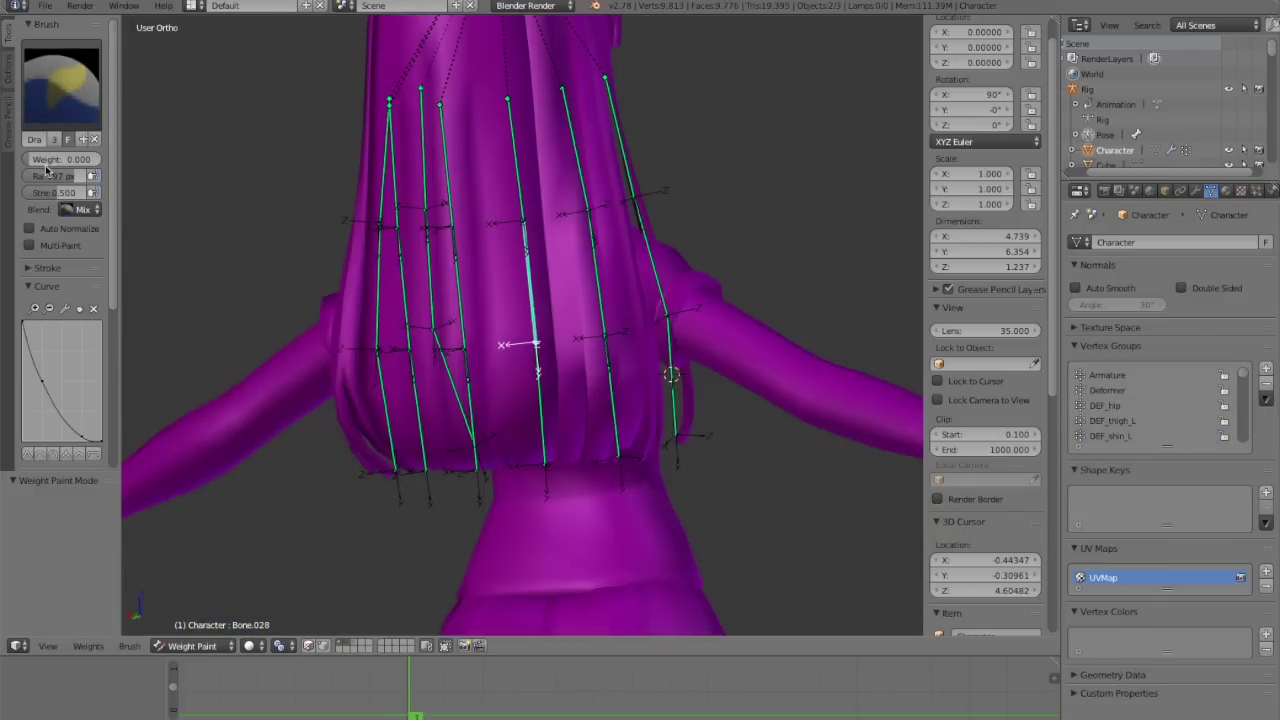
key("f")
left_click(320, 315)
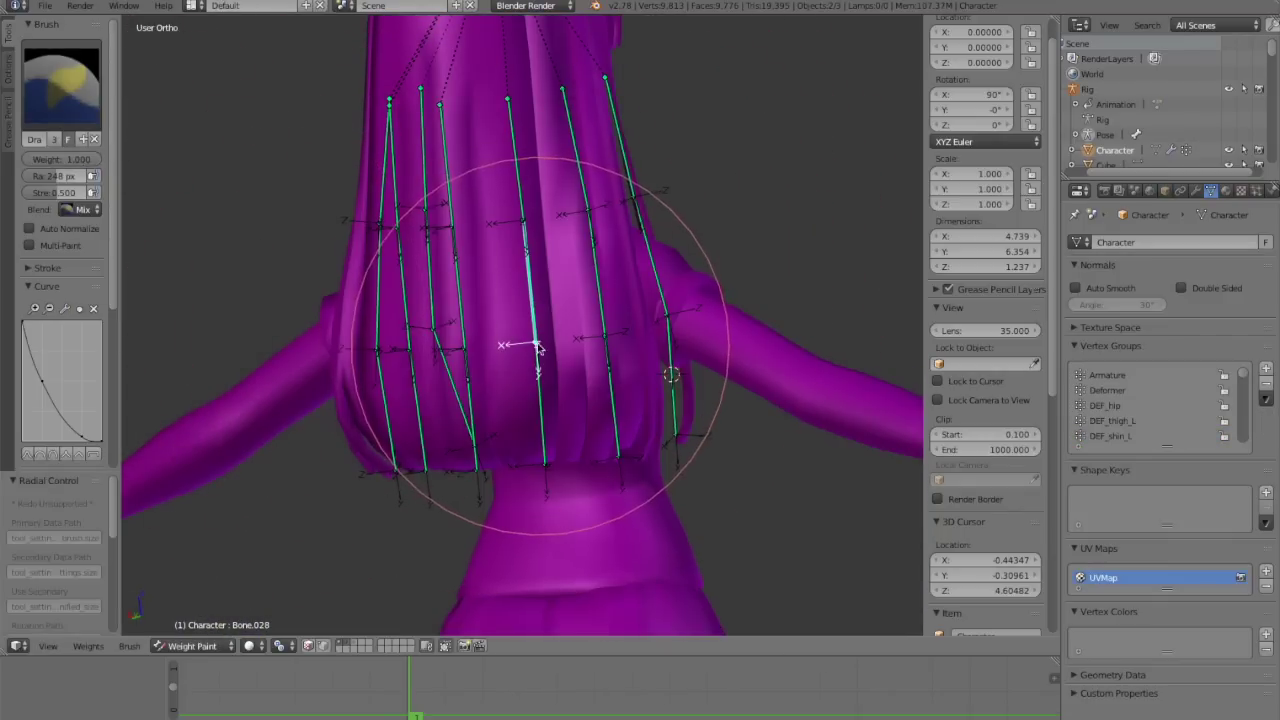
Step: Reselect Bone.027, remove the inverted vertex selection from its vertex group in Edit Mode, and return to Weight Paint mode
right_click(510, 177)
key("Tab")
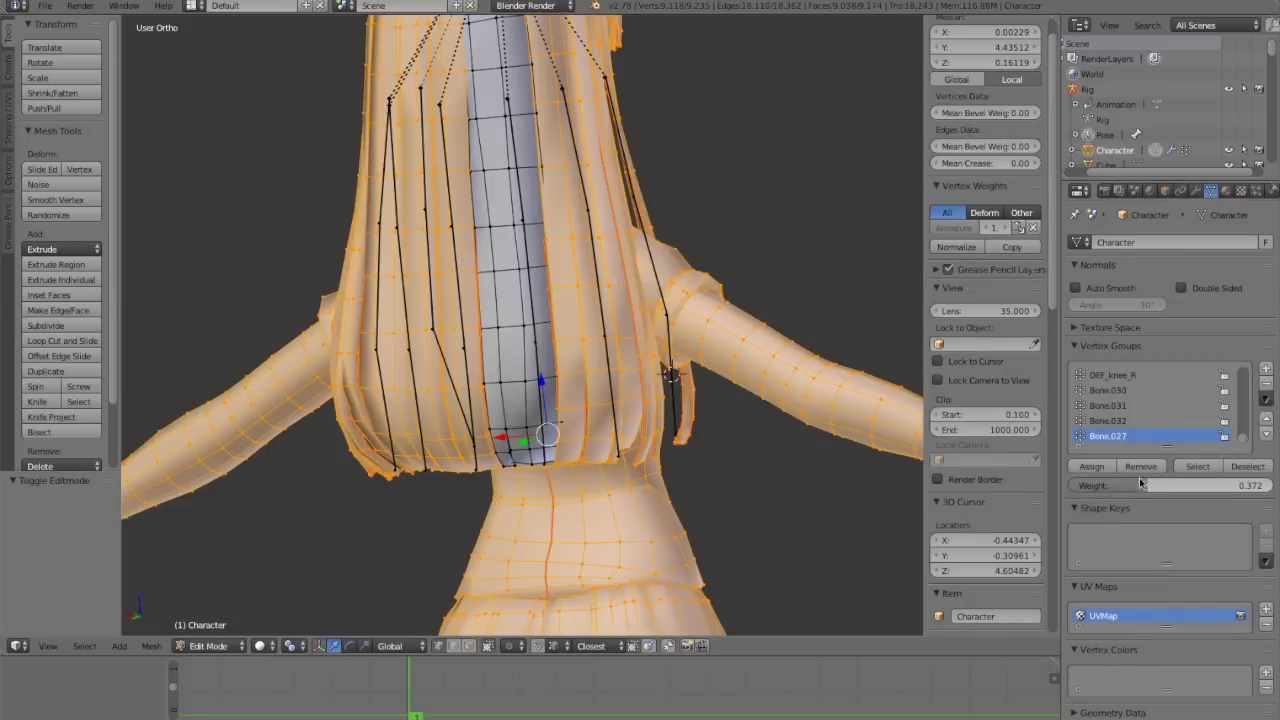
key("Tab")
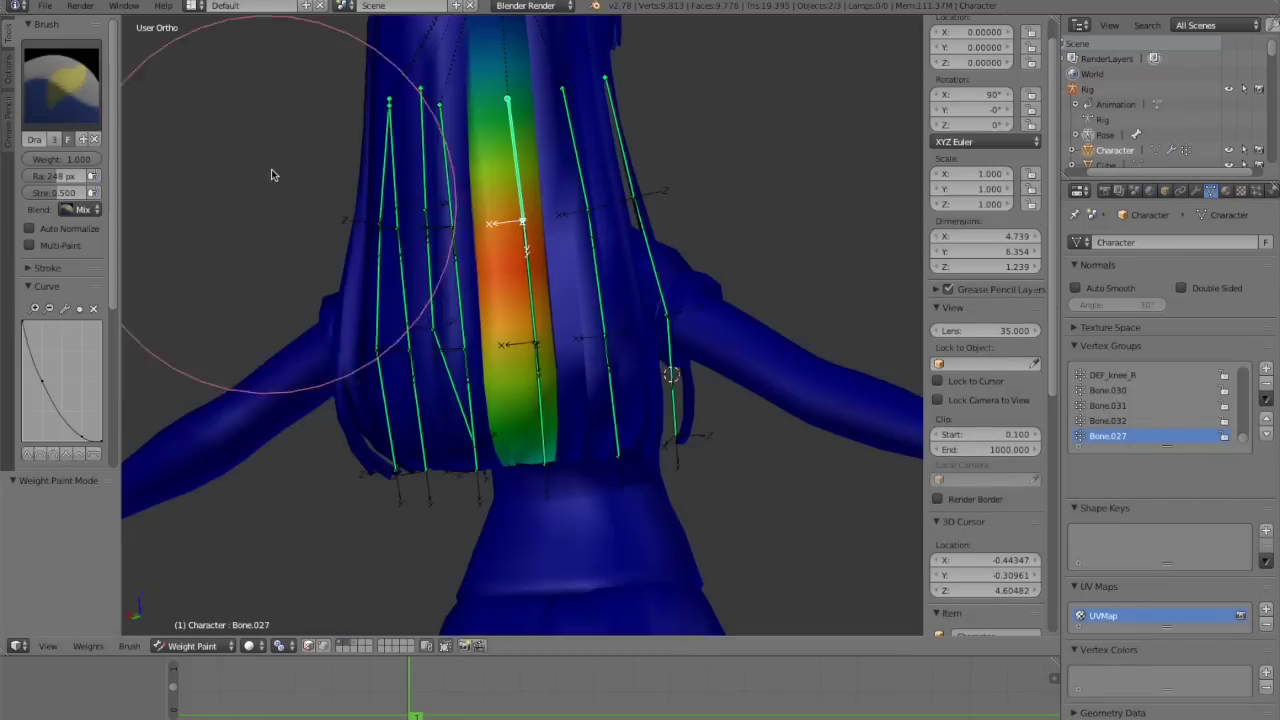
Step: Try a brush dab at the strand's lower end and undo it
scroll(313, 231, "down", 3)
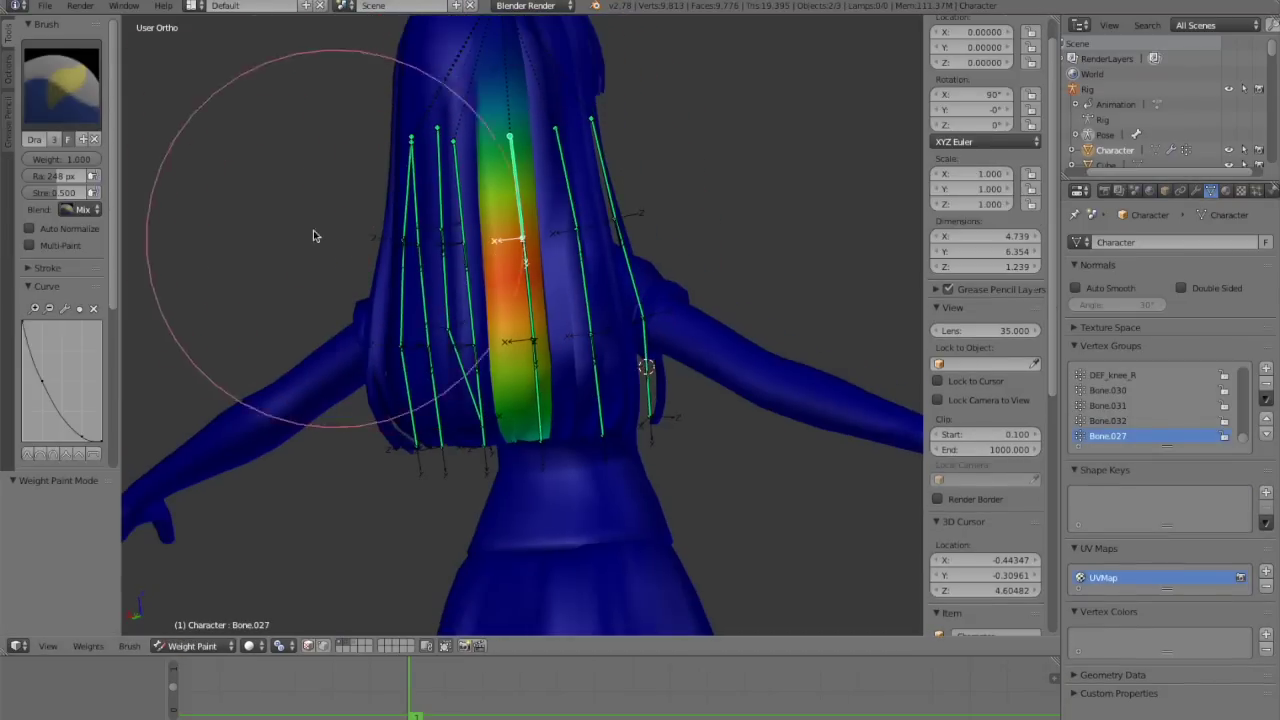
scroll(551, 408, "up", 1)
left_click(538, 427)
key("ctrl+z")
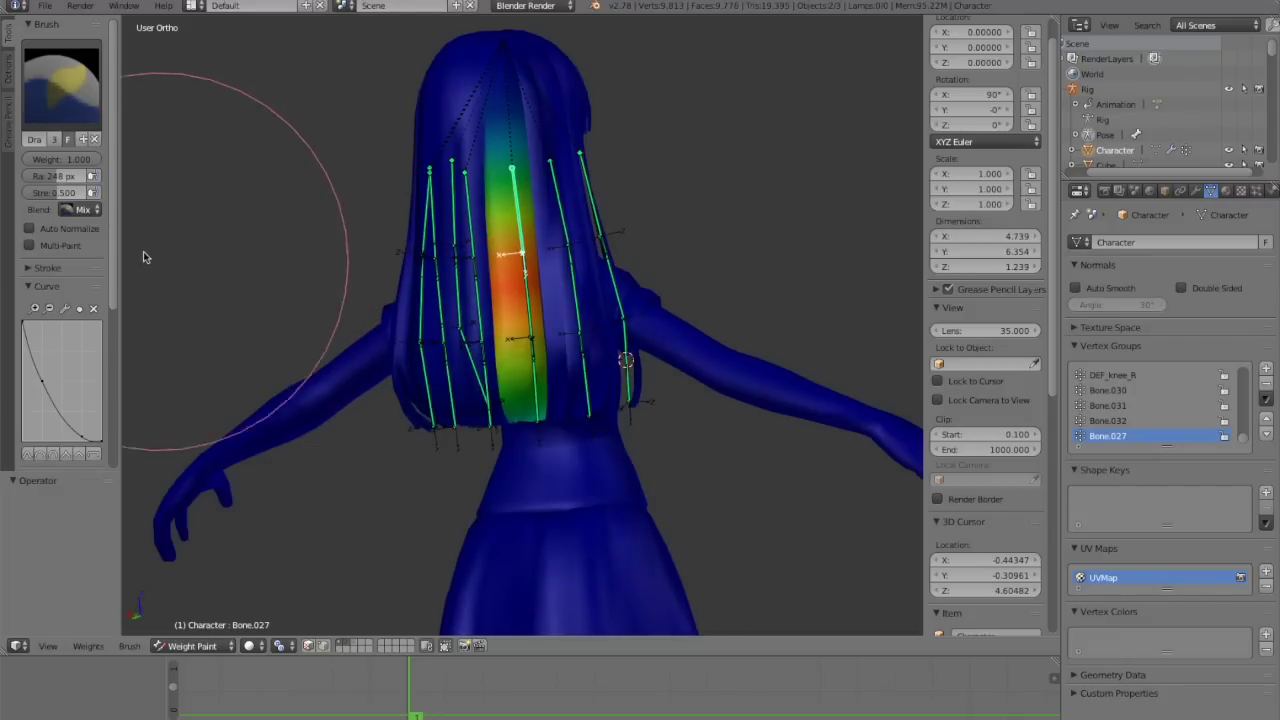
Step: Paint weight 0.000 over the central strand's lower end to fade Bone.027's influence, resizing the brush radius to 168 px
left_click_drag(514, 400, 508, 410)
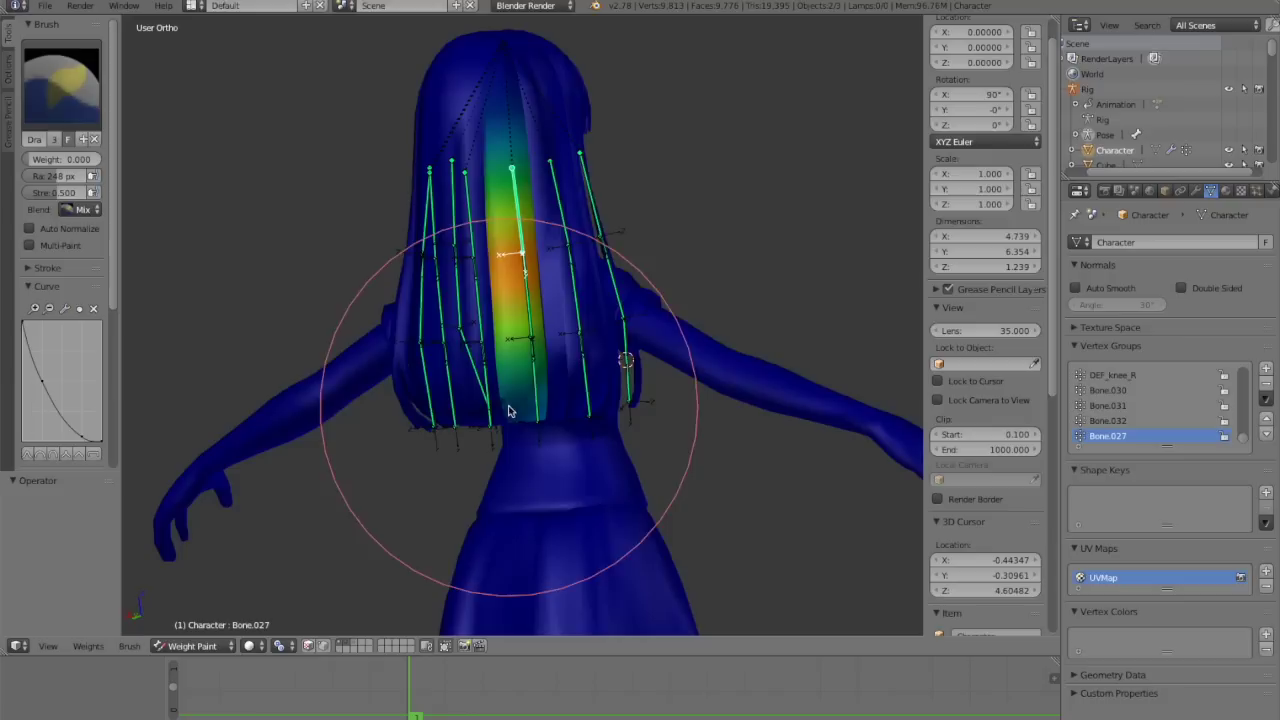
key("f")
left_click(551, 400)
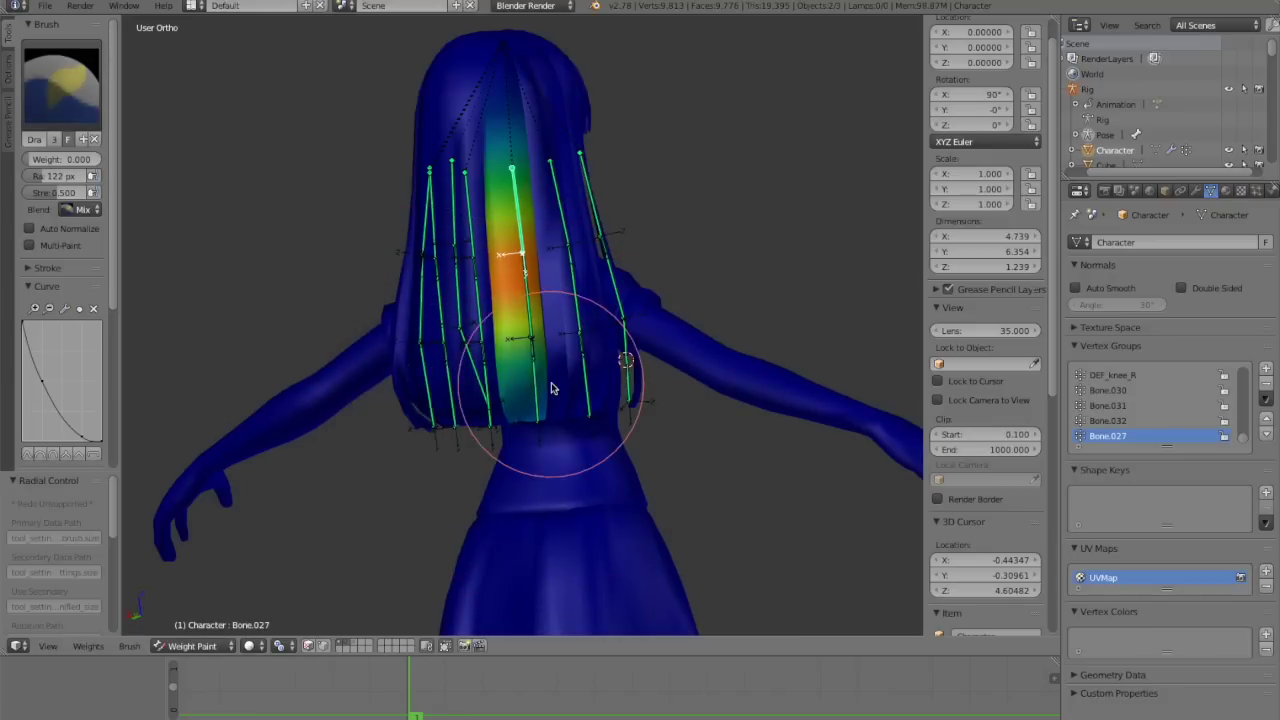
key("f")
left_click(519, 398)
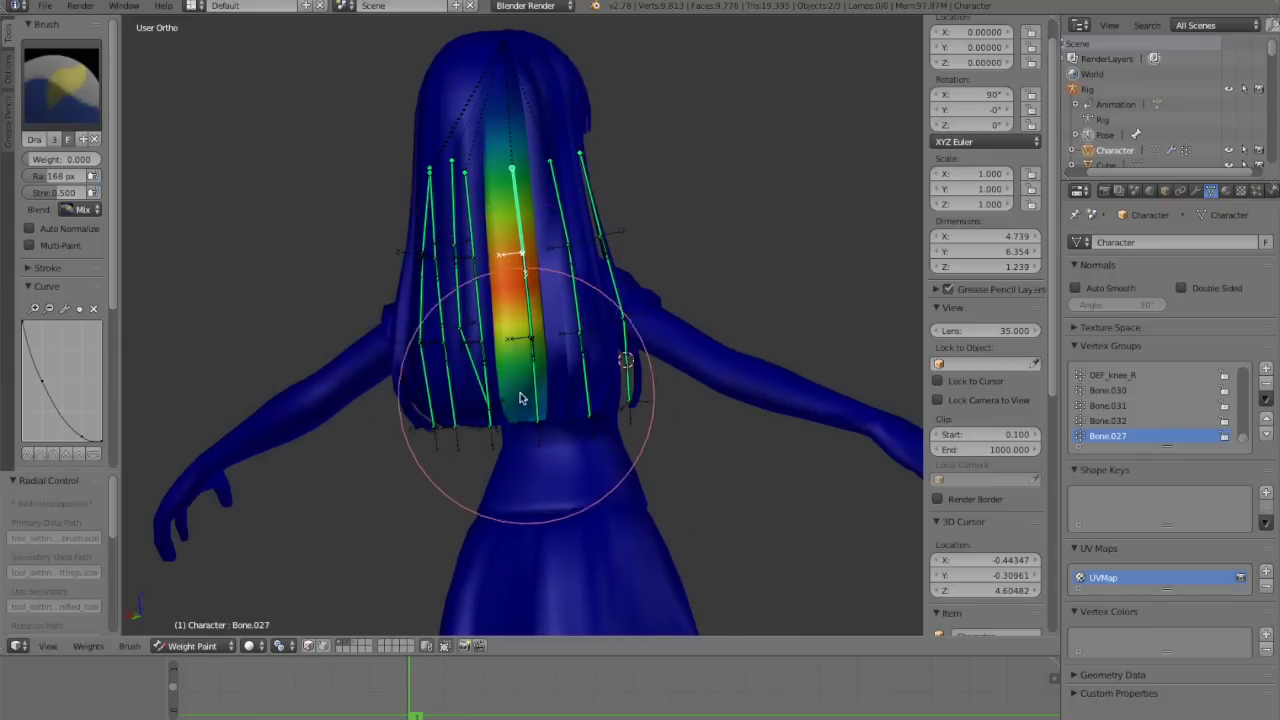
middle_click_drag(530, 388, 575, 272)
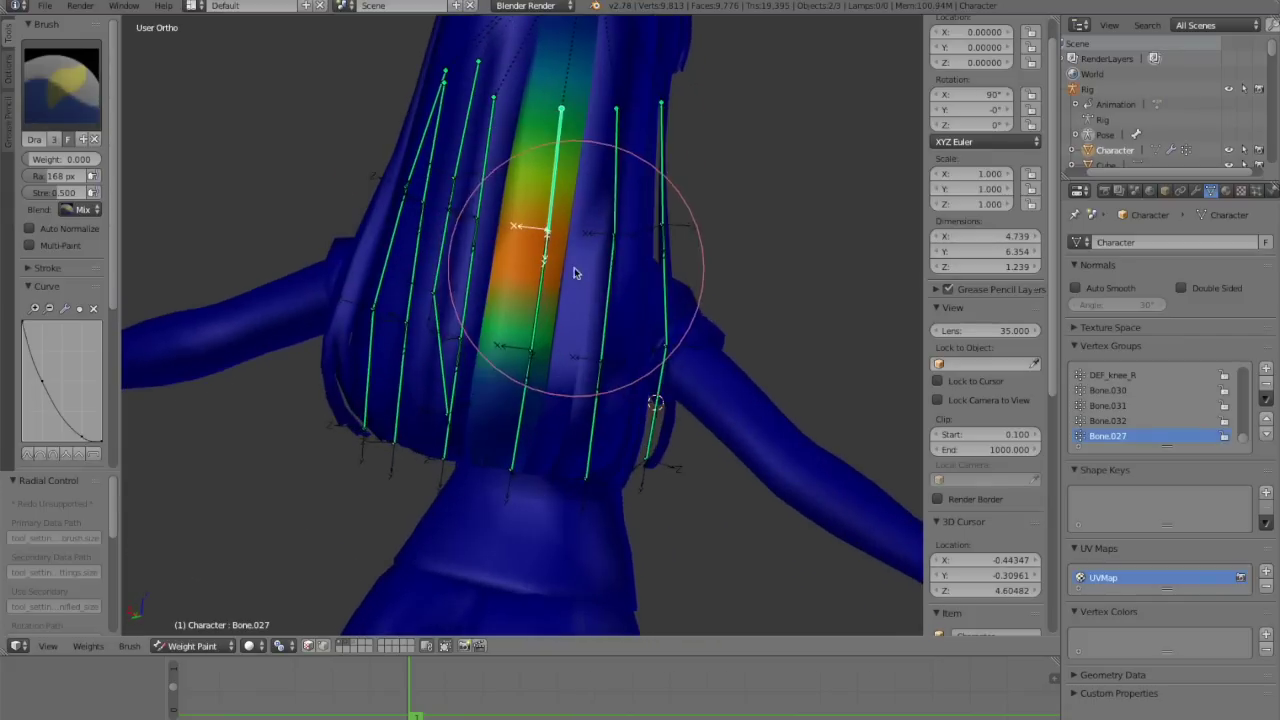
Step: Select Bone.028 and dab weight 1.000 repeatedly around its lower end with a 241 px brush
right_click(540, 320)
left_click_drag(86, 160, 103, 160)
middle_click_drag(255, 283, 316, 297)
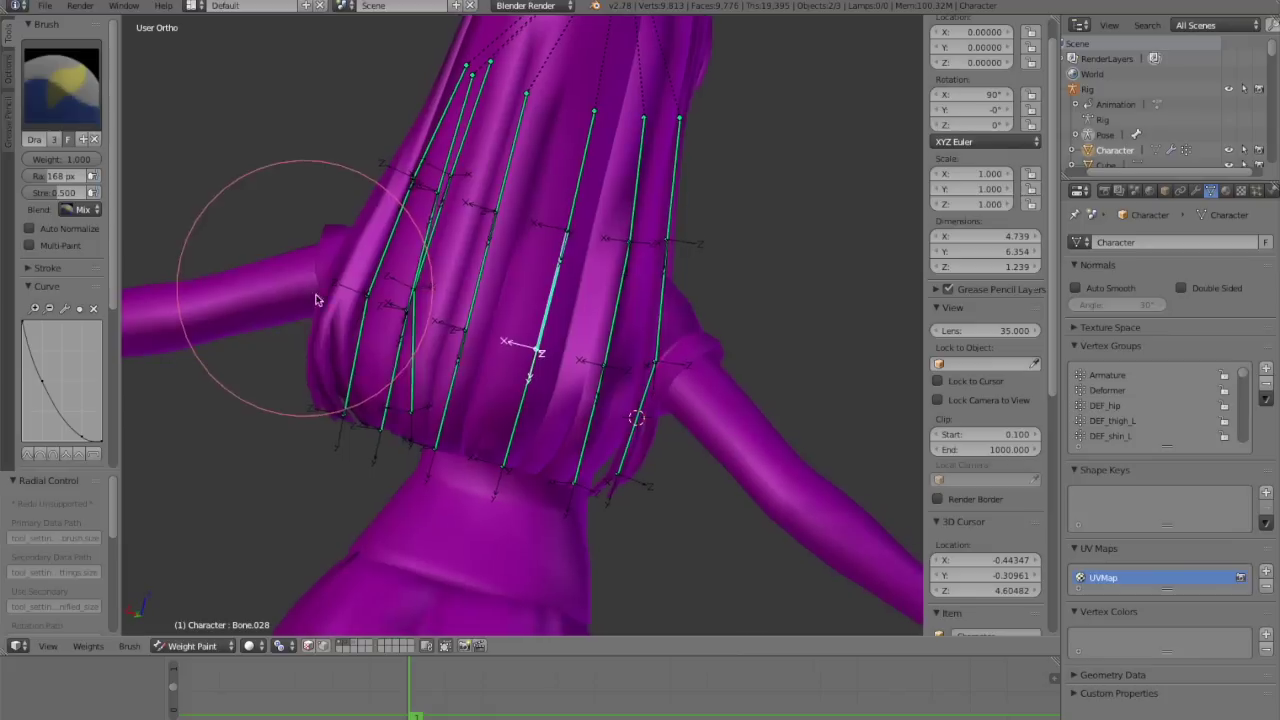
key("f")
left_click(629, 374)
left_click(540, 350)
left_click(541, 351)
left_click(540, 351)
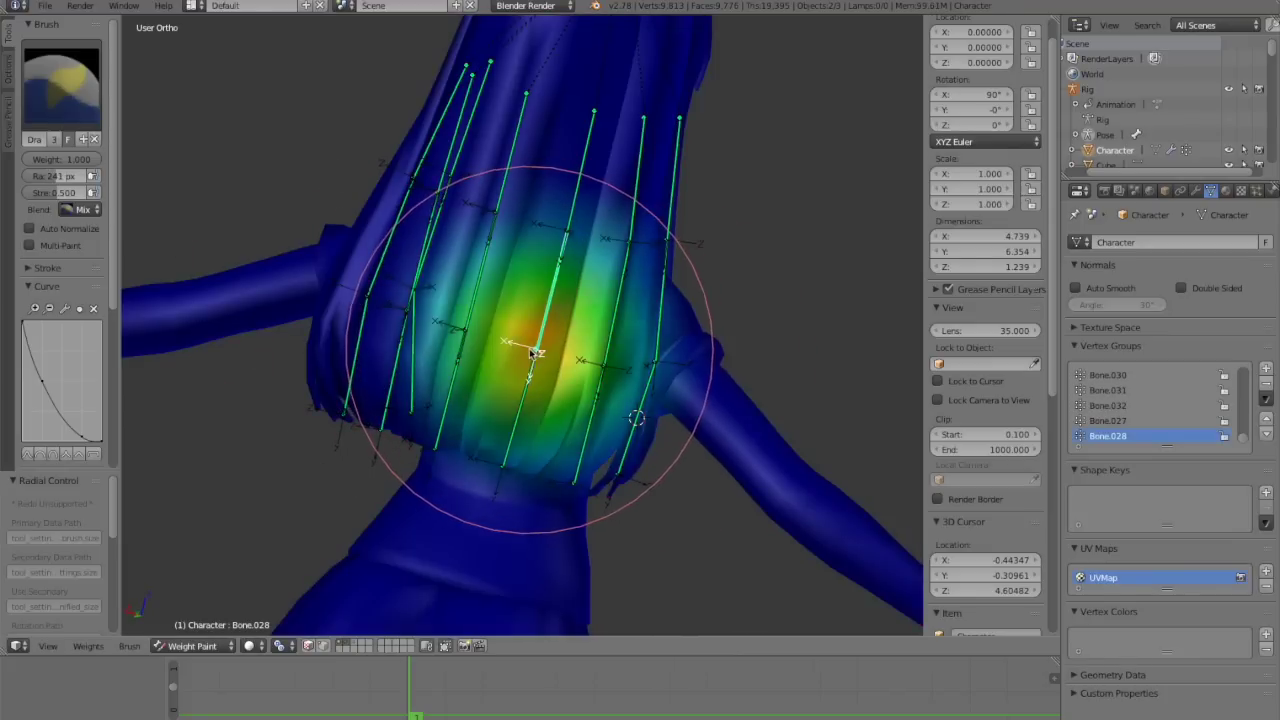
left_click(538, 351)
left_click(538, 351)
Step: Enlarge the brush radius to 321 px and widen the full-weight area around Bone.028's lower end
key("f")
left_click(636, 384)
left_click(544, 356)
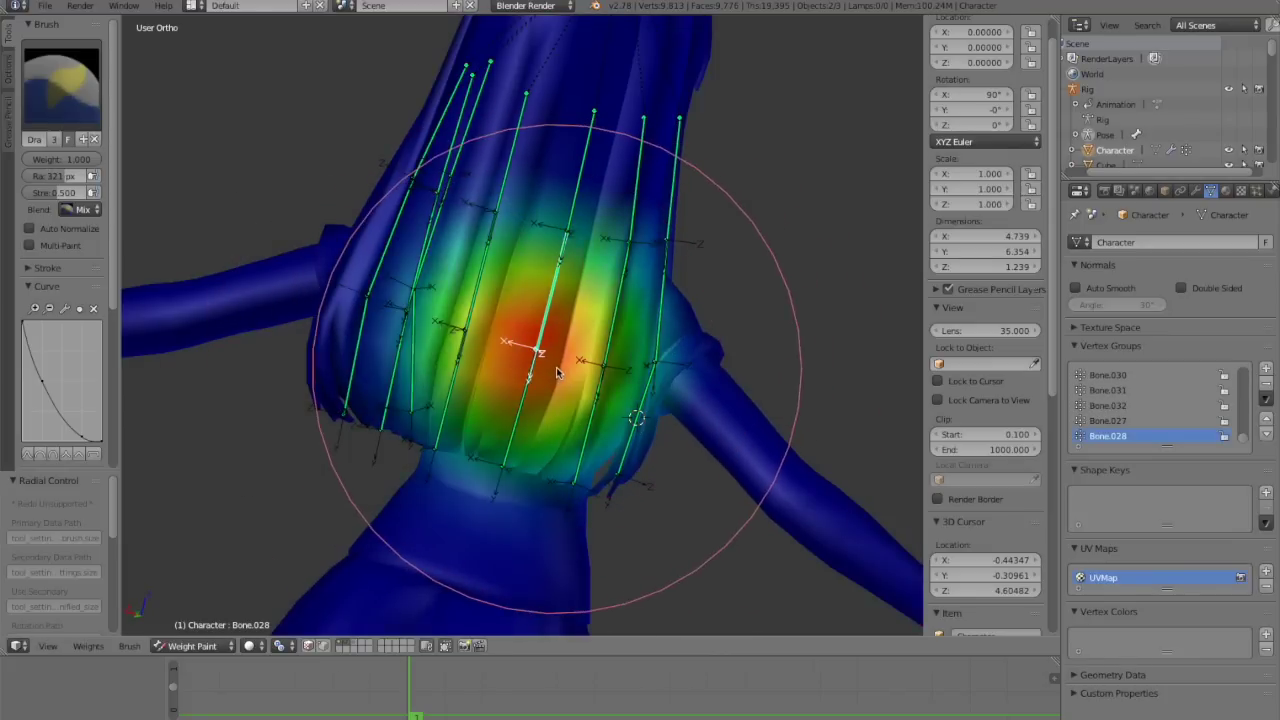
left_click(555, 368)
Step: Remove the inverted vertex selection from the Bone.028 vertex group in Edit Mode and return to Weight Paint mode
scroll(541, 366, "down", 1)
mouse_move(541, 366)
middle_mouse_down()
mouse_move(513, 317)
mouse_move(407, 453)
middle_mouse_up()
key("Tab")
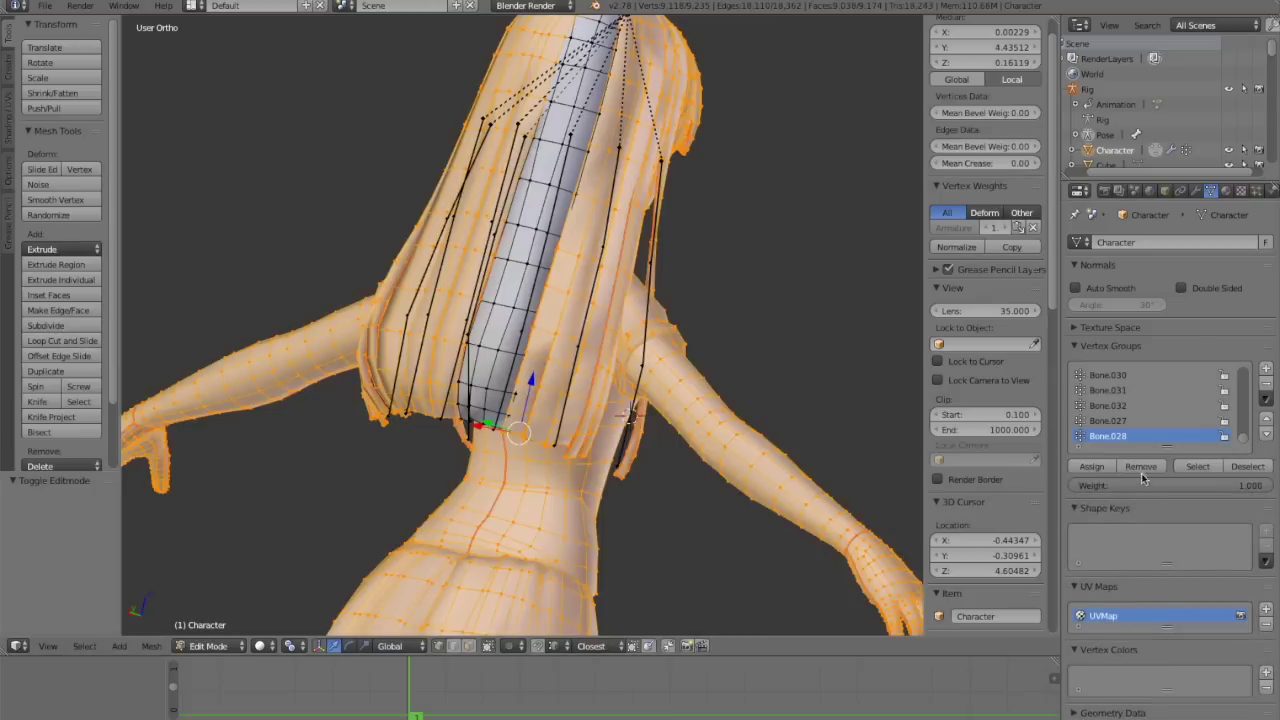
key("Tab")
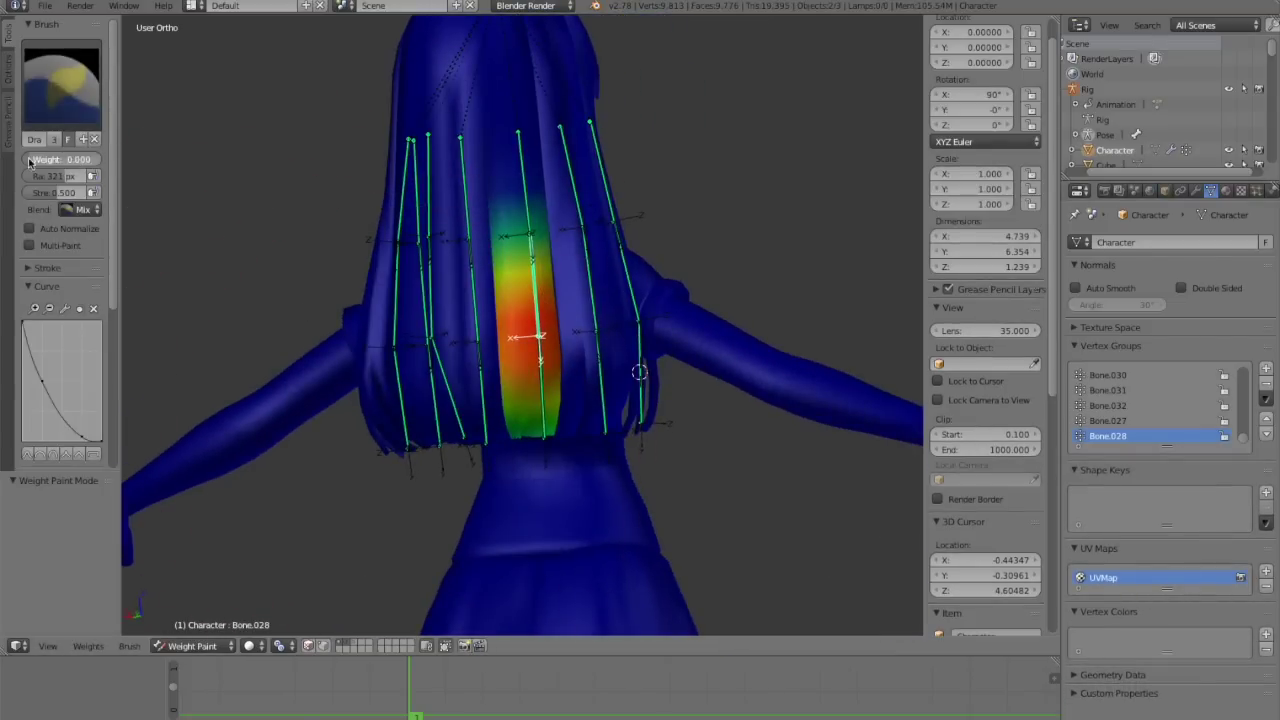
Step: Reduce the brush radius to 127 px and fade Bone.028's influence at the strand's tip with weight 0.000
key("f")
left_click(535, 440)
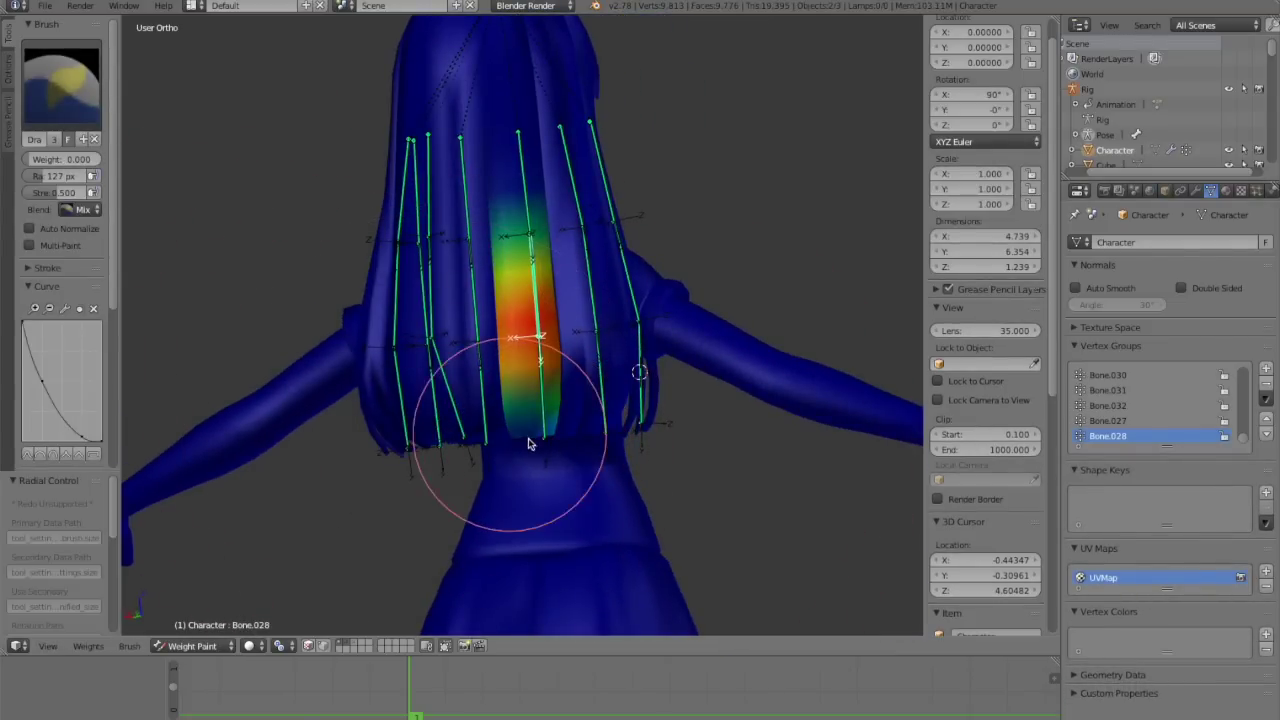
middle_click_drag(495, 433, 531, 406)
scroll(532, 407, "down", 1)
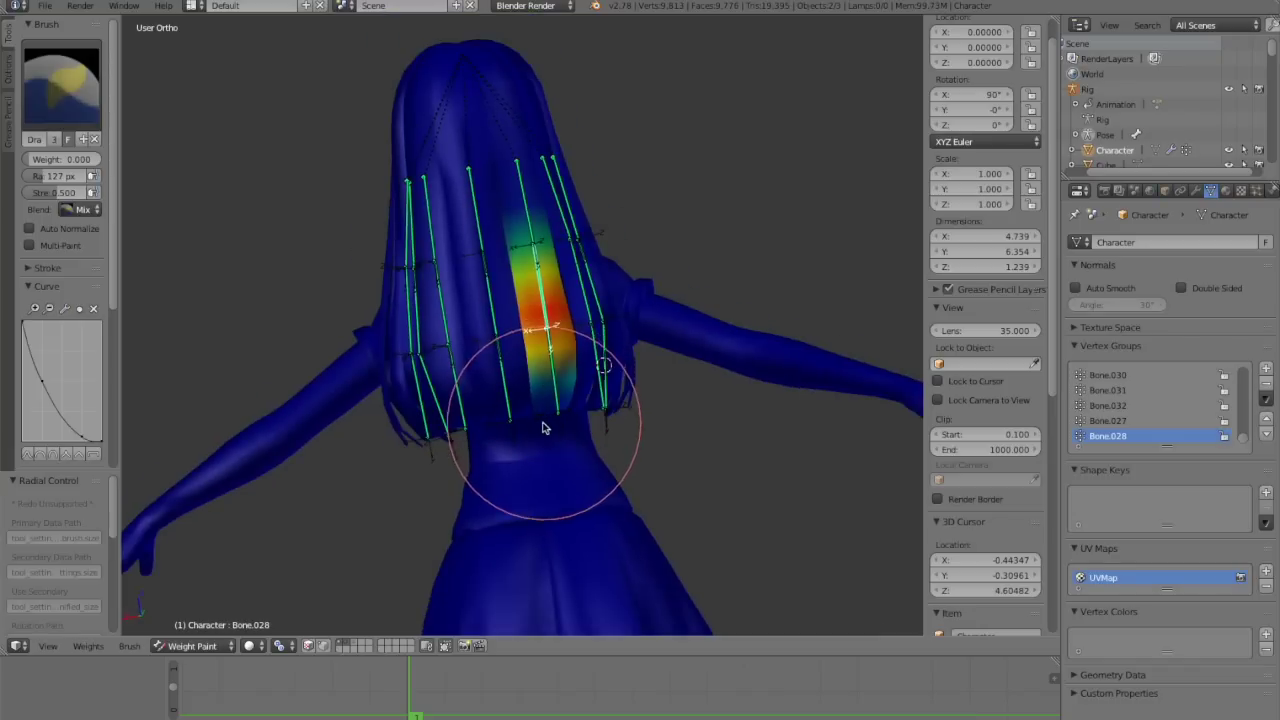
Step: Select Bone.029 and paint weight 1.000 across the strand's lower end with a 230 px brush
right_click(556, 396)
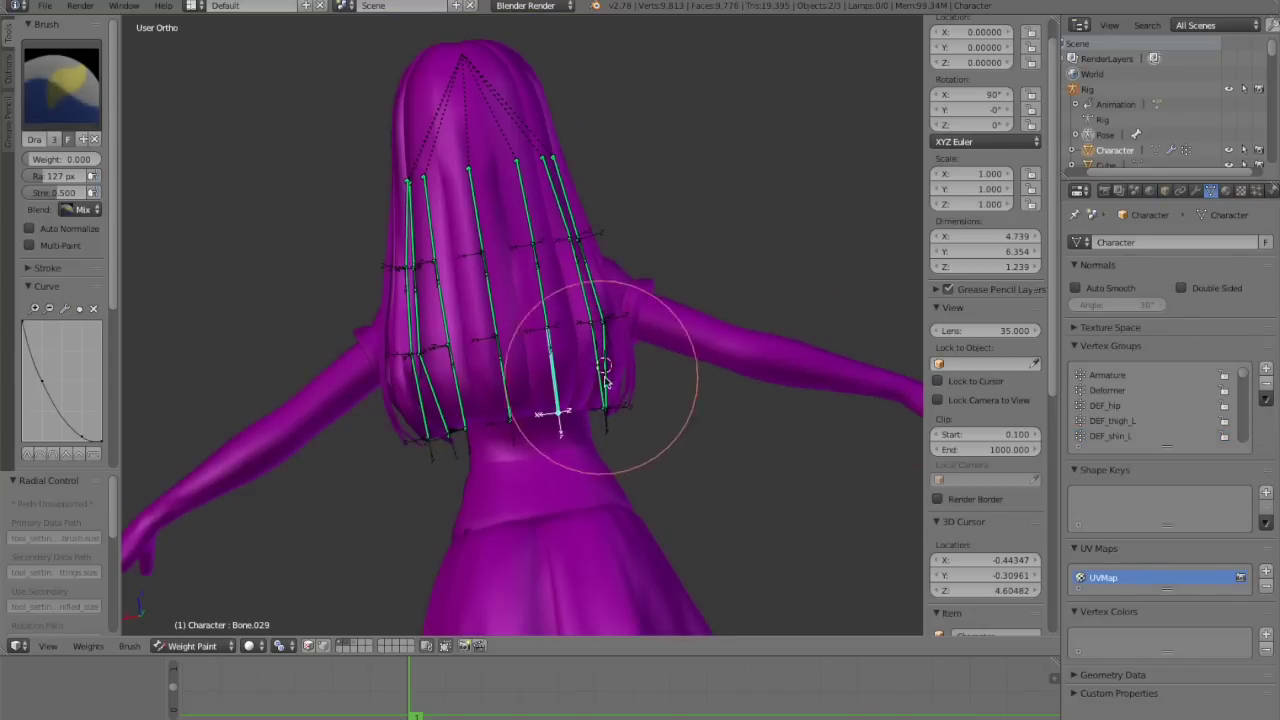
key("f")
left_click(684, 391)
middle_click_drag(612, 403, 554, 449)
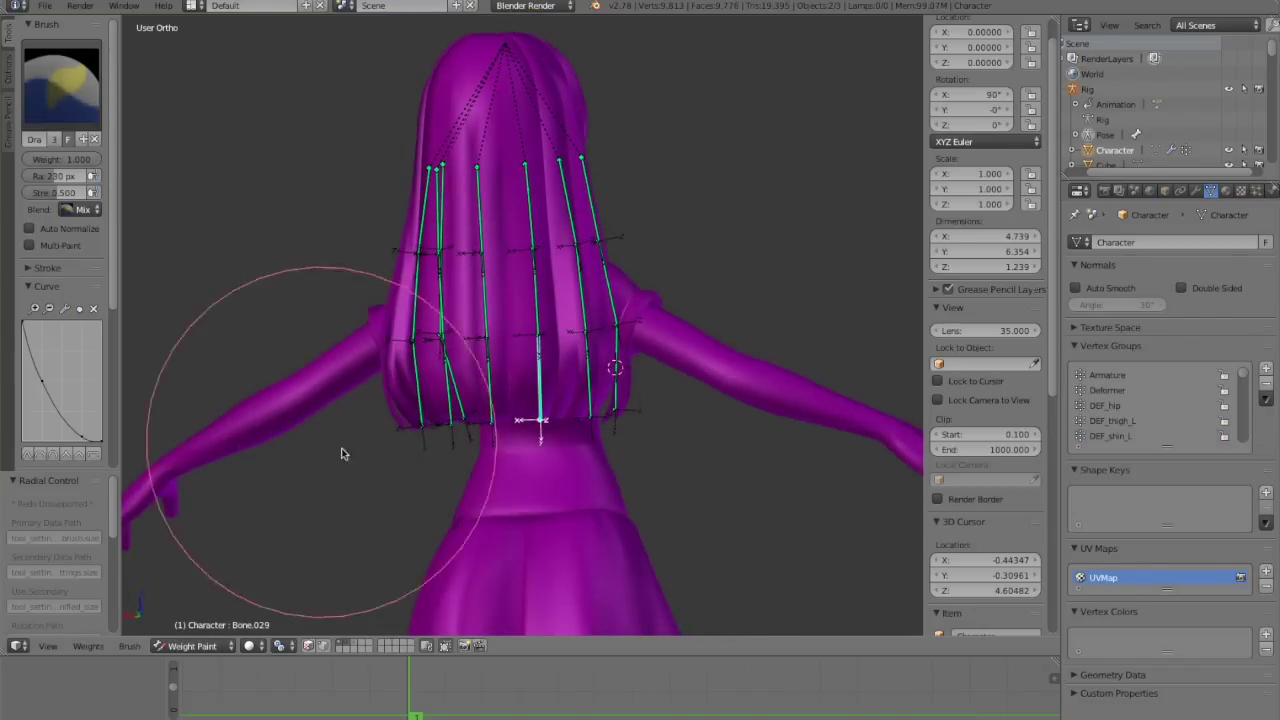
scroll(509, 491, "up", 3)
mouse_move(509, 491)
left_mouse_down()
mouse_move(551, 460)
mouse_move(515, 468)
mouse_move(560, 490)
mouse_move(490, 480)
mouse_move(572, 465)
left_mouse_up()
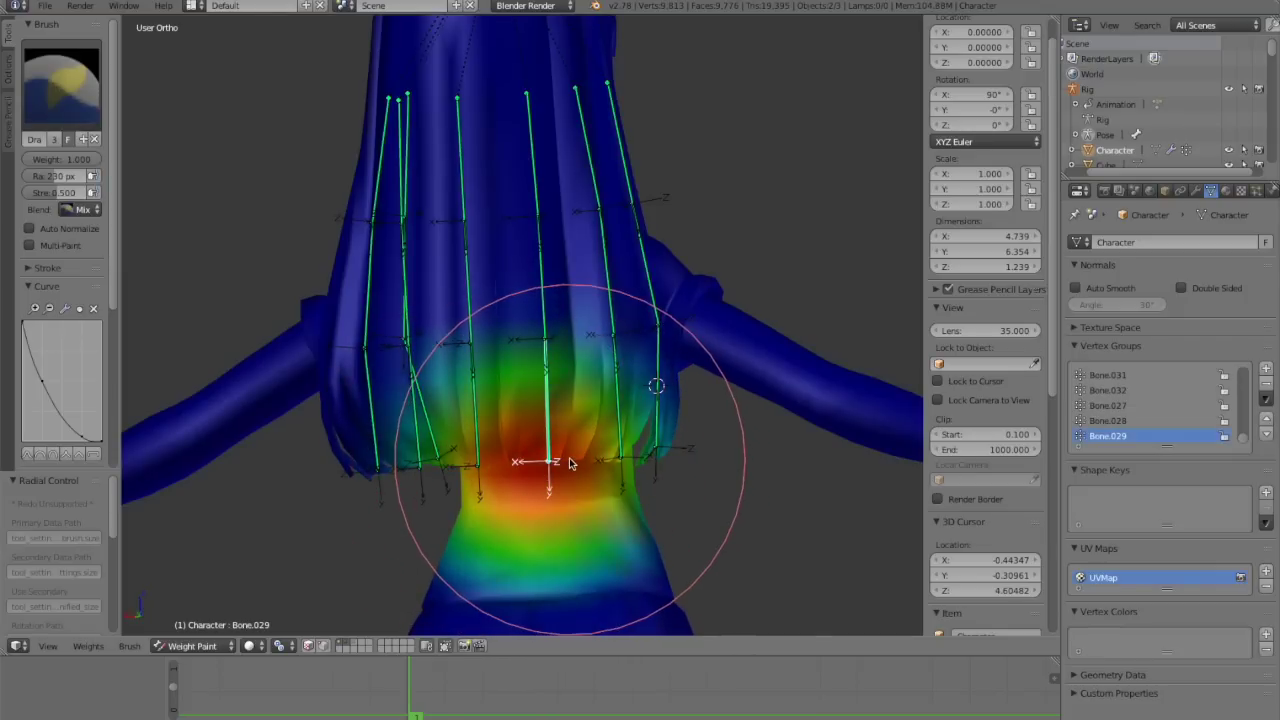
Step: Remove the inverted vertex selection from the Bone.029 vertex group in Edit Mode and return to Weight Paint mode
key("Tab")
left_click(1142, 470)
key("Tab")
scroll(449, 353, "down", 3)
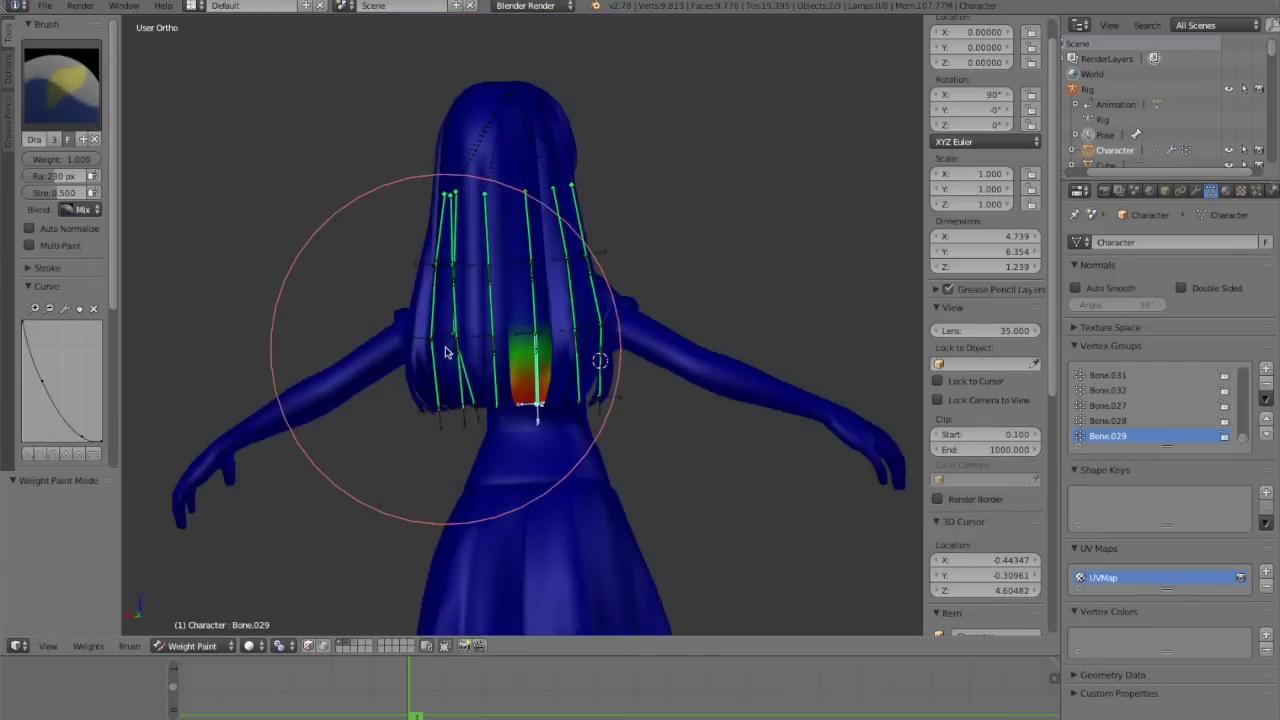
mouse_move(449, 353)
middle_mouse_down()
mouse_move(582, 232)
mouse_move(484, 335)
middle_mouse_up()
scroll(582, 335, "up", 1)
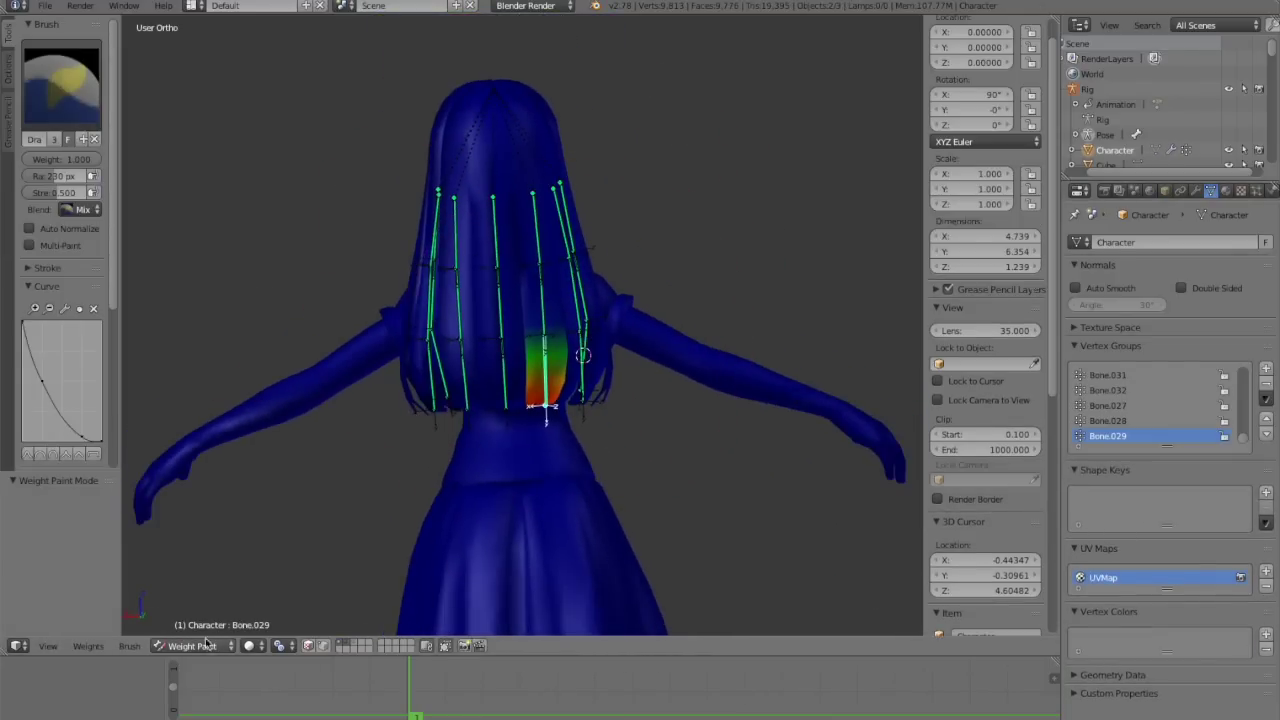
Step: Switch to Object Mode and play the animation to check how the central strand deforms, stopping at frame 70
left_click(192, 645)
left_click(205, 625)
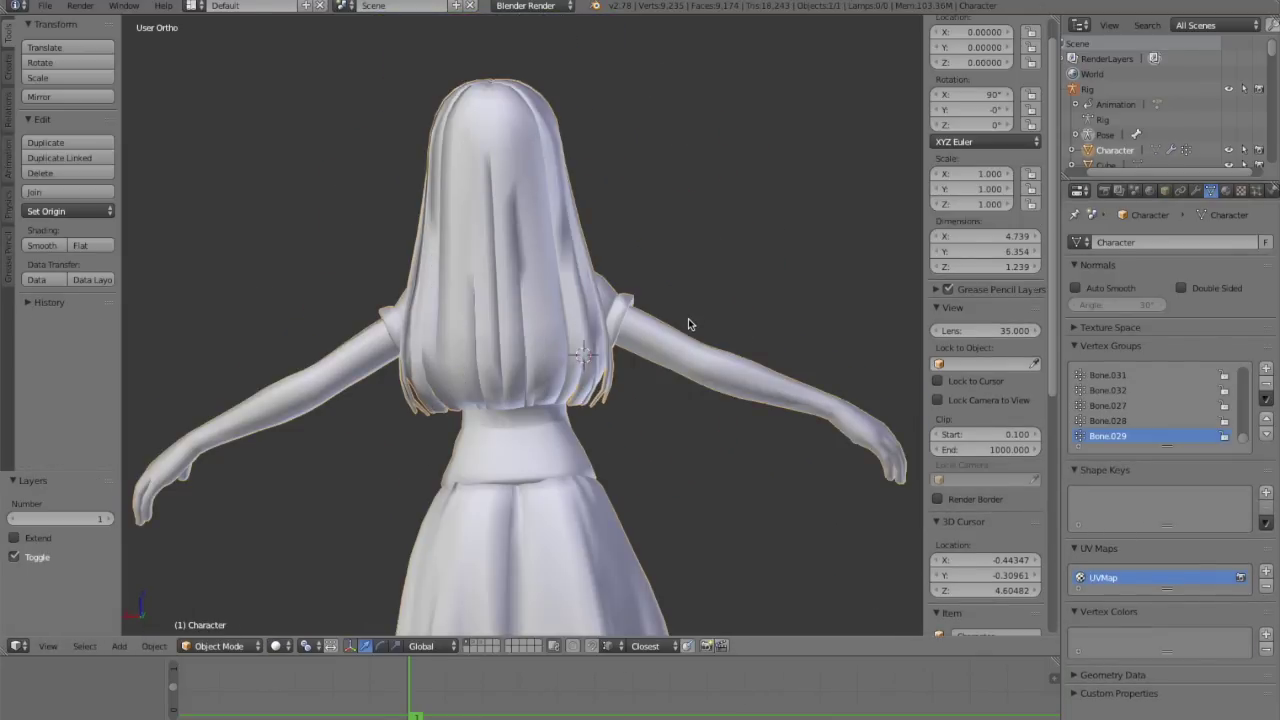
key("alt+a")
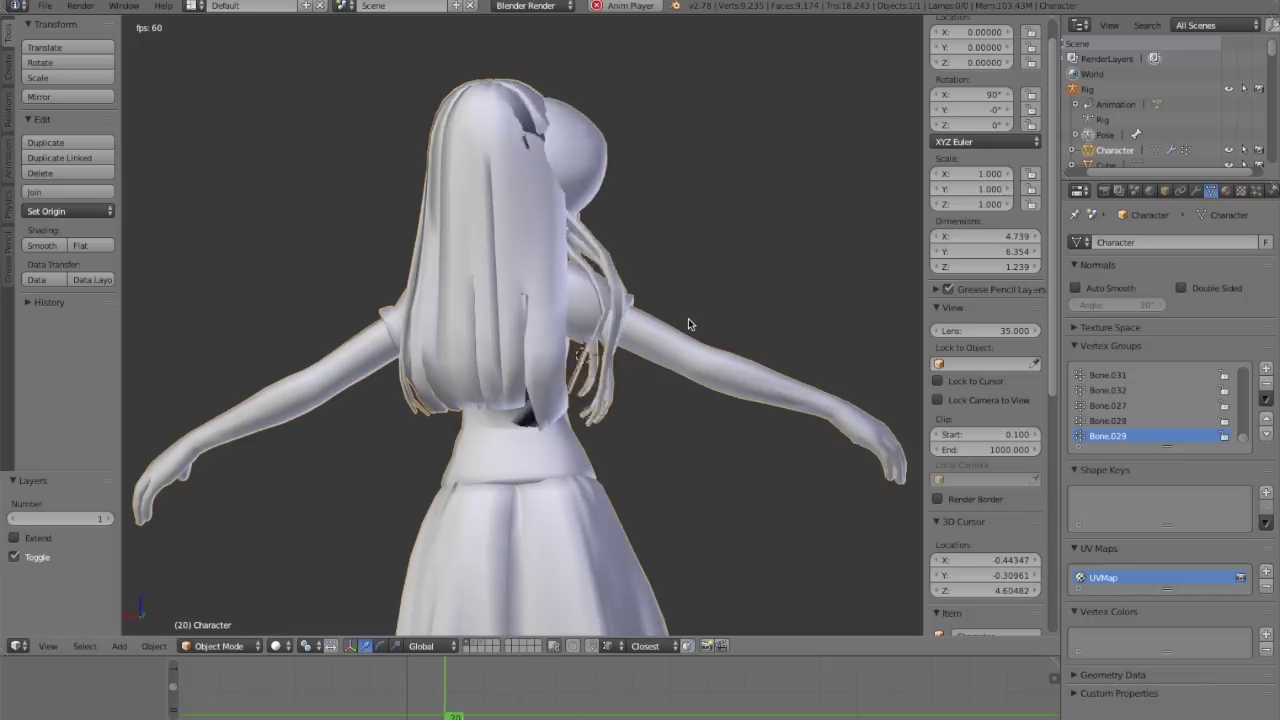
middle_click_drag(688, 324, 456, 372)
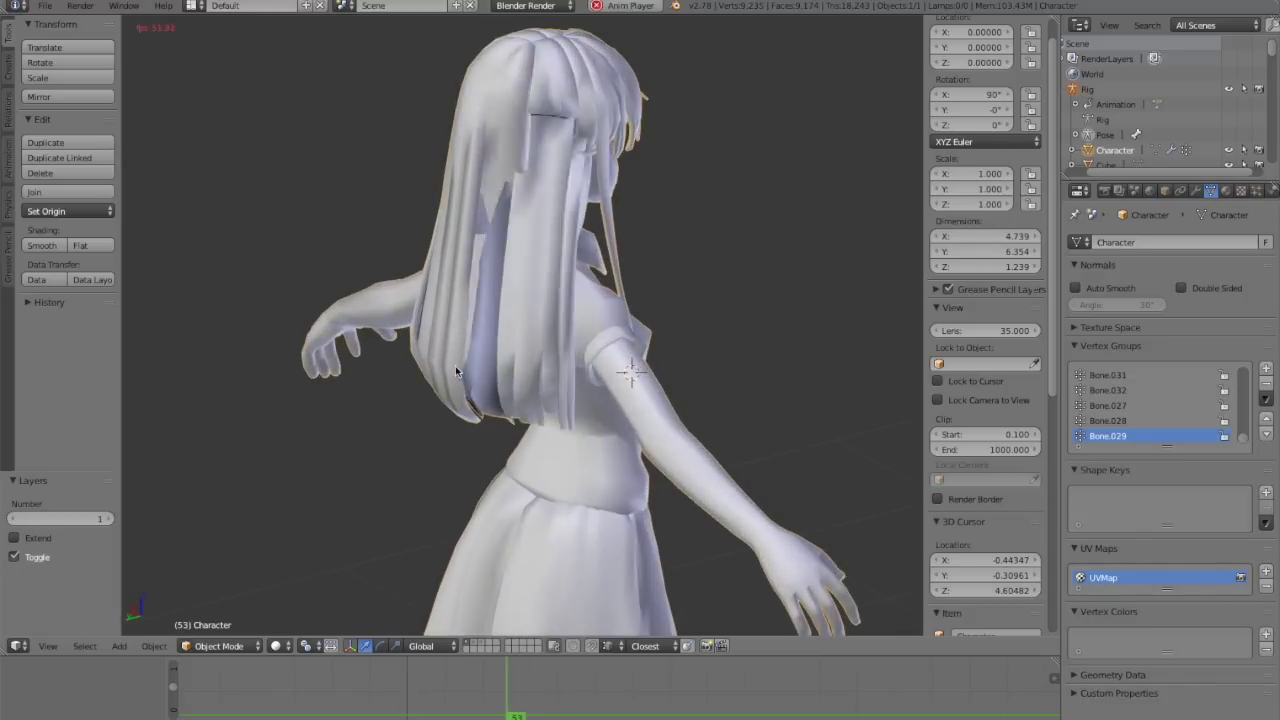
key("alt+a")
scroll(469, 455, "up", 5)
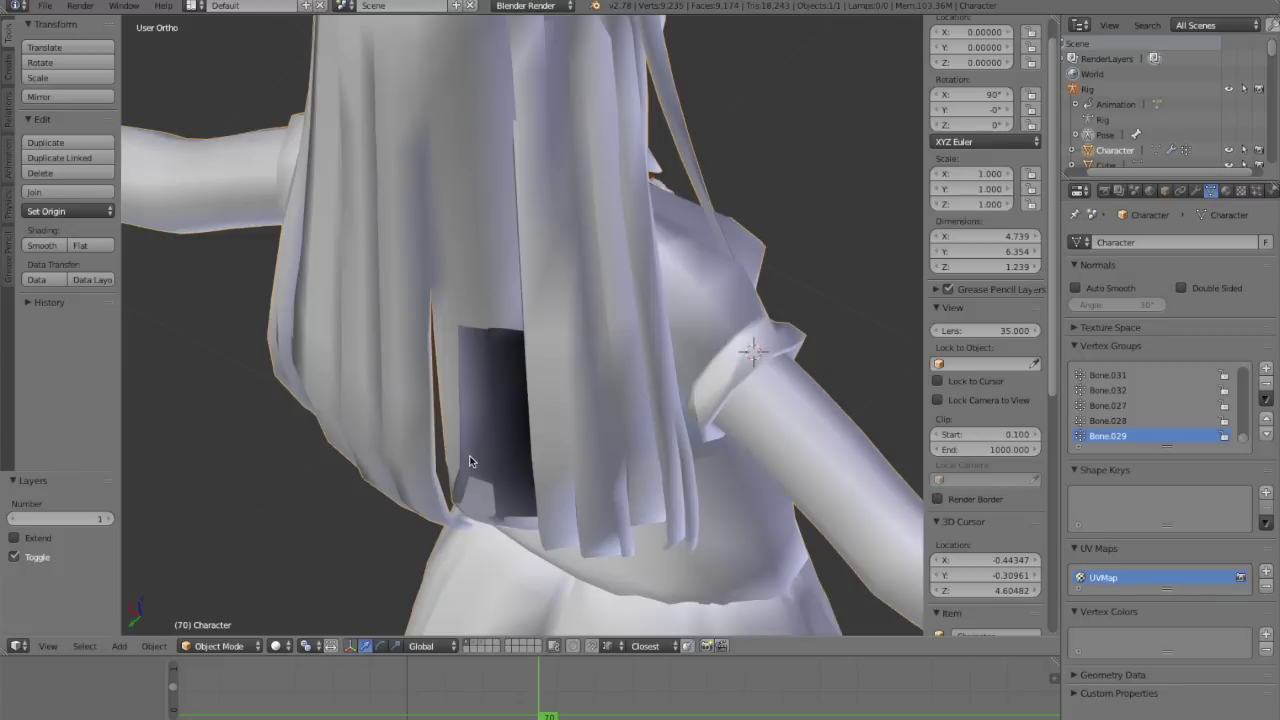
Step: Inspect the strand's inner and outer layers in Edit Mode, comparing wireframe and solid shading
key("Tab")
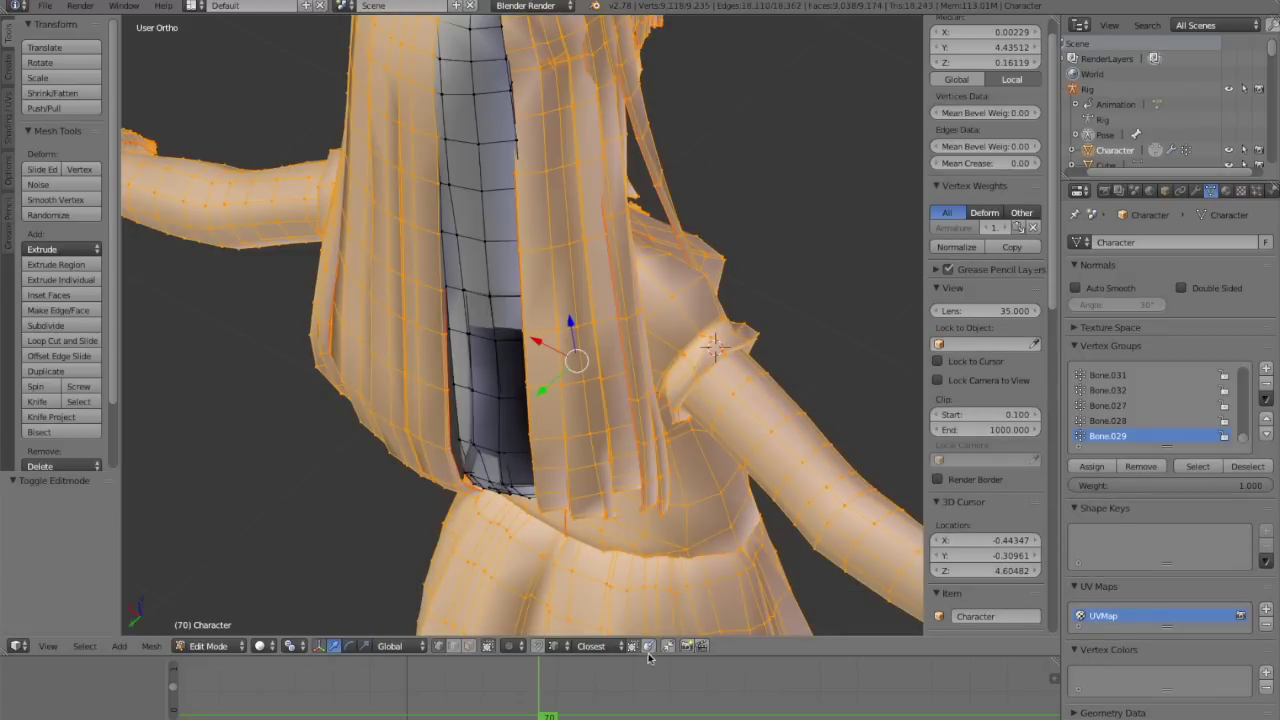
key("z")
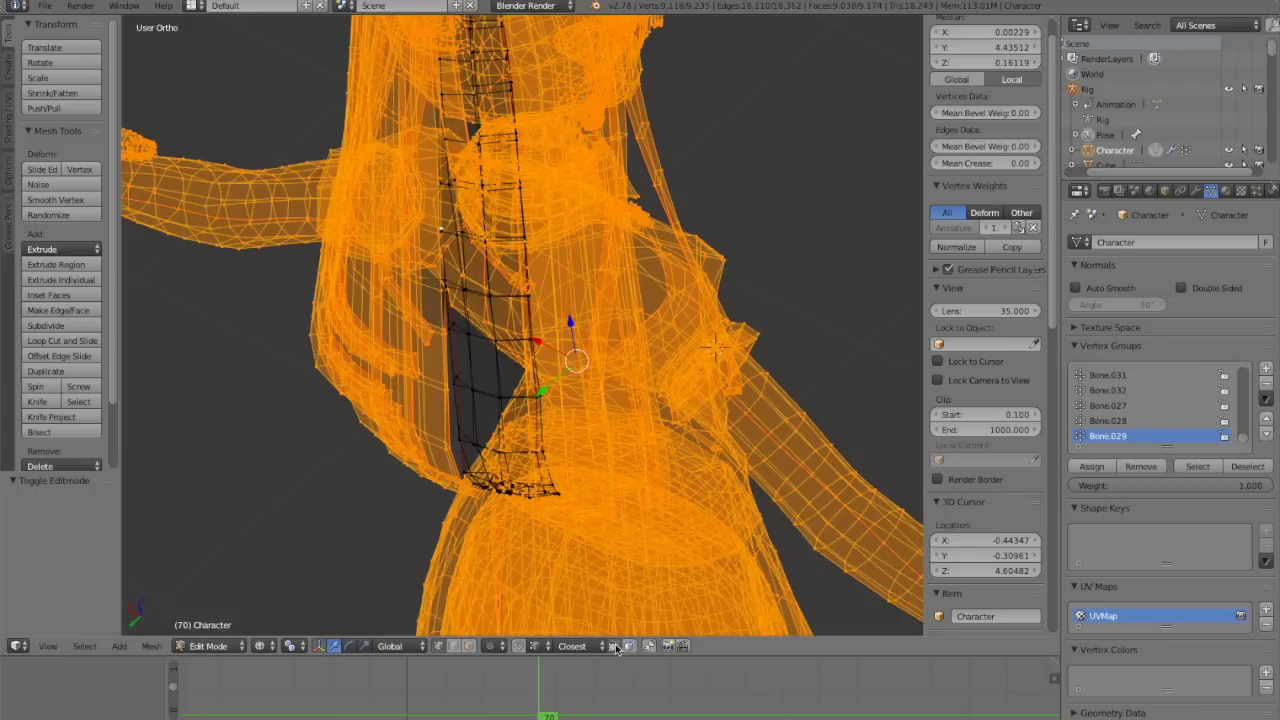
key("z")
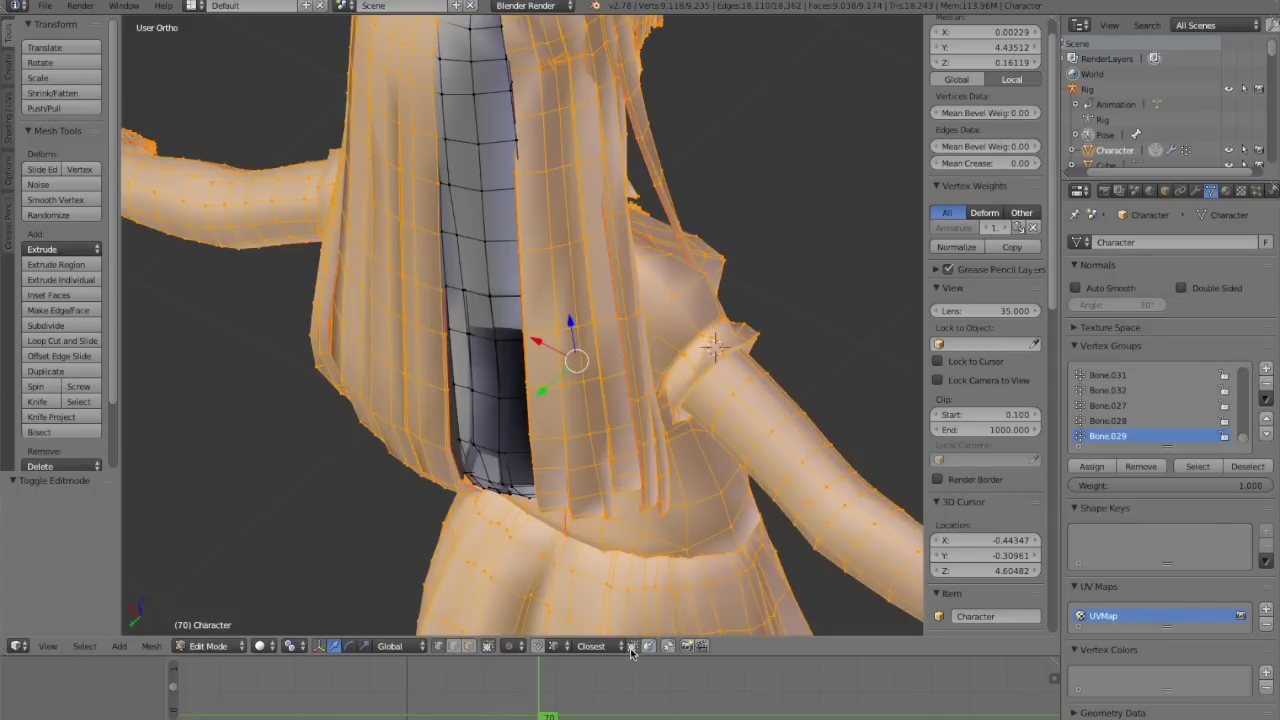
key("z")
mouse_move(509, 373)
middle_mouse_down()
mouse_move(549, 77)
mouse_move(448, 117)
mouse_move(538, 261)
mouse_move(551, 320)
mouse_move(406, 572)
mouse_move(295, 624)
middle_mouse_up()
key("z")
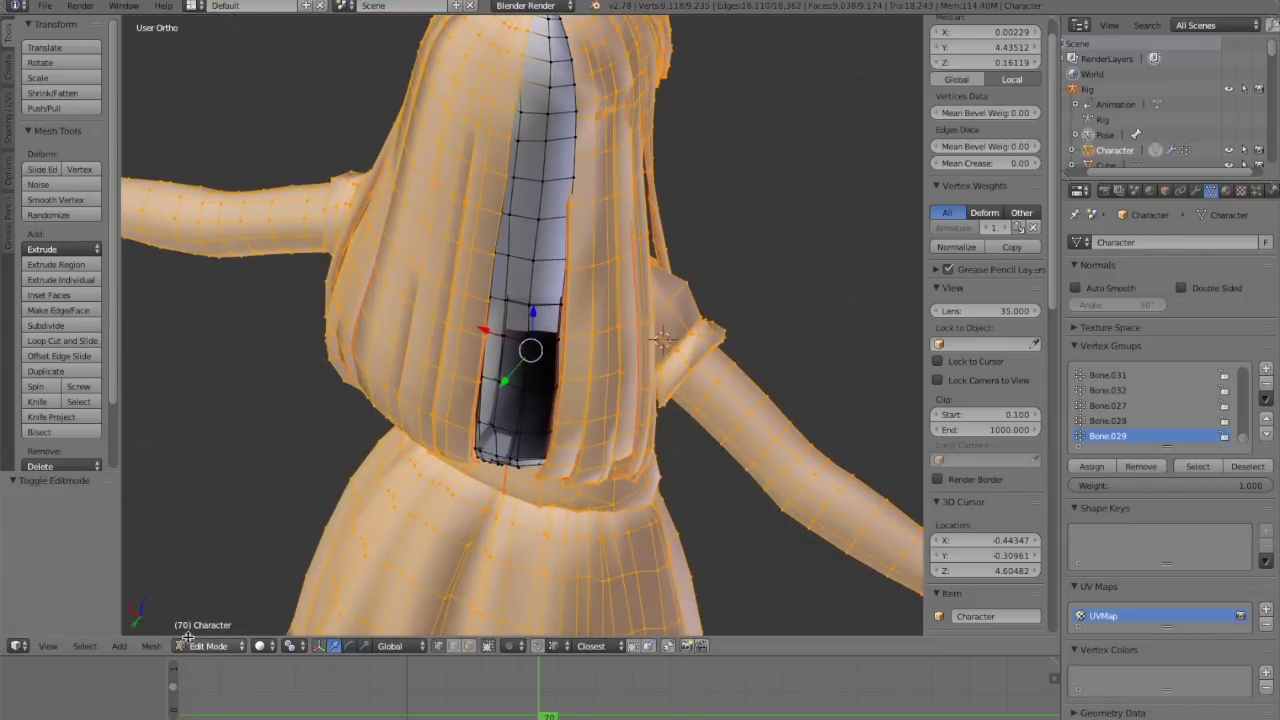
Step: Return to Weight Paint mode, show the armature layer alongside the mesh, and select Bone.028
left_click(192, 646)
left_click(218, 561)
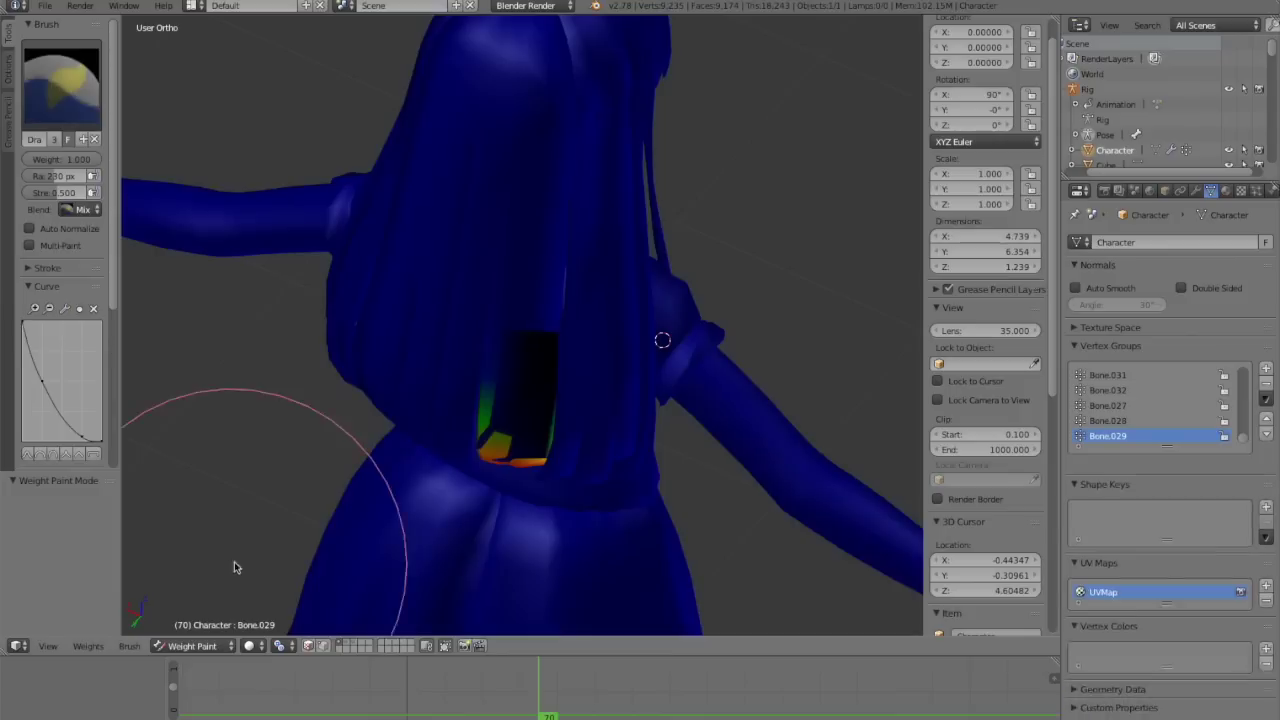
left_click_drag(518, 428, 538, 381)
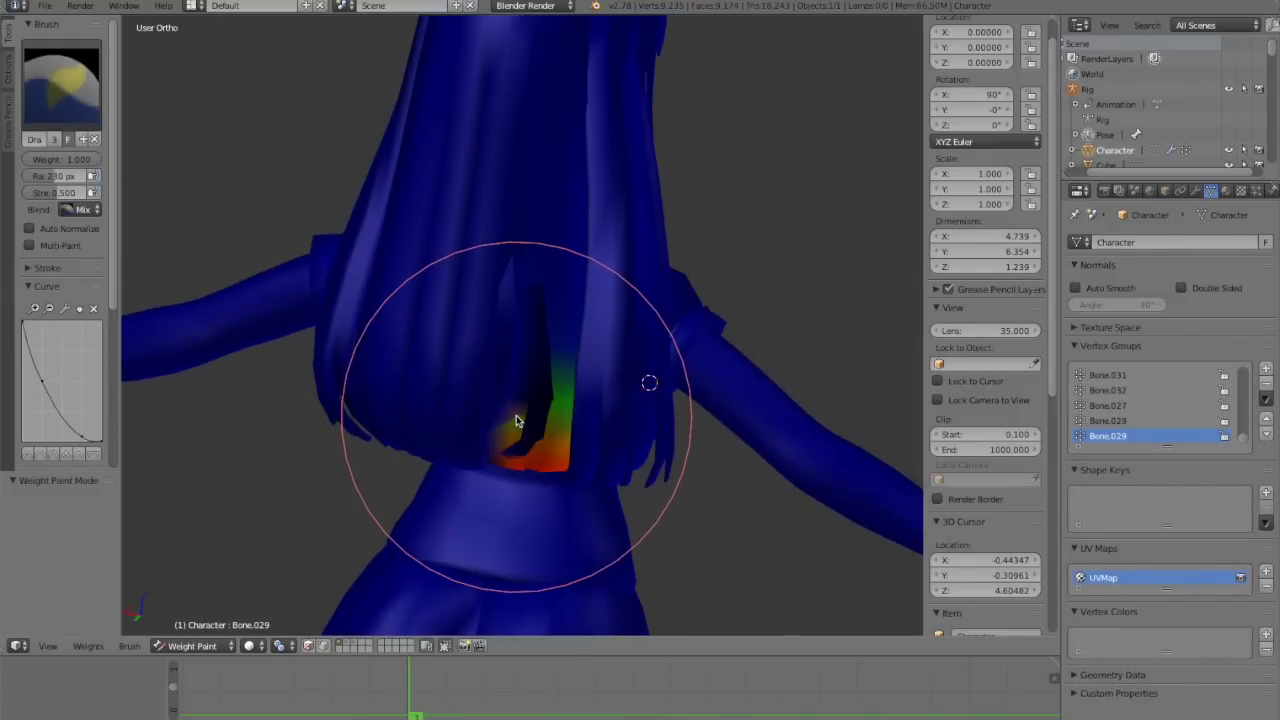
left_click(349, 646, "shift")
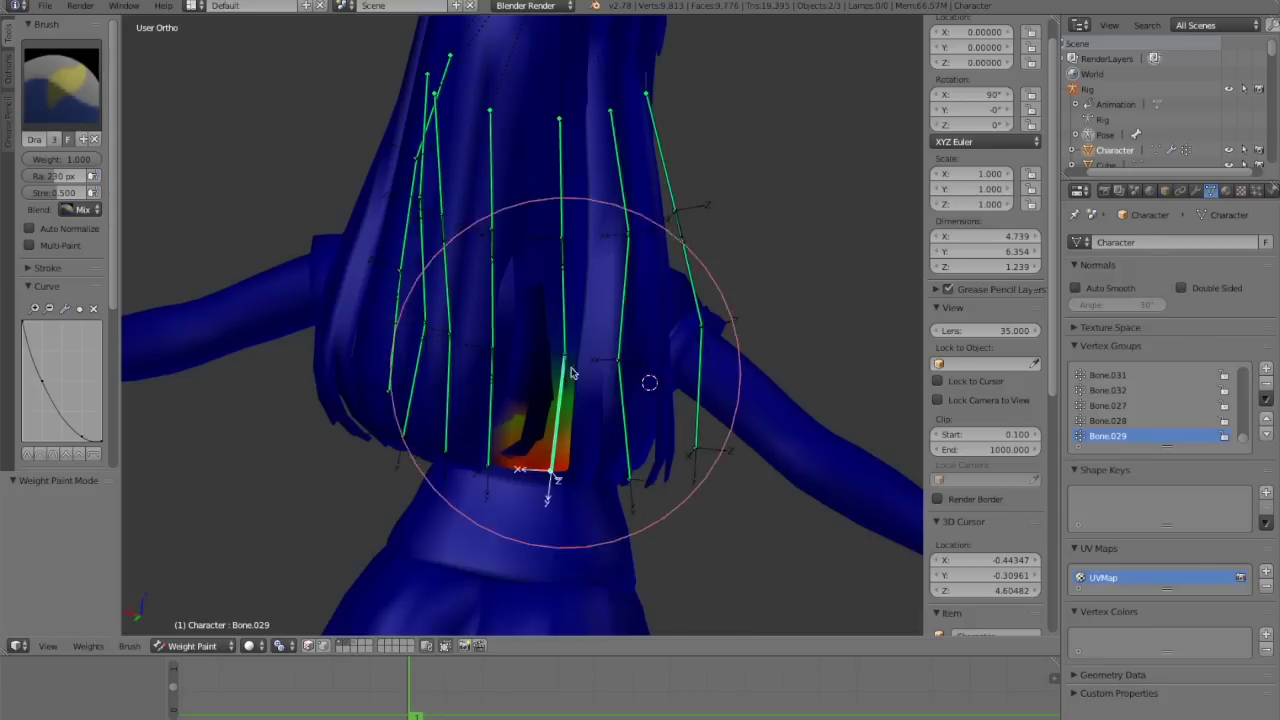
right_click(566, 331)
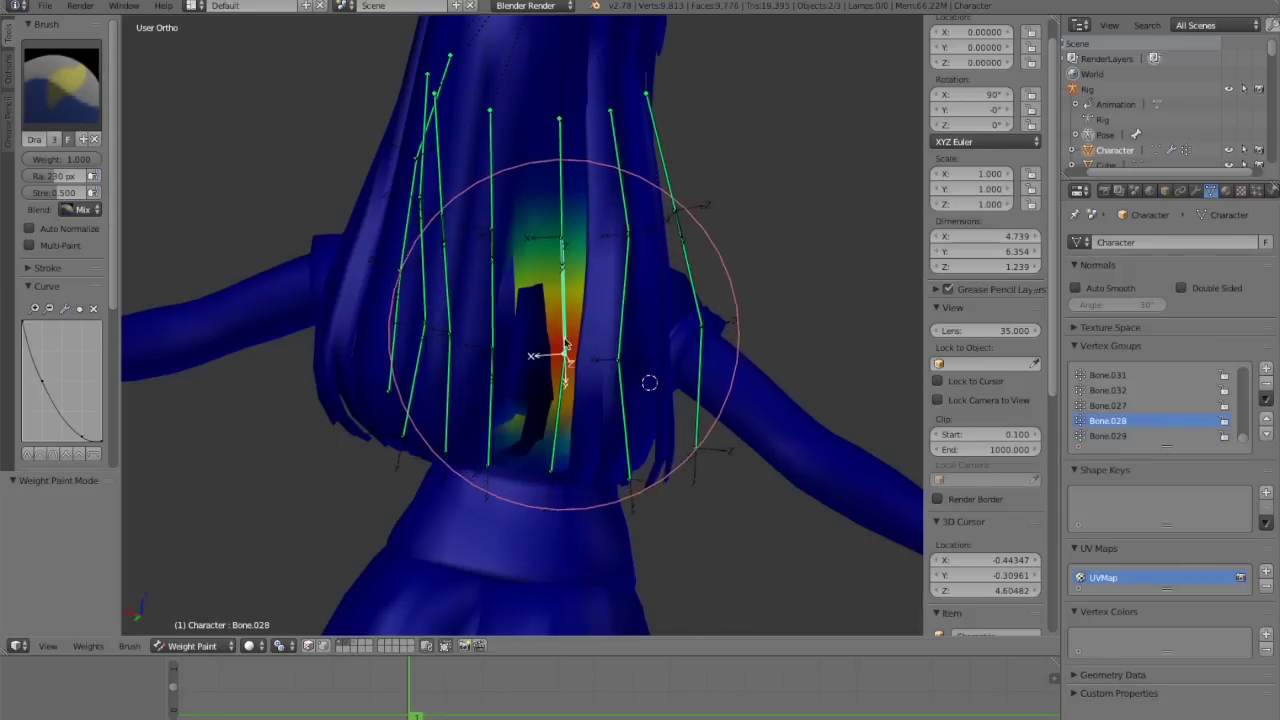
Step: Display the mesh in wireframe and turn off limiting to visible geometry so hidden strand faces can be painted
middle_click_drag(566, 334, 527, 366)
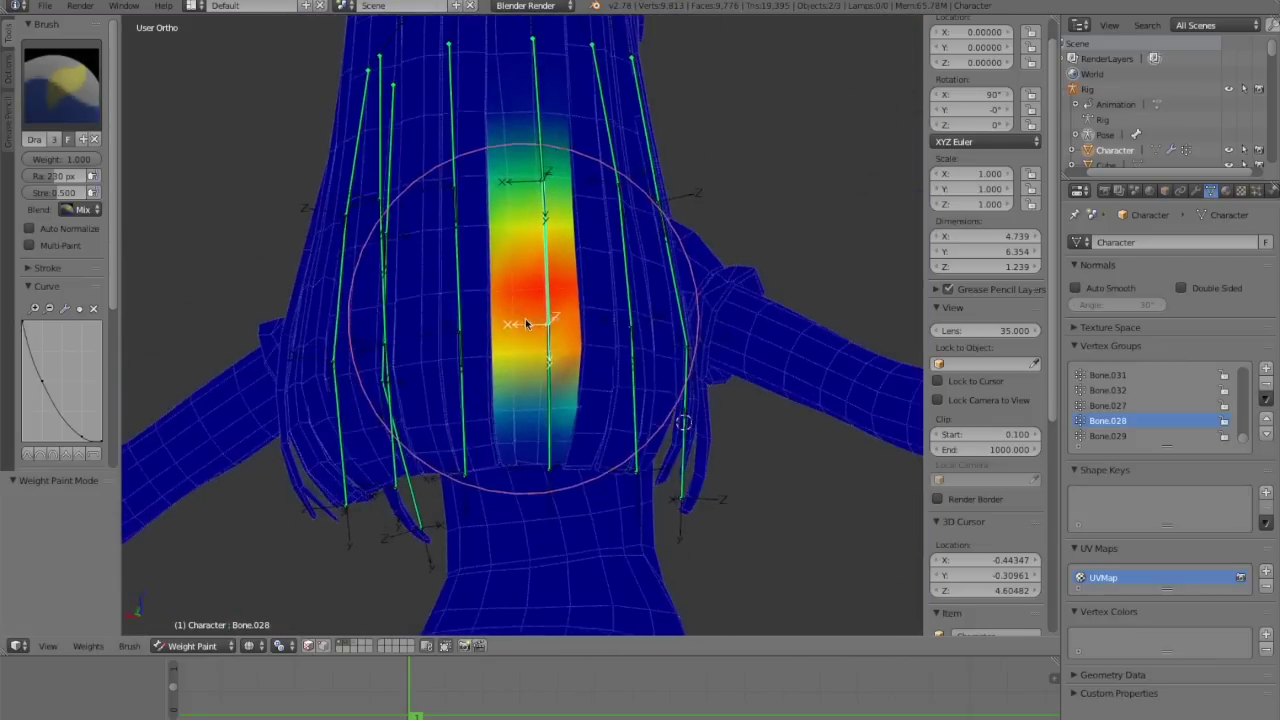
scroll(560, 350, "down", 2)
key("Tab")
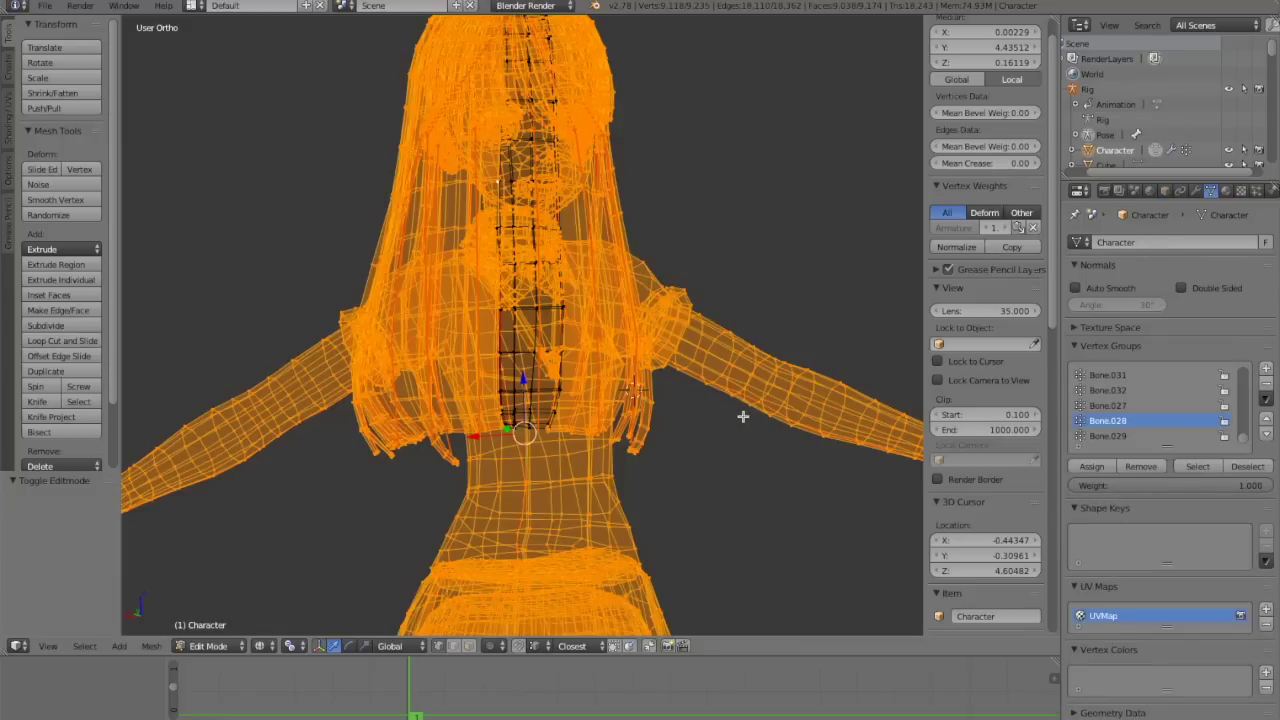
key("Tab")
left_click(444, 649)
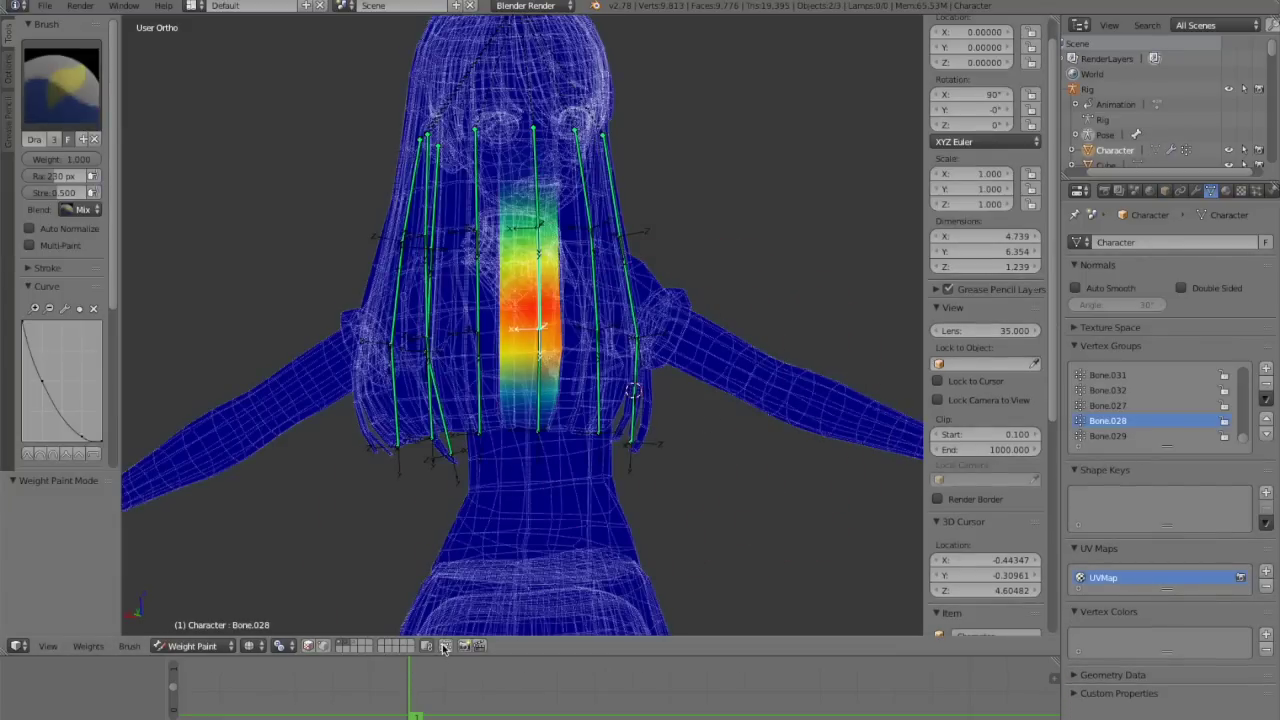
middle_click_drag(572, 363, 531, 291)
scroll(531, 285, "up", 2)
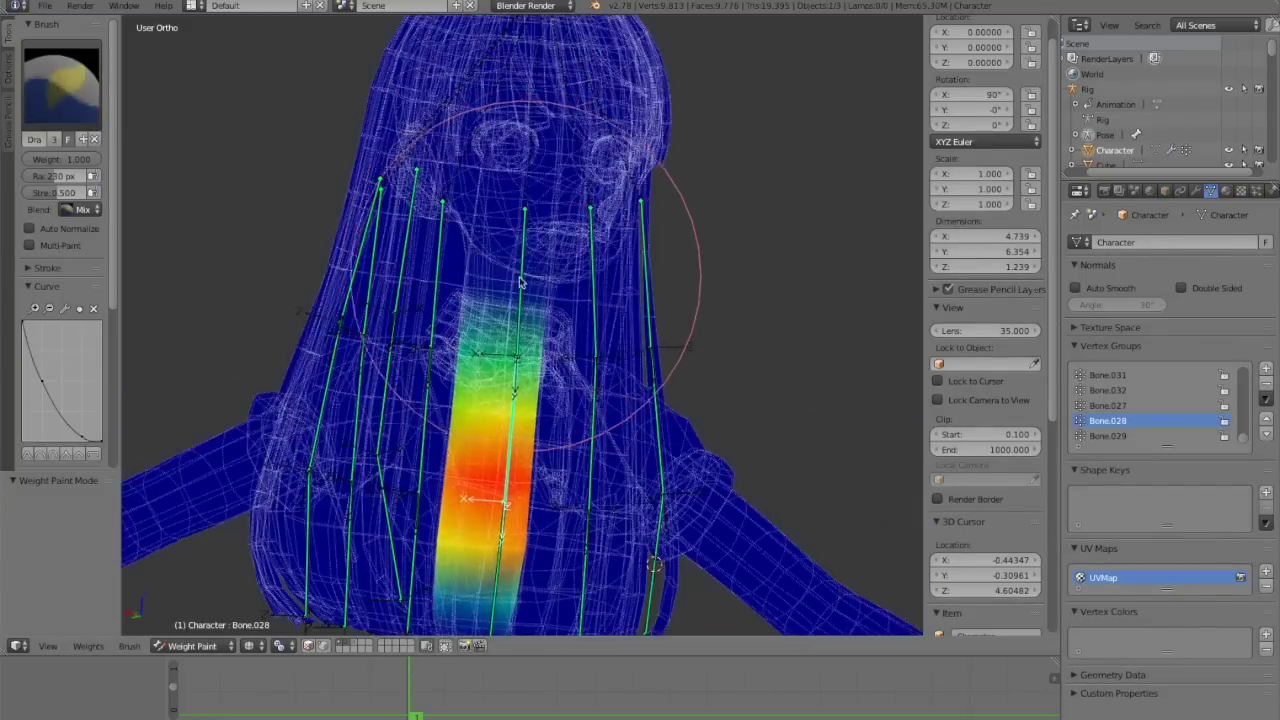
Step: Select Bone.027, enlarge the brush radius to 301 px, and dab weight 1.000 repeatedly around its lower end
right_click(520, 283)
middle_click_drag(523, 363, 535, 367)
key("f")
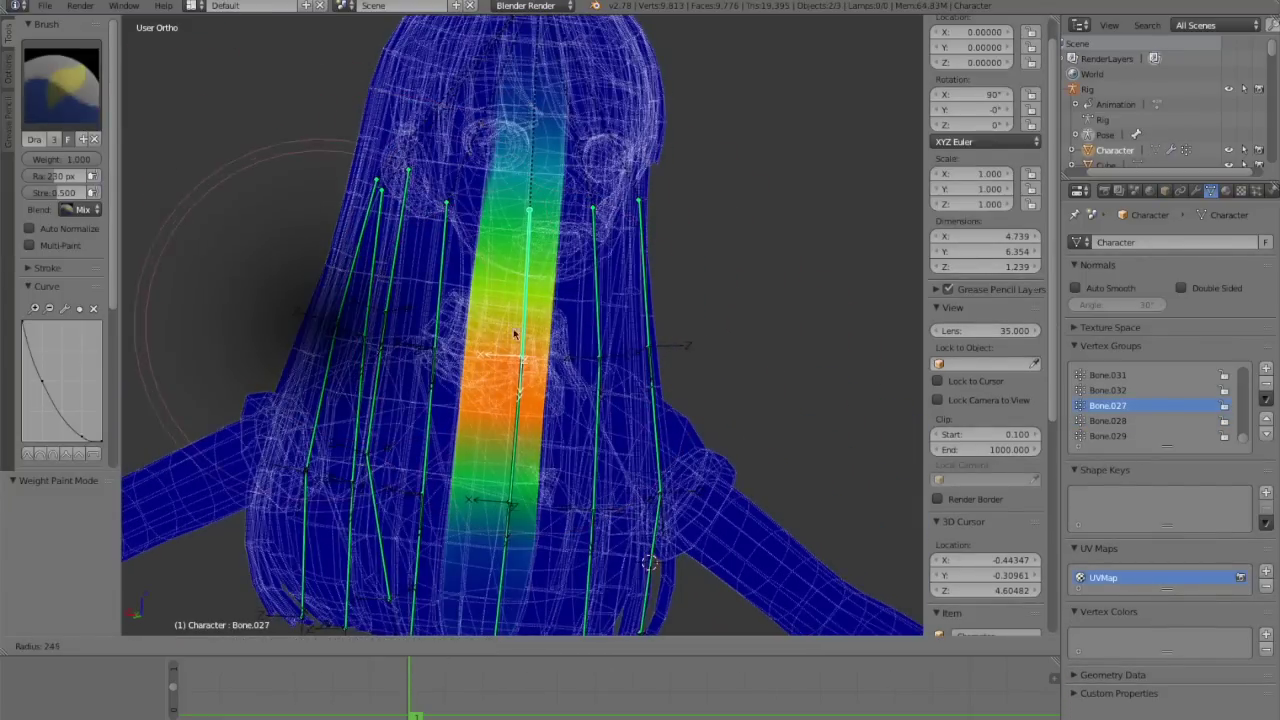
left_click(538, 334)
left_click(504, 373)
left_click(504, 373)
left_click(504, 373)
left_click(502, 376)
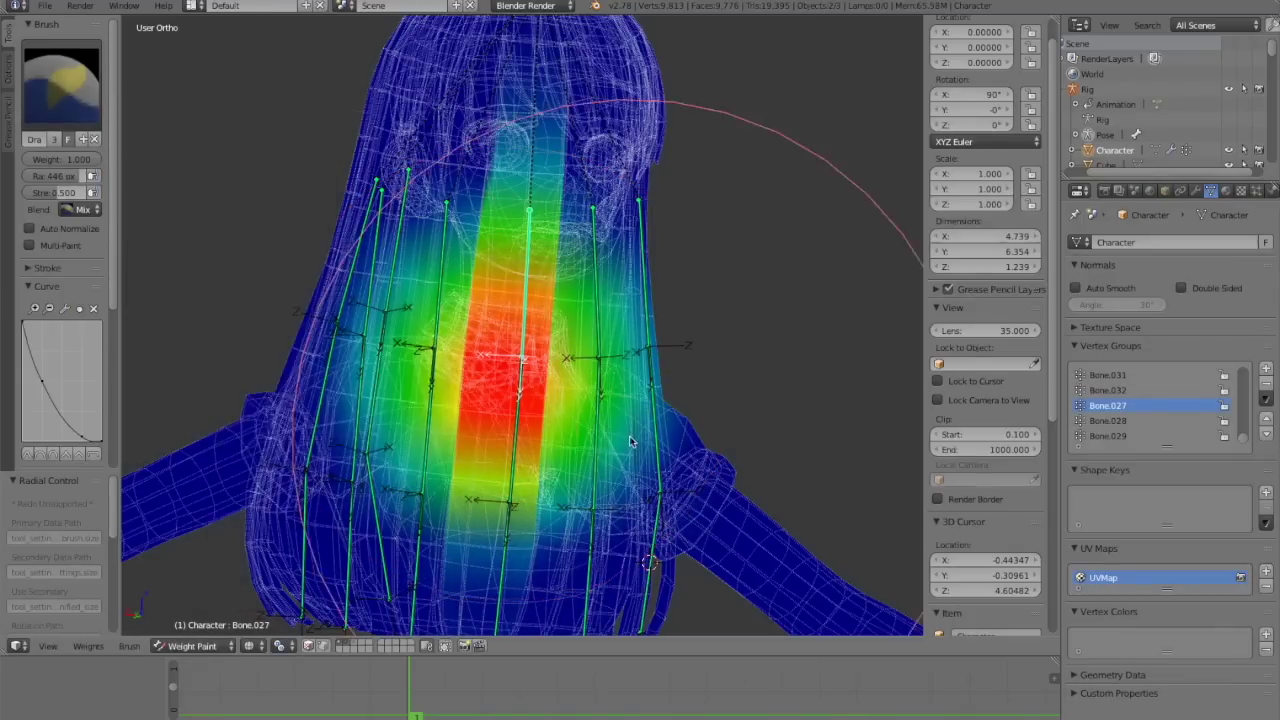
key("ctrl+z")
scroll(512, 342, "down", 6)
scroll(517, 334, "up", 4)
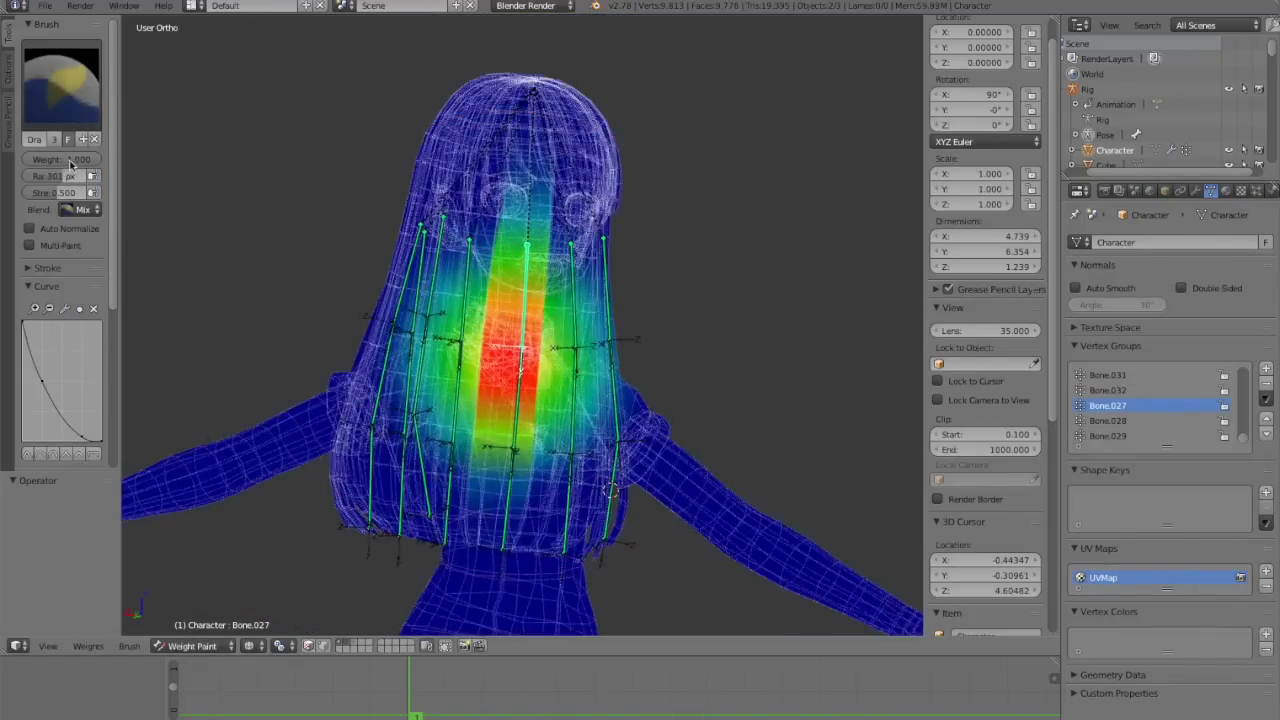
Step: Erase Bone.027's existing weights across the hair by painting weight 0.000, raising the brush strength to 1.000
left_click_drag(469, 340, 620, 343)
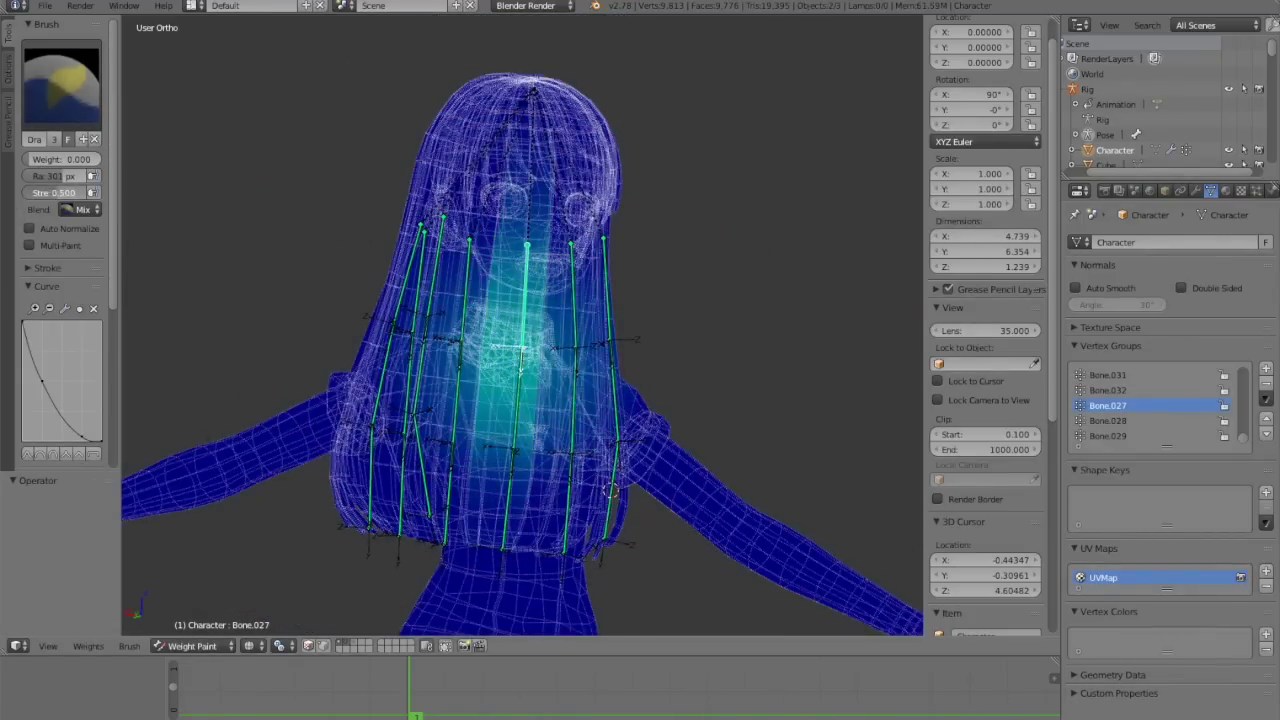
left_click_drag(373, 488, 451, 545)
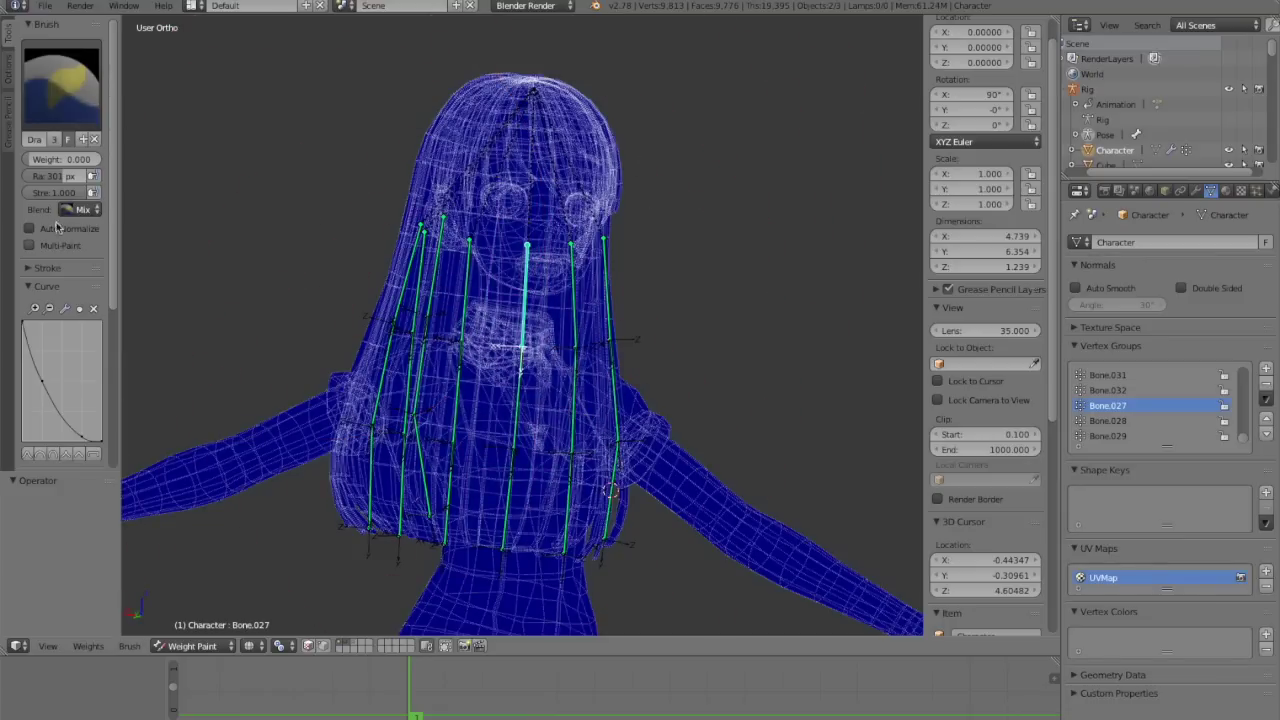
scroll(233, 185, "up", 2)
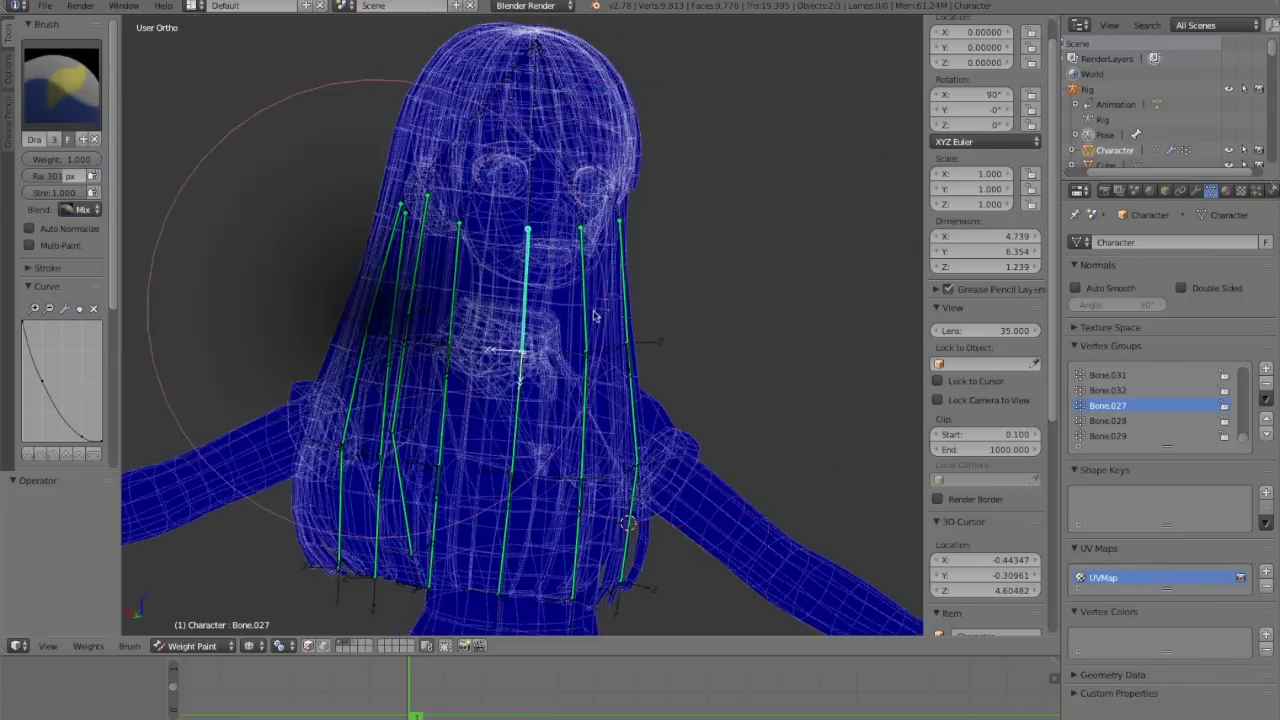
Step: Repaint weight 1.000 around Bone.027's lower end with a 264 px brush in wireframe and return to solid shading
key("f")
left_click_drag(514, 357, 490, 363)
middle_click_drag(540, 370, 507, 358)
key("z")
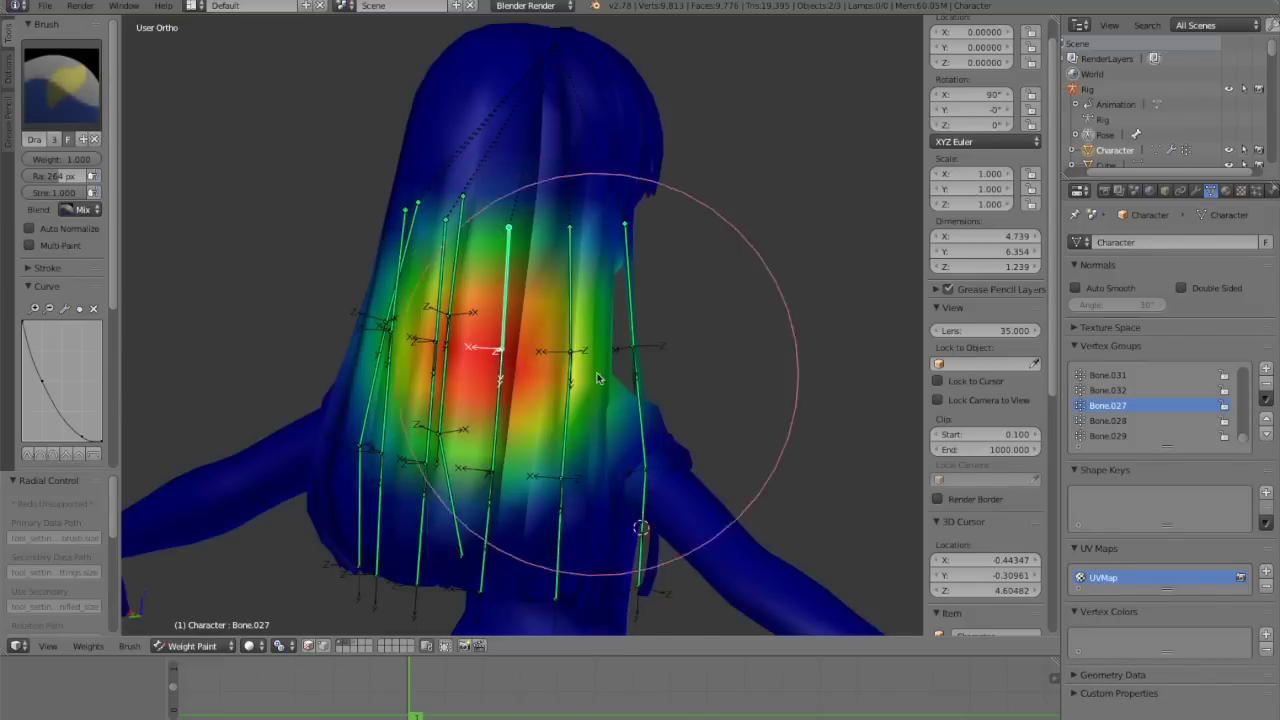
Step: Remove the selected vertices outside the central back strand from the Bone.027 vertex group and return to Weight Paint mode
key("Tab")
left_click(1155, 465)
key("Tab")
Step: Fade Bone.027's influence on the lower part of the central strand by painting weight 0.000, reducing the brush radius to 160 px
scroll(420, 384, "down", 4)
mouse_move(420, 384)
middle_mouse_down()
mouse_move(472, 410)
mouse_move(506, 386)
middle_mouse_up()
scroll(506, 386, "up", 5)
left_click_drag(82, 160, 8, 159)
scroll(614, 489, "down", 4)
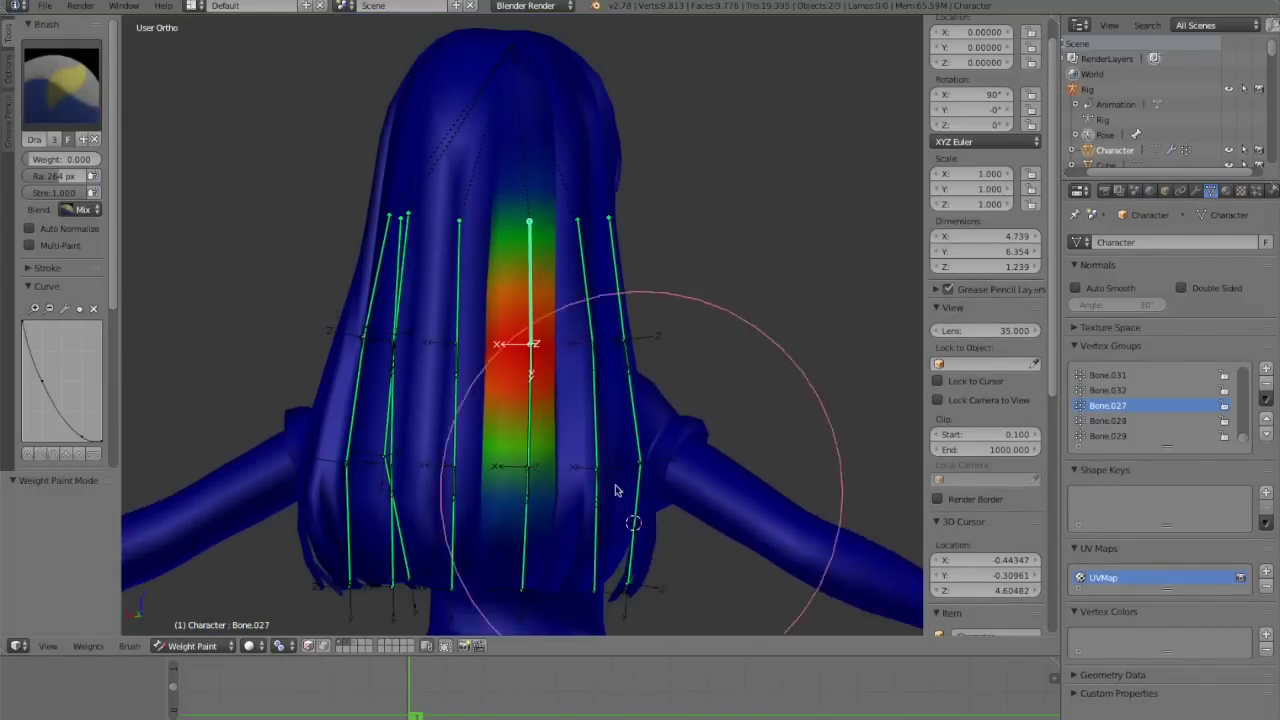
left_click(506, 470)
left_click_drag(500, 472, 519, 465)
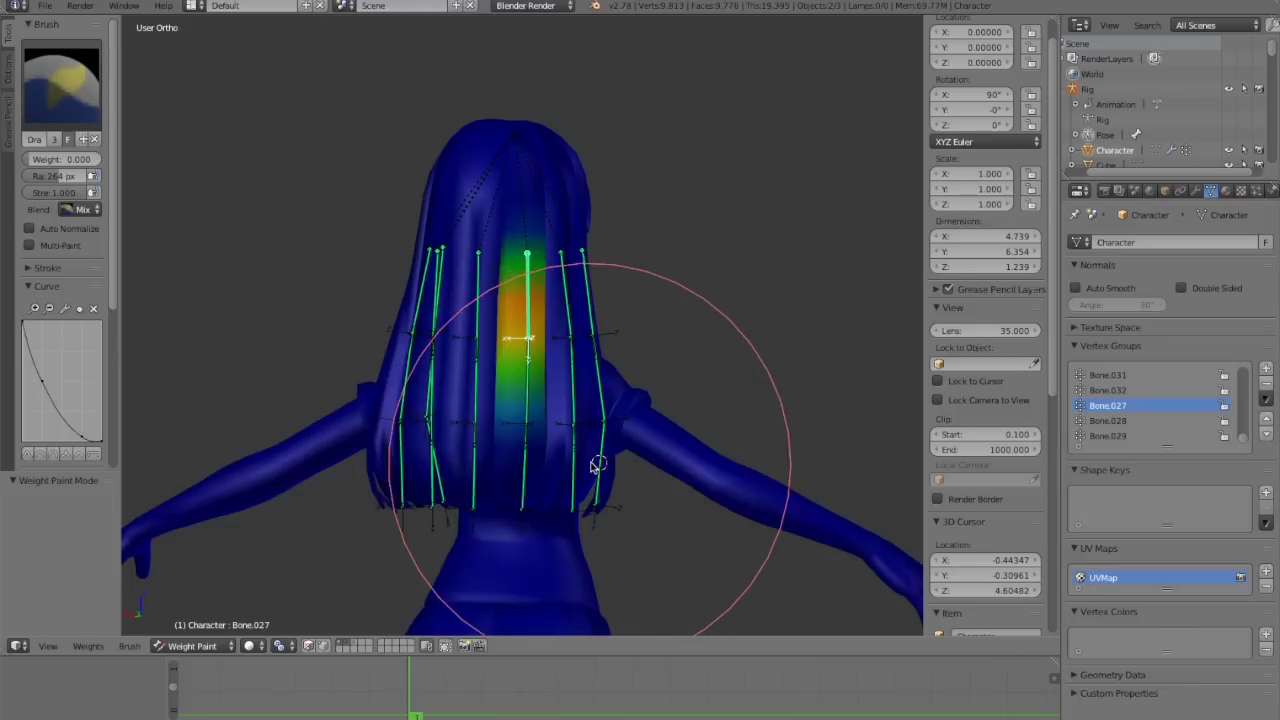
key("ctrl+z")
key("f")
left_click(457, 455)
scroll(520, 440, "up", 2)
left_click(522, 464)
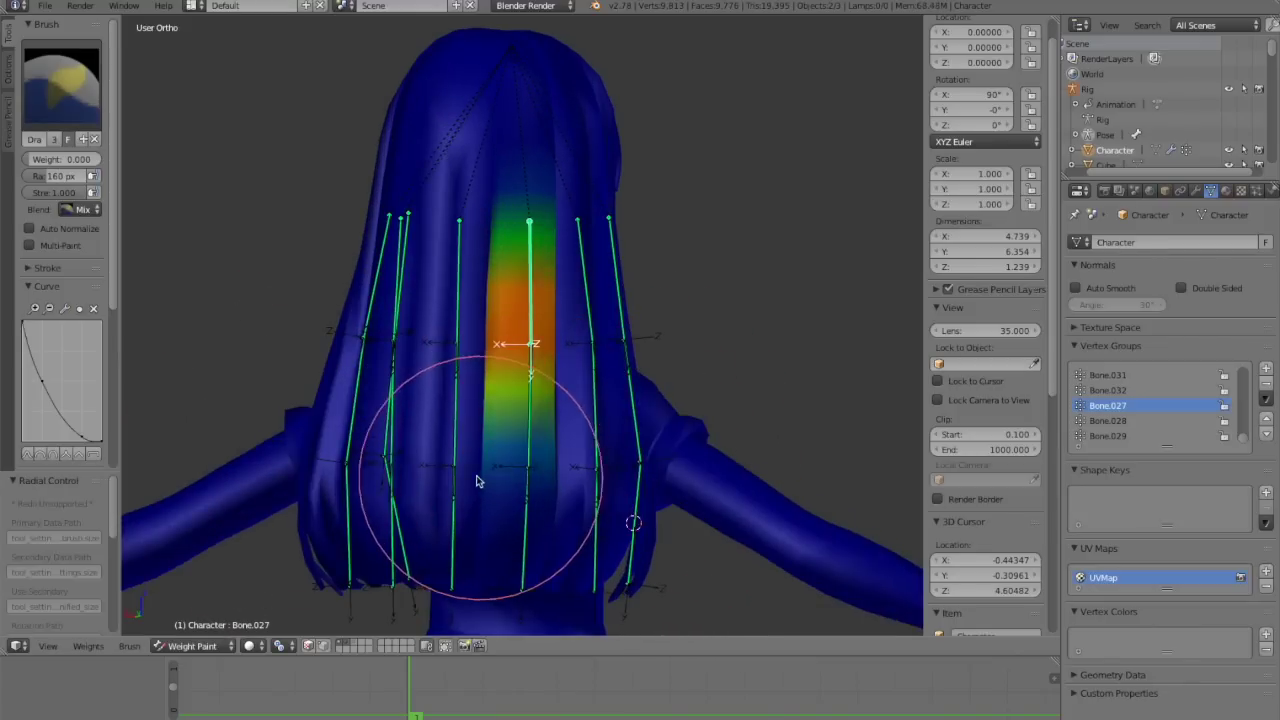
left_click_drag(508, 489, 525, 480)
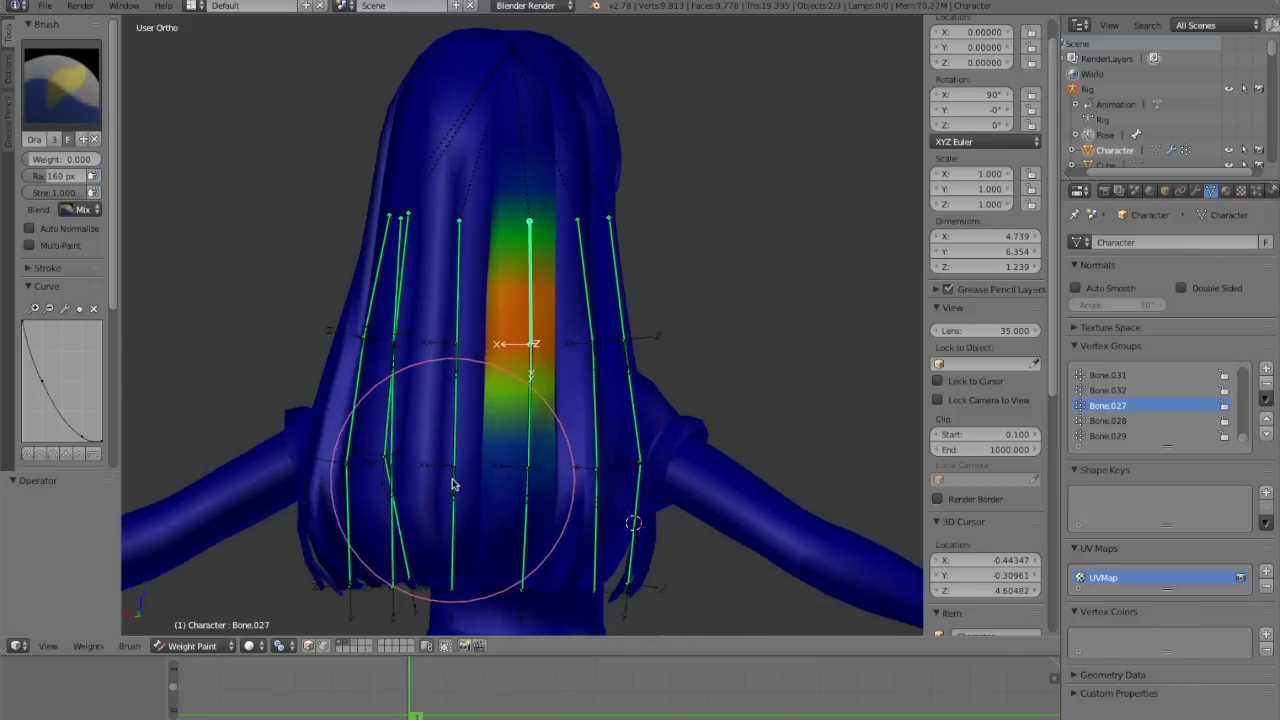
Step: Select Bone.028 and erase its existing weights in wireframe by painting weight 0.000 with a 379 px brush
scroll(729, 503, "down", 2)
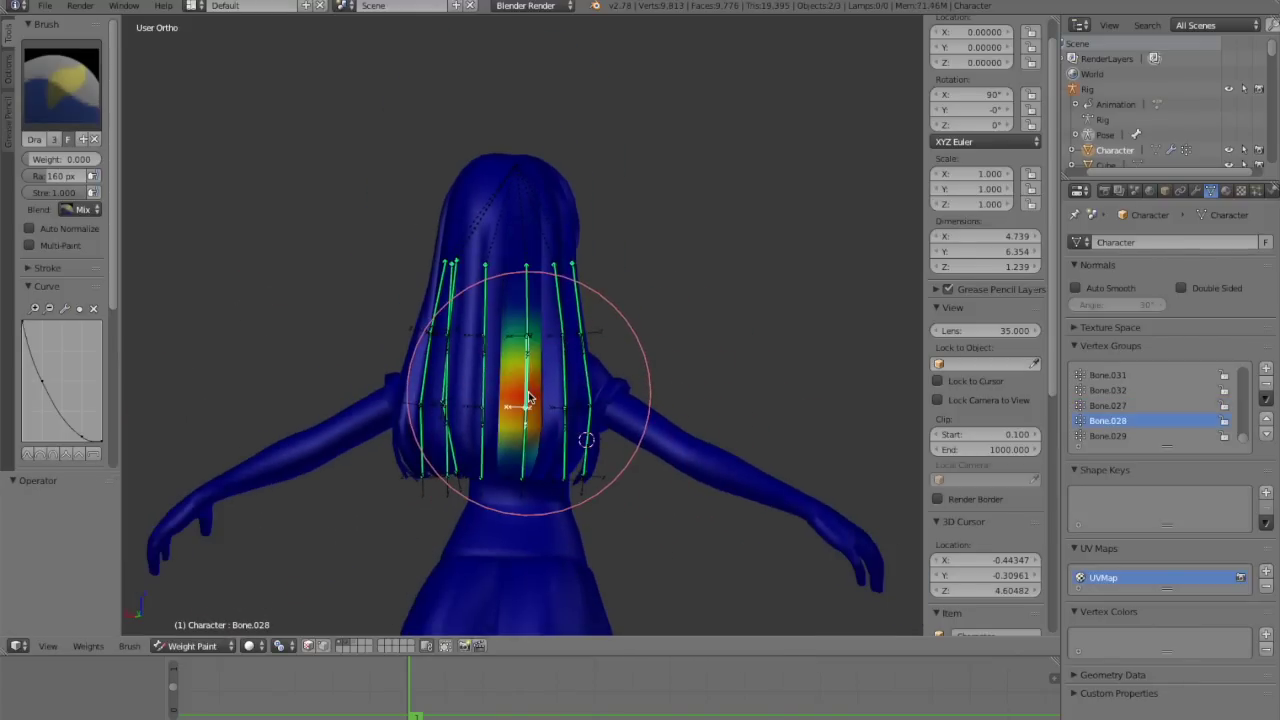
scroll(533, 425, "up", 2)
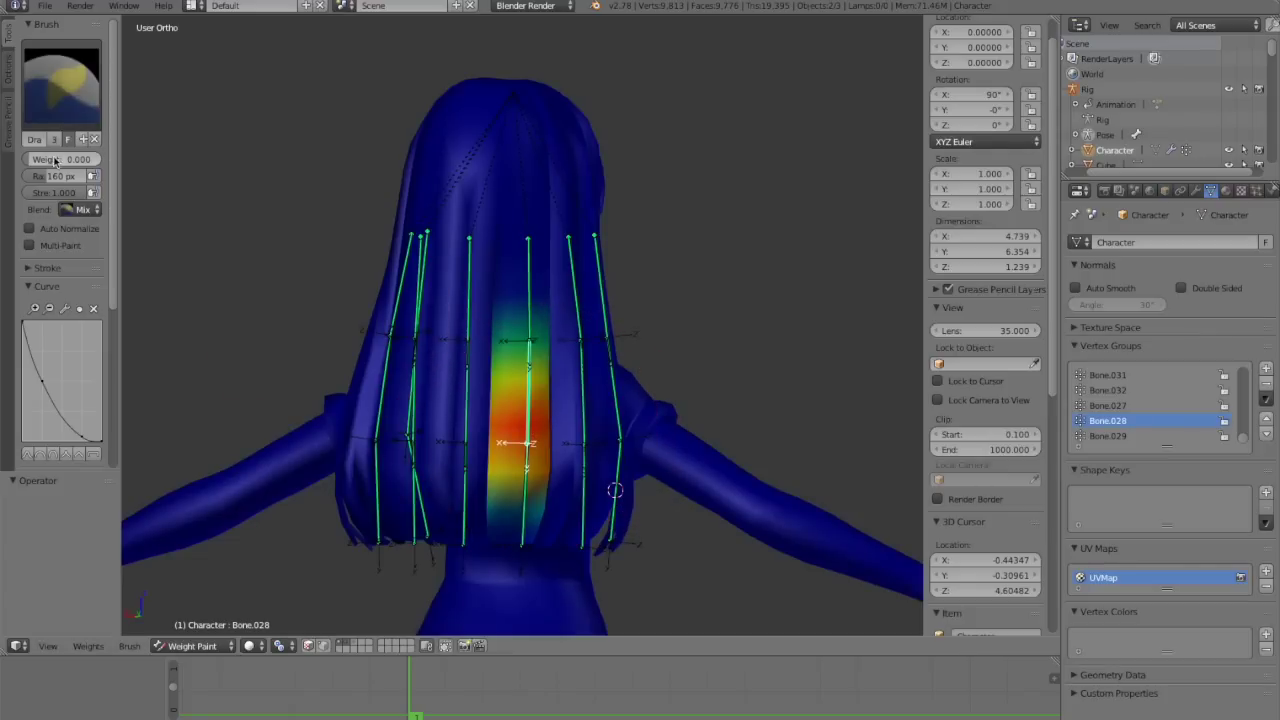
key("f")
left_click(962, 437)
mouse_move(504, 370)
left_mouse_down()
mouse_move(564, 438)
mouse_move(474, 497)
left_mouse_up()
key("z")
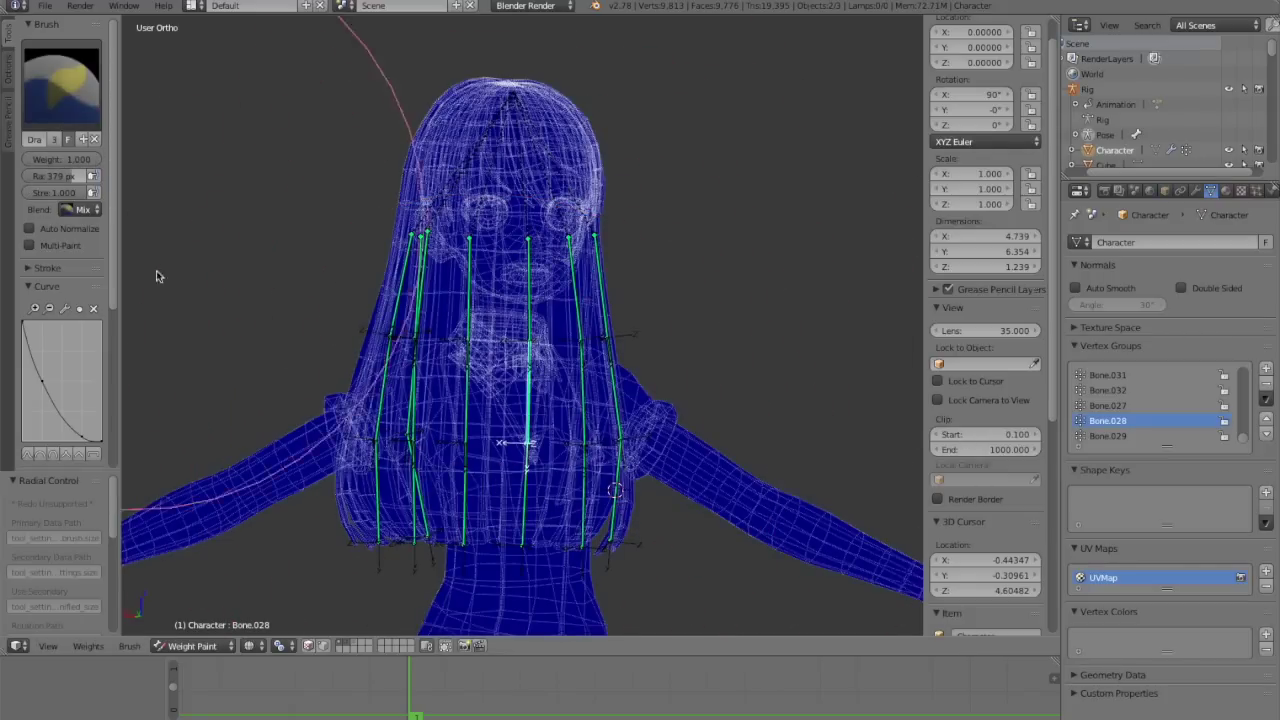
Step: Return to solid shading and paint weight 1.000 around Bone.028's lower end with a 229 px brush
key("z")
scroll(500, 480, "up", 2)
key("f")
left_click(388, 482)
scroll(560, 510, "down", 2)
left_click(529, 459)
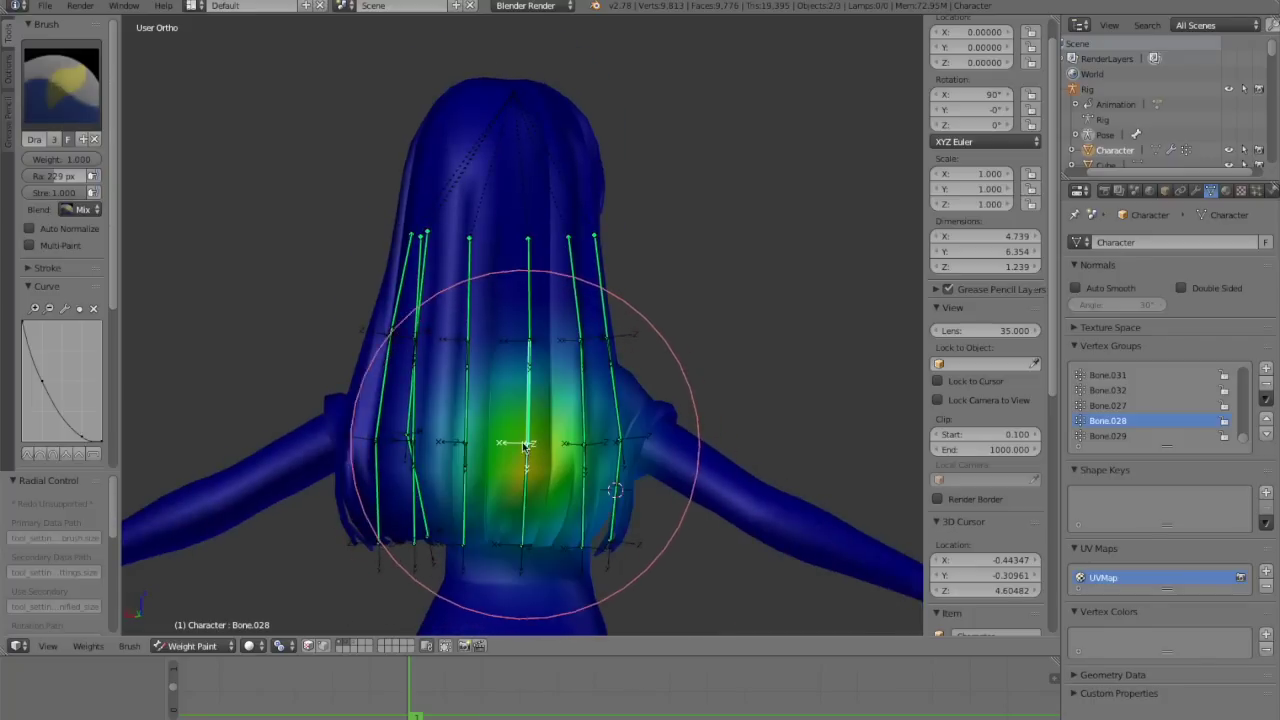
left_click_drag(525, 447, 534, 466)
middle_click_drag(534, 466, 519, 465)
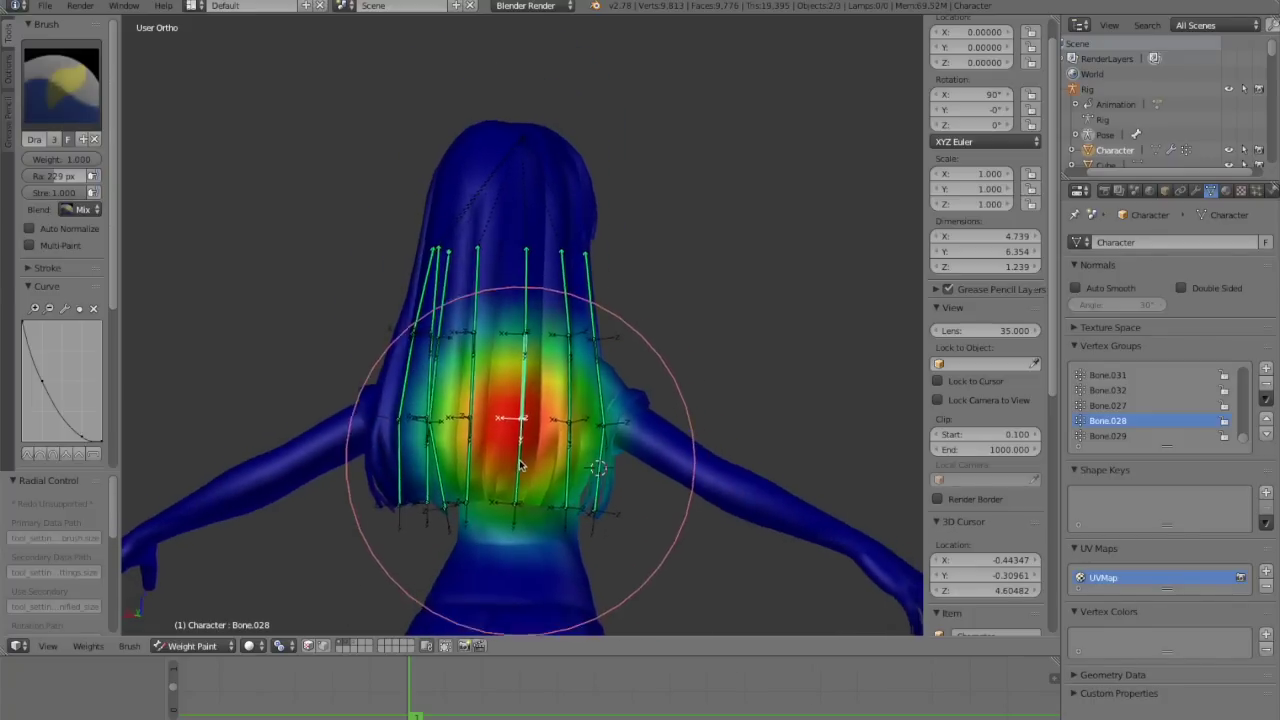
Step: Remove the selected vertices outside the central strand from the Bone.028 vertex group in Edit Mode, and resume weight painting
key("Tab")
left_click(1126, 462)
key("Tab")
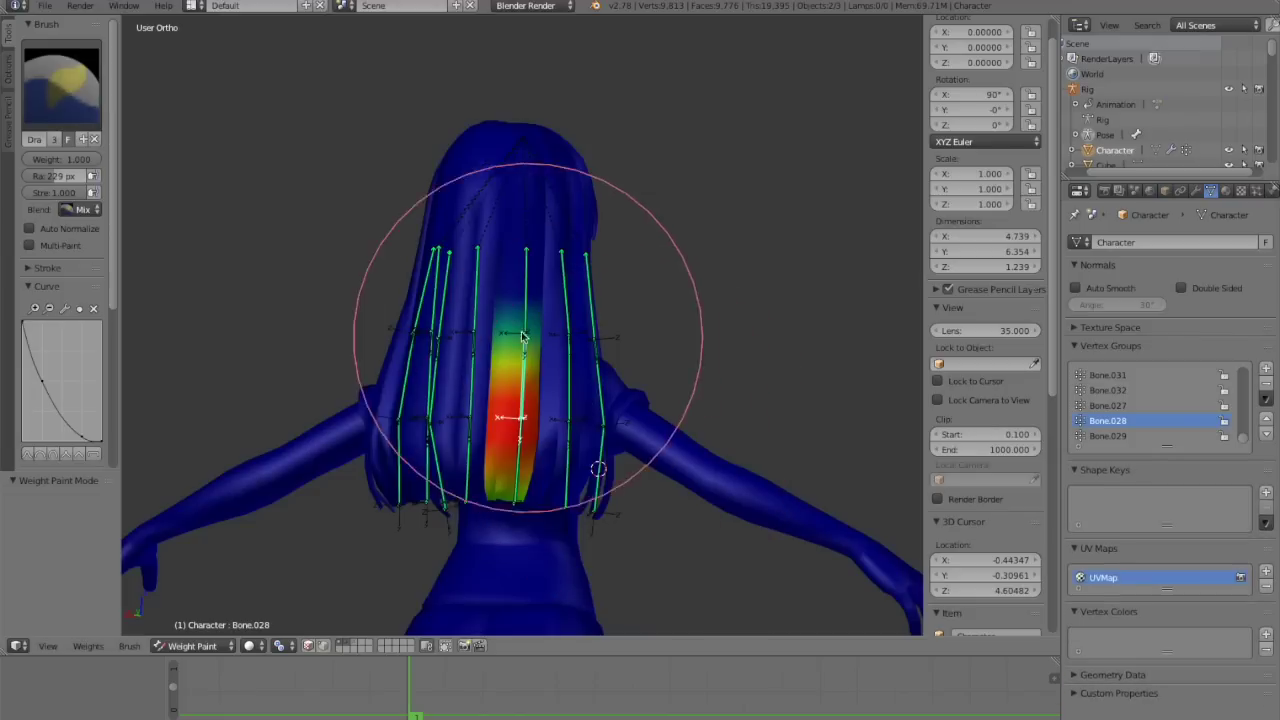
Step: Fade Bone.028's influence at the strand's tip by painting weight 0.000 with a 295 px brush, and reduce the radius to 204 px
right_click(520, 307)
right_click(519, 391)
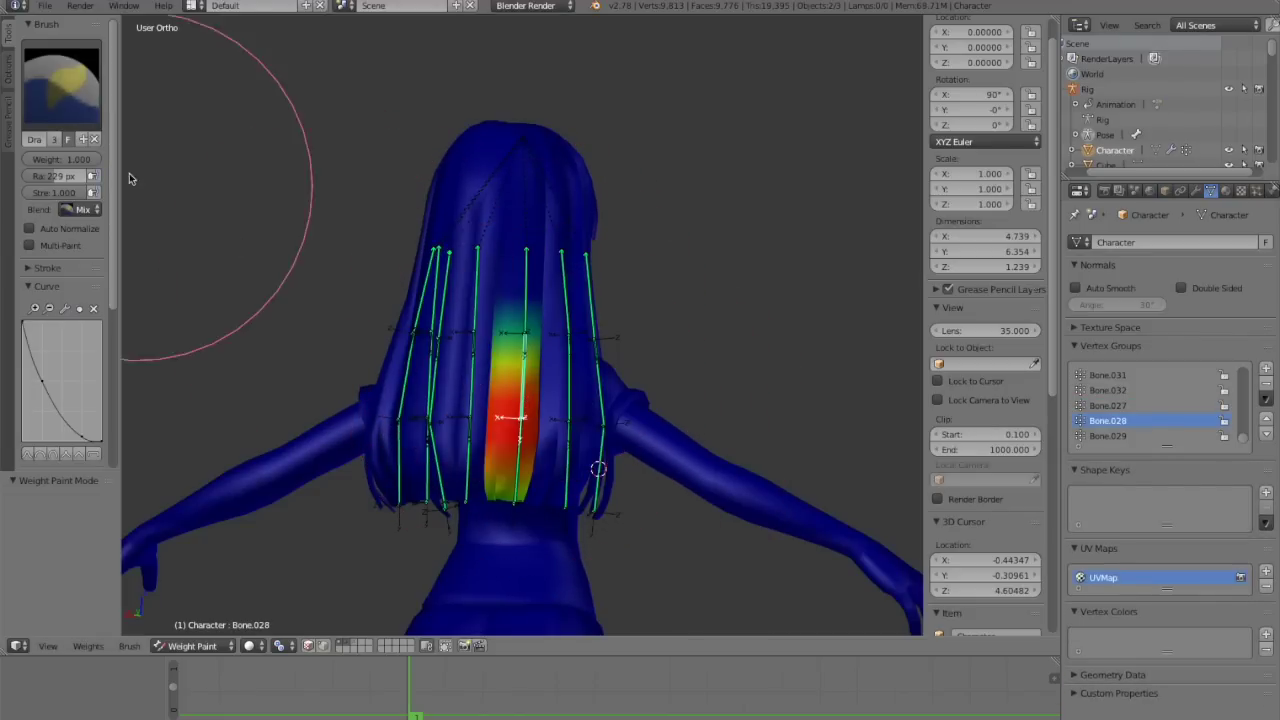
scroll(566, 469, "up", 4)
mouse_move(591, 560)
middle_mouse_down("shift")
mouse_move(566, 469)
mouse_move(545, 490)
middle_mouse_up("shift")
mouse_move(500, 490)
left_mouse_down()
mouse_move(457, 488)
mouse_move(452, 515)
left_mouse_up()
scroll(480, 537, "down", 3)
key("f")
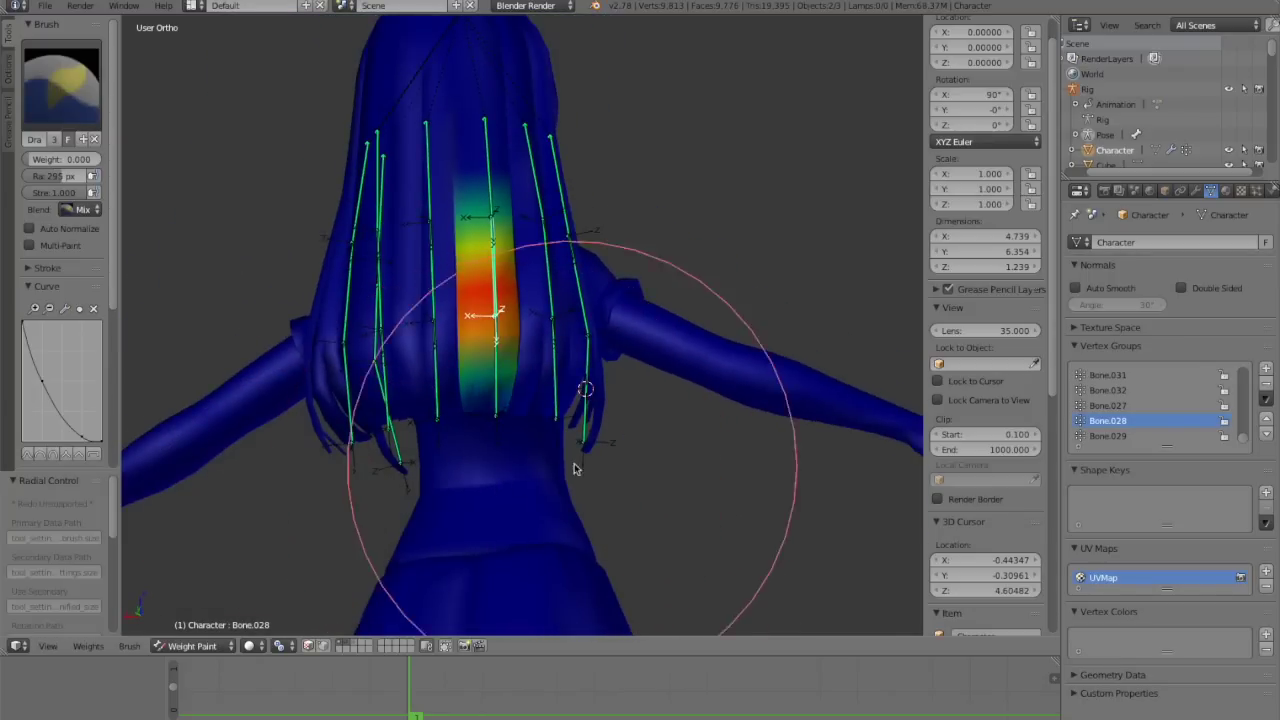
left_click(530, 450)
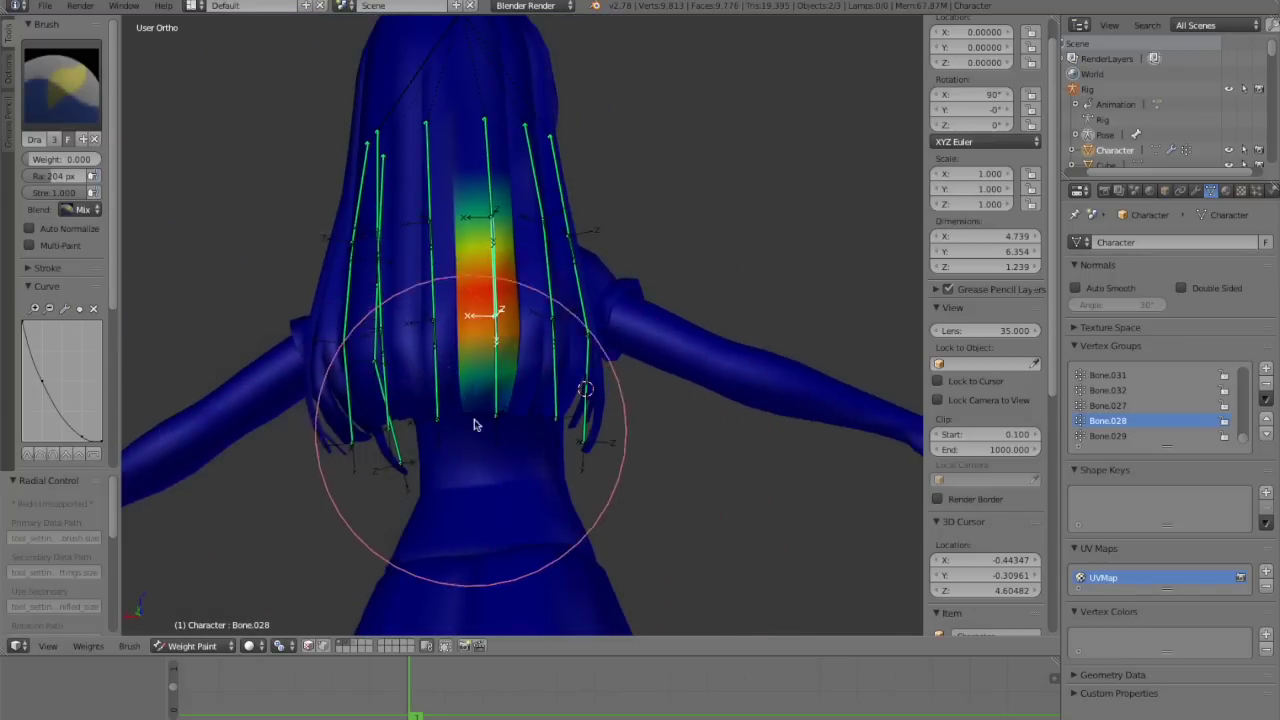
Step: For Bone.029, clear the old weights with weight 0.000 and repaint weight 1.000 around its lower end with a 204 px brush
right_click(494, 370)
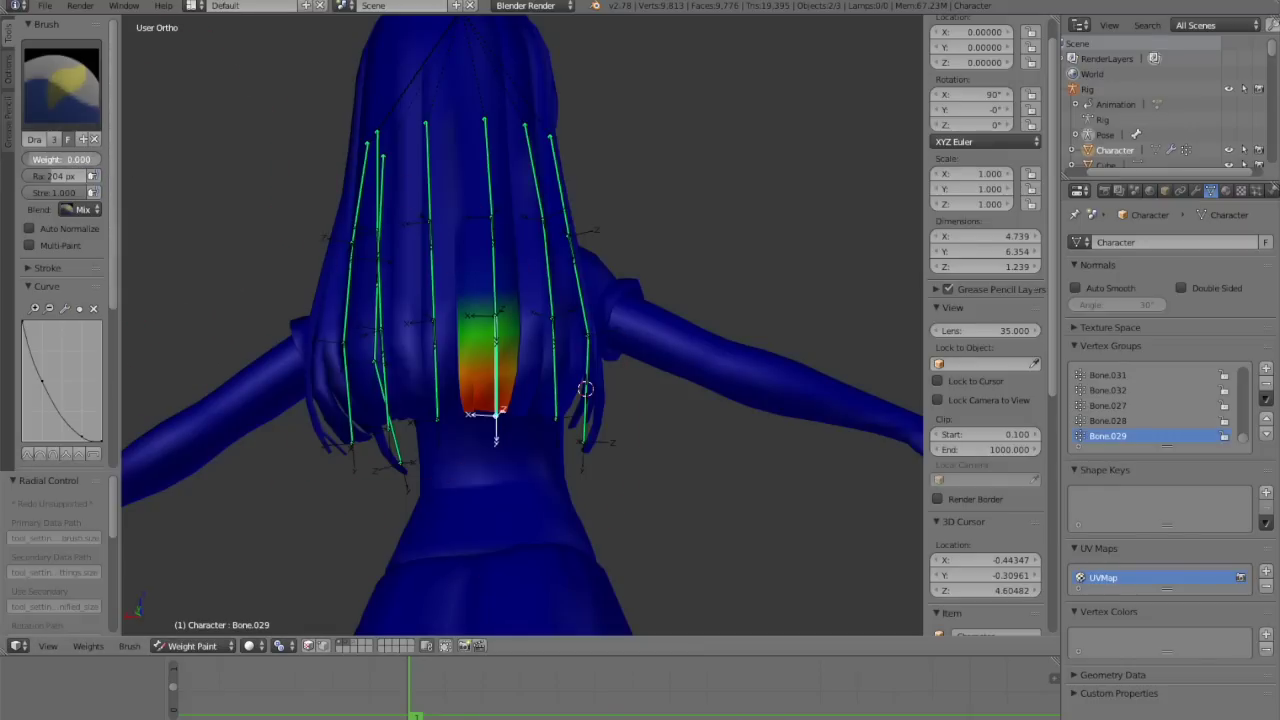
mouse_move(590, 405)
left_mouse_down()
mouse_move(514, 429)
mouse_move(340, 443)
left_mouse_up()
key("z")
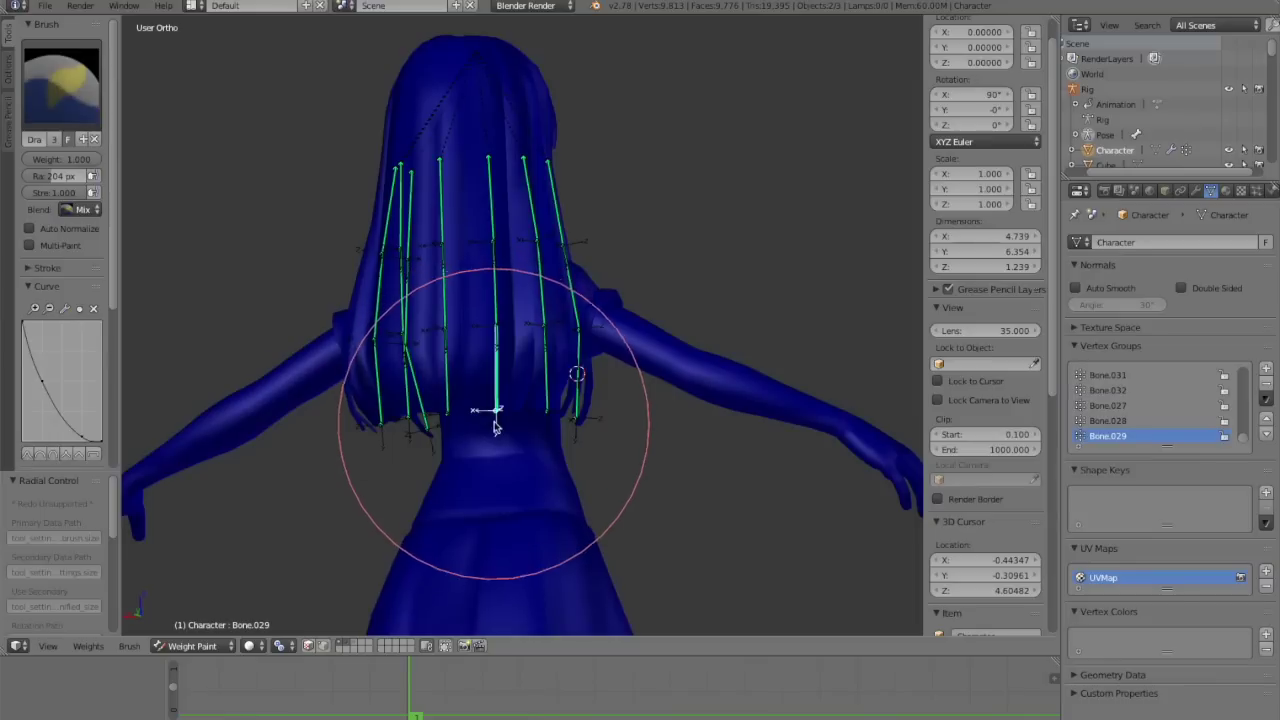
left_click_drag(486, 420, 496, 418)
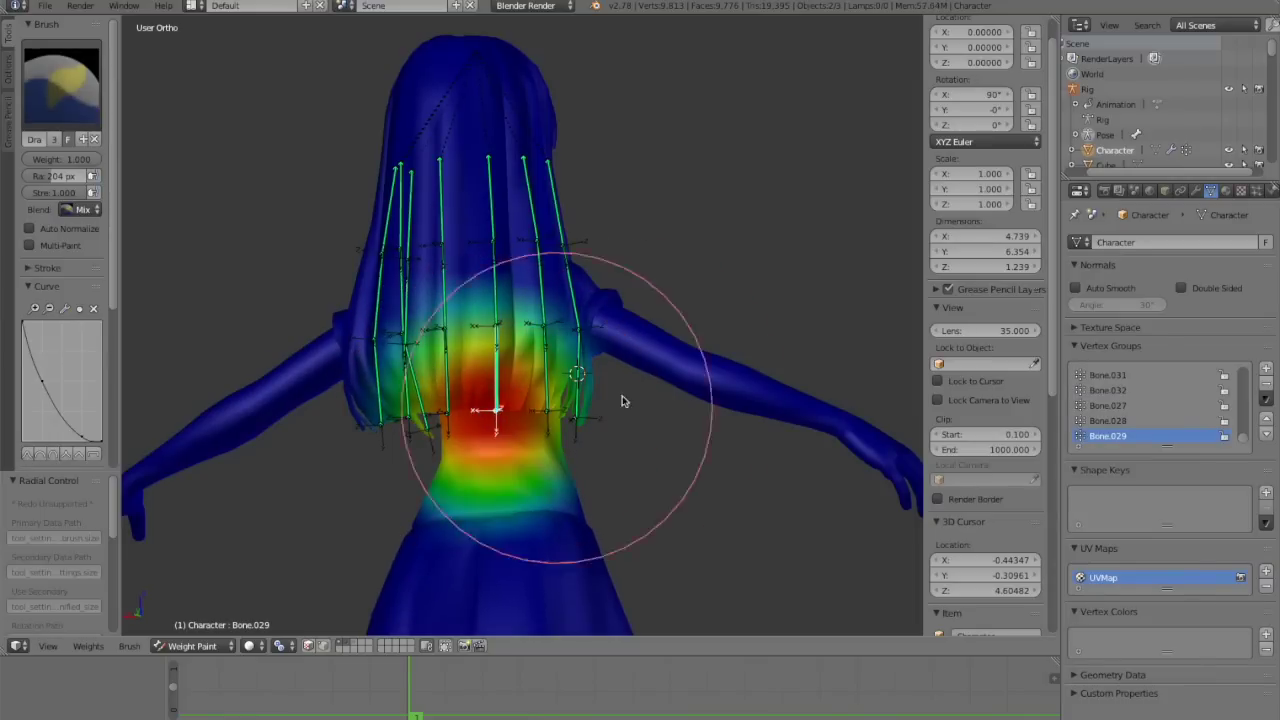
Step: Remove the selected vertices outside the central strand from the Bone.029 vertex group and check the strand from several sides
key("Tab")
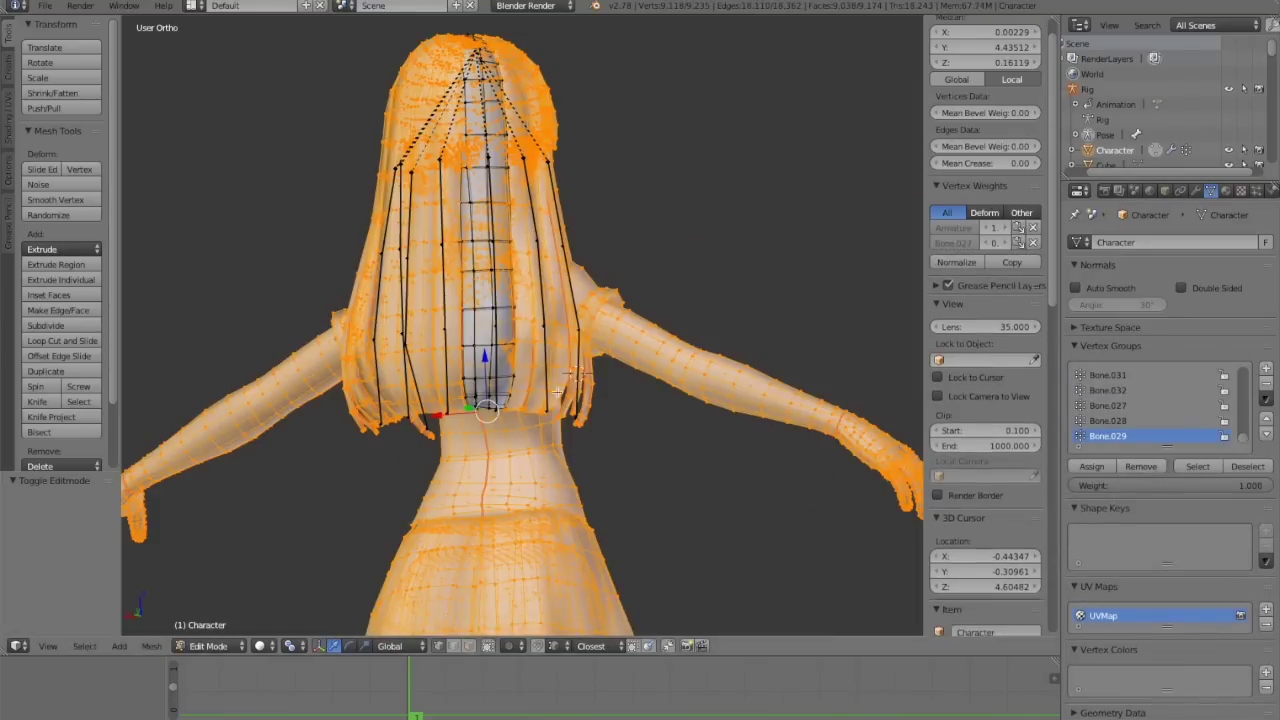
key("Tab")
scroll(514, 357, "up", 3)
middle_click_drag(155, 200, 372, 297)
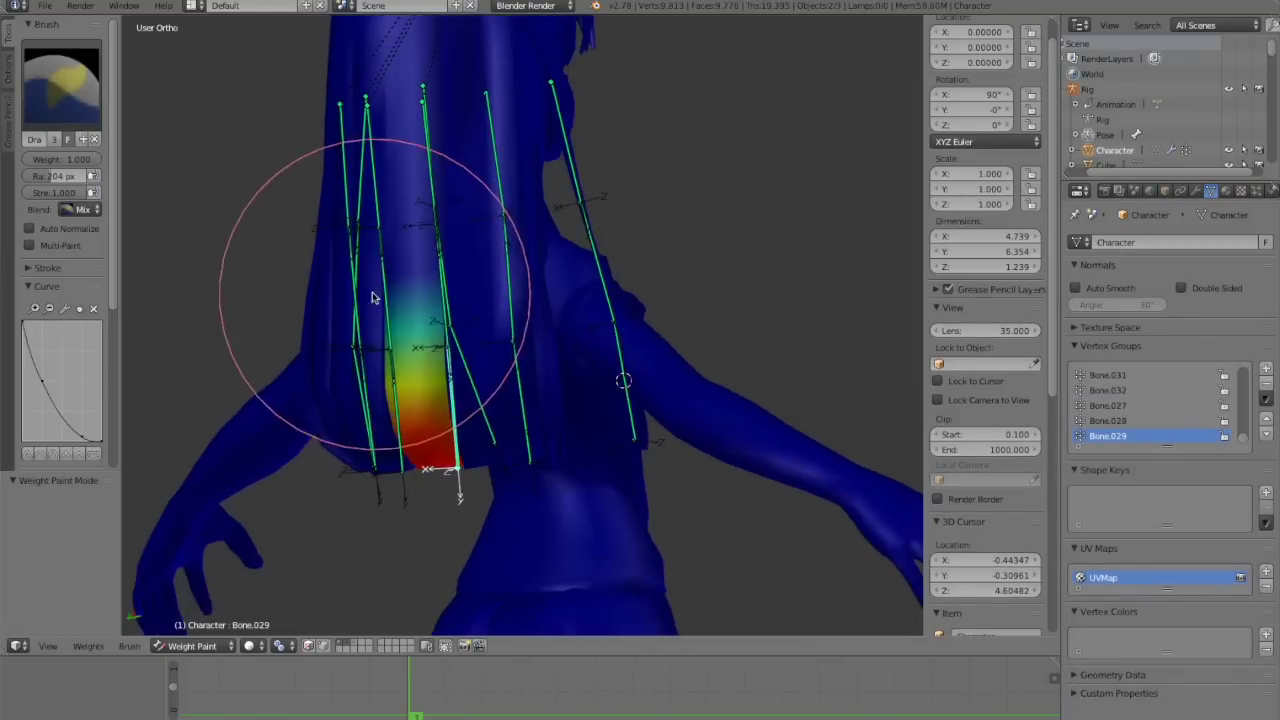
mouse_move(135, 207)
middle_mouse_down()
mouse_move(411, 267)
mouse_move(405, 257)
middle_mouse_up()
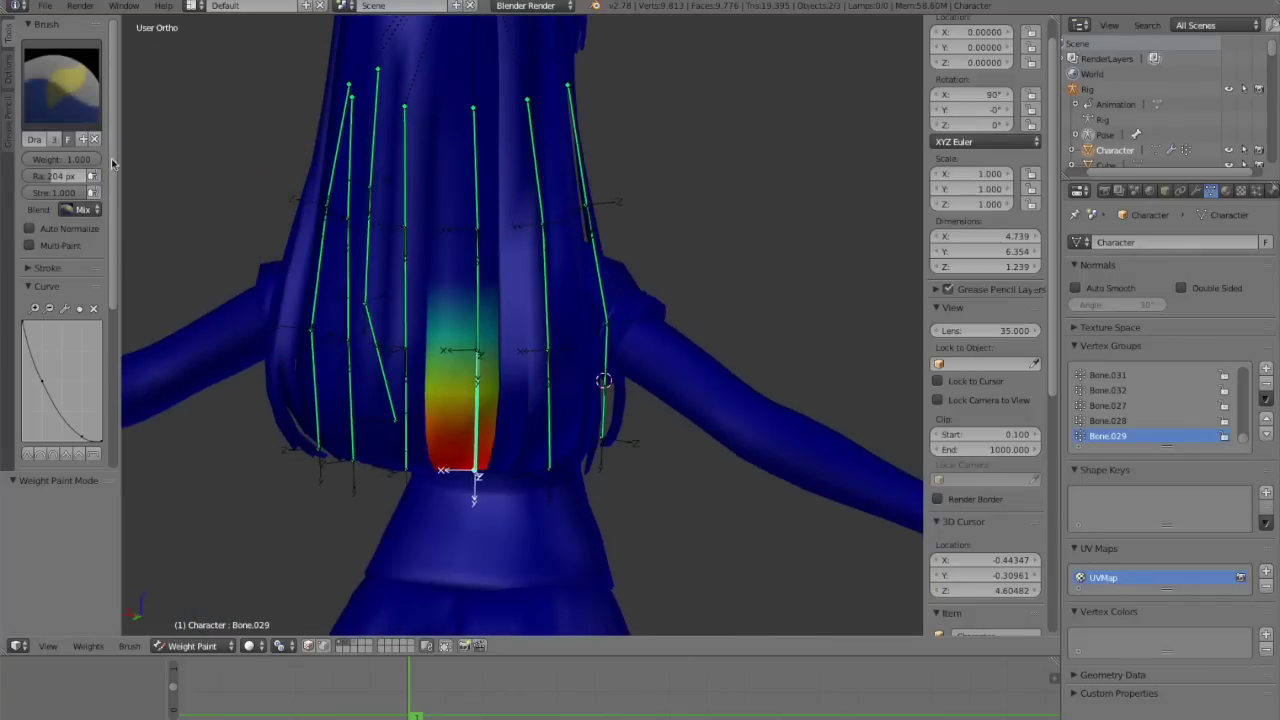
Step: Fade the upper end of Bone.029's influence by dabbing weight 0.000 above it with a 382 px brush, using wireframe to reach hidden faces
middle_click_drag(652, 322, 664, 313)
key("f")
left_click(507, 273)
left_click(506, 273)
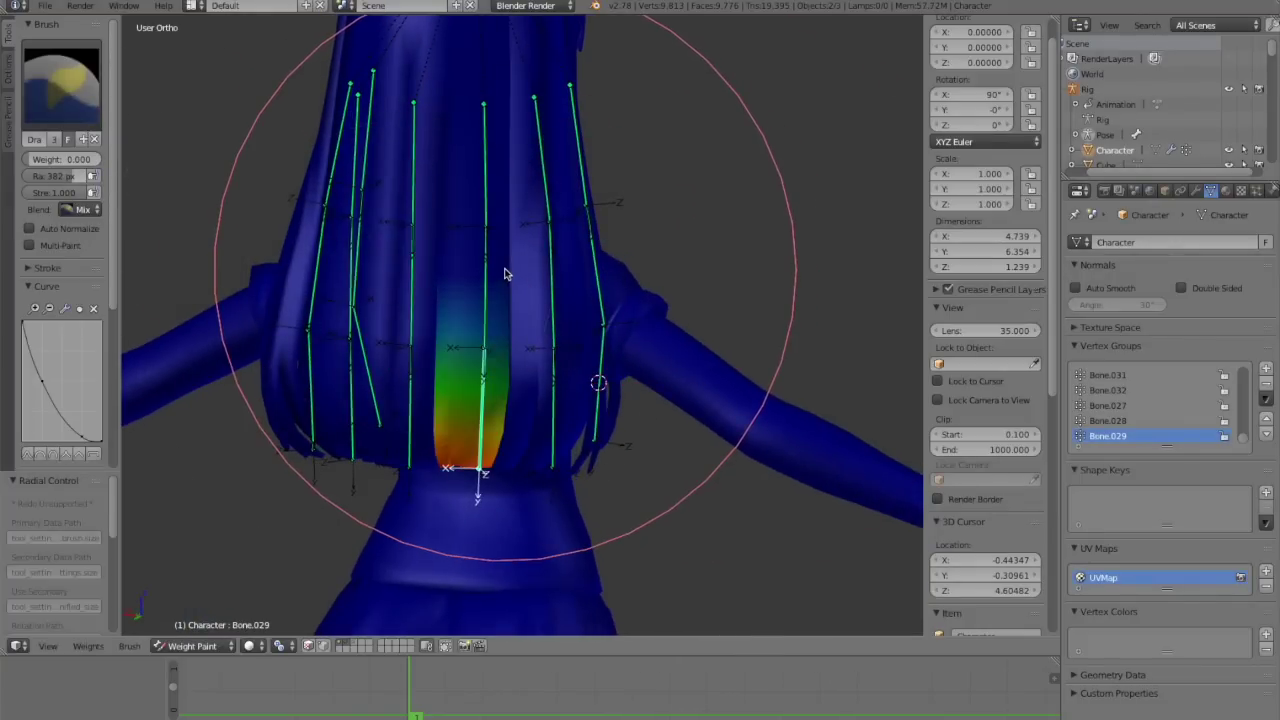
key("ctrl+z")
scroll(490, 280, "up", 3)
key("z")
left_click(442, 268)
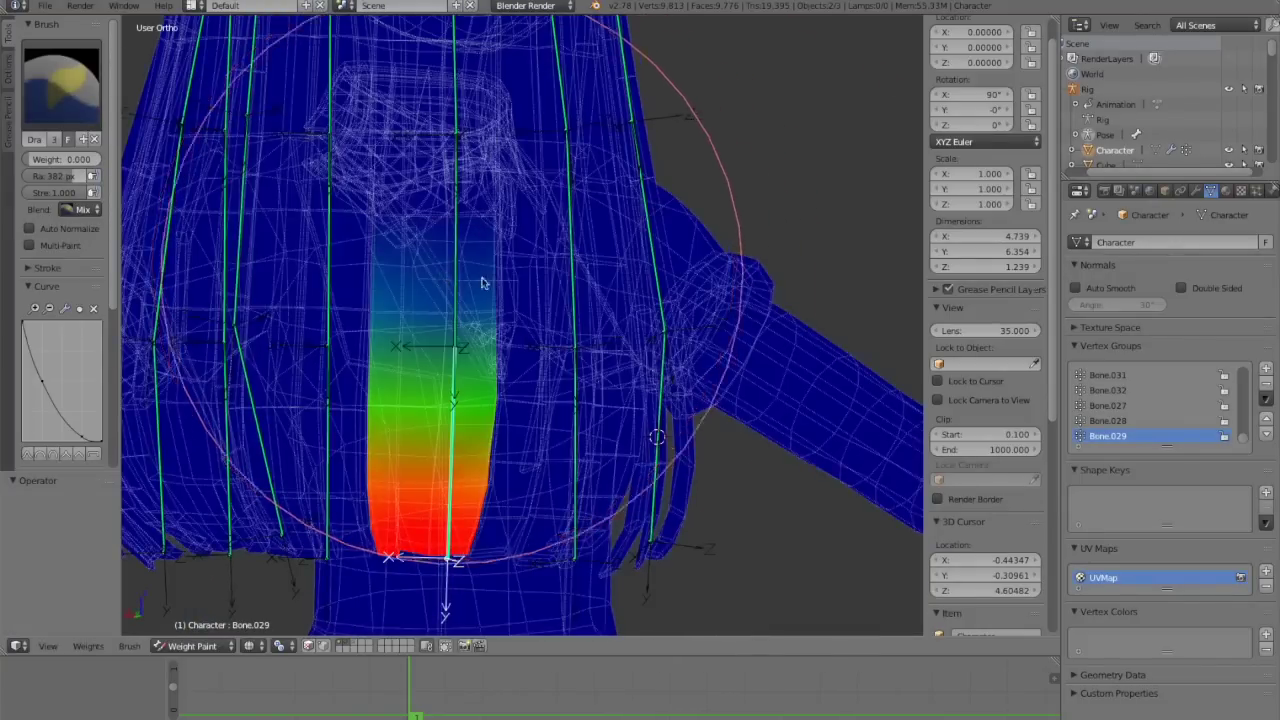
key("z")
scroll(600, 318, "down", 4)
Step: Play the animation in Object Mode with only layer 1 visible and textured shading to examine the hair's movement, and stop in back view
key("alt+a")
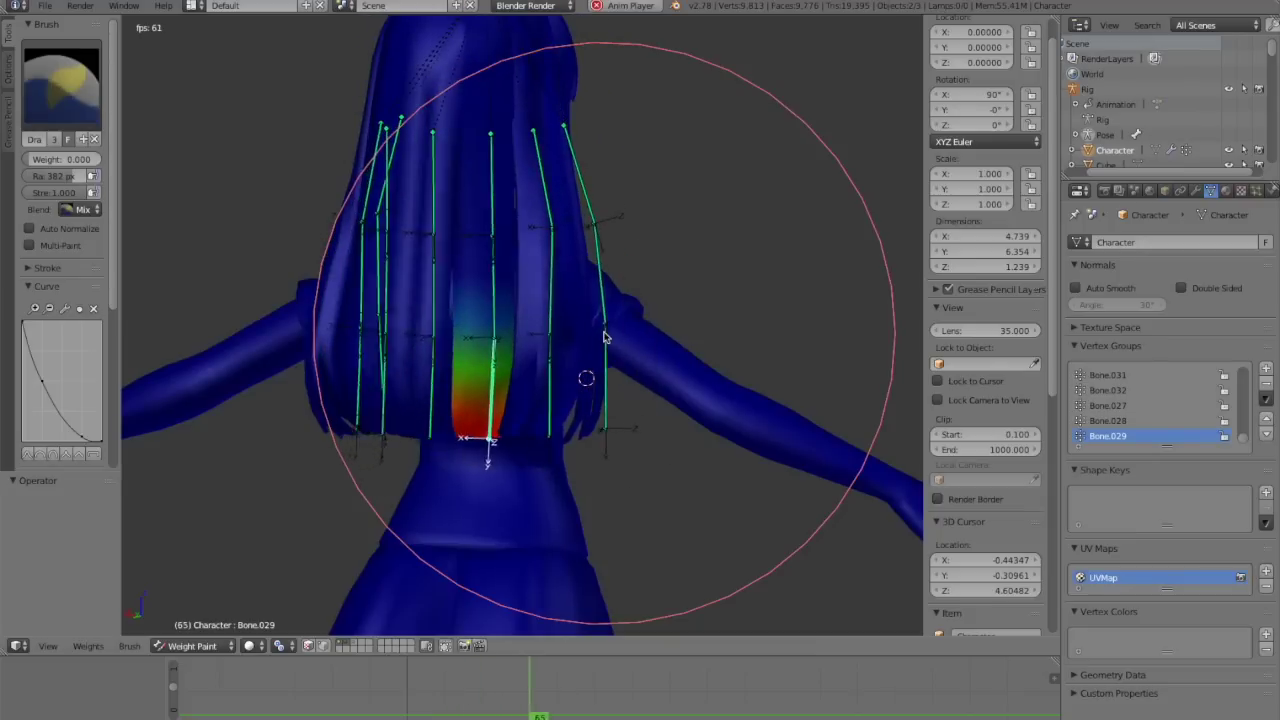
key("1")
left_click(195, 645)
left_click(190, 632)
scroll(557, 330, "down", 4)
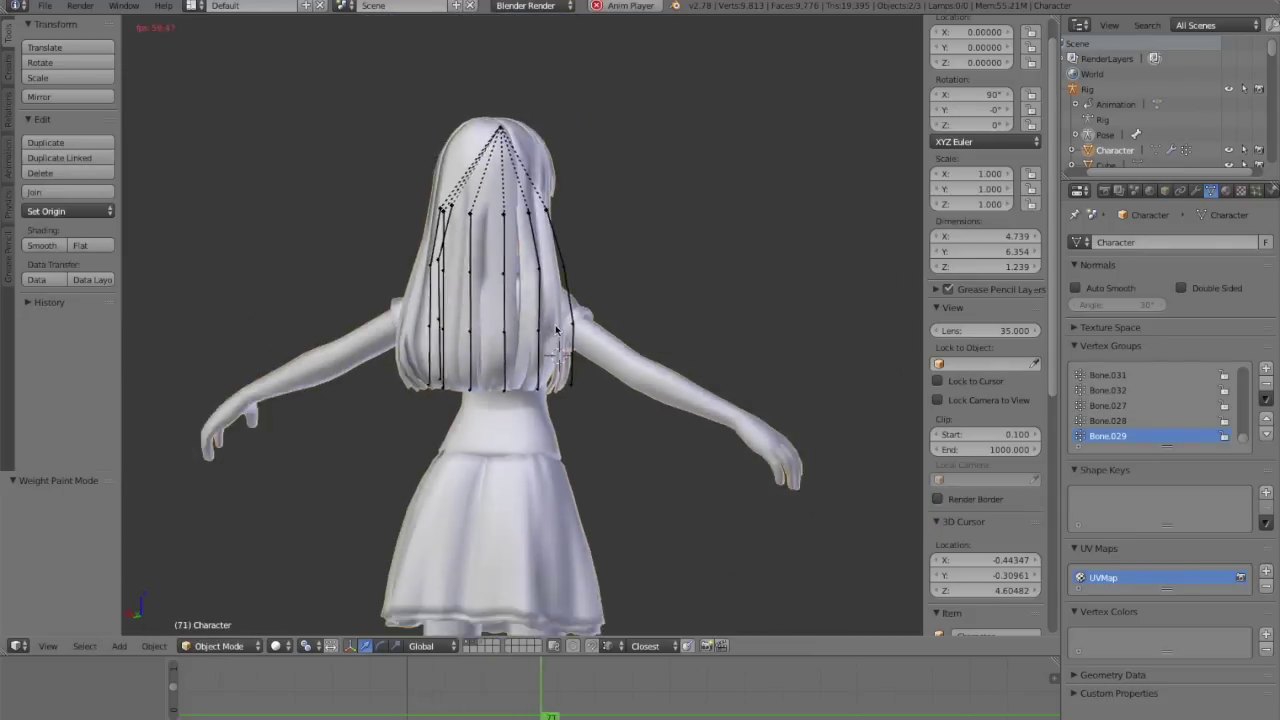
key("1")
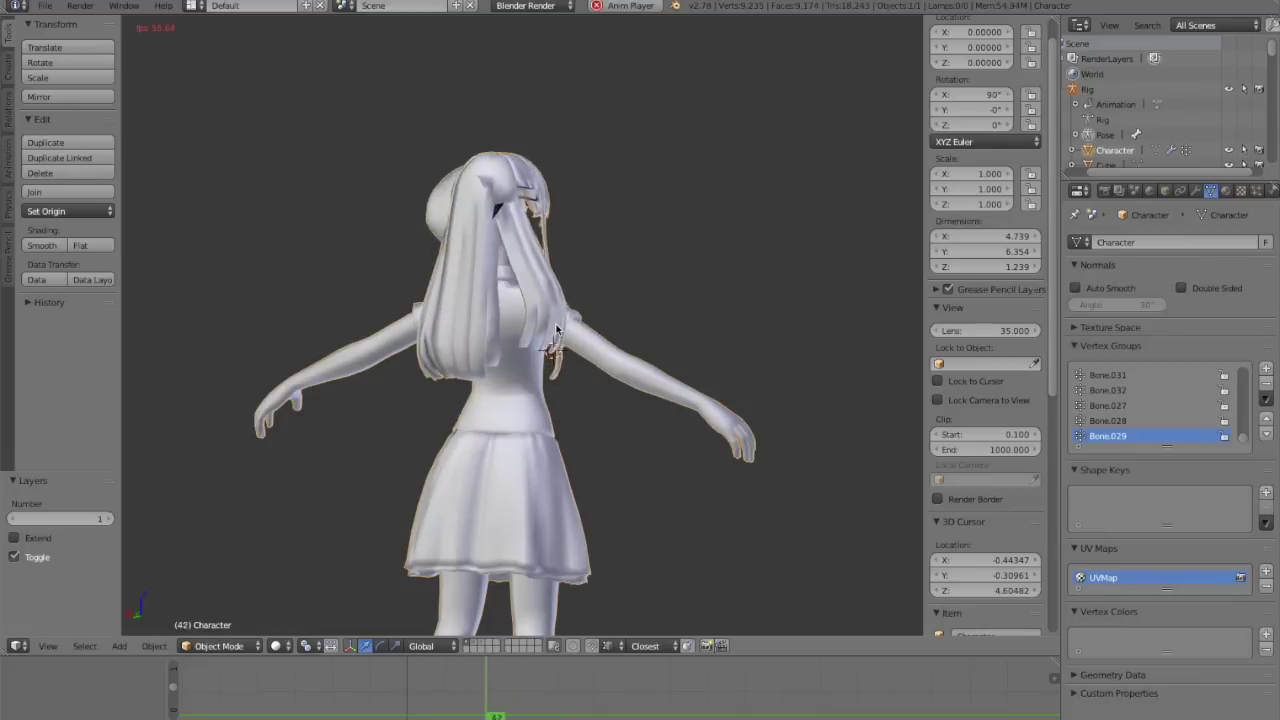
key("alt+z")
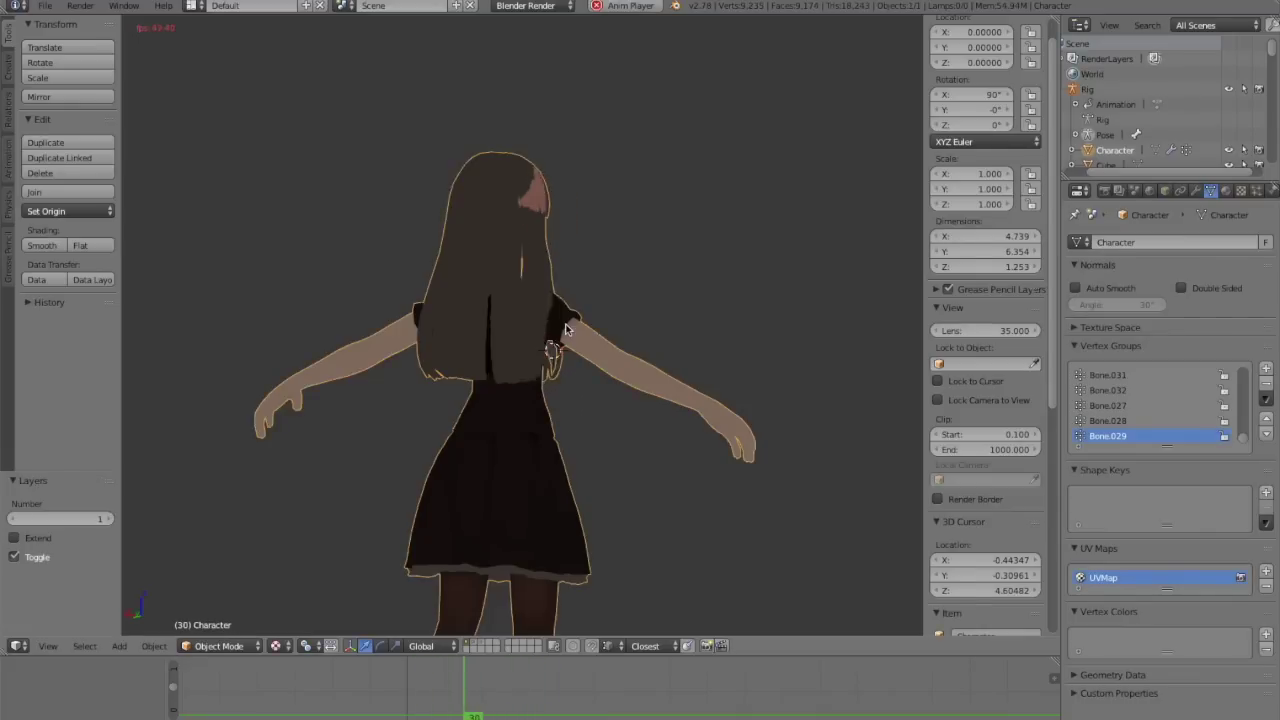
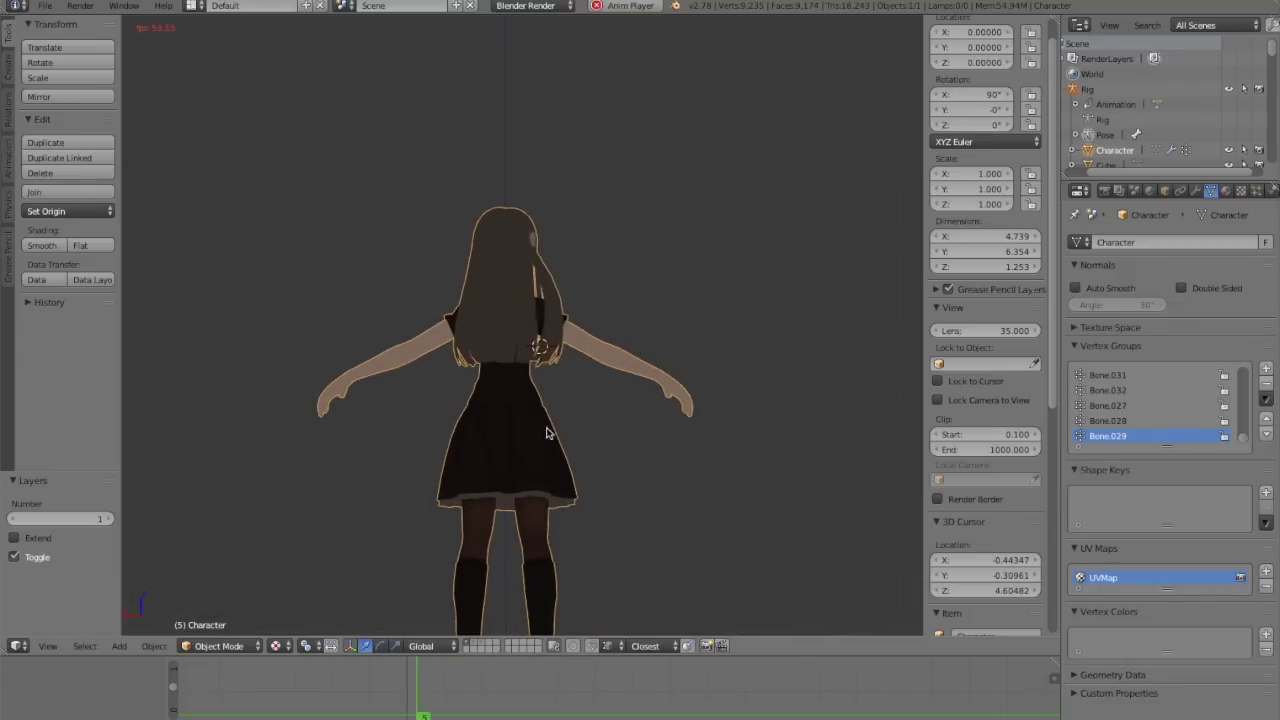
middle_click_drag(546, 429, 610, 339)
key("Escape")
key("ctrl+KP_1")
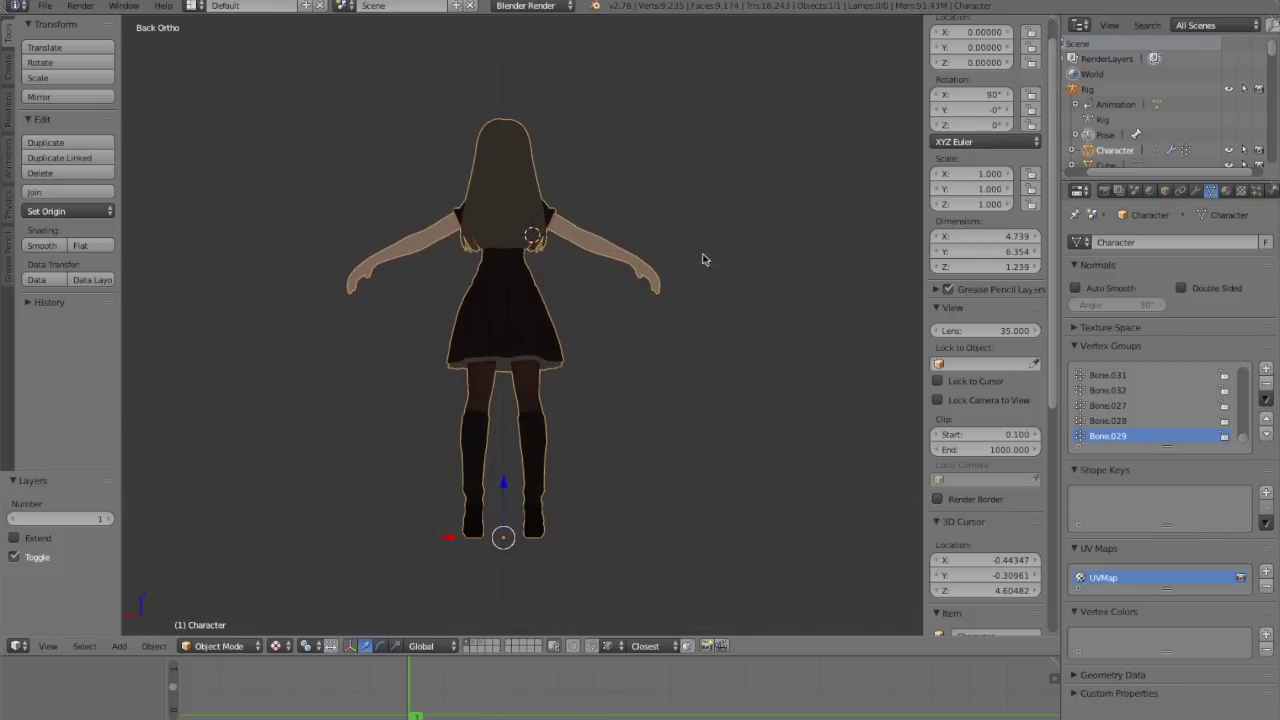
Step: Switch to the 10_retopology.blend file with the Character in Weight Paint mode
left_click(868, 1)
left_click(902, 19)
left_click(910, 16)
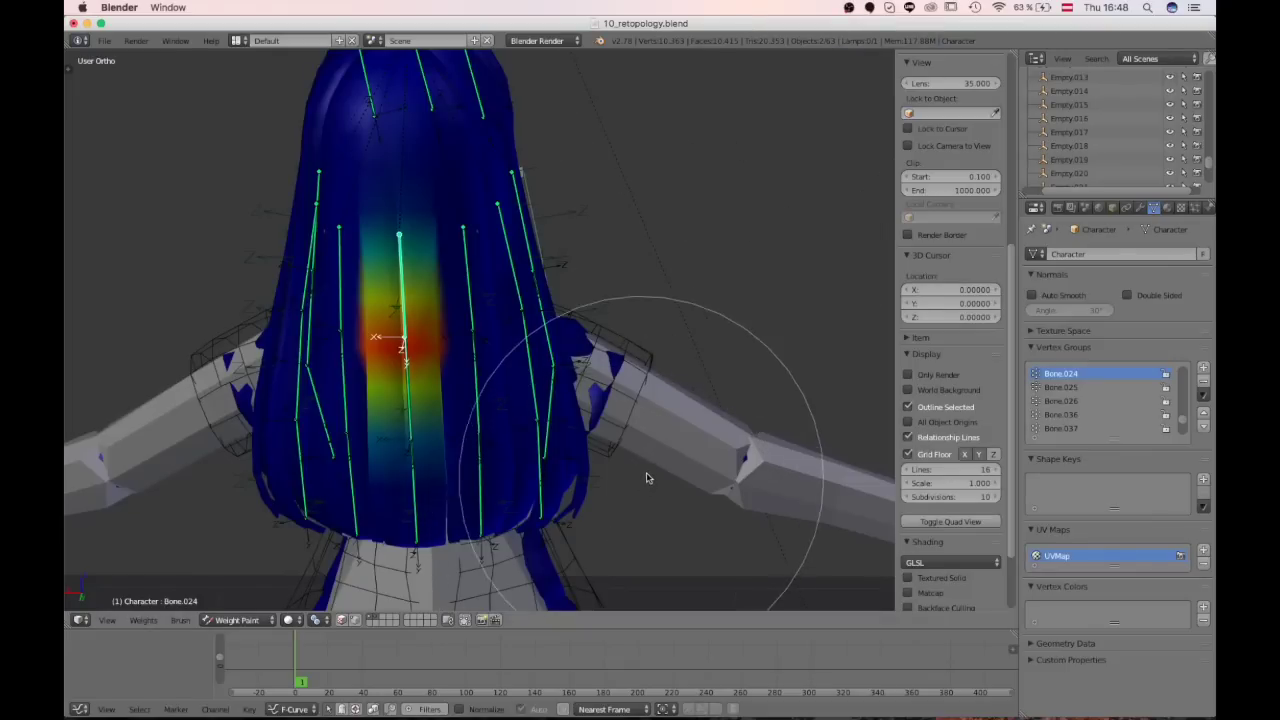
Step: Select the bones of the back hair strands, including Bone.027 and Bone.031, to check their vertex weights
scroll(647, 478, "down", 5)
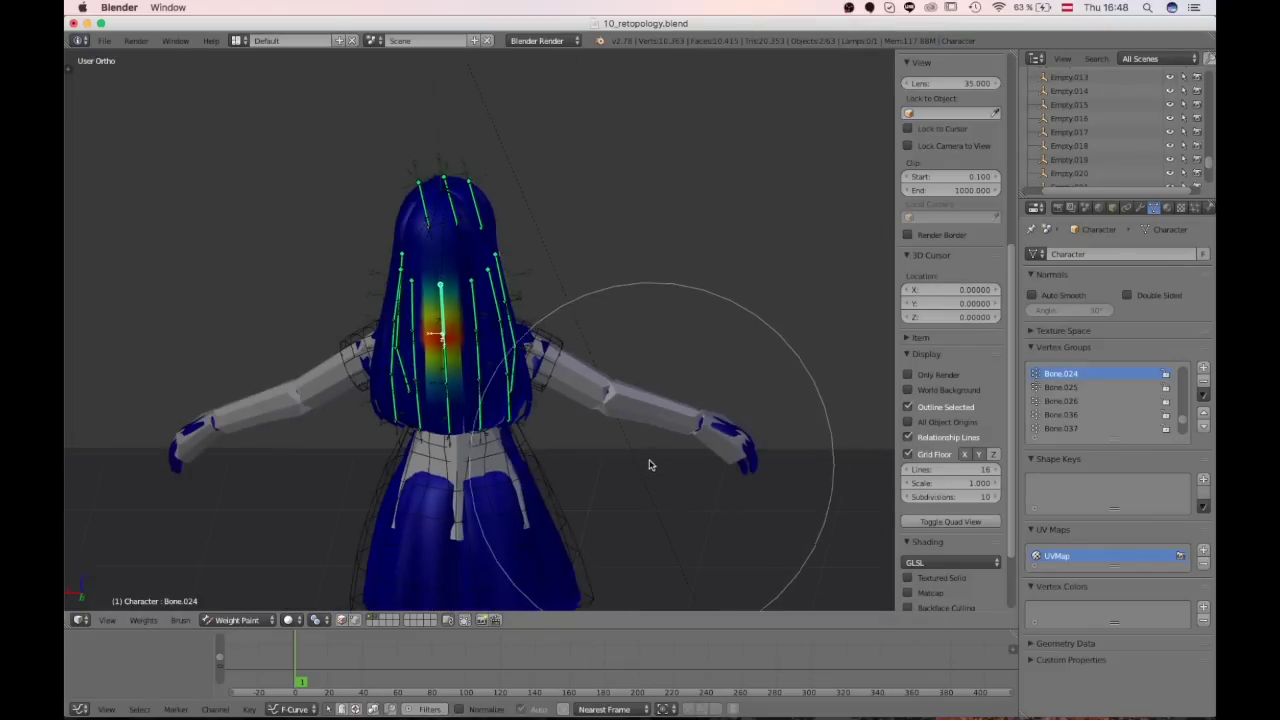
middle_click_drag(651, 463, 574, 460)
scroll(540, 425, "up", 6)
right_click(465, 279)
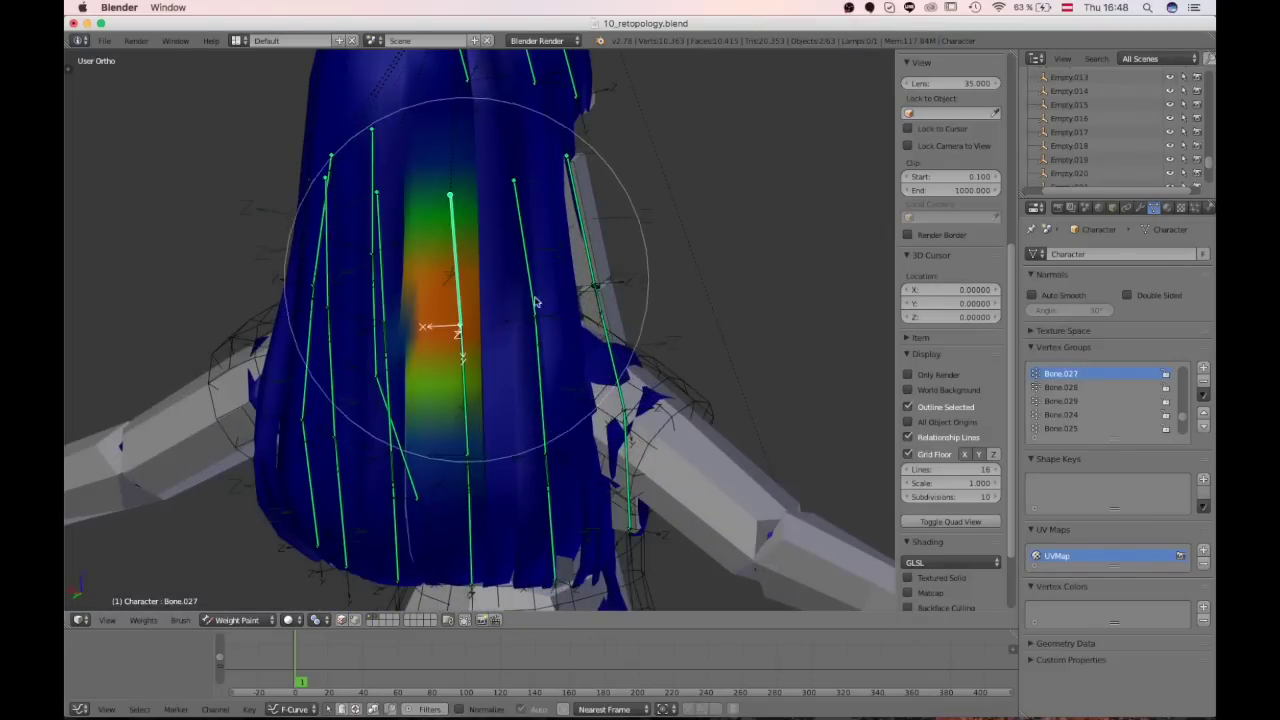
middle_click_drag(574, 395, 531, 411)
right_click(517, 292)
scroll(455, 400, "down", 3)
scroll(537, 400, "up", 3)
right_click(538, 380)
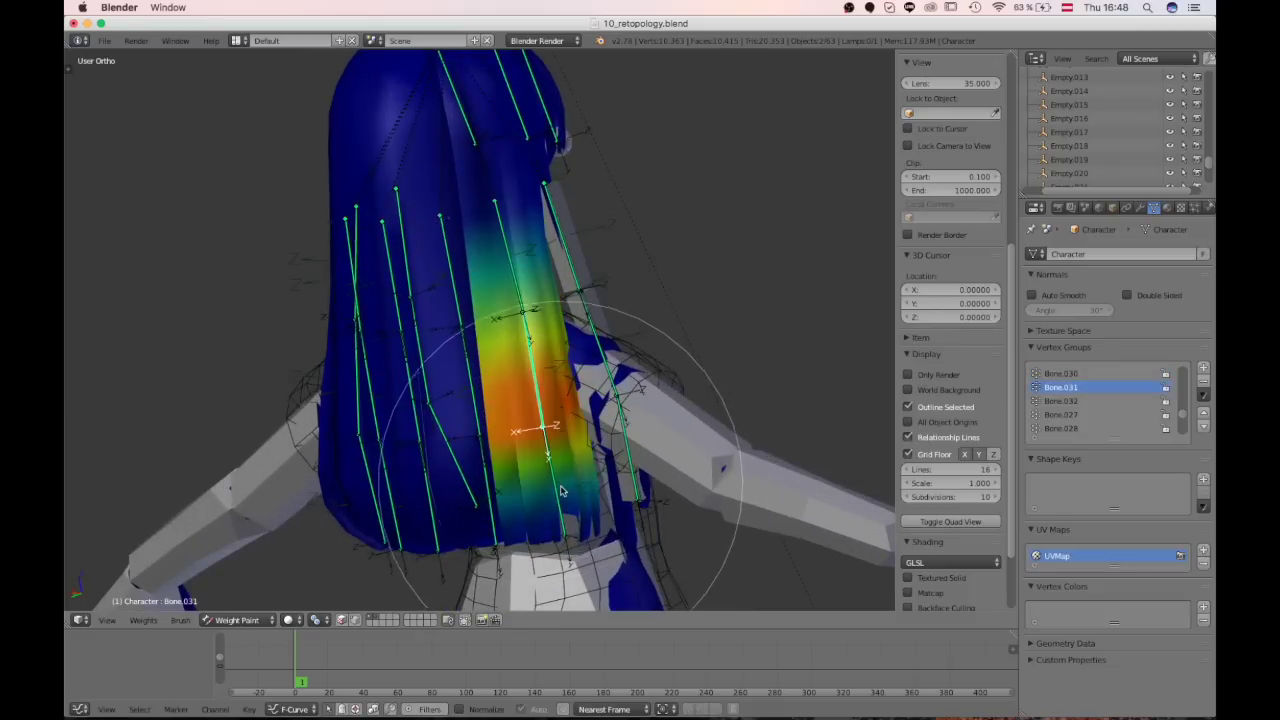
right_click(558, 490)
Step: Check the weights of Bone.028 and Bone.027 on the neighbouring back hair strand
scroll(457, 449, "down", 3)
middle_click_drag(457, 449, 500, 426)
scroll(500, 428, "up", 2)
right_click(501, 434)
right_click(482, 379)
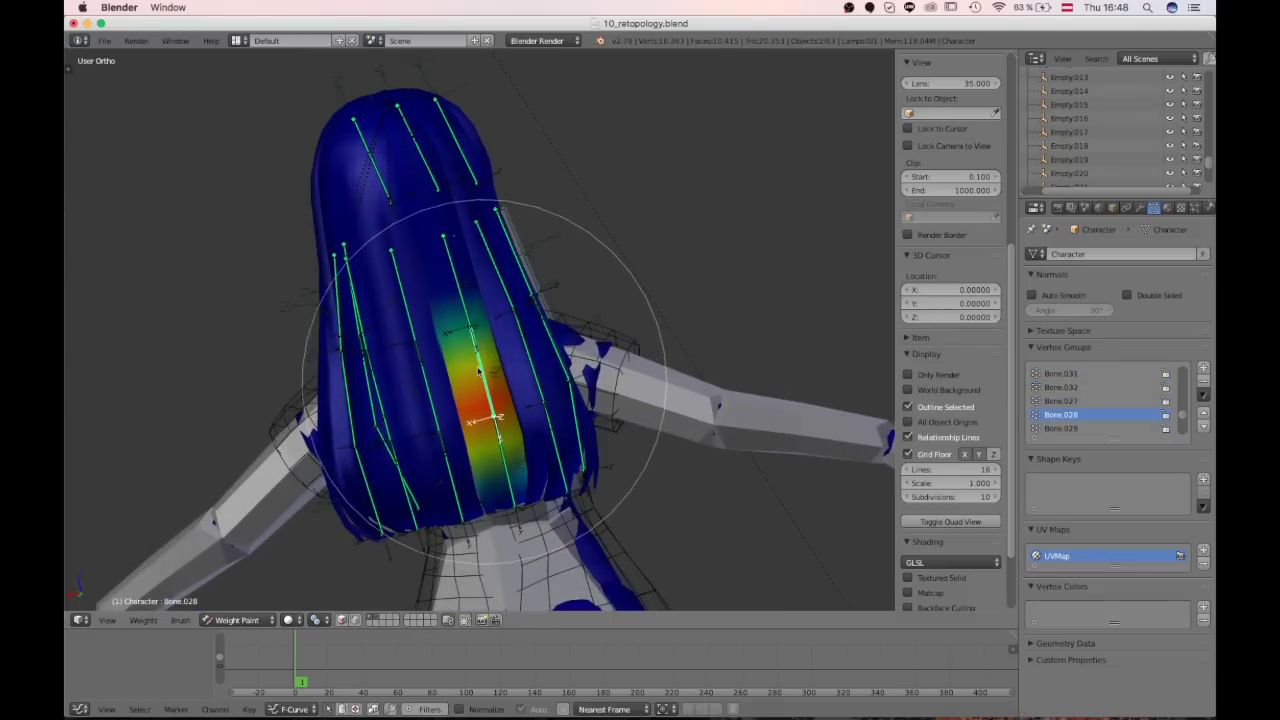
right_click(454, 307)
middle_click_drag(452, 309, 507, 336)
scroll(440, 341, "up", 2)
scroll(435, 343, "down", 2)
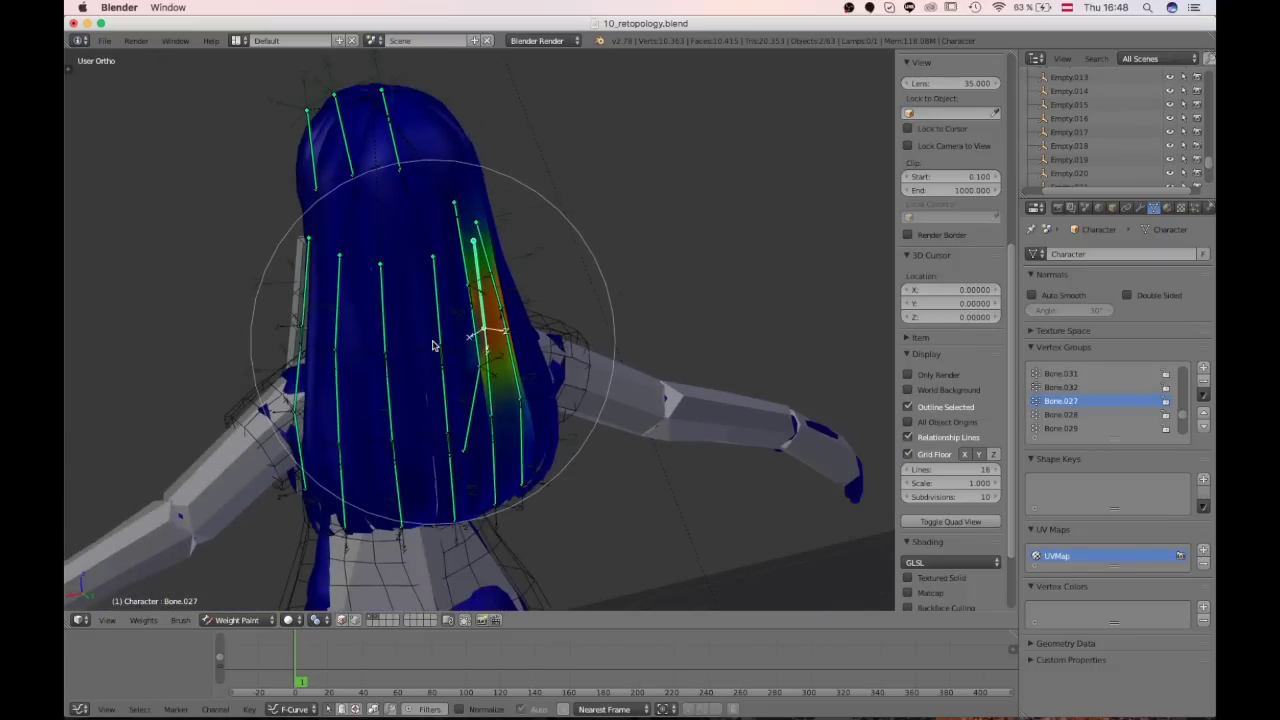
Step: Select the bones down the central back strand, including Bone.025, and those of the adjacent strand to check their weights
right_click(438, 326)
right_click(443, 406)
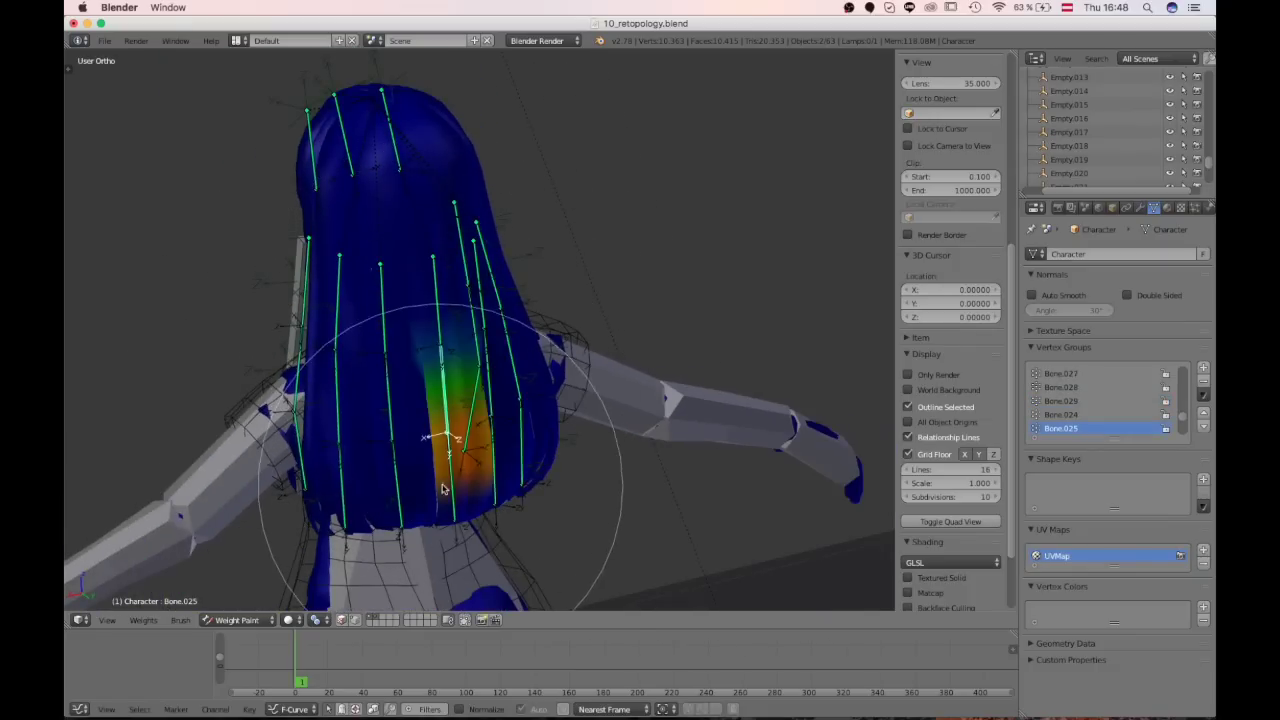
right_click(445, 485)
right_click(404, 496)
right_click(390, 392)
Step: Check the weights along the side-back hair strand by selecting its bones down to Bone.040 and Bone.041
middle_click_drag(390, 393, 340, 326)
right_click(347, 345)
right_click(346, 436)
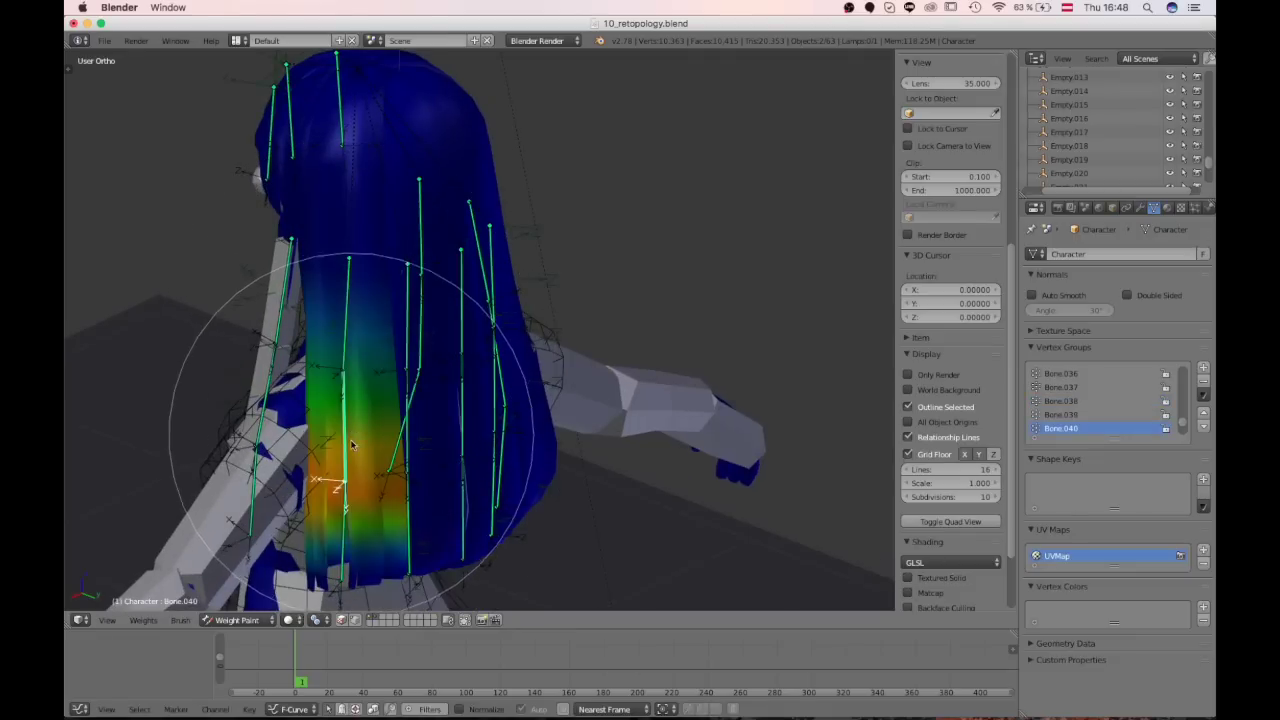
right_click(345, 531)
middle_click_drag(344, 522, 328, 454)
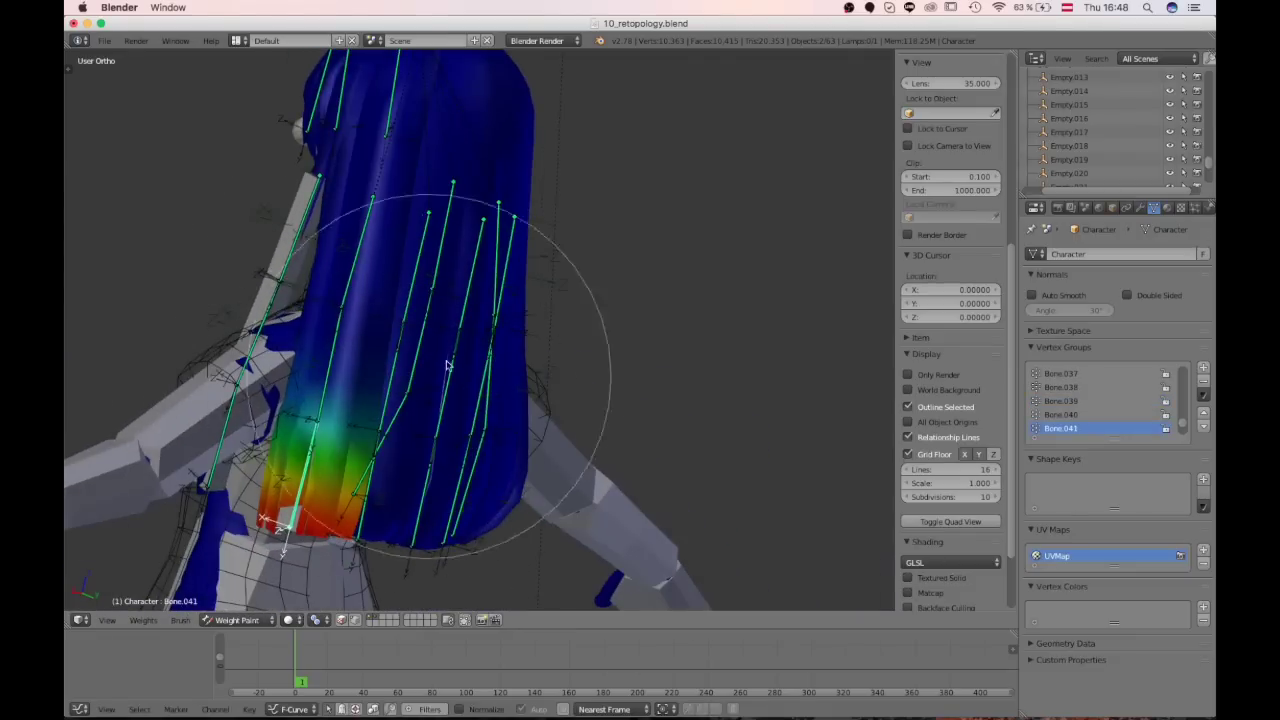
Step: Select Bone.021 on the front side strand and enable Only Render to hide the bones and overlays
middle_click_drag(447, 366, 908, 365)
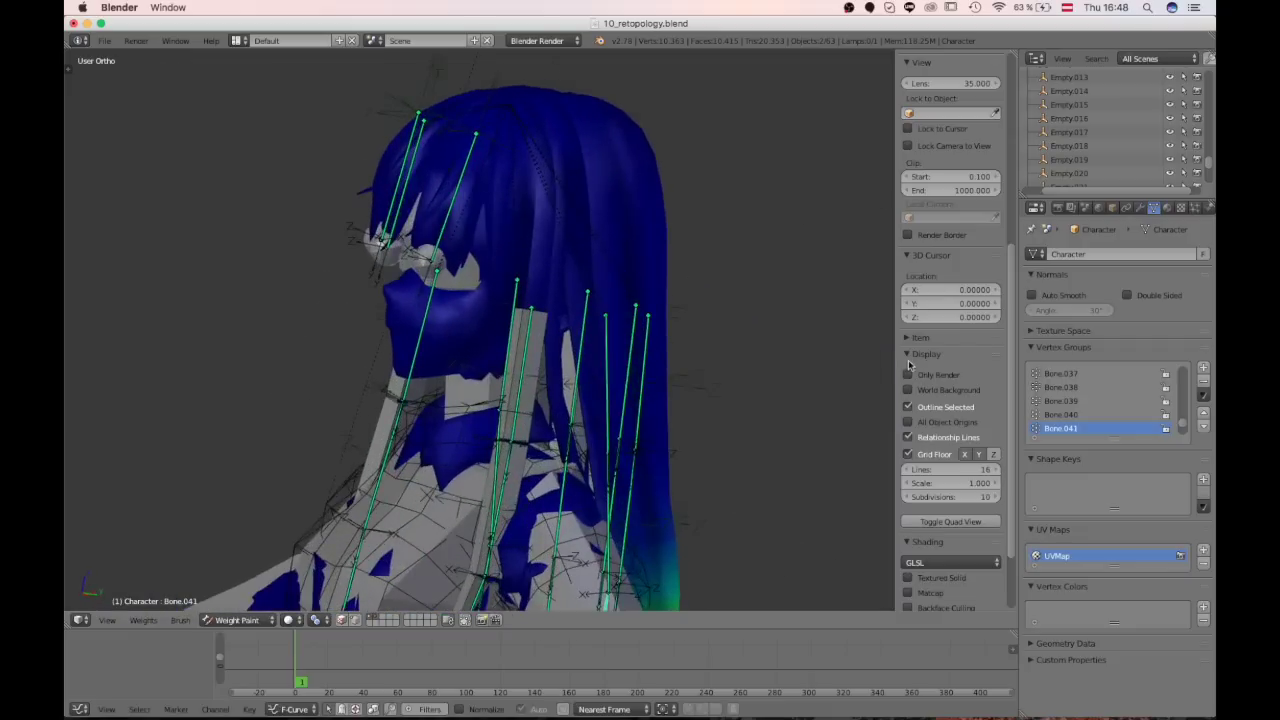
right_click(532, 350)
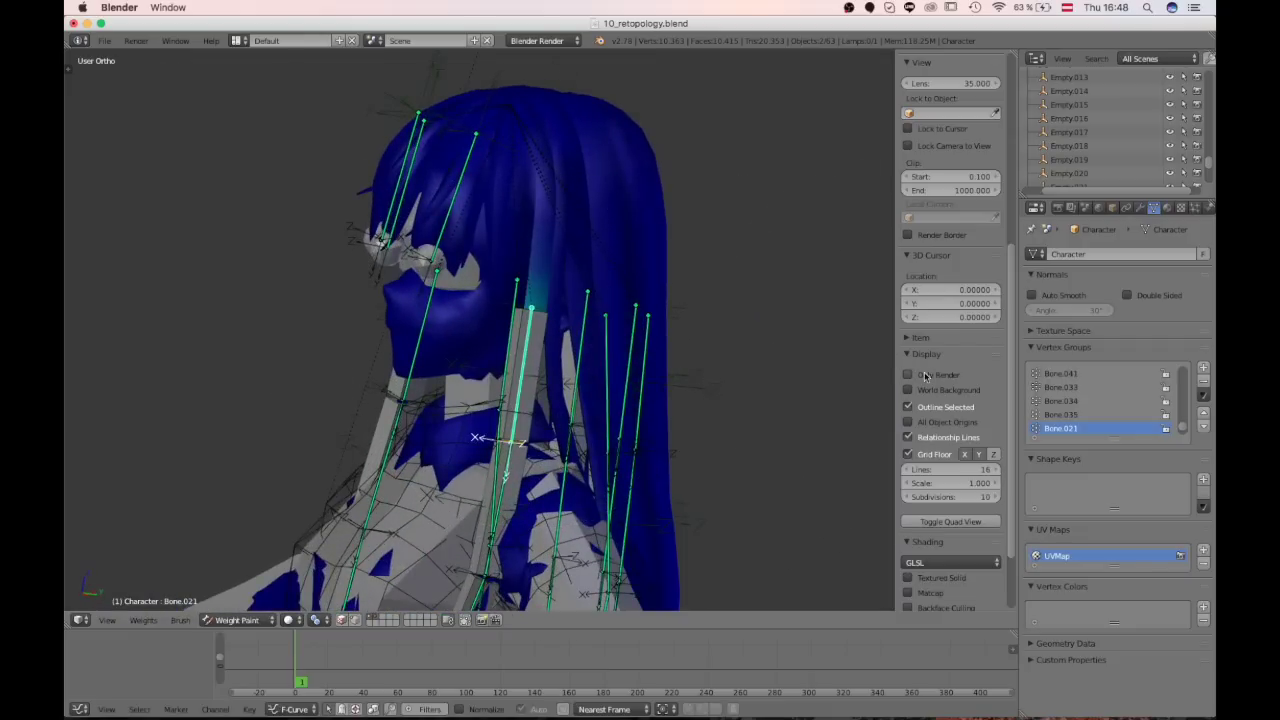
left_click(925, 376)
middle_click_drag(470, 490, 515, 348, "shift")
Step: Go through the side strand and fringe vertex groups up to Bone.048 and back to Bone.033, checking their weights
key("Down")
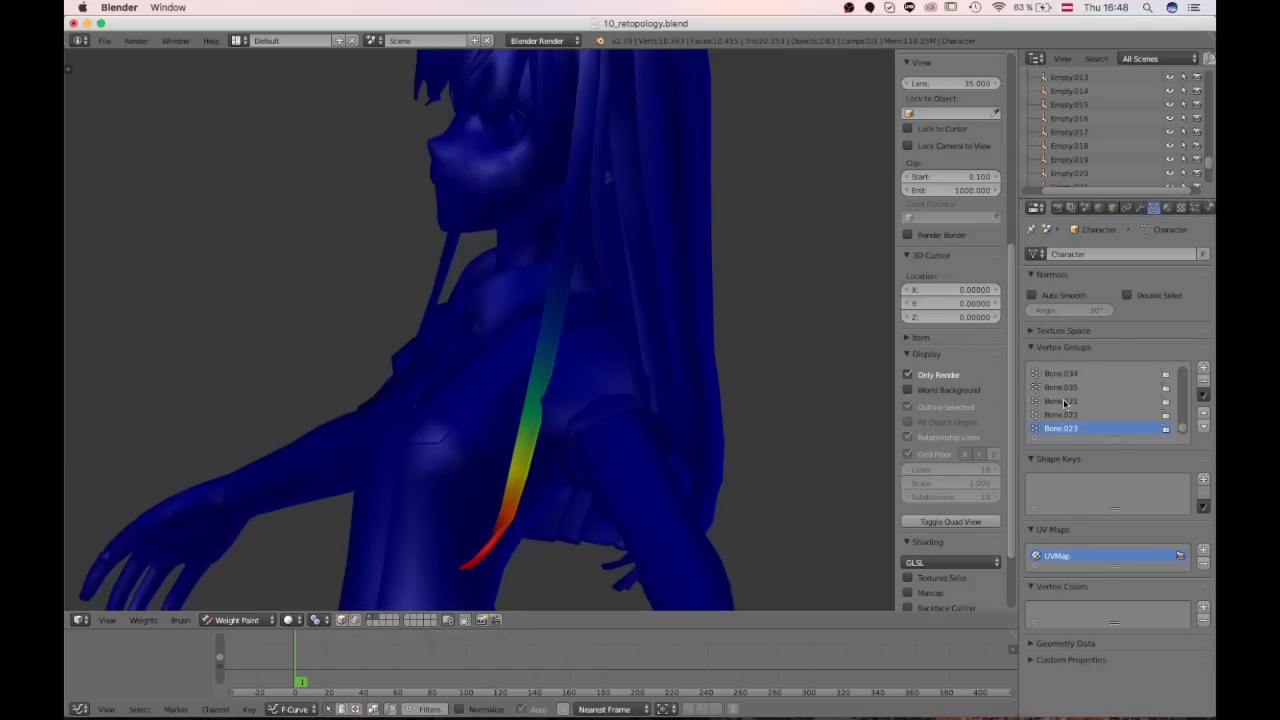
scroll(1065, 402, "down", 3, "ctrl")
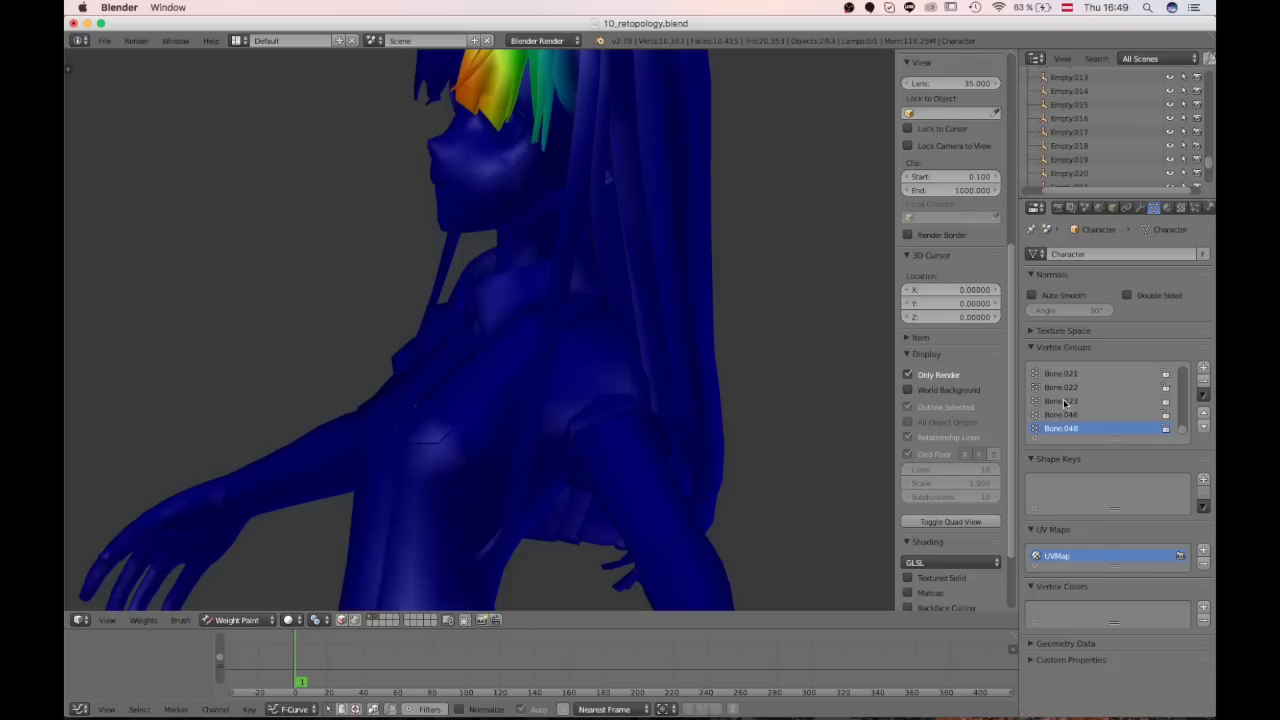
scroll(1065, 402, "down", 1, "ctrl")
scroll(1065, 402, "up", 8, "ctrl")
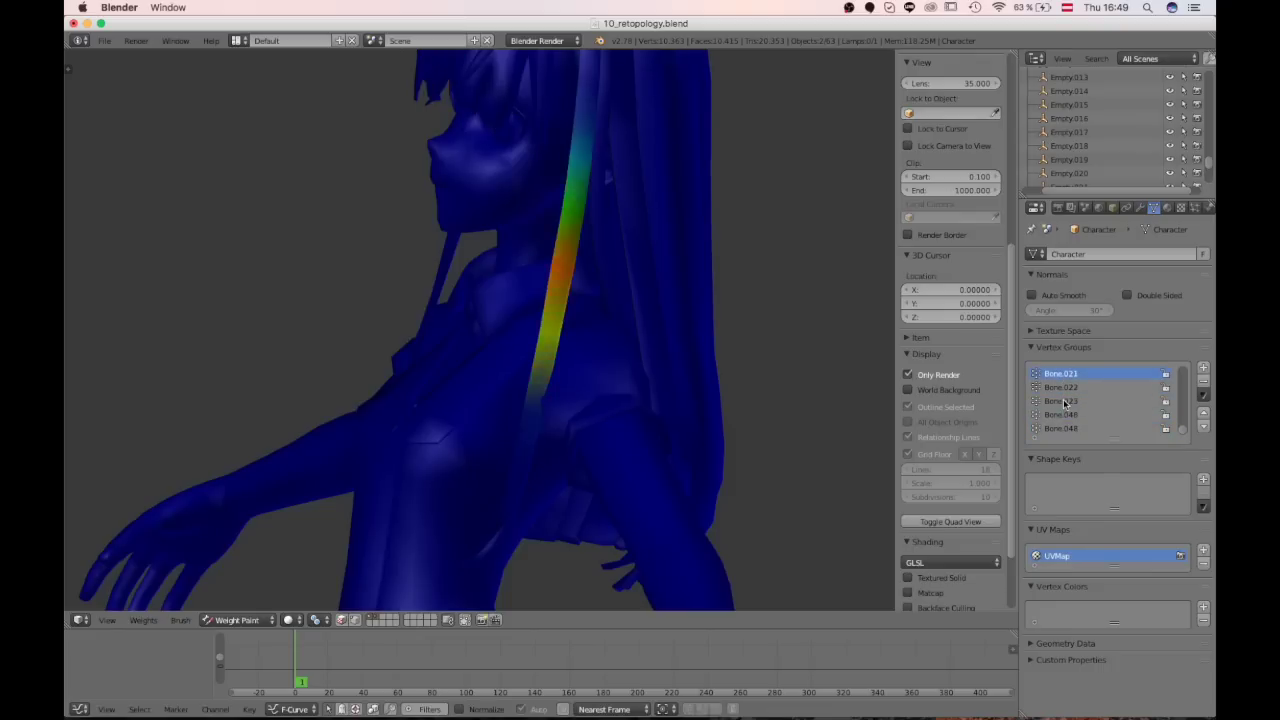
Step: View the head from the front and check the hair vertex groups from Bone.033 to Bone.047, including the fringe groups
middle_click_drag(364, 364, 557, 431)
middle_click_drag(520, 360, 506, 503, "shift")
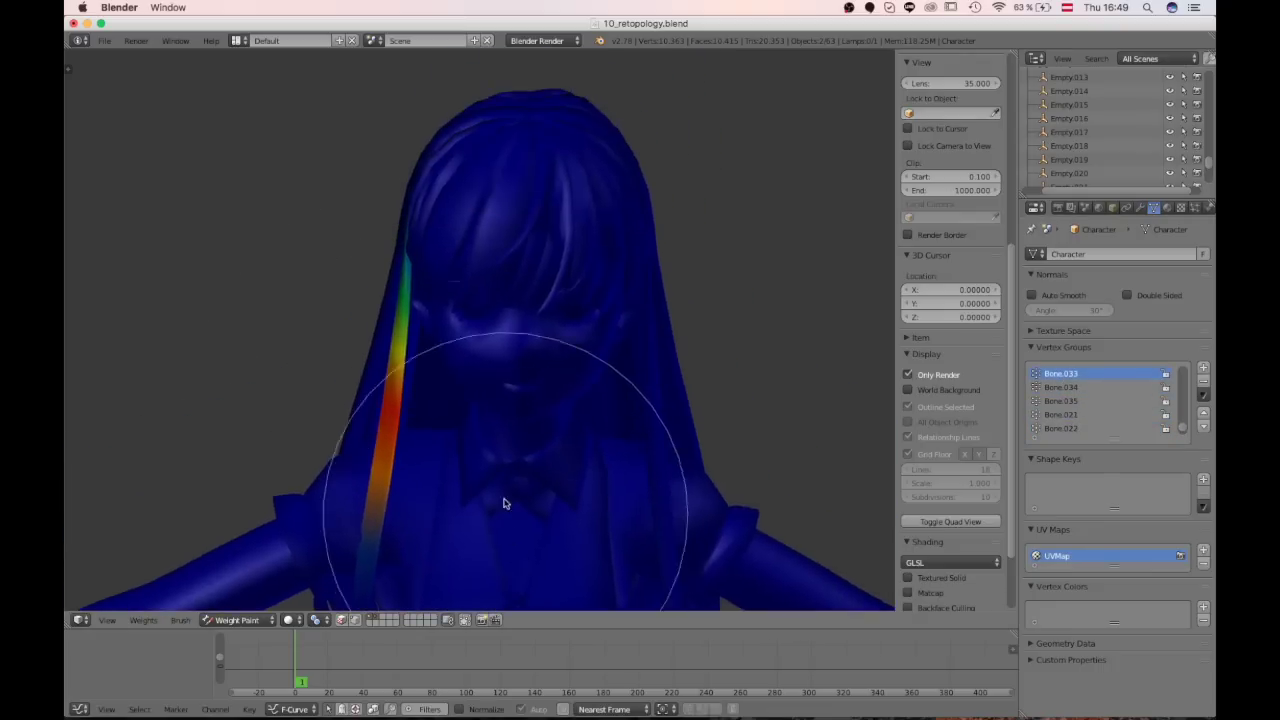
scroll(543, 463, "up", 1)
middle_click_drag(545, 440, 533, 466, "shift")
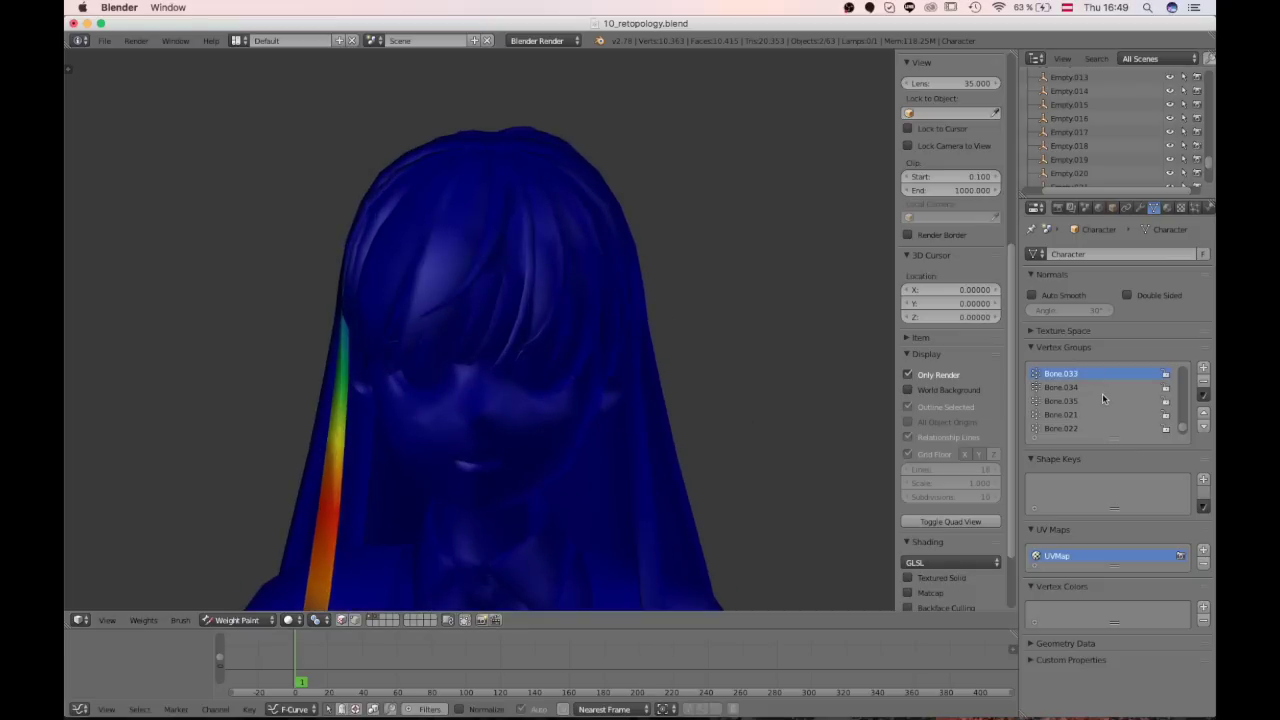
scroll(1103, 400, "down", 3, "ctrl")
scroll(1103, 400, "down", 4, "ctrl")
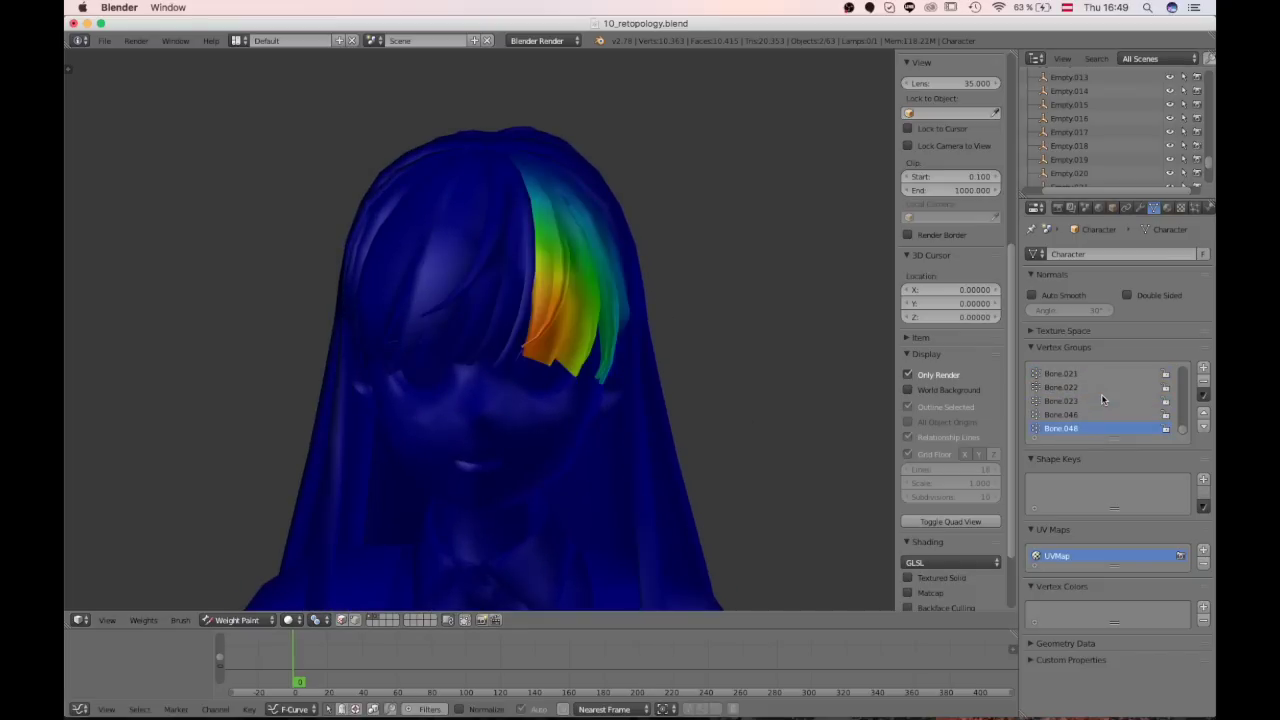
scroll(1103, 400, "down", 2, "ctrl")
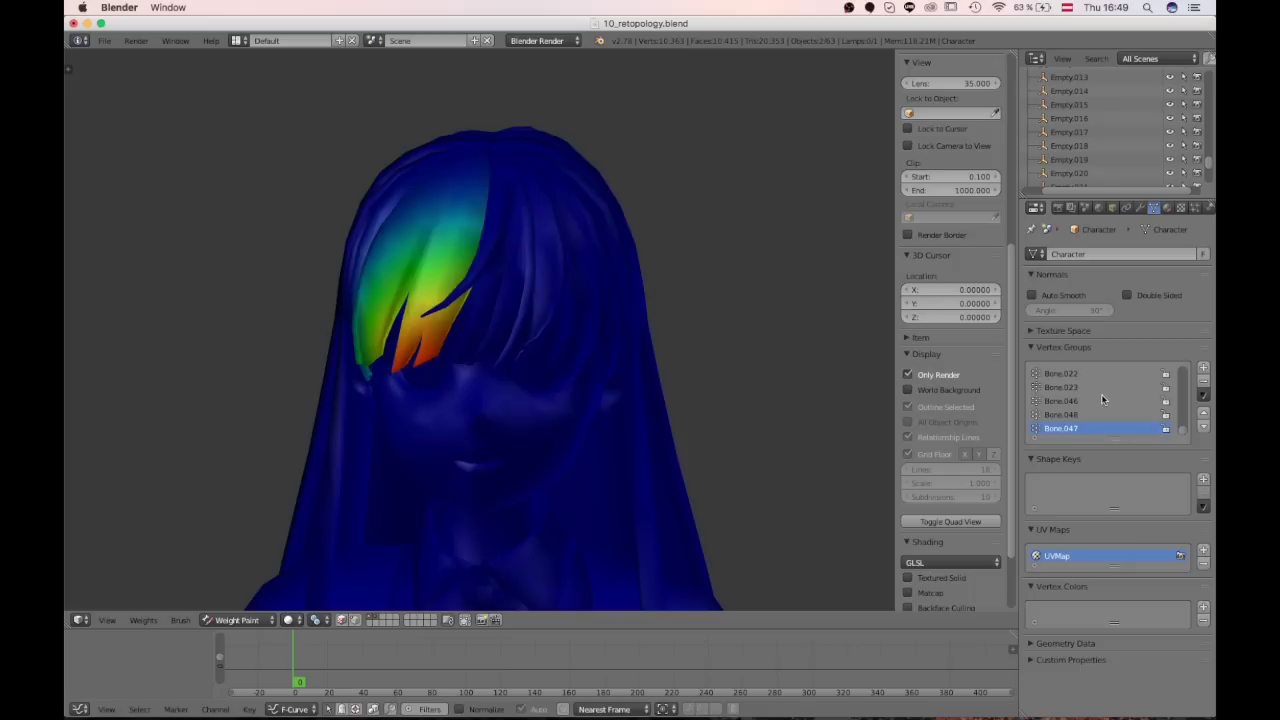
scroll(1103, 400, "up", 3, "ctrl")
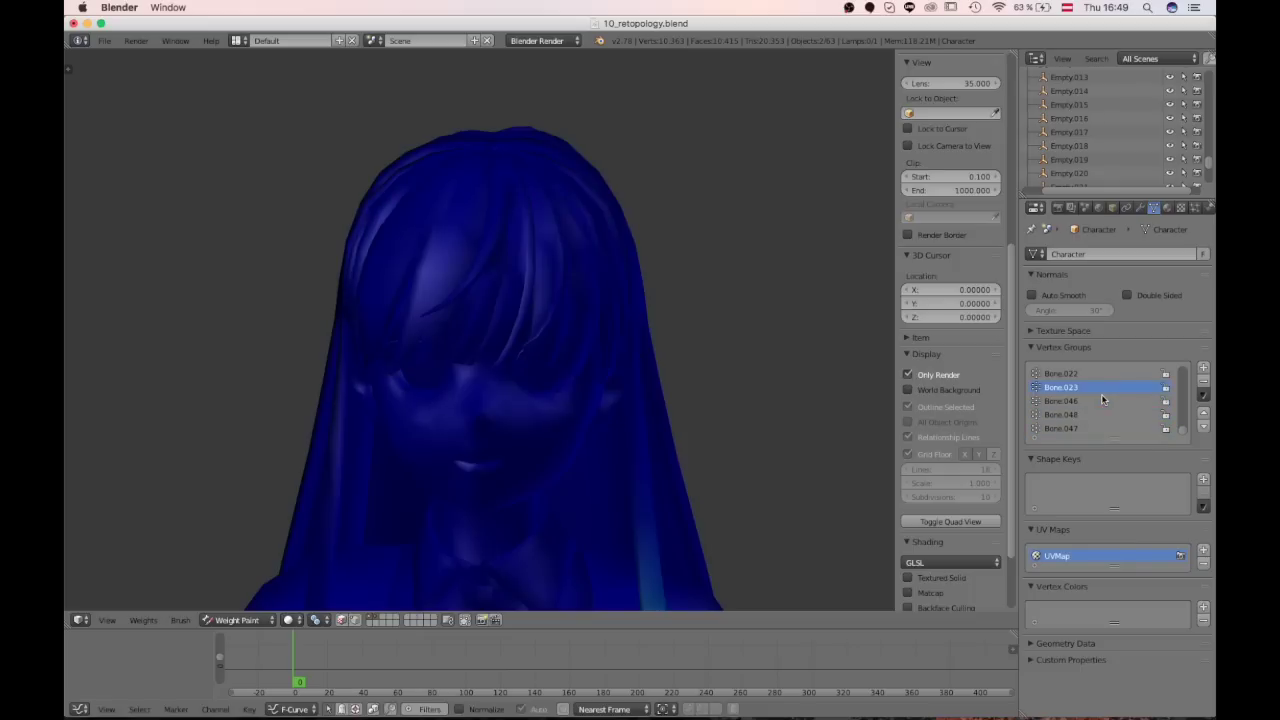
scroll(1103, 400, "down", 1, "ctrl")
scroll(1103, 400, "down", 2, "ctrl")
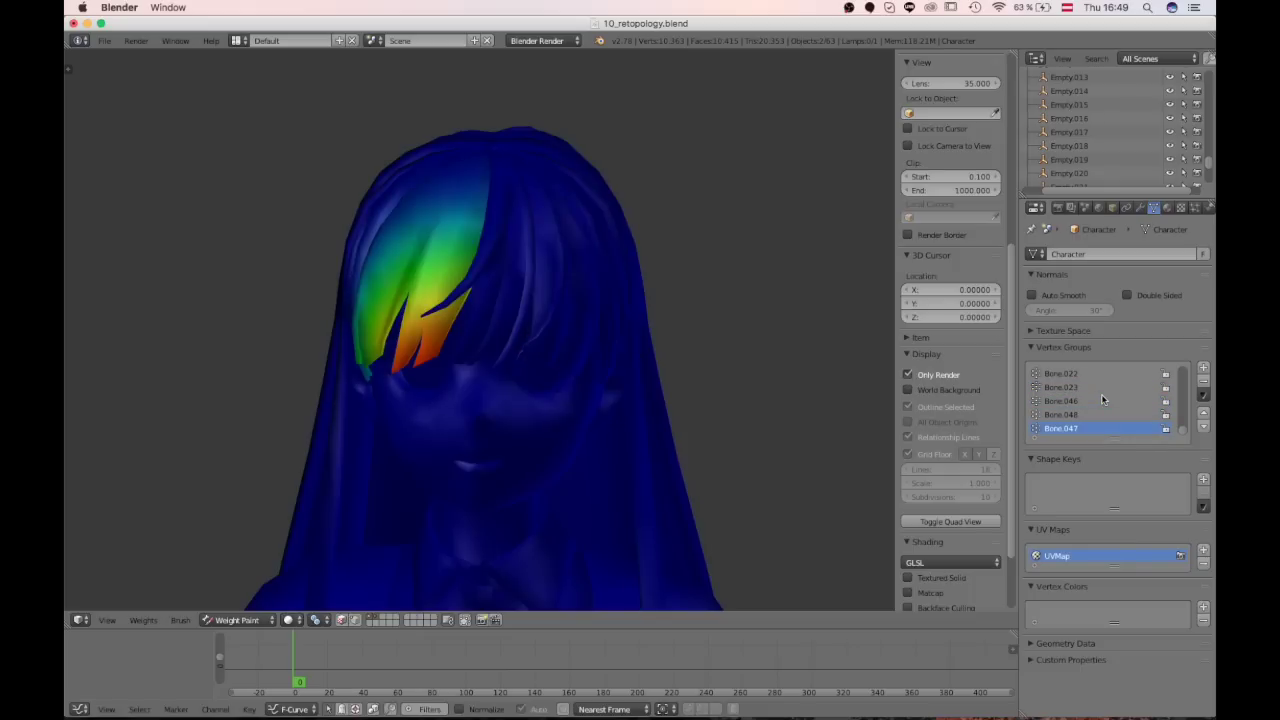
Step: Disable Only Render and examine the Bone.047 weights on the fringe together with its bones
left_click(919, 376)
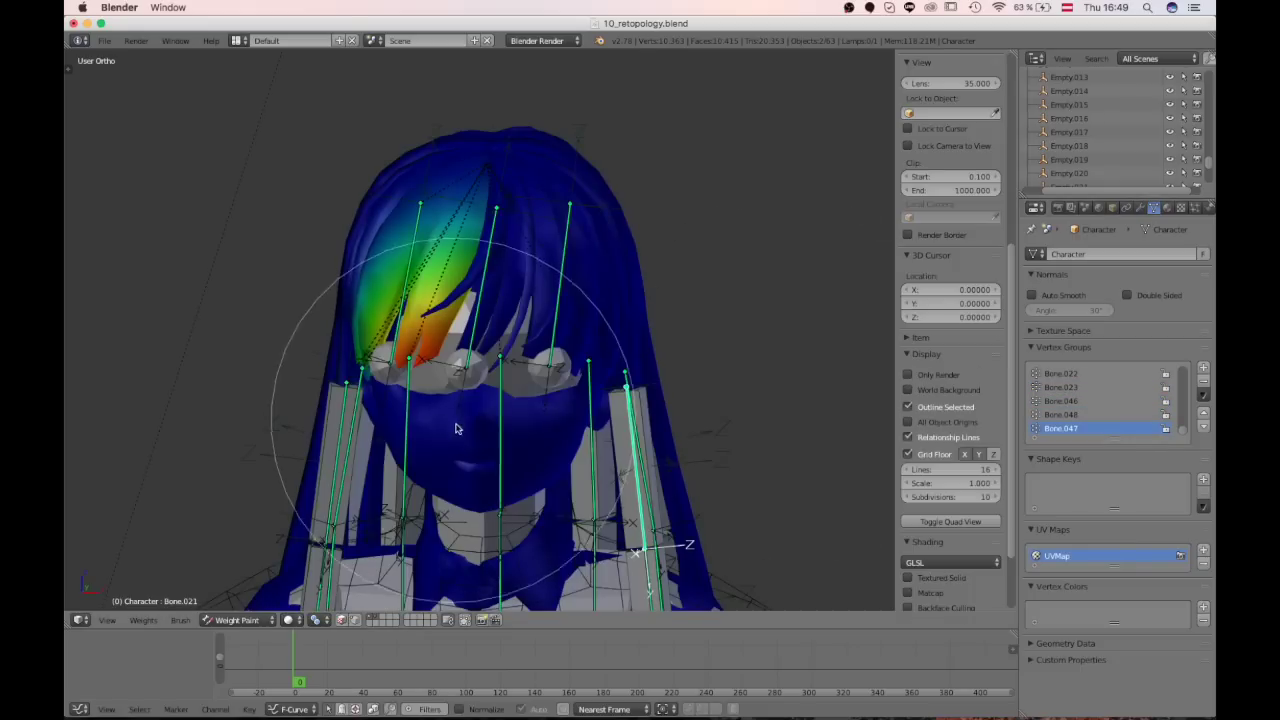
scroll(490, 435, "up", 4)
scroll(510, 420, "down", 1)
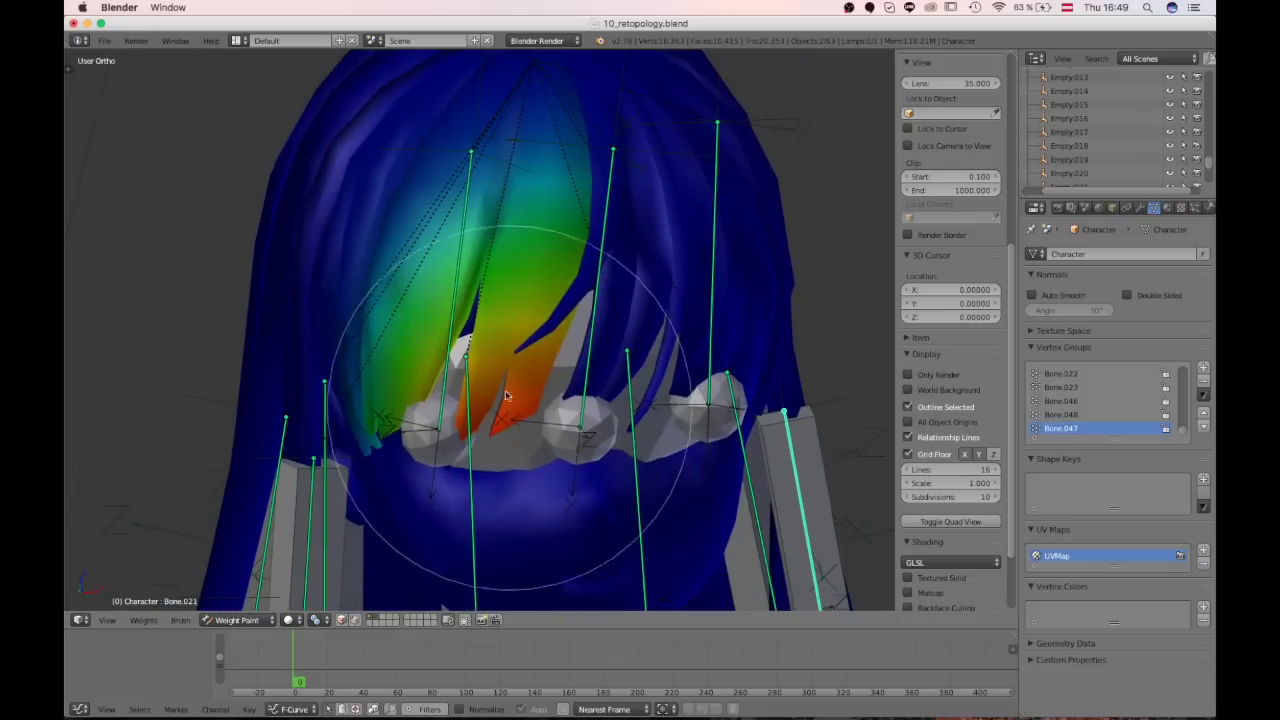
middle_click_drag(484, 179, 512, 136)
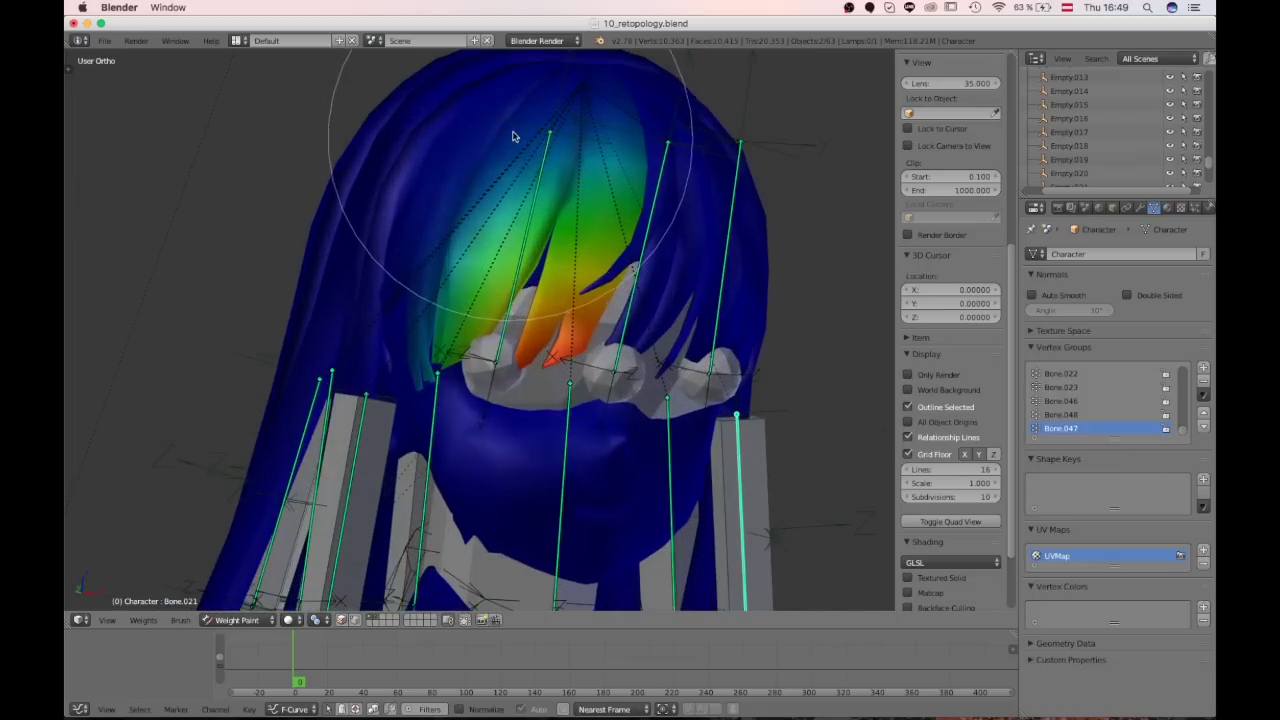
middle_click_drag(491, 329, 536, 216)
scroll(500, 400, "up", 4)
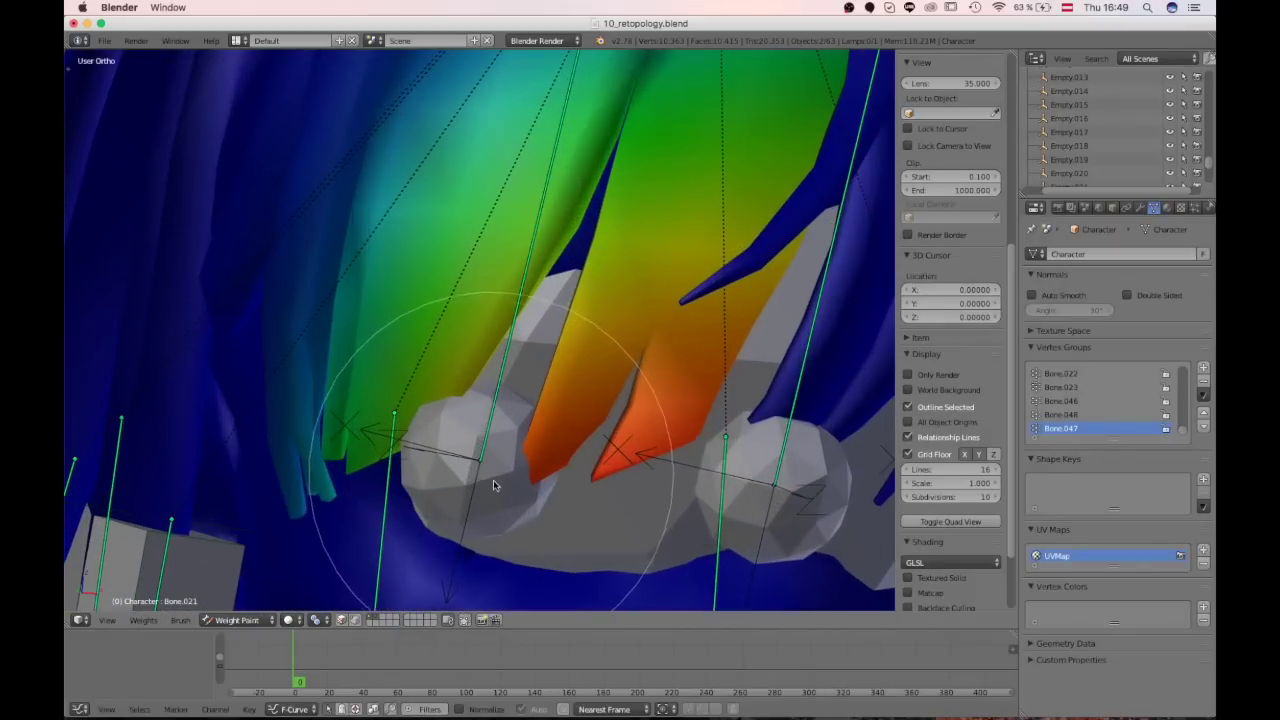
scroll(496, 484, "down", 6)
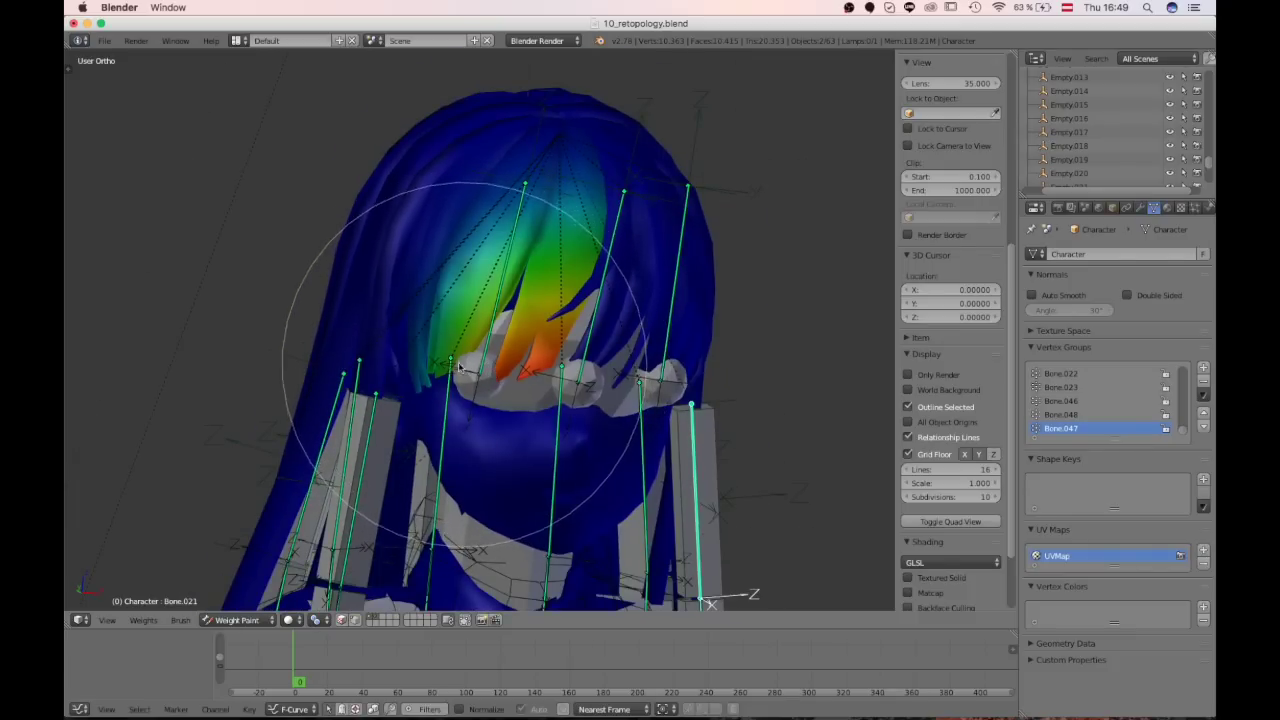
Step: Examine the fringe bones and the Bone.047 weight falloff from the front and both sides of the head
middle_click_drag(437, 373, 559, 398)
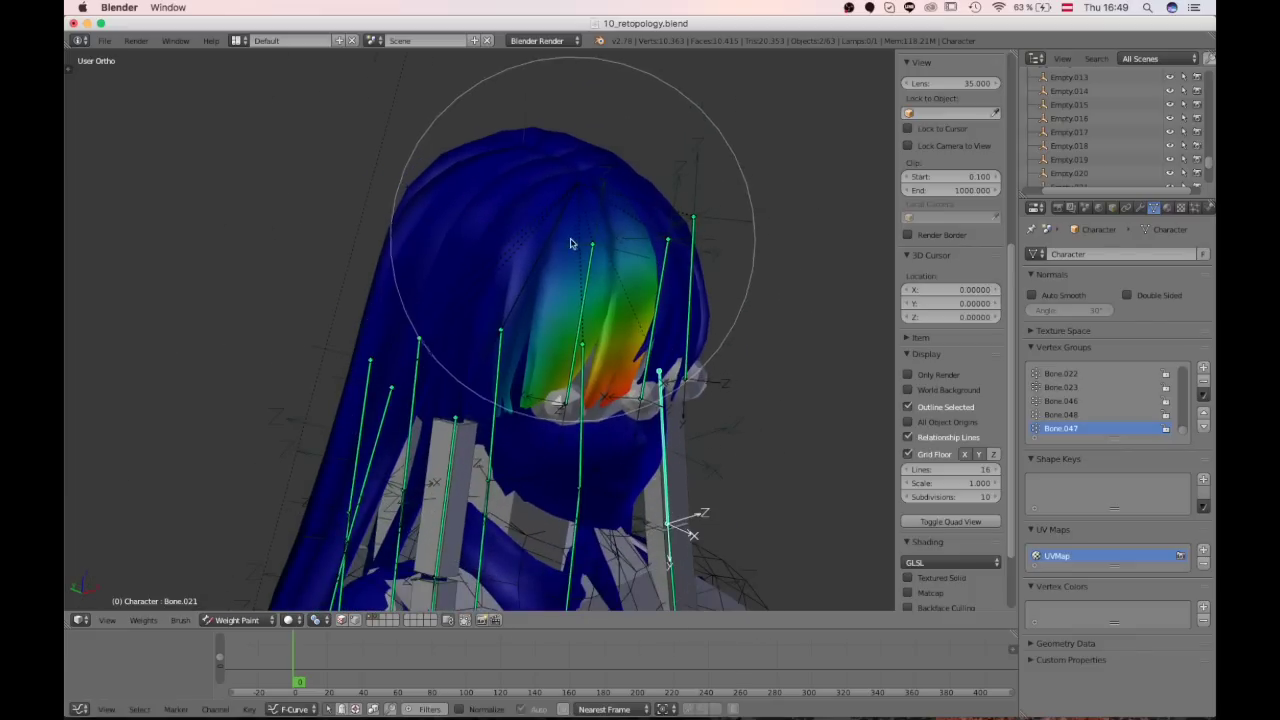
middle_click_drag(596, 380, 463, 305)
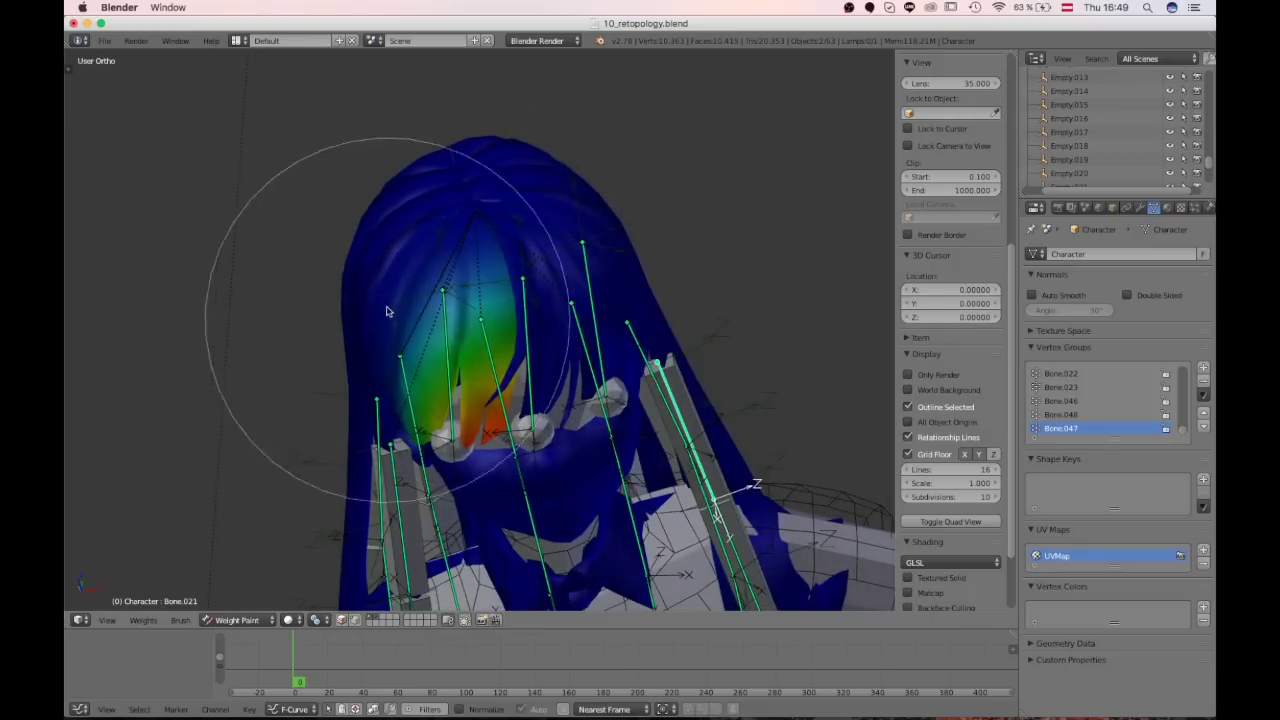
mouse_move(456, 440)
middle_mouse_down()
mouse_move(683, 229)
mouse_move(671, 206)
mouse_move(663, 248)
mouse_move(596, 283)
mouse_move(560, 330)
mouse_move(557, 429)
mouse_move(459, 477)
middle_mouse_up()
scroll(459, 477, "down", 3)
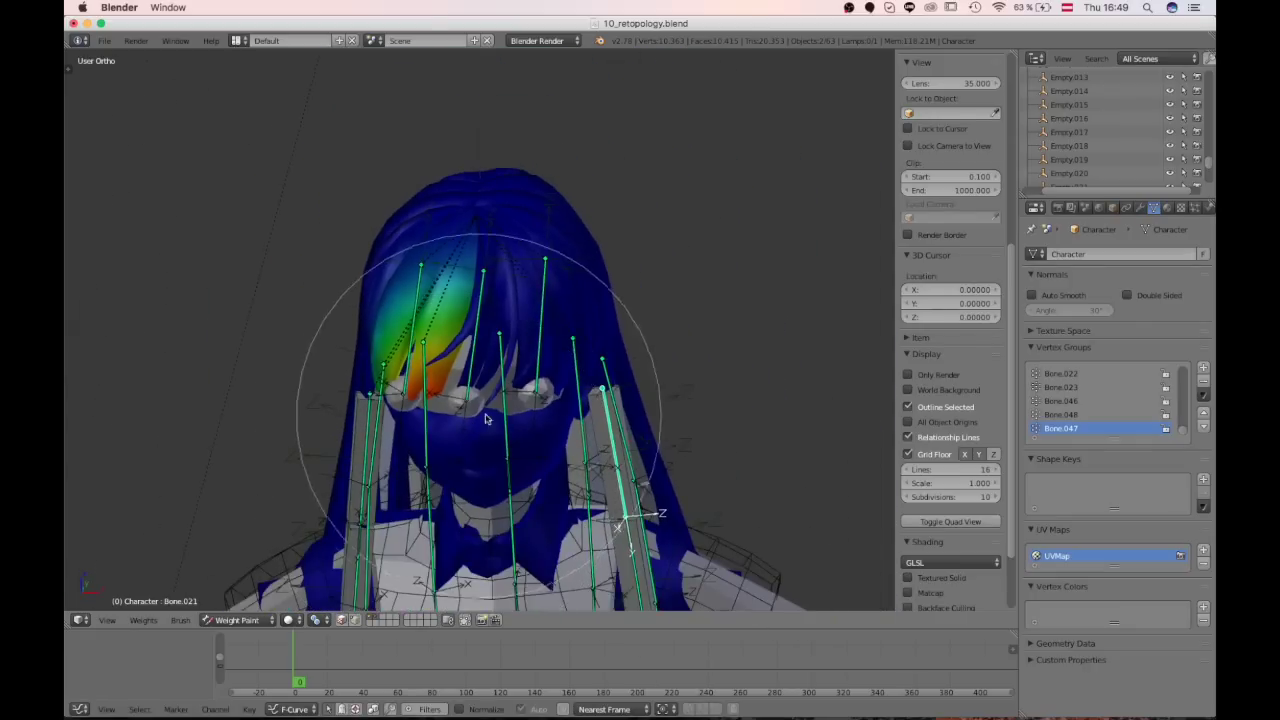
middle_click_drag(588, 458, 513, 345)
scroll(549, 284, "up", 6)
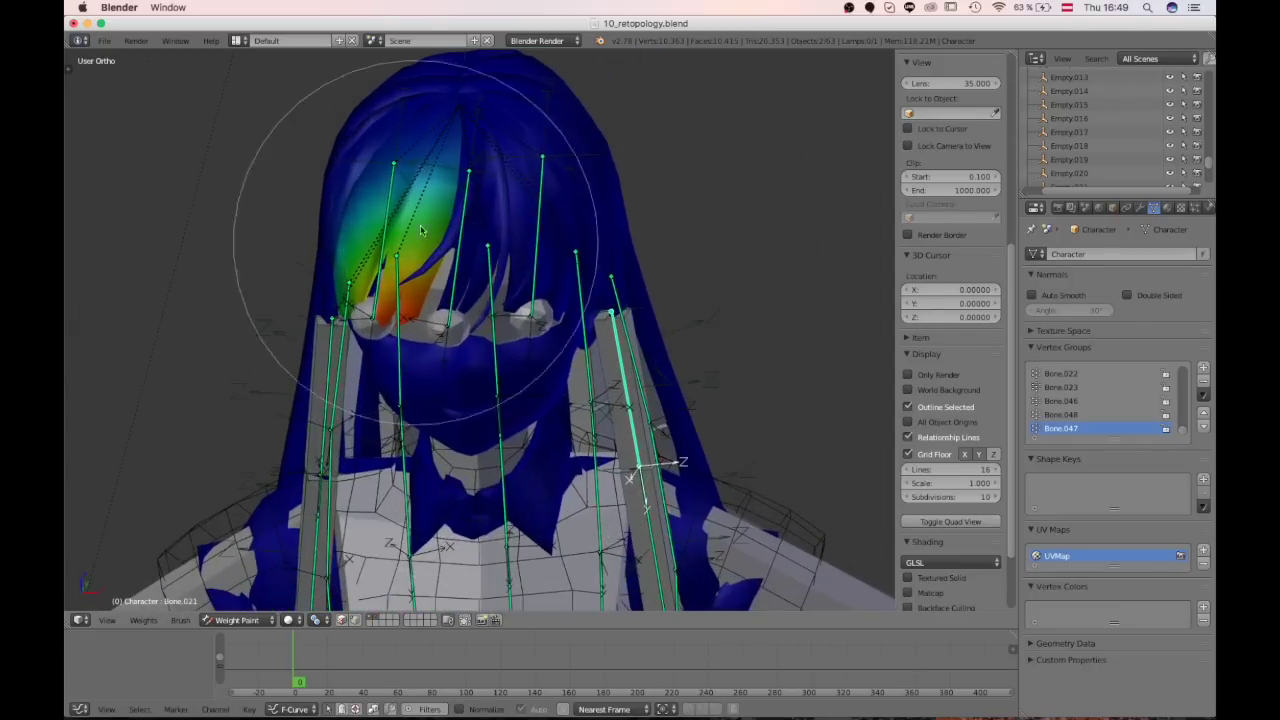
scroll(442, 339, "down", 4)
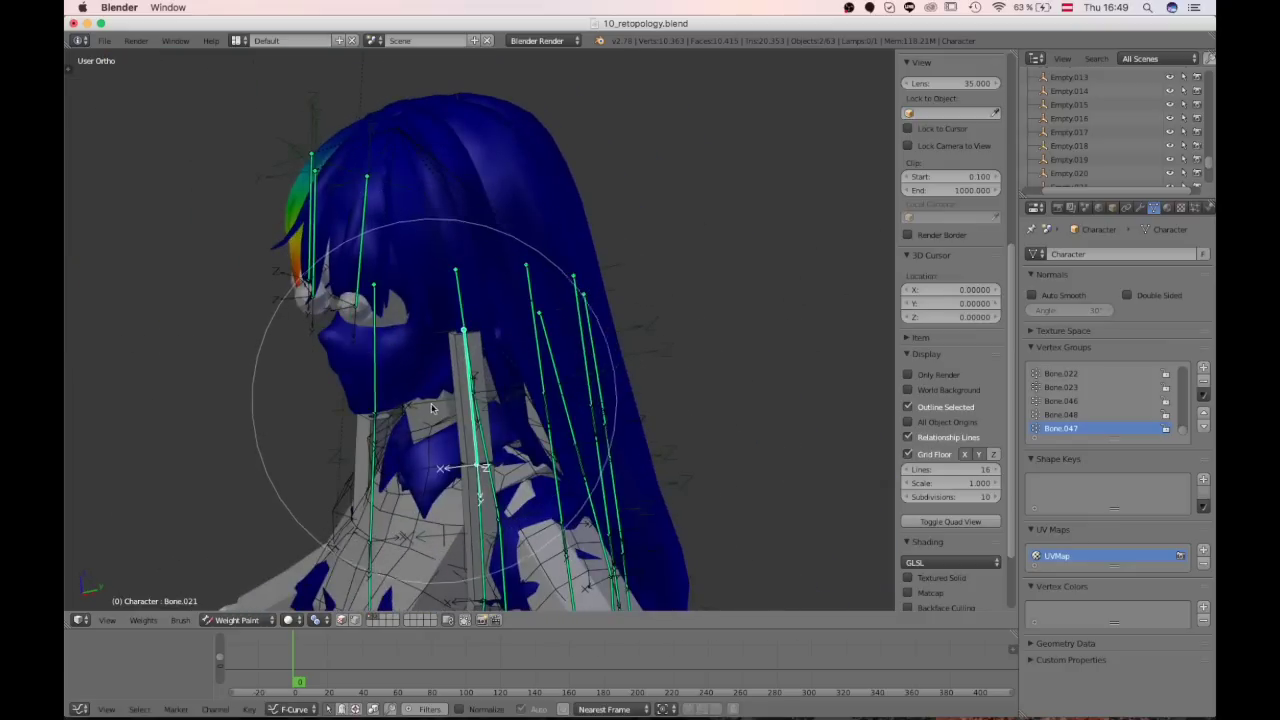
mouse_move(432, 408)
middle_mouse_down()
mouse_move(440, 390)
mouse_move(500, 400)
mouse_move(494, 515)
middle_mouse_up()
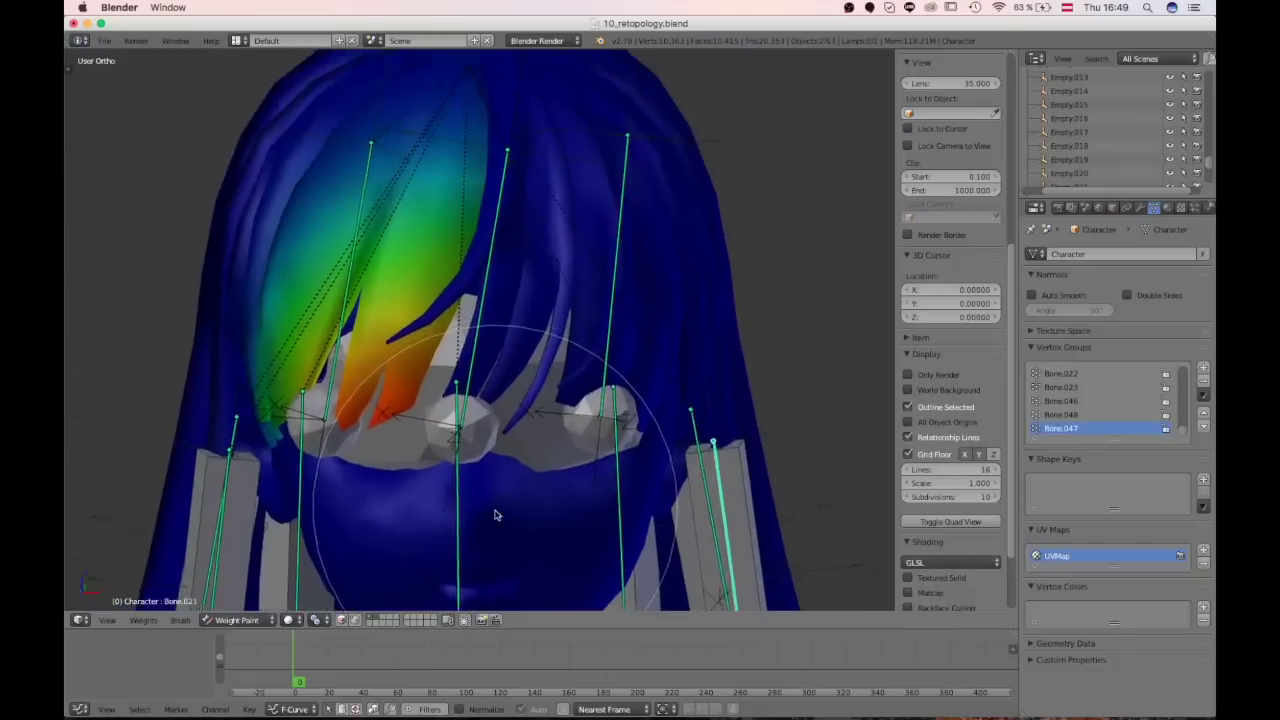
scroll(494, 515, "down", 2)
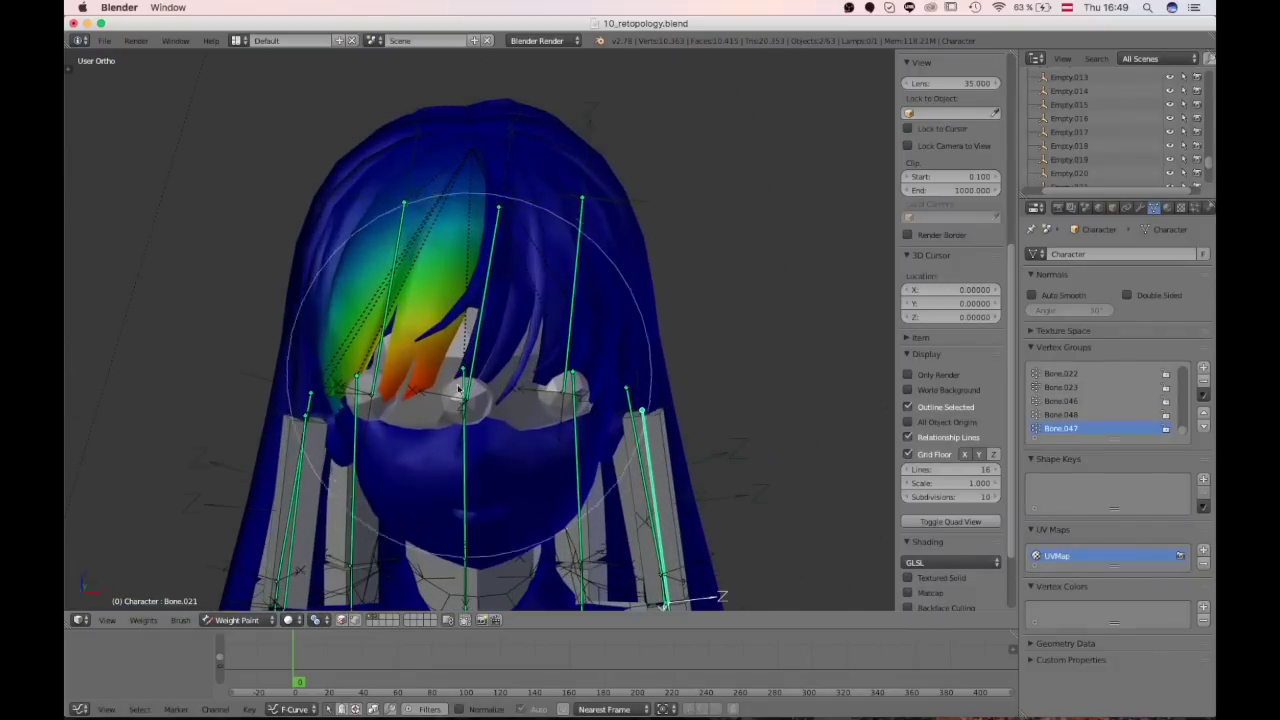
mouse_move(459, 389)
middle_mouse_down()
mouse_move(601, 424)
mouse_move(486, 395)
mouse_move(428, 408)
mouse_move(449, 413)
middle_mouse_up()
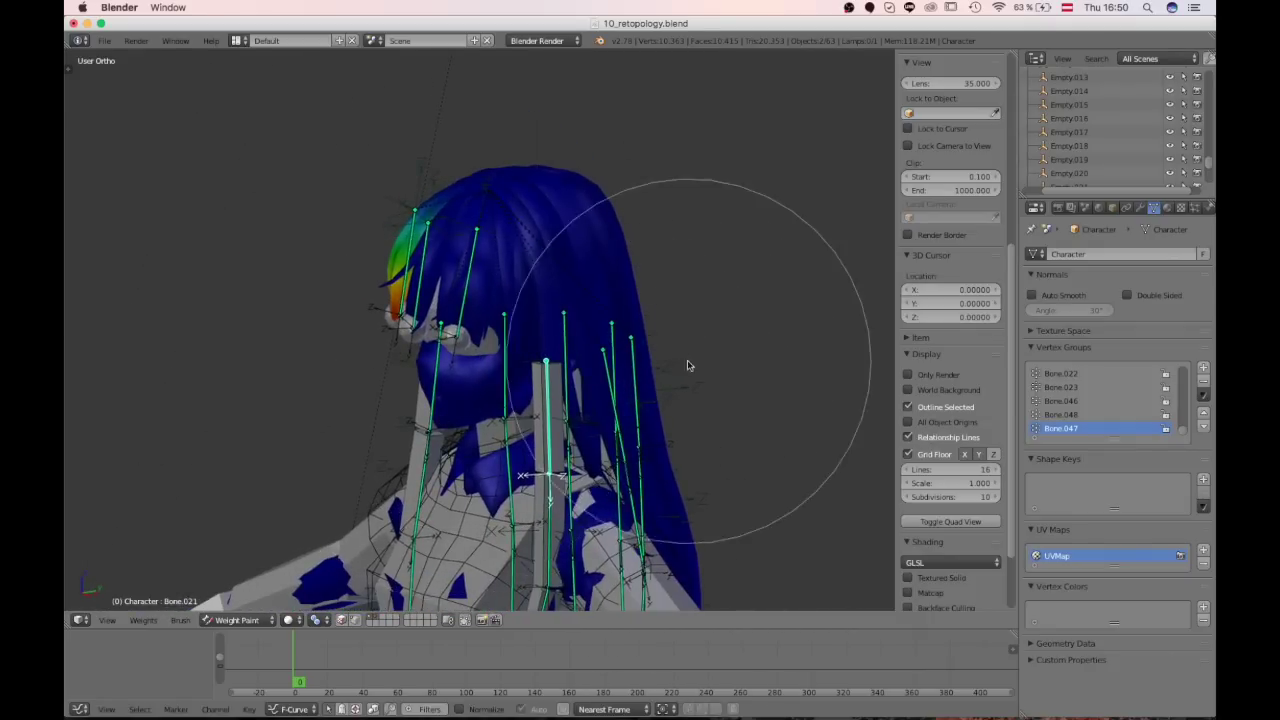
mouse_move(687, 365)
middle_mouse_down()
mouse_move(617, 362)
mouse_move(400, 475)
mouse_move(676, 395)
mouse_move(645, 405)
middle_mouse_up()
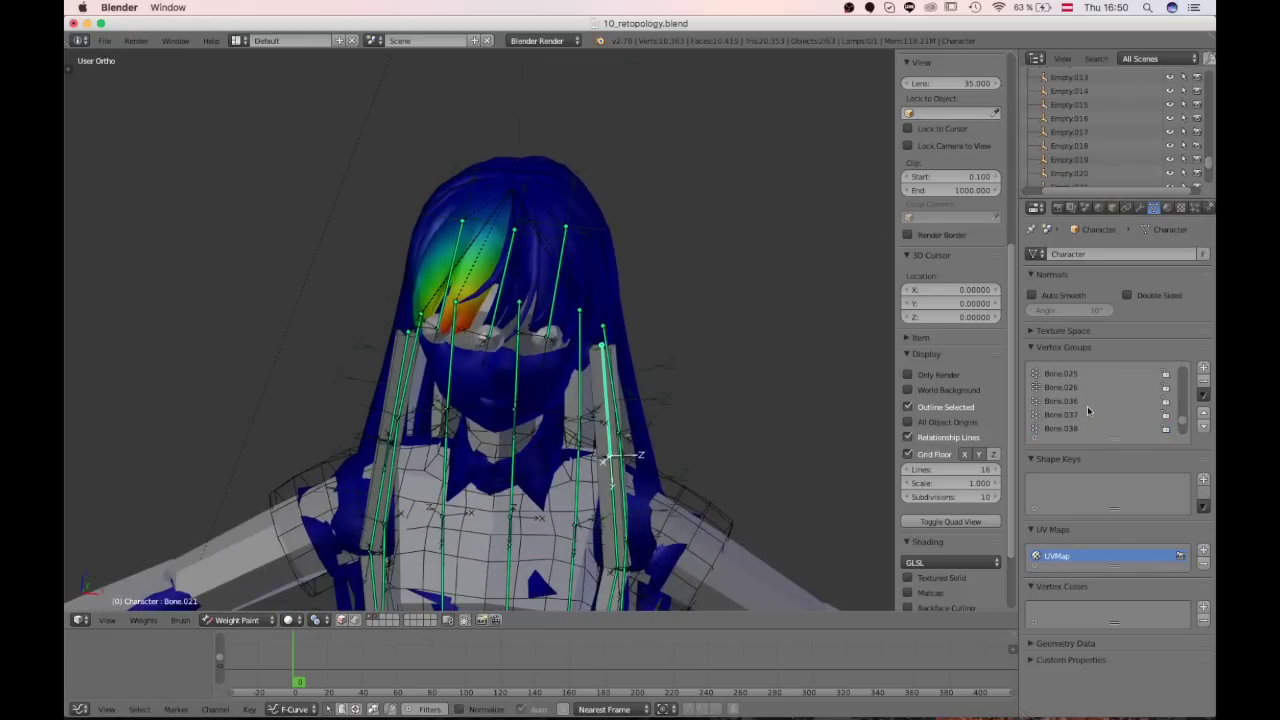
Step: Activate the DEF_head vertex group and examine its weights on the hair from above and from the side
scroll(1087, 406, "down", 5)
left_click(1068, 415)
middle_click_drag(734, 357, 485, 292)
scroll(284, 352, "up", 3)
scroll(520, 280, "down", 4)
middle_click_drag(554, 269, 586, 320)
scroll(450, 283, "up", 2)
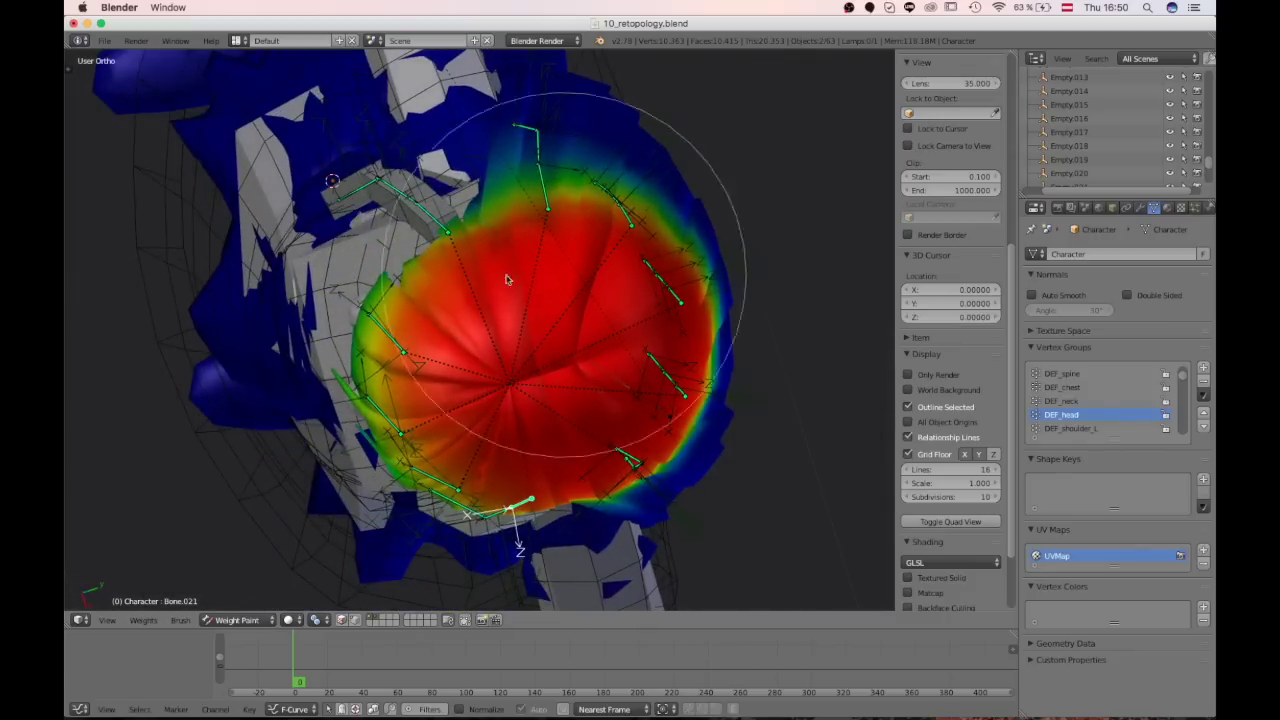
middle_click_drag(514, 426, 474, 178)
key("KP_3")
mouse_move(632, 377)
middle_mouse_down("shift")
mouse_move(636, 532)
mouse_move(505, 414)
middle_mouse_up("shift")
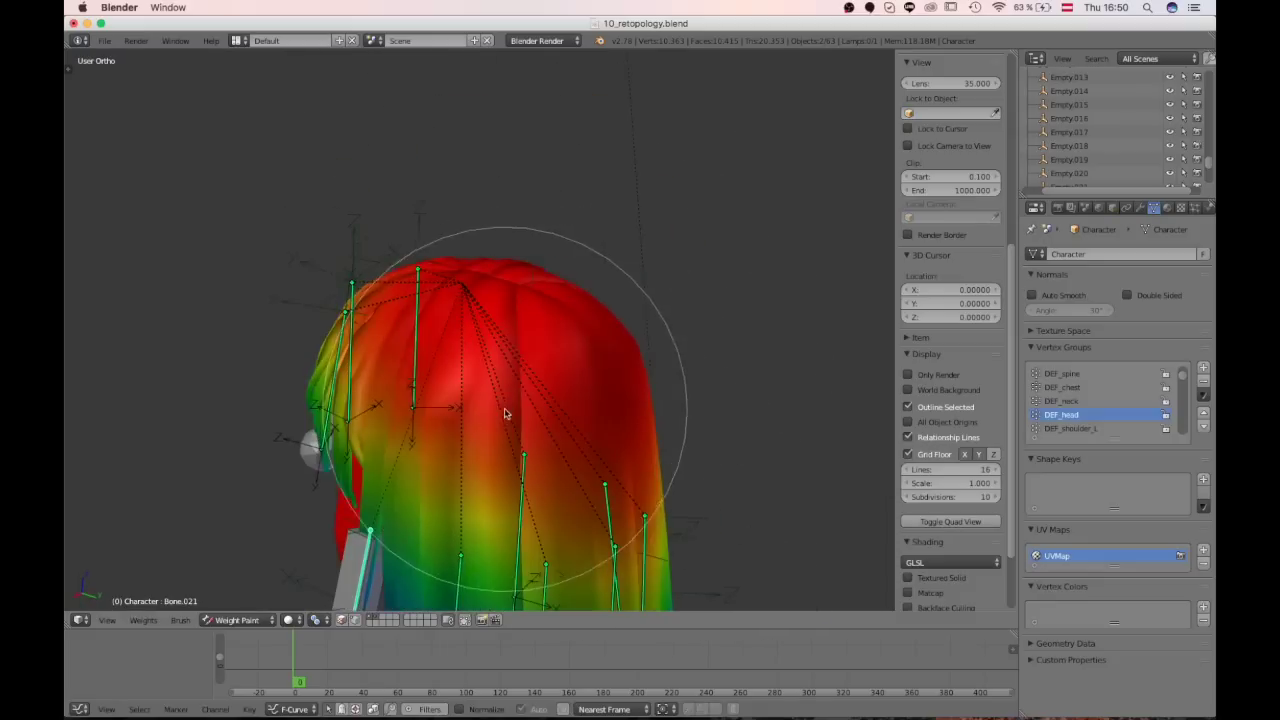
Step: Enable Only Render and examine the DEF_head weights on the fringe, face and side hair from several angles
mouse_move(534, 359)
middle_mouse_down()
mouse_move(542, 337)
mouse_move(515, 370)
mouse_move(630, 340)
mouse_move(601, 291)
mouse_move(763, 397)
middle_mouse_up()
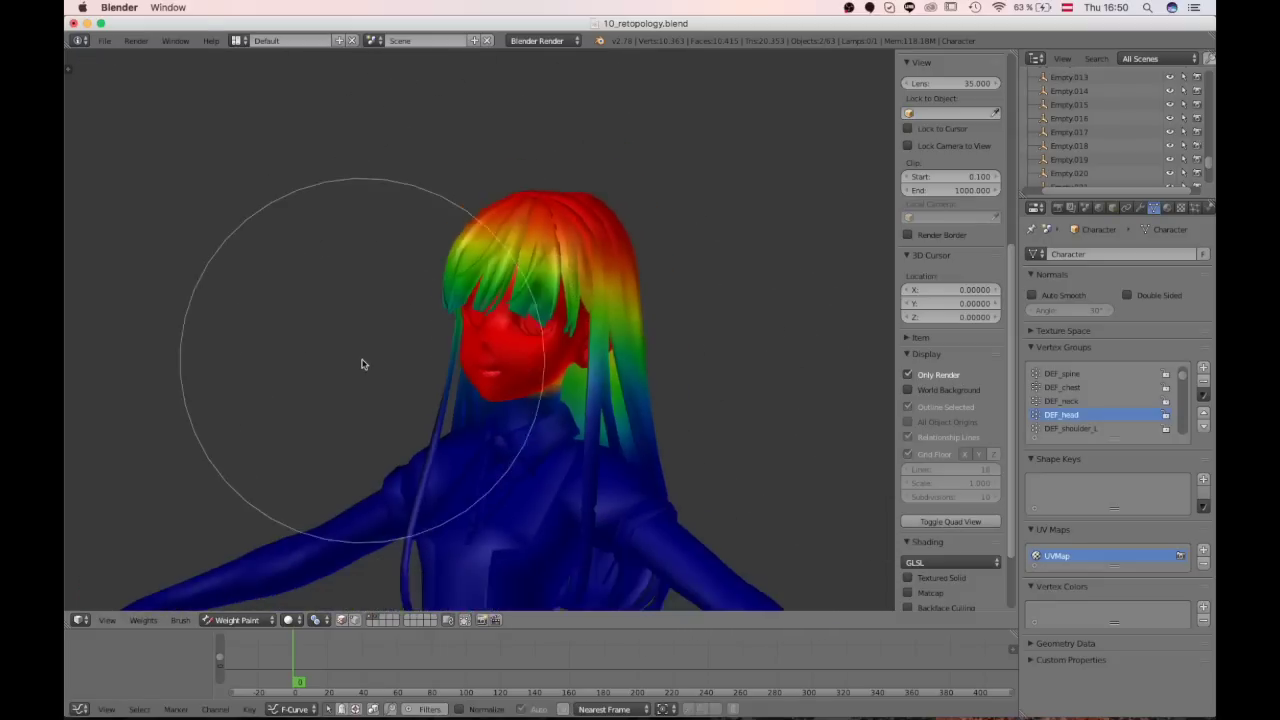
middle_click_drag(362, 364, 690, 380)
scroll(308, 346, "up", 2)
mouse_move(308, 346)
middle_mouse_down()
mouse_move(366, 408)
mouse_move(320, 426)
middle_mouse_up()
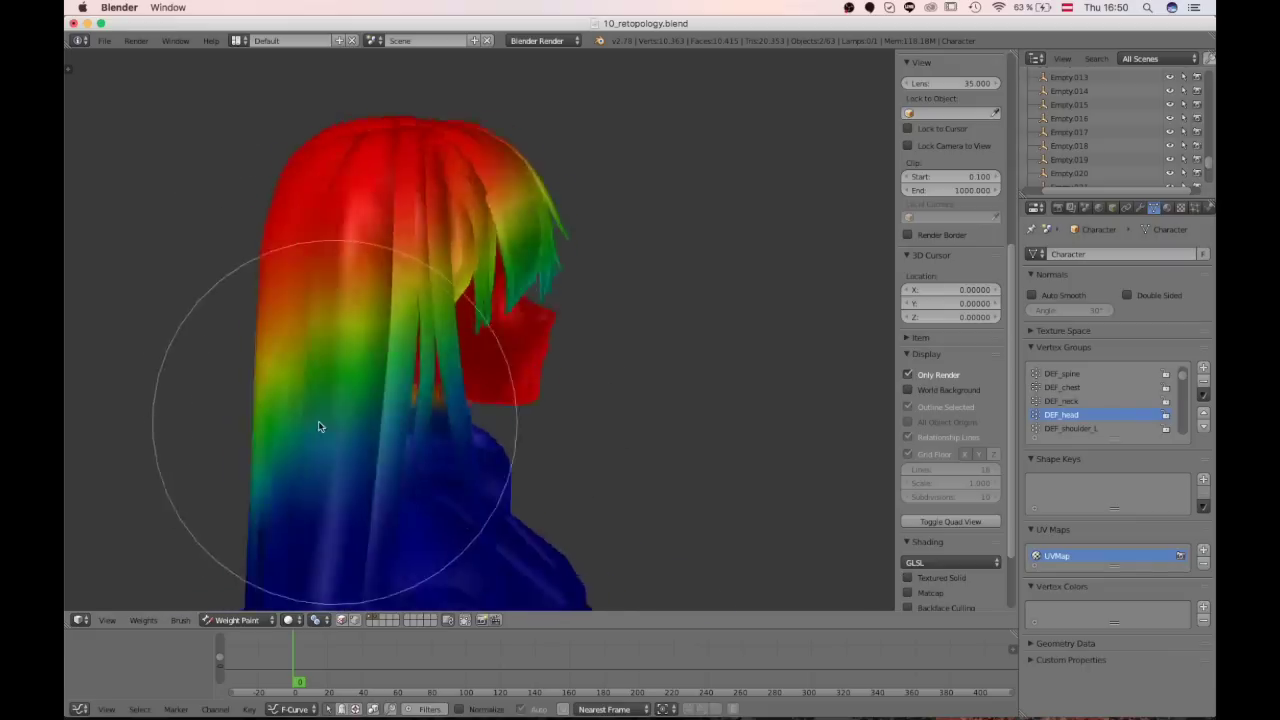
middle_click_drag(660, 315, 455, 240)
scroll(455, 240, "up", 2)
scroll(512, 380, "down", 2)
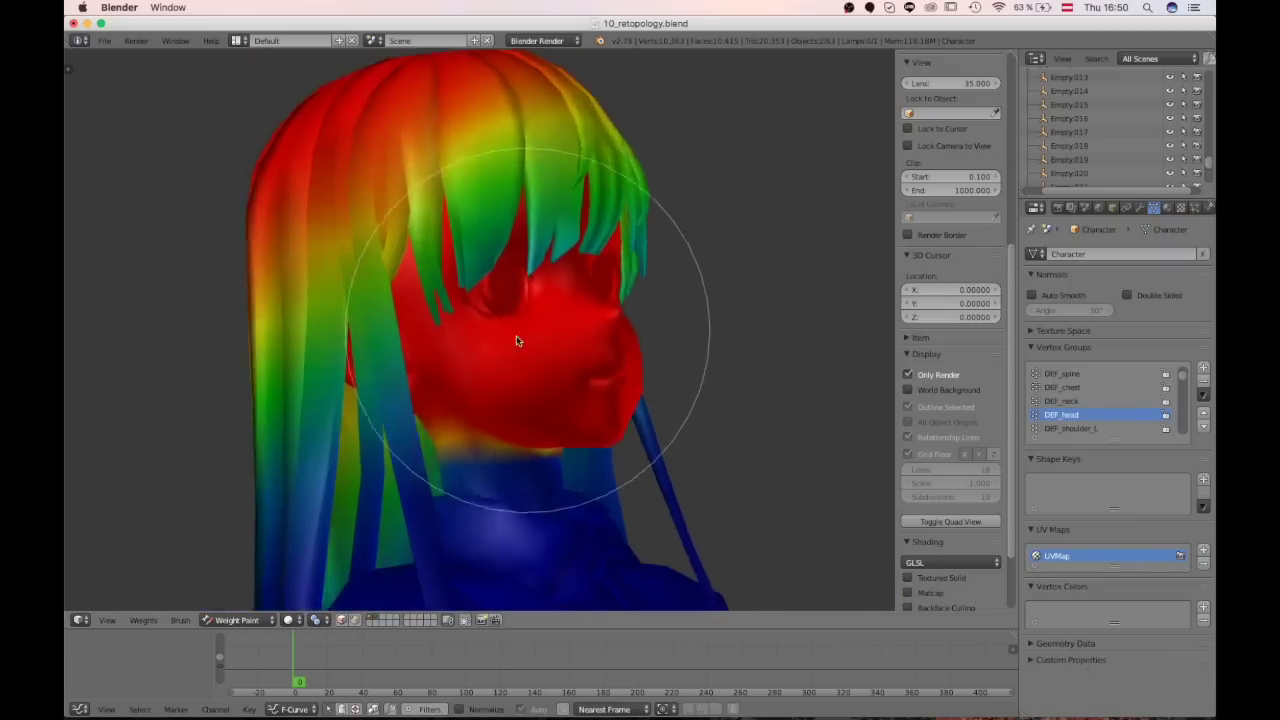
mouse_move(516, 341)
middle_mouse_down()
mouse_move(477, 429)
mouse_move(429, 223)
middle_mouse_up()
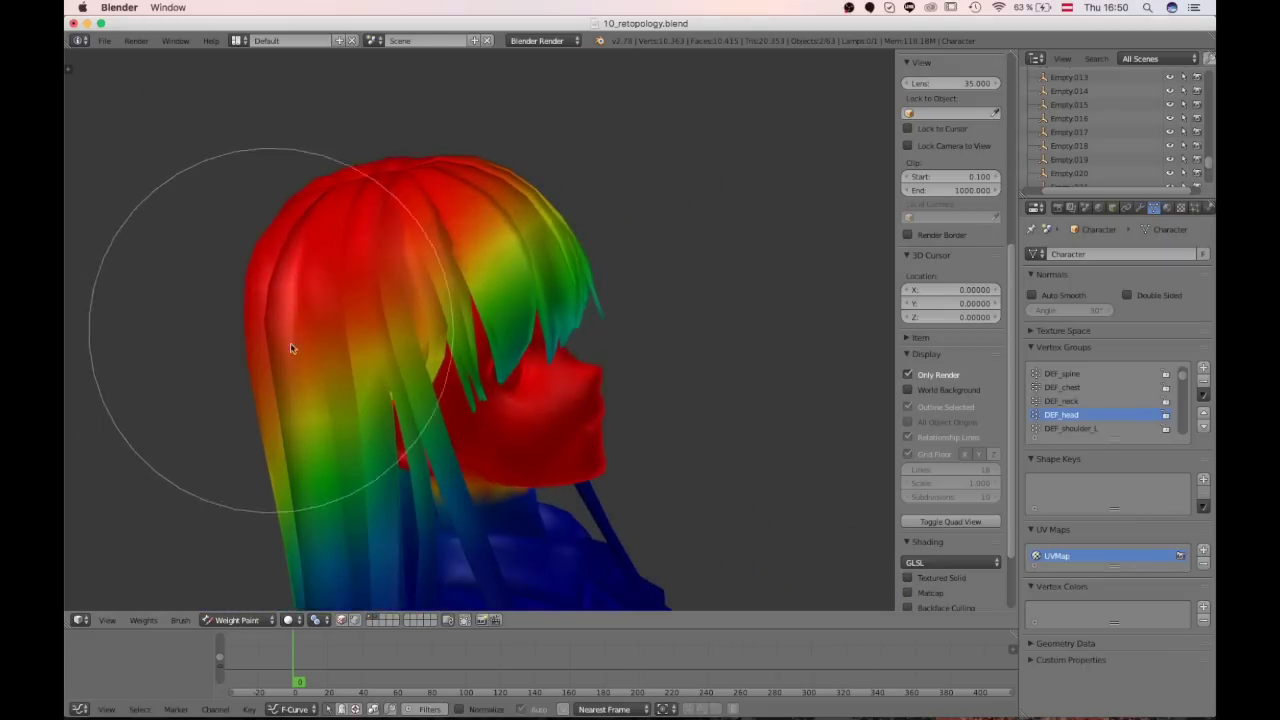
mouse_move(291, 348)
middle_mouse_down()
mouse_move(77, 371)
mouse_move(314, 323)
mouse_move(257, 271)
mouse_move(358, 317)
mouse_move(274, 283)
middle_mouse_up()
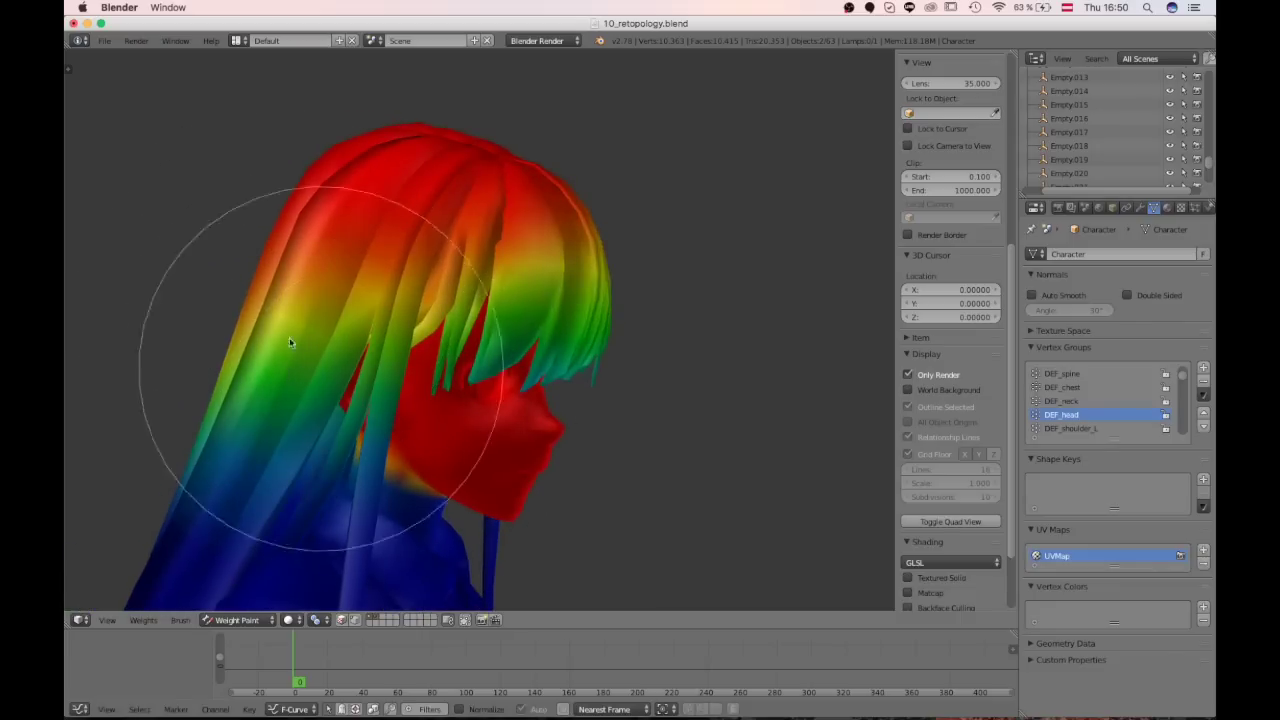
Step: Examine how the DEF_head weights fall off down the long back hair, from behind, the side and the front
mouse_move(300, 457)
middle_mouse_down()
mouse_move(460, 228)
mouse_move(317, 225)
middle_mouse_up()
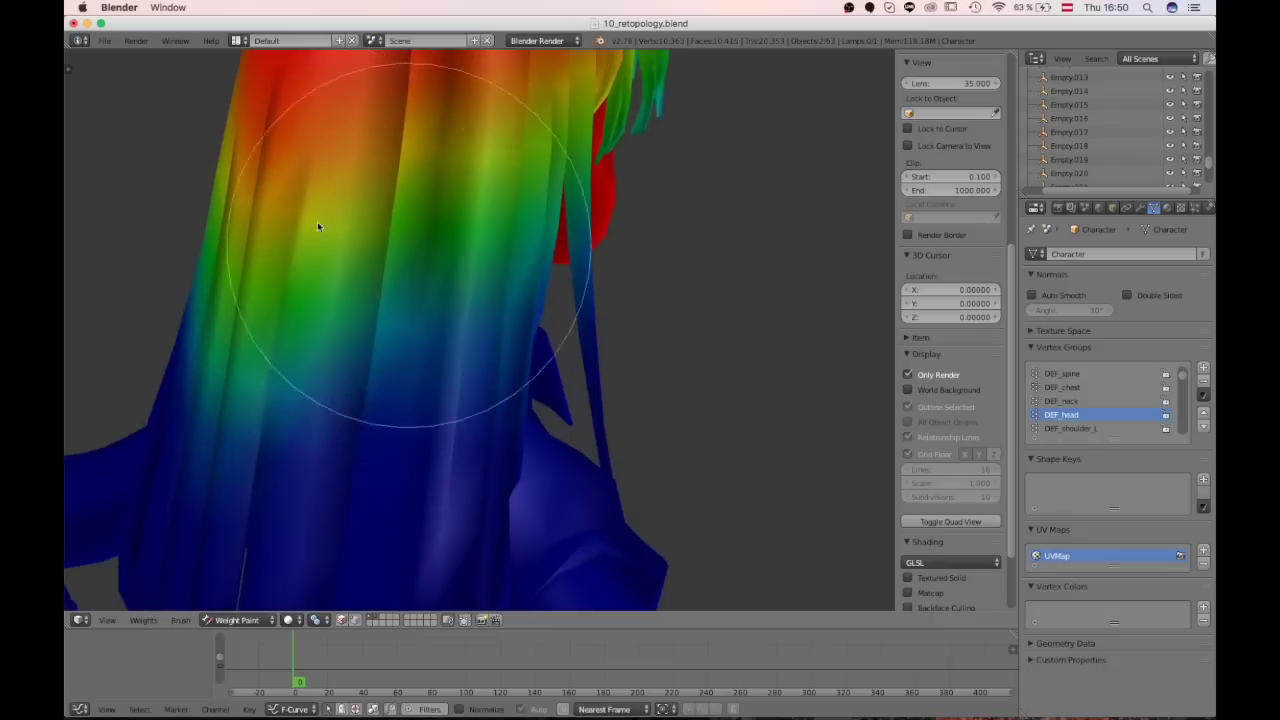
scroll(345, 280, "down", 4)
scroll(430, 292, "up", 2)
scroll(508, 257, "down", 2)
mouse_move(500, 260)
middle_mouse_down()
mouse_move(335, 301)
mouse_move(560, 266)
mouse_move(337, 266)
mouse_move(462, 338)
mouse_move(443, 314)
mouse_move(623, 286)
mouse_move(449, 420)
mouse_move(213, 390)
mouse_move(246, 346)
mouse_move(423, 297)
mouse_move(571, 329)
mouse_move(396, 323)
mouse_move(586, 374)
mouse_move(671, 374)
middle_mouse_up()
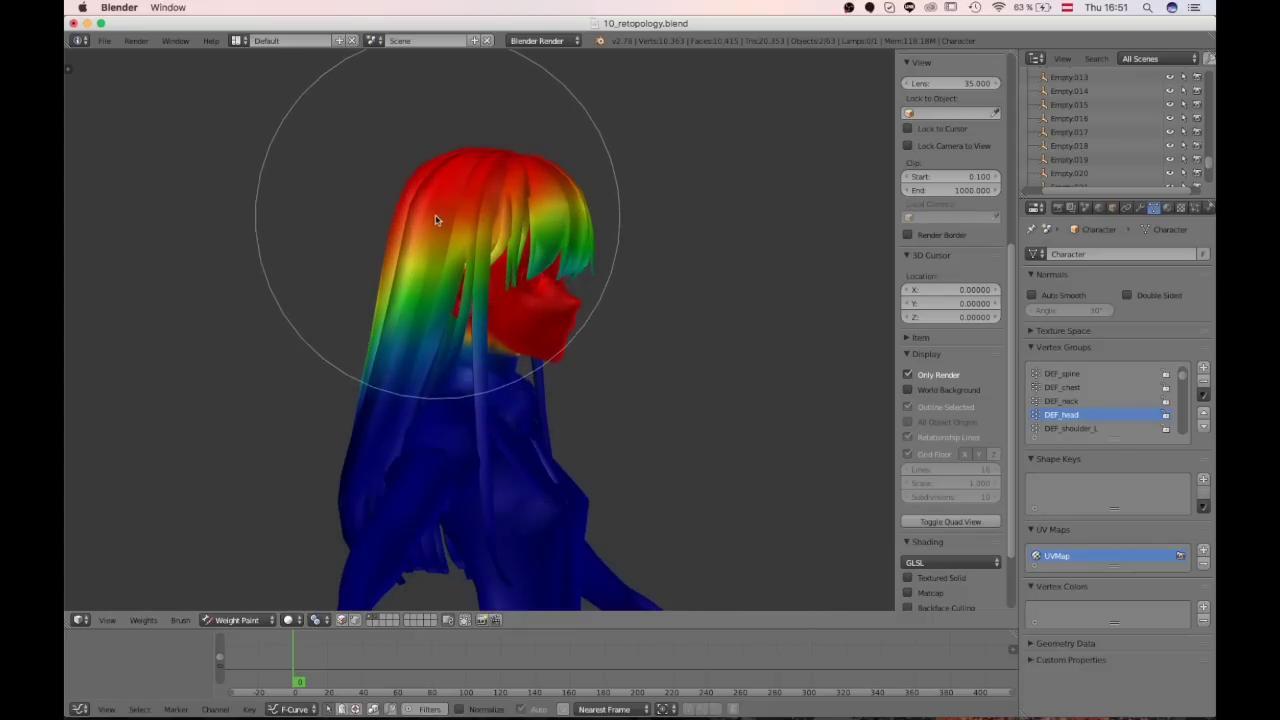
mouse_move(435, 219)
middle_mouse_down()
mouse_move(677, 283)
mouse_move(649, 314)
mouse_move(385, 287)
mouse_move(523, 400)
middle_mouse_up()
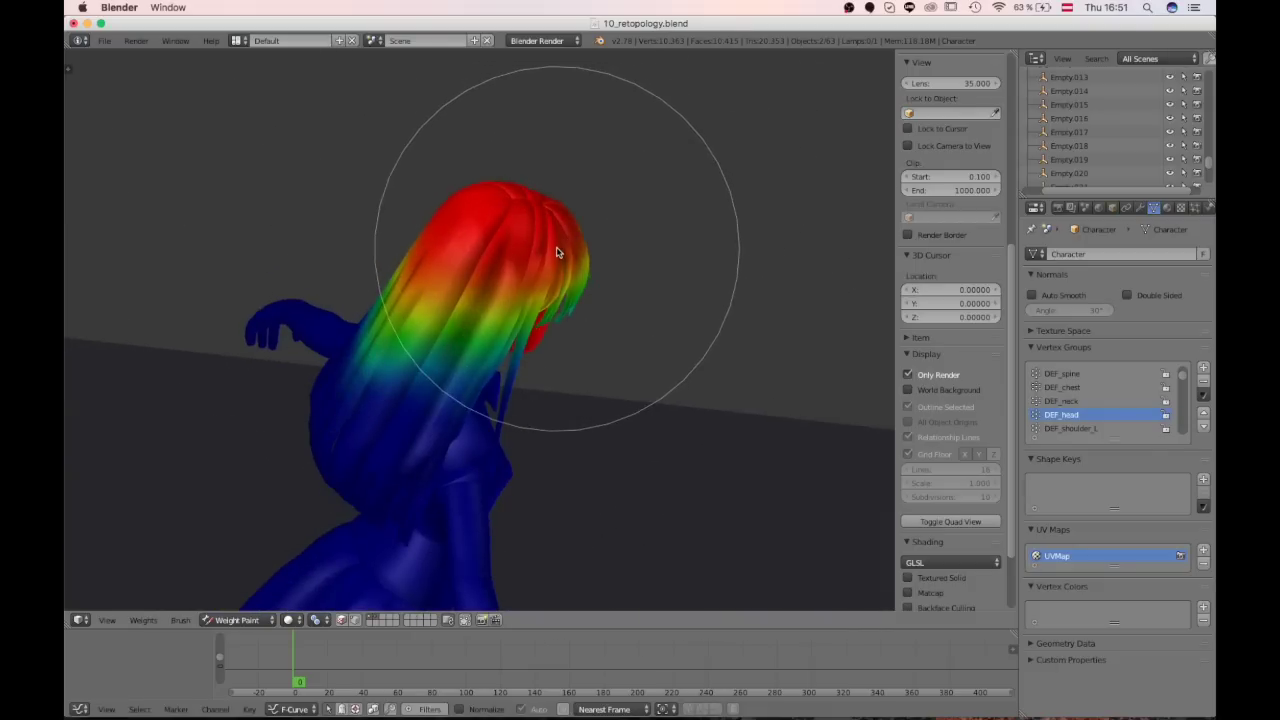
mouse_move(611, 283)
middle_mouse_down()
mouse_move(560, 406)
mouse_move(367, 346)
middle_mouse_up()
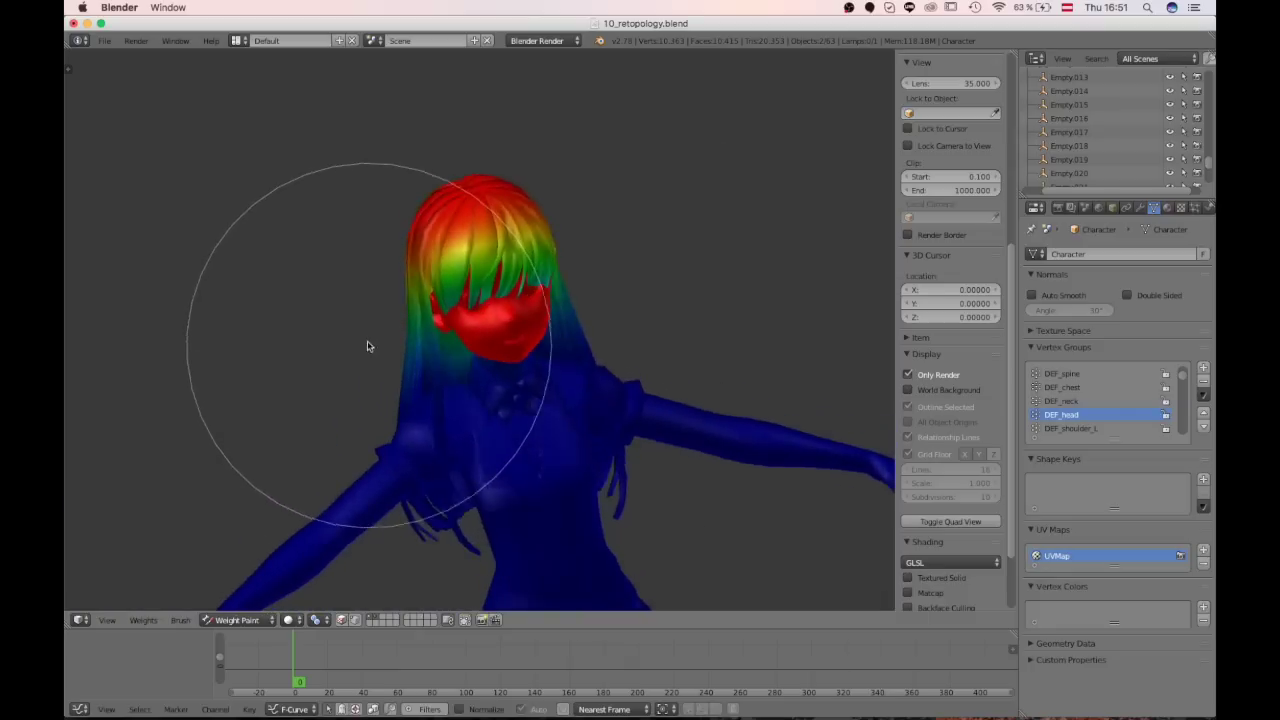
Step: Disable Only Render and switch the character from Weight Paint to Object Mode
left_click(934, 378)
scroll(839, 378, "down", 2)
middle_click_drag(839, 378, 763, 424)
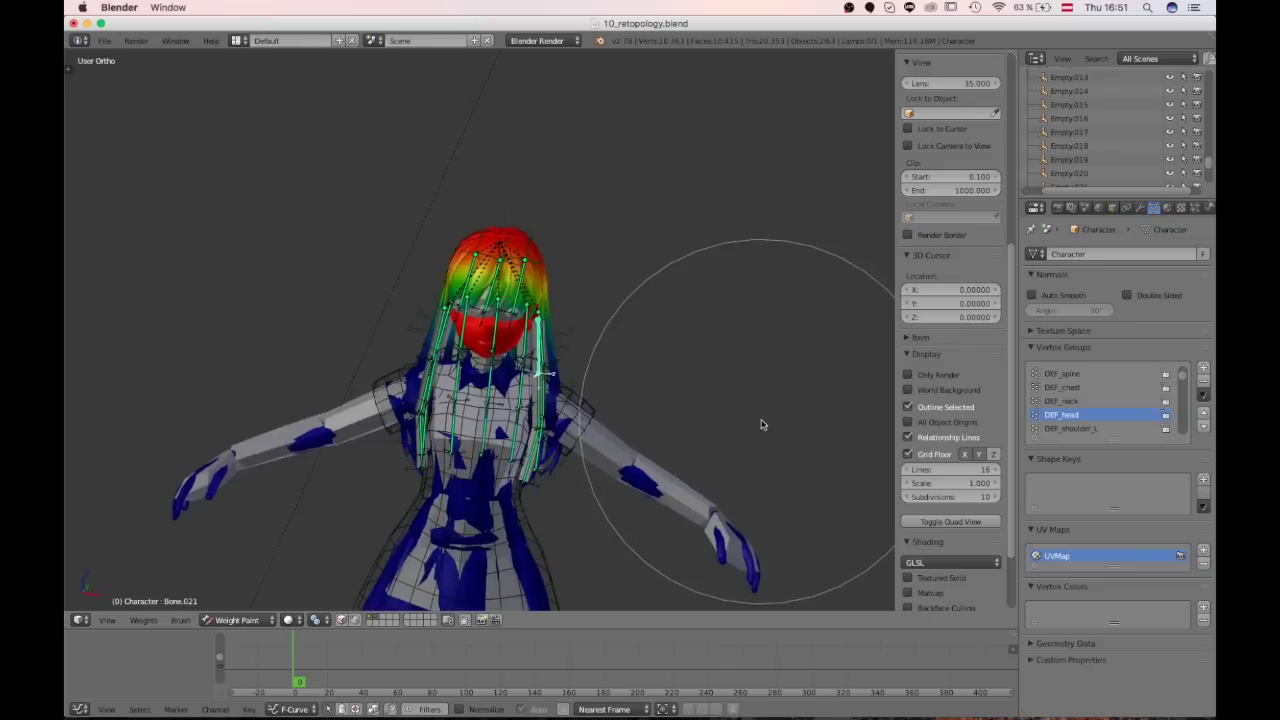
left_click(236, 620)
left_click(236, 602)
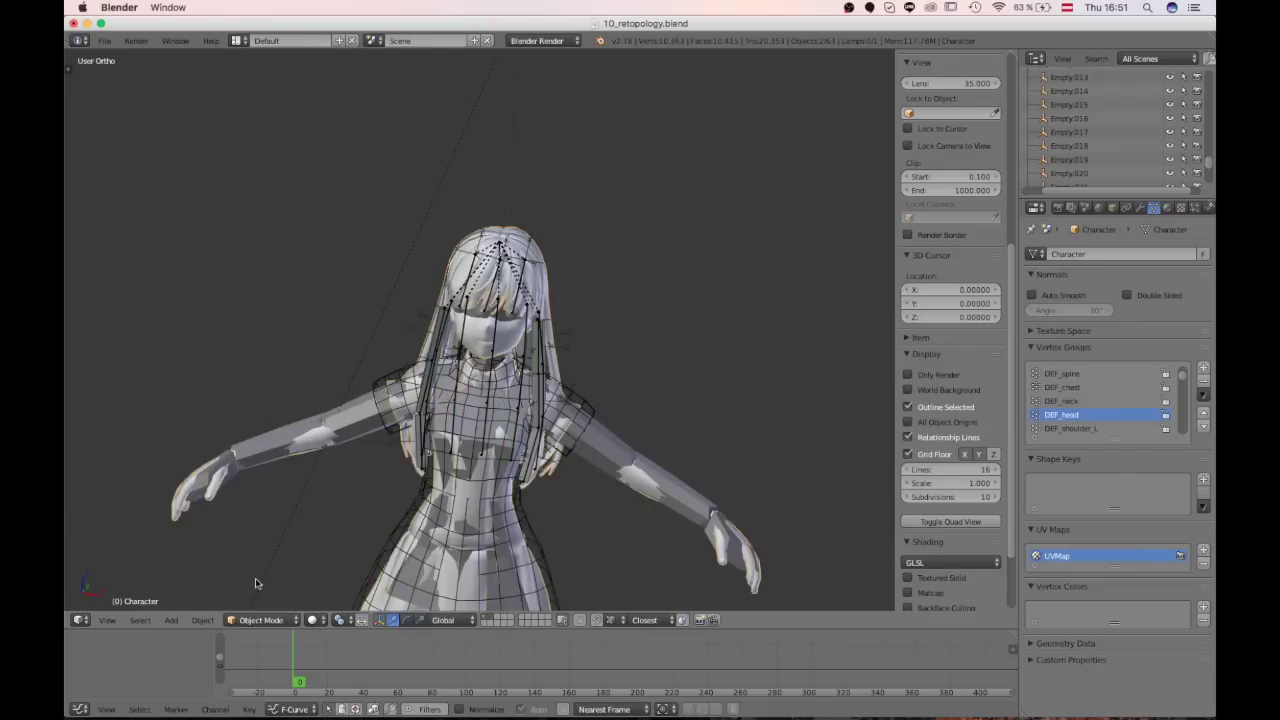
Step: Select the low-poly upper-arm mesh and examine the simplified body meshes around the arms, torso and hair bones
scroll(460, 432, "down", 2)
scroll(459, 430, "up", 5)
scroll(642, 482, "up", 3)
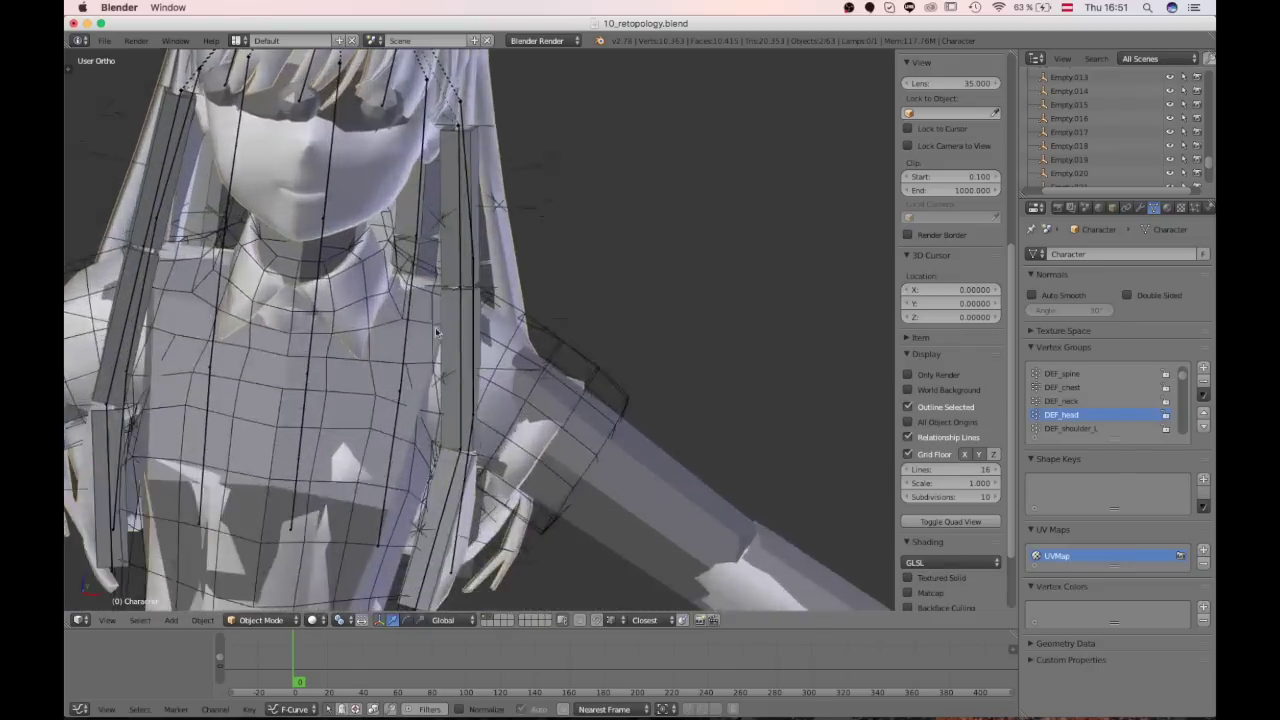
right_click(642, 482)
scroll(1087, 116, "down", 4)
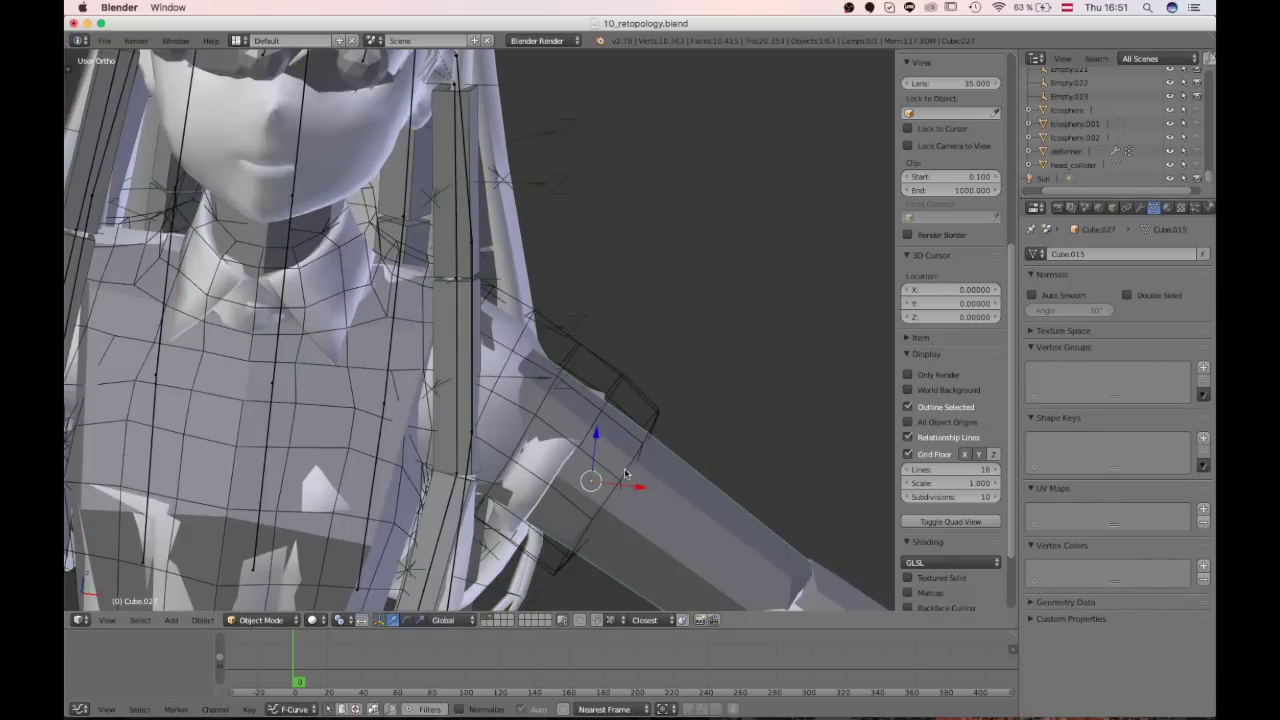
scroll(568, 332, "down", 2)
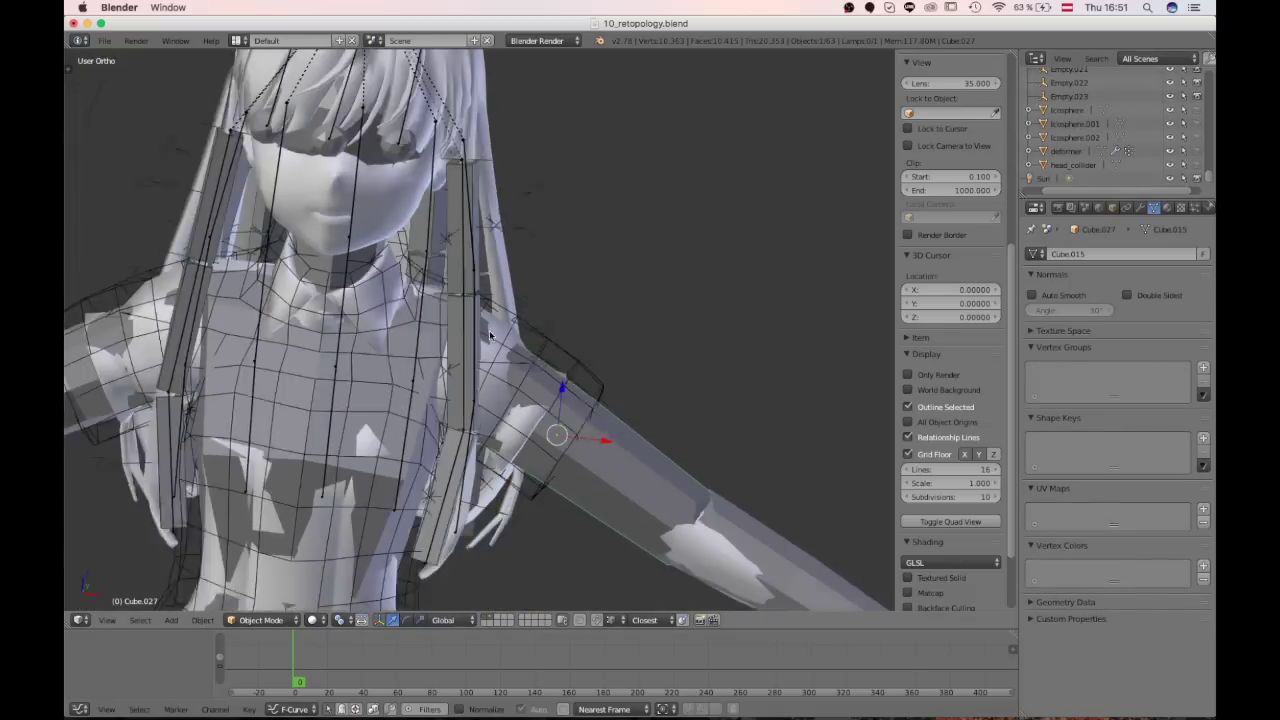
middle_click_drag(568, 332, 567, 388)
scroll(555, 334, "down", 2)
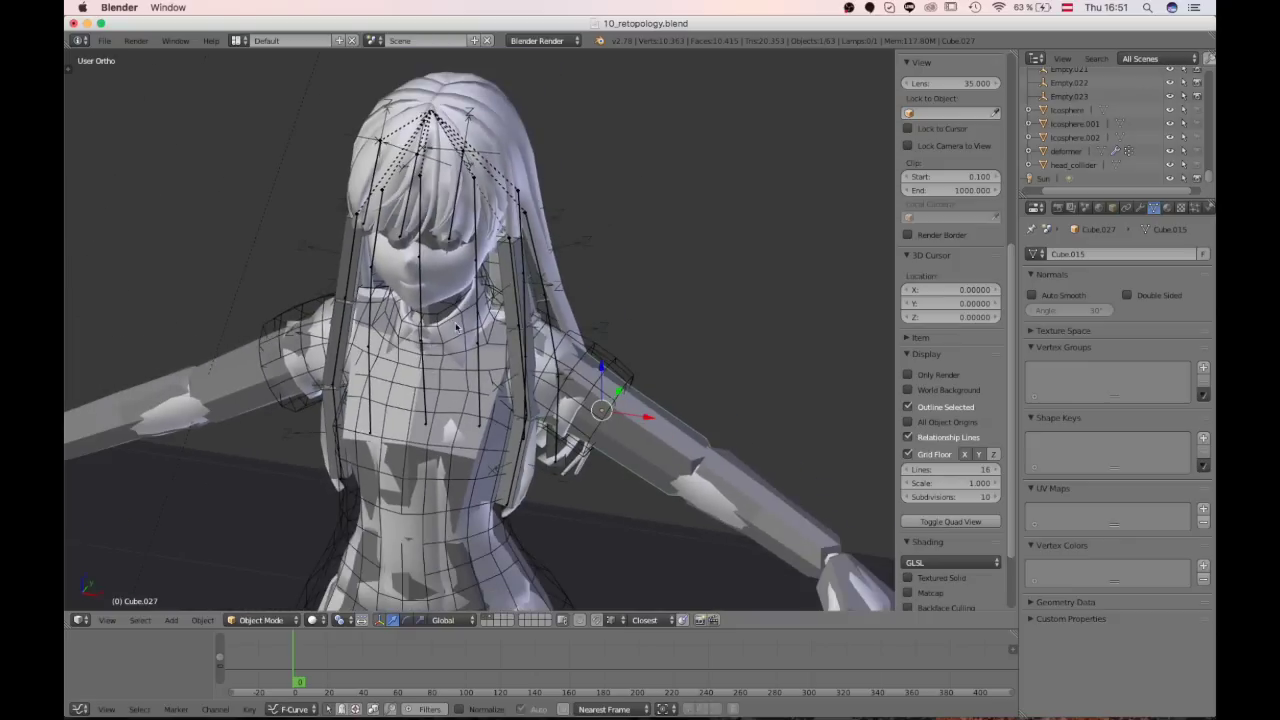
scroll(460, 334, "up", 2)
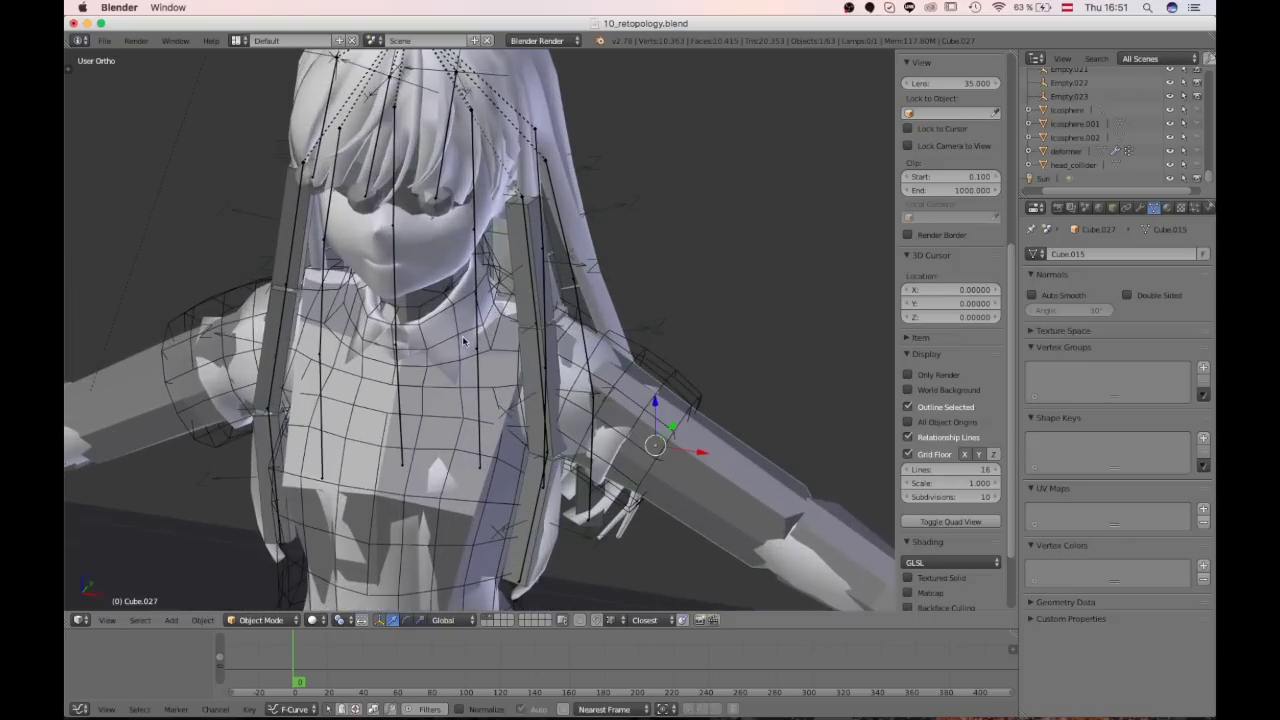
Step: Enable Only Render, deselect everything and frame the whole character
left_click(908, 374)
scroll(593, 210, "down", 6)
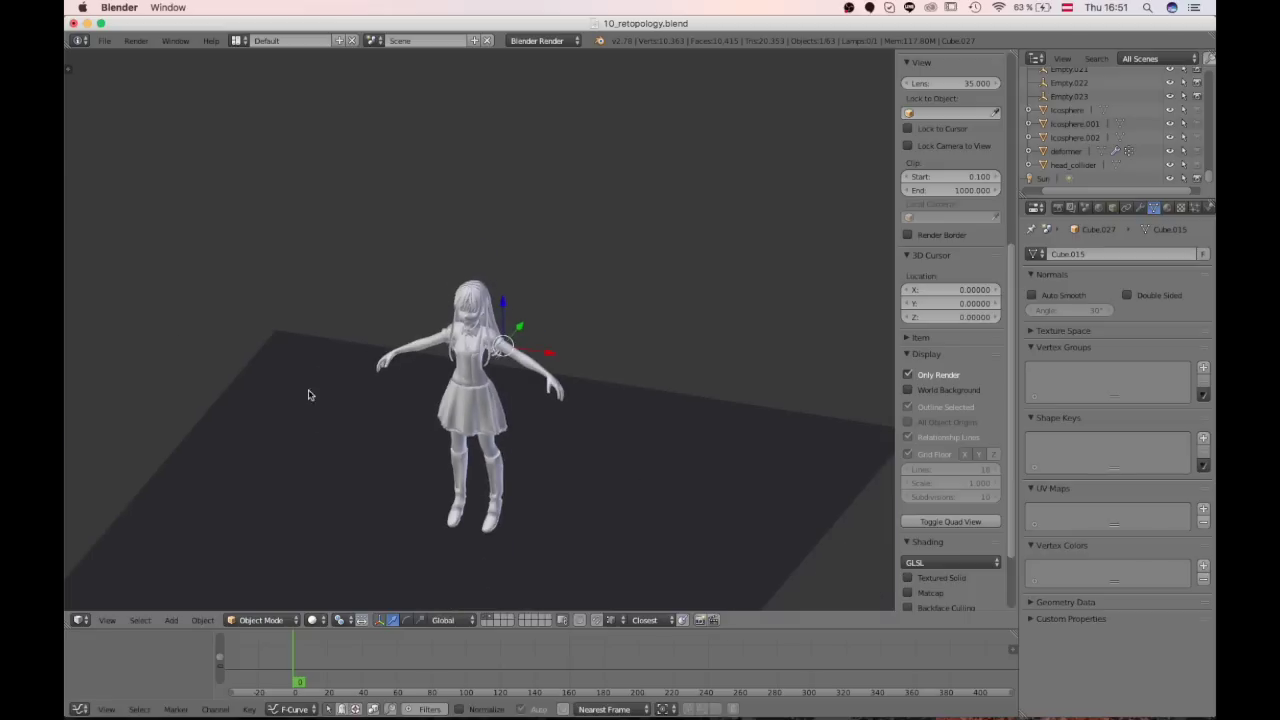
scroll(388, 320, "up", 1)
key("a")
scroll(510, 426, "up", 5)
middle_click_drag(500, 470, 456, 360, "shift")
scroll(456, 360, "down", 1)
scroll(404, 313, "down", 1)
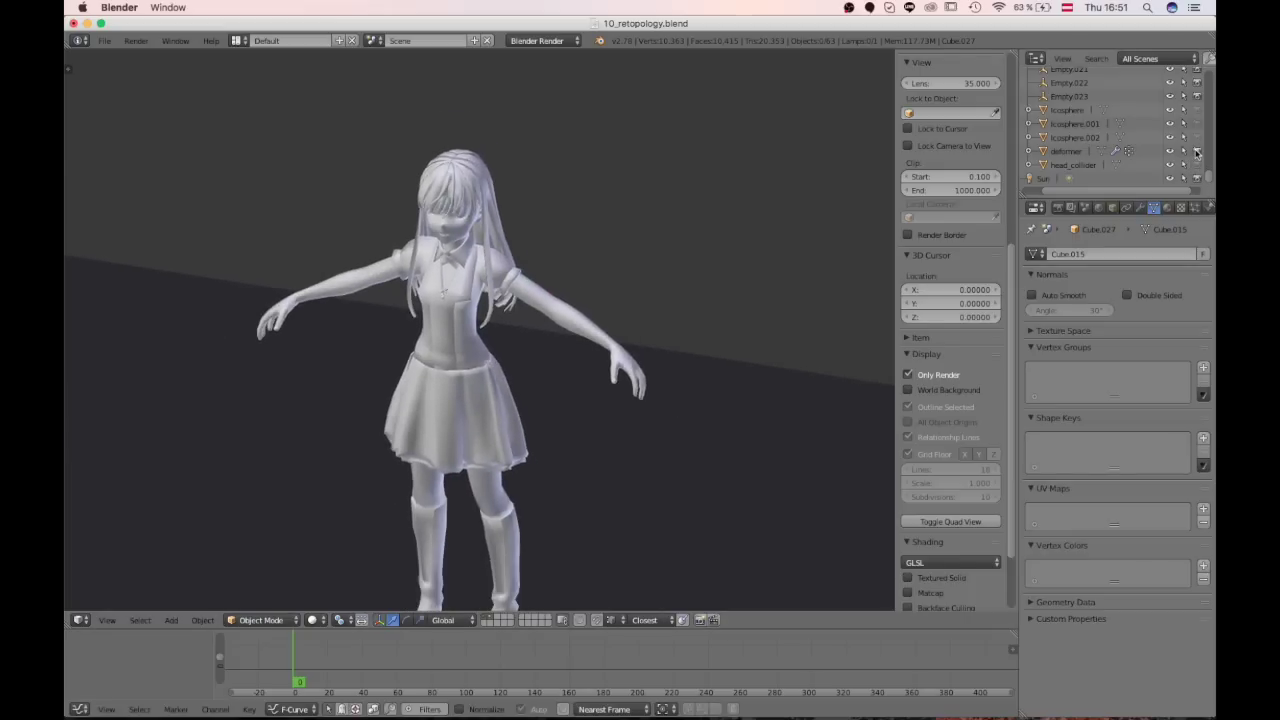
Step: Examine the character's hair and clothing without overlays from the front and the side
scroll(360, 431, "up", 3)
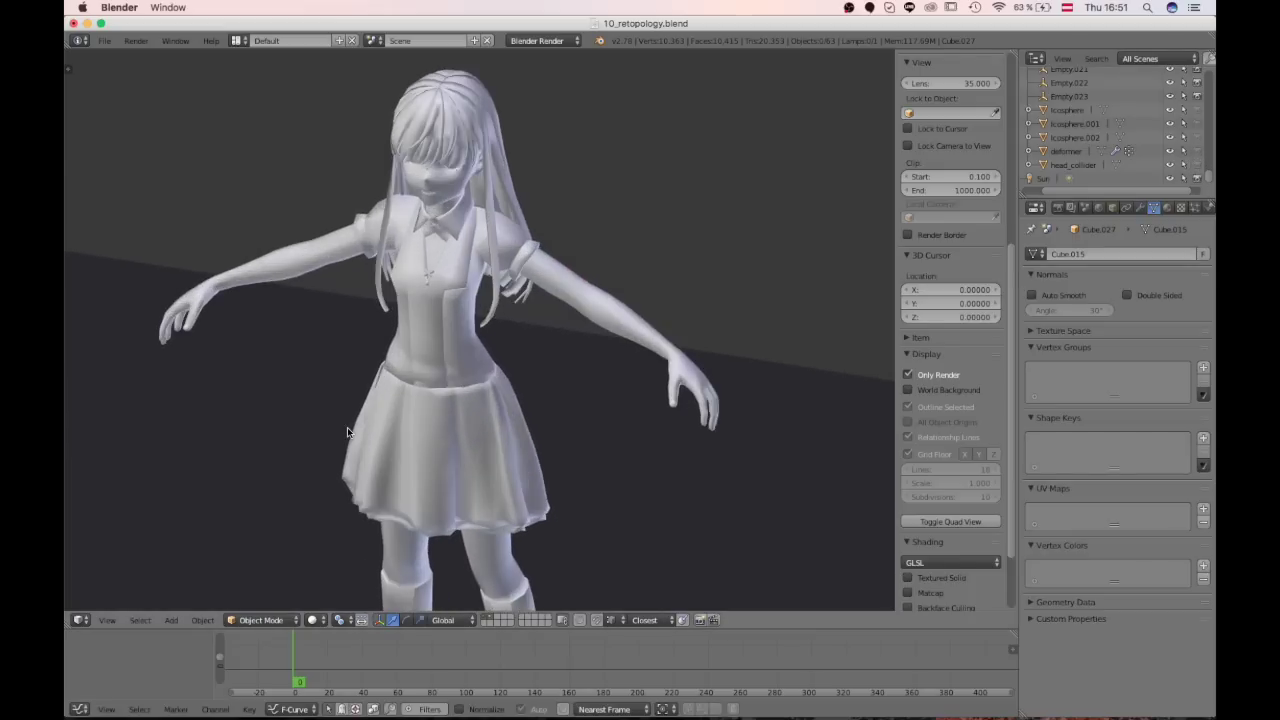
middle_click_drag(456, 448, 522, 374)
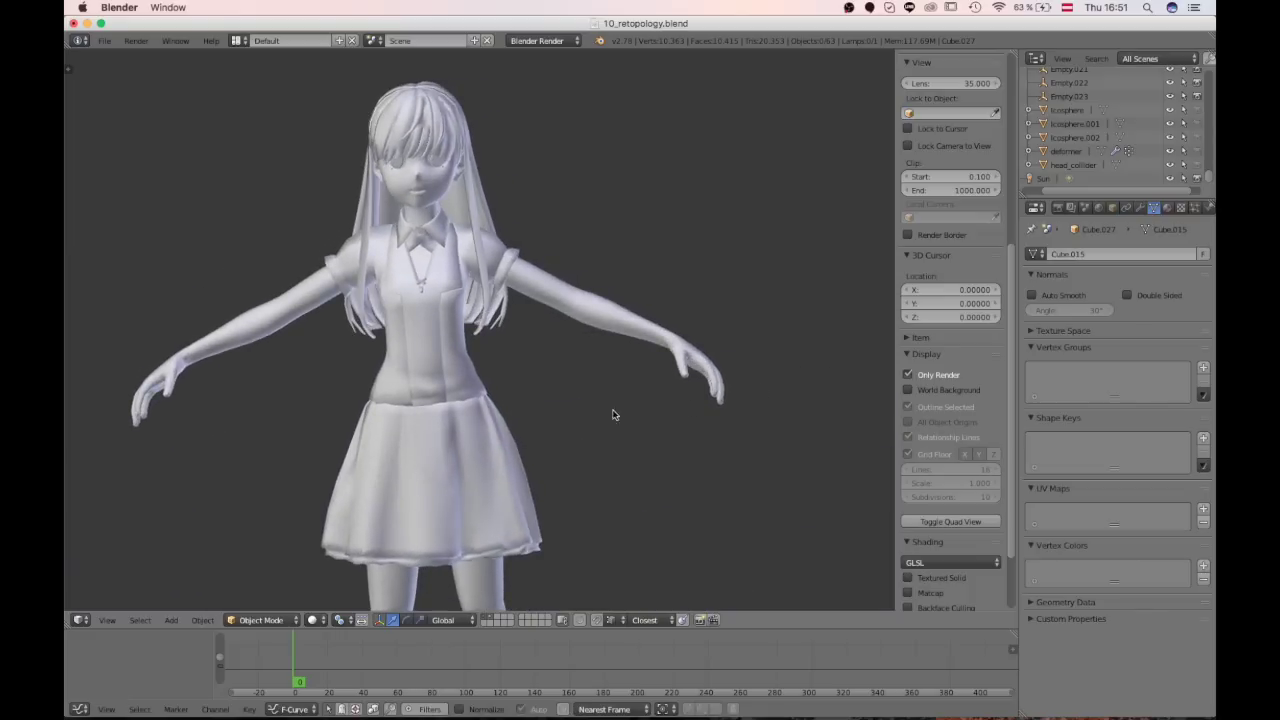
middle_click_drag(614, 414, 669, 357)
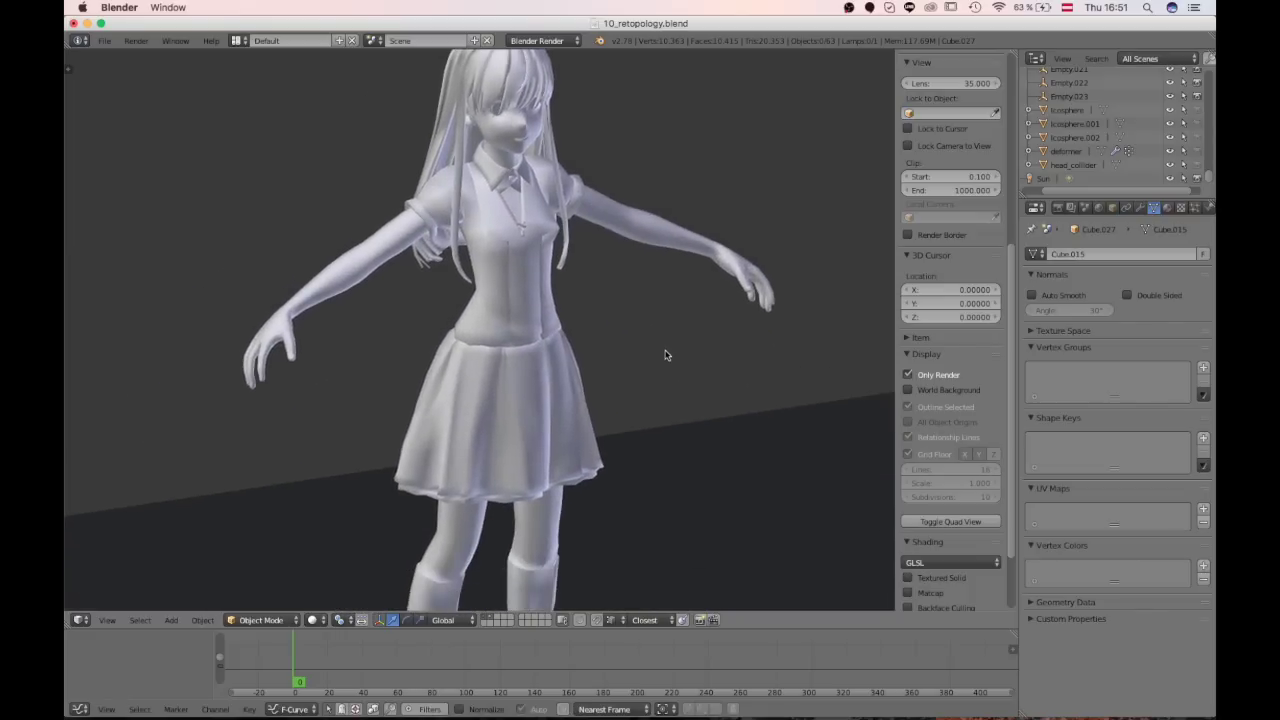
scroll(662, 357, "down", 4)
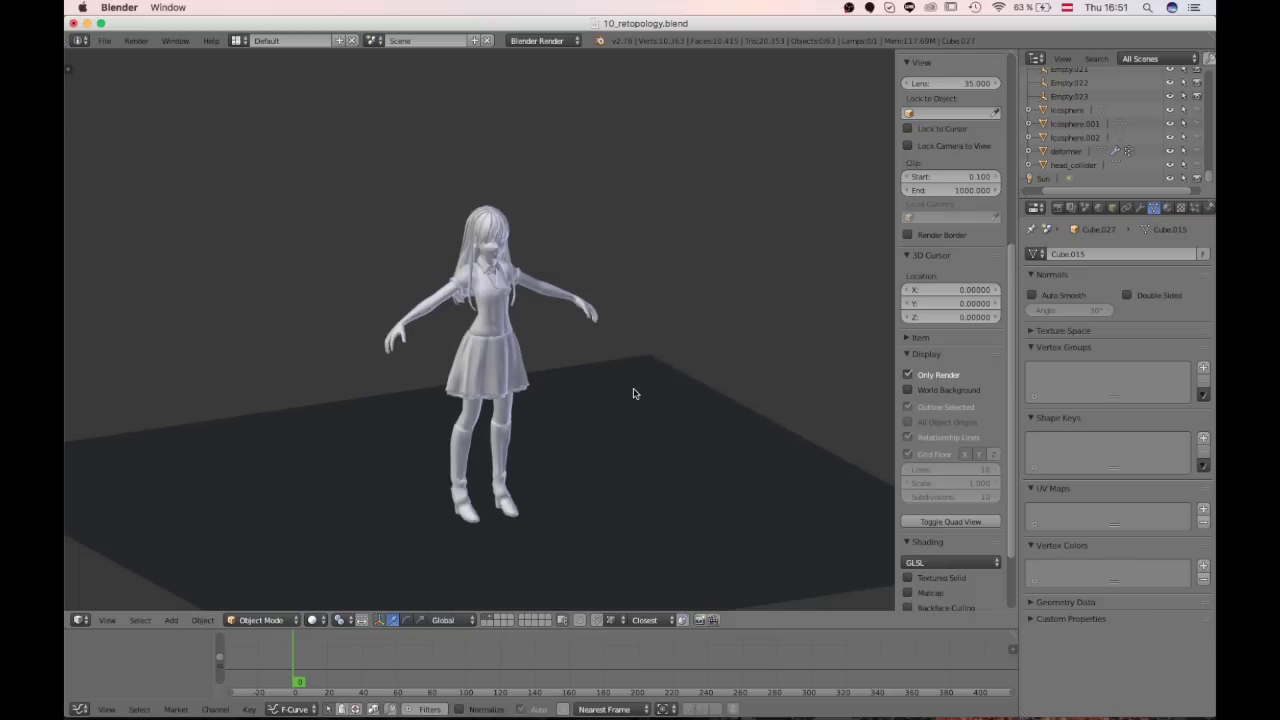
scroll(634, 391, "up", 6)
scroll(760, 407, "down", 4)
scroll(735, 430, "up", 1)
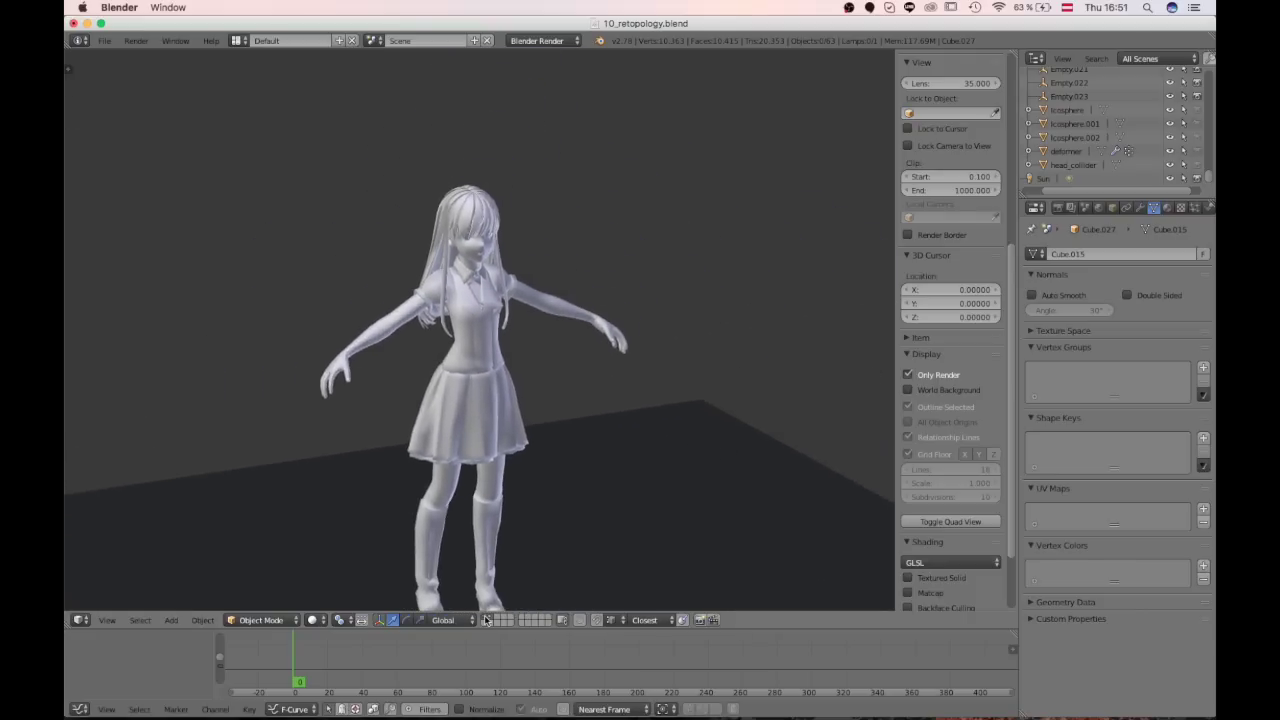
scroll(574, 253, "up", 4)
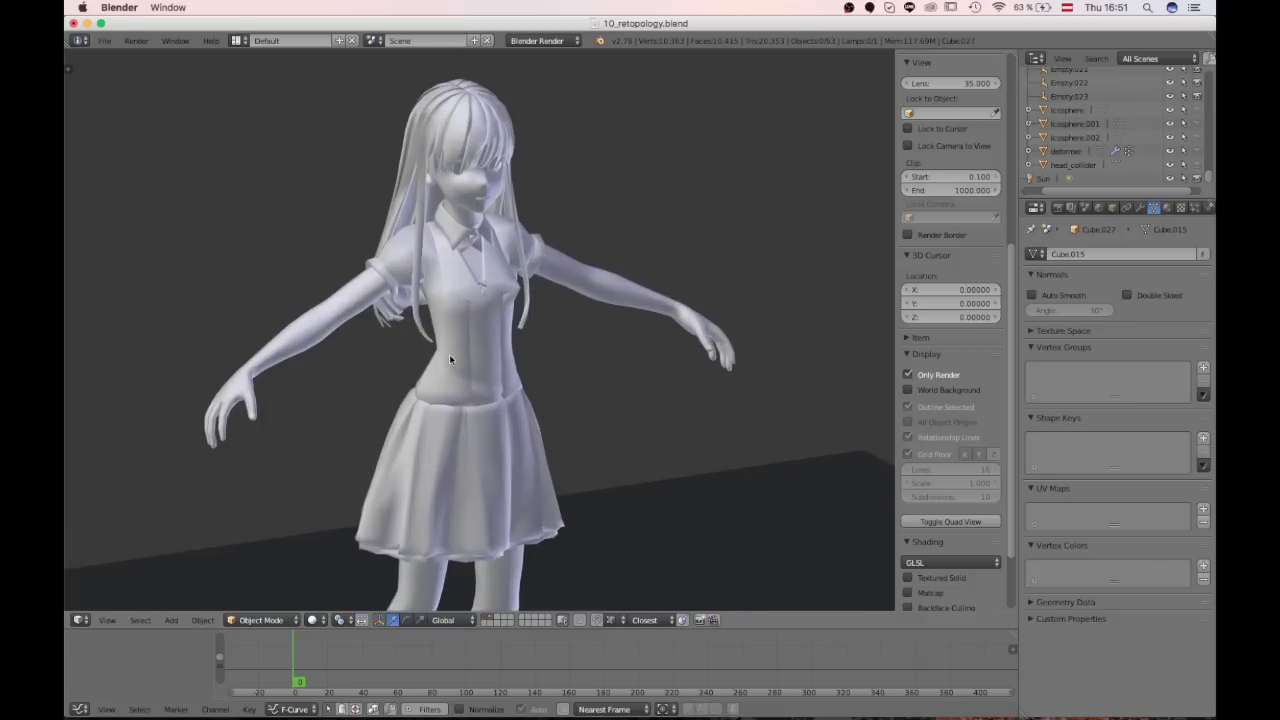
scroll(449, 354, "down", 1)
Step: Play the animation and examine the hair movement from behind, from the front and close to the face
key("alt+a")
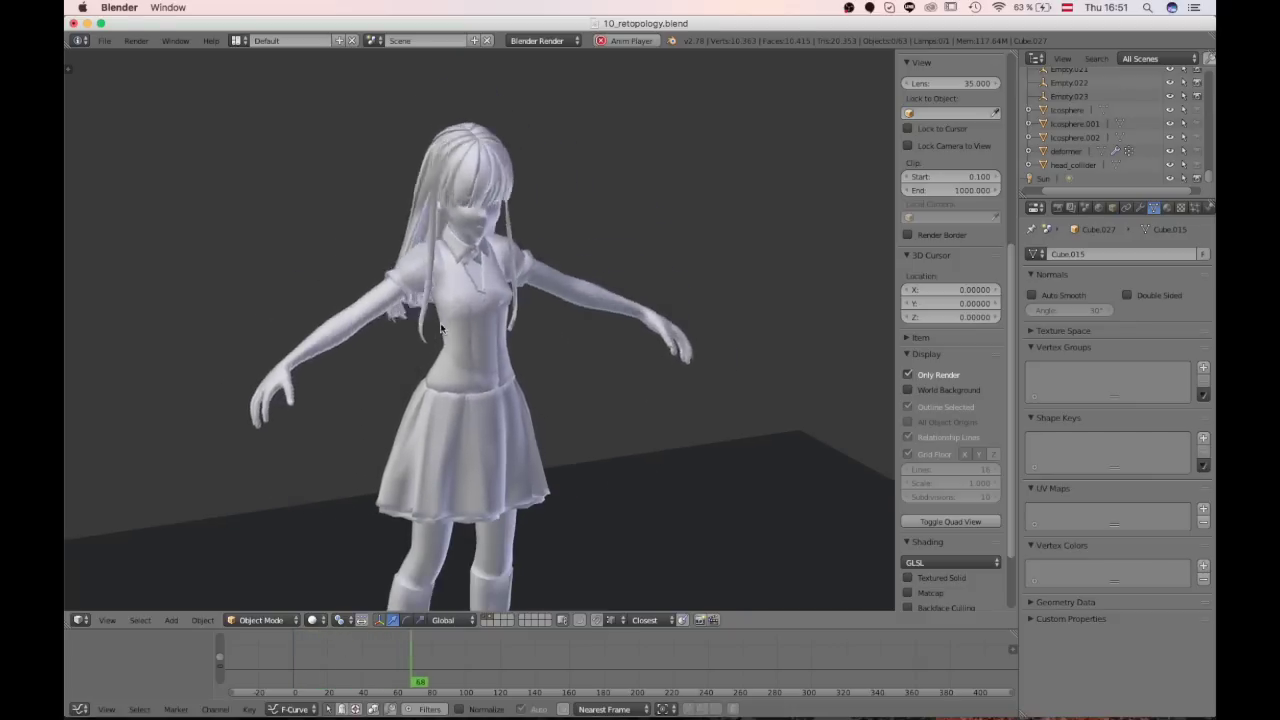
scroll(571, 374, "down", 3)
middle_click_drag(571, 374, 434, 340)
scroll(375, 340, "up", 1)
scroll(434, 340, "down", 2)
scroll(400, 360, "up", 1)
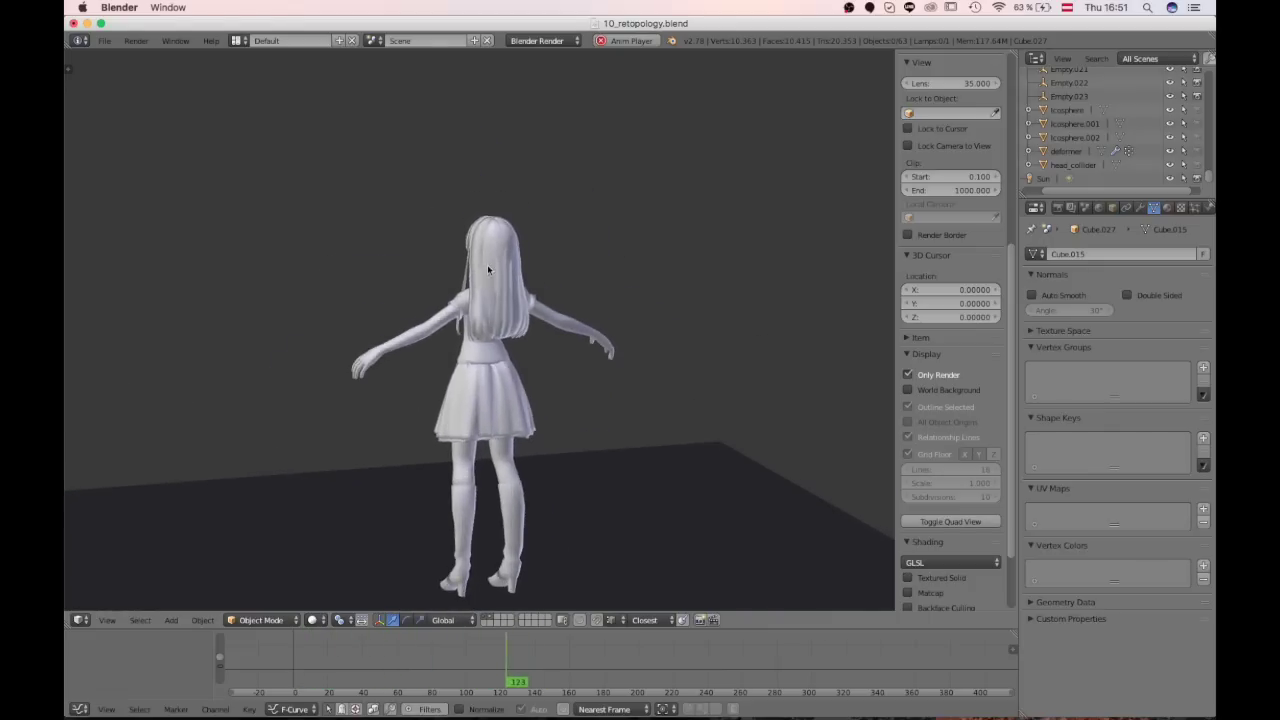
middle_click_drag(269, 375, 488, 466)
scroll(484, 210, "up", 4)
scroll(488, 466, "up", 4)
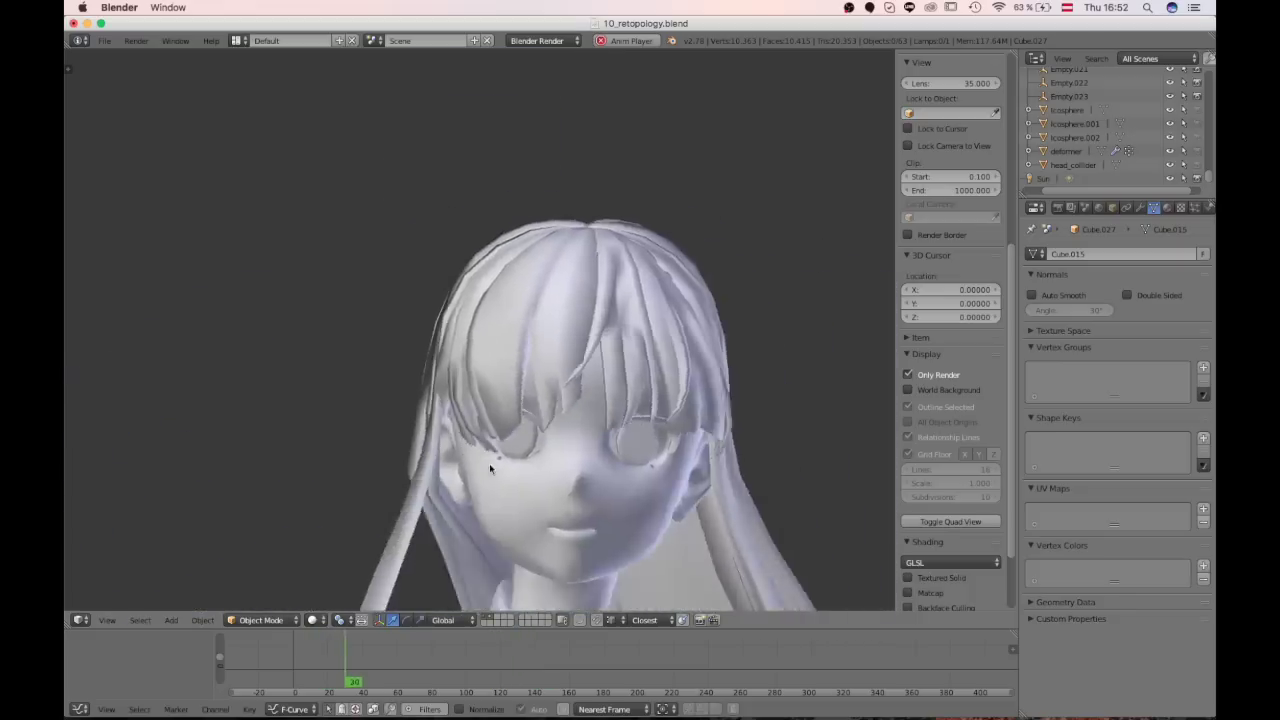
scroll(486, 468, "down", 4)
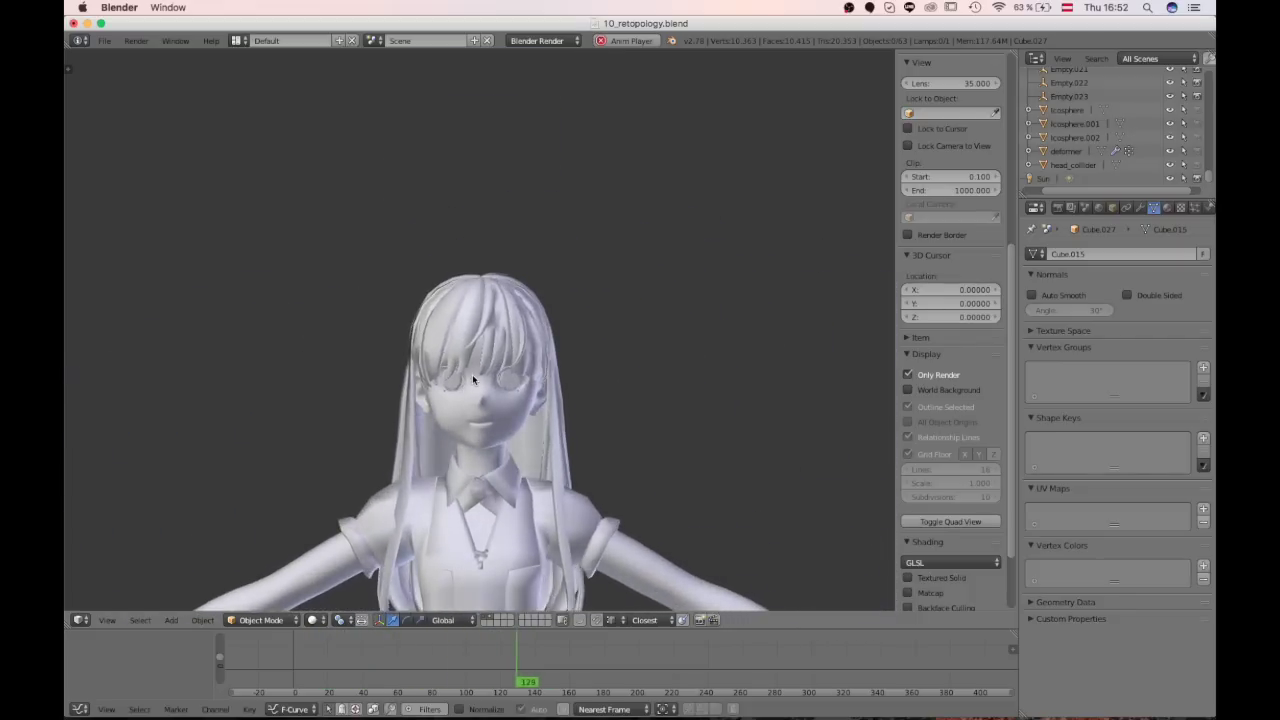
Step: Switch to textured shading, watch the moving hair and clothes from all around, and stop the animation
key("alt+z")
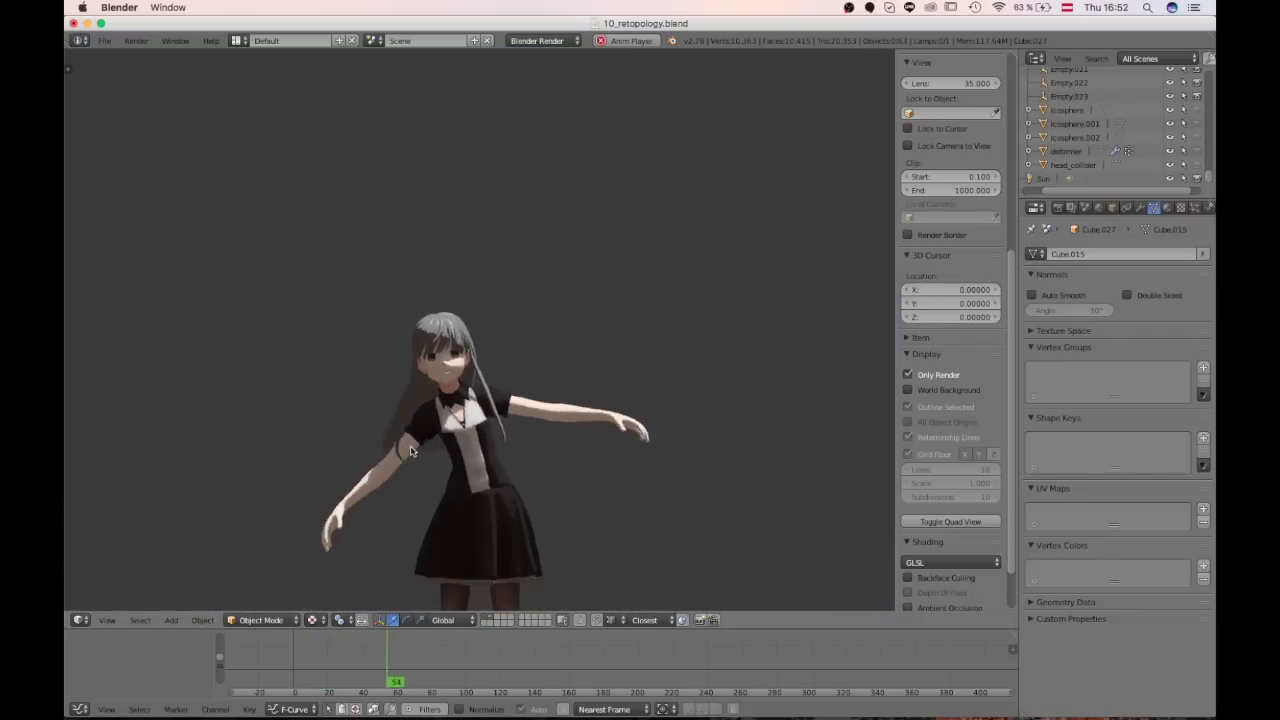
middle_click_drag(456, 486, 191, 531)
middle_click_drag(368, 438, 397, 351, "shift")
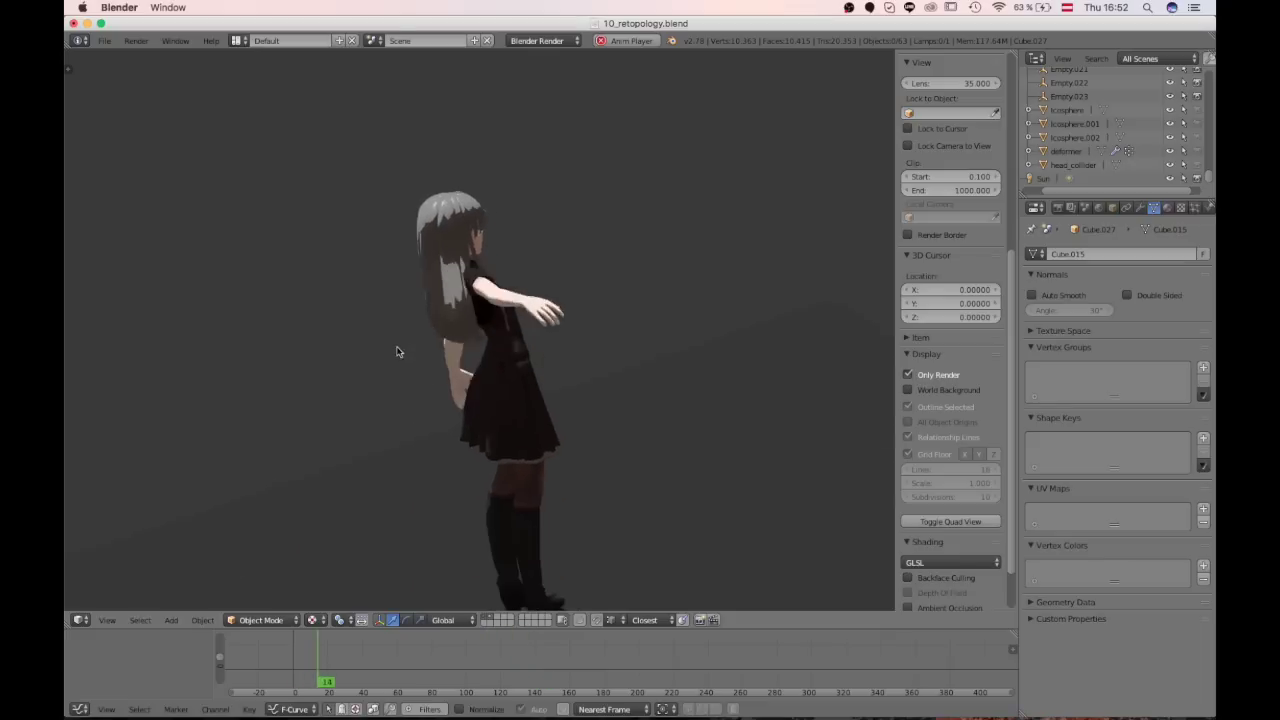
middle_click_drag(350, 428, 632, 400)
middle_click_drag(337, 402, 585, 419)
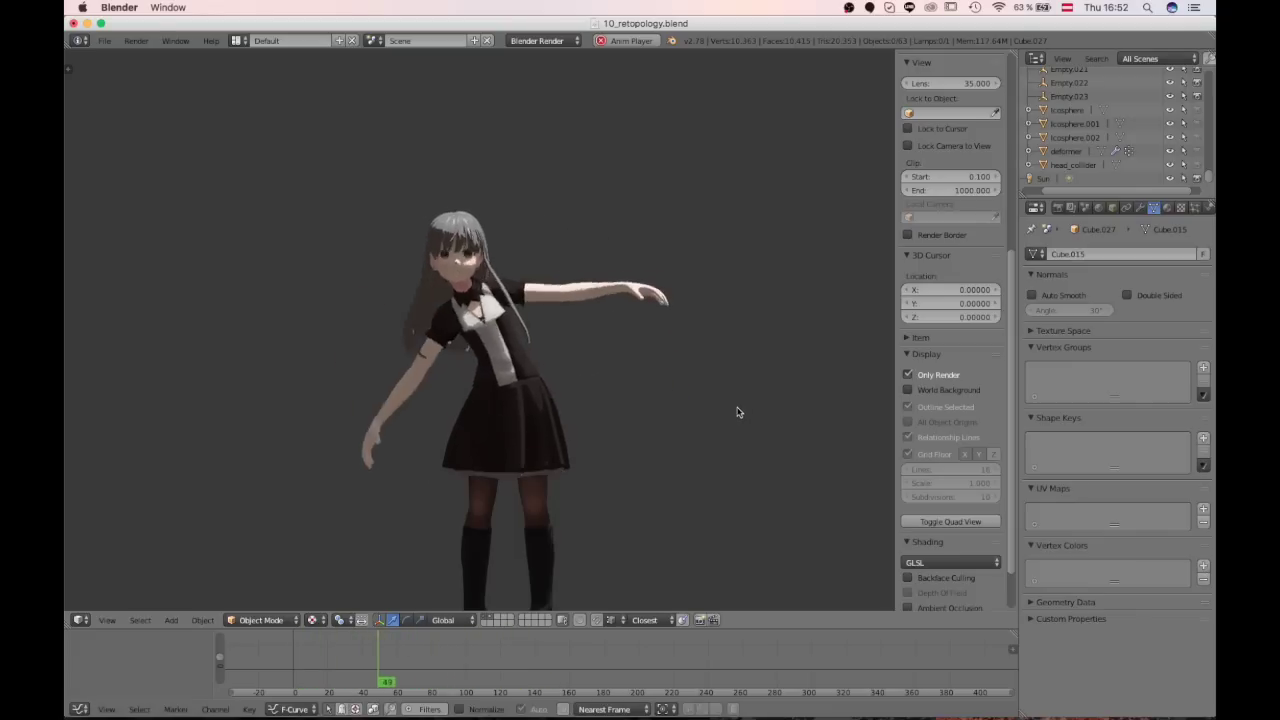
key("Escape")
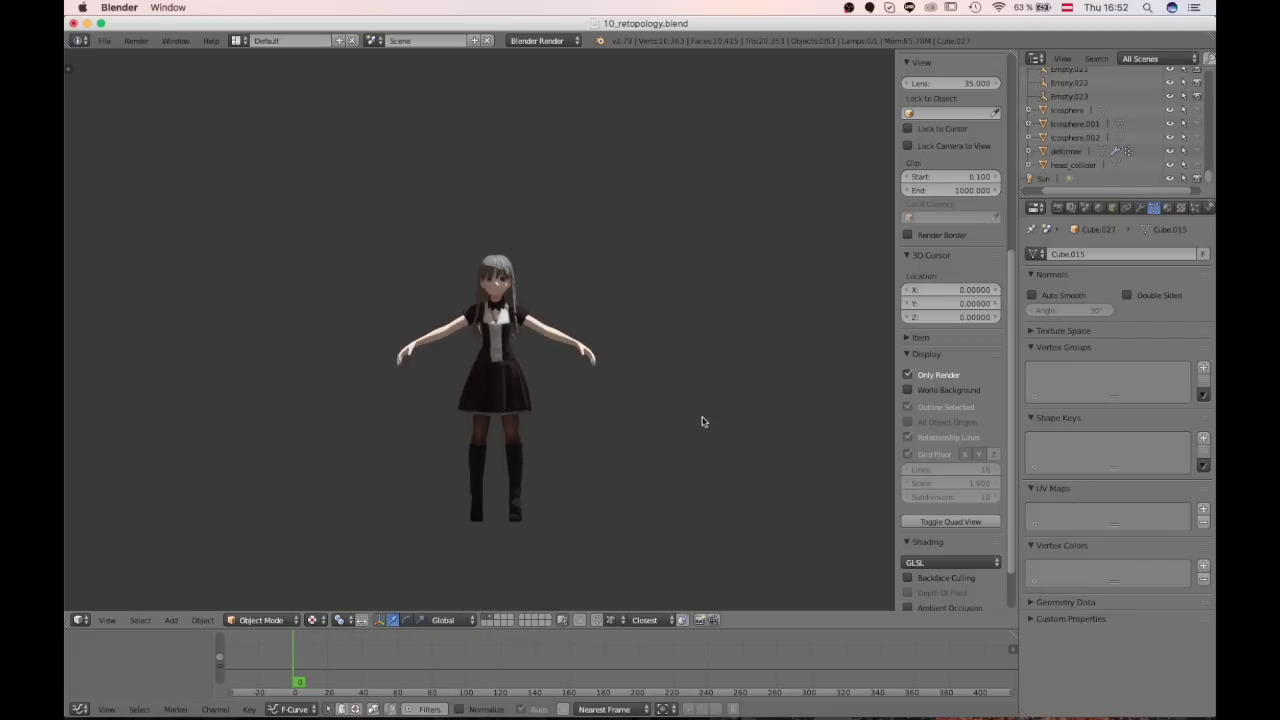
Step: Disable Only Render and return the viewport to solid shading
left_click(950, 375)
mouse_move(834, 417)
middle_mouse_down()
mouse_move(711, 366)
mouse_move(534, 429)
mouse_move(396, 452)
mouse_move(424, 462)
middle_mouse_up()
scroll(529, 327, "up", 3)
key("z")
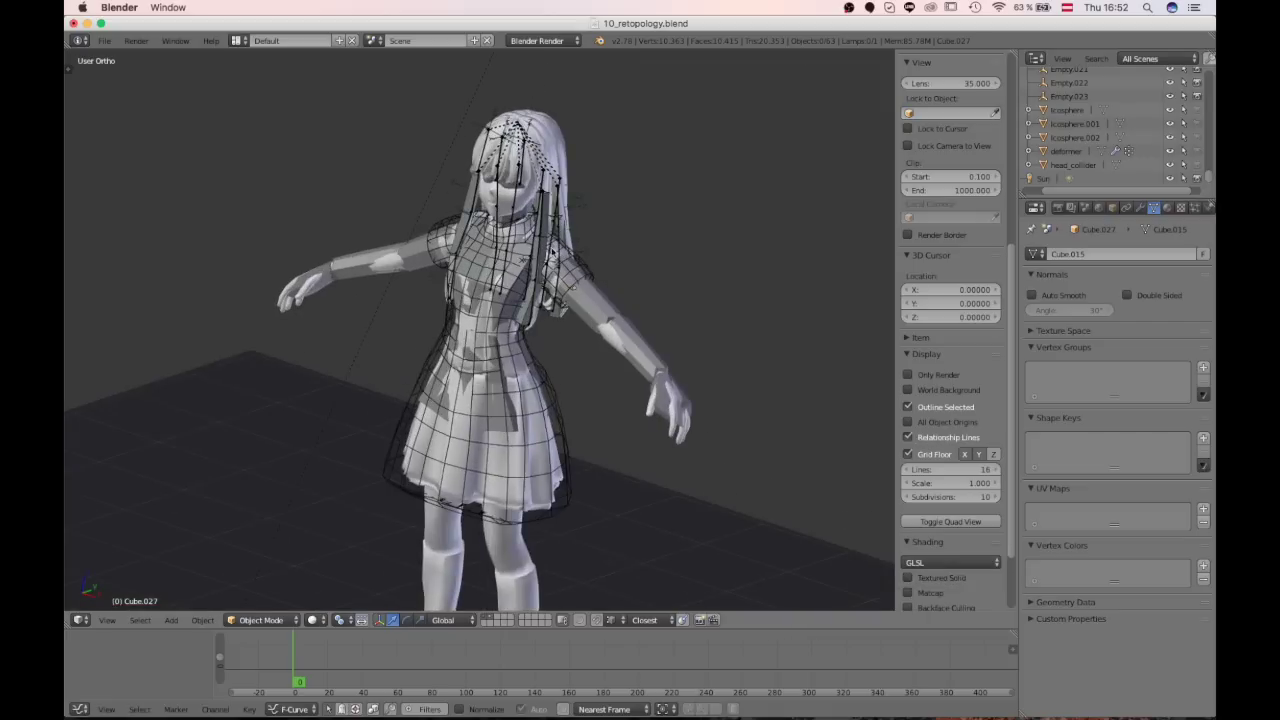
Step: Select the rig by a hair bone and display only its first armature layer, bringing the leg bones into view
right_click(557, 240)
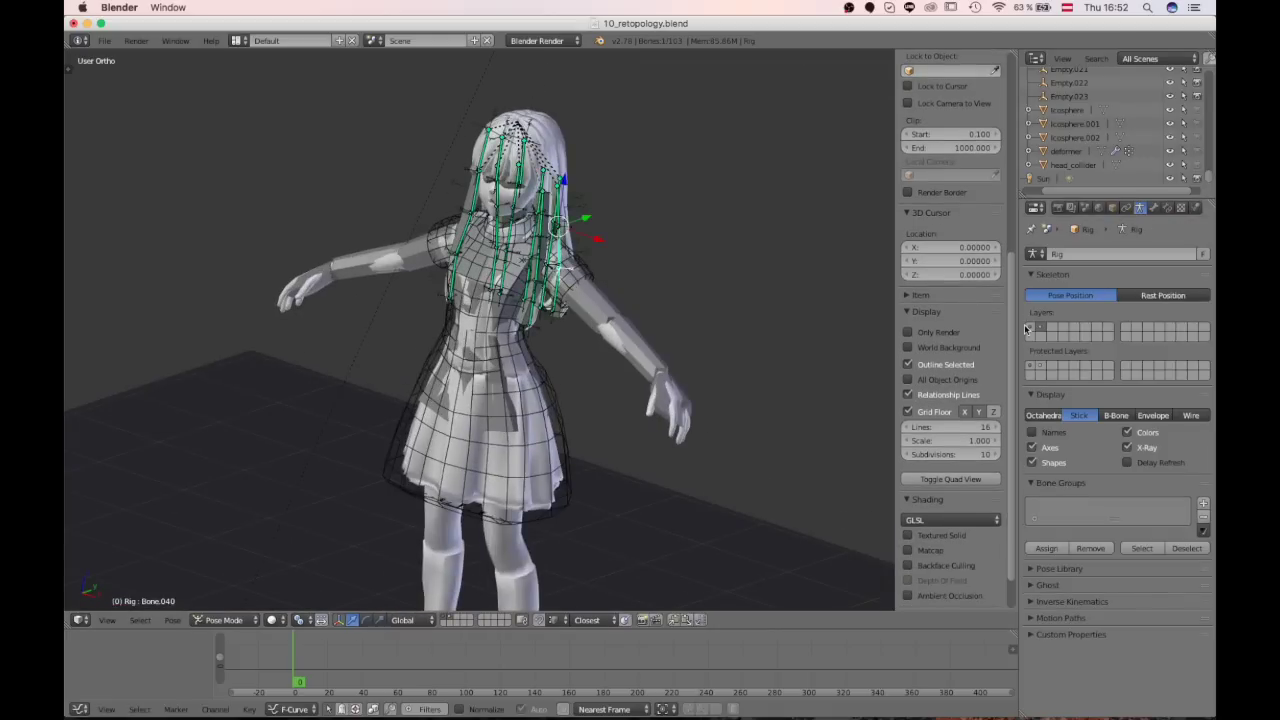
left_click(1033, 330)
scroll(923, 394, "down", 4)
middle_click_drag(685, 437, 601, 423)
middle_click_drag(540, 545, 637, 476, "shift")
scroll(572, 400, "down", 2)
scroll(642, 479, "up", 5)
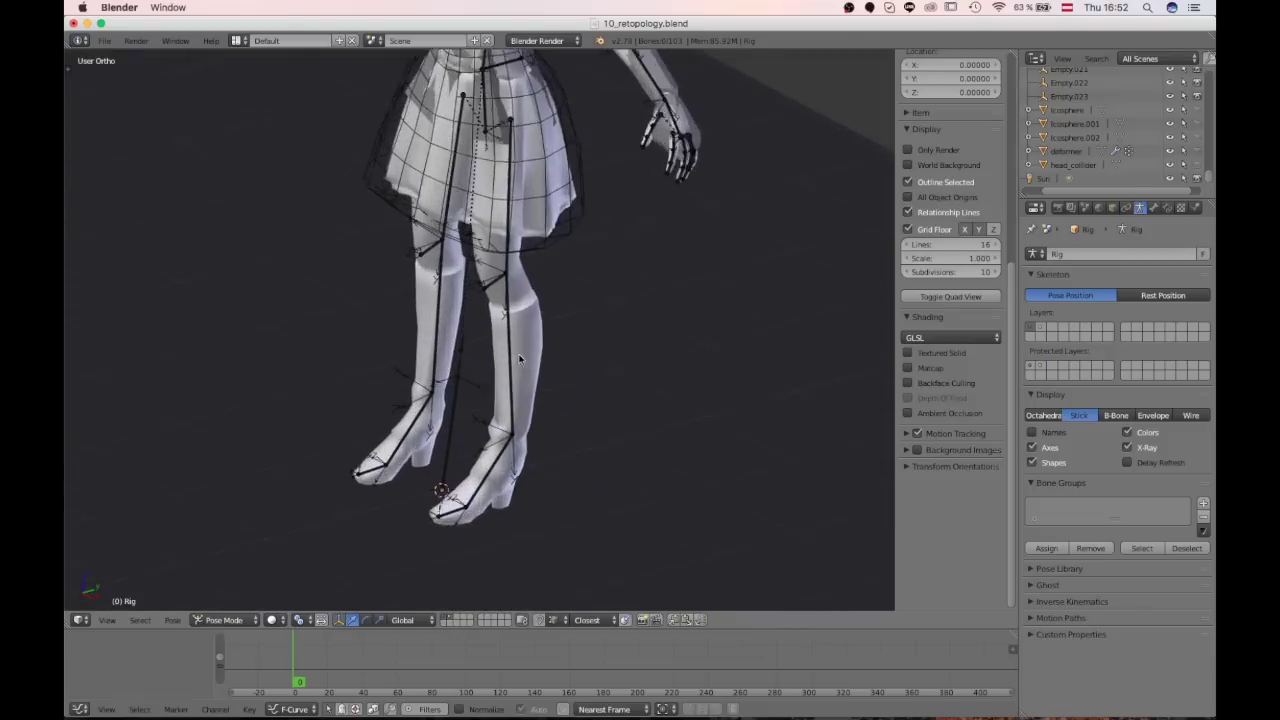
Step: Examine the leg and knee bones of the rig from several angles and from the side, with a knee bone selected
middle_click_drag(483, 463, 429, 429)
scroll(400, 300, "up", 5)
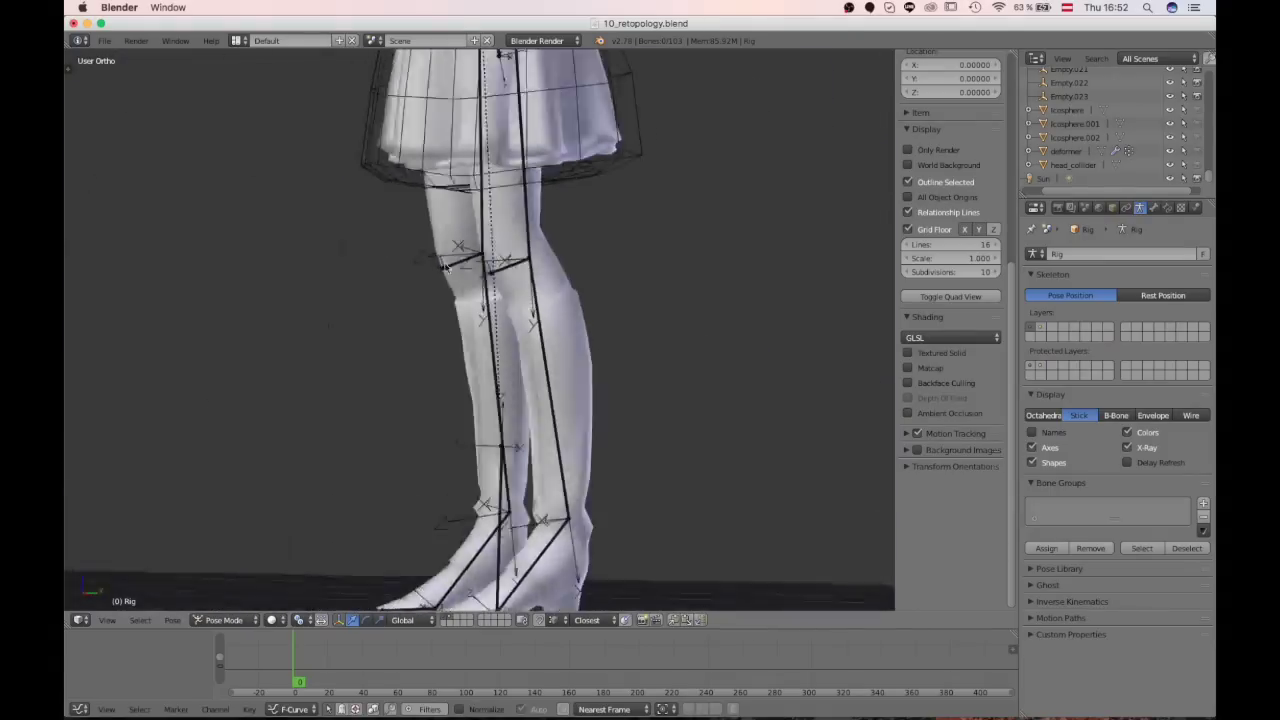
scroll(446, 267, "down", 1)
middle_click_drag(446, 267, 492, 258)
key("KP_3")
scroll(500, 305, "down", 1)
middle_click_drag(495, 308, 558, 376)
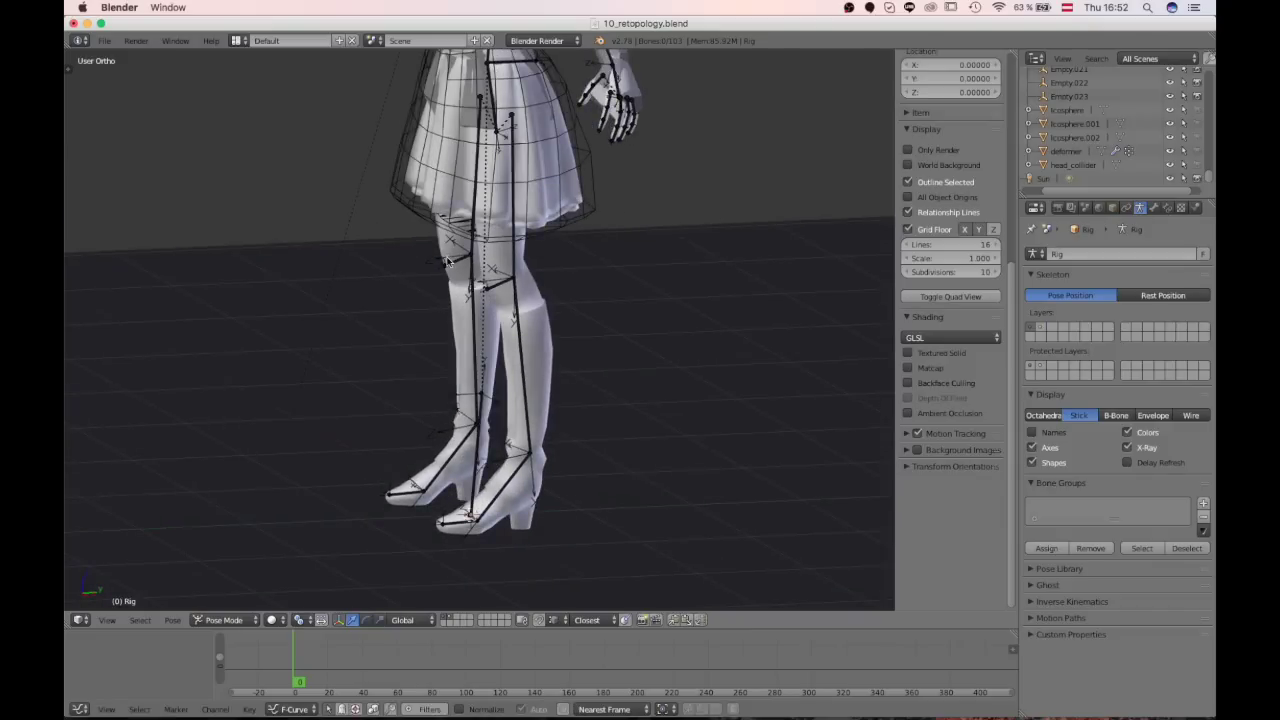
right_click(497, 287)
scroll(455, 271, "down", 3)
middle_click_drag(460, 298, 467, 322, "shift")
scroll(467, 322, "up", 1)
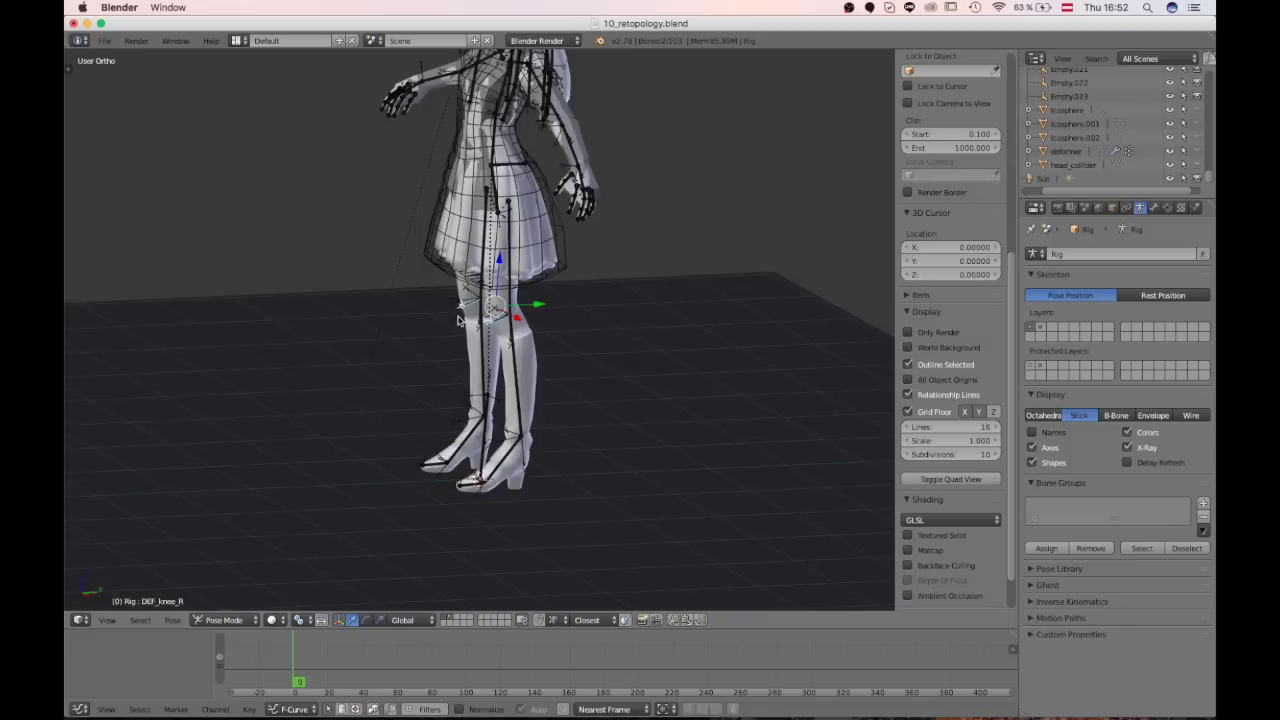
middle_click_drag(458, 320, 494, 242)
middle_click_drag(573, 371, 528, 274)
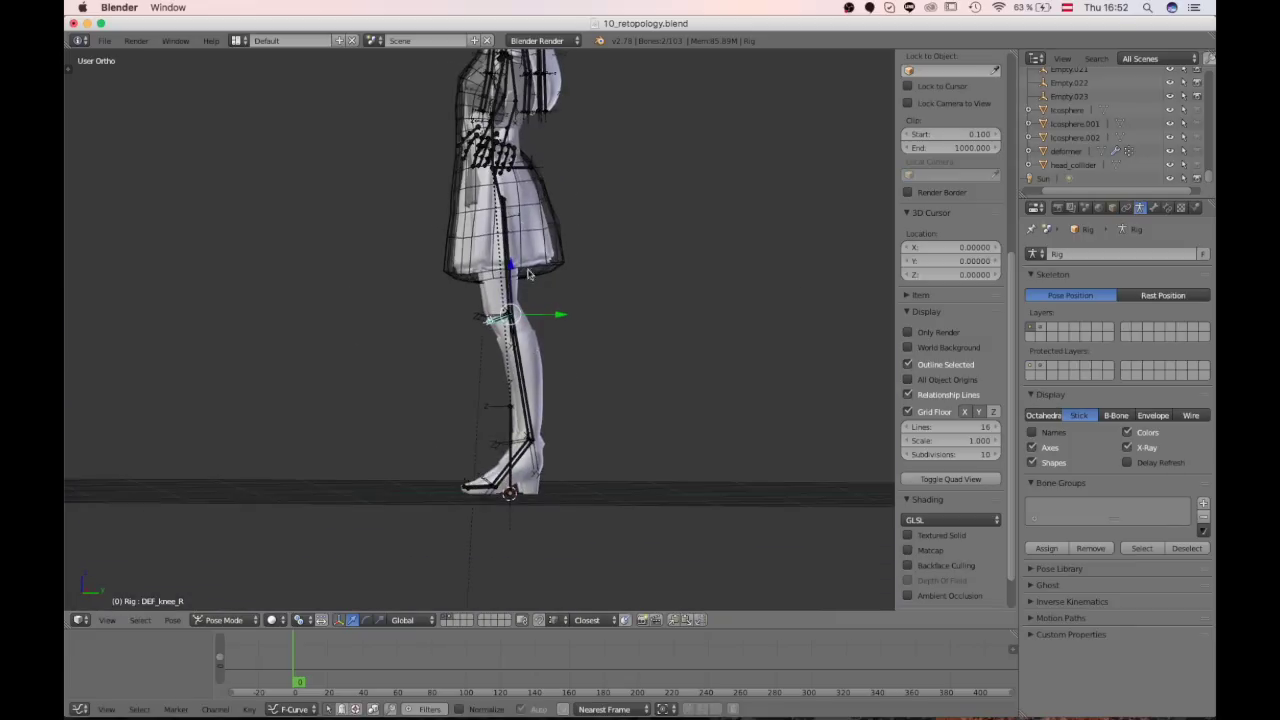
key("KP_3")
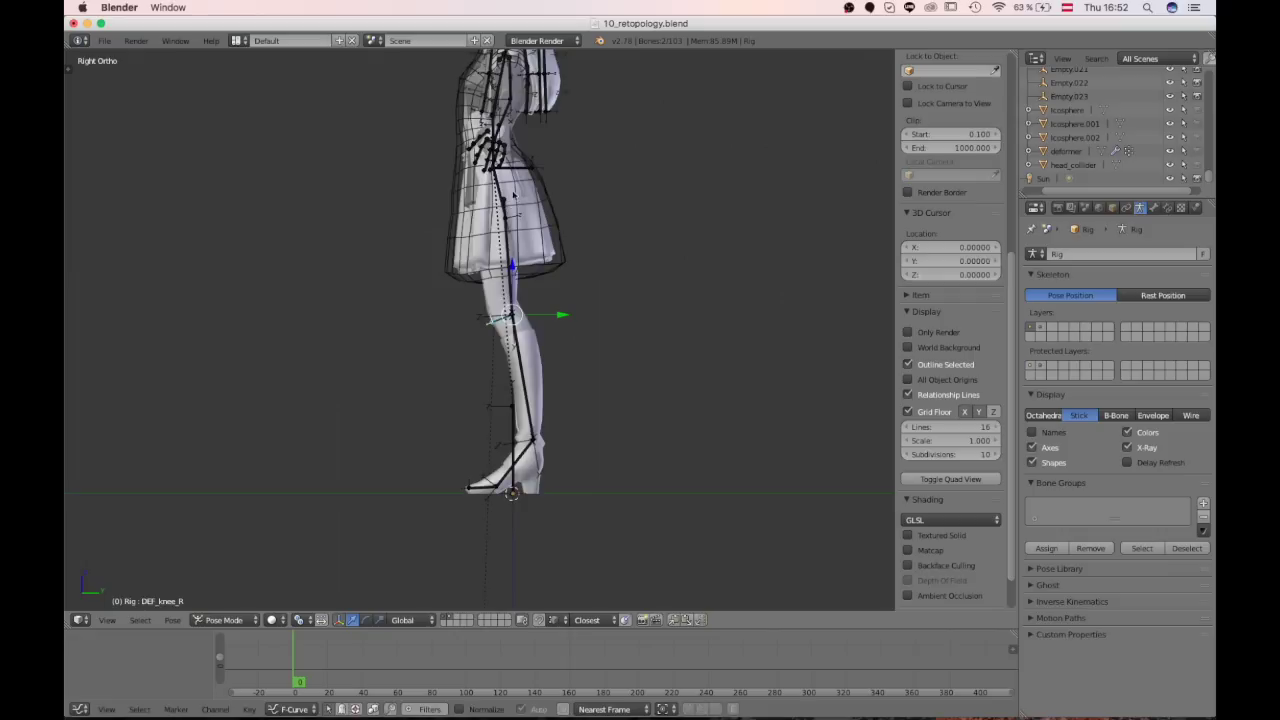
Step: Try moving the body down with the C_control hip bone to test how the legs and feet react
right_click(518, 170)
key("g")
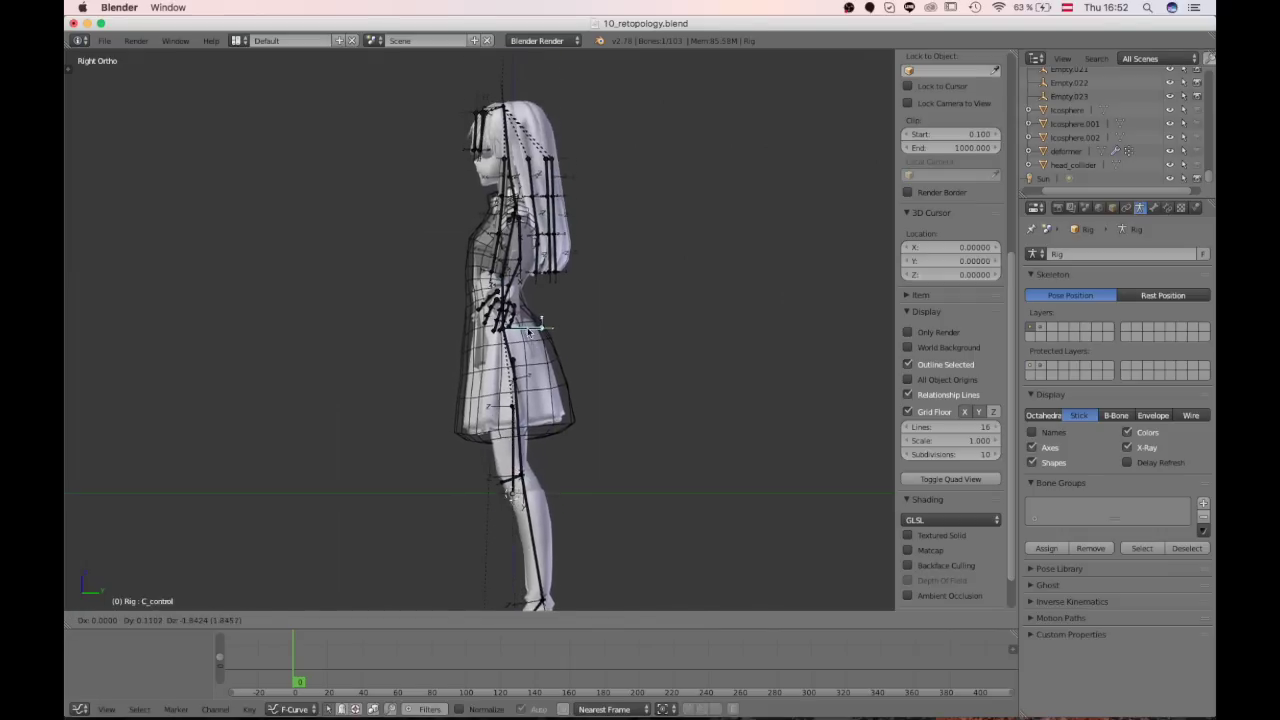
right_click(535, 510)
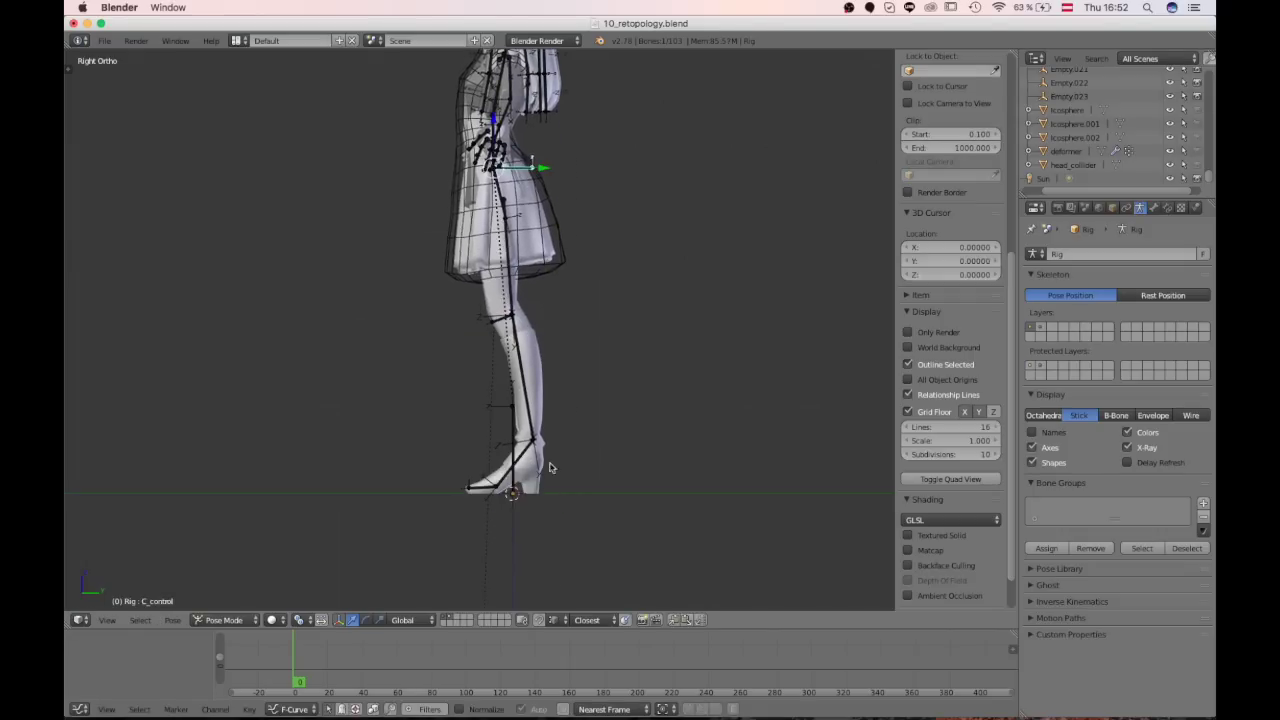
mouse_move(549, 467)
middle_mouse_down()
mouse_move(530, 450)
mouse_move(540, 458)
middle_mouse_up()
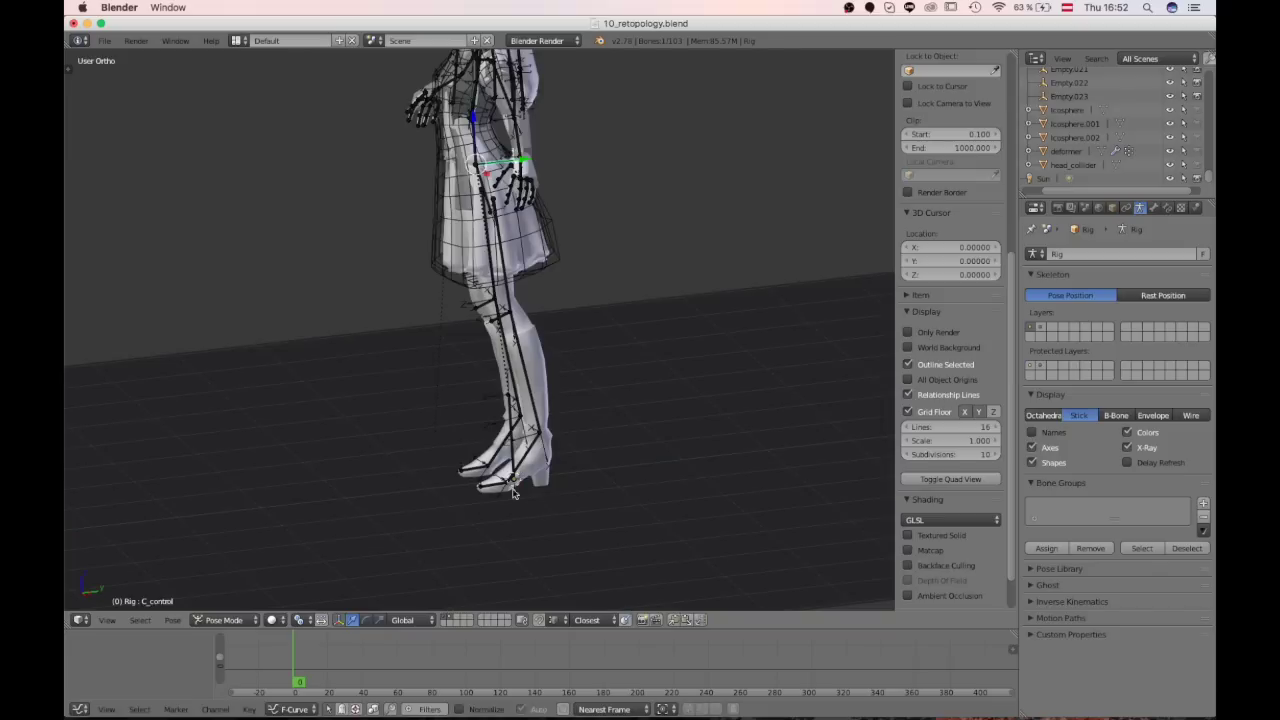
middle_click_drag(517, 203, 494, 288)
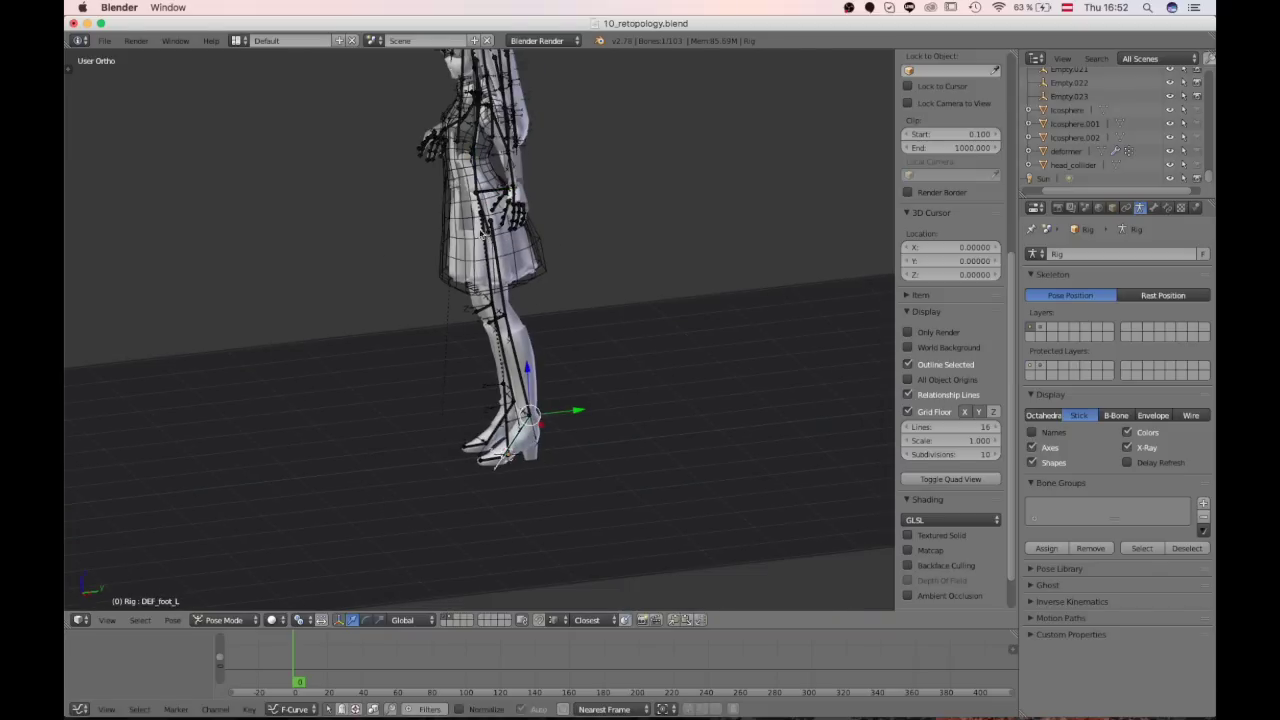
middle_click_drag(483, 233, 498, 287)
key("g")
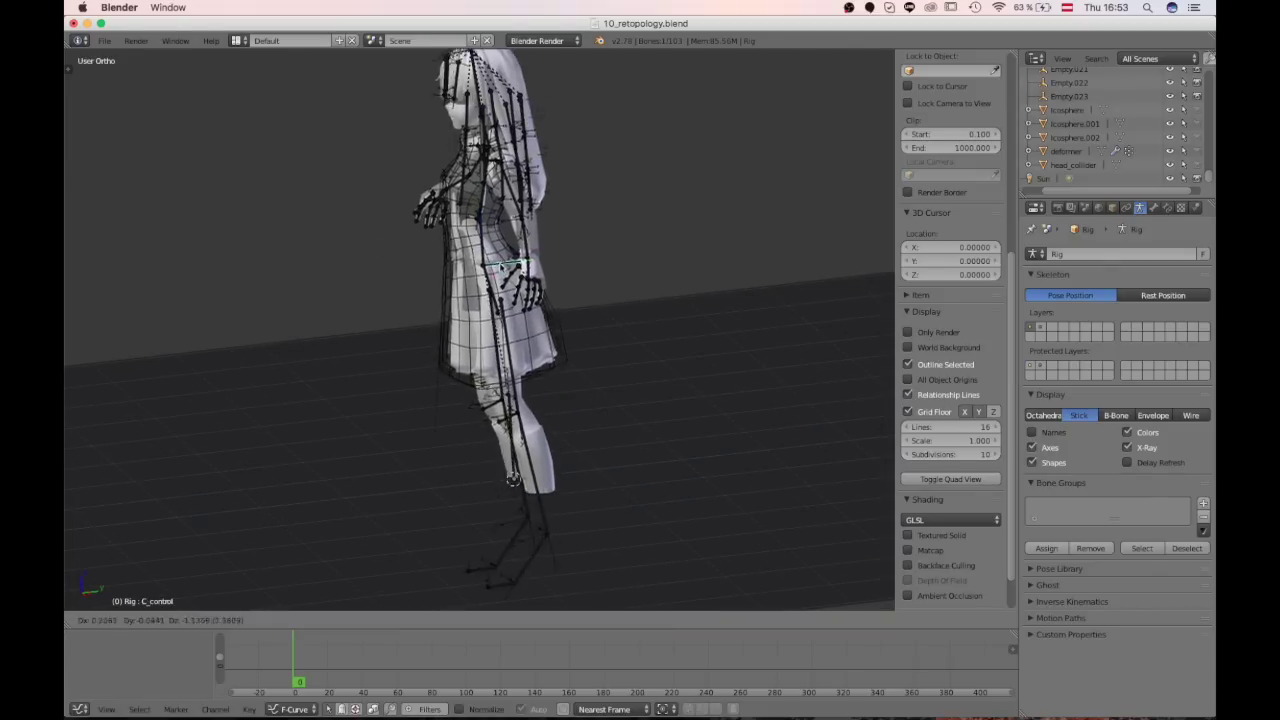
right_click(485, 250)
Step: In Edit Mode, duplicate both knee bones and move the copies along the Y axis to well in front of the knees
scroll(466, 337, "down", 1)
key("KP_3")
scroll(500, 318, "up", 3)
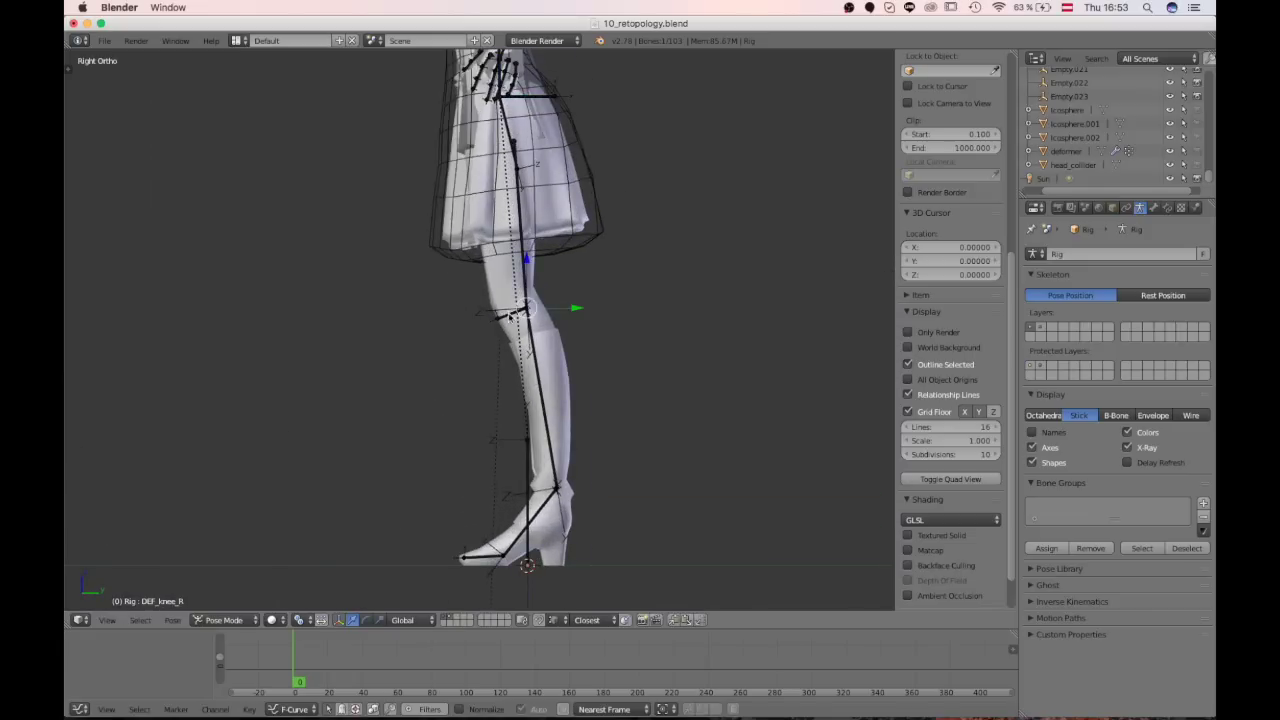
middle_click_drag(509, 315, 527, 313)
key("Tab")
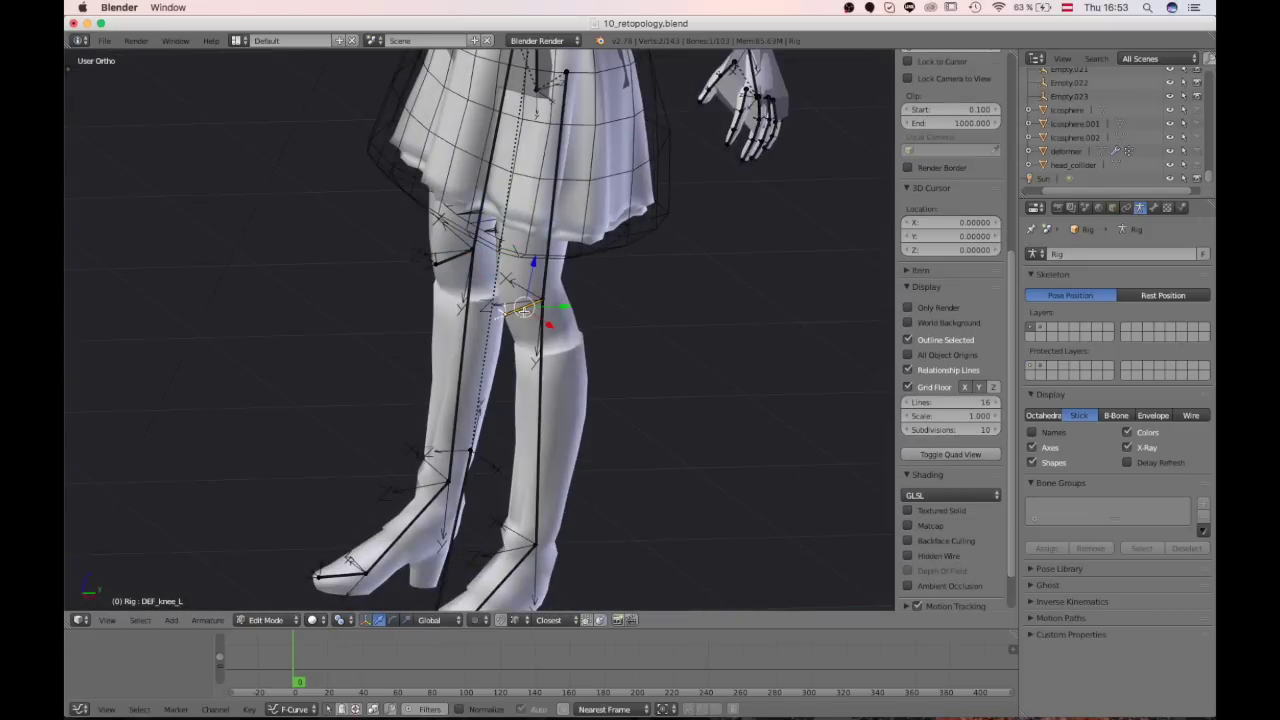
right_click(459, 262, "shift")
key("KP_3")
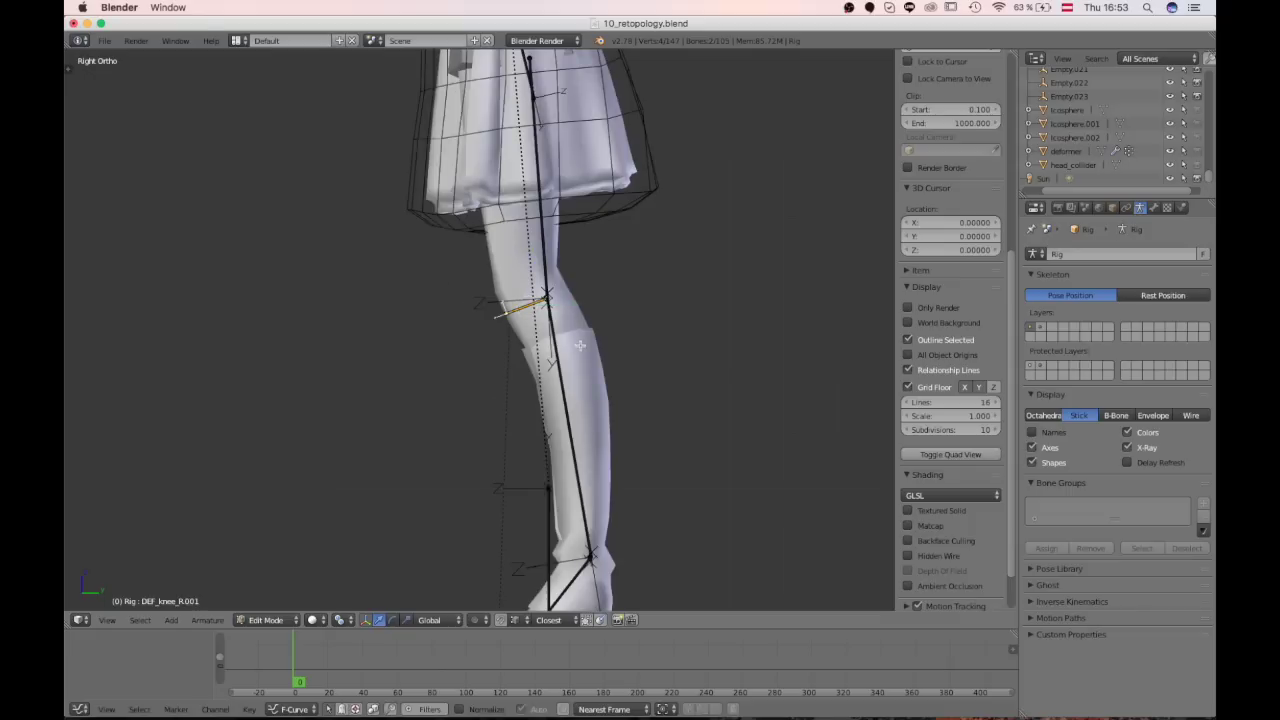
key("g")
key("y")
left_click(332, 406)
Step: Scale the duplicated knee bones flat so that they lie level along the Y axis
scroll(420, 298, "down", 3)
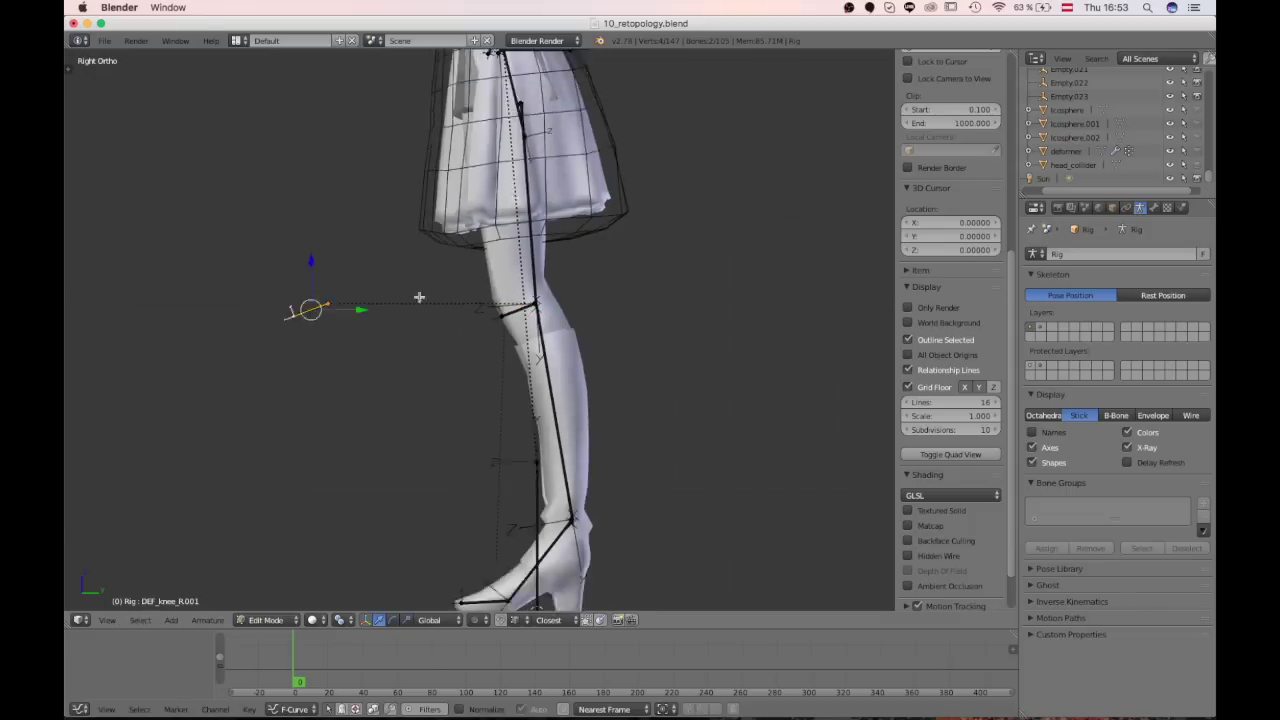
key("s")
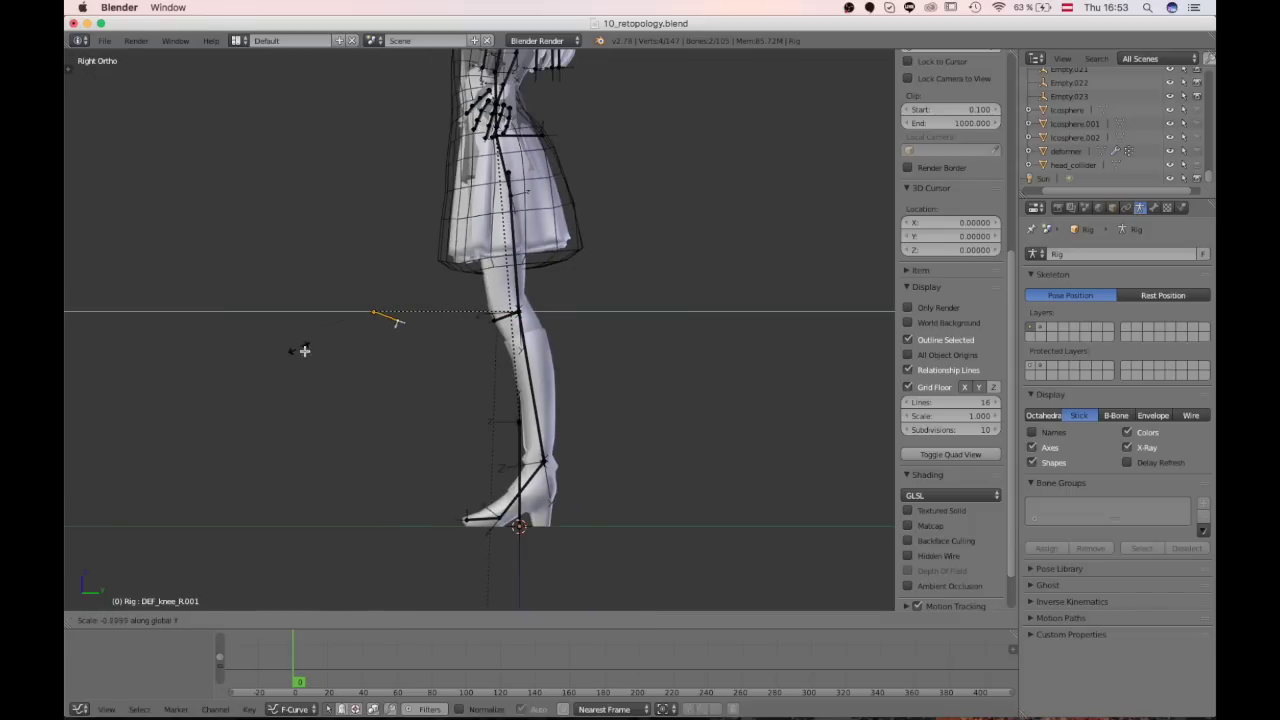
right_click(305, 351)
key("s")
left_click(428, 349)
scroll(422, 348, "up", 3)
middle_click_drag(363, 345, 486, 407, "shift")
key("r")
right_click(480, 486)
key("g")
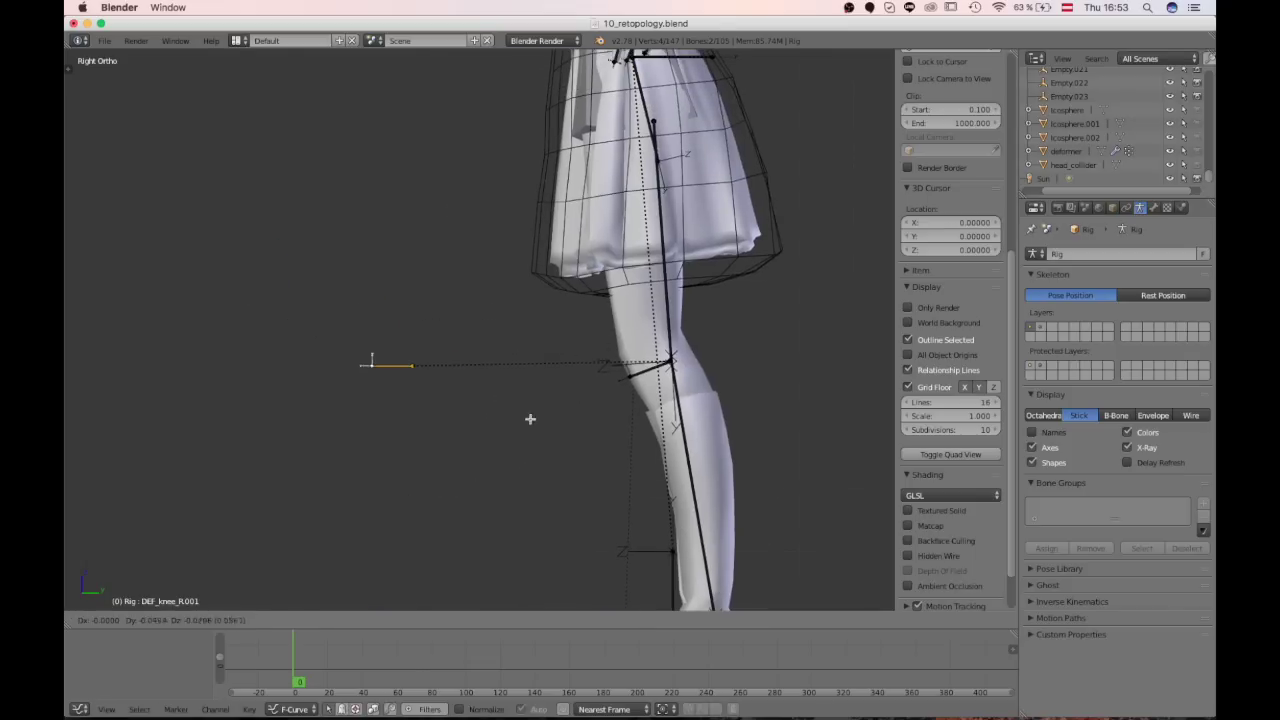
right_click(499, 433)
Step: Rotate the two duplicated knee bones until they stand upright in front of the knees
key("r")
key("z")
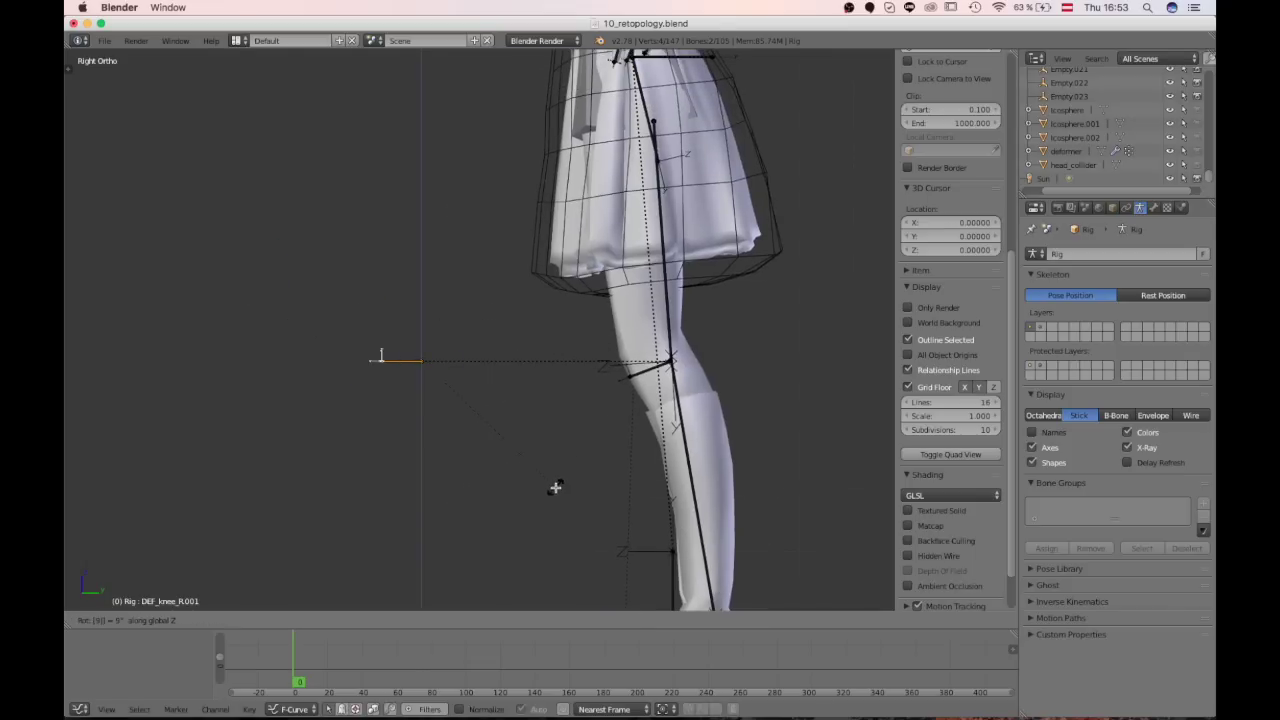
key("Return")
key("r")
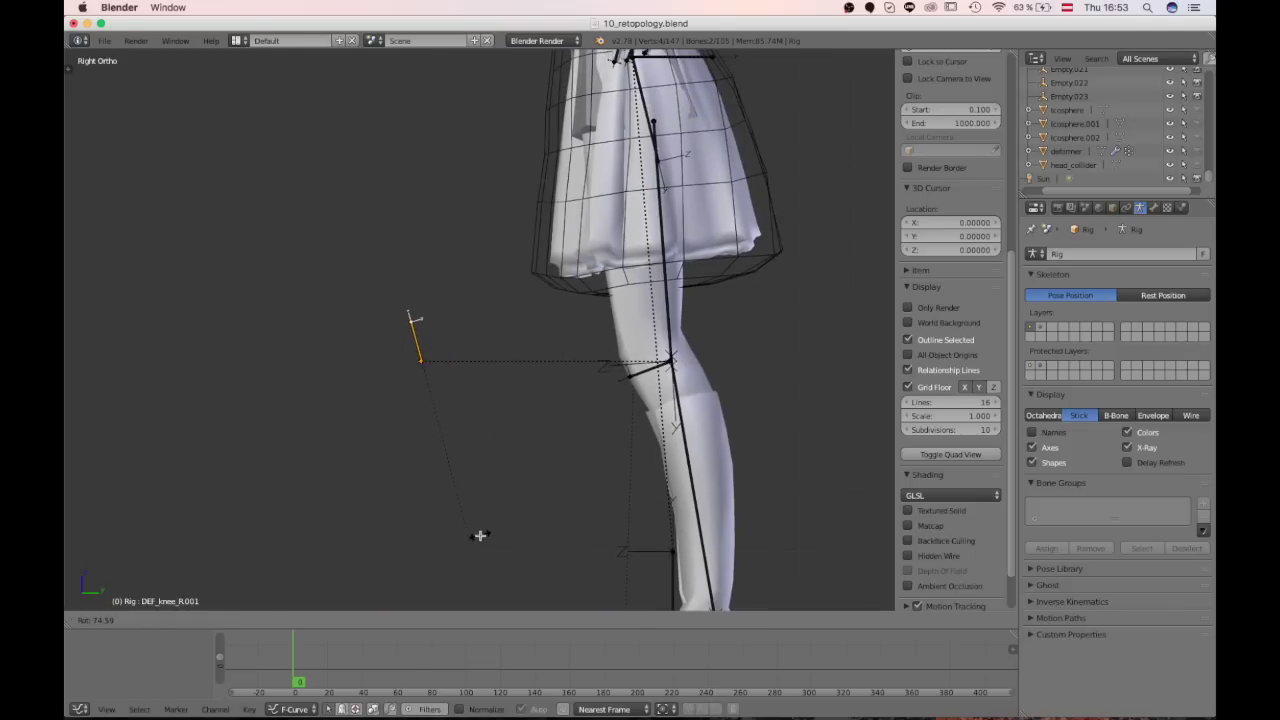
key("Return")
key("g")
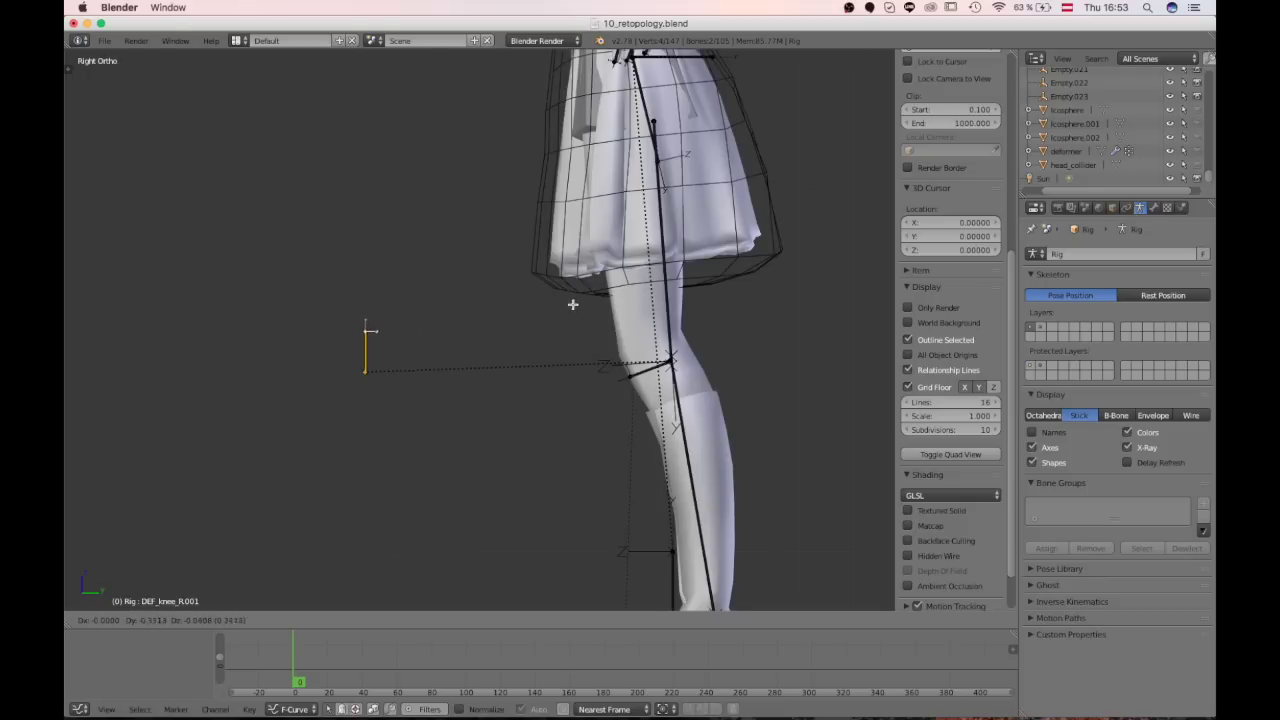
left_click(535, 303)
key("shift+s")
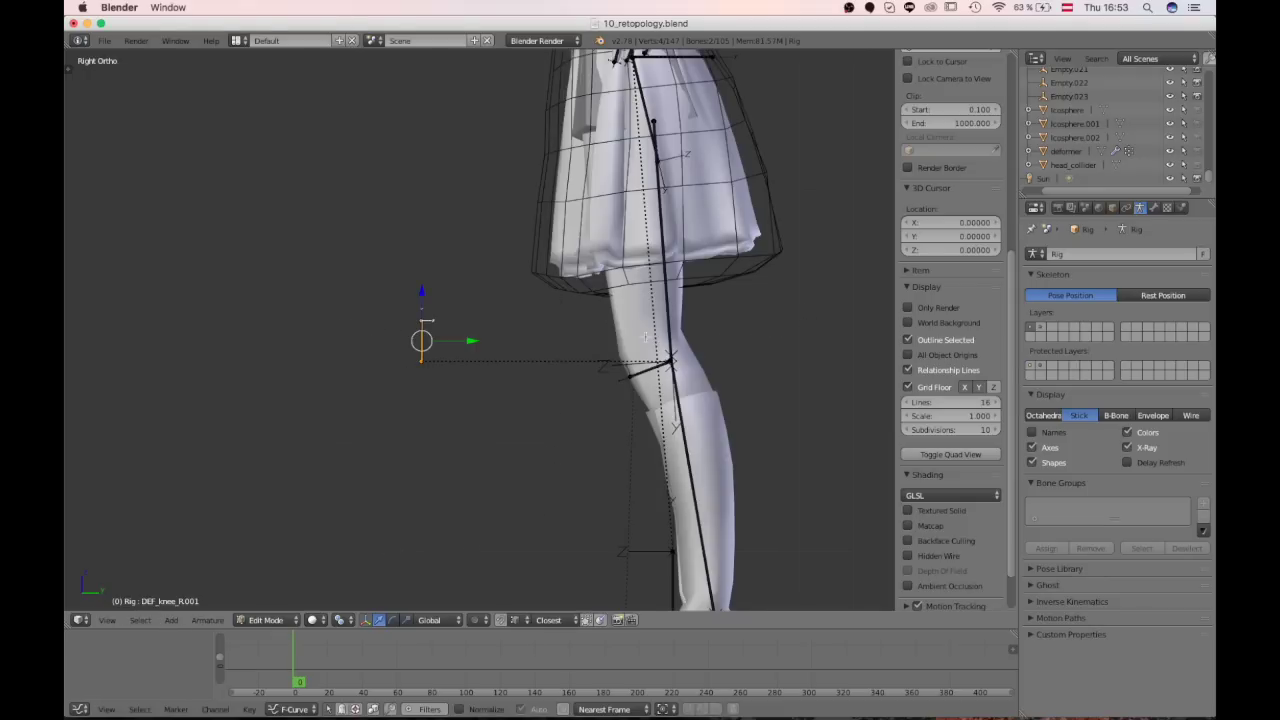
Step: Try moving the left duplicated knee bone freely away from the leg
scroll(408, 320, "down", 3)
middle_click_drag(305, 333, 448, 322)
key("KP_1")
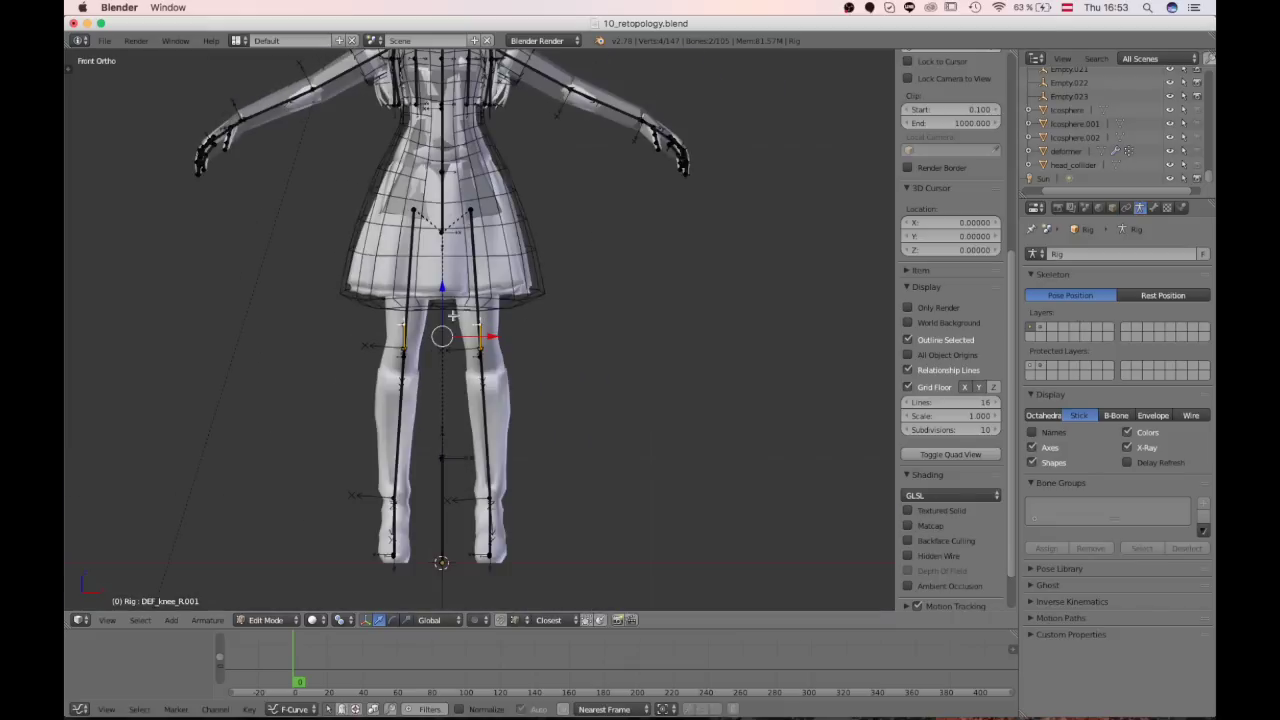
scroll(472, 392, "up", 4)
middle_click_drag(474, 395, 455, 347)
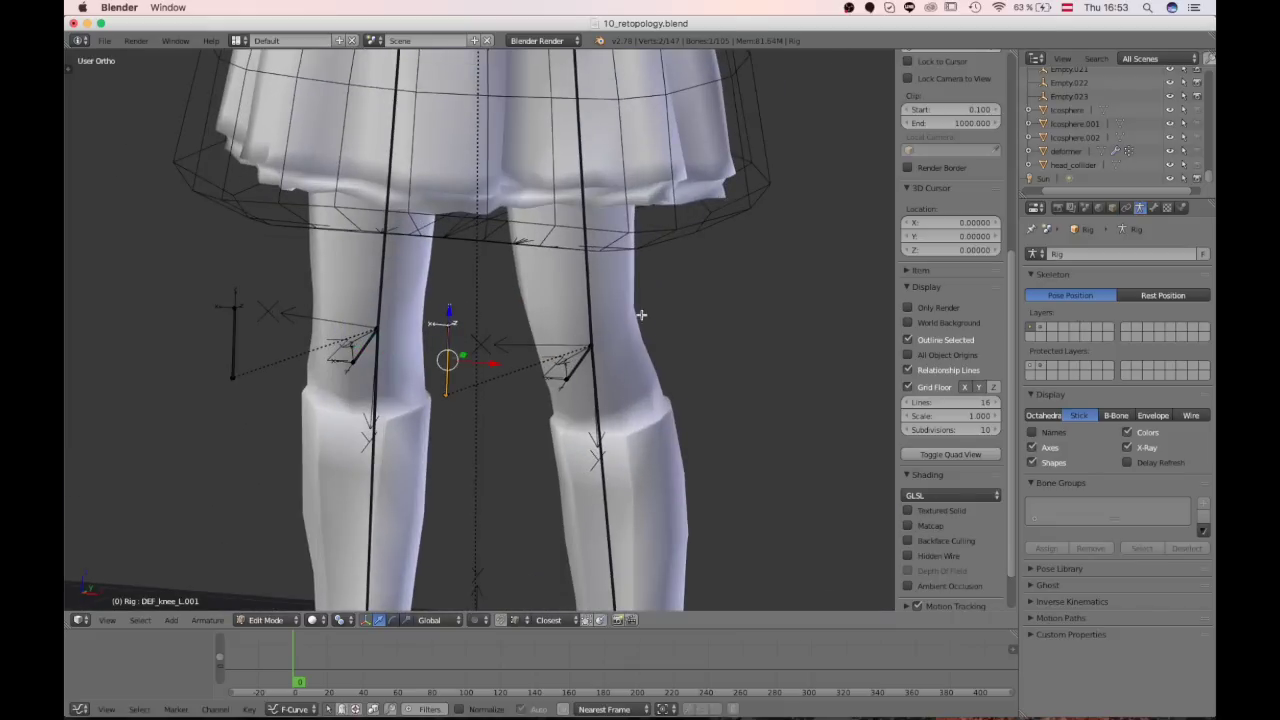
scroll(427, 433, "down", 4)
key("g")
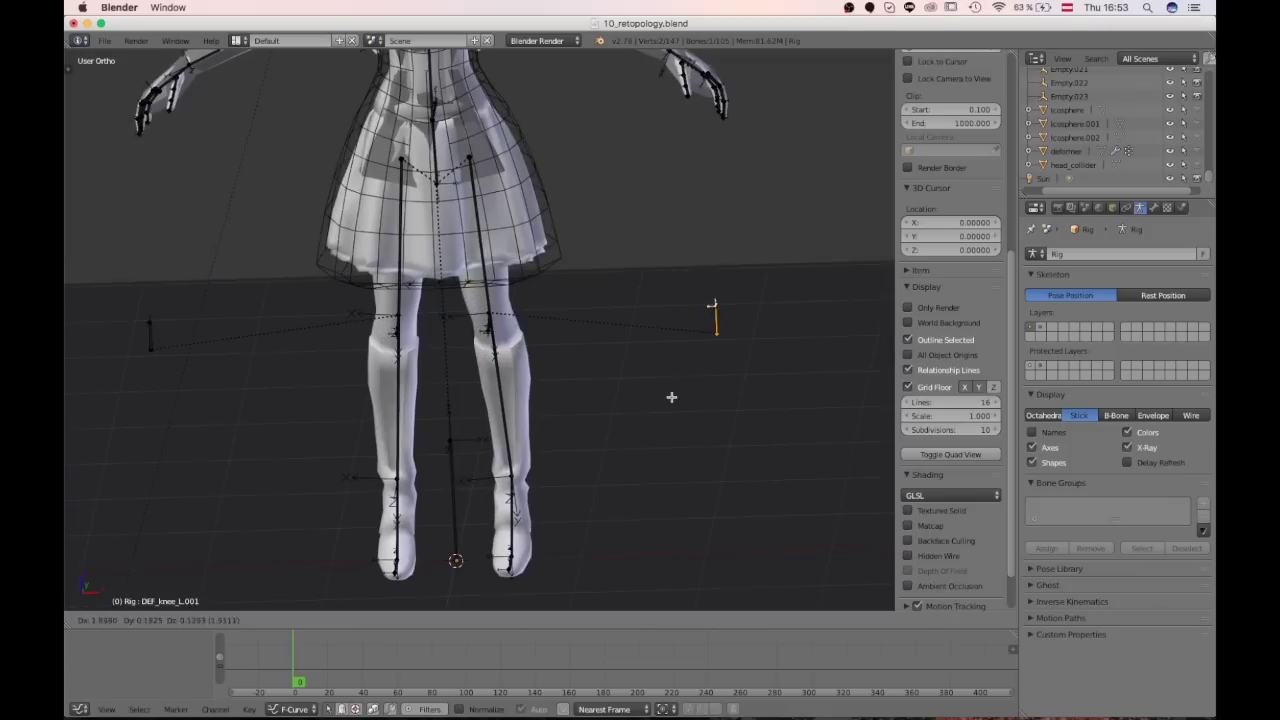
key("Escape")
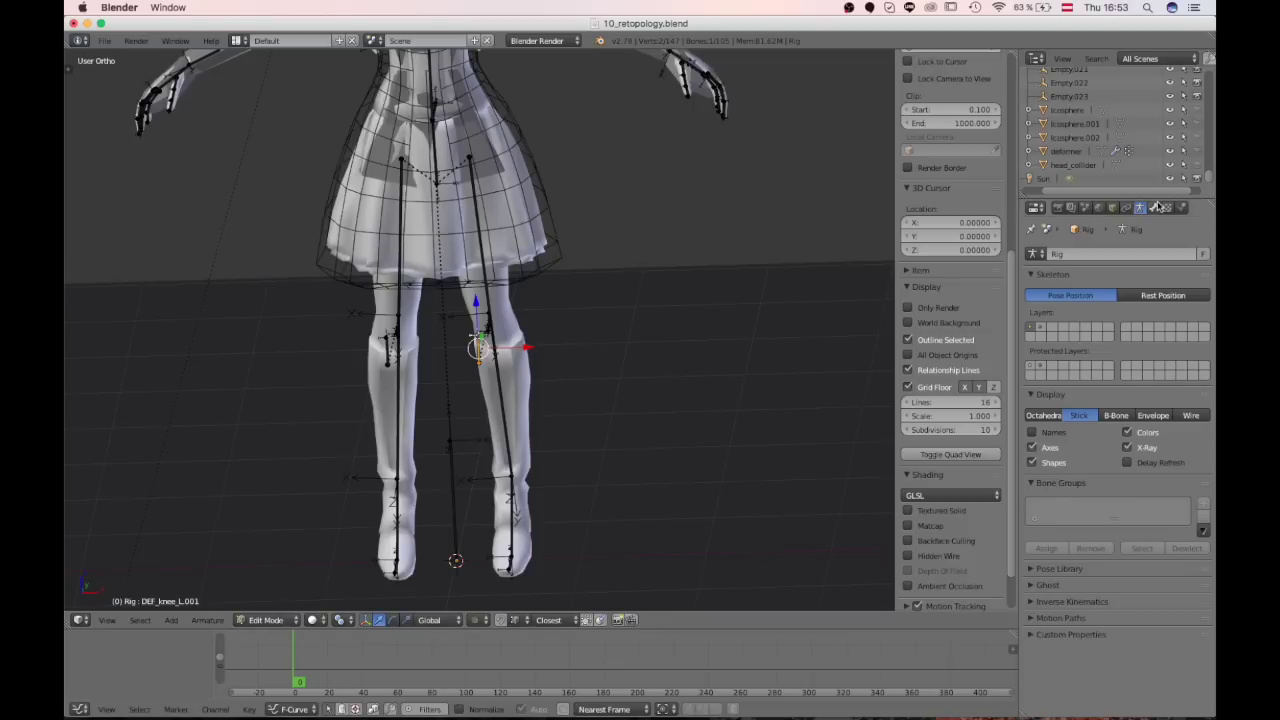
Step: Rename the right duplicated knee bone DEF_knee_target_R in its bone properties
left_click(1155, 207)
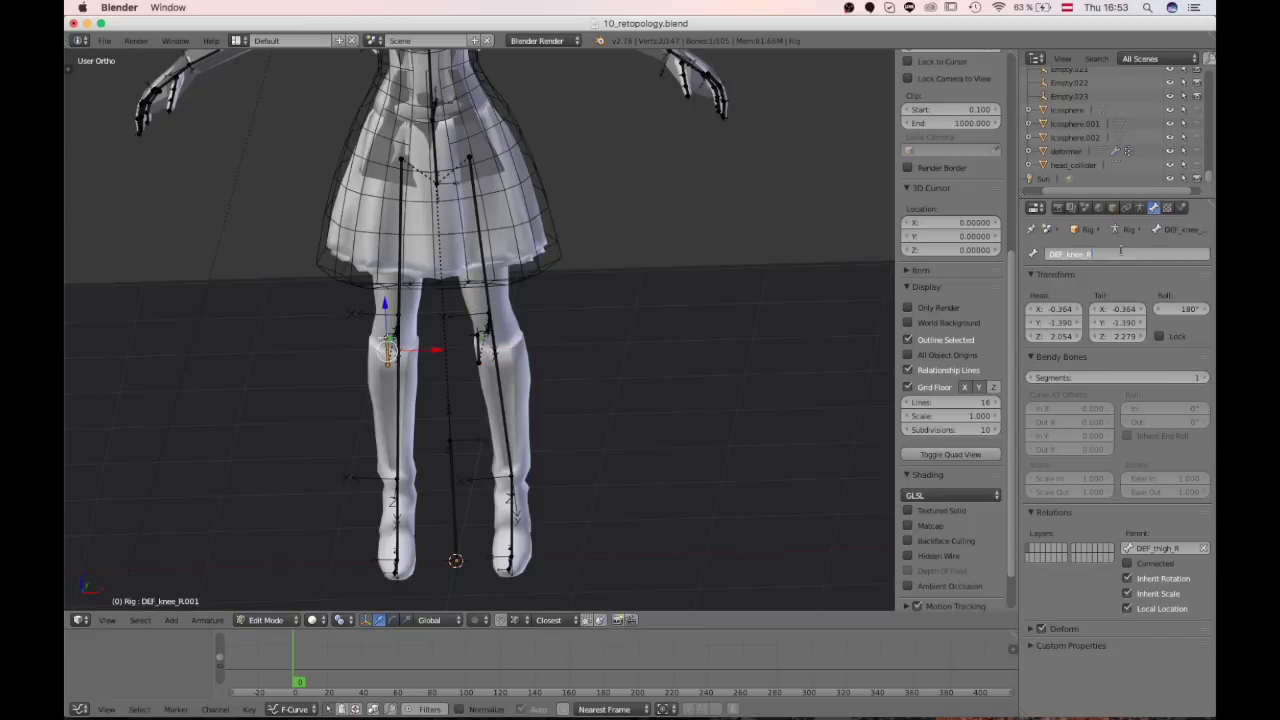
key("KP_3")
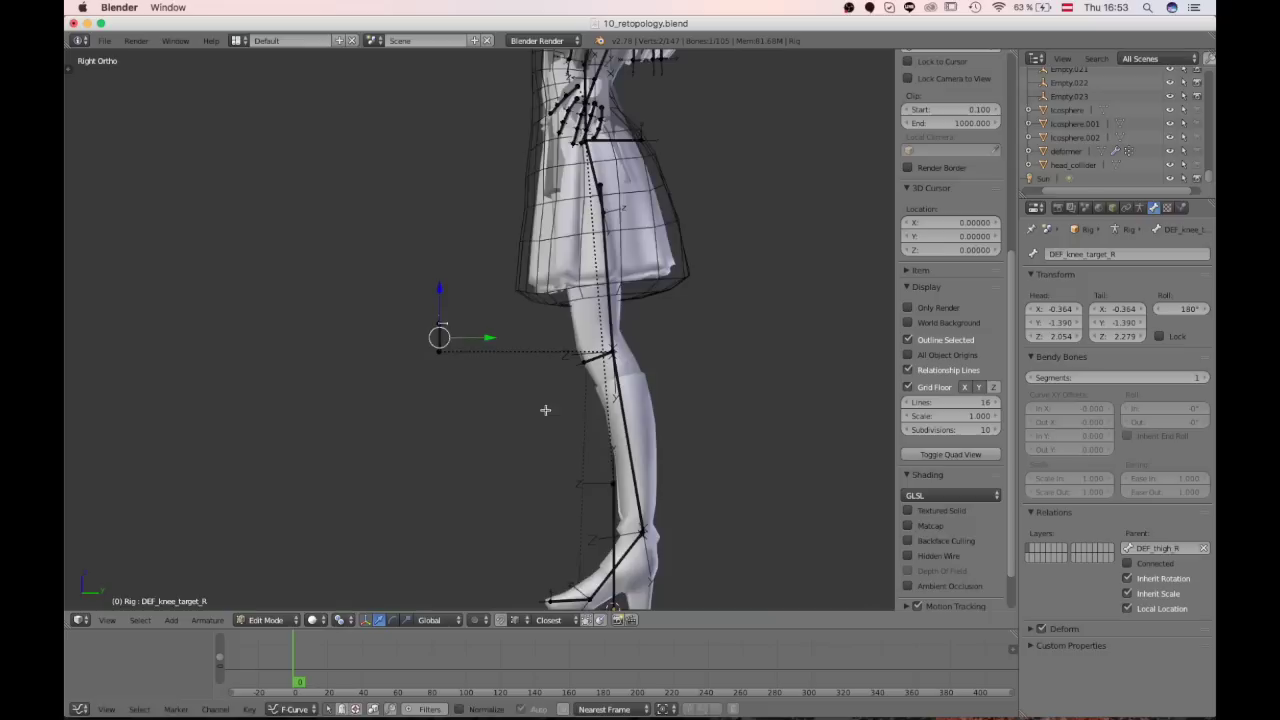
Step: Examine the foot and ankle bones up close in Pose Mode with the left foot bone DEF_foot_L selected
middle_click_drag(546, 411, 426, 214, "shift")
scroll(560, 363, "up", 4)
middle_click_drag(560, 363, 595, 382)
right_click(523, 378)
key("Tab")
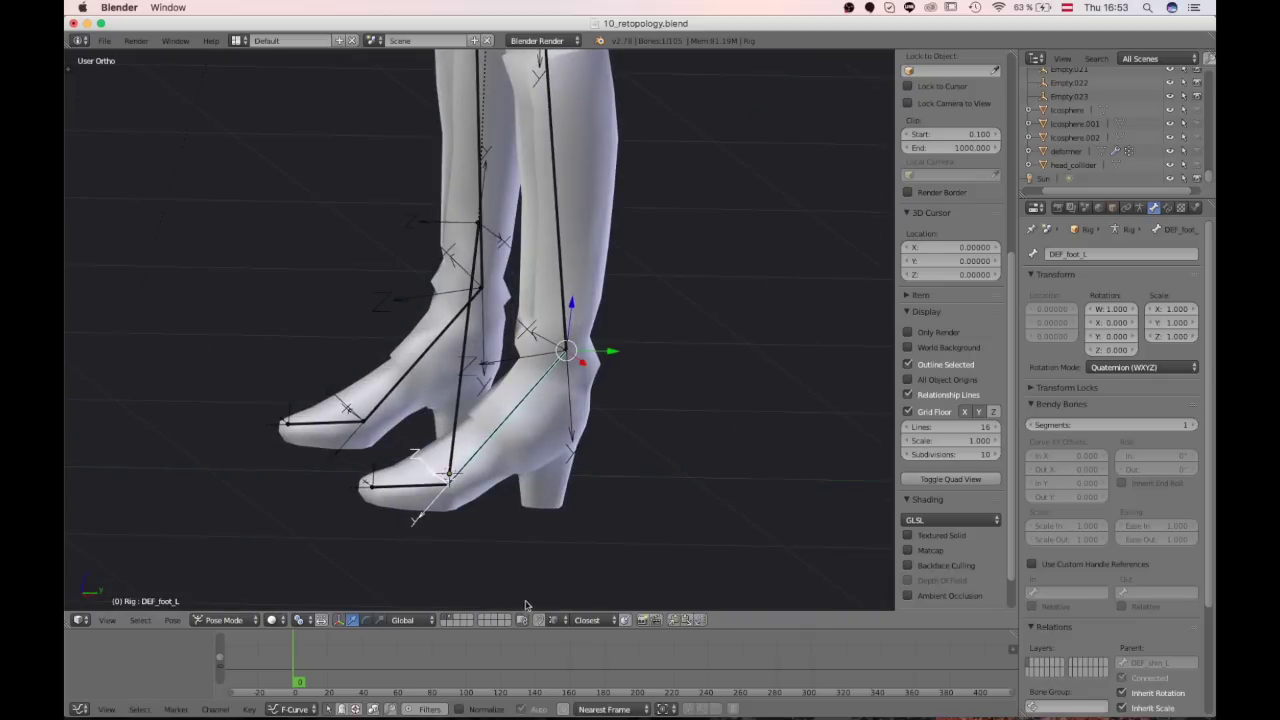
middle_click_drag(497, 548, 520, 518)
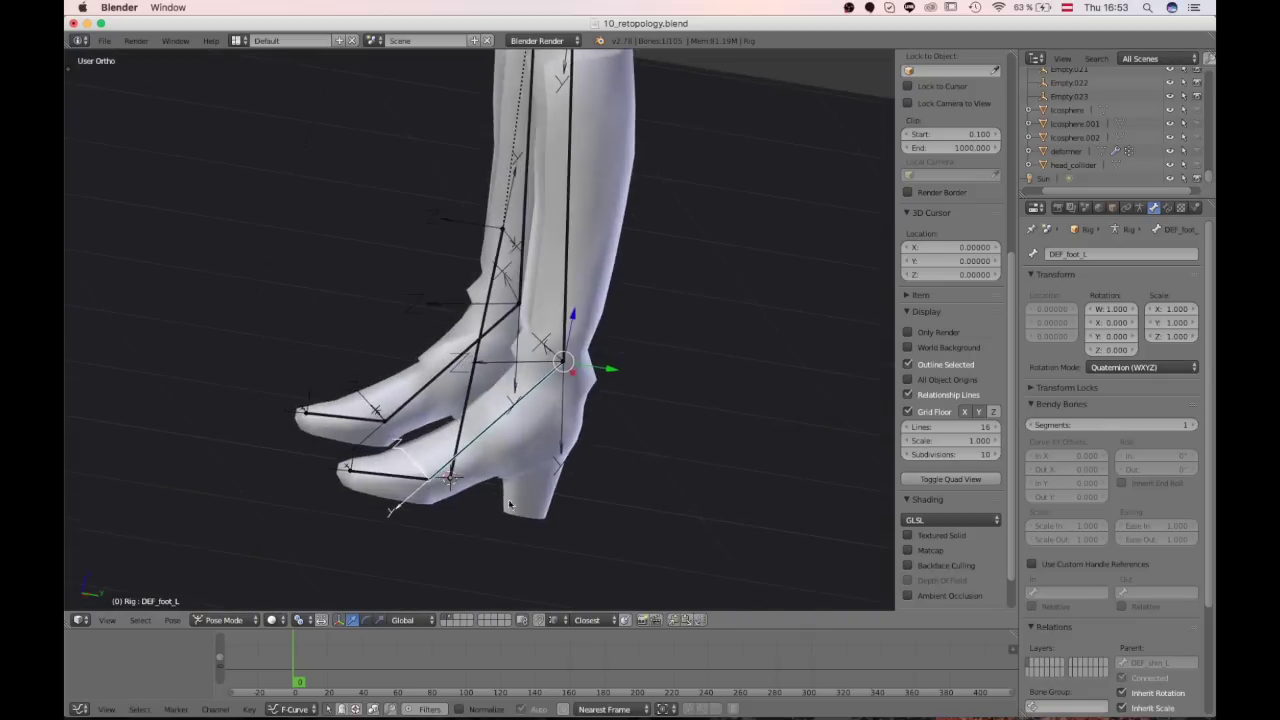
middle_click_drag(509, 504, 490, 442)
Step: In Edit Mode, select the ankle joints and extrude new bones about 0.47 units backward along the Y axis
key("Tab")
key("KP_3")
right_click(564, 342)
key("a")
key("b")
left_click_drag(591, 361, 545, 324)
middle_click_drag(546, 325, 468, 361, "shift")
middle_click_drag(468, 361, 480, 410)
key("KP_3")
key("e")
key("y")
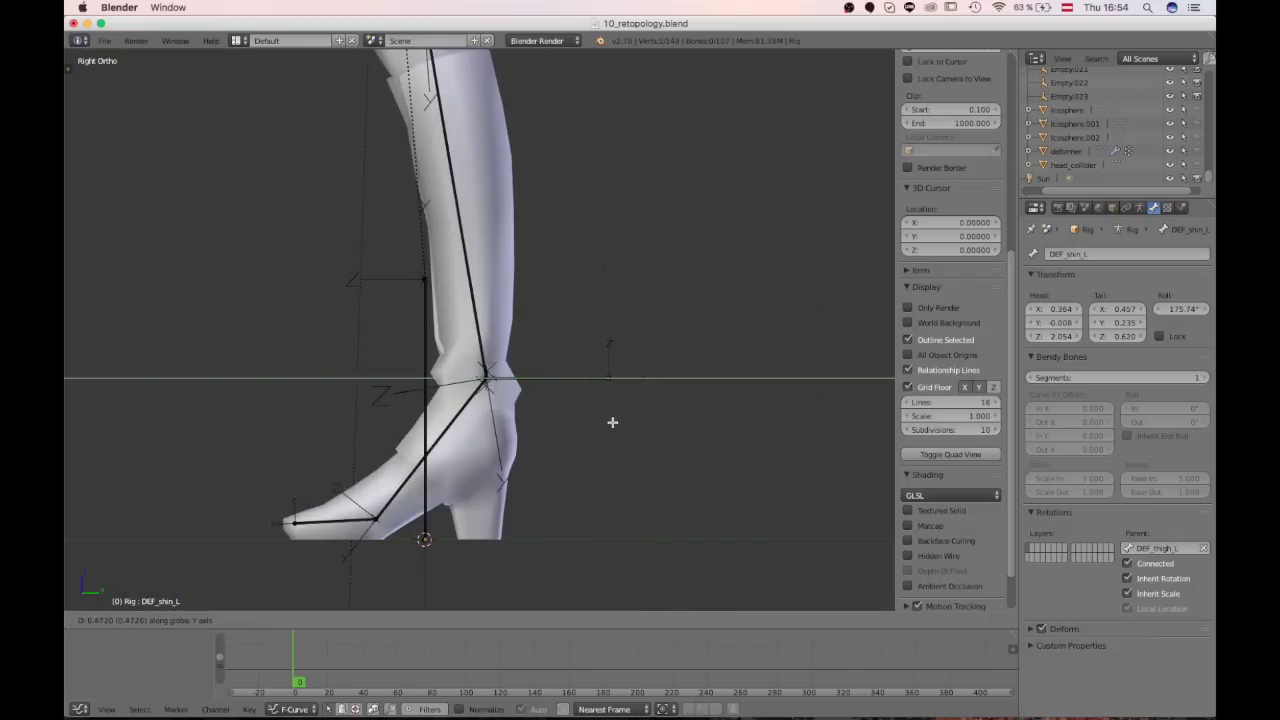
left_click(612, 422)
Step: Select the left bone extruded behind the ankle and clear its parent completely
middle_click_drag(612, 422, 529, 387)
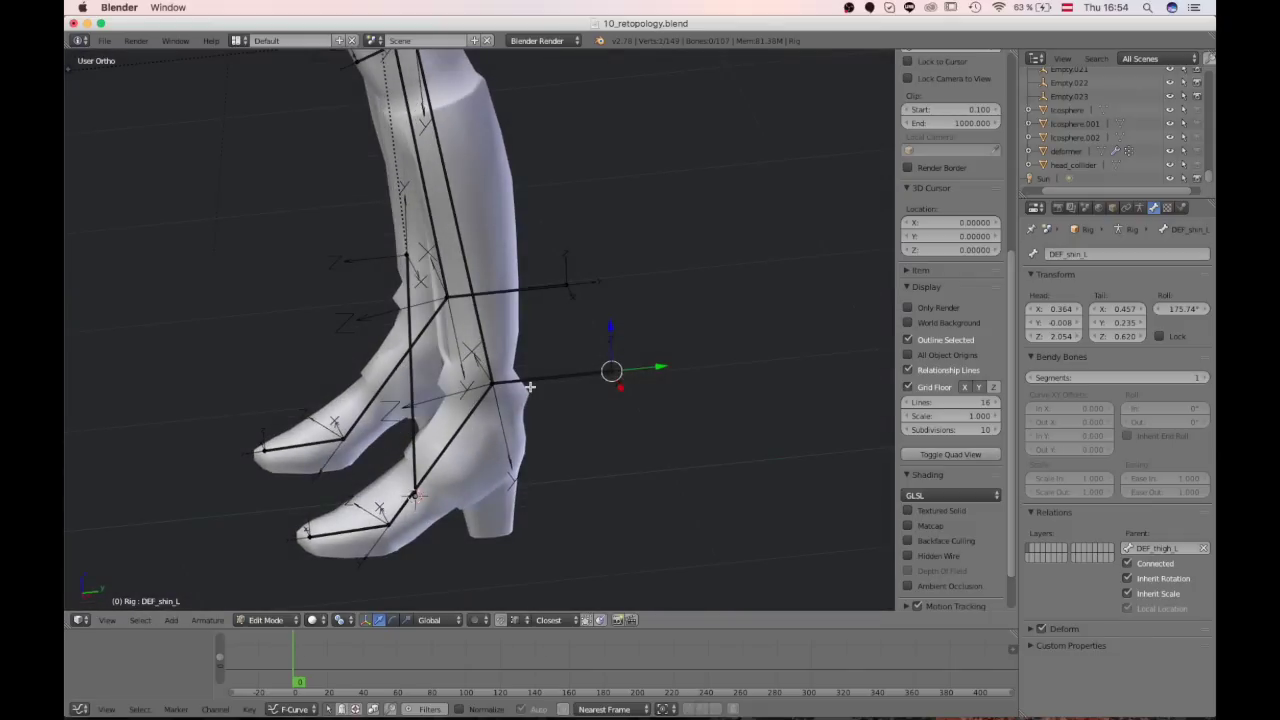
right_click(530, 387)
key("g")
middle_click_drag(522, 332, 457, 400)
right_click(523, 414)
scroll(457, 400, "up", 2)
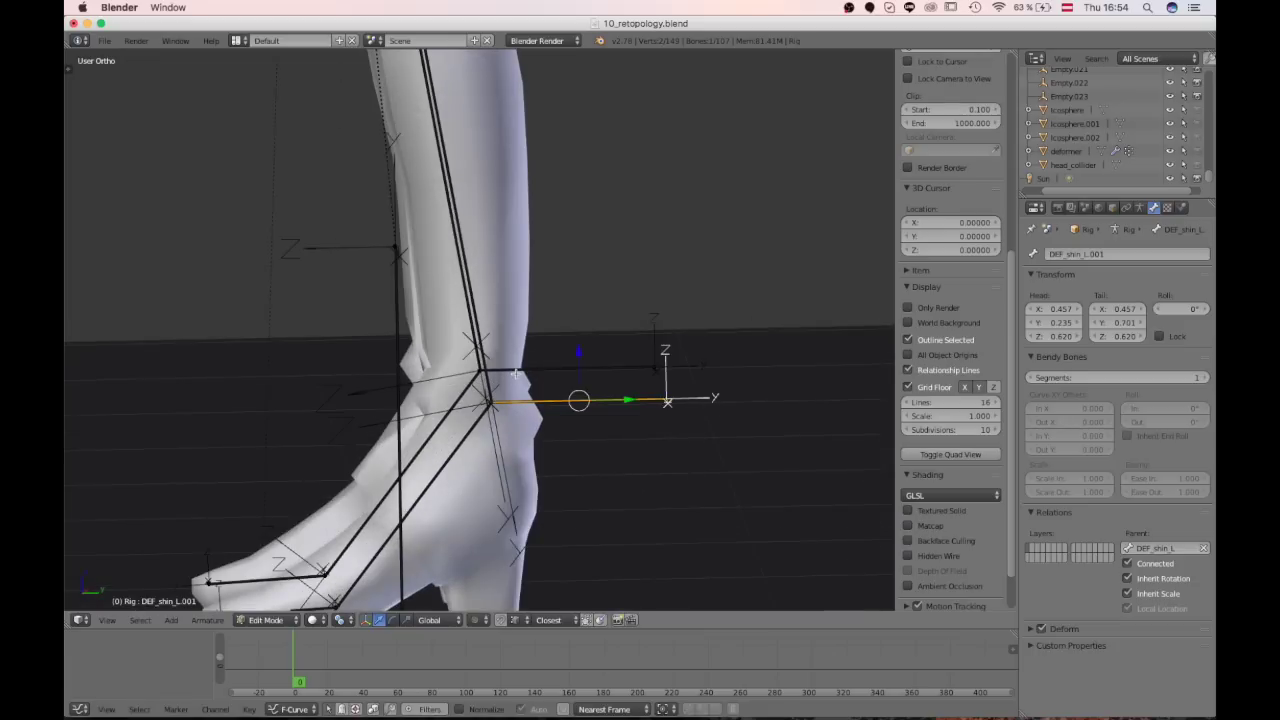
key("alt+p")
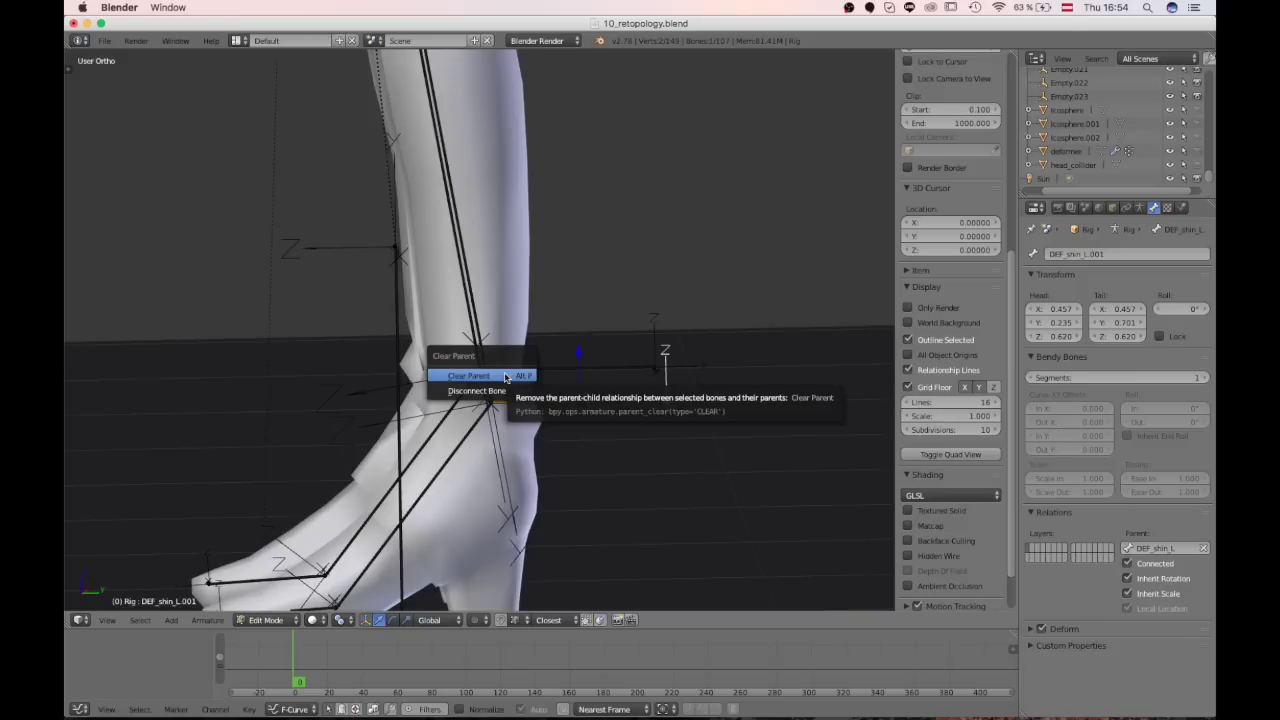
left_click(506, 376)
scroll(520, 420, "down", 3)
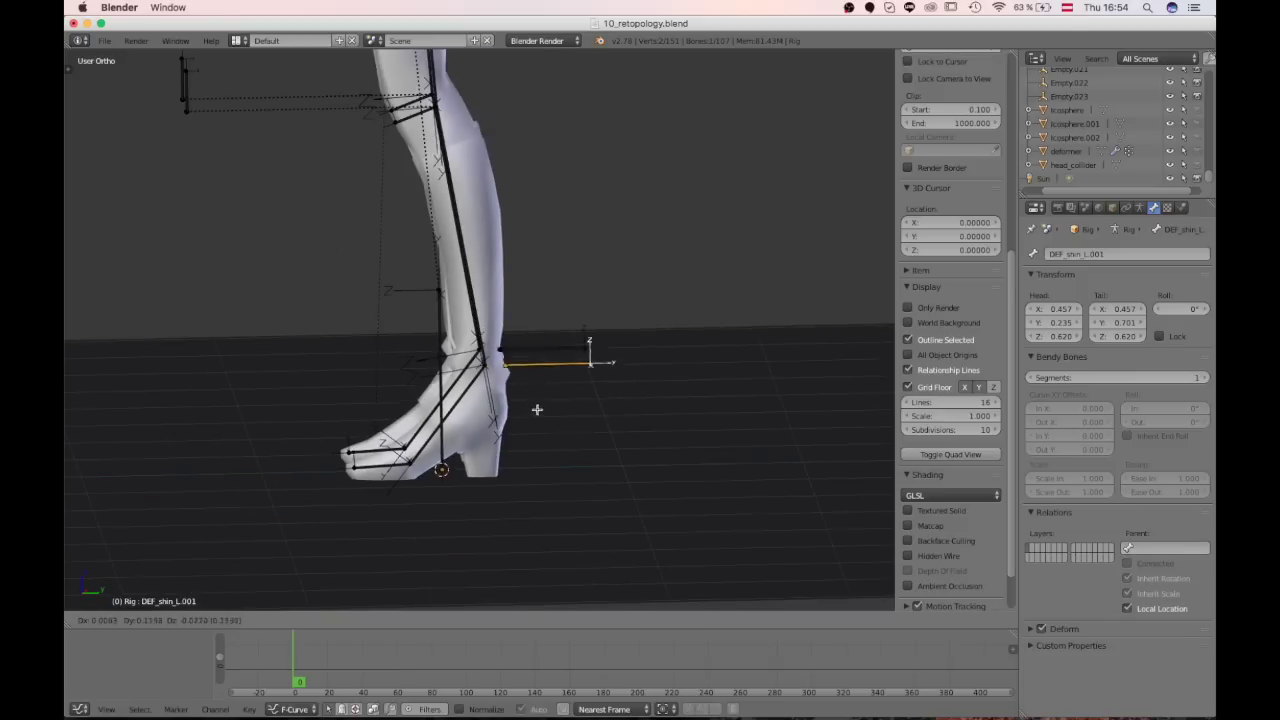
middle_click_drag(491, 403, 460, 388)
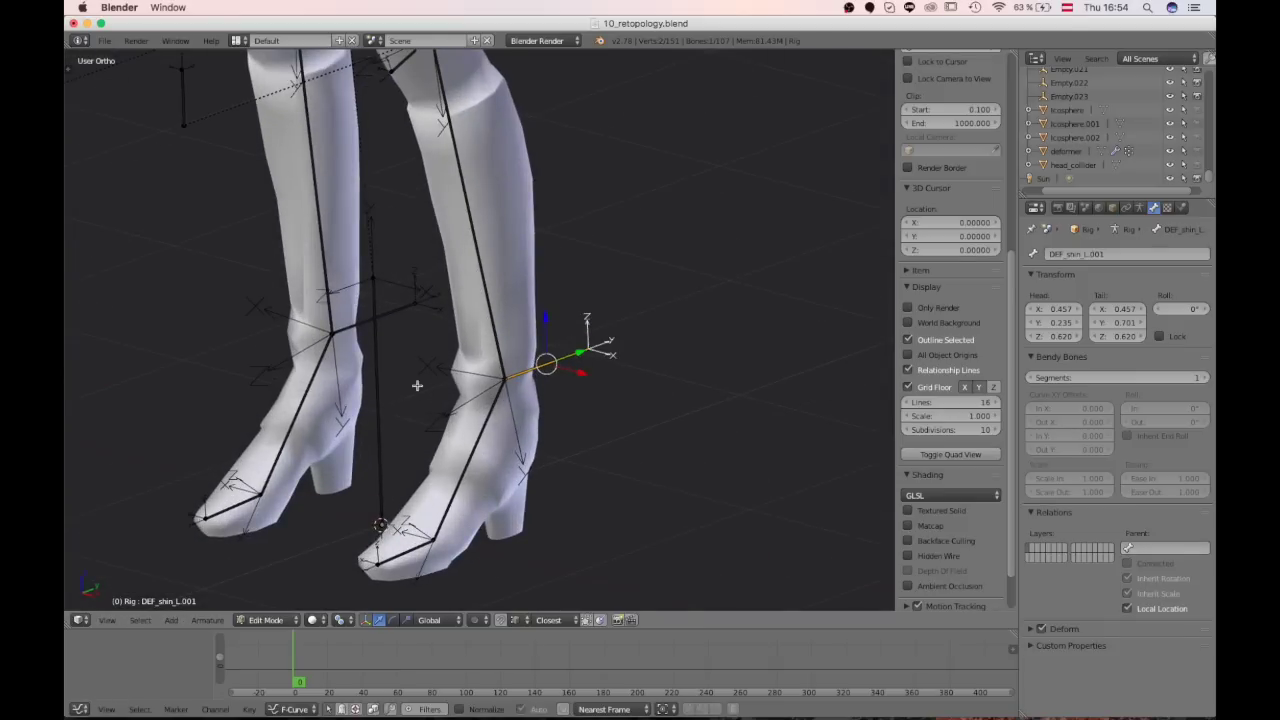
Step: Parent the left bone behind the ankle to the root bone with its offset kept, and return to Pose Mode
scroll(417, 385, "down", 3)
right_click(434, 356)
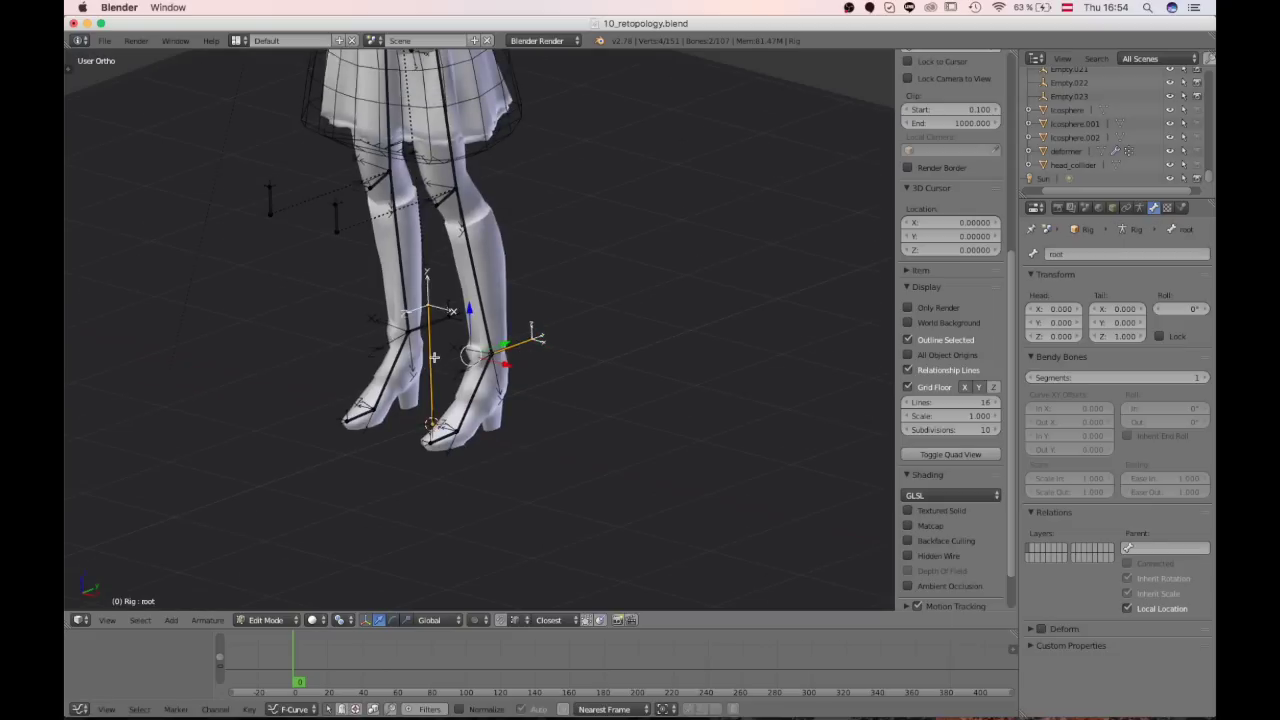
key("ctrl+p")
left_click(430, 366)
scroll(541, 363, "up", 4)
key("g")
right_click(567, 290)
key("Tab")
Step: Test the new parenting by trial-moving the root bone and the left bone behind the ankle
right_click(384, 402)
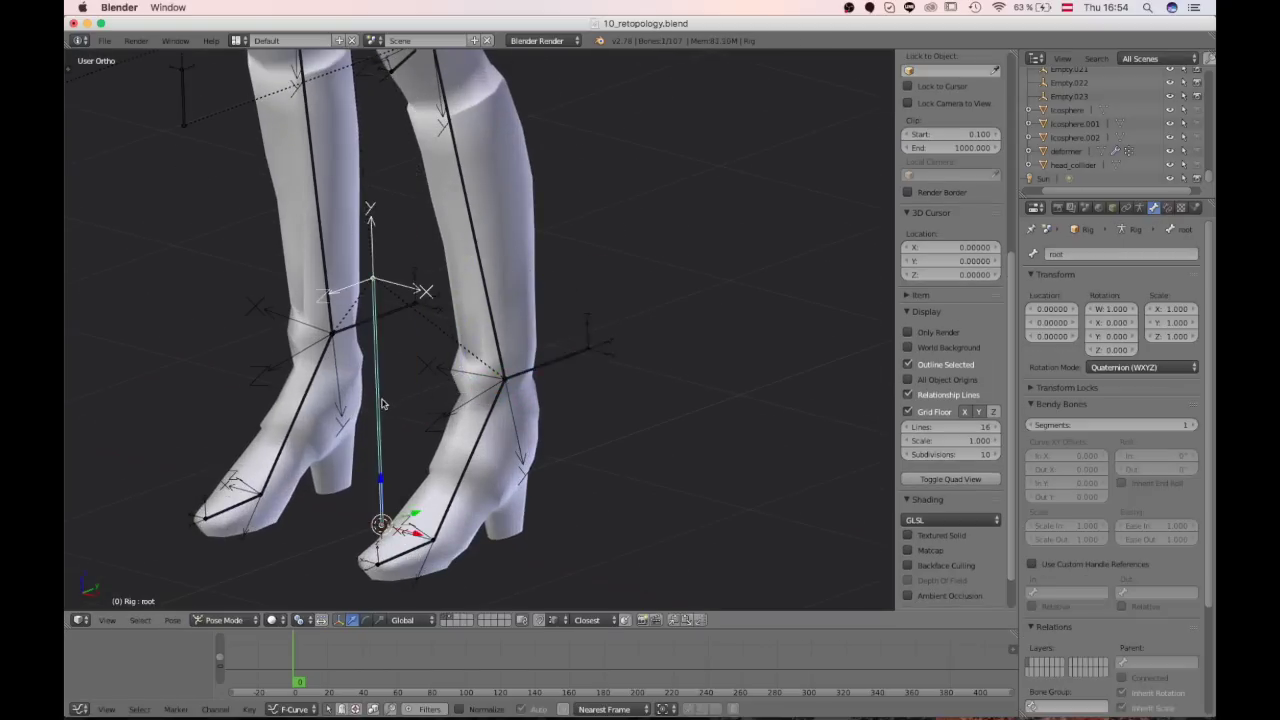
key("g")
right_click(408, 366)
scroll(538, 389, "down", 2)
key("g")
right_click(557, 354)
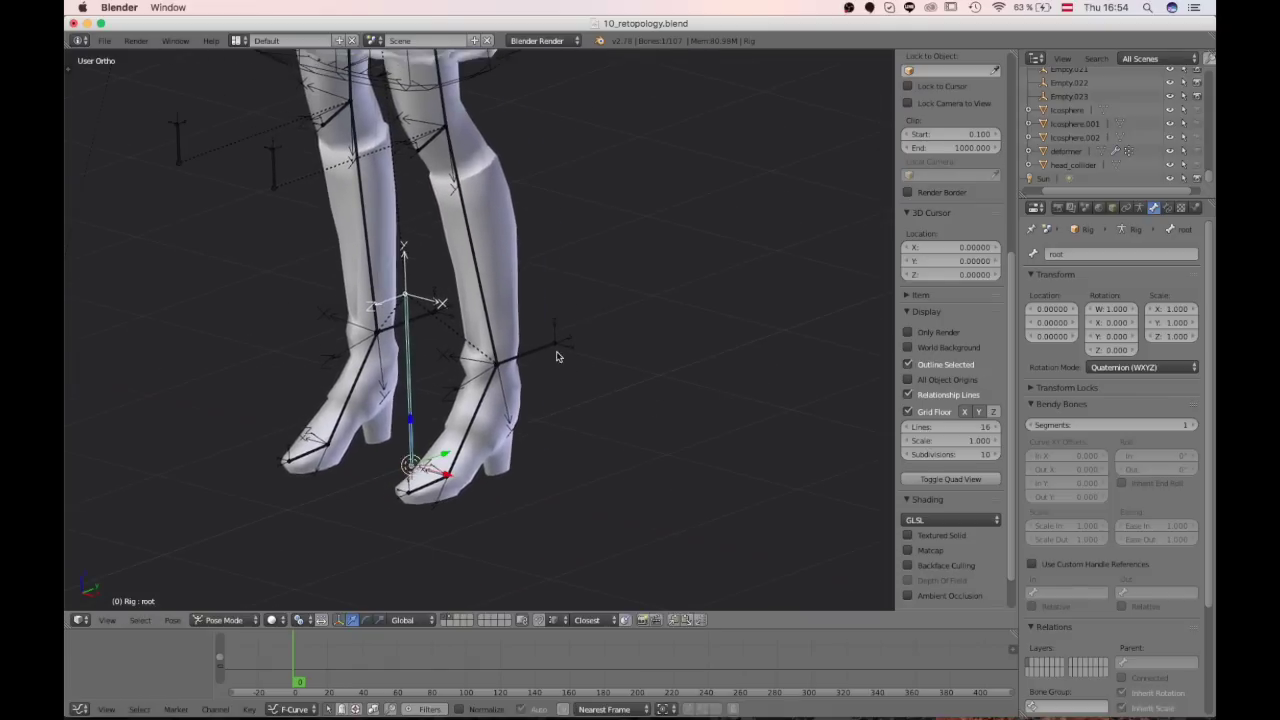
right_click(539, 349)
right_click(539, 351)
right_click(532, 356)
right_click(534, 355)
key("g")
right_click(582, 305)
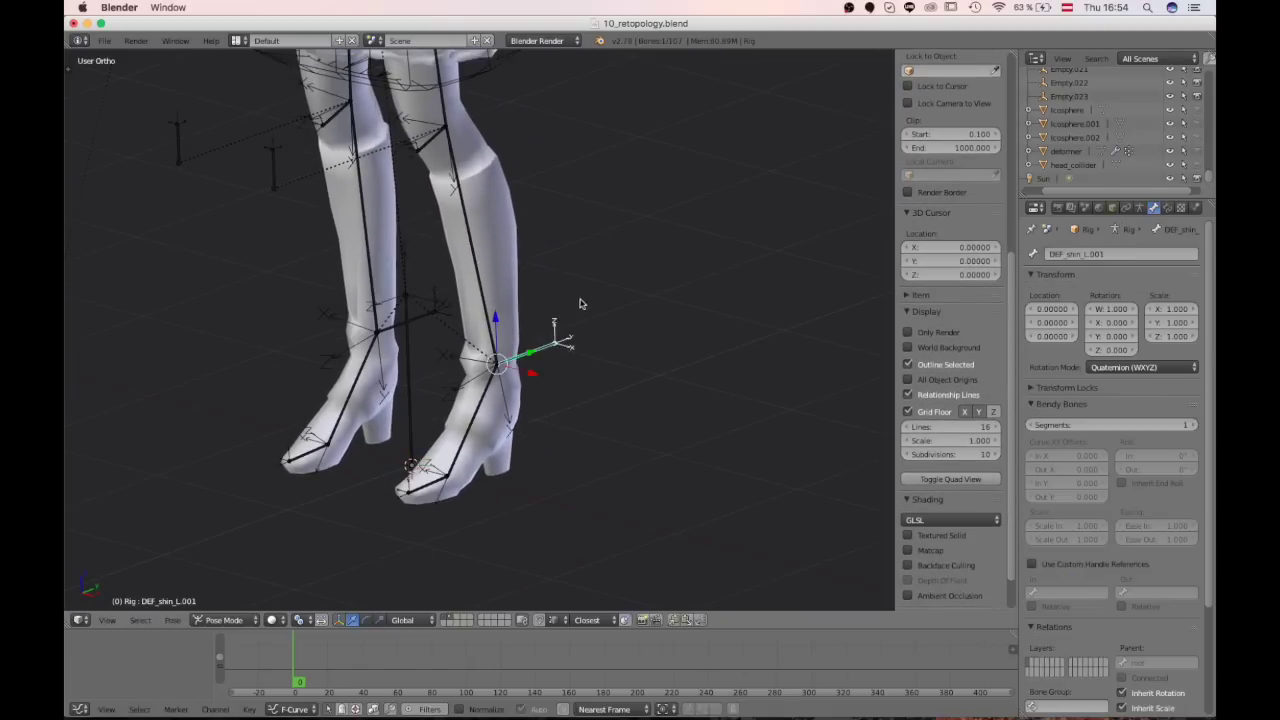
scroll(530, 230, "down", 5)
right_click(440, 133)
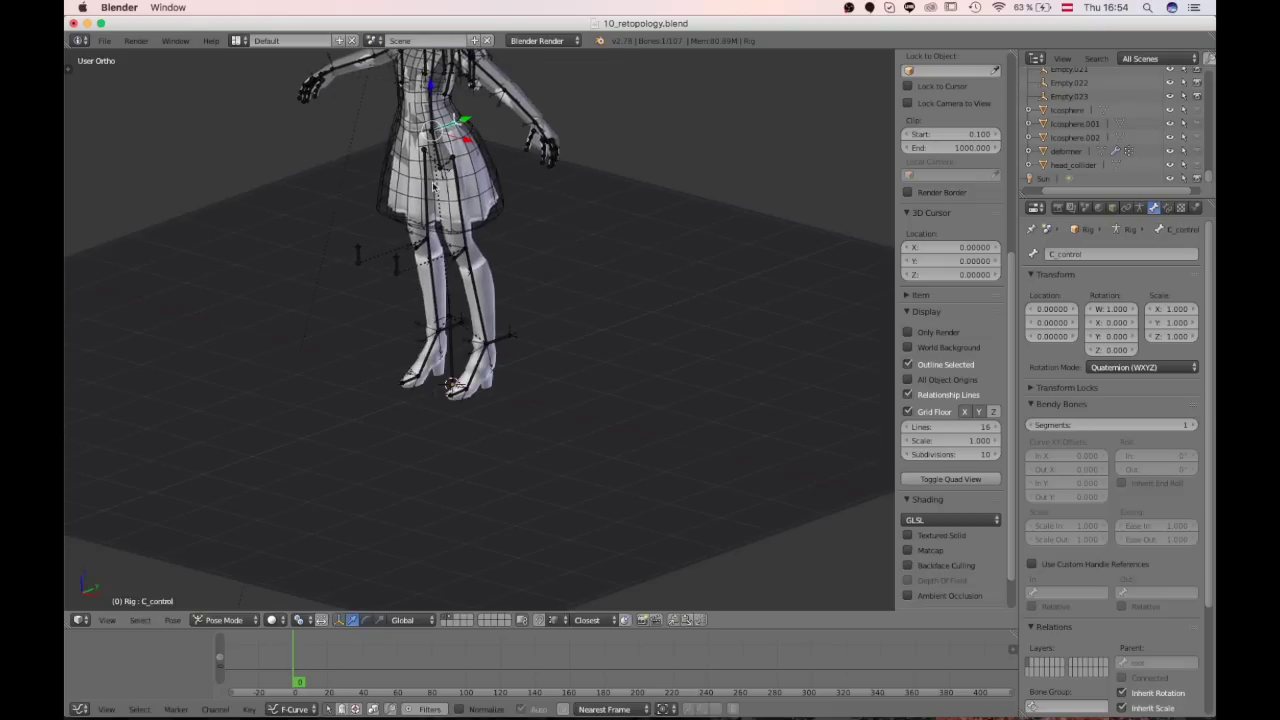
scroll(496, 382, "up", 5)
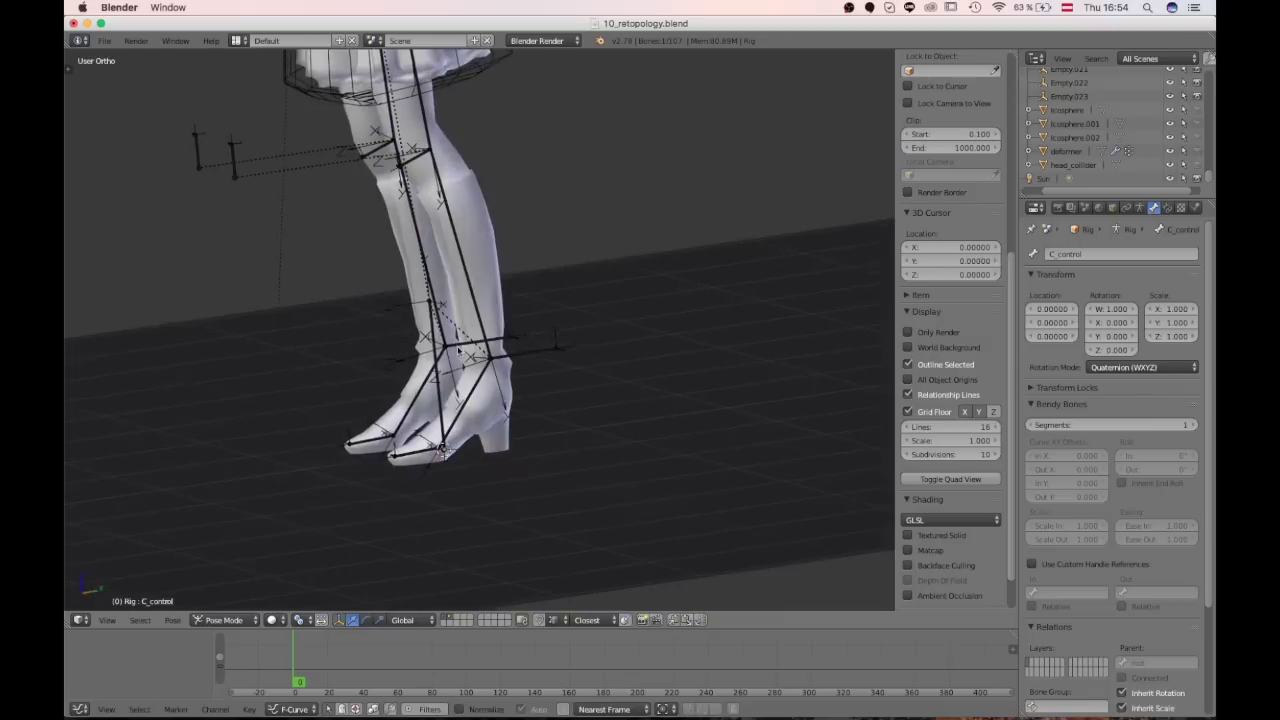
Step: Rename the left and right bones behind the ankles DEF_footIK_L and DEF_footIK_R
right_click(553, 377)
left_click(1122, 252)
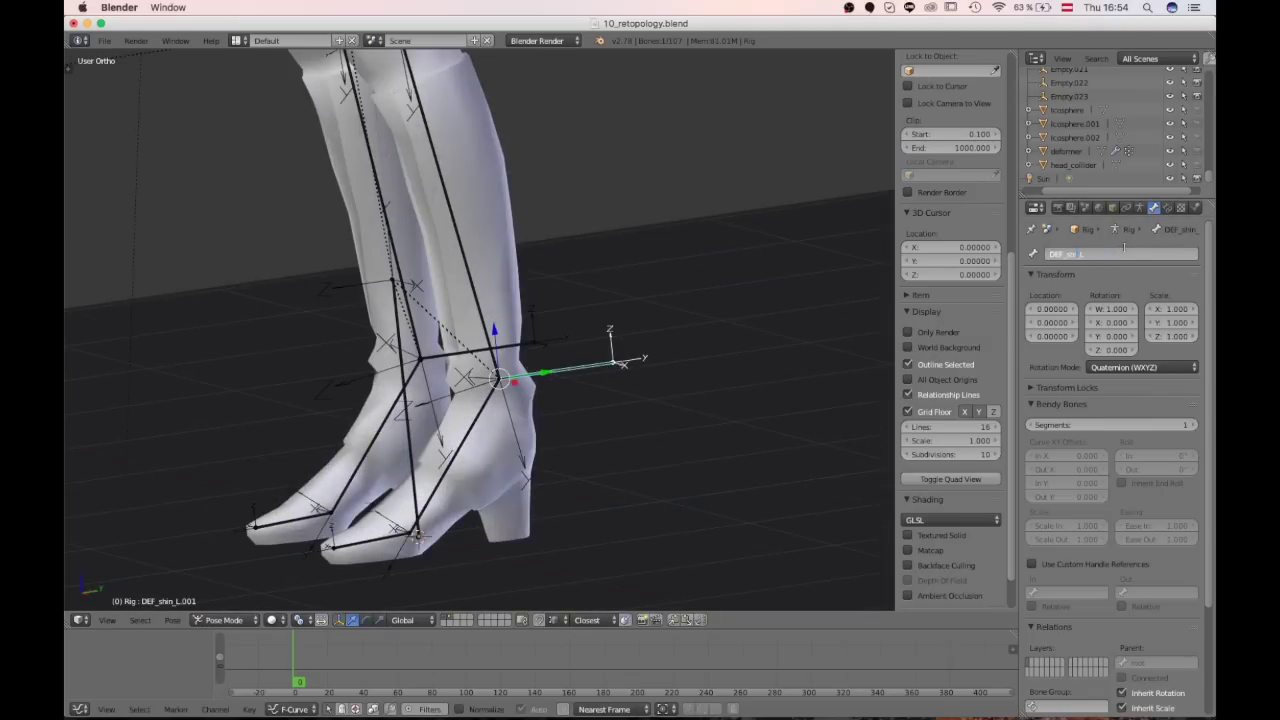
key("Return")
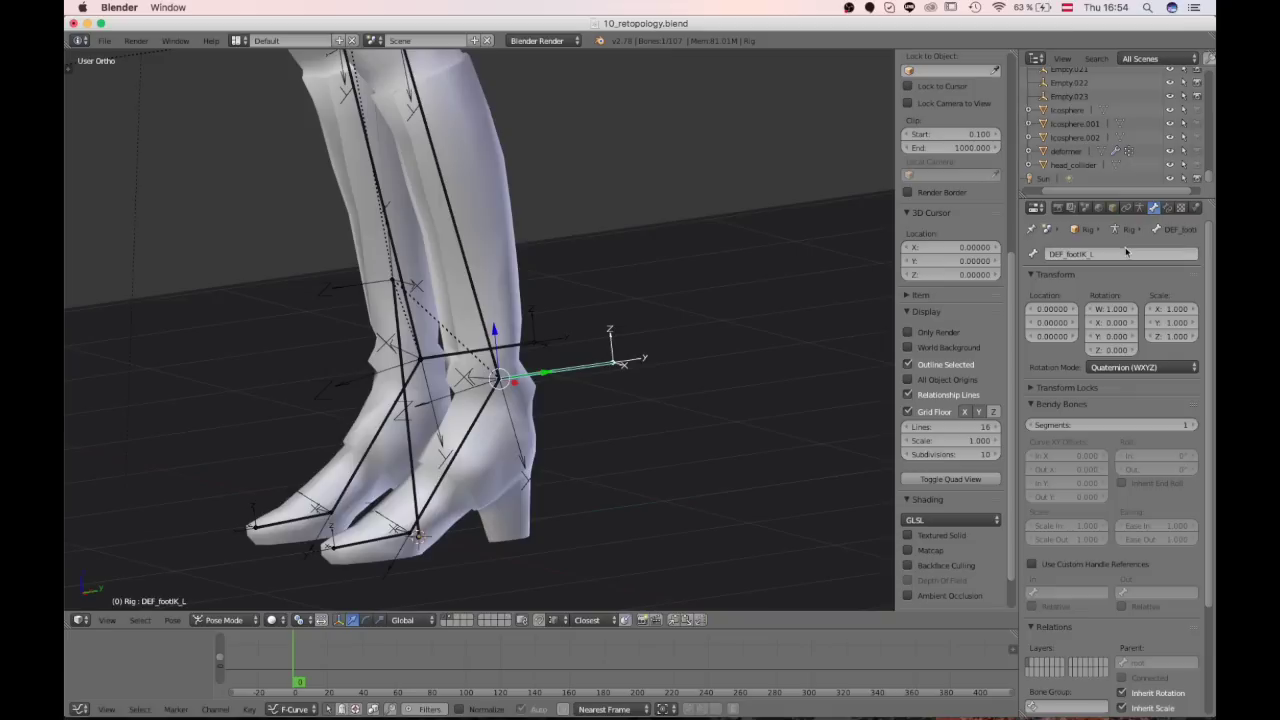
right_click(523, 347)
left_click(1089, 254)
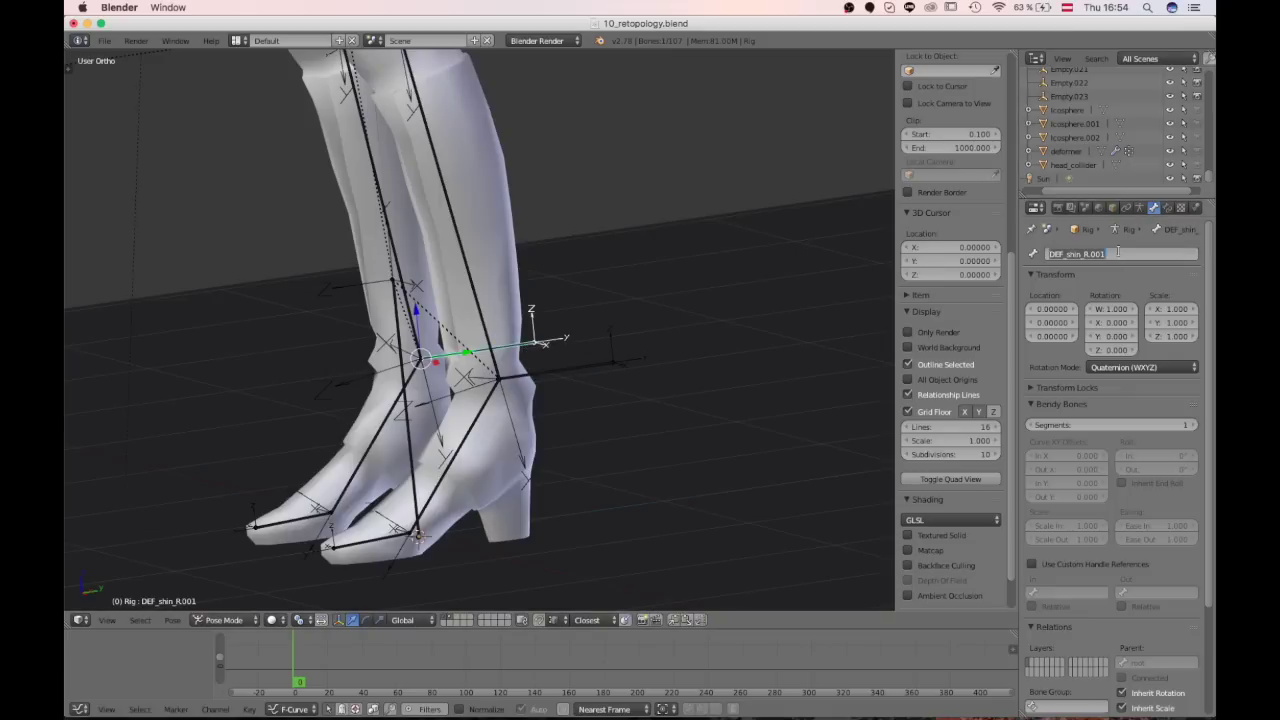
type("DEF_footIK_L")
key("Return")
Step: Test how the left foot turns by trial-rotating the DEF_foot_L bone
middle_click_drag(445, 338, 470, 401)
scroll(470, 401, "up", 2)
right_click(476, 426)
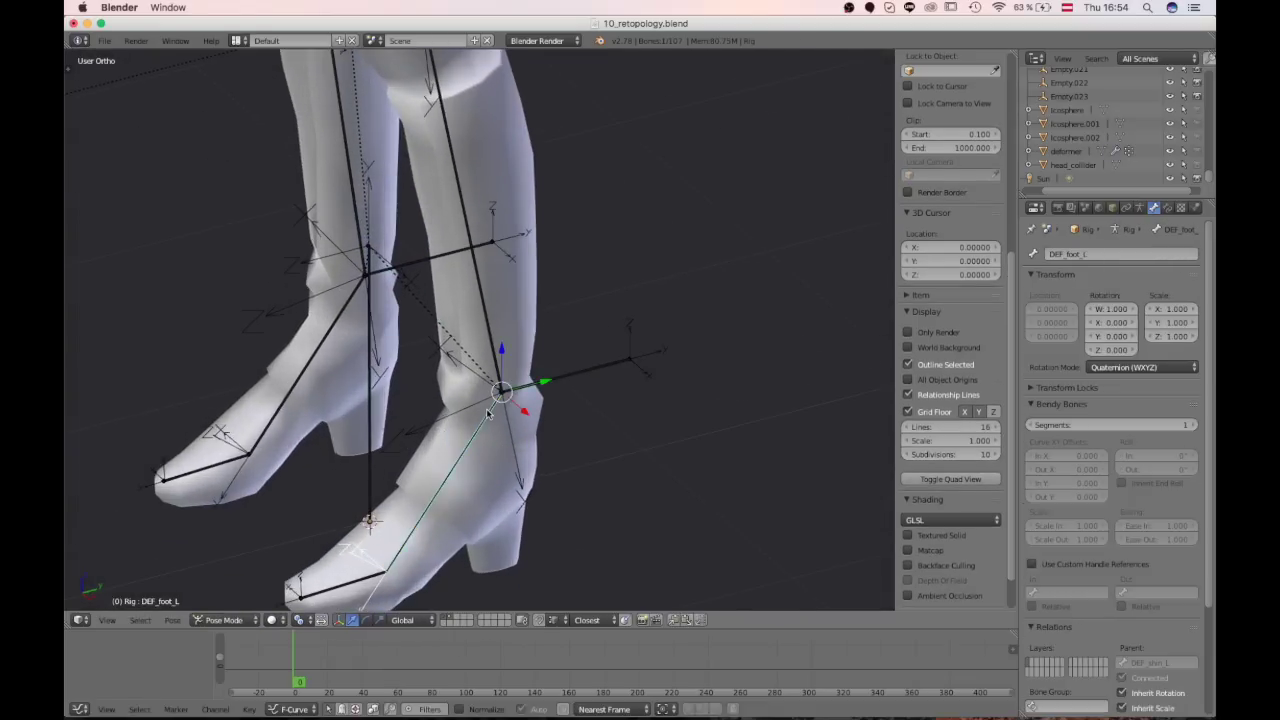
key("r")
right_click(465, 420)
key("r")
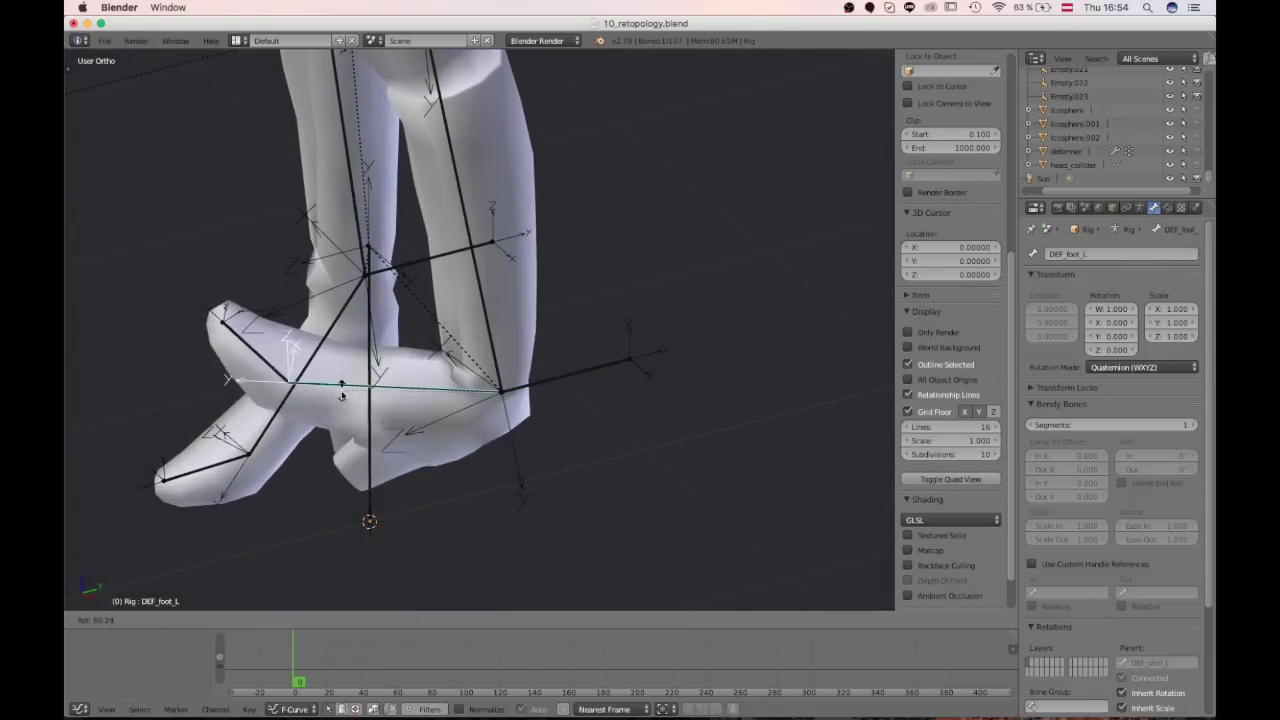
right_click(352, 399)
Step: Compare the pivots of DEF_footIK_L and the left foot bone from the side, with a trial rotation of the IK bone
middle_click_drag(474, 412, 539, 384)
key("KP_3")
right_click(539, 384)
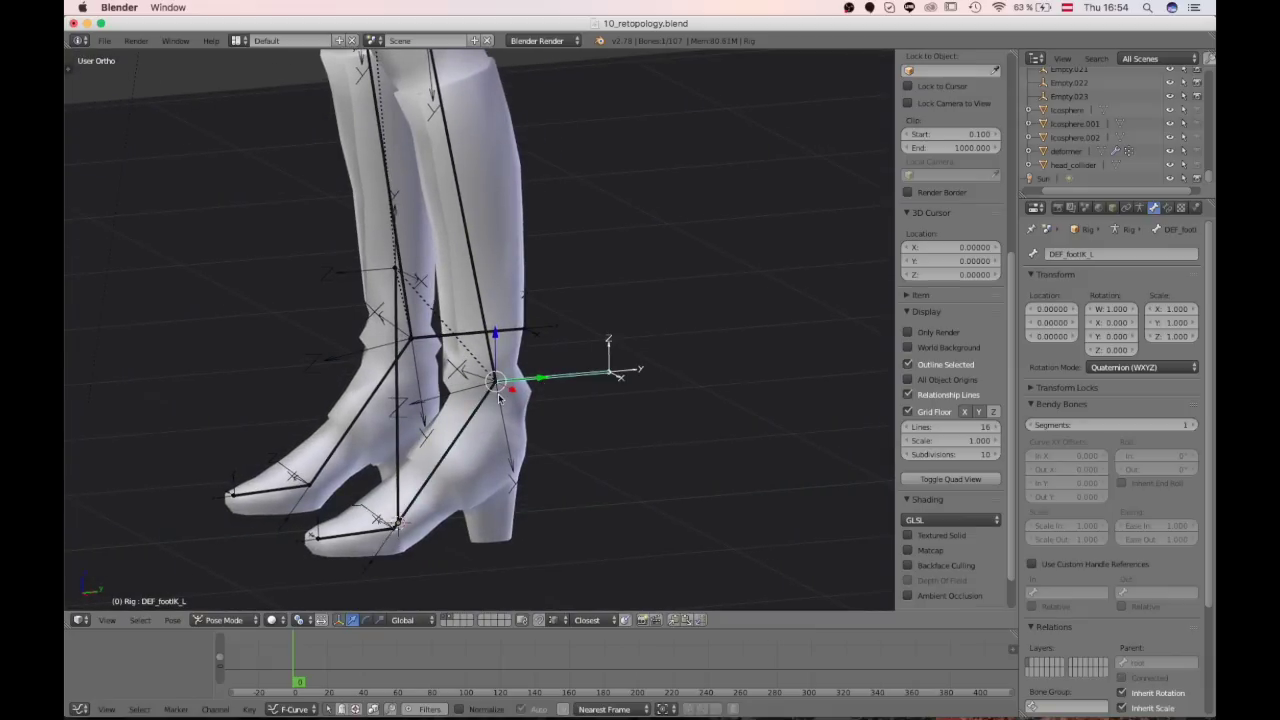
key("KP_3")
key("r")
right_click(570, 358)
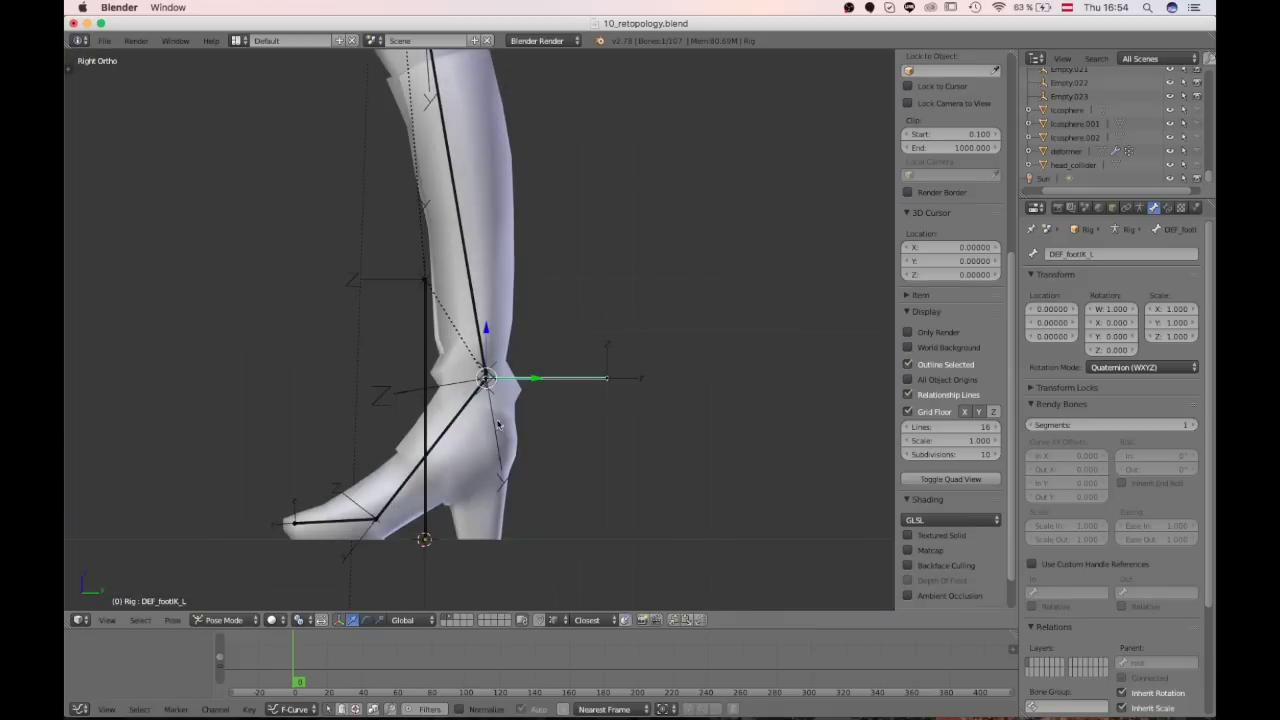
middle_click_drag(498, 425, 466, 443)
right_click(453, 430)
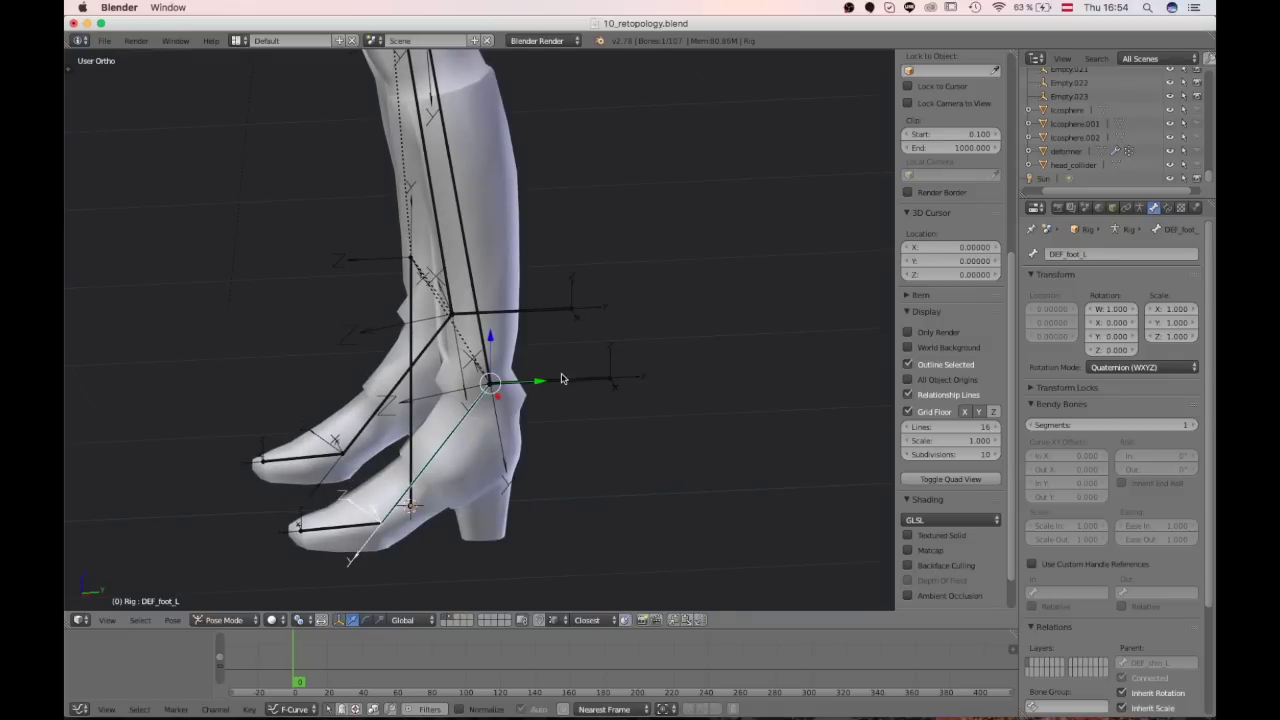
right_click(561, 379)
key("KP_3")
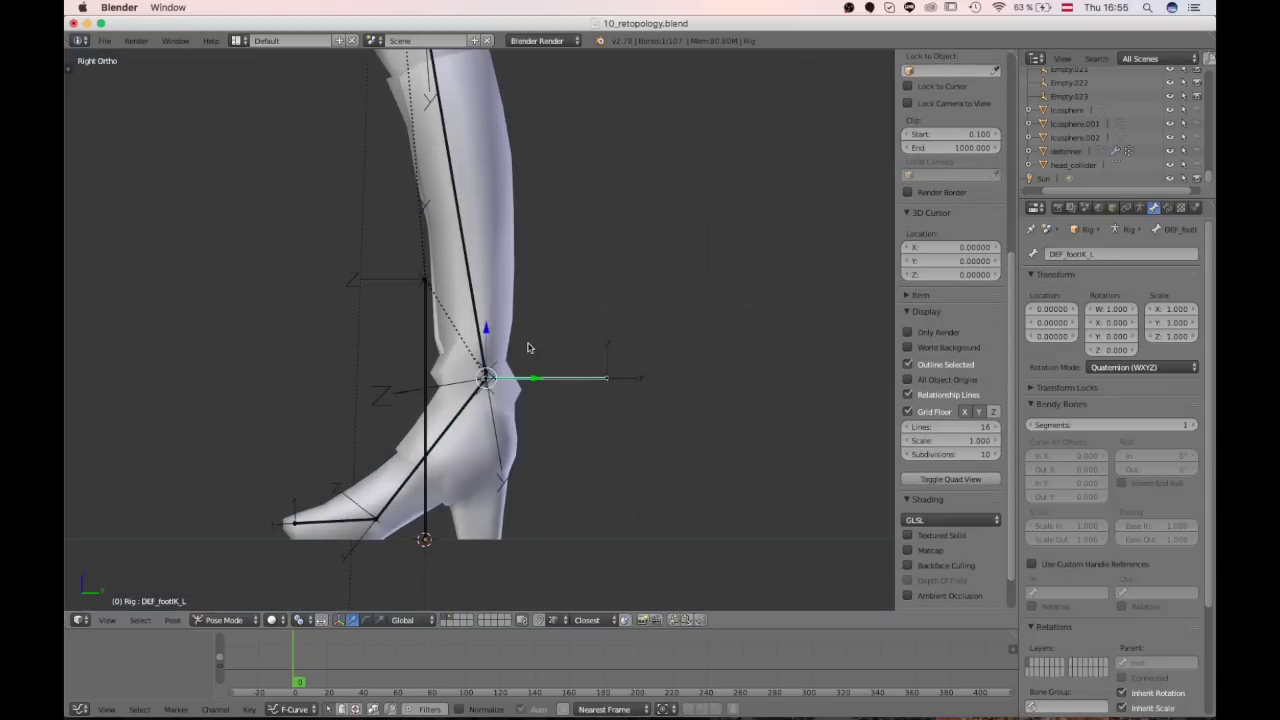
middle_click_drag(532, 381, 551, 426)
key("KP_3")
right_click(455, 420)
middle_click_drag(469, 413, 500, 439)
Step: Add a Child Of constraint to the left foot bone DEF_foot_L and set its target to Rig
right_click(465, 442)
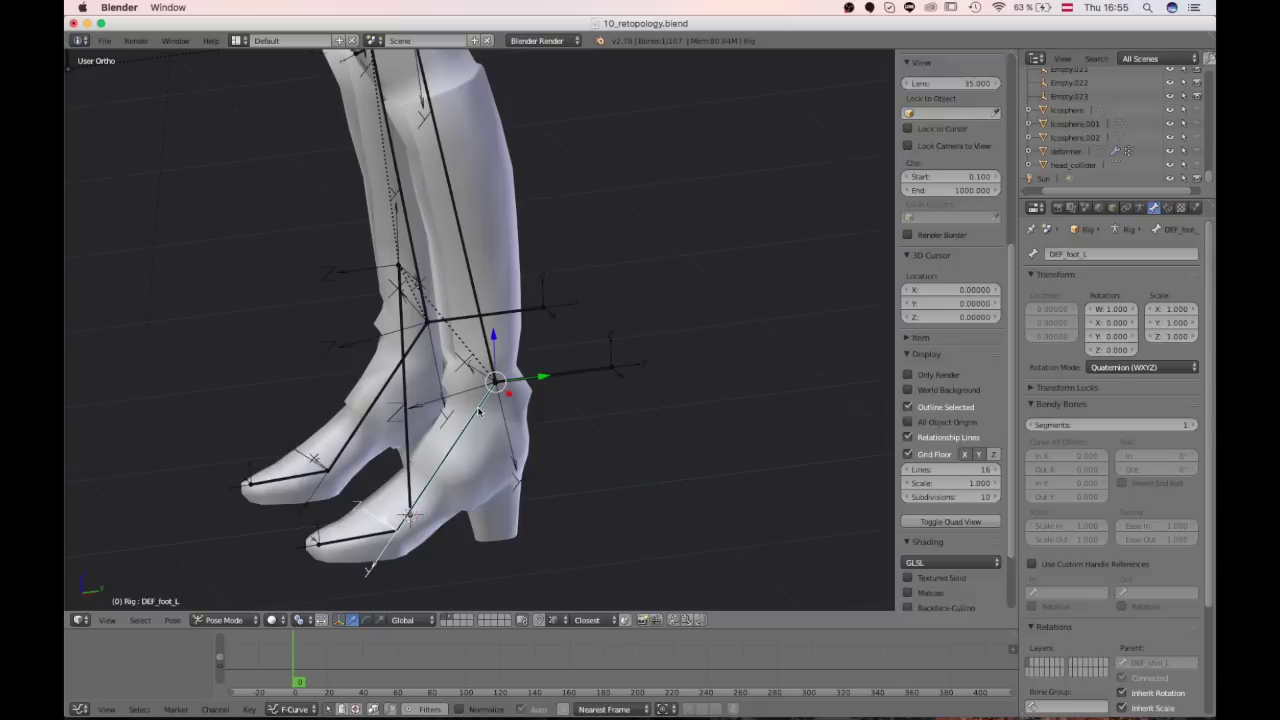
left_click(1172, 208)
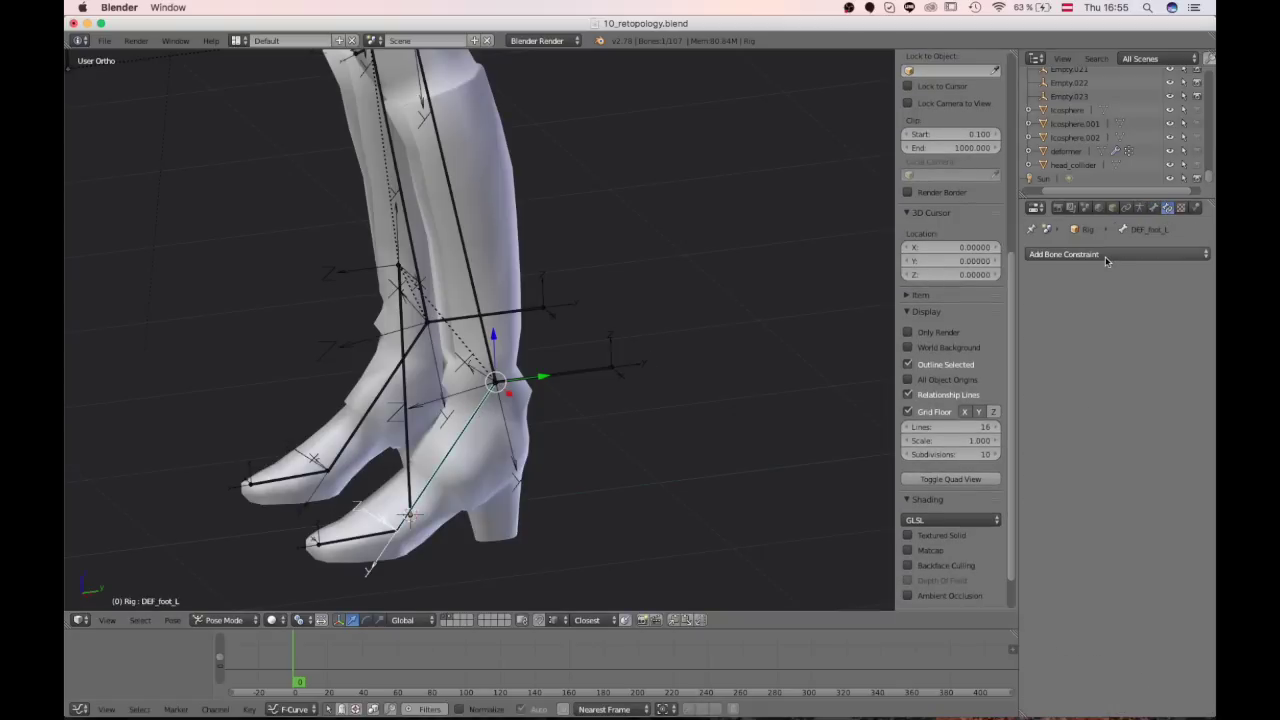
left_click(1104, 256)
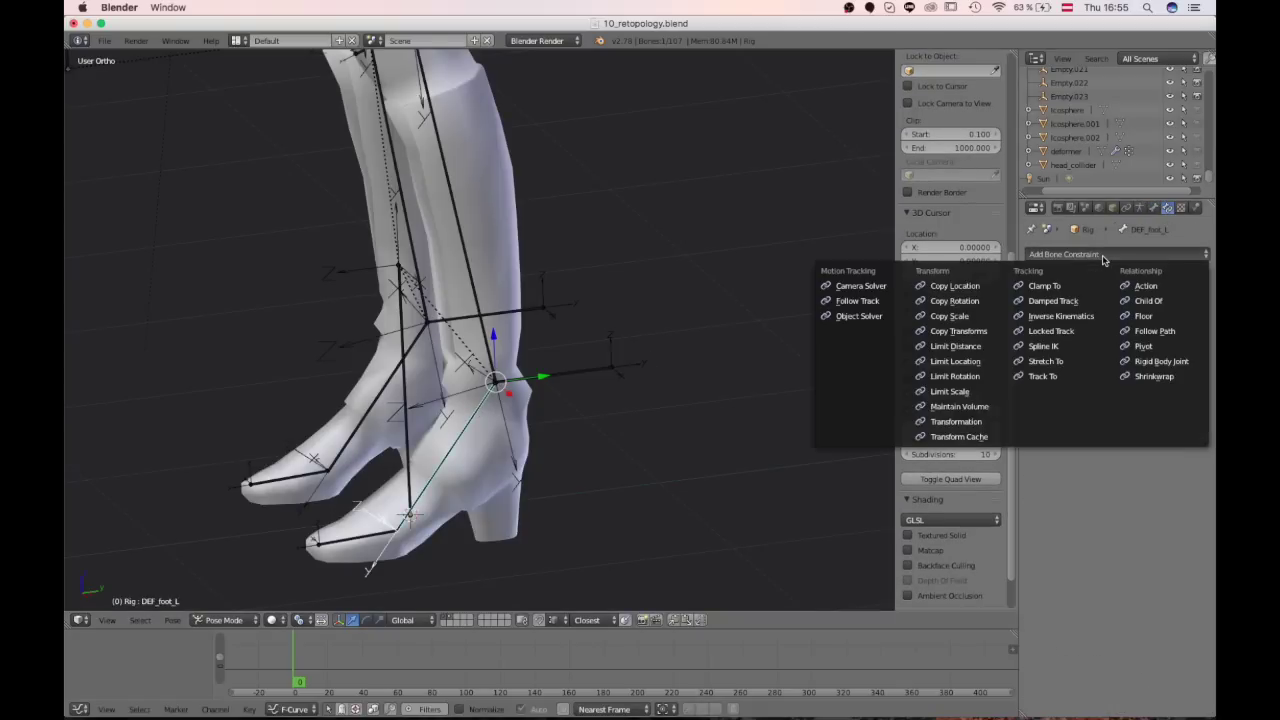
left_click(1134, 305)
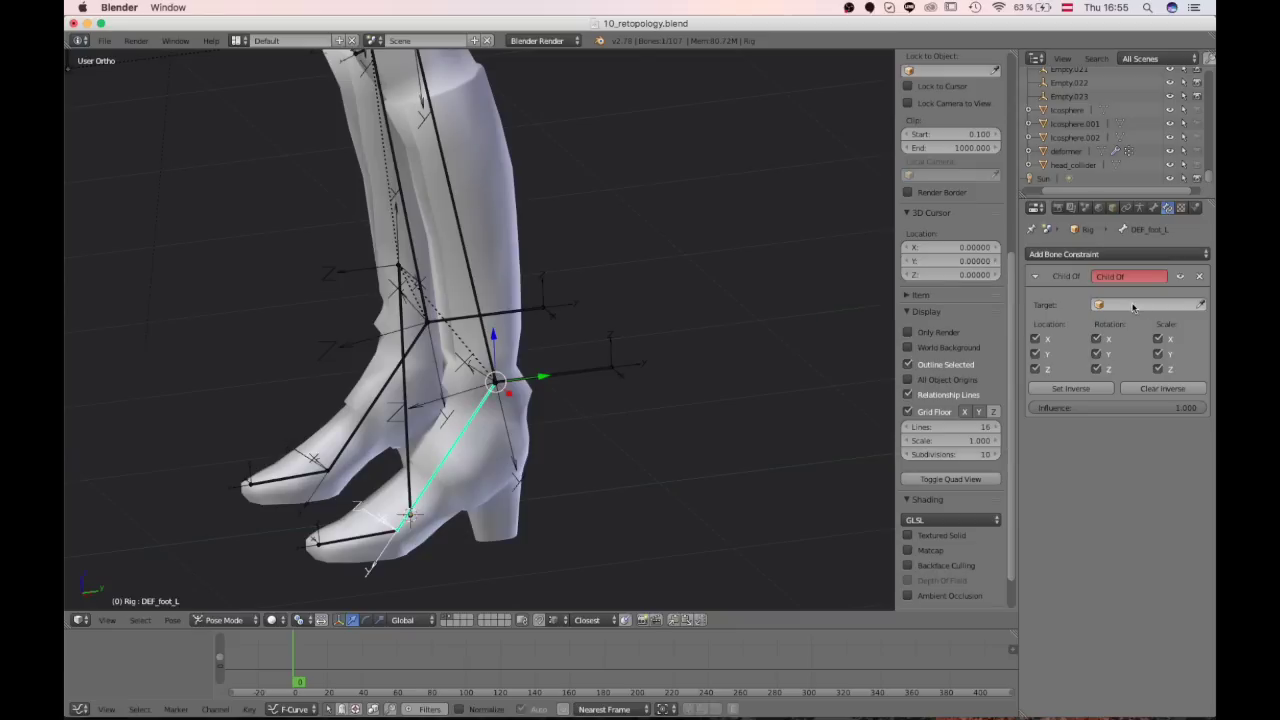
left_click(1204, 305)
left_click(588, 368)
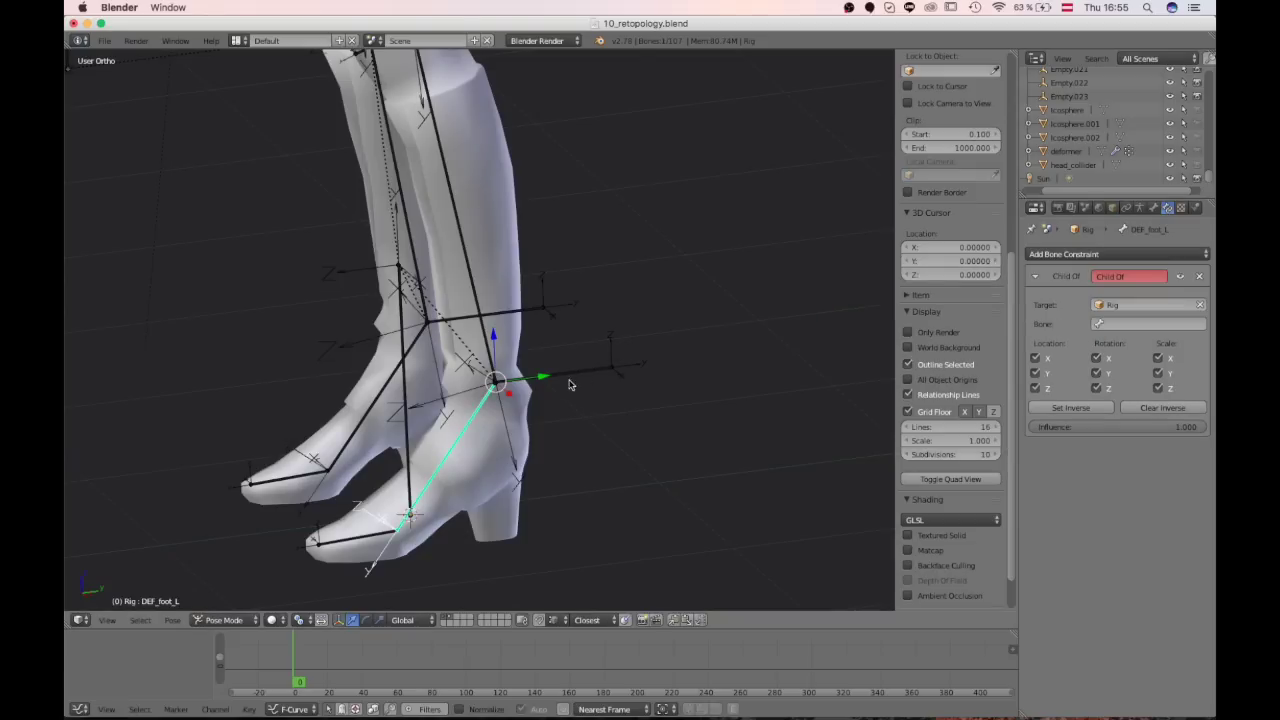
Step: Trial-rotate the left foot IK bone, then examine DEF_foot_L and the empty bone setting of its Child Of constraint
key("KP_3")
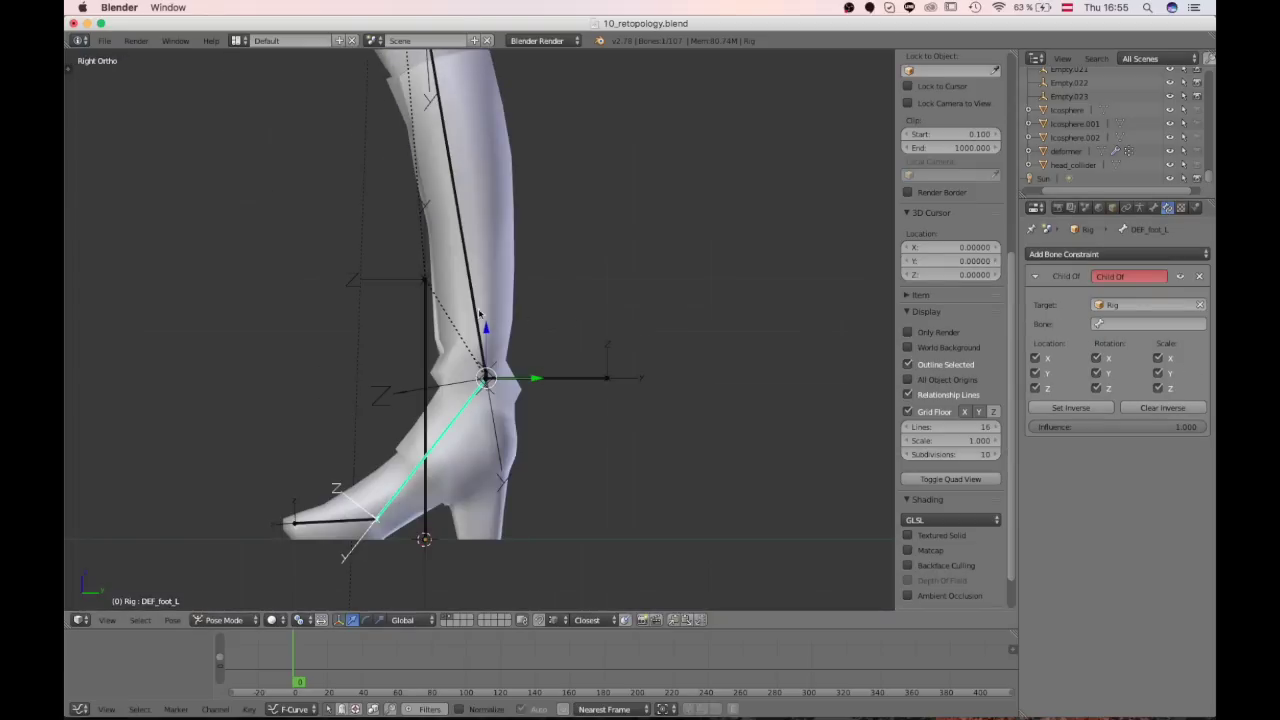
middle_click_drag(479, 314, 492, 348)
right_click(584, 391)
key("r")
right_click(594, 374)
right_click(454, 439)
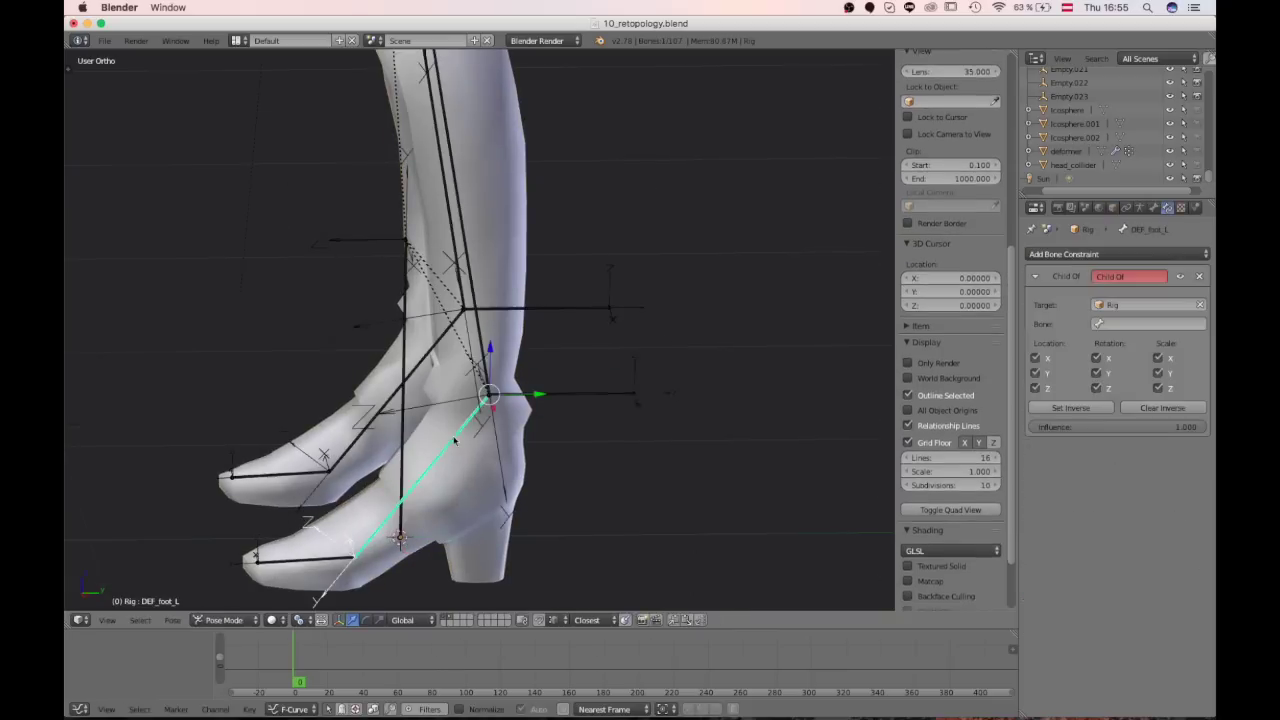
scroll(950, 420, "down", 1)
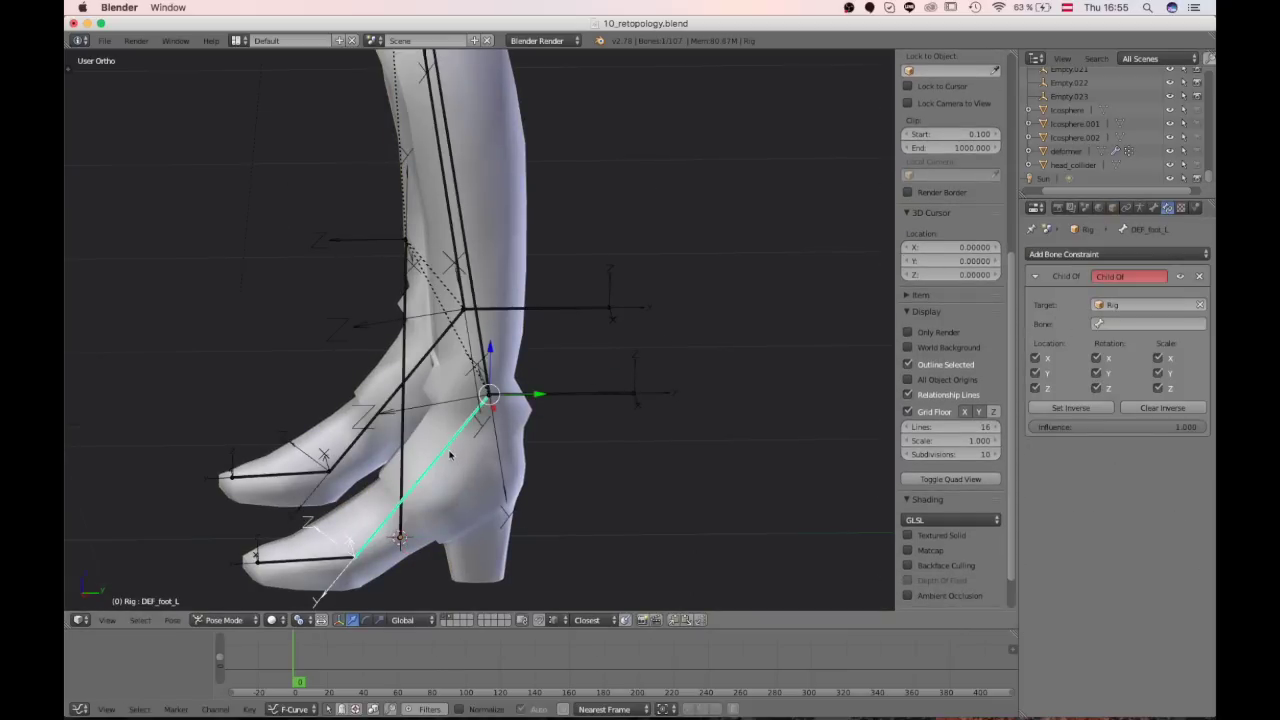
middle_click_drag(444, 447, 490, 375)
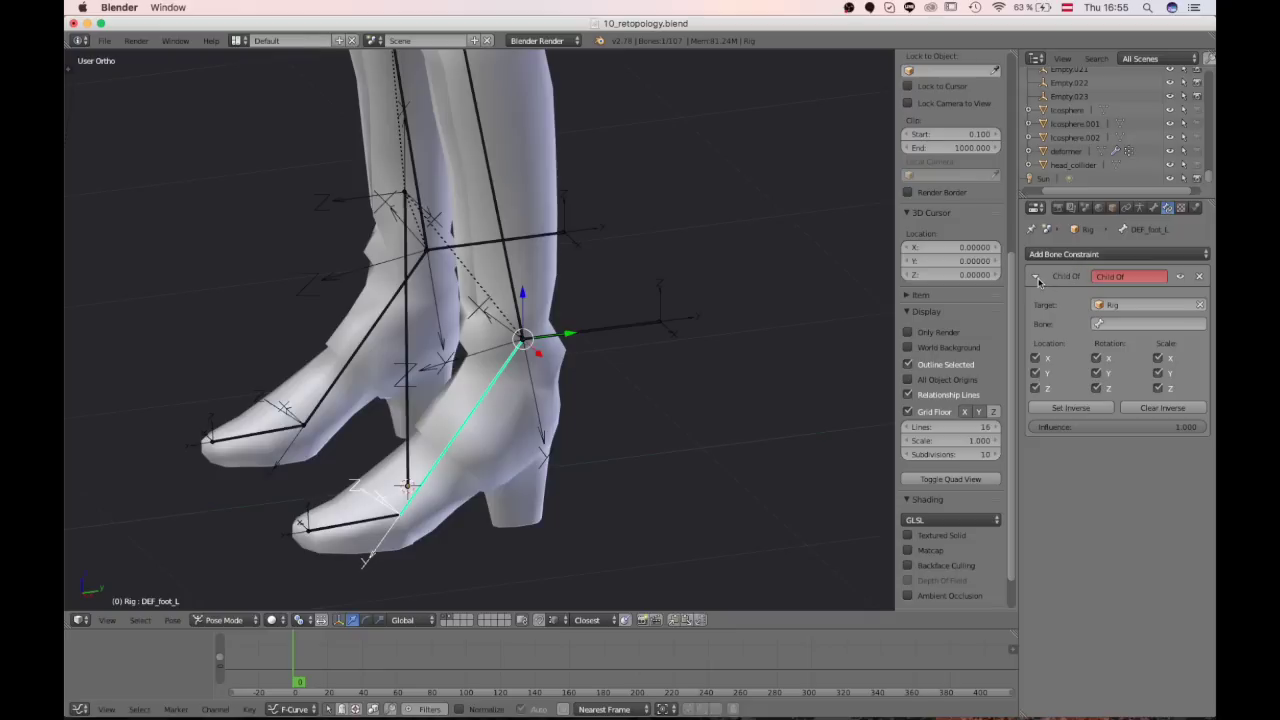
left_click(1145, 325)
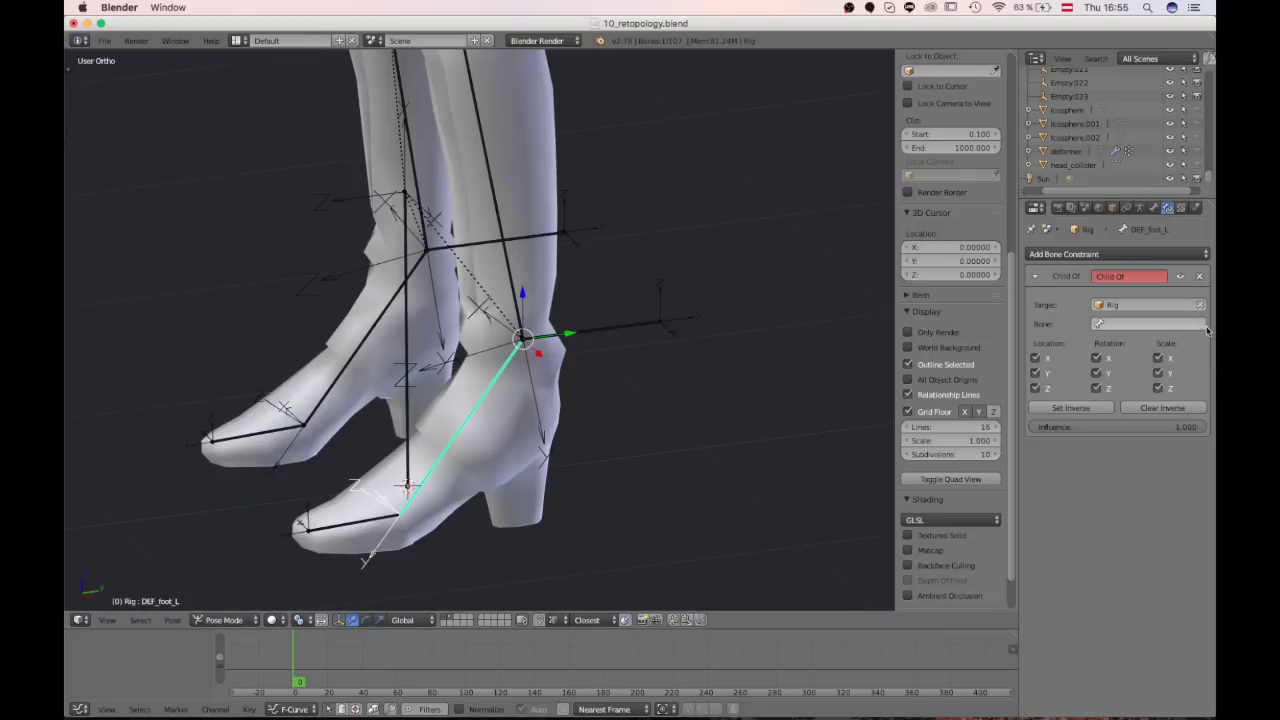
Step: Change the prefix of the left foot IK bone's name so it reads C_footIK_L
right_click(602, 335)
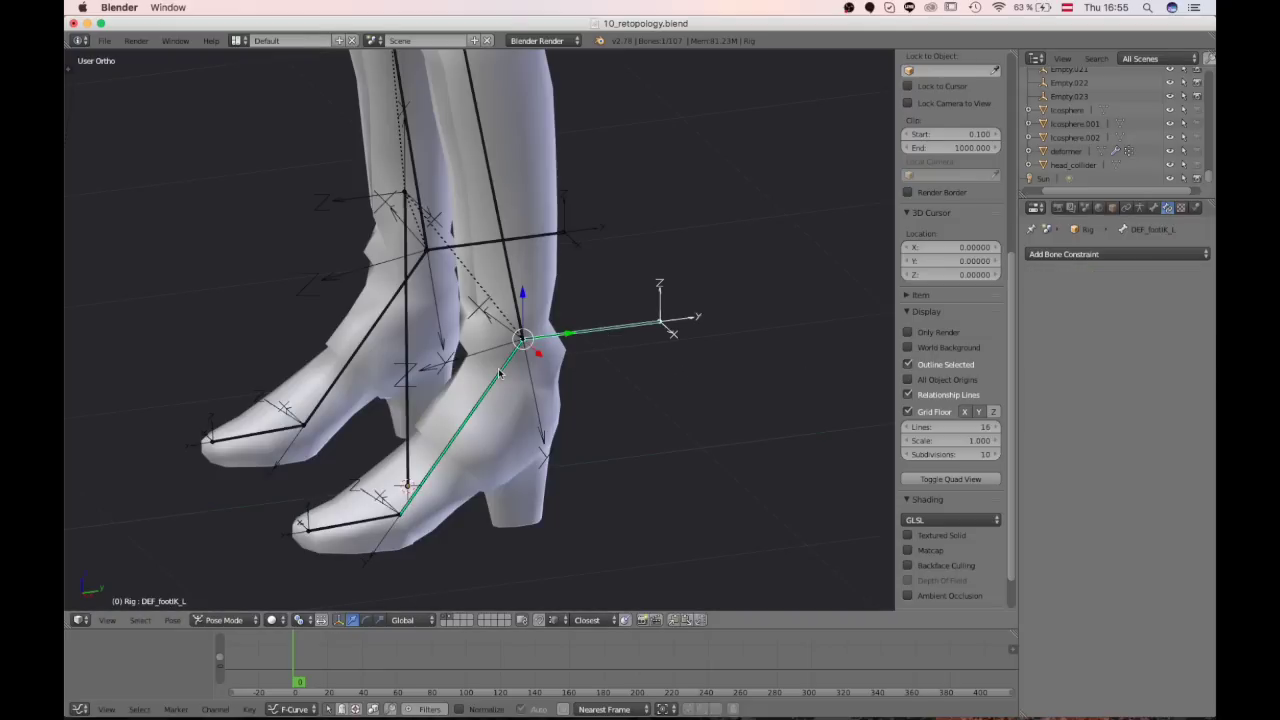
left_click(1153, 207)
left_click(1068, 256)
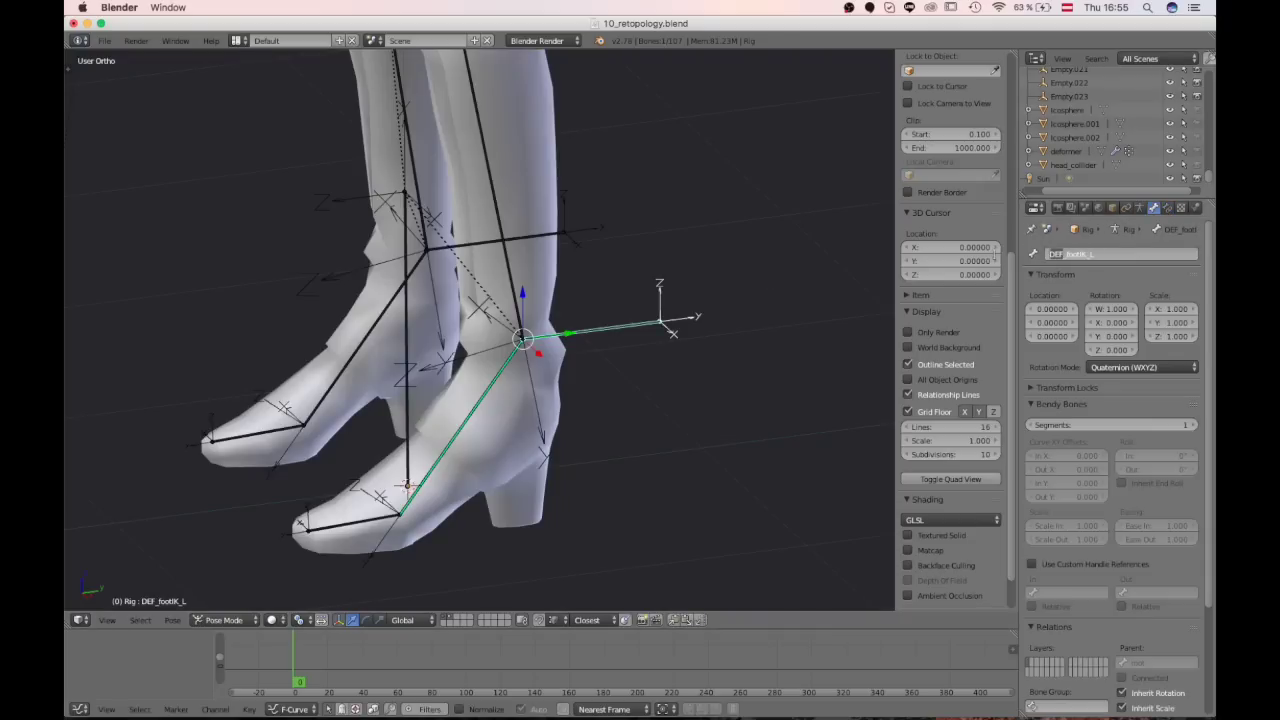
type("C")
key("Return")
Step: Change the prefix of the right foot IK bone's name so it reads C_footIK_R
right_click(510, 237)
left_click(1090, 256)
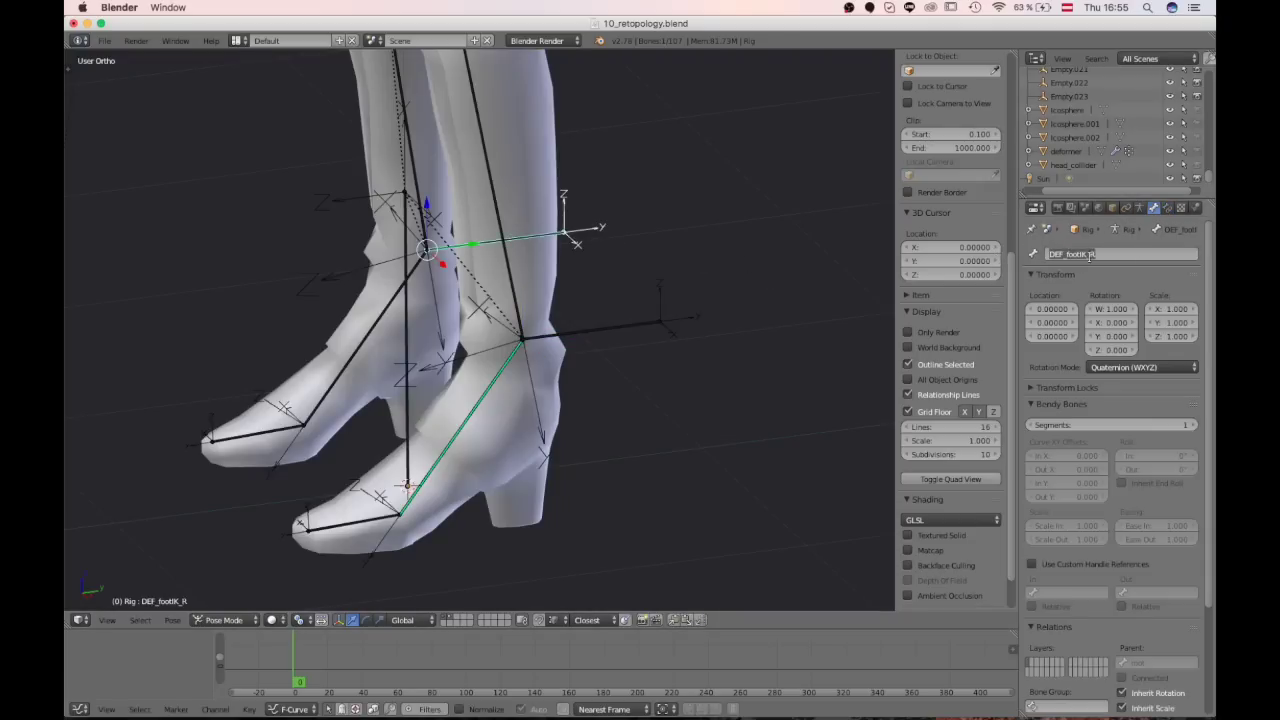
left_click_drag(1066, 255, 1047, 255)
type("C")
key("Return")
Step: Select the left knee target bone of the rig in Pose Mode and rename it C_knee_target_L
scroll(676, 216, "down", 1)
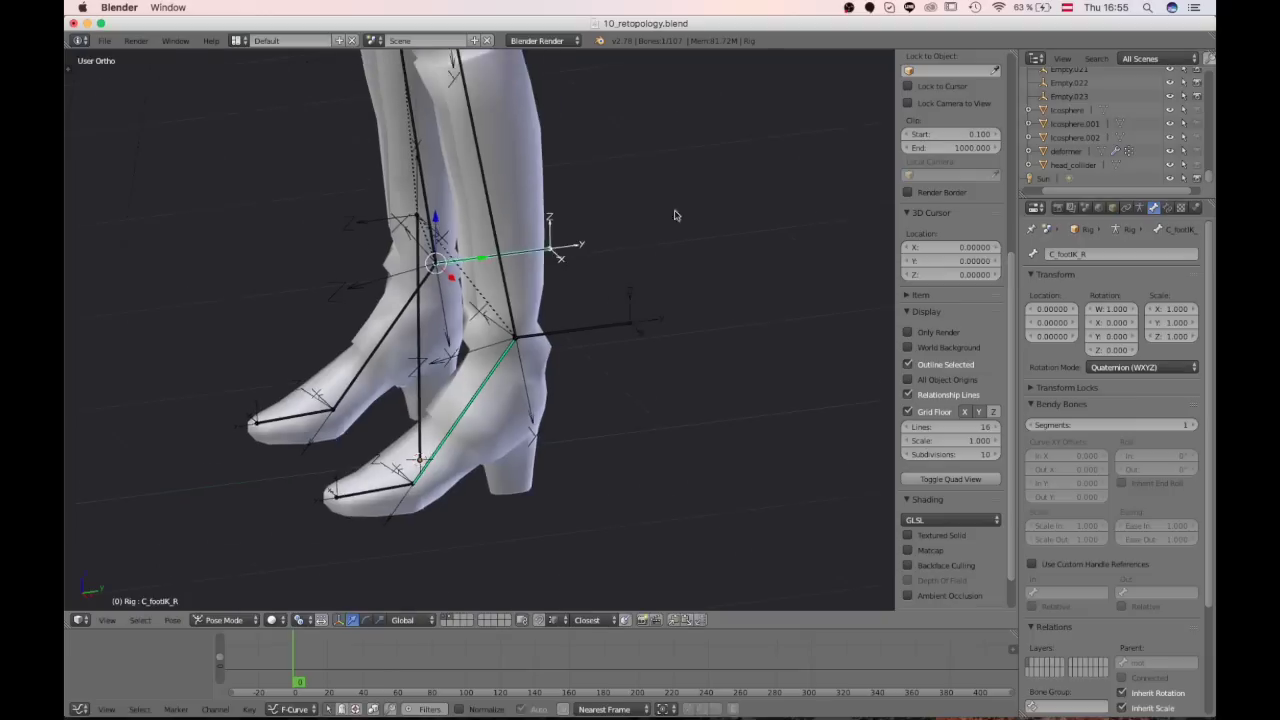
scroll(676, 216, "down", 2)
middle_click_drag(378, 132, 480, 286, "shift")
right_click(317, 256)
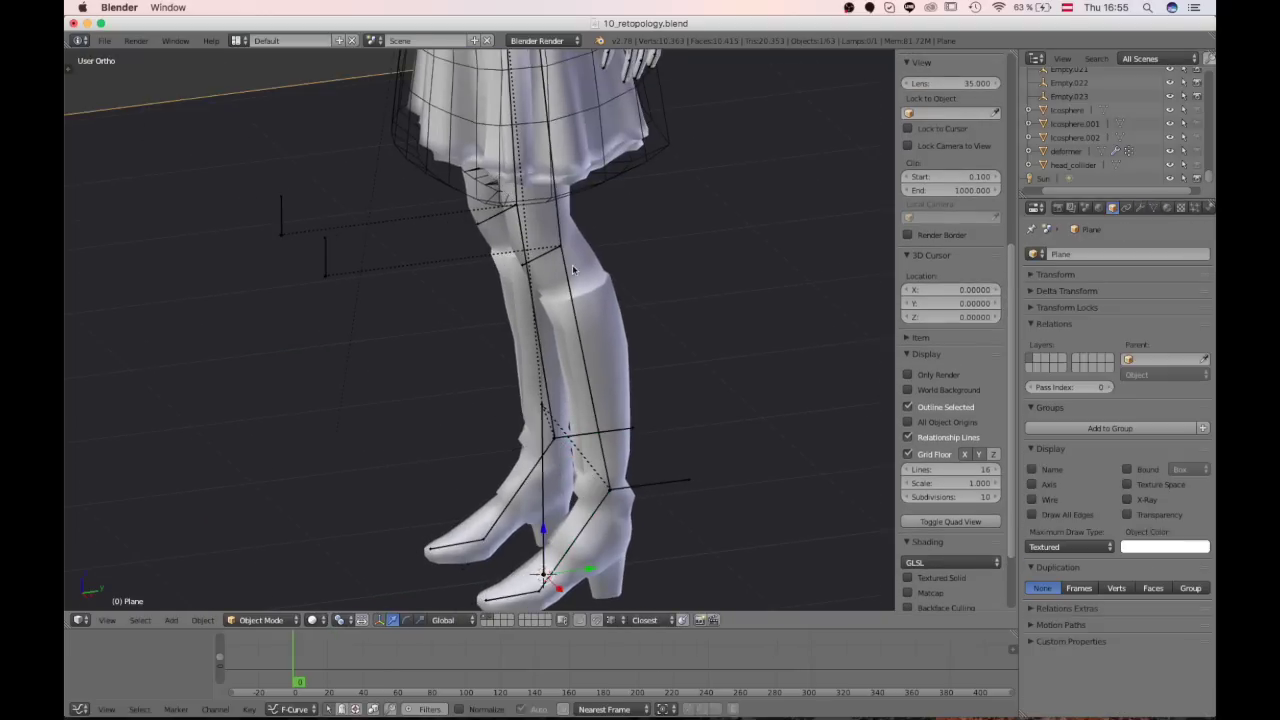
right_click(324, 258)
key("ctrl+Tab")
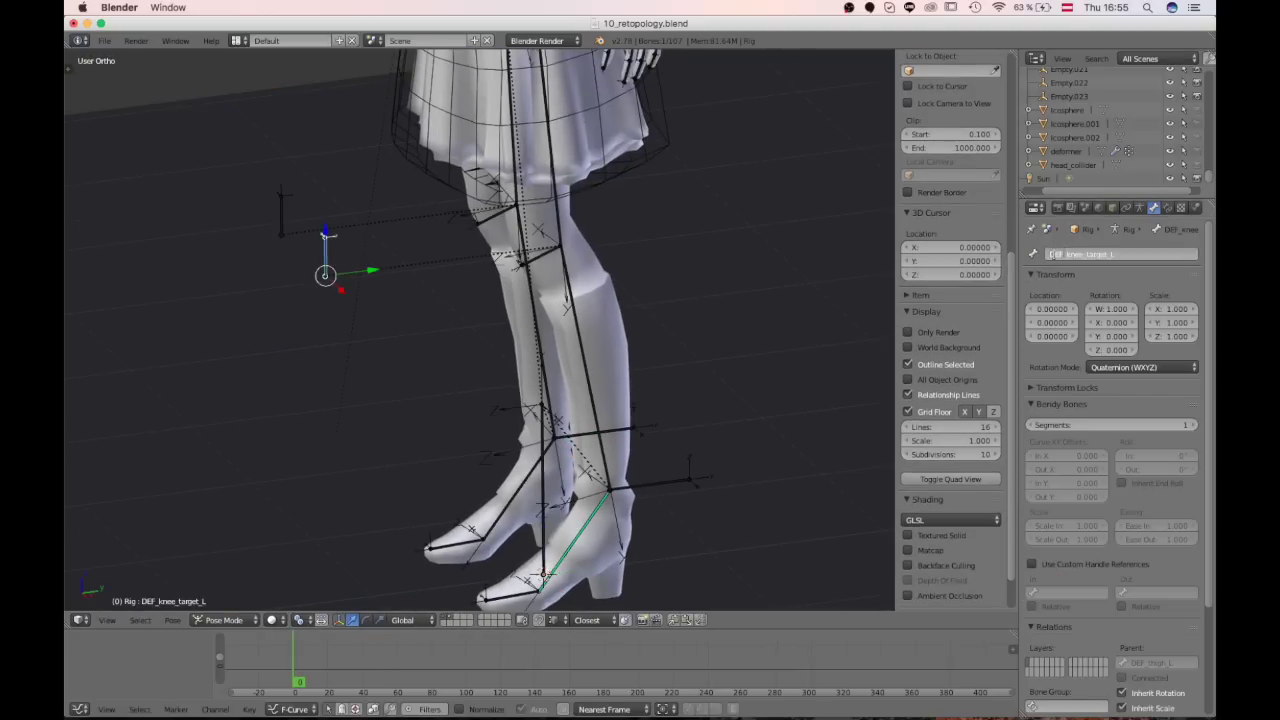
type("C")
key("Return")
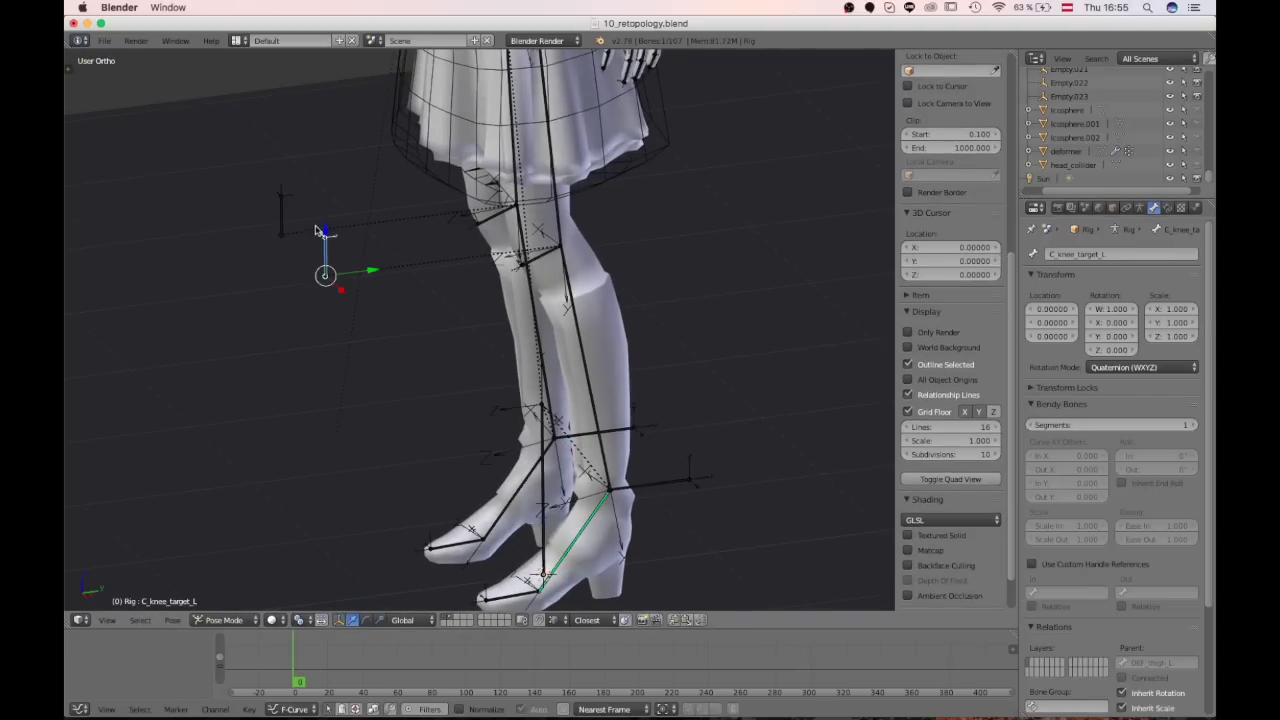
Step: Rename the right knee target bone C_knee_target_R
right_click(280, 218)
left_click(1100, 254)
left_click_drag(1063, 254, 1007, 253)
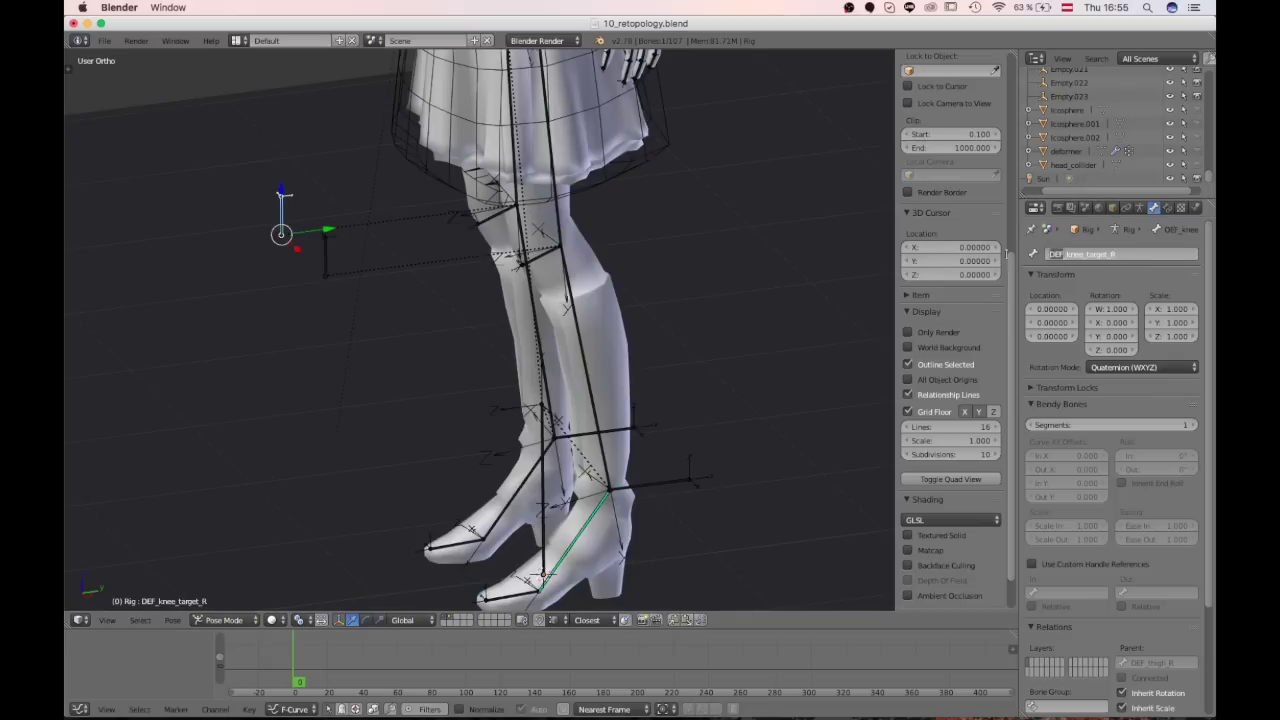
type("C")
key("Return")
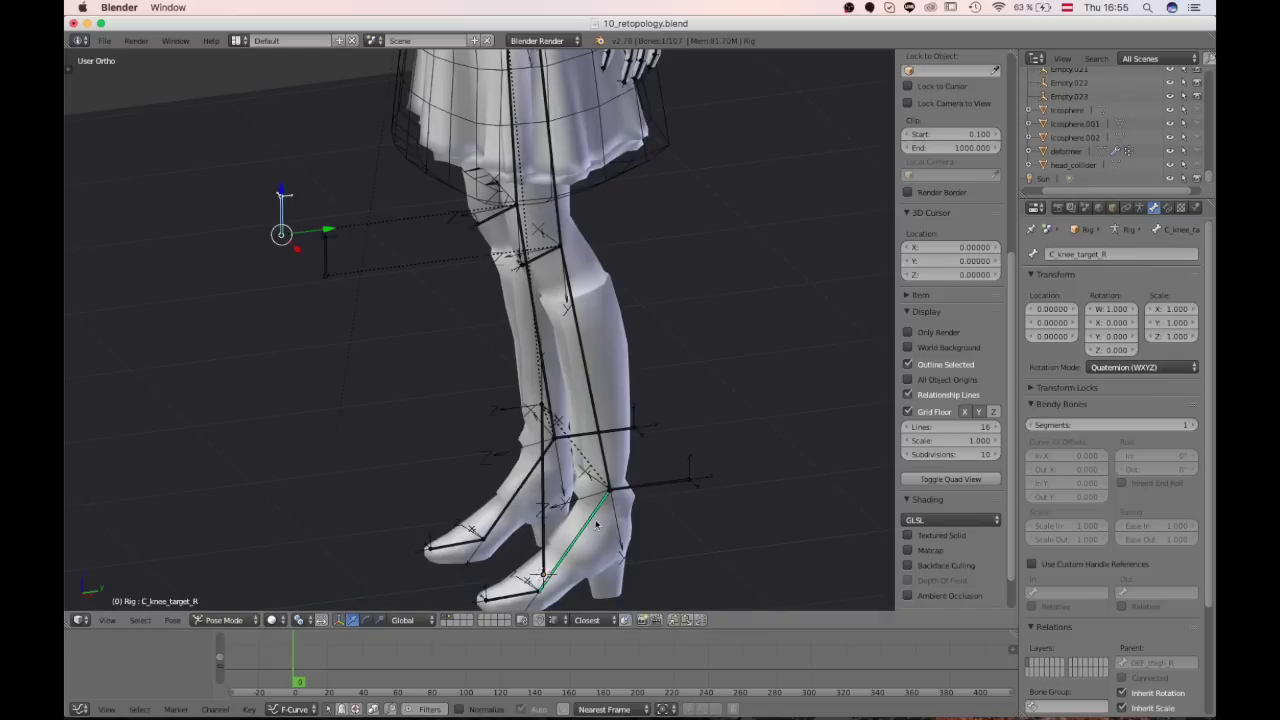
Step: Set the bone of the DEF_foot_L Child Of constraint to C_footIK_L
right_click(597, 525)
left_click(1167, 207)
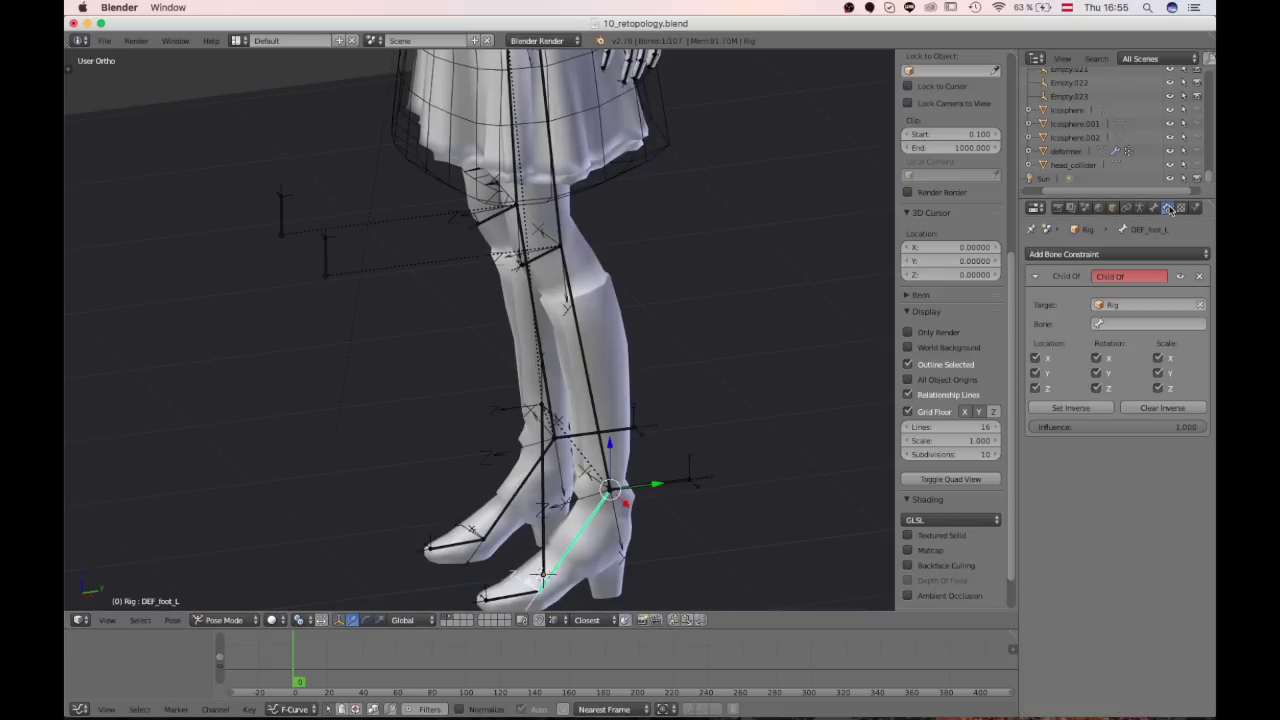
left_click(1132, 324)
type("c")
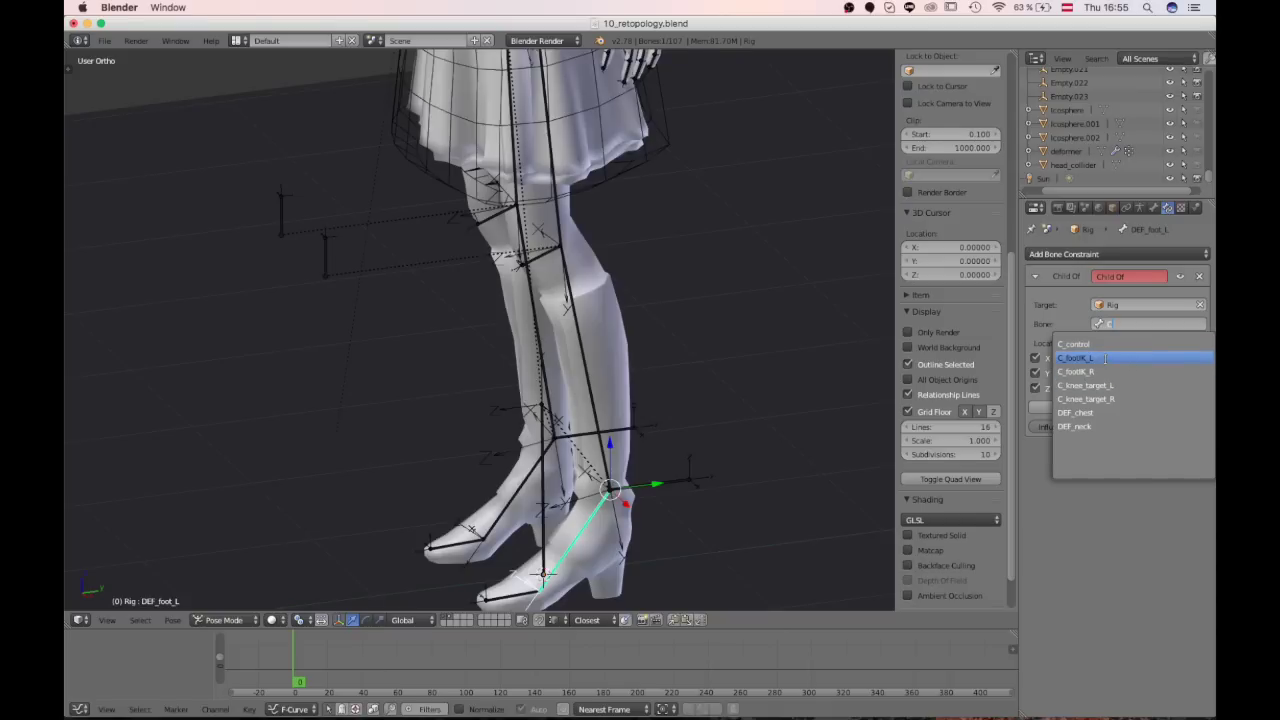
left_click(1104, 358)
Step: Test the left foot's control by trial-rotating and trial-moving the C_footIK_L bone, cancelling both transforms
right_click(665, 489)
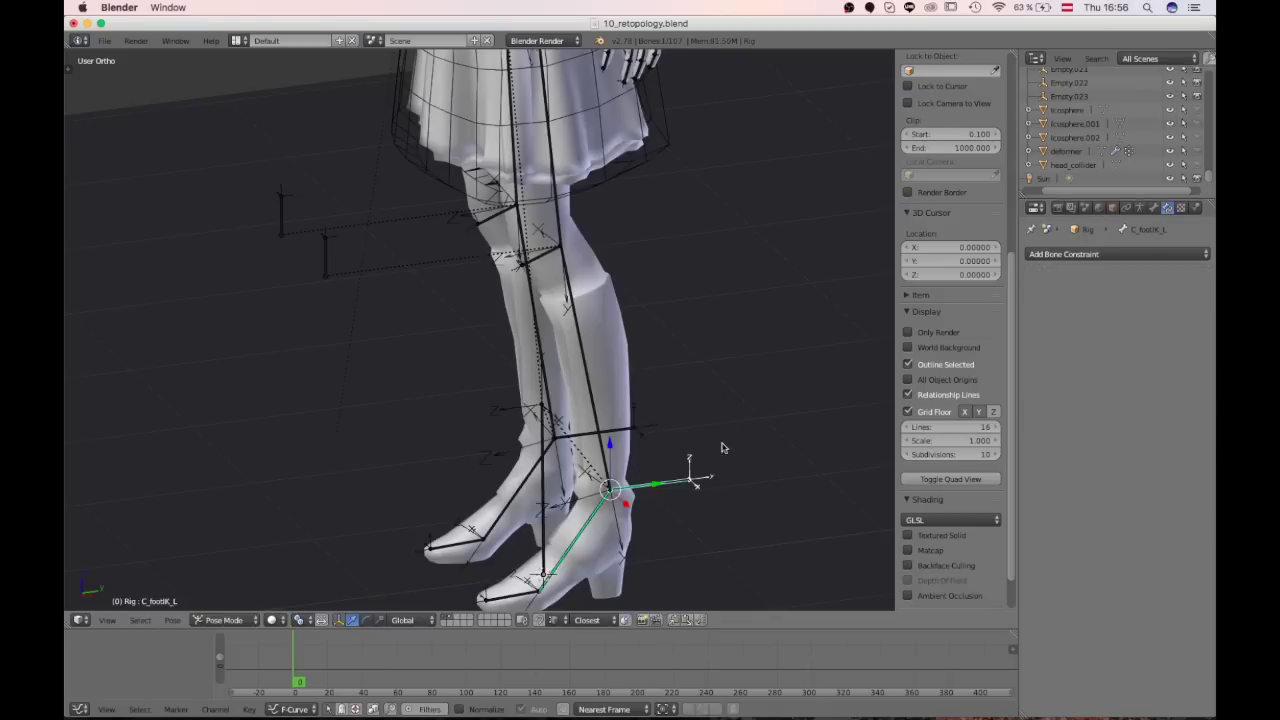
middle_click_drag(723, 449, 531, 428)
key("r")
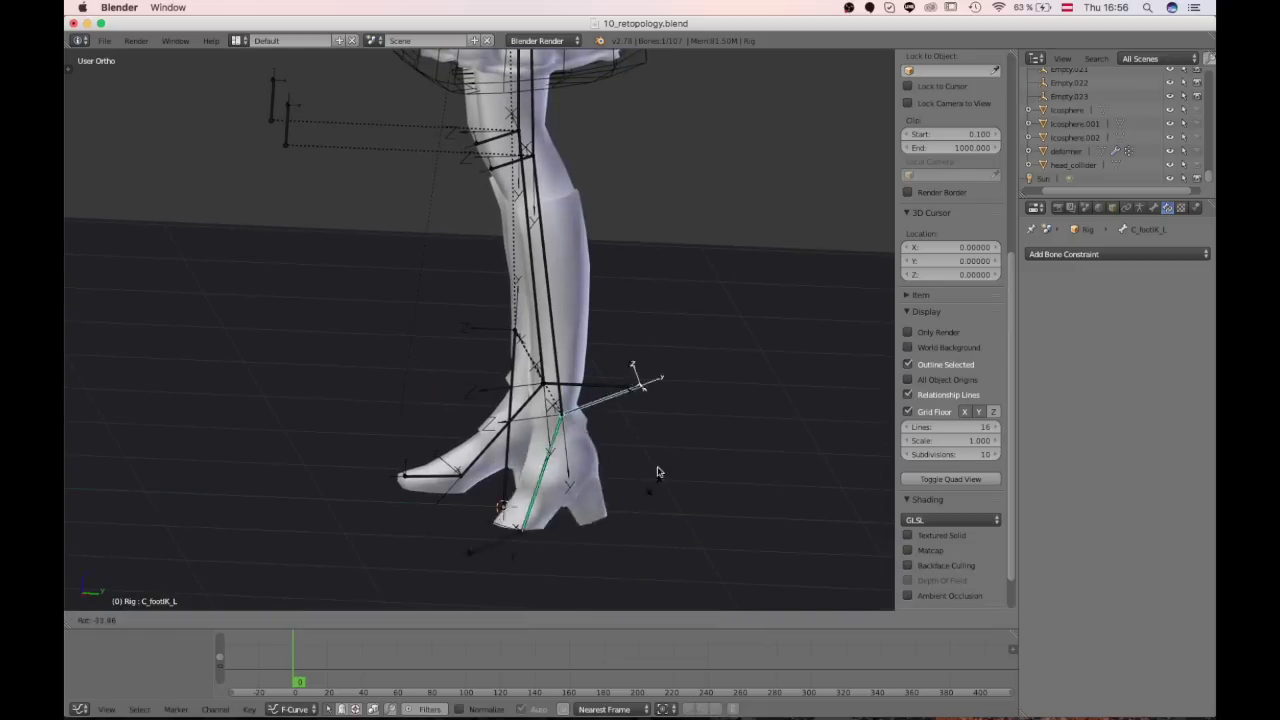
right_click(594, 460)
key("g")
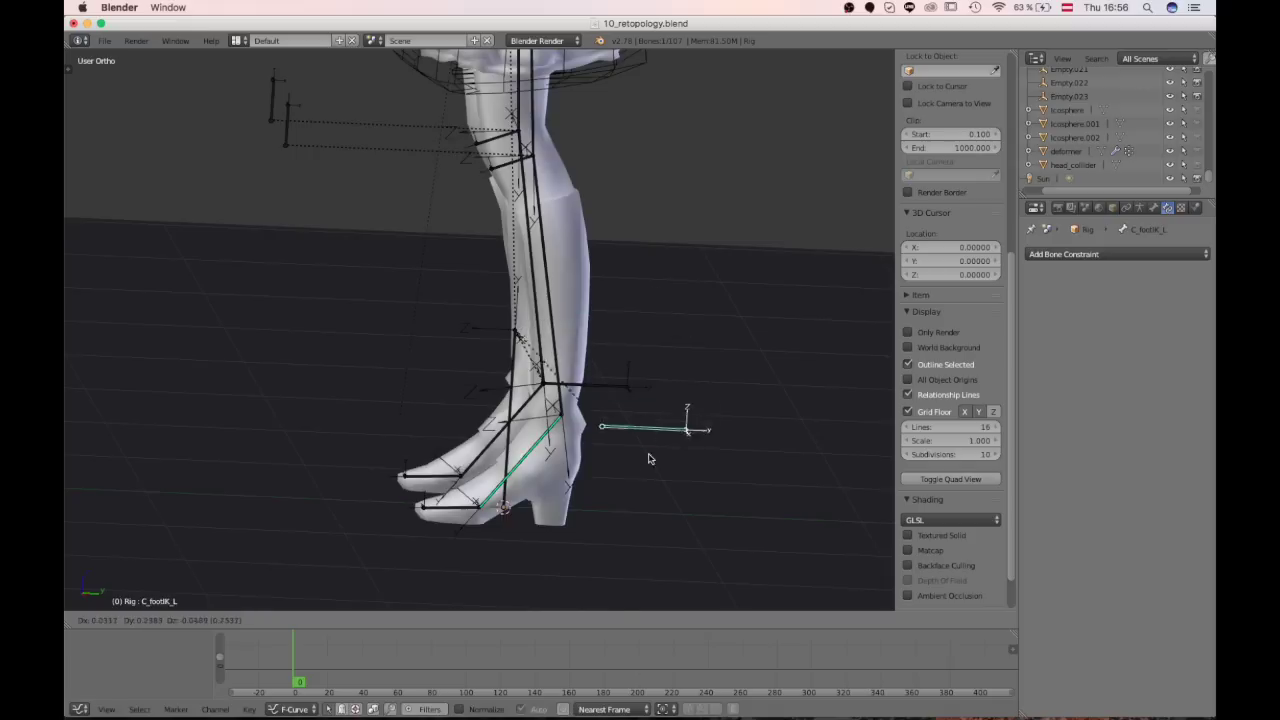
key("Escape")
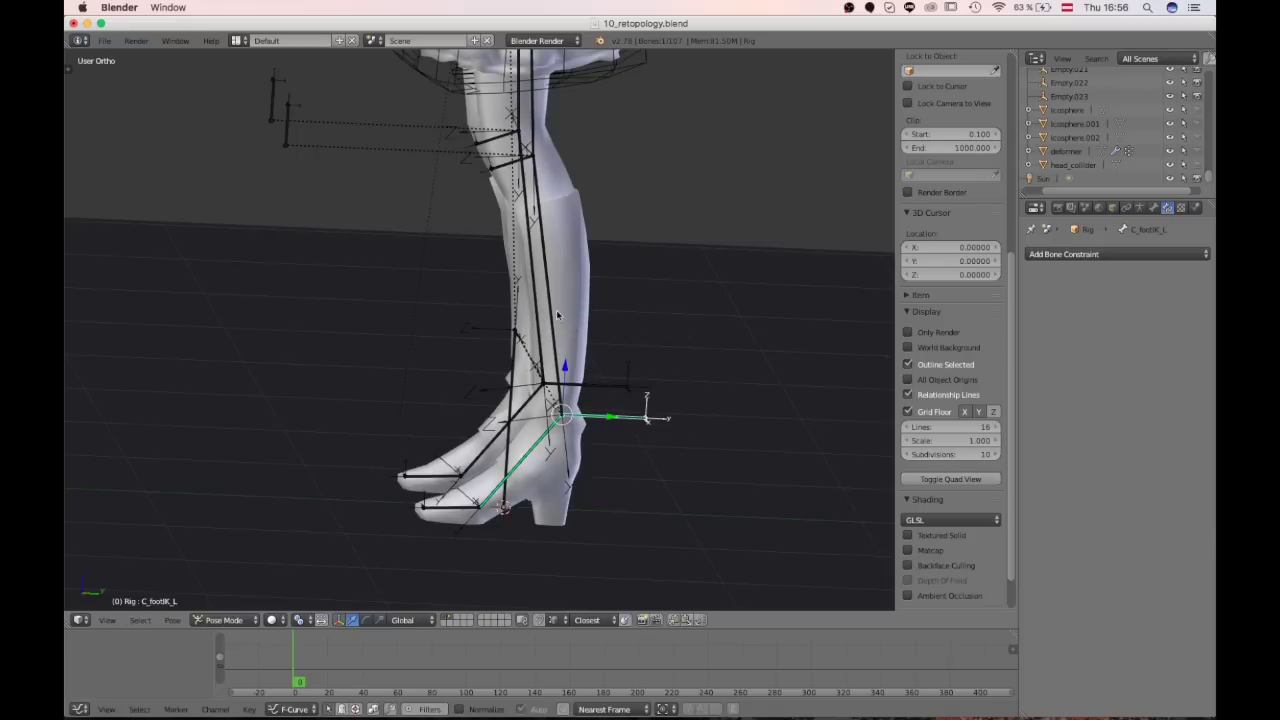
Step: Add an Inverse Kinematics constraint to the DEF_shin_L bone with Rig as the target and C_footIK_L as the bone
right_click(550, 316)
left_click(1136, 255)
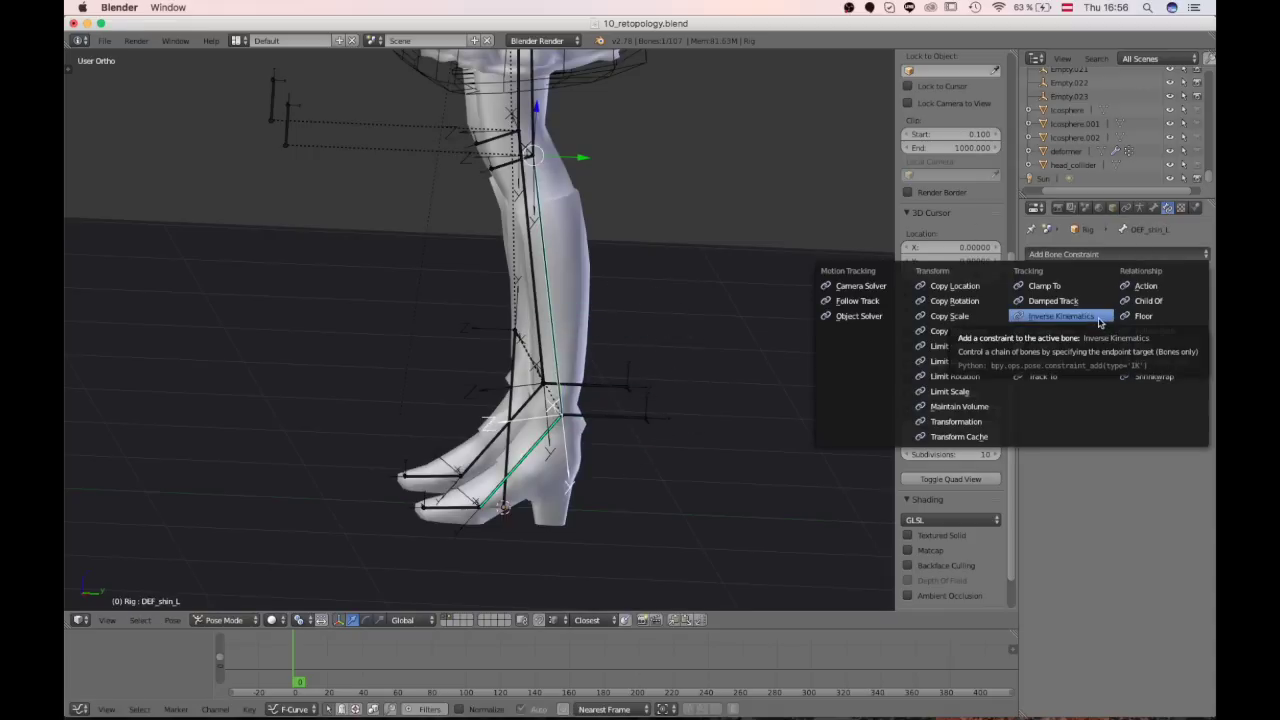
left_click(1058, 318)
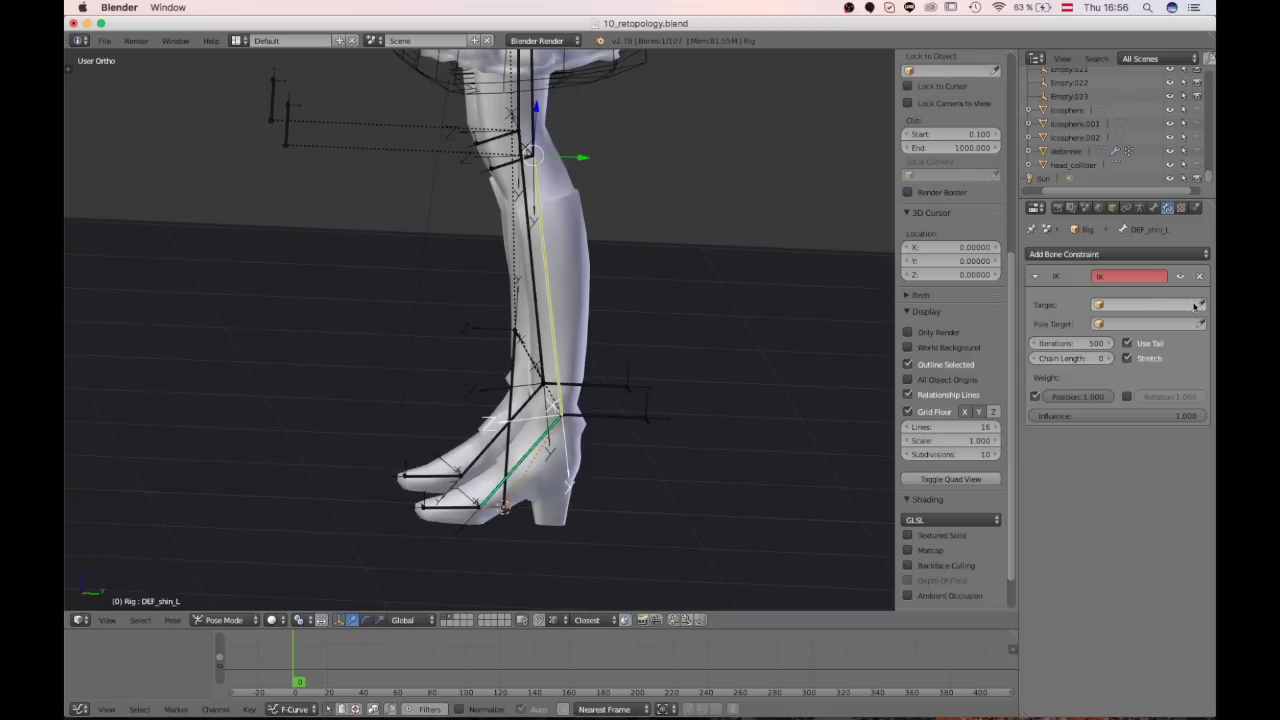
left_click(1168, 304)
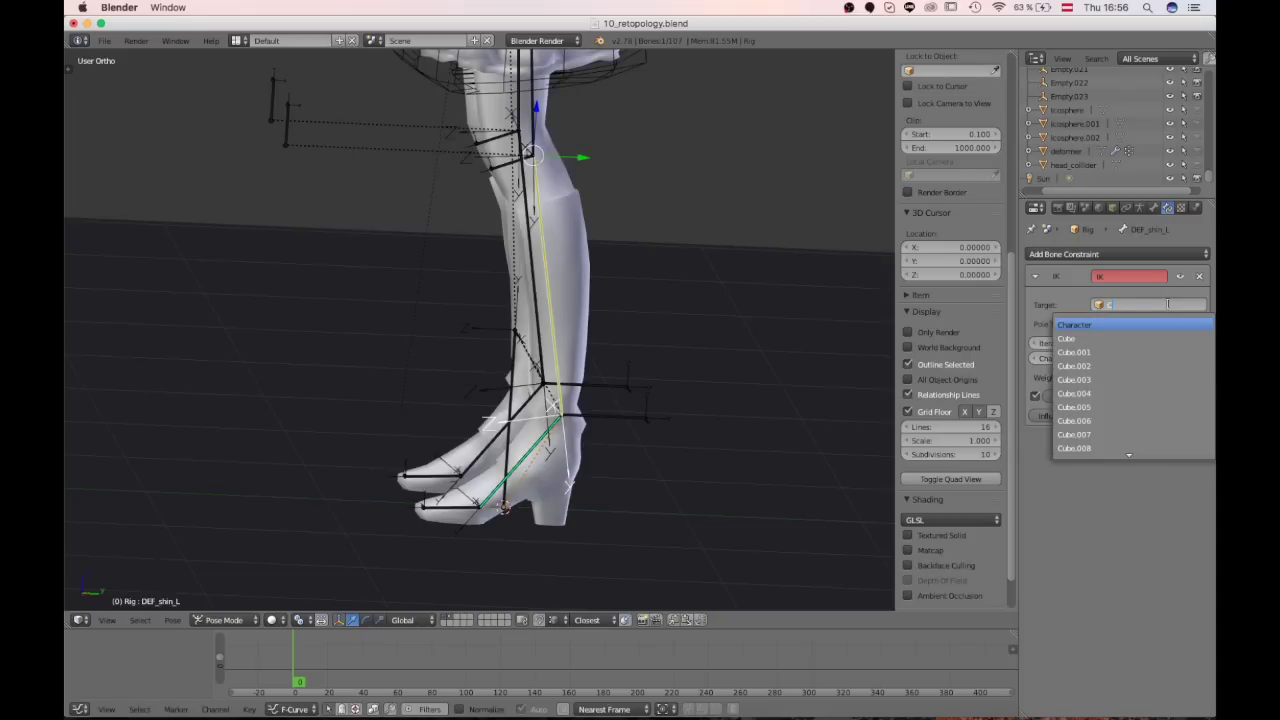
key("Escape")
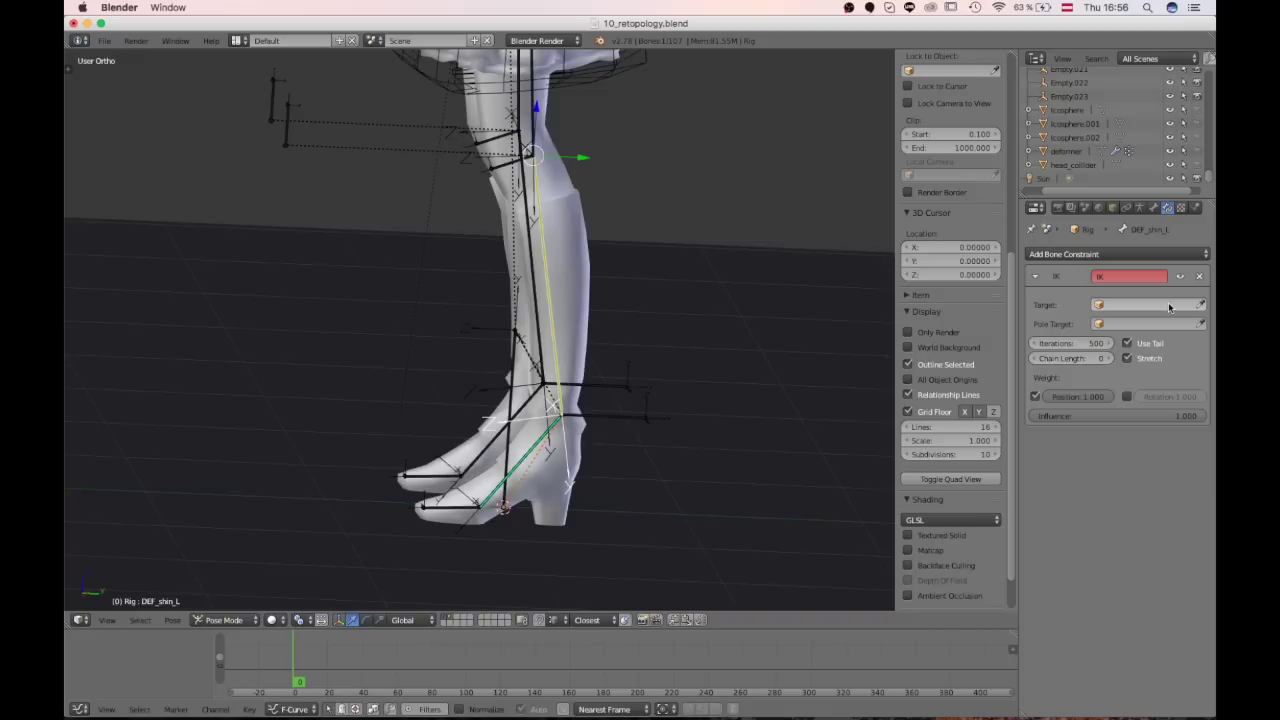
left_click(1168, 305)
left_click(1075, 407)
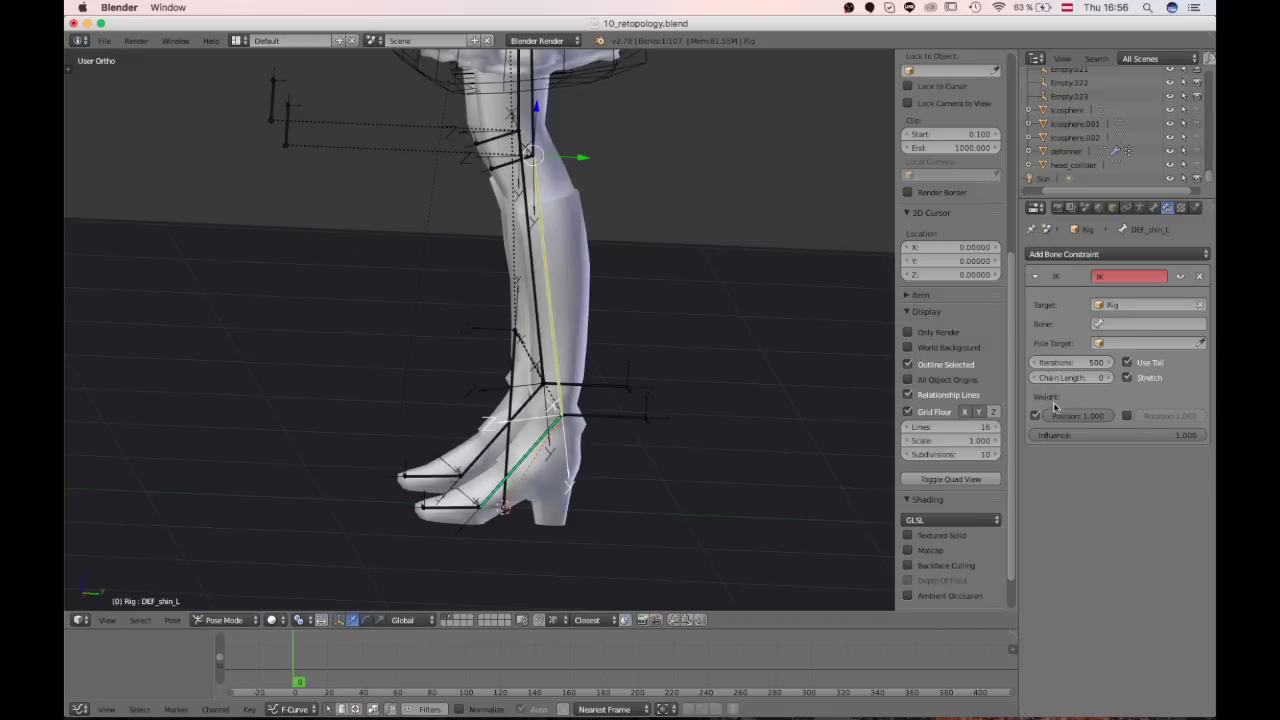
left_click(1134, 326)
type("c")
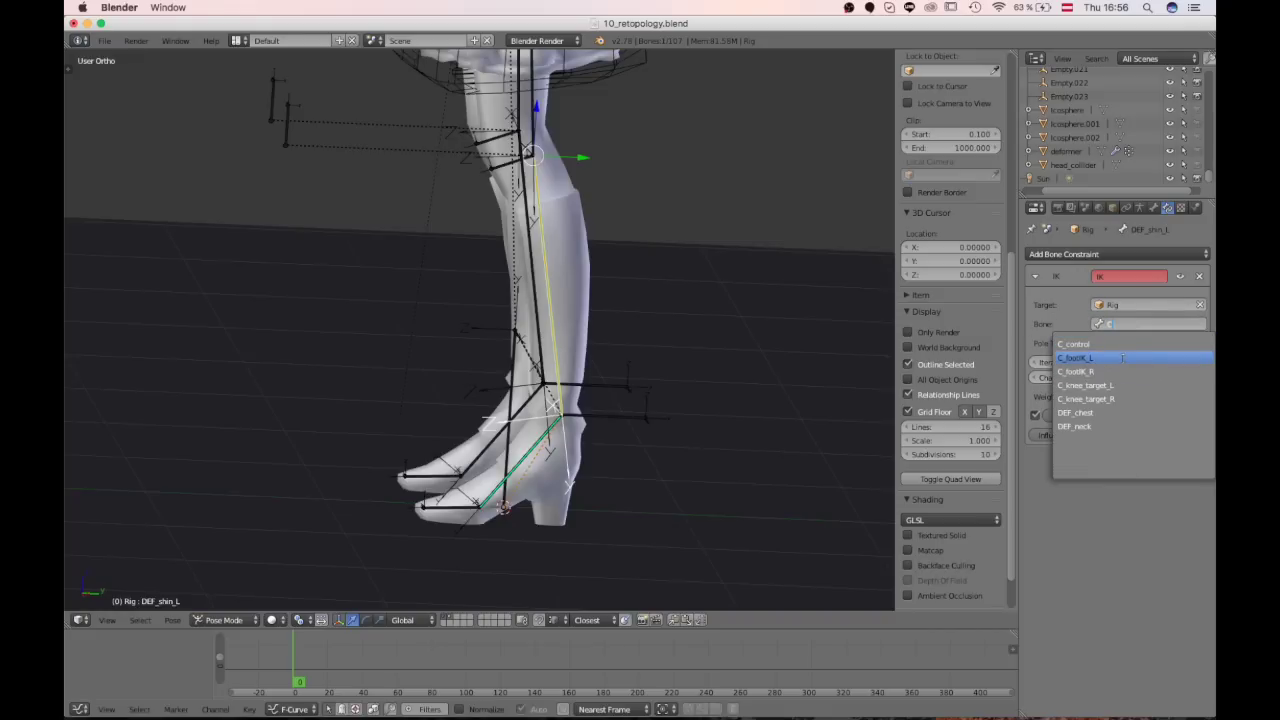
left_click(1122, 358)
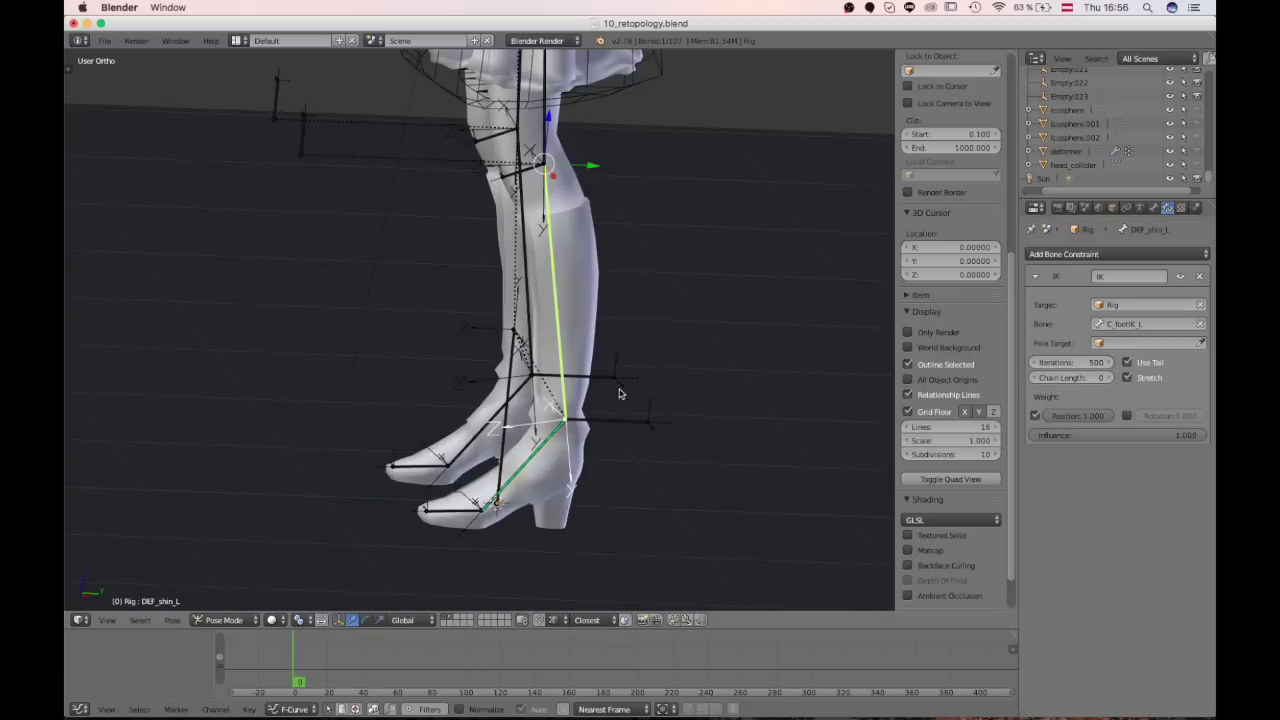
Step: Set the chain length of the left shin's IK constraint to 2
left_click(1108, 379)
left_click(1108, 379)
middle_click_drag(467, 331, 560, 260)
middle_click_drag(560, 260, 546, 366, "shift")
middle_click_drag(538, 203, 516, 316, "ctrl")
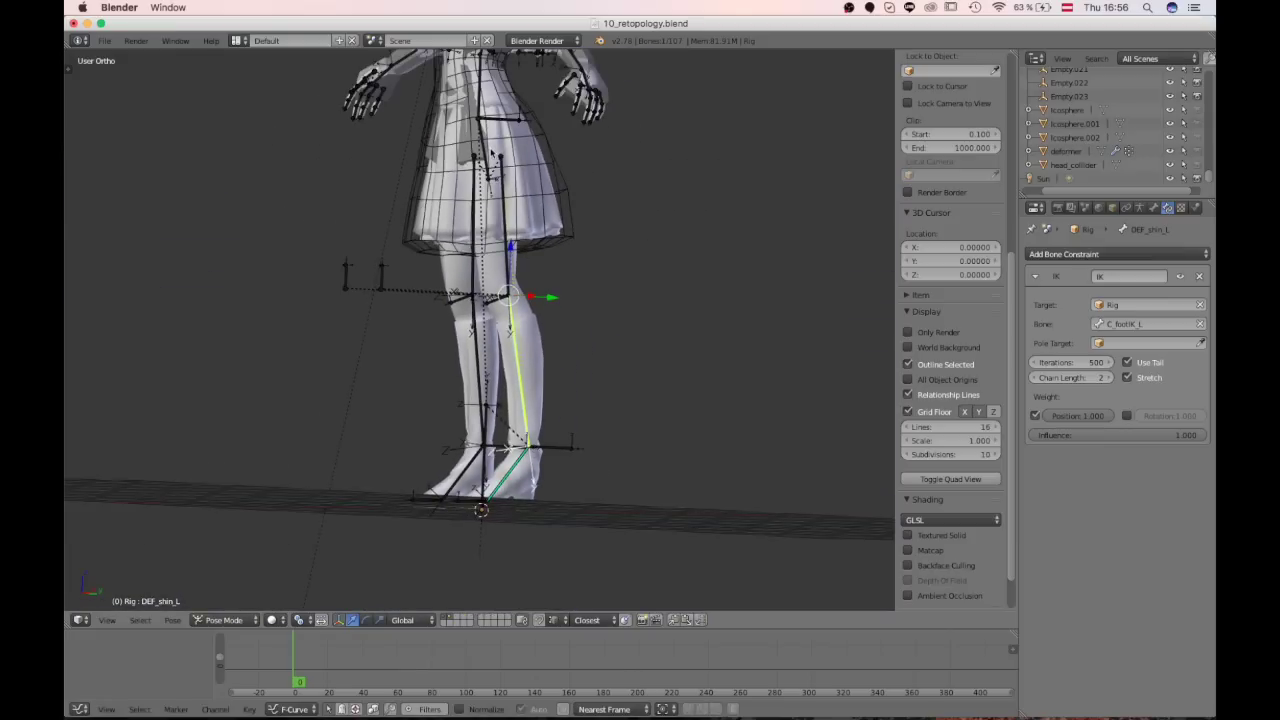
middle_click_drag(500, 148, 525, 170)
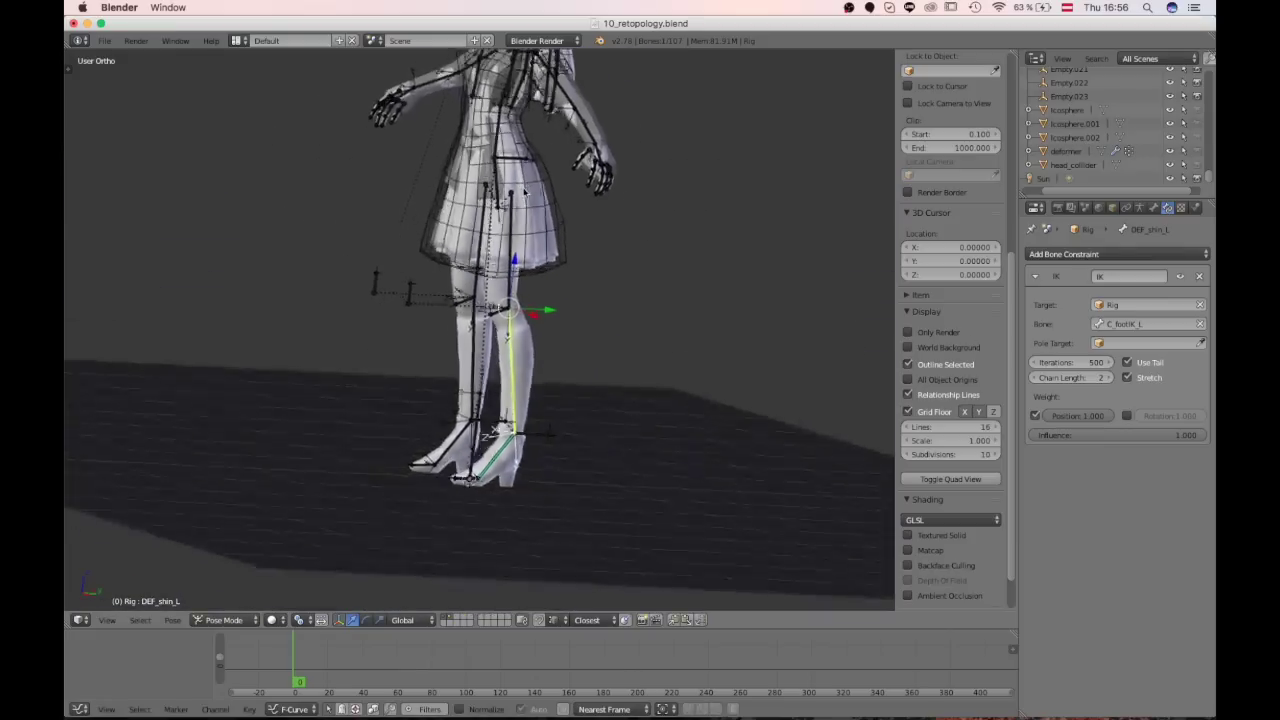
scroll(537, 178, "up", 3)
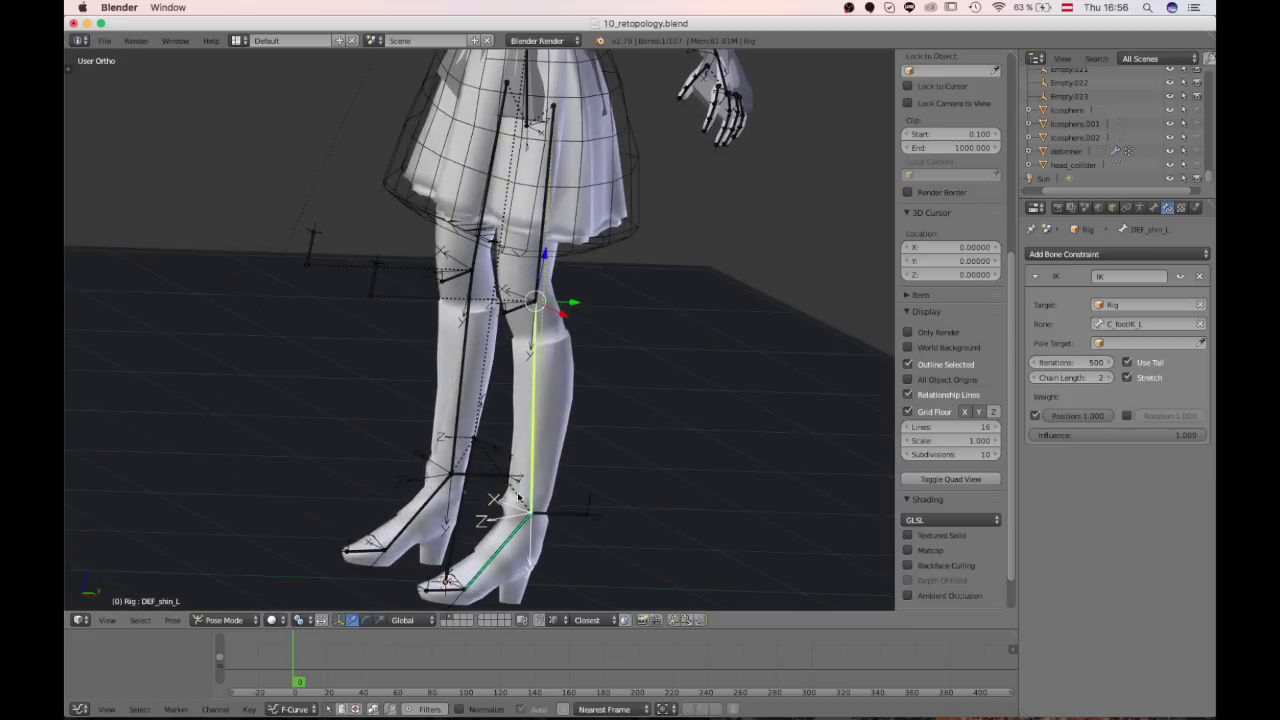
Step: Test the left leg's IK by moving the C_footIK_L bone, first from an angle and again in the right side view
left_click(537, 526)
middle_click_drag(614, 509, 577, 449)
key("g")
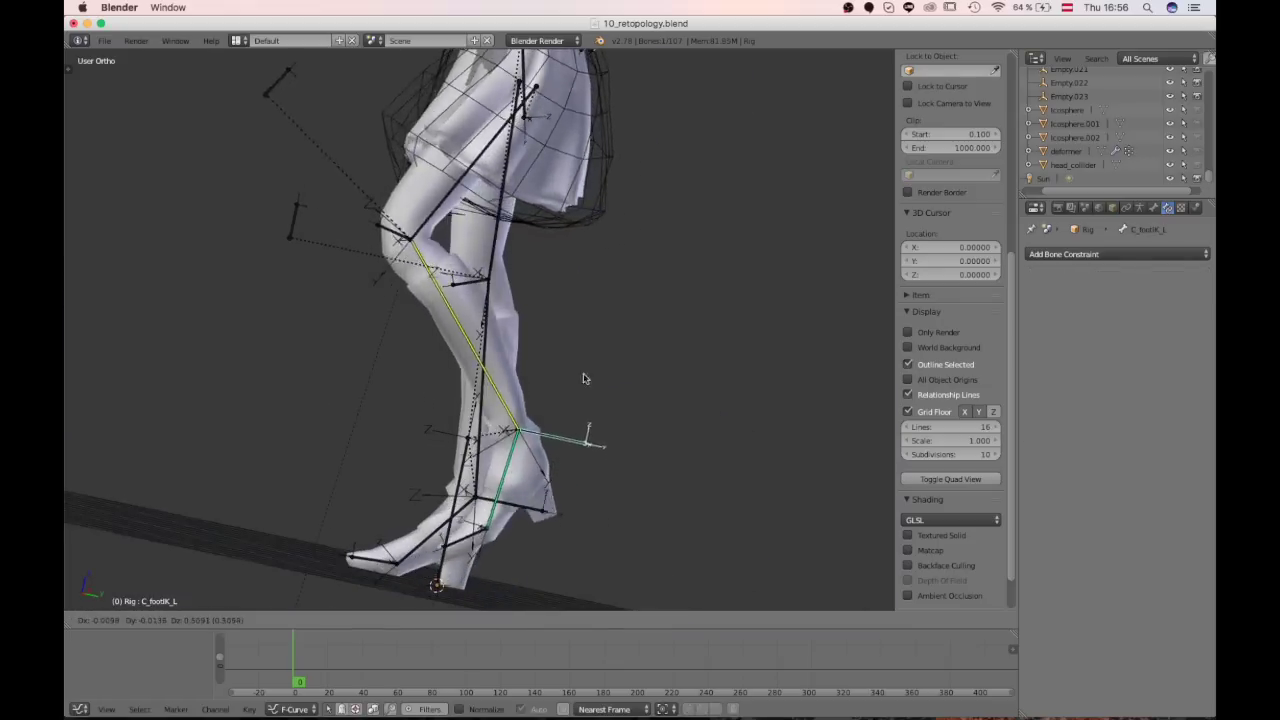
right_click(585, 308)
middle_click_drag(575, 315, 346, 400)
key("KP_3")
key("g")
left_click(597, 346)
key("r")
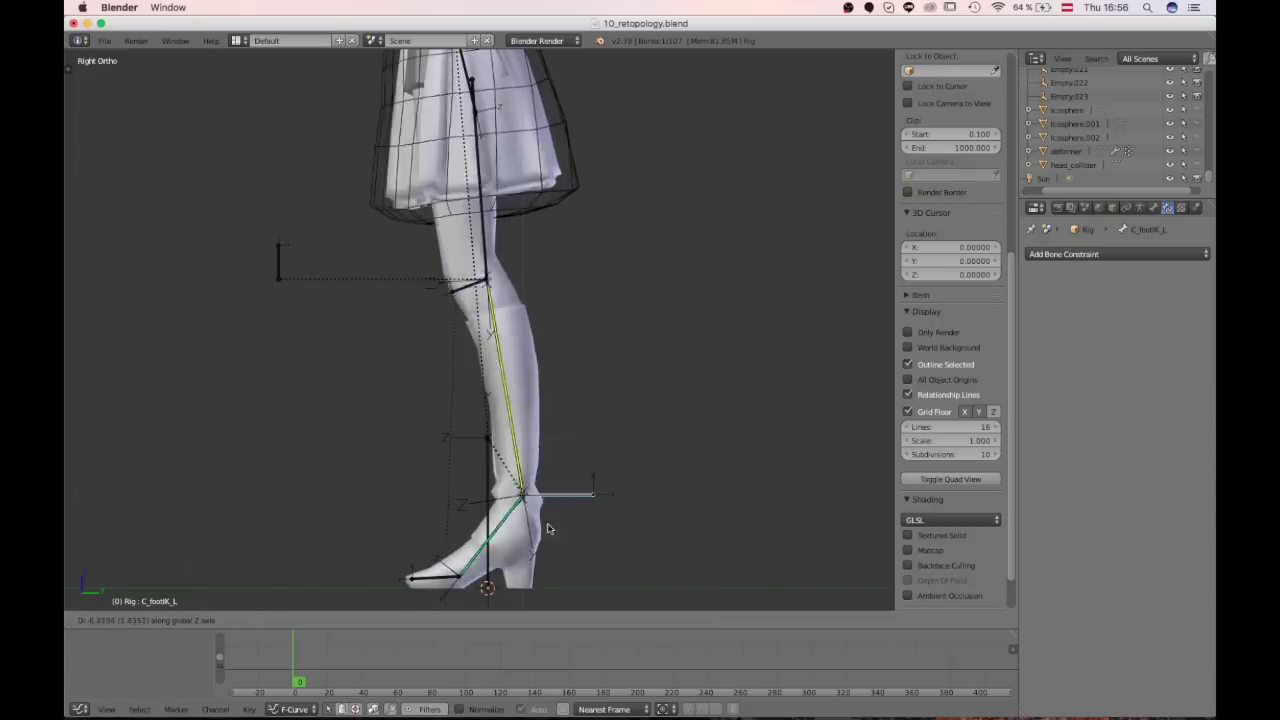
left_click(375, 412)
Step: Try moving the C_footIK_L bone freely and along the X axis, and clear its location
middle_click_drag(375, 412, 608, 440)
key("g")
left_click(622, 395)
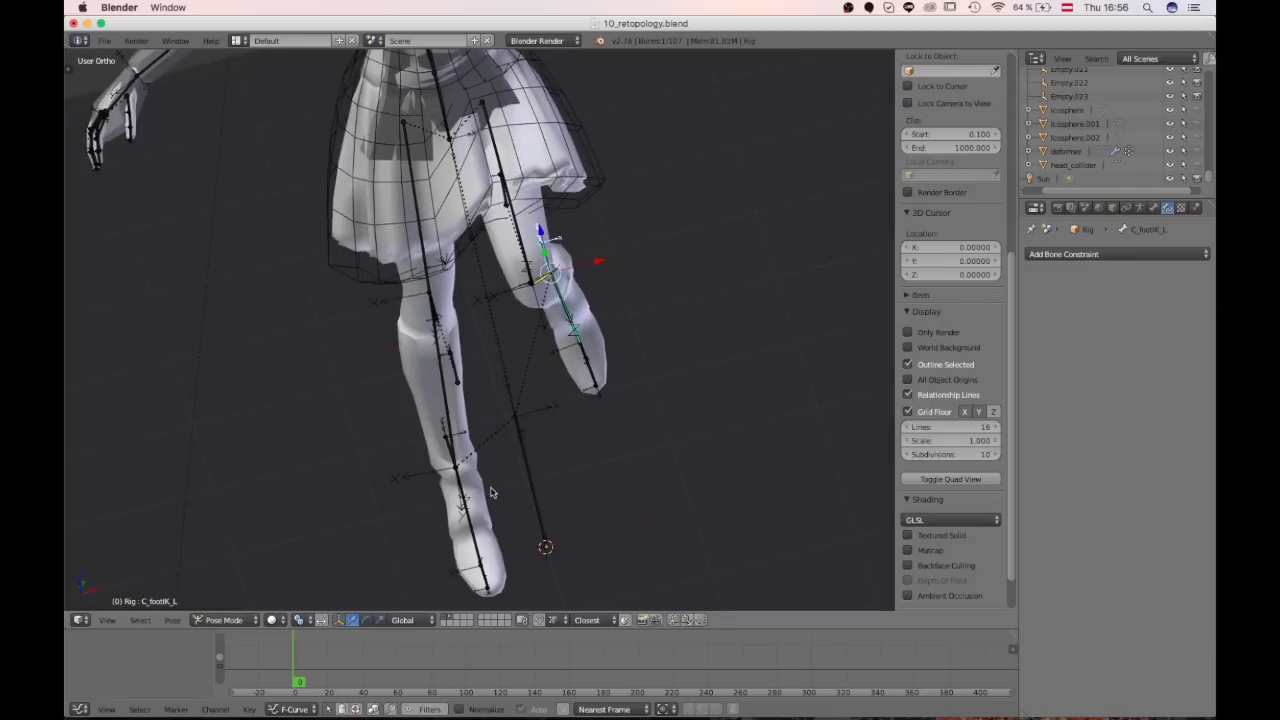
middle_click_drag(491, 491, 415, 402)
key("g")
key("x")
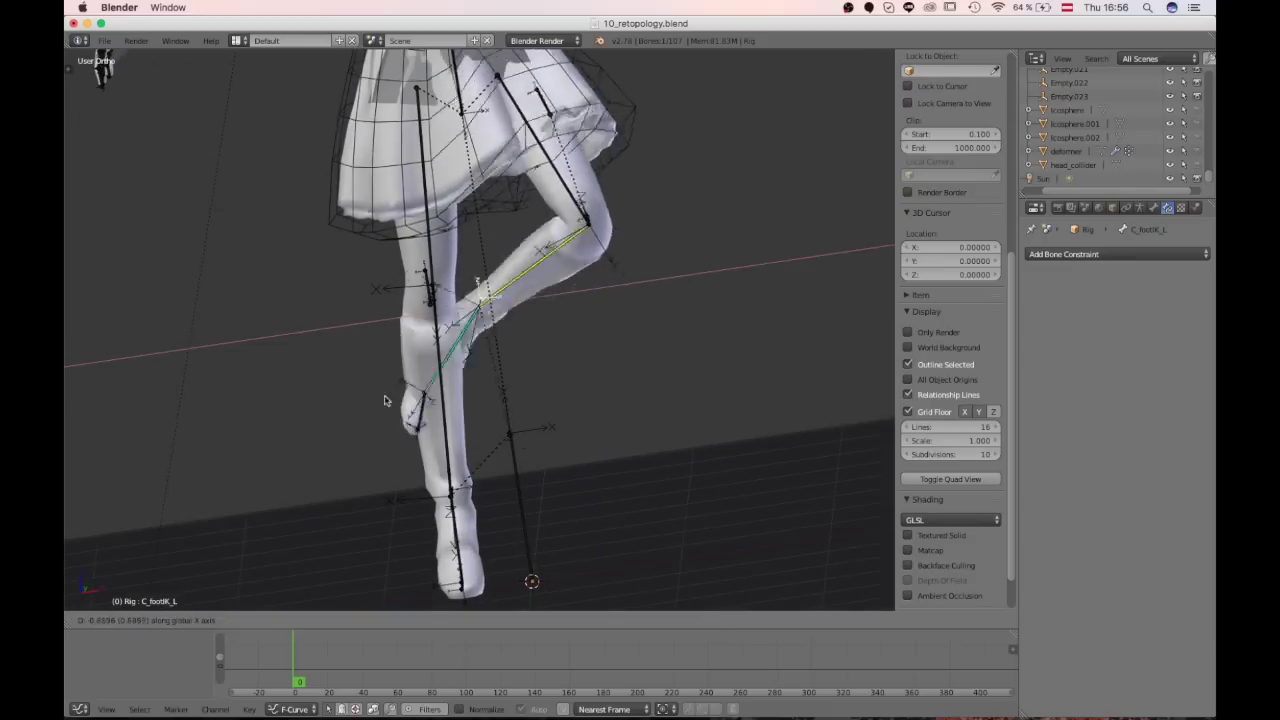
left_click(489, 387)
key("KP_3")
middle_click_drag(490, 257, 511, 347)
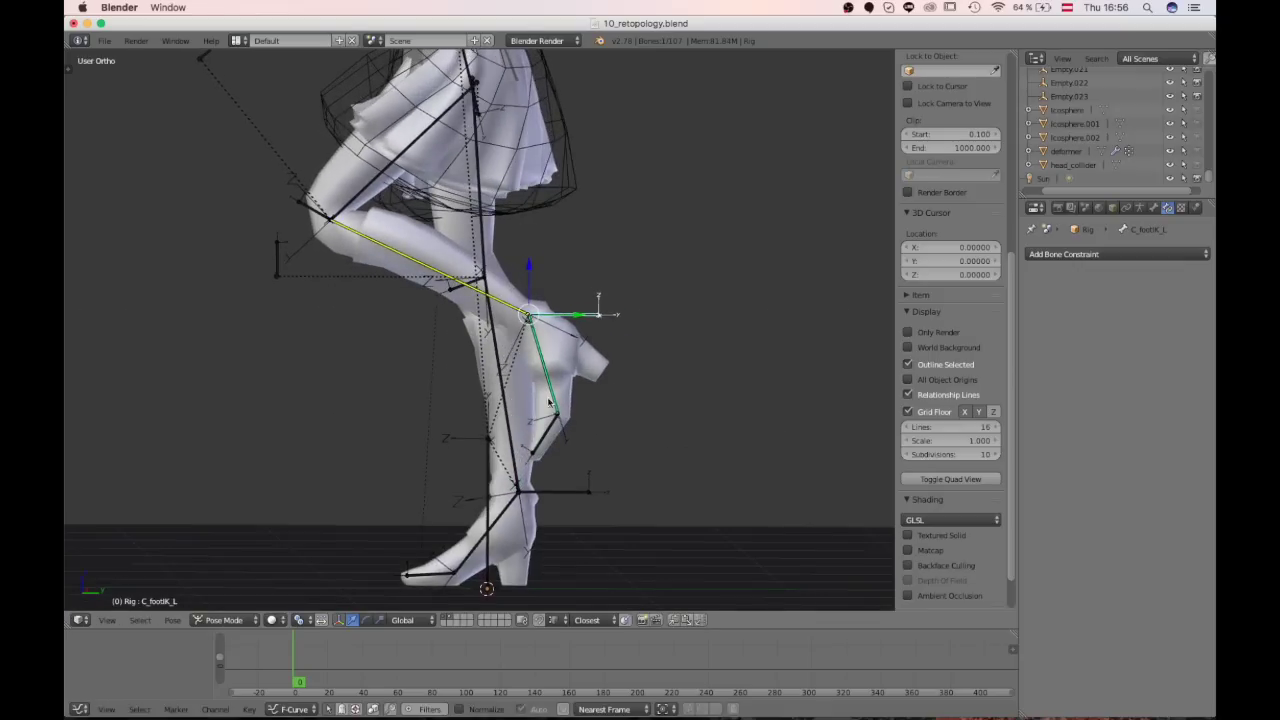
key("alt+g")
Step: Test raising the C_footIK_L bone along Z to check the foot's behaviour, and clear its location
right_click(509, 537)
middle_click_drag(509, 537, 584, 489)
right_click(611, 455)
right_click(610, 450)
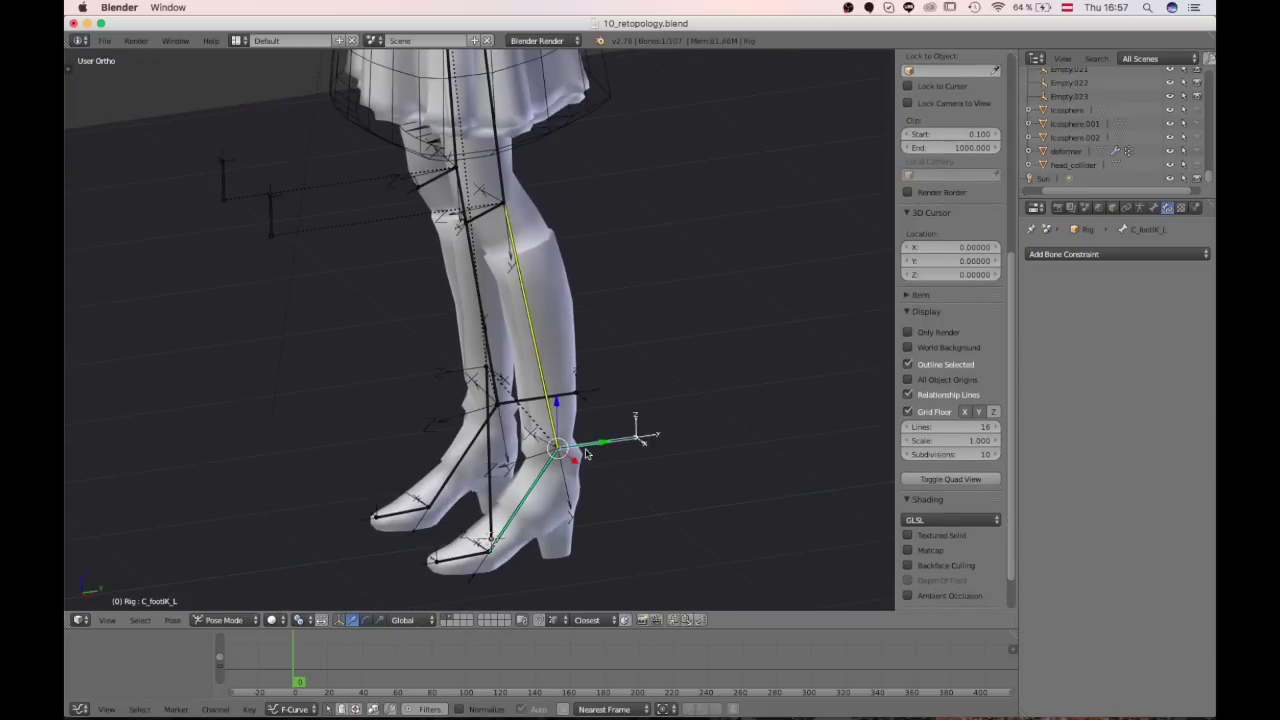
key("g")
key("z")
left_click(540, 366)
key("KP_3")
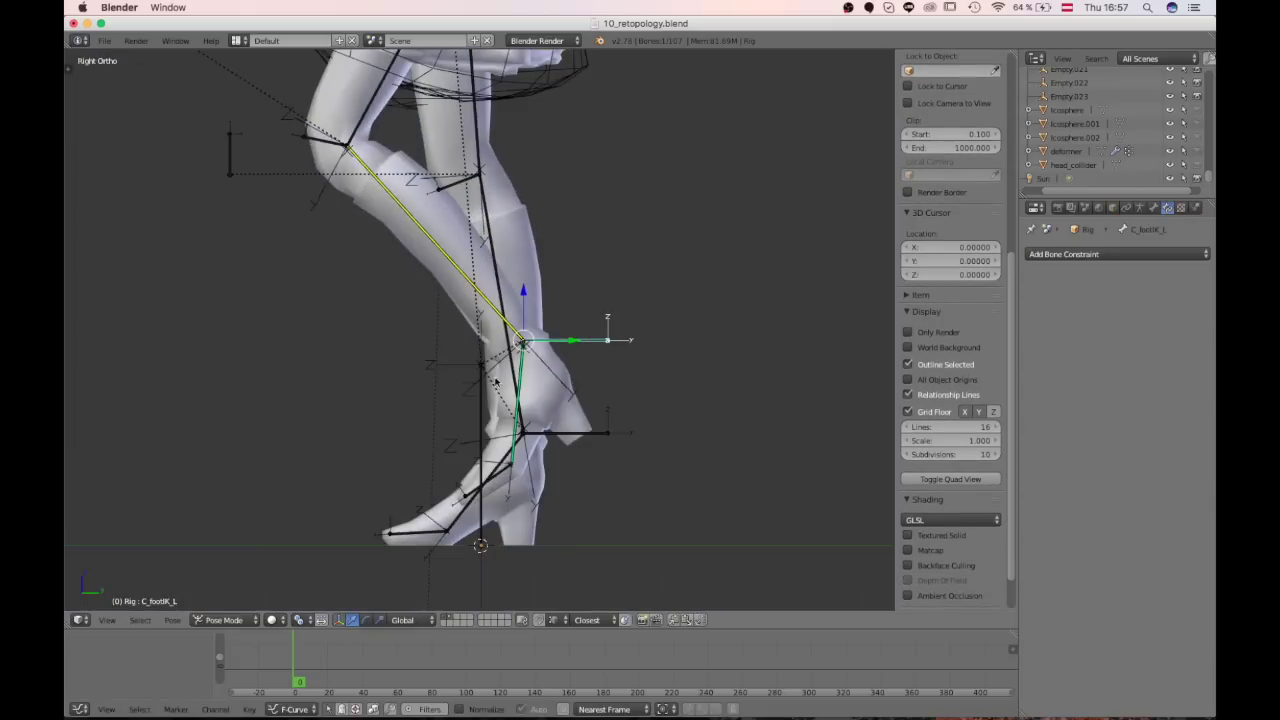
key("g")
key("z")
right_click(548, 364)
key("alt+g")
Step: Turn off Inherit Rotation in the bone relations of DEF_foot_L
middle_click_drag(503, 462, 555, 499)
right_click(550, 500)
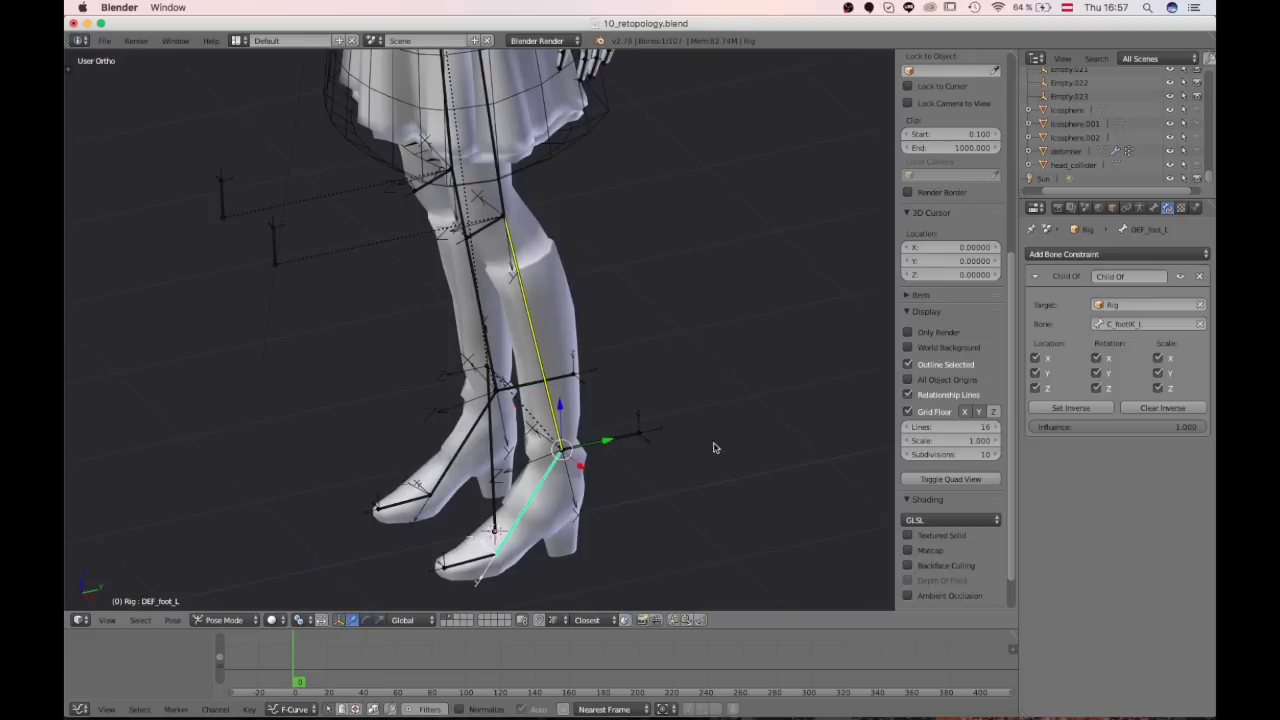
left_click(1126, 208)
left_click(1140, 208)
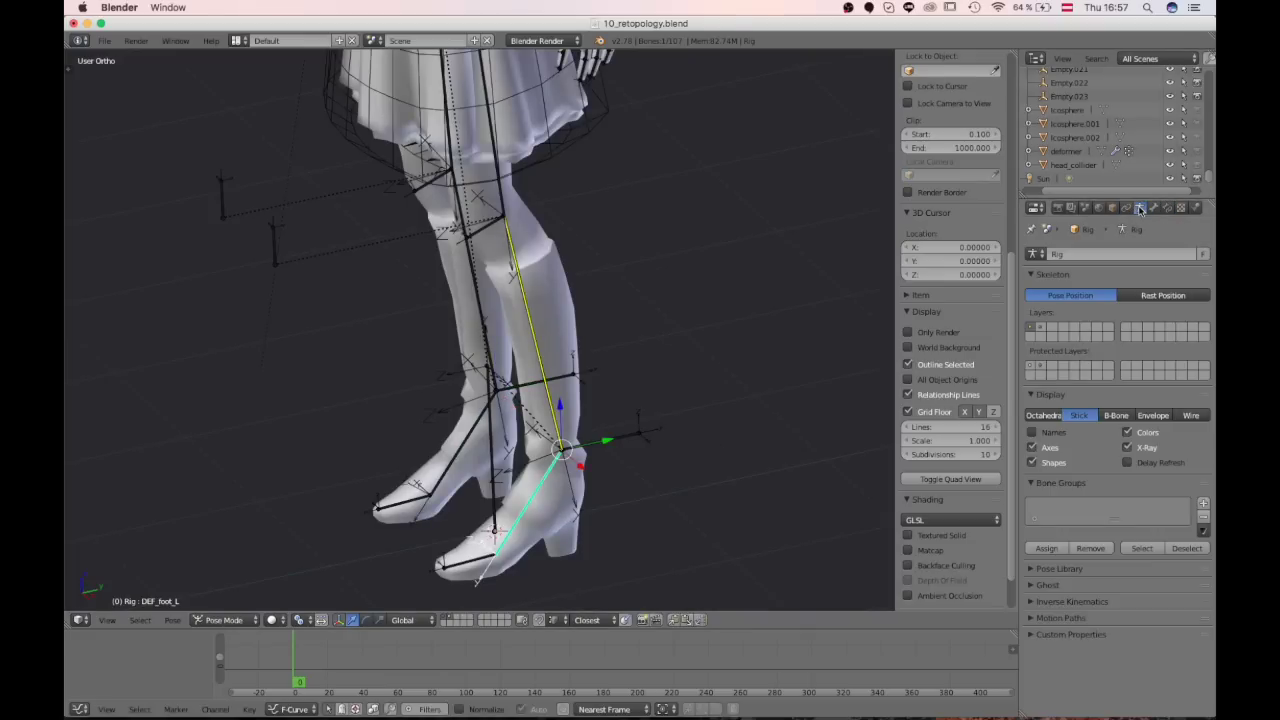
left_click(1153, 208)
scroll(1152, 470, "down", 3)
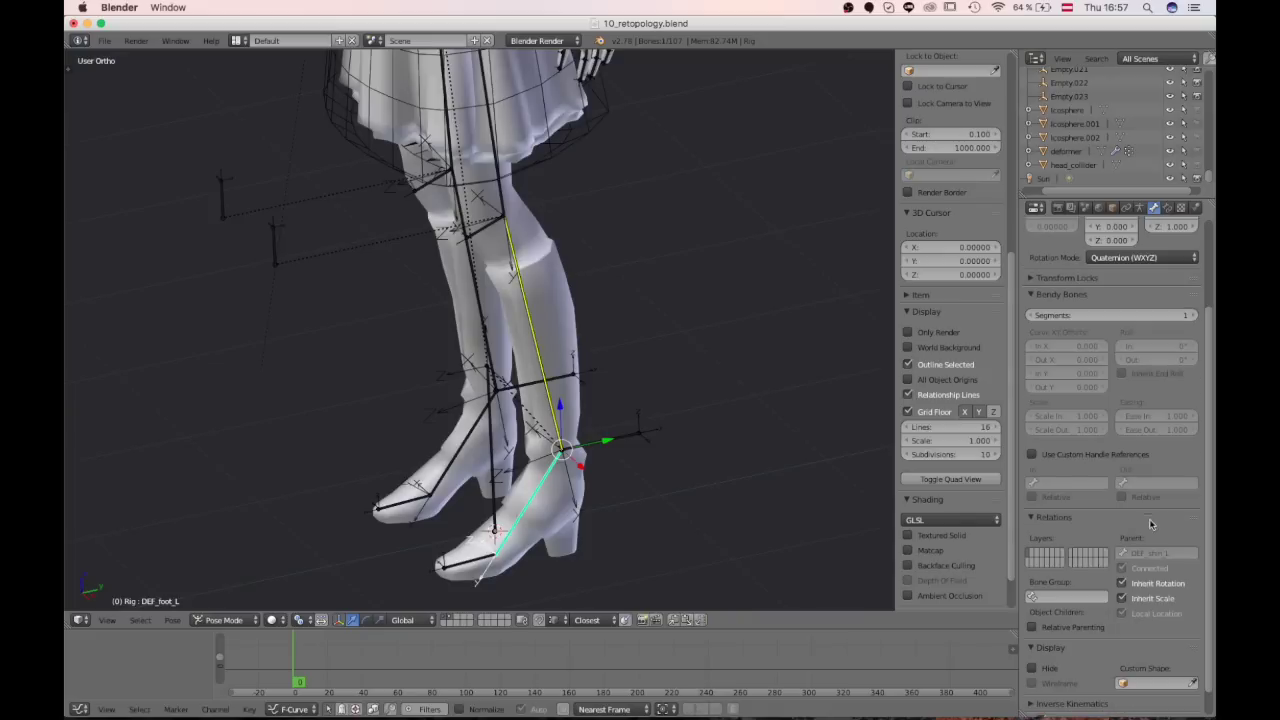
Step: Test the foot's orientation by raising the C_footIK_L bone along Z and trial-rotating it in the right side view
right_click(603, 447)
key("g")
key("z")
left_click(472, 374)
key("KP_3")
key("g")
key("z")
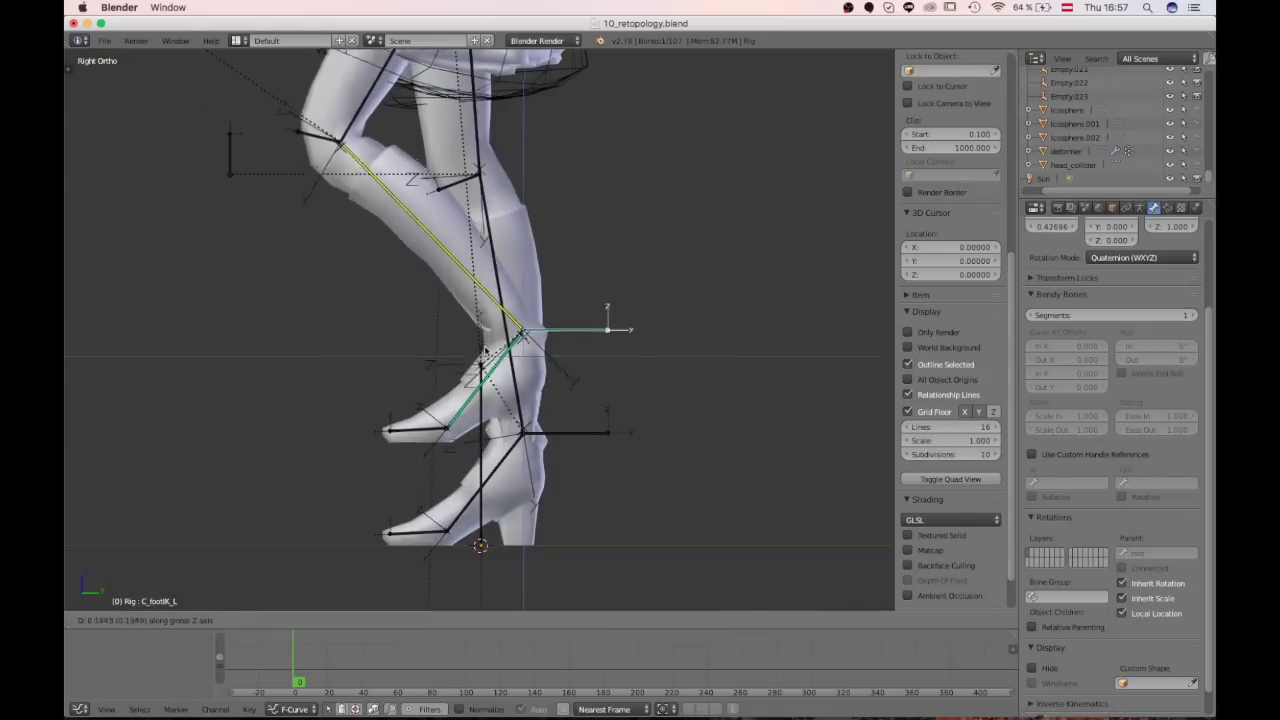
left_click(603, 400)
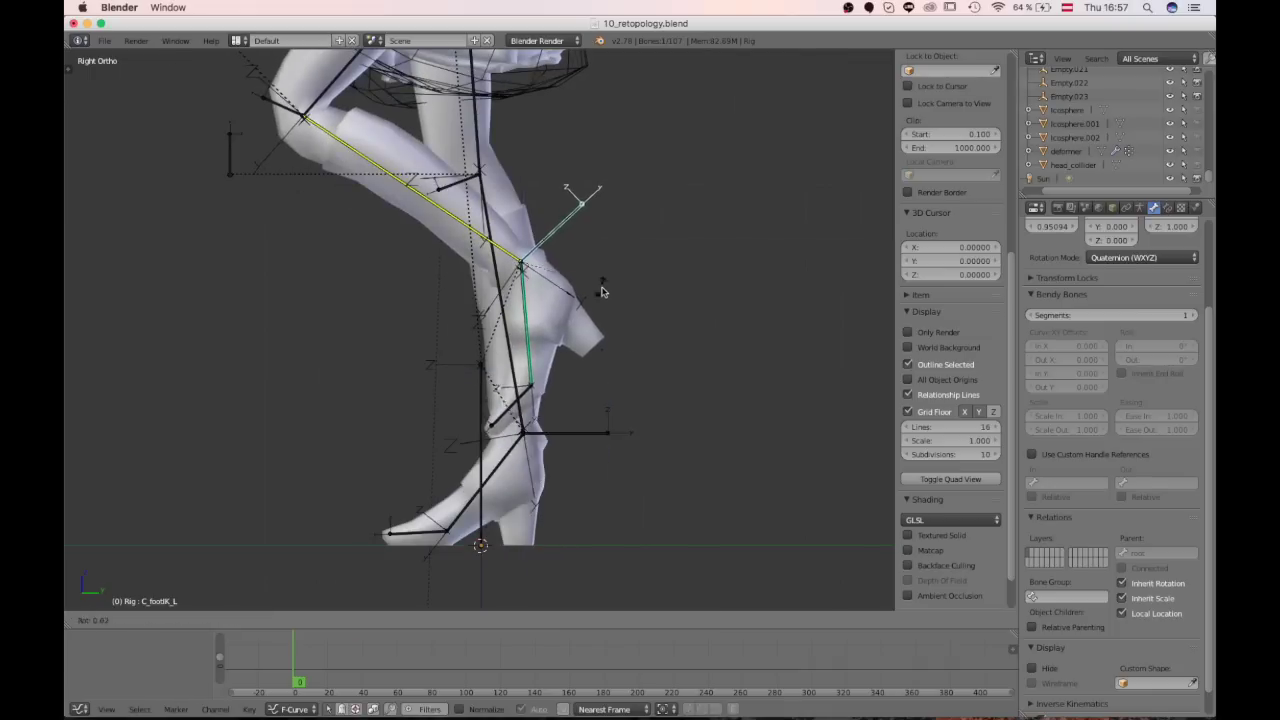
right_click(619, 258)
Step: Try rotating the C_footIK_L bone and moving it forward, and clear its rotation and location
key("r")
left_click(592, 374)
key("g")
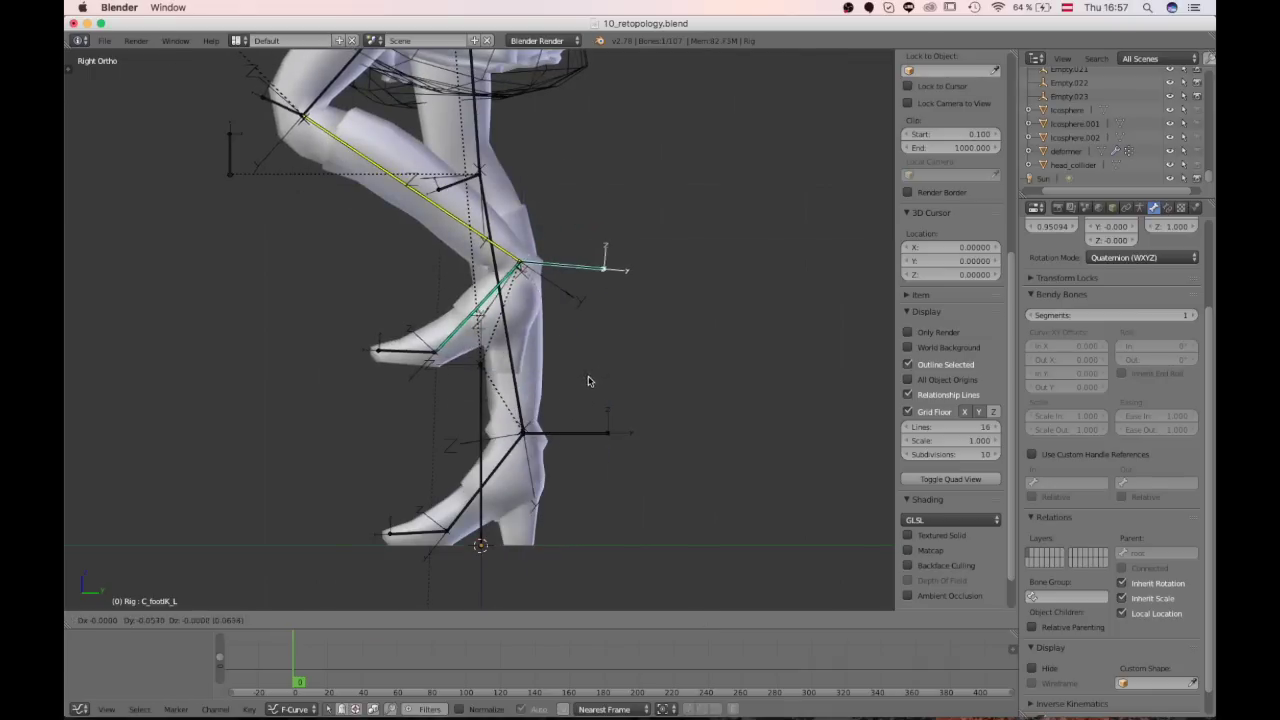
left_click(491, 404)
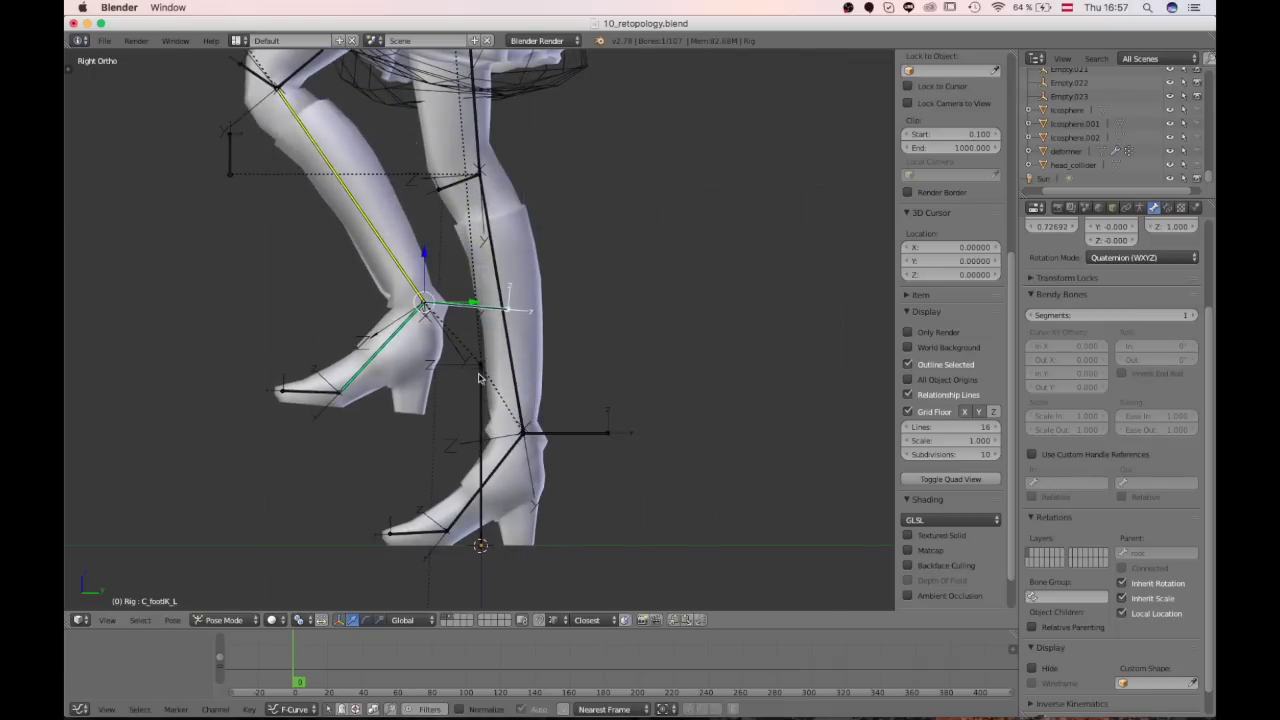
key("alt+r")
key("alt+g")
Step: Move the C_footIK_L bone up slightly from its rest position so the left knee bends
middle_click_drag(471, 363, 617, 431)
key("g")
left_click(607, 384)
key("r")
right_click(606, 414)
middle_click_drag(550, 390, 507, 373)
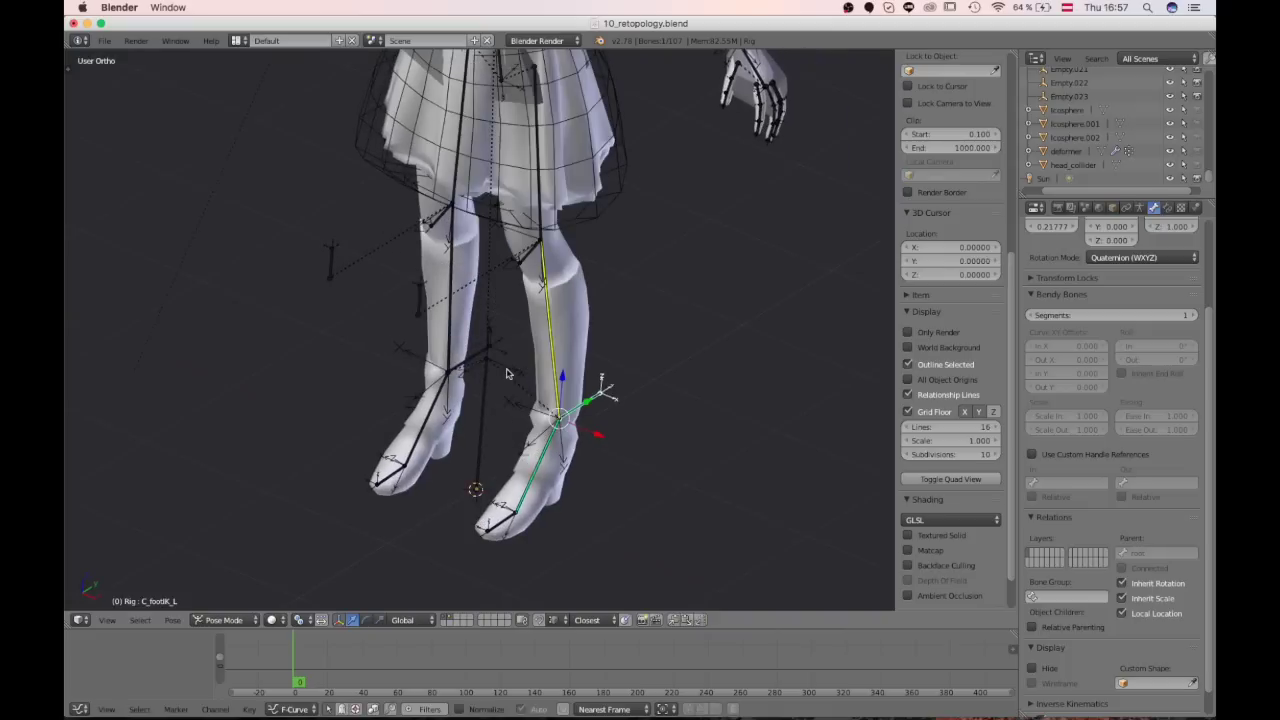
Step: Set the pole target of the DEF_shin_L IK constraint to Rig with the bone C_knee_target_L
right_click(553, 333)
left_click(1168, 207)
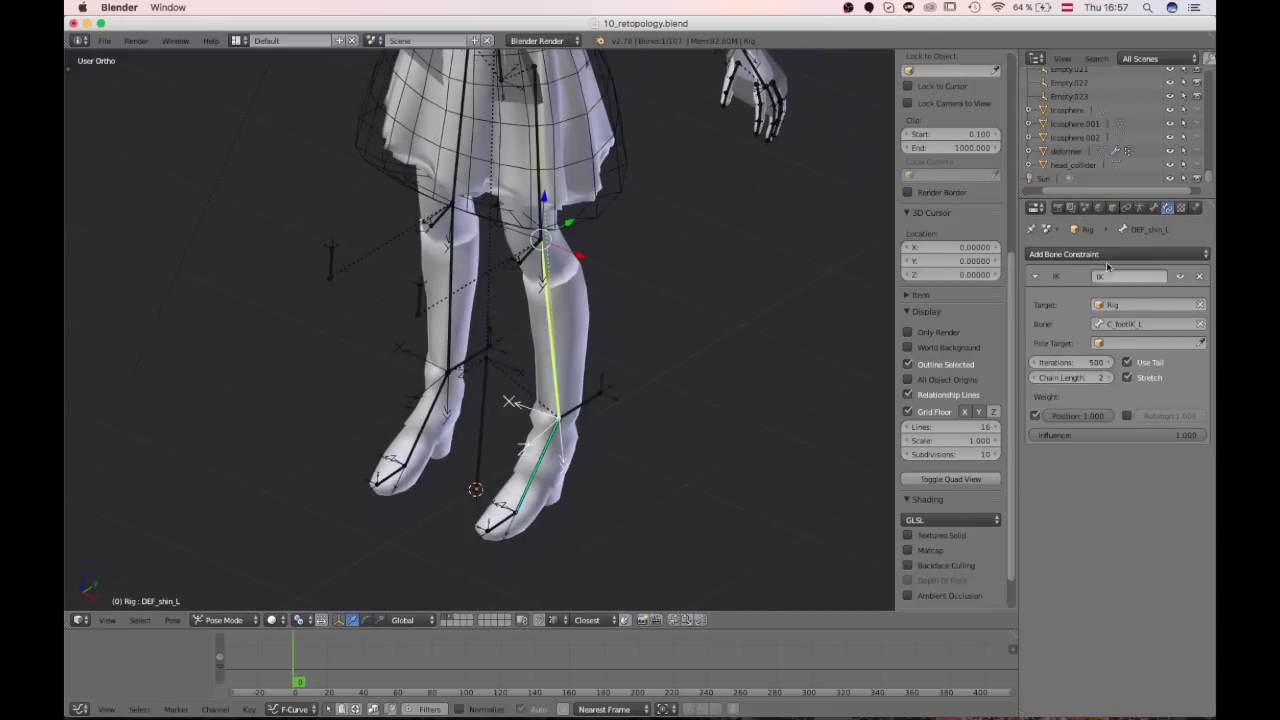
left_click(1122, 343)
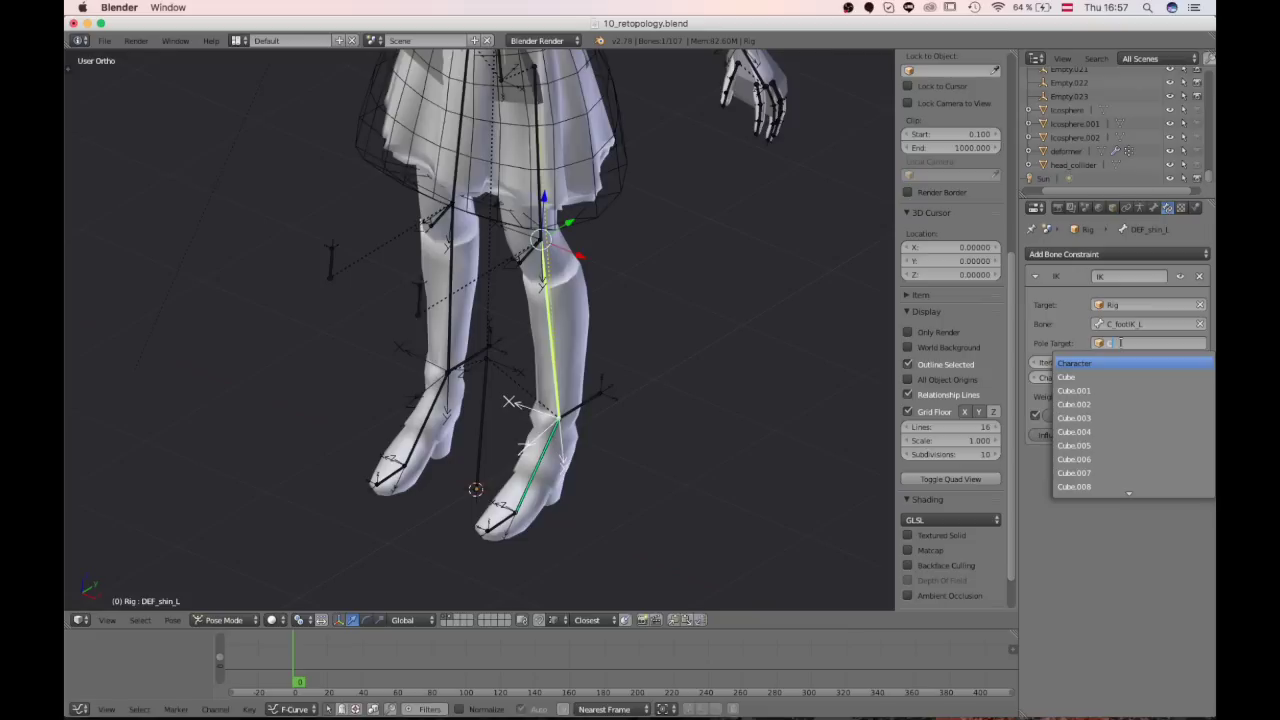
left_click(1113, 363)
left_click(1113, 363)
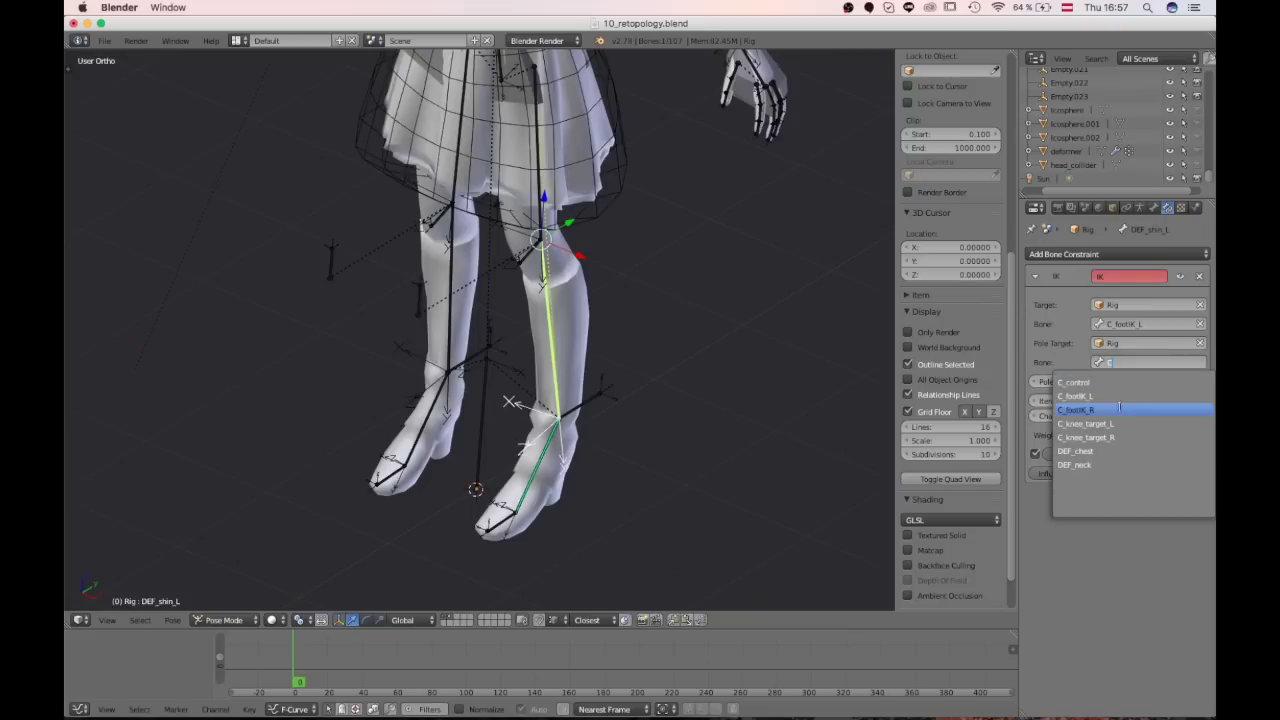
left_click(1117, 424)
Step: Parent the C_knee_target_L and C_knee_target_R bones to the root bone with Keep Offset in Edit Mode, and return to Pose Mode
middle_click_drag(715, 382, 705, 251)
right_click(704, 251)
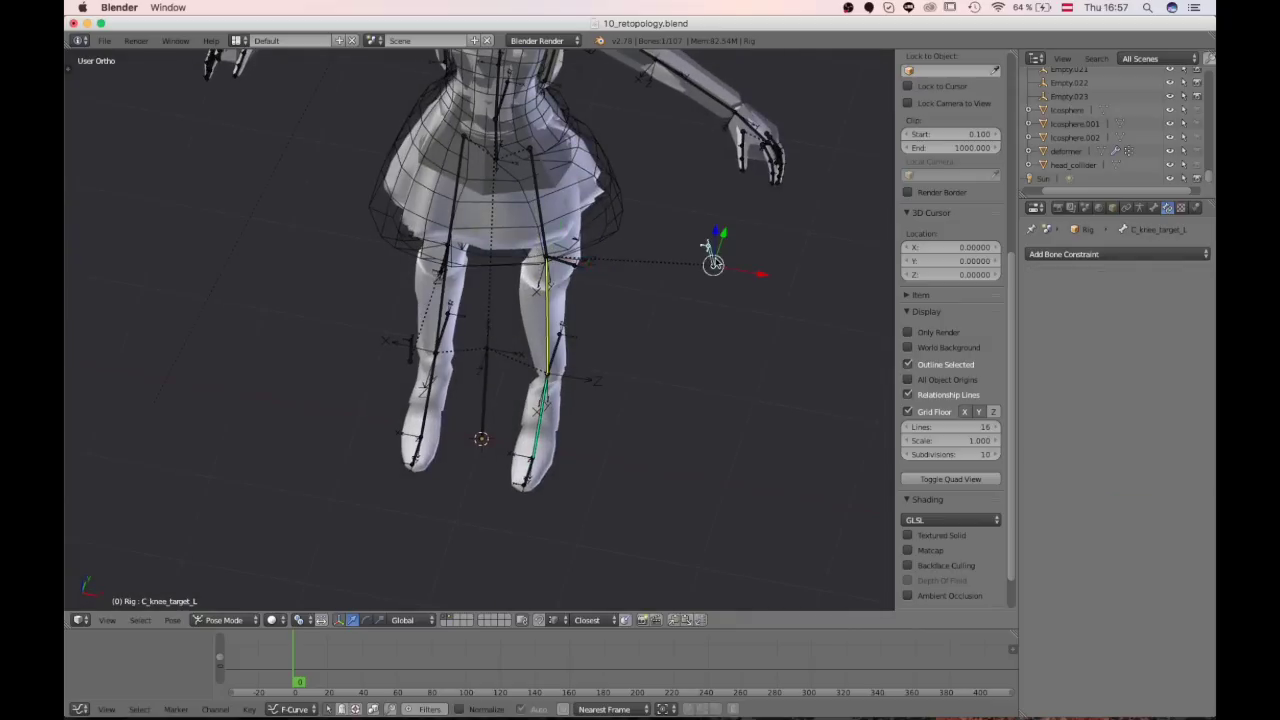
middle_click_drag(651, 330, 573, 262)
key("Tab")
scroll(343, 334, "up", 4)
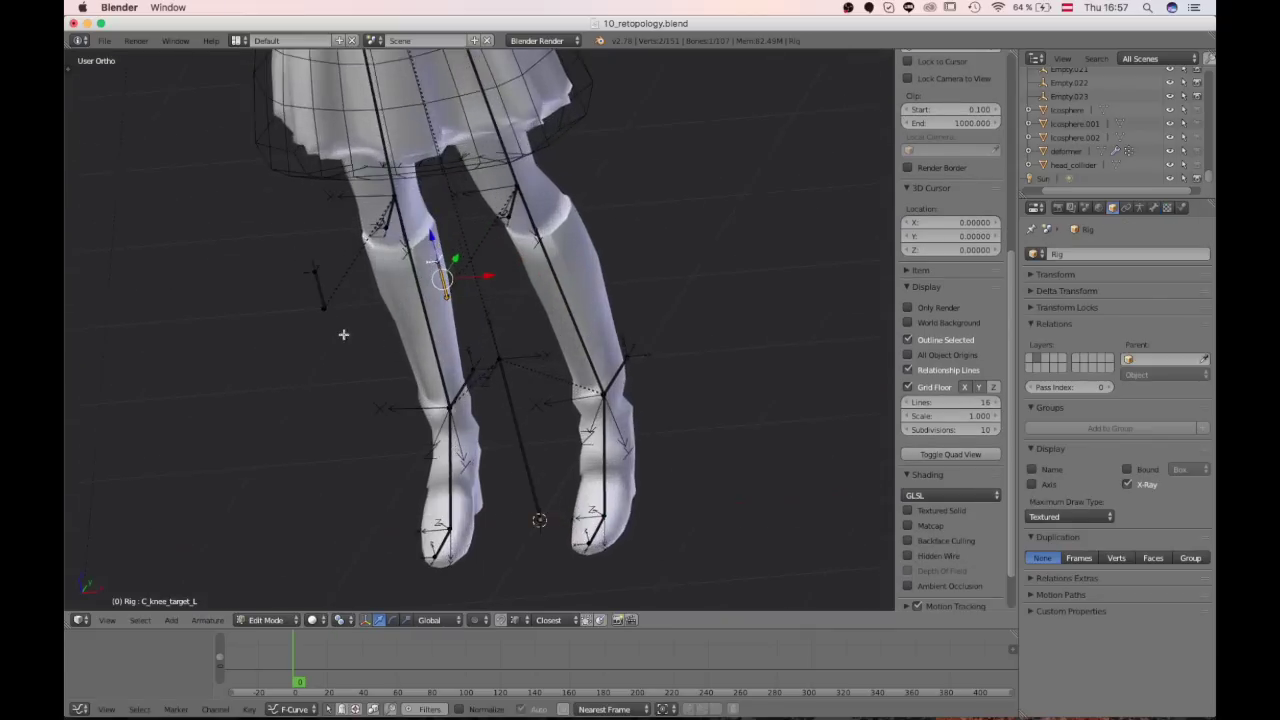
middle_click_drag(343, 334, 322, 234)
middle_click_drag(468, 215, 447, 318, "shift")
scroll(472, 318, "up", 2)
right_click(483, 275)
scroll(517, 446, "down", 2)
middle_click_drag(517, 446, 477, 433)
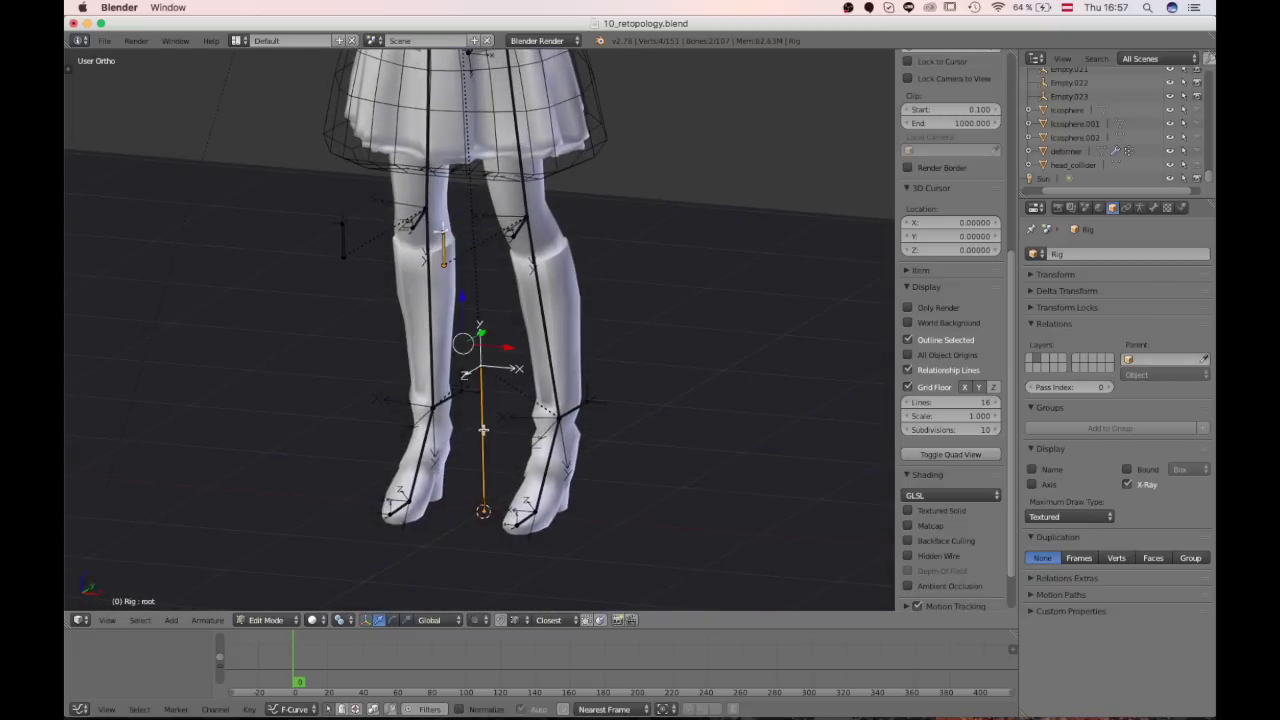
key("ctrl+p")
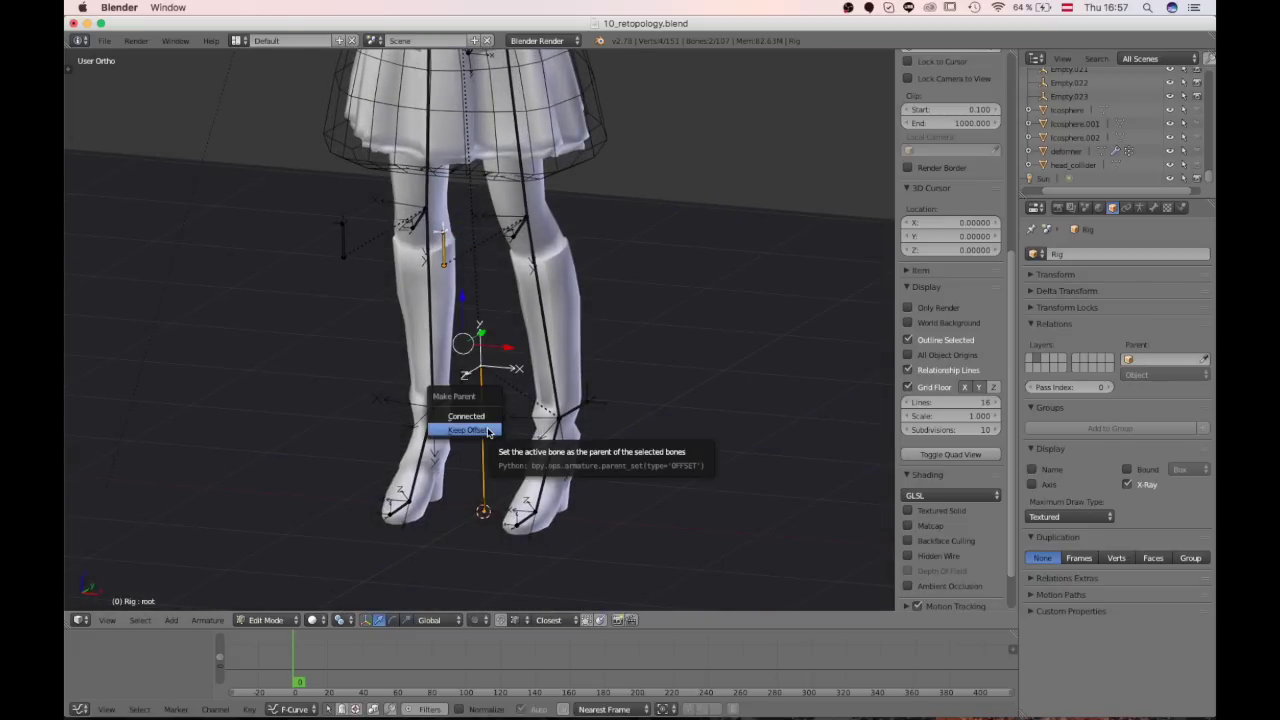
left_click(487, 428)
middle_click_drag(487, 426, 489, 264)
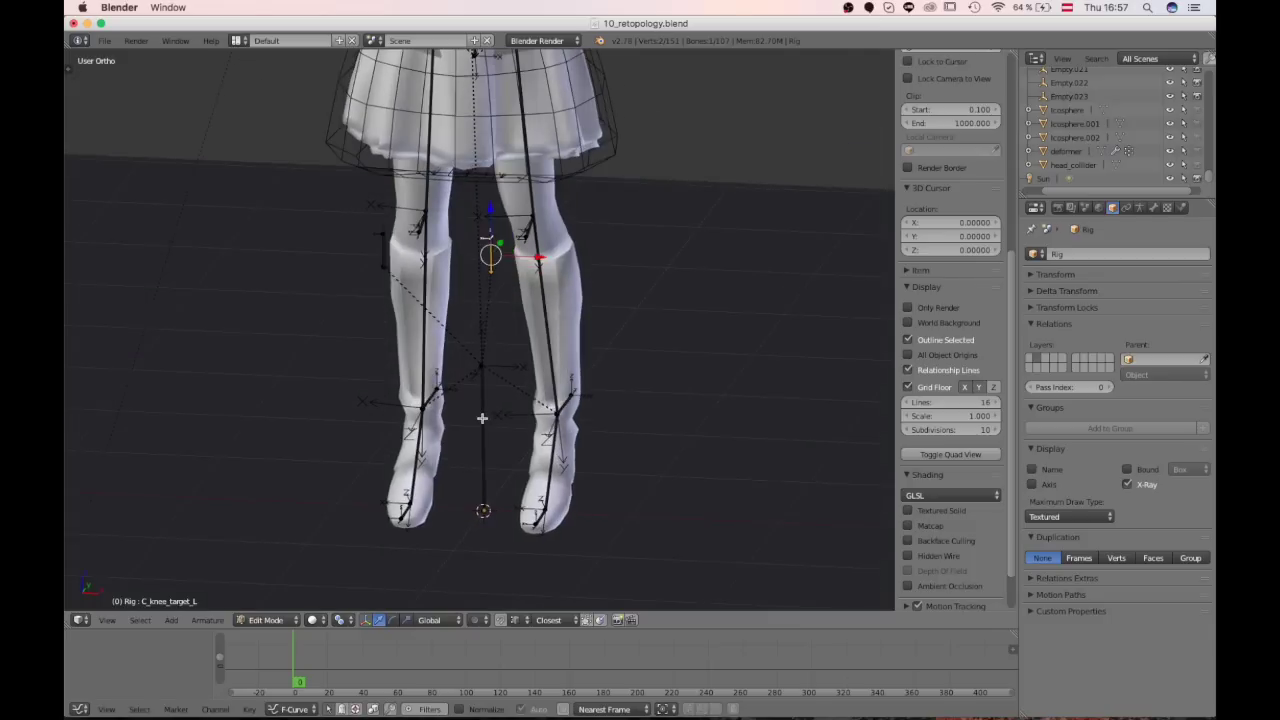
middle_click_drag(482, 418, 450, 420)
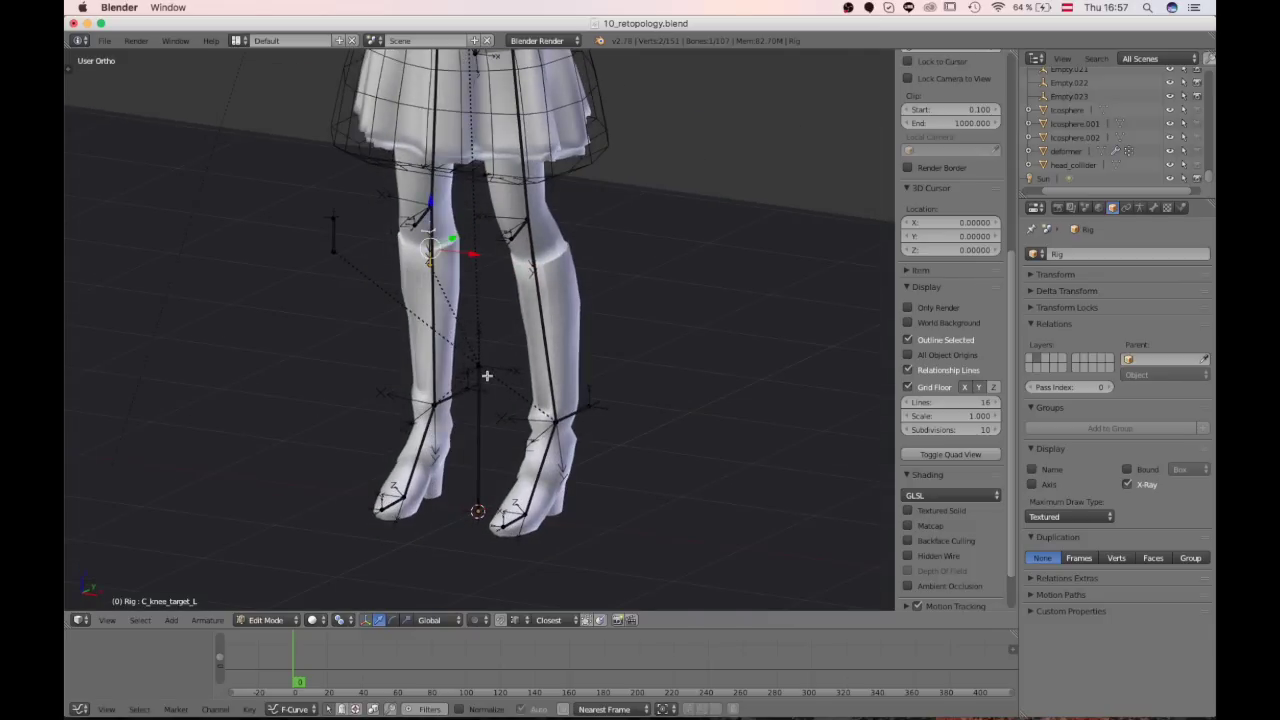
key("ctrl+Tab")
Step: Test the left knee's direction by trial-moving the C_knee_target_L bone and viewing the leg from several angles
middle_click_drag(517, 262, 534, 337)
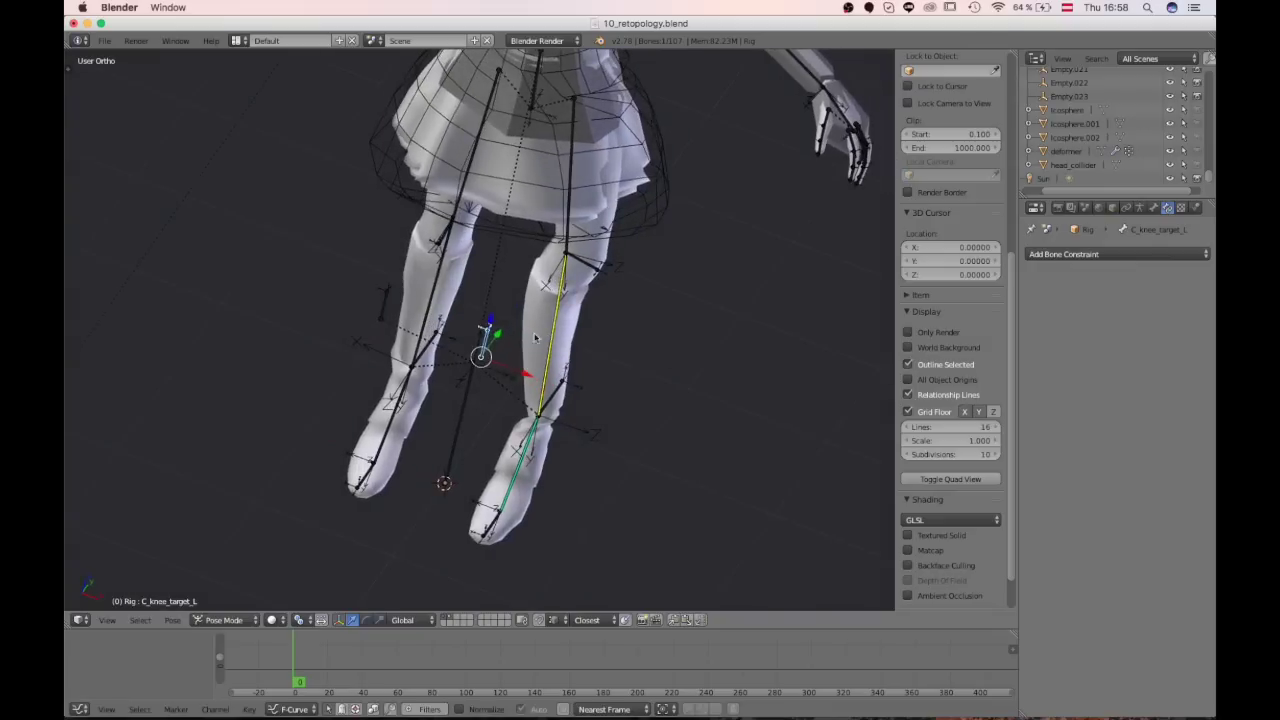
key("g")
right_click(557, 441)
scroll(557, 441, "down", 3)
middle_click_drag(557, 441, 497, 363)
scroll(497, 363, "up", 4)
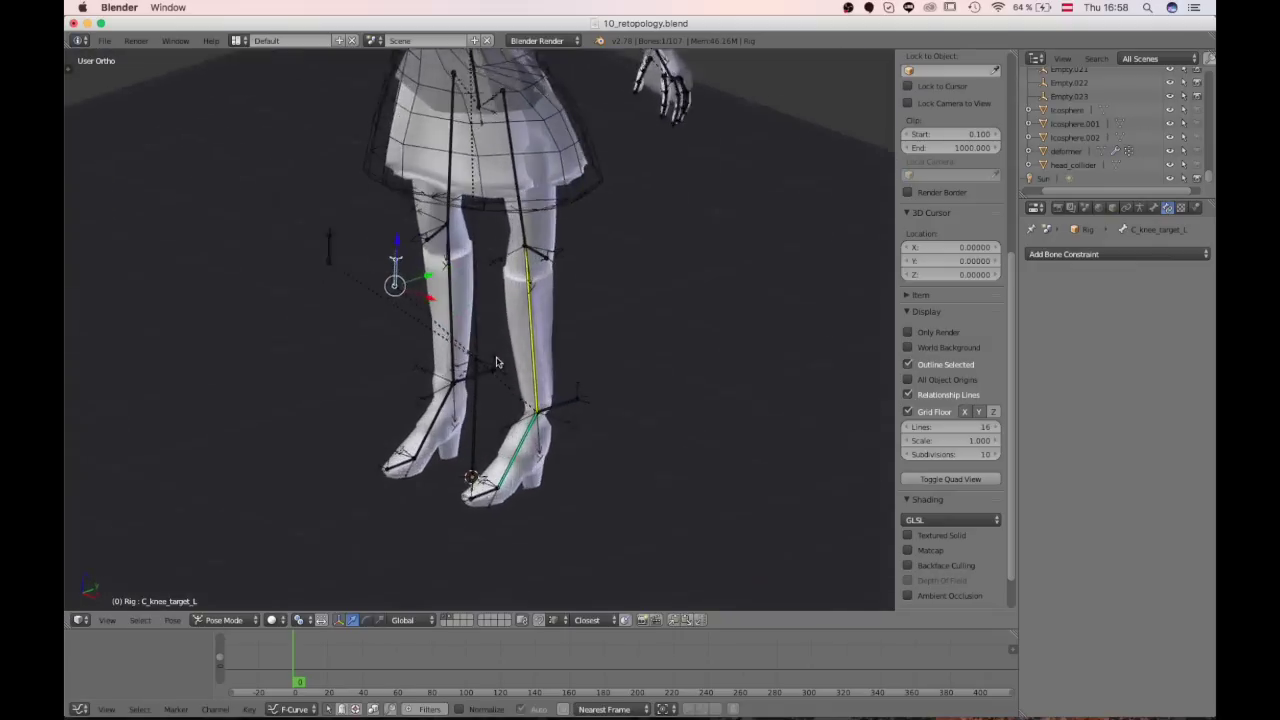
right_click(548, 307)
scroll(419, 363, "down", 2)
middle_click_drag(418, 363, 505, 329)
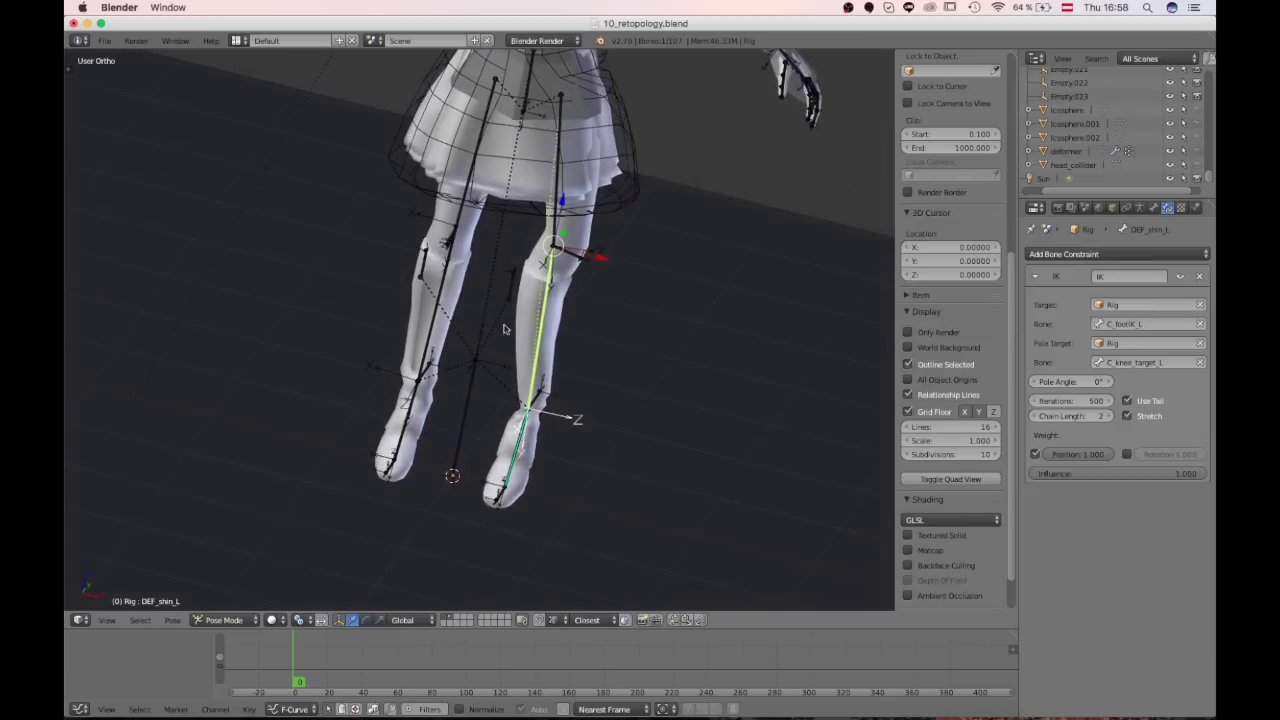
middle_click_drag(536, 258, 487, 303)
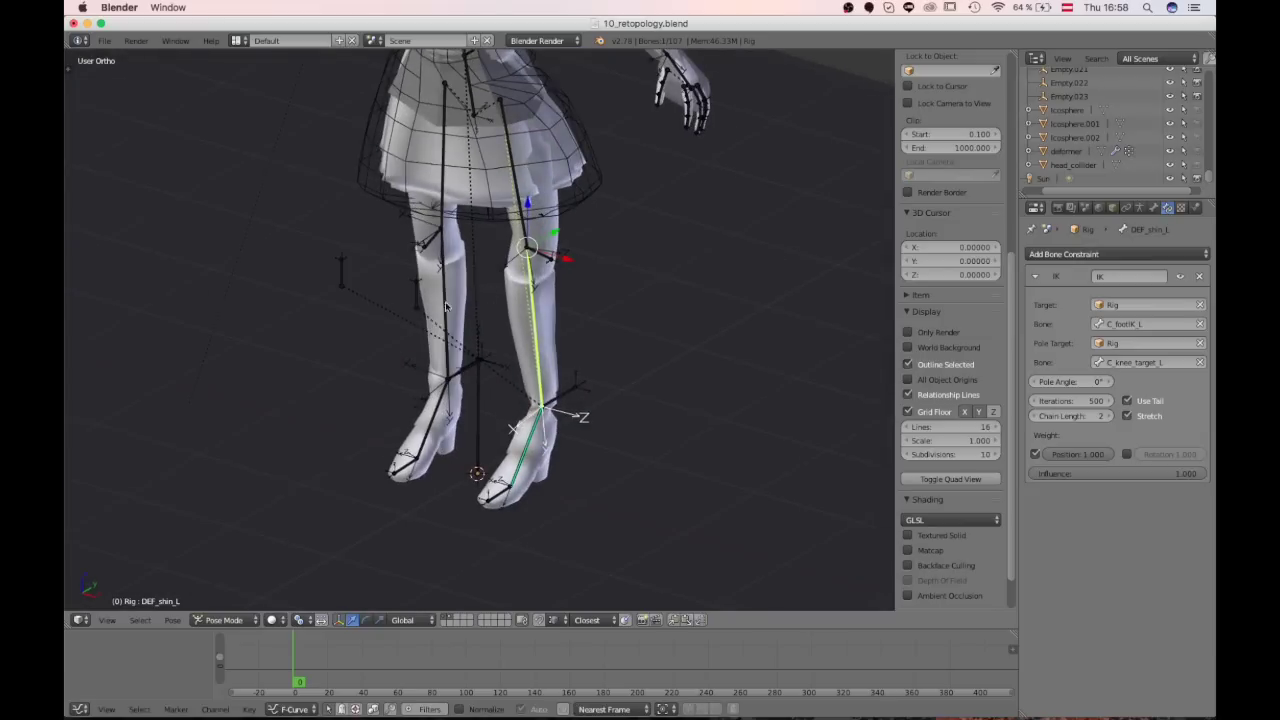
middle_click_drag(716, 256, 749, 233)
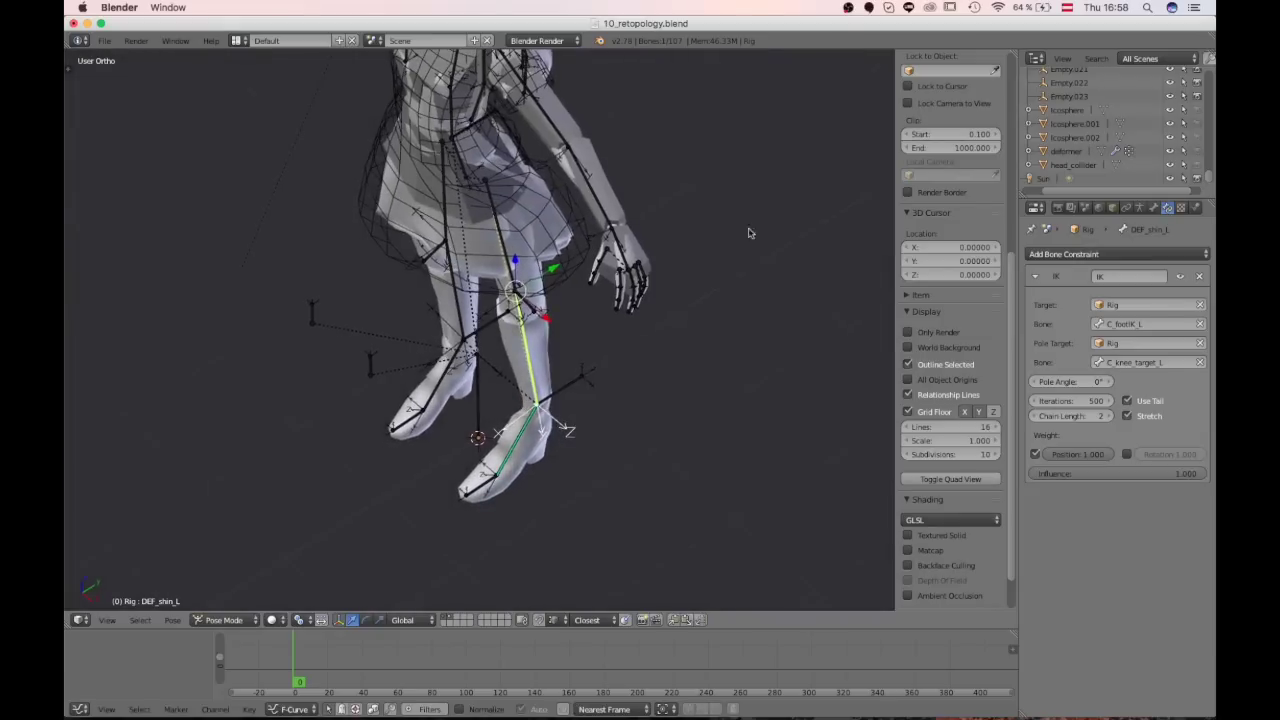
right_click(357, 367)
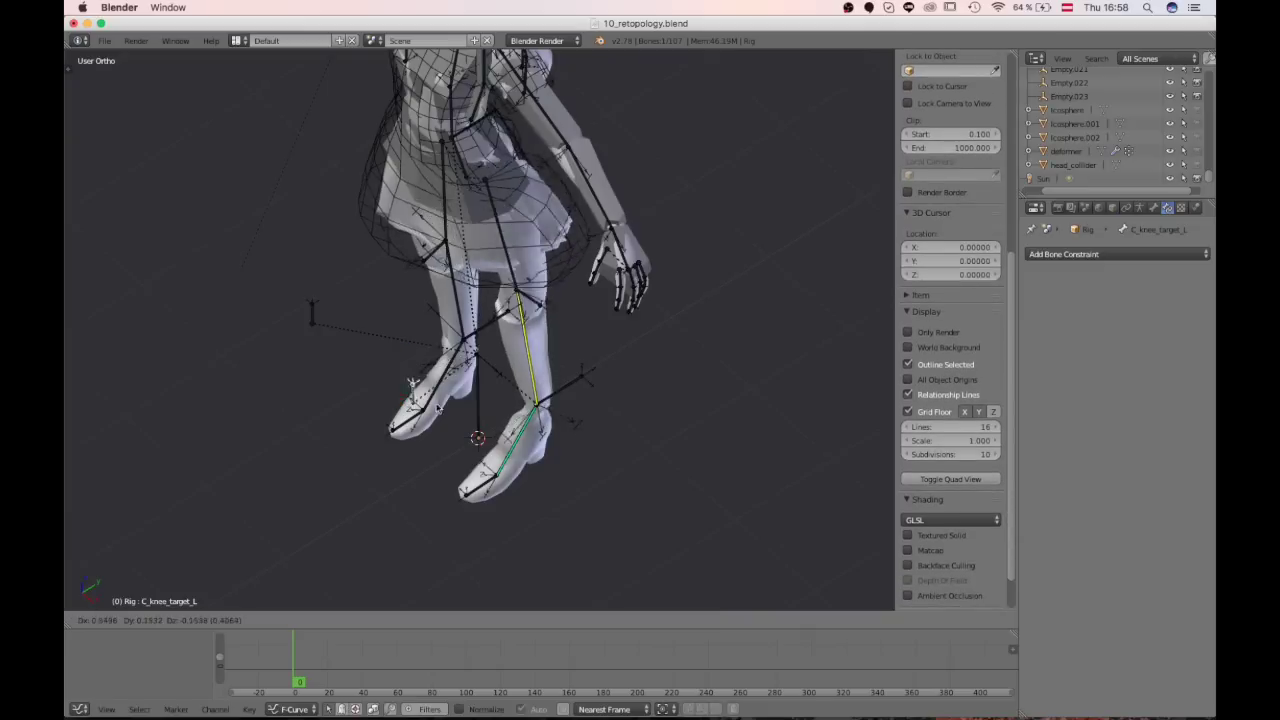
Step: Set the Pole Angle of the DEF_shin_L IK constraint to 90°
right_click(535, 352)
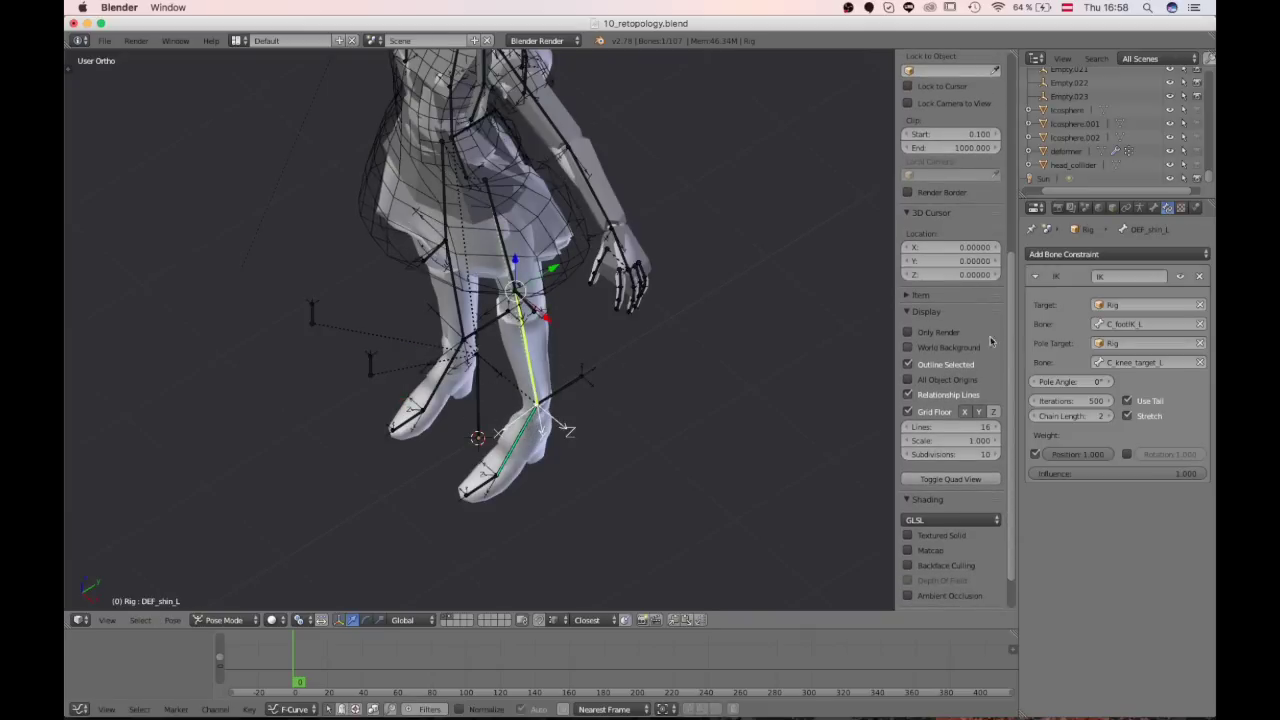
left_click(1085, 386)
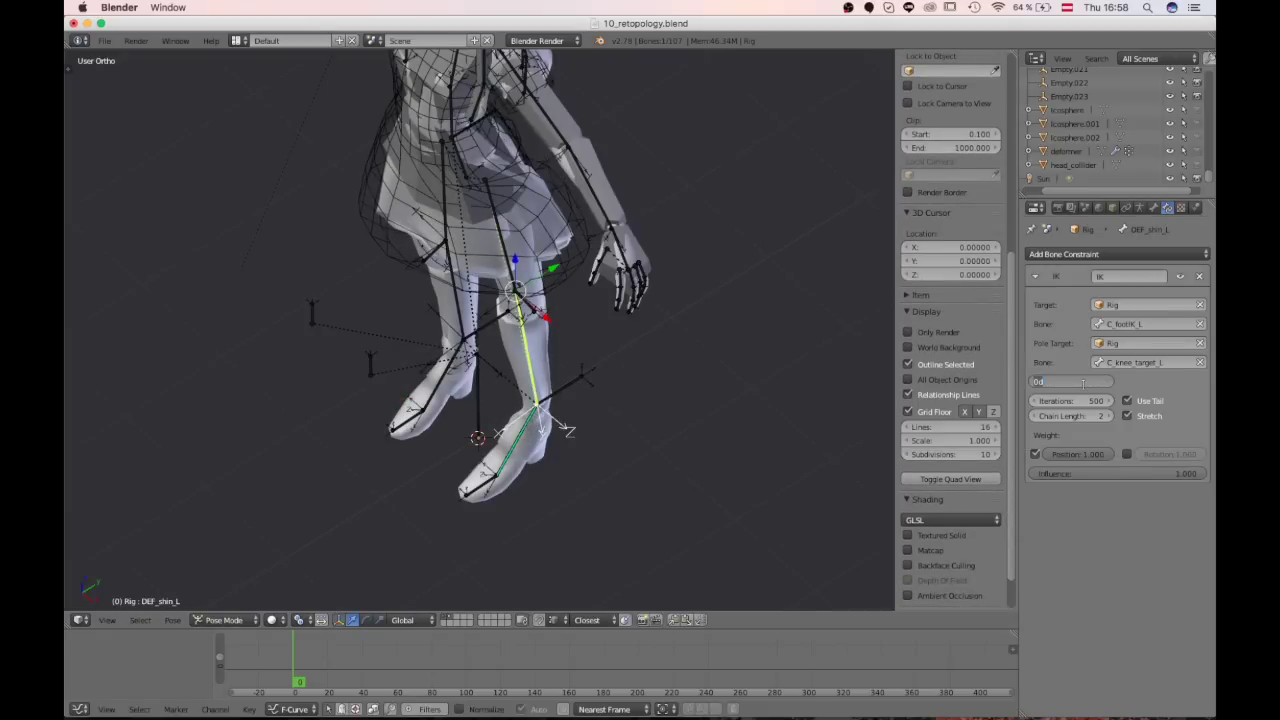
key("Return")
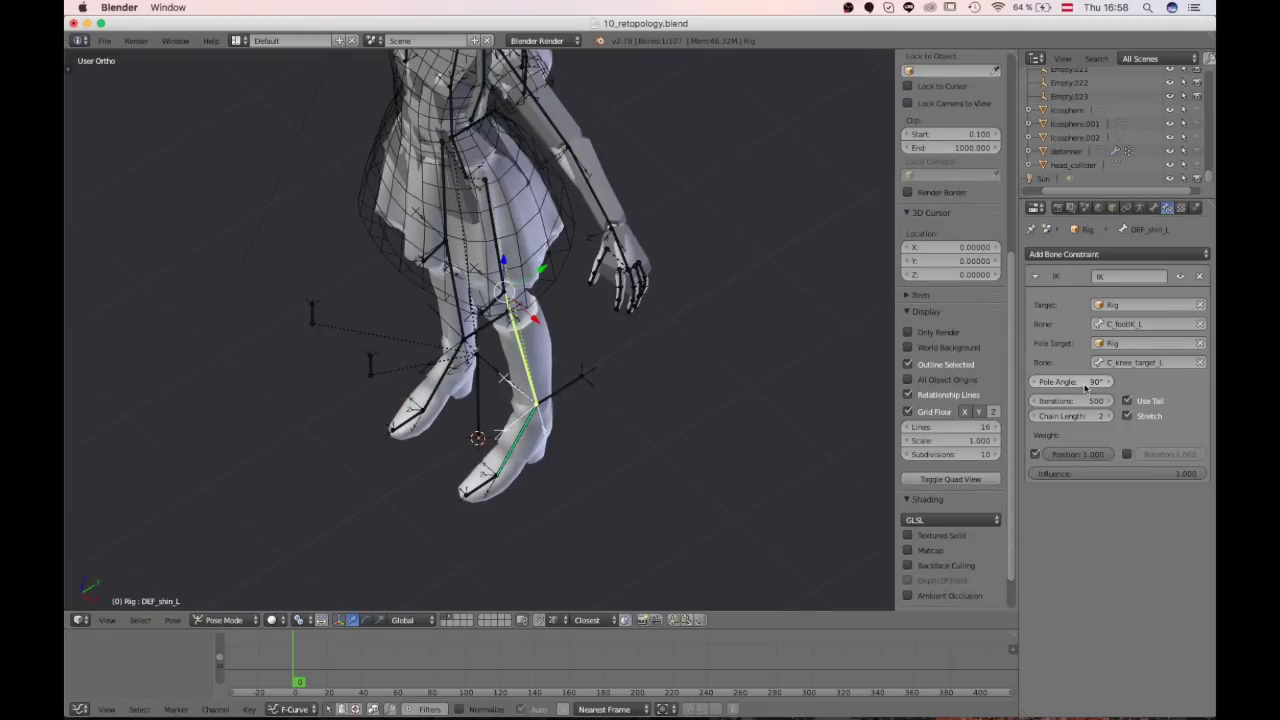
middle_click_drag(690, 390, 815, 340)
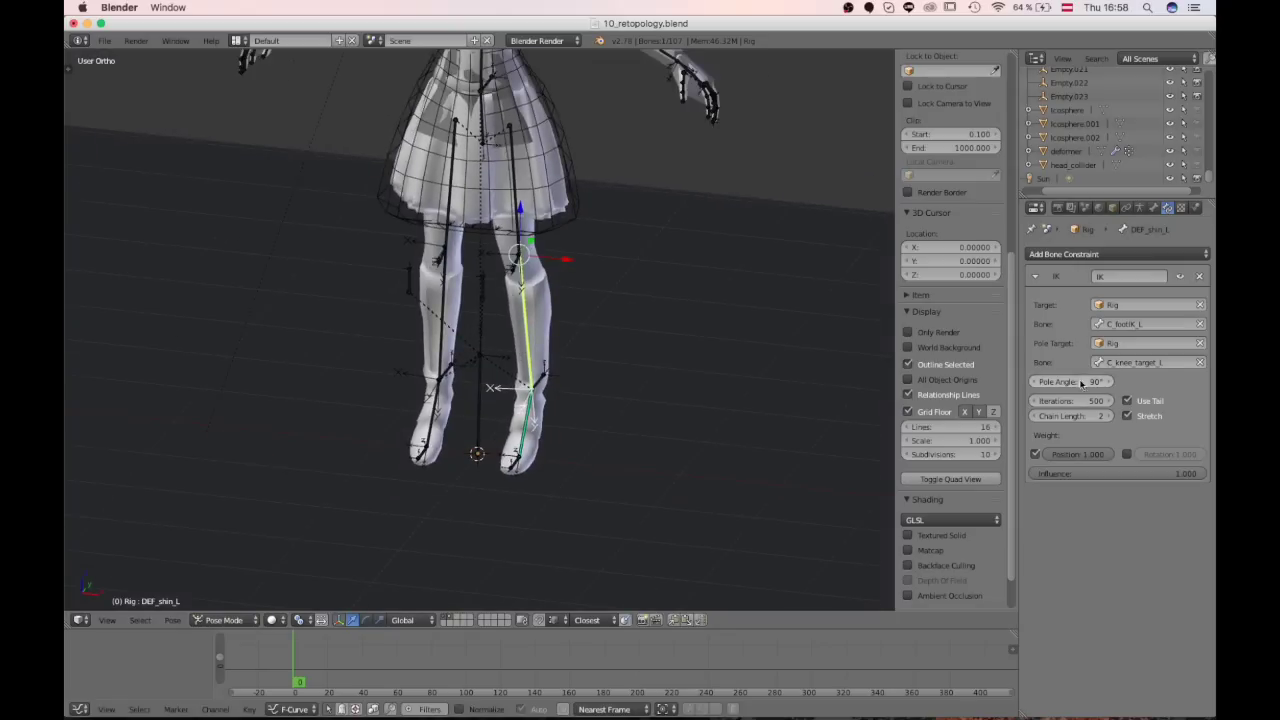
Step: Move the C_knee_target_L bone in line with the left knee and try swinging it sideways in the front view
right_click(483, 285)
key("g")
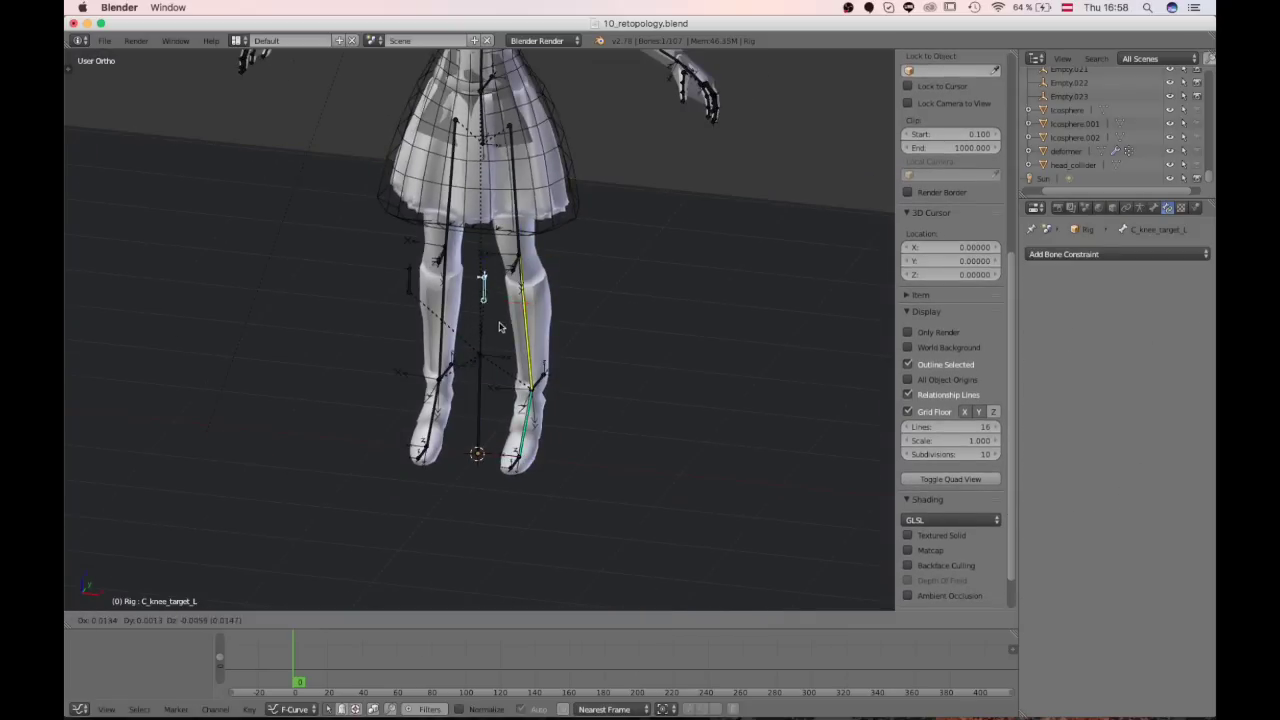
left_click(517, 288)
key("KP_1")
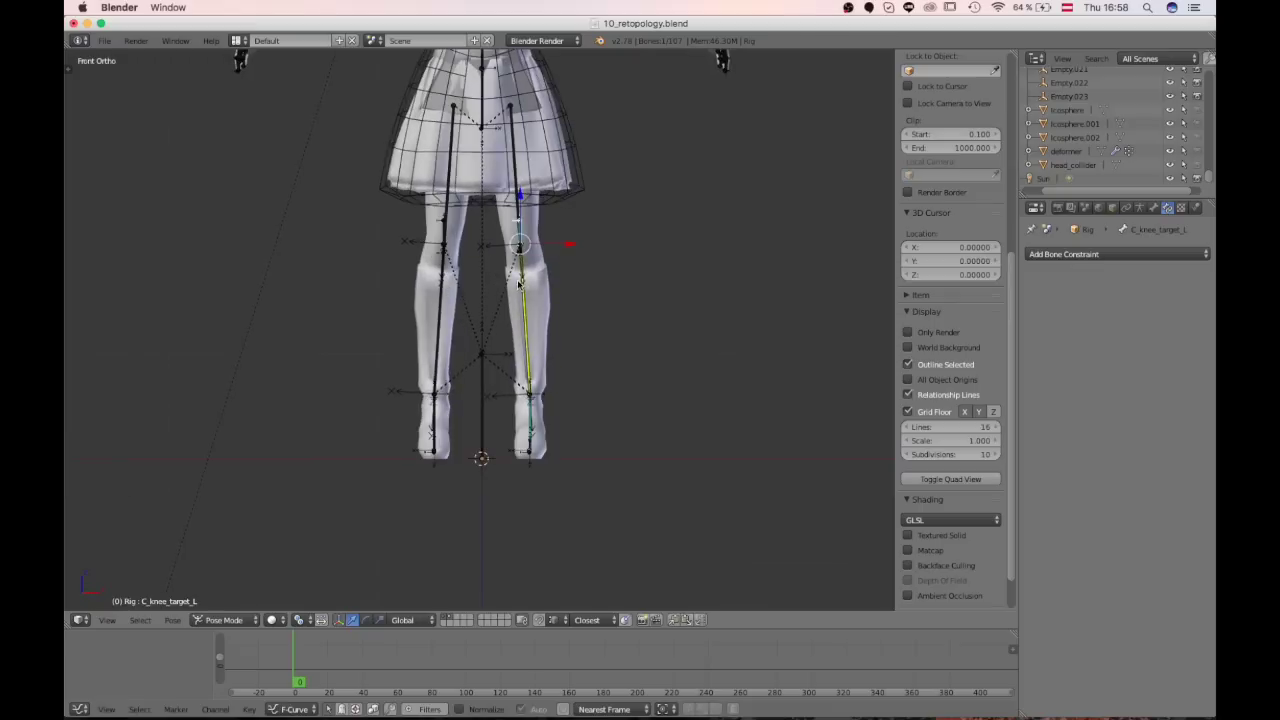
key("g")
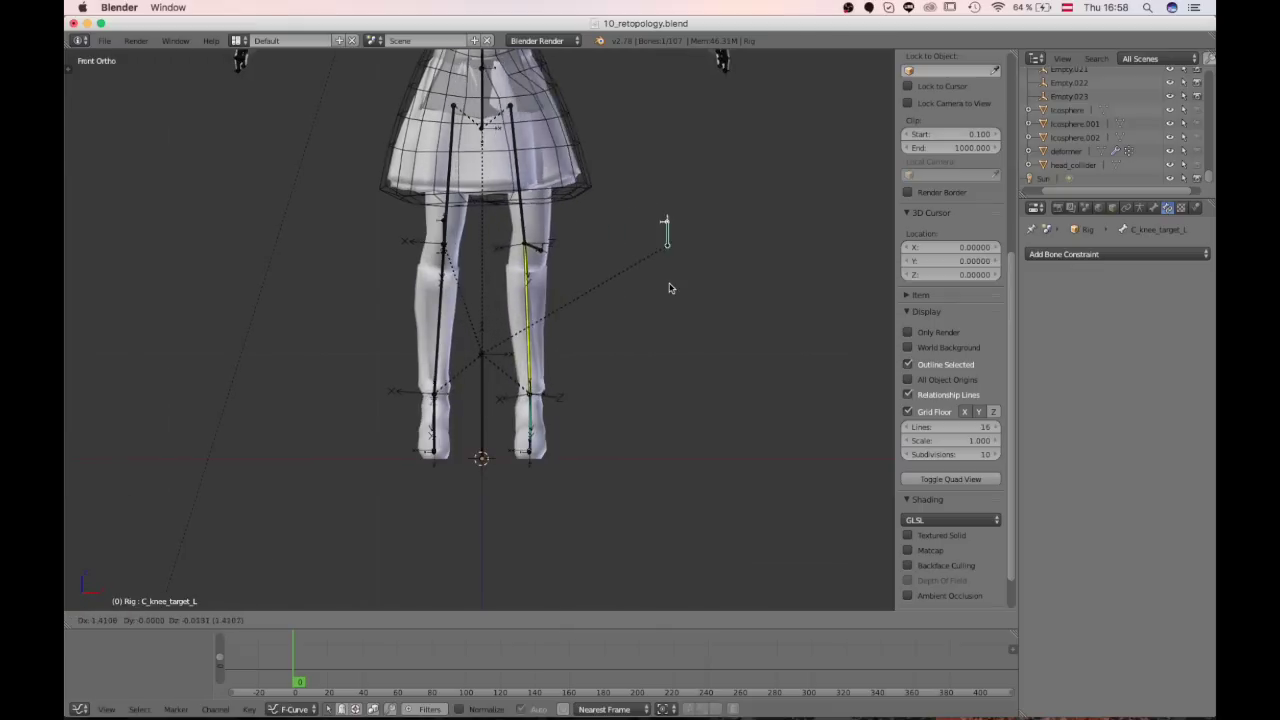
right_click(558, 278)
Step: Test the leg IK by lowering the C_control bone along the global Z axis
middle_click_drag(557, 277, 388, 260)
right_click(442, 121)
key("g")
key("z")
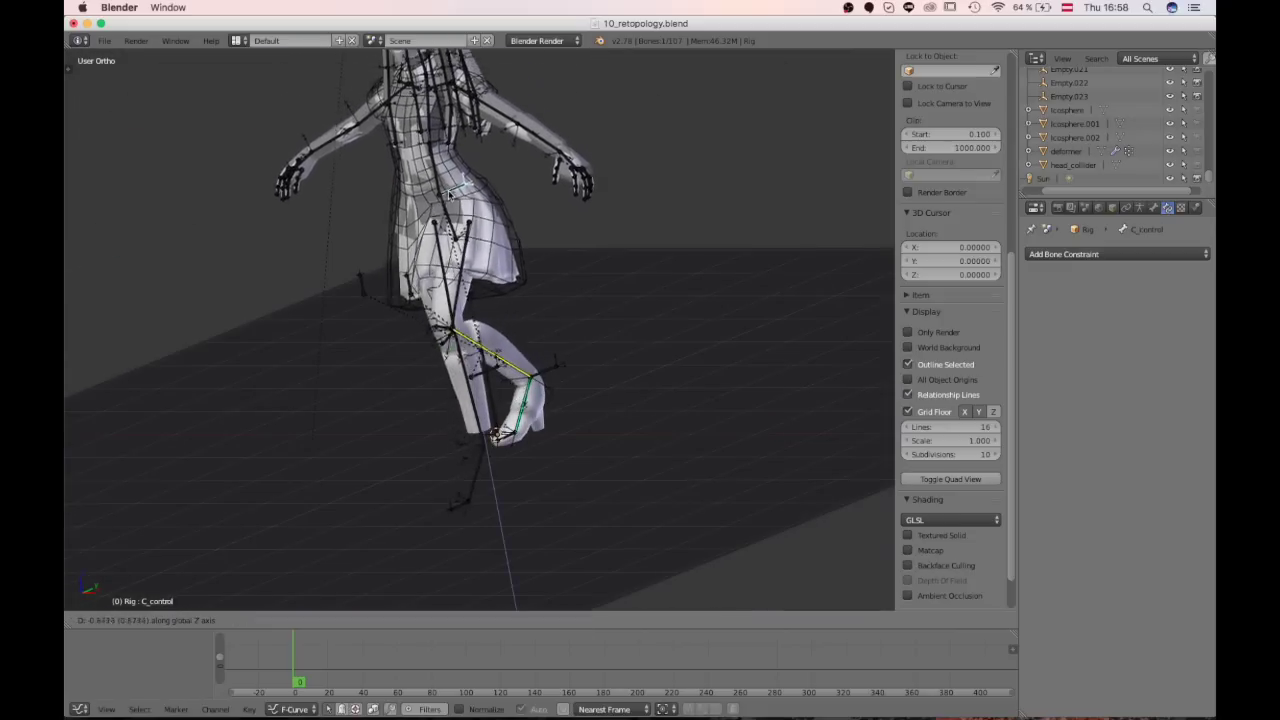
left_click(458, 226)
middle_click_drag(458, 226, 578, 274)
Step: Reposition the C_knee_target_L bone twice to test how the bent left knee follows it
scroll(514, 348, "up", 6)
scroll(580, 272, "down", 1)
right_click(598, 254)
key("g")
left_click(674, 438)
middle_click_drag(674, 438, 510, 480)
scroll(500, 475, "down", 4)
key("g")
left_click(371, 458)
Step: Test the left foot control by raising and rotating the C_footIK_L bone in the right side view
key("KP_3")
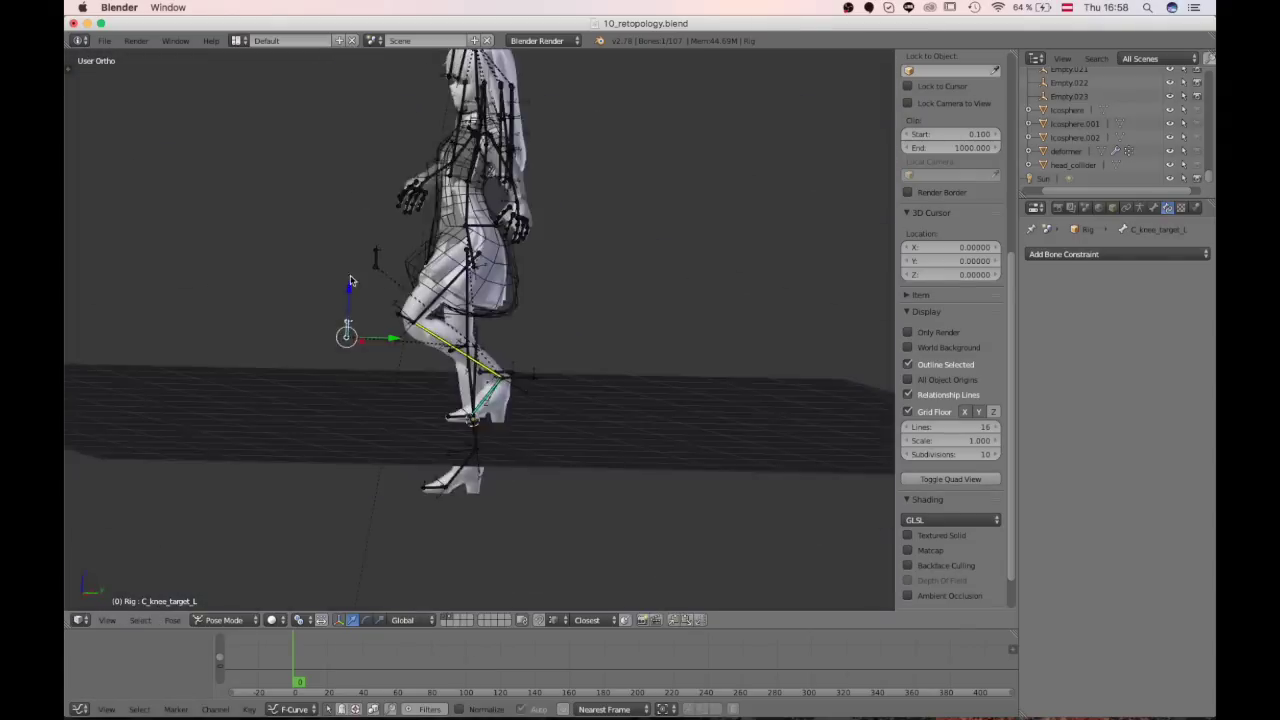
scroll(510, 405, "down", 2)
scroll(523, 400, "up", 3)
right_click(523, 400)
key("g")
left_click(533, 366)
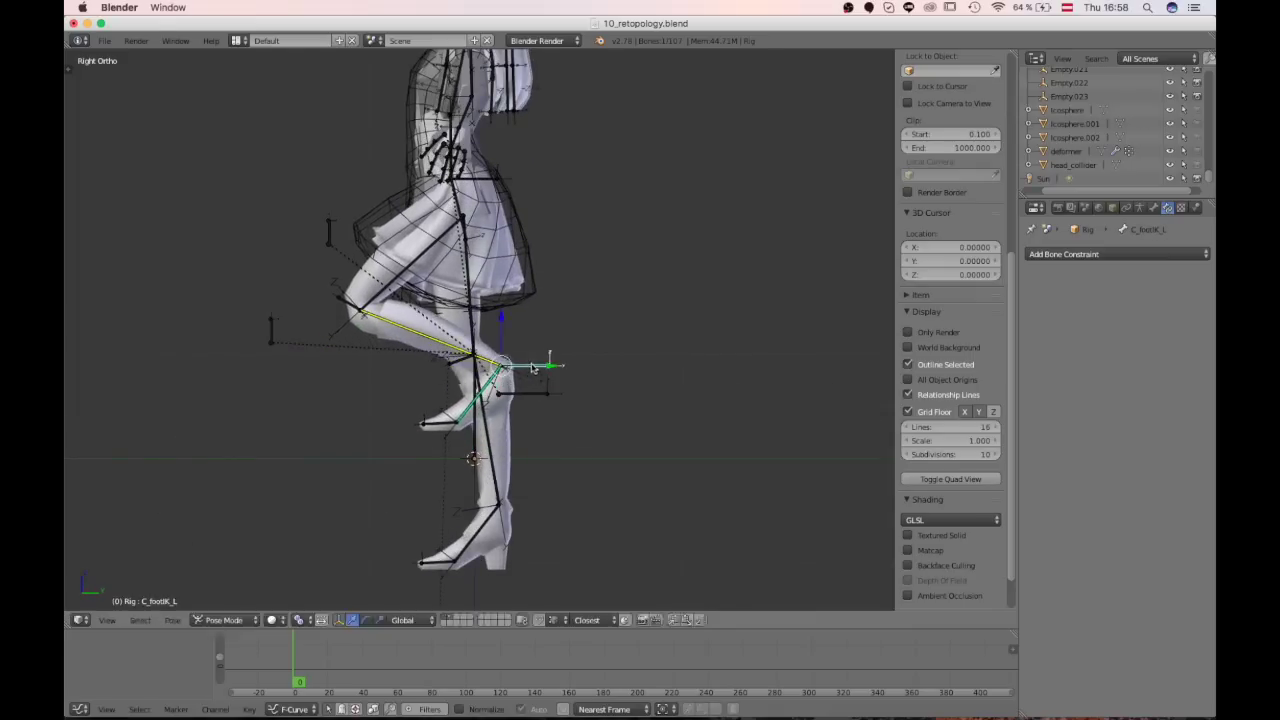
key("r")
left_click(530, 333)
key("g")
left_click(515, 323)
Step: Rotate the DEF_toe_L bone to test bending the left toes in the right side view
right_click(489, 451)
key("r")
right_click(488, 449)
right_click(487, 448)
key("r")
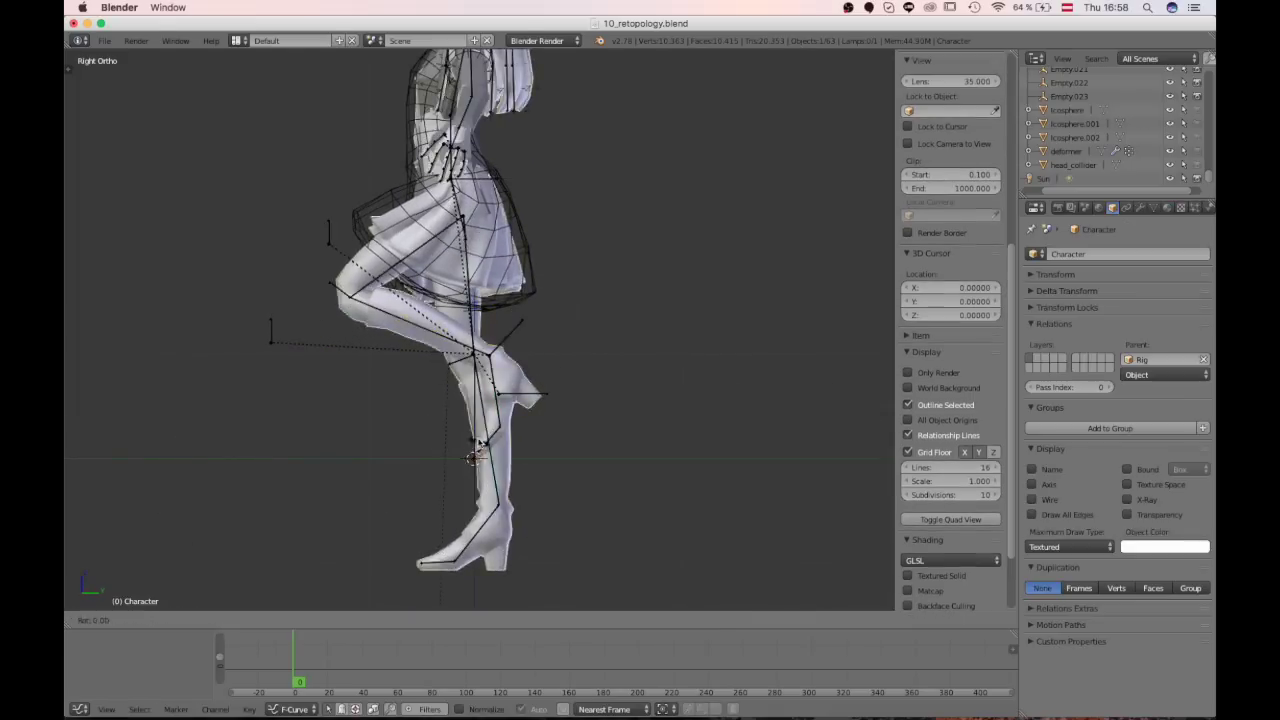
right_click(486, 446)
right_click(485, 444)
key("r")
left_click(470, 432)
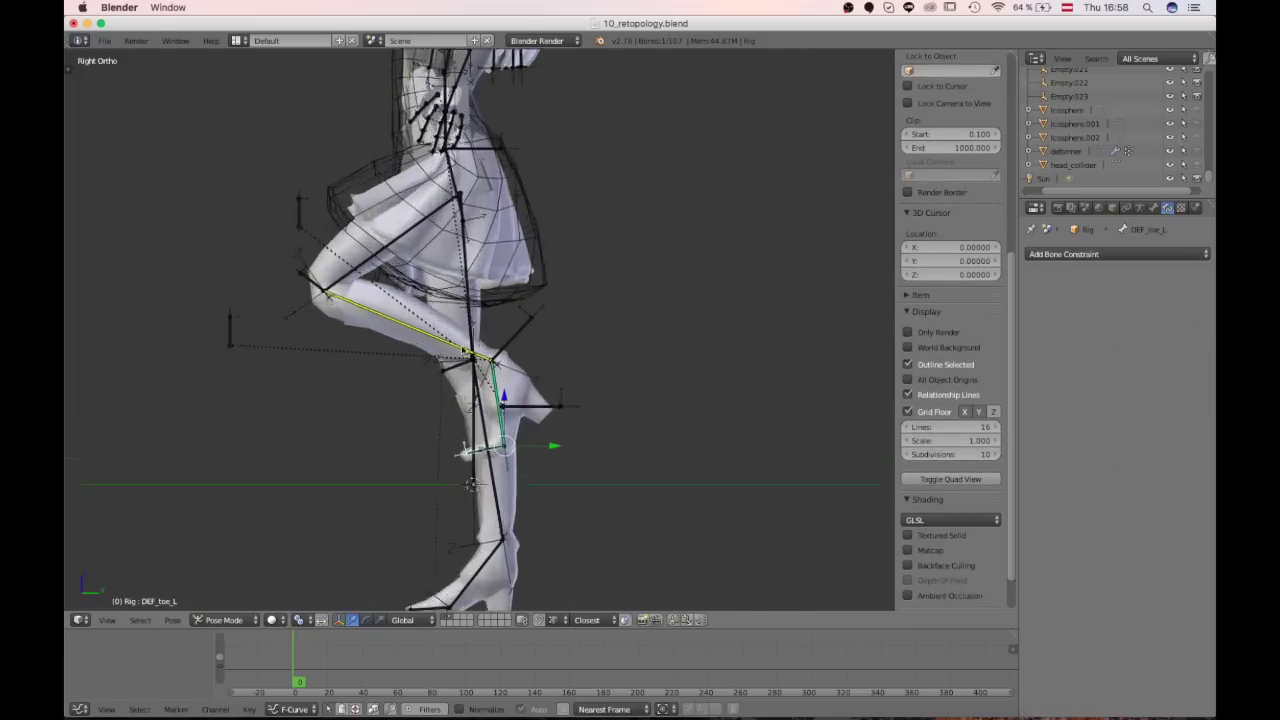
Step: Clear the rotation and location of all pose bones to return the rig to its rest pose
middle_click_drag(470, 432, 527, 311)
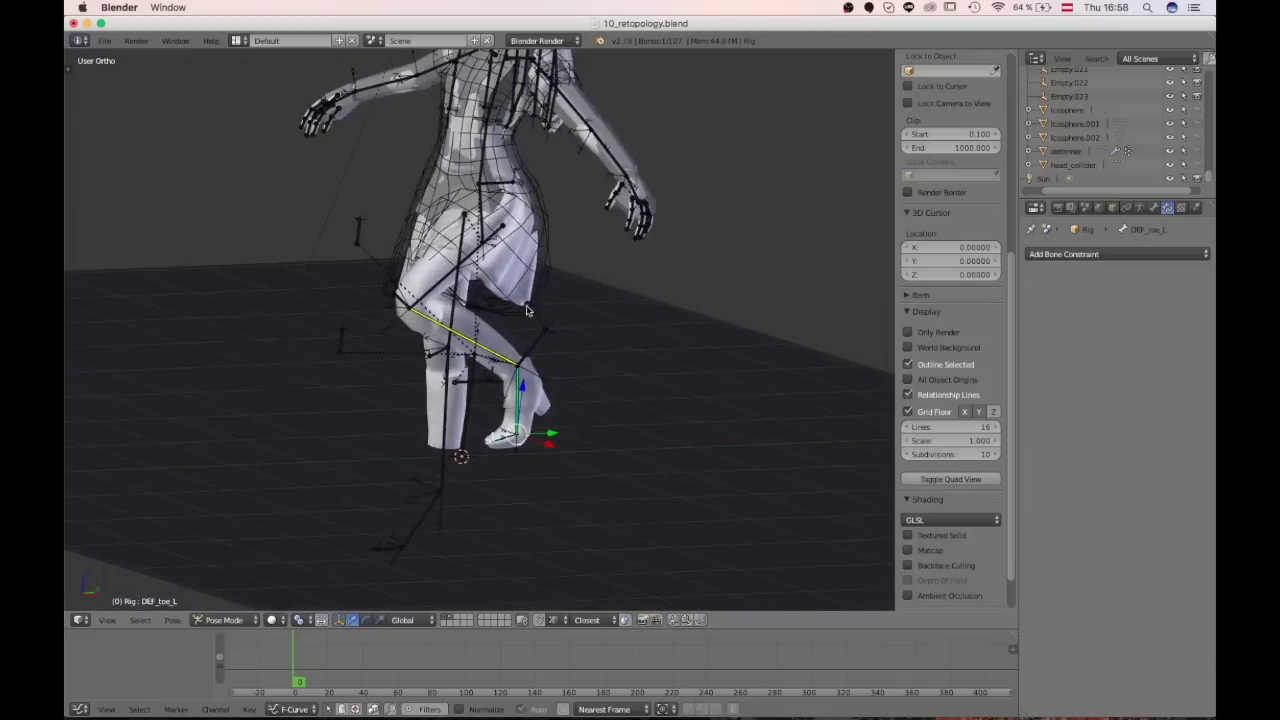
key("a")
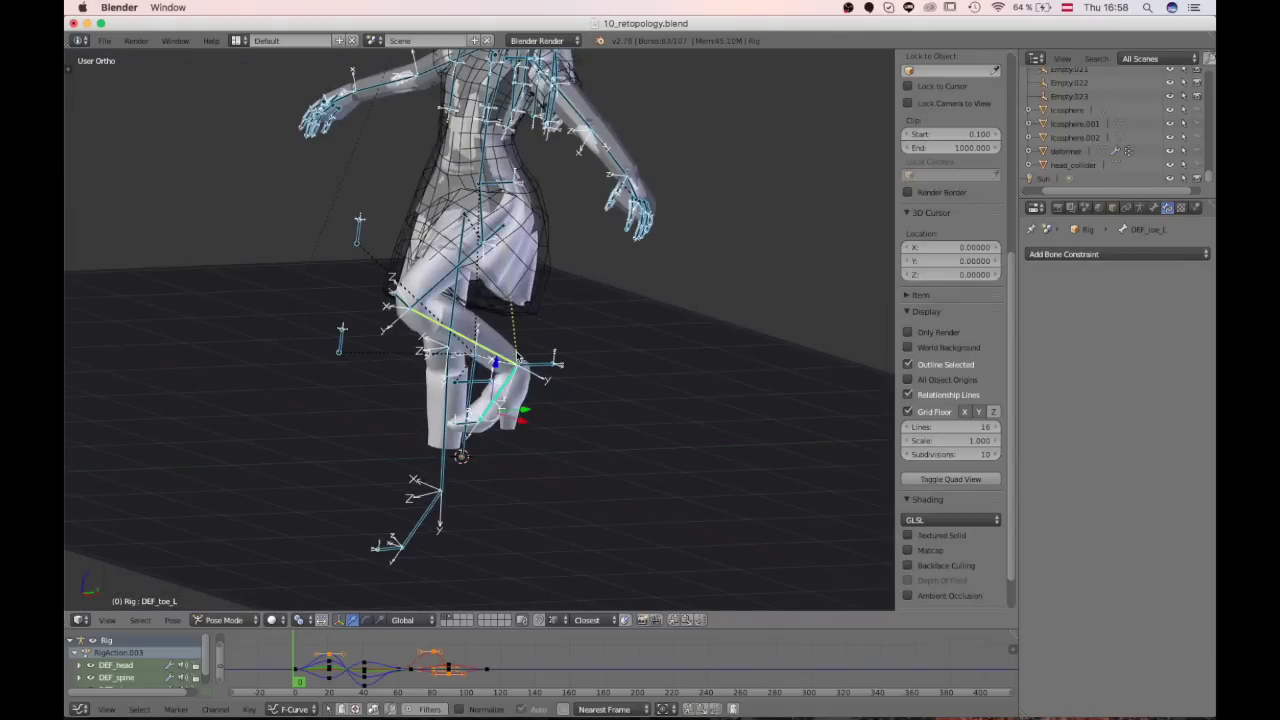
key("alt+r")
key("a")
Step: Add an Inverse Kinematics constraint to DEF_shin_R with target Rig, bone C_footIK_R and a chain length of 2
middle_click_drag(366, 394, 441, 358)
scroll(441, 358, "up", 4)
left_click(1107, 257)
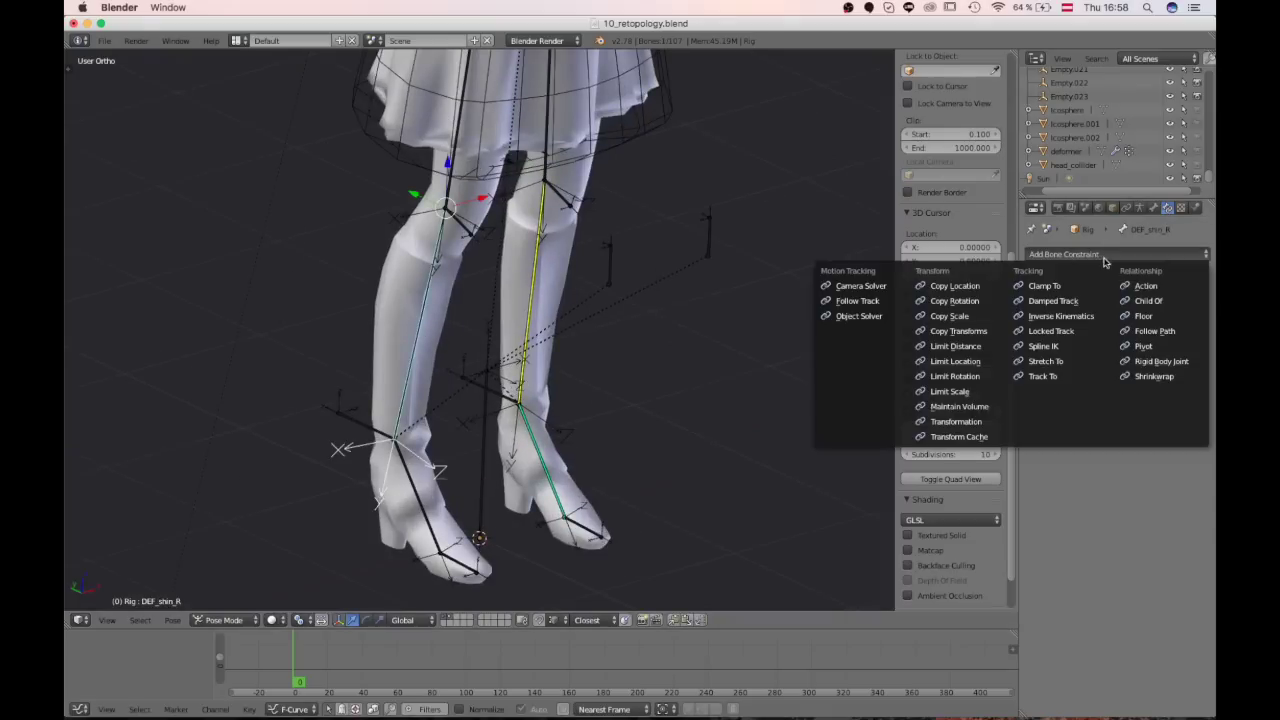
left_click(1090, 315)
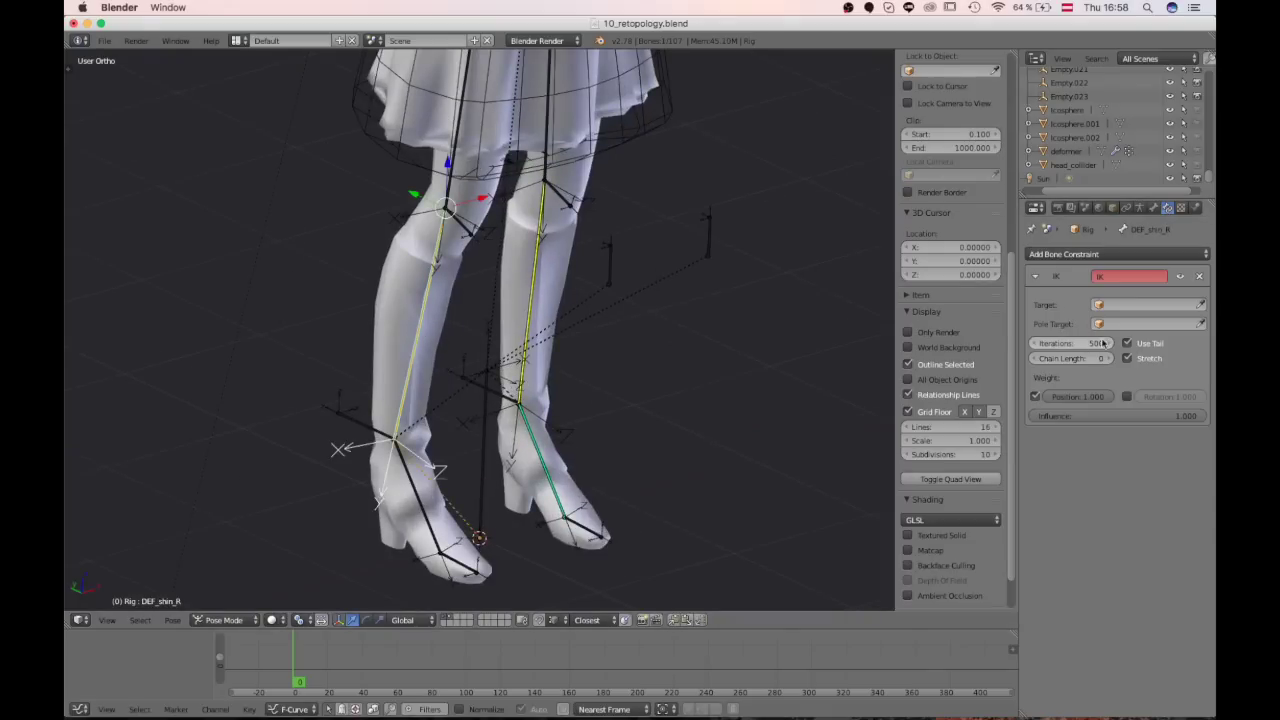
left_click(1160, 305)
type("Ri")
key("Return")
left_click(1166, 325)
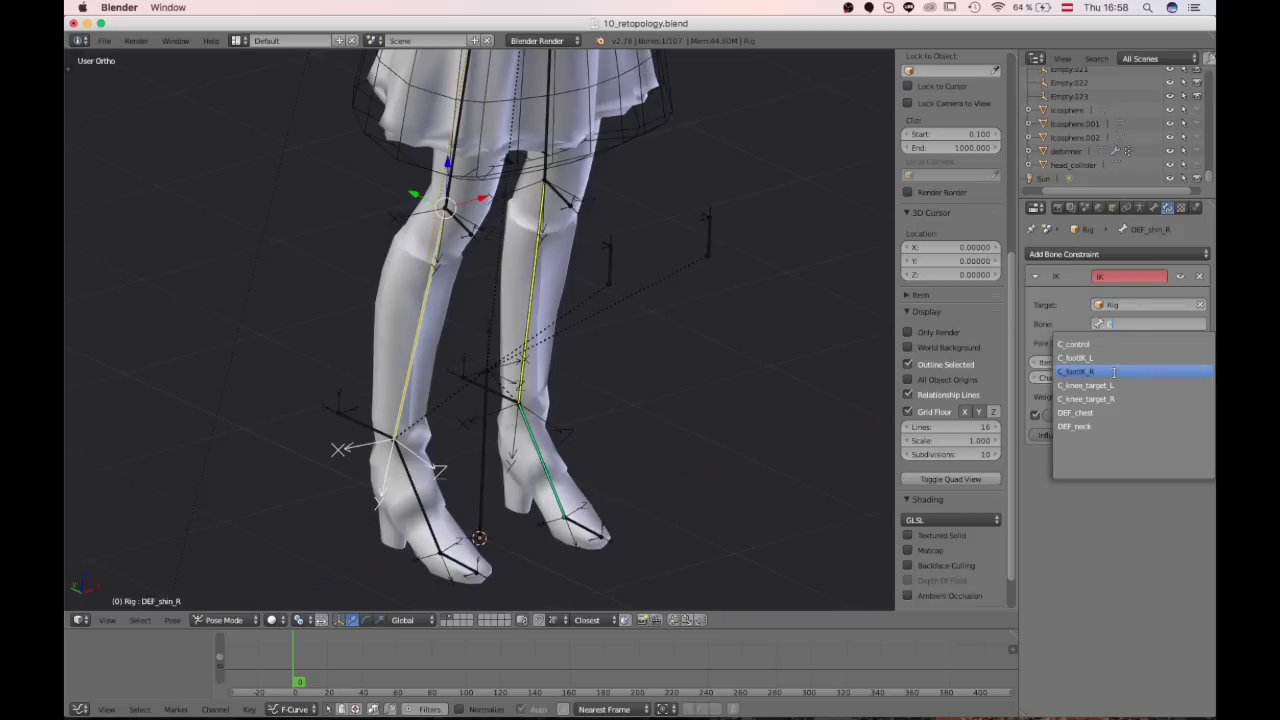
left_click(1113, 372)
Step: Set the pole target of the DEF_shin_R IK constraint to Rig with the bone C_knee_target_R
left_click(1121, 344)
type("Rig")
key("Return")
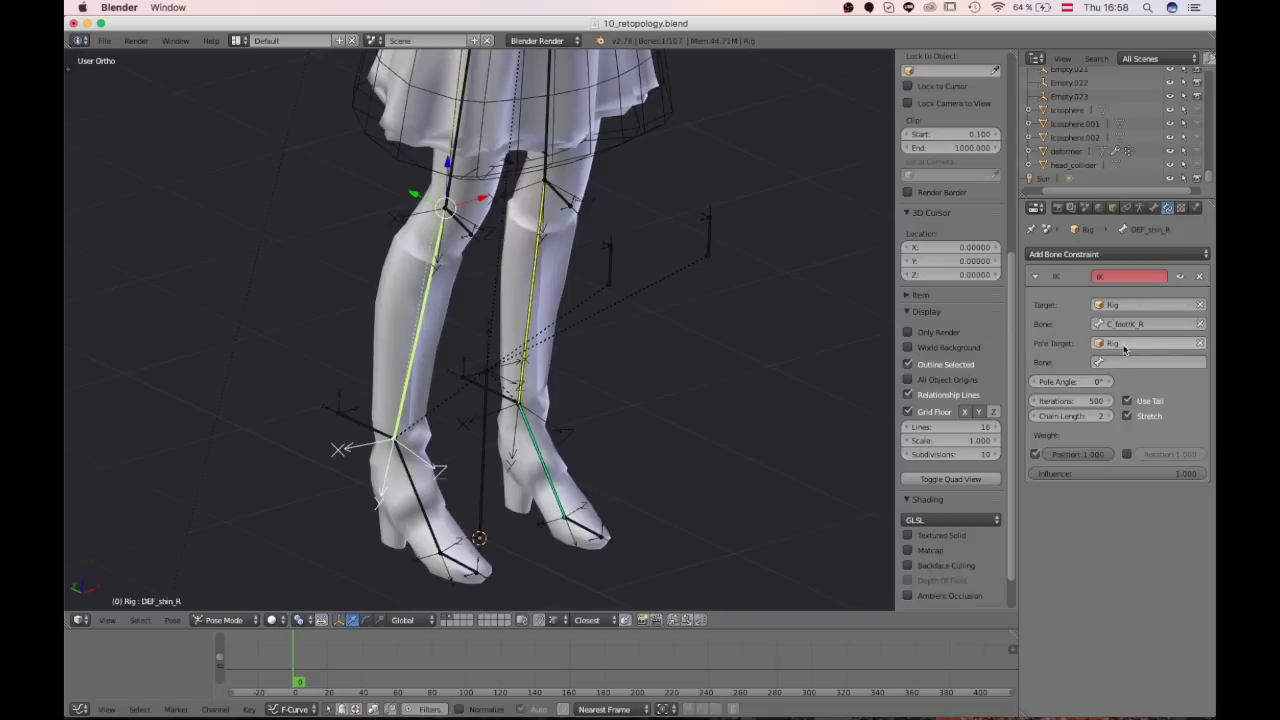
left_click(1126, 360)
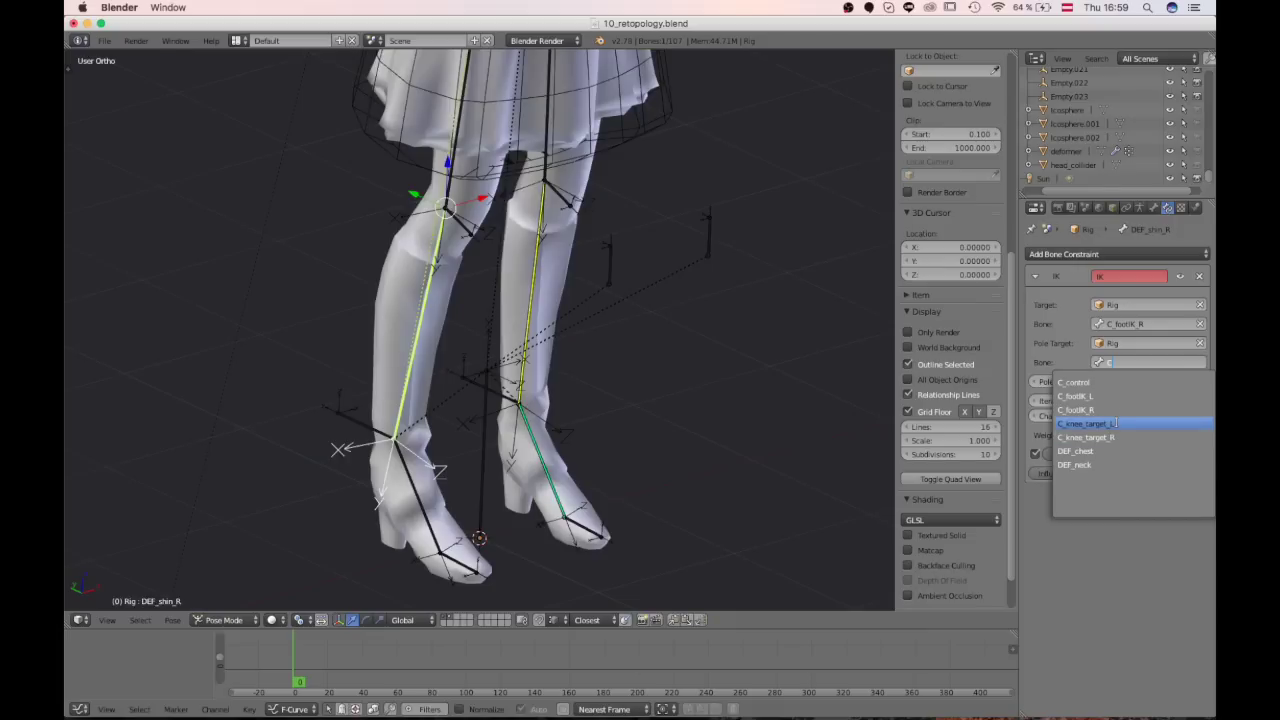
left_click(1086, 437)
Step: Set the Pole Angle of the DEF_shin_R IK constraint to 90°
middle_click_drag(690, 415, 546, 405)
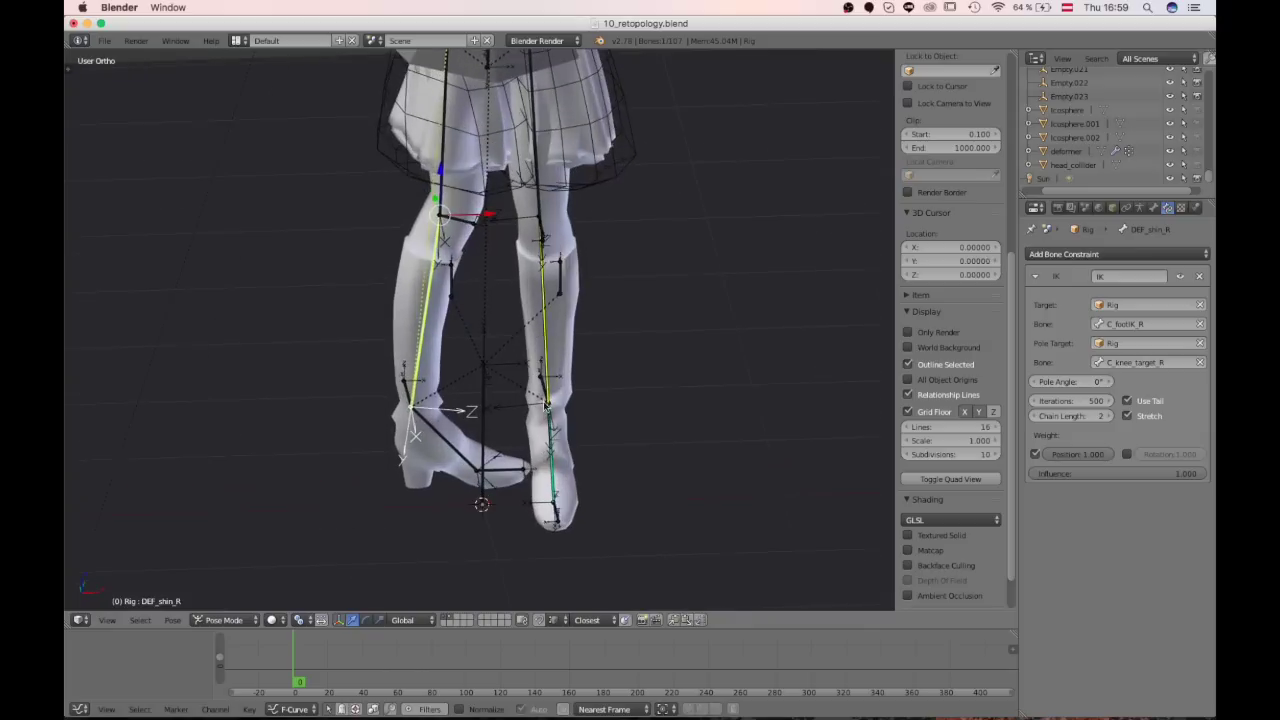
middle_click_drag(393, 250, 468, 365)
right_click(440, 410)
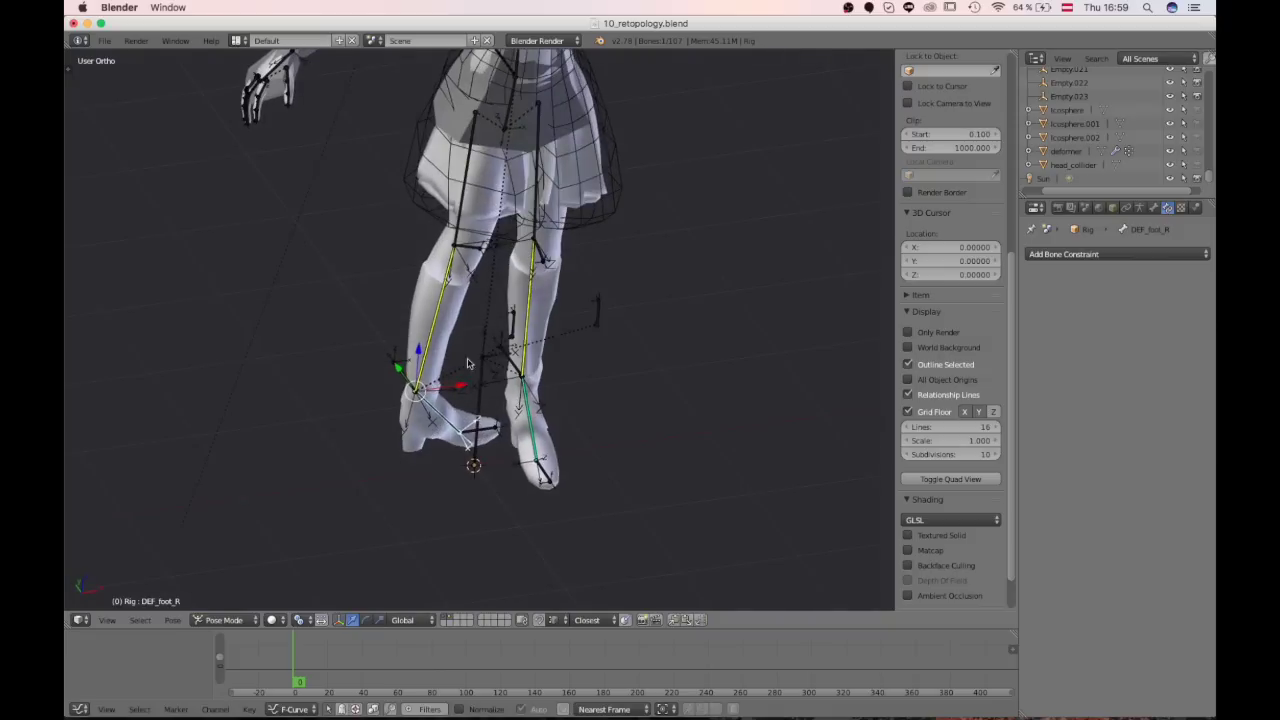
right_click(437, 328)
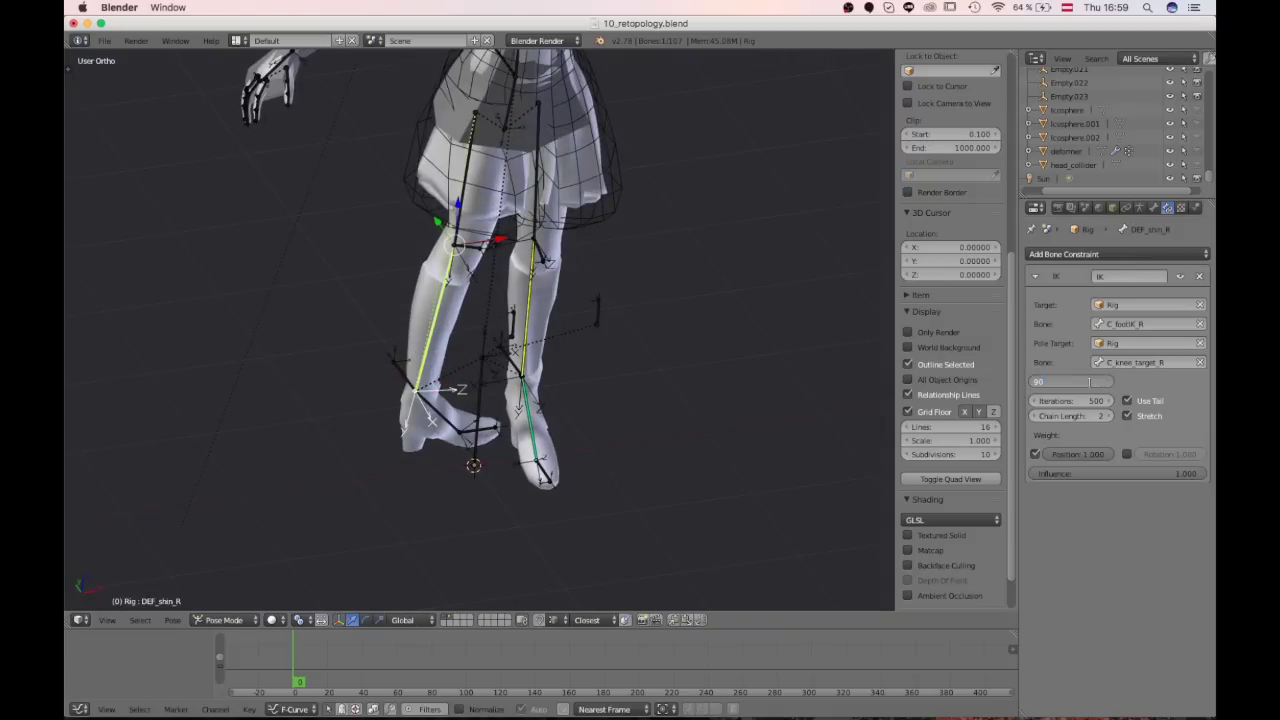
key("Return")
middle_click_drag(634, 474, 585, 293)
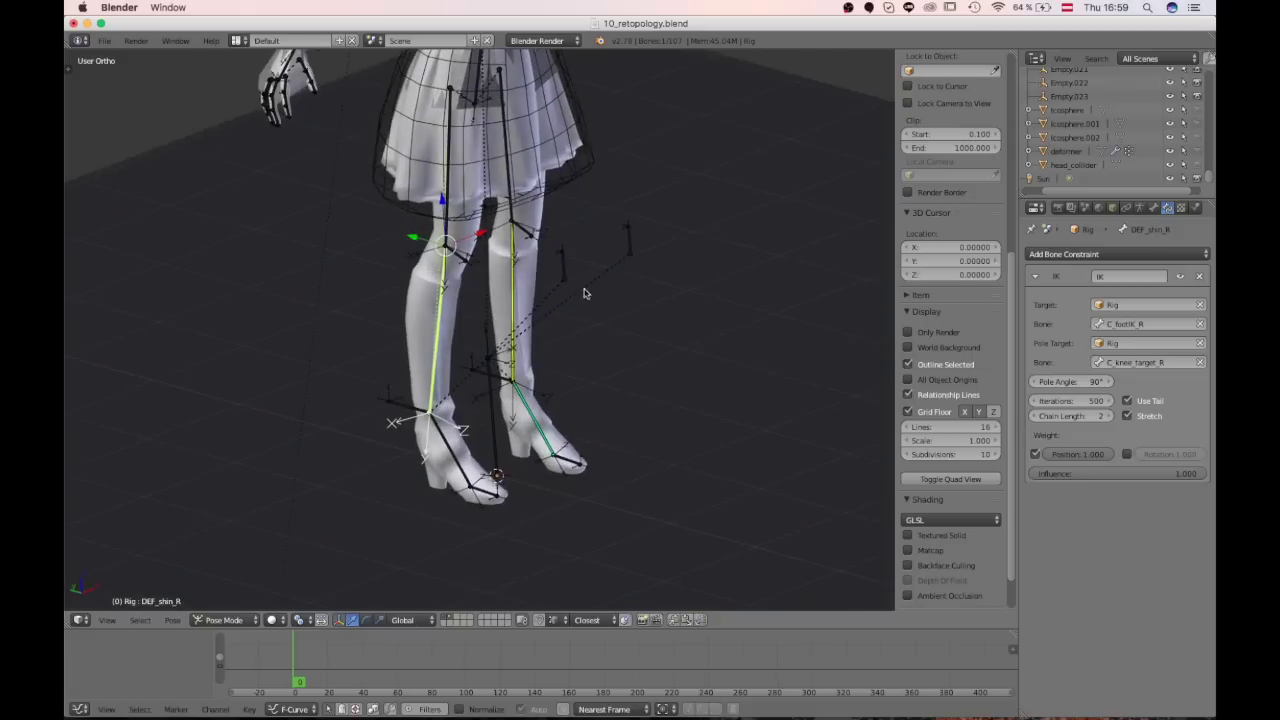
Step: Add a Child Of constraint to DEF_foot_R with target Rig and bone C_footIK_R
middle_click_drag(460, 399, 443, 442)
right_click(441, 447)
left_click(1135, 256)
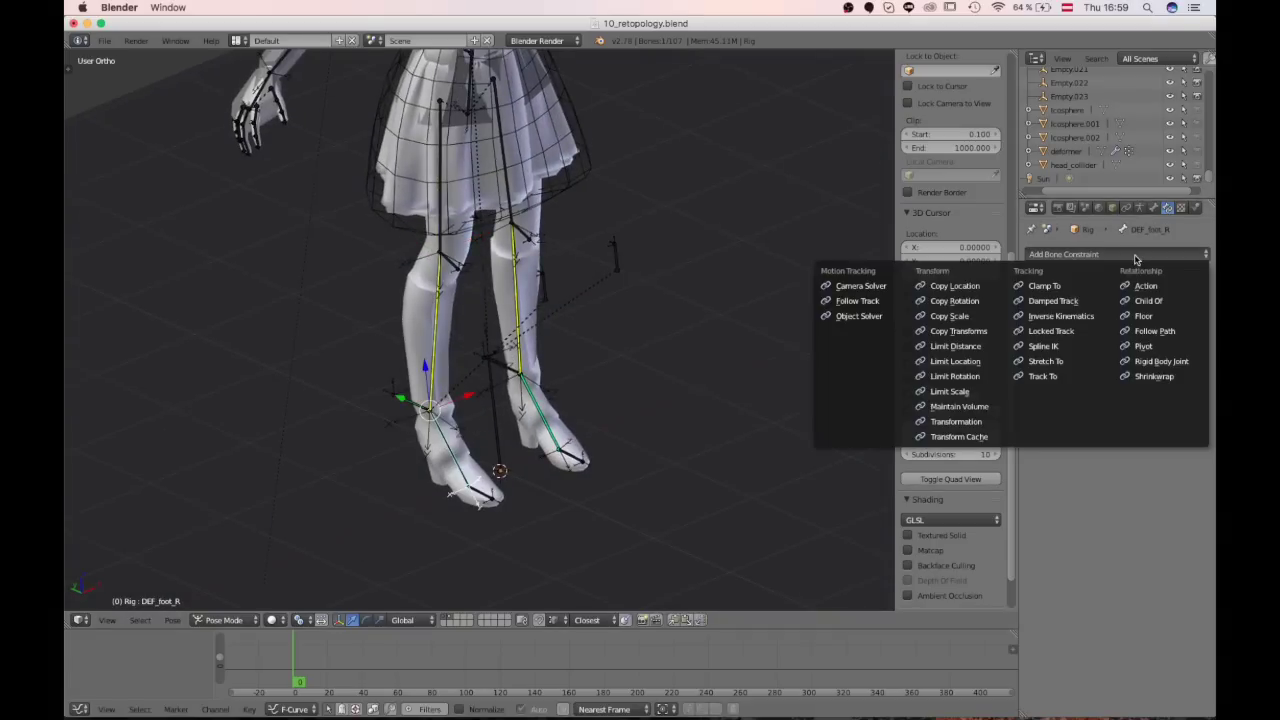
left_click(1143, 301)
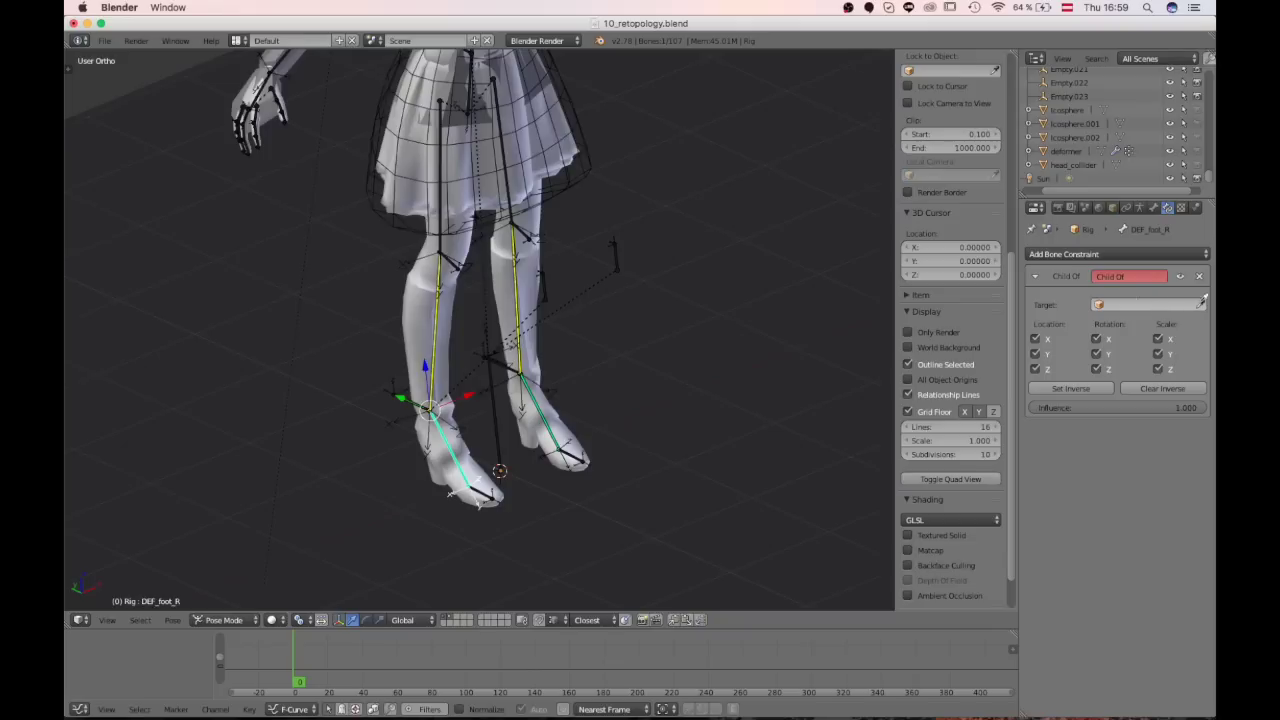
left_click(417, 396)
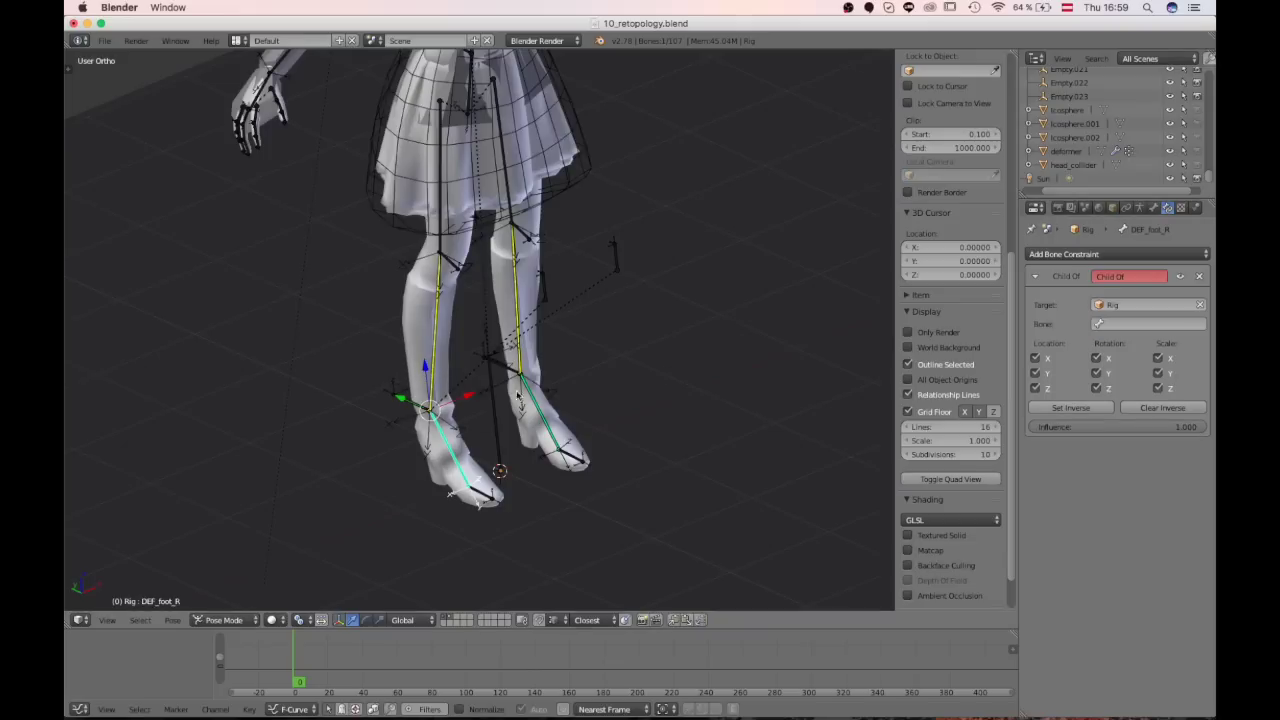
left_click(1160, 325)
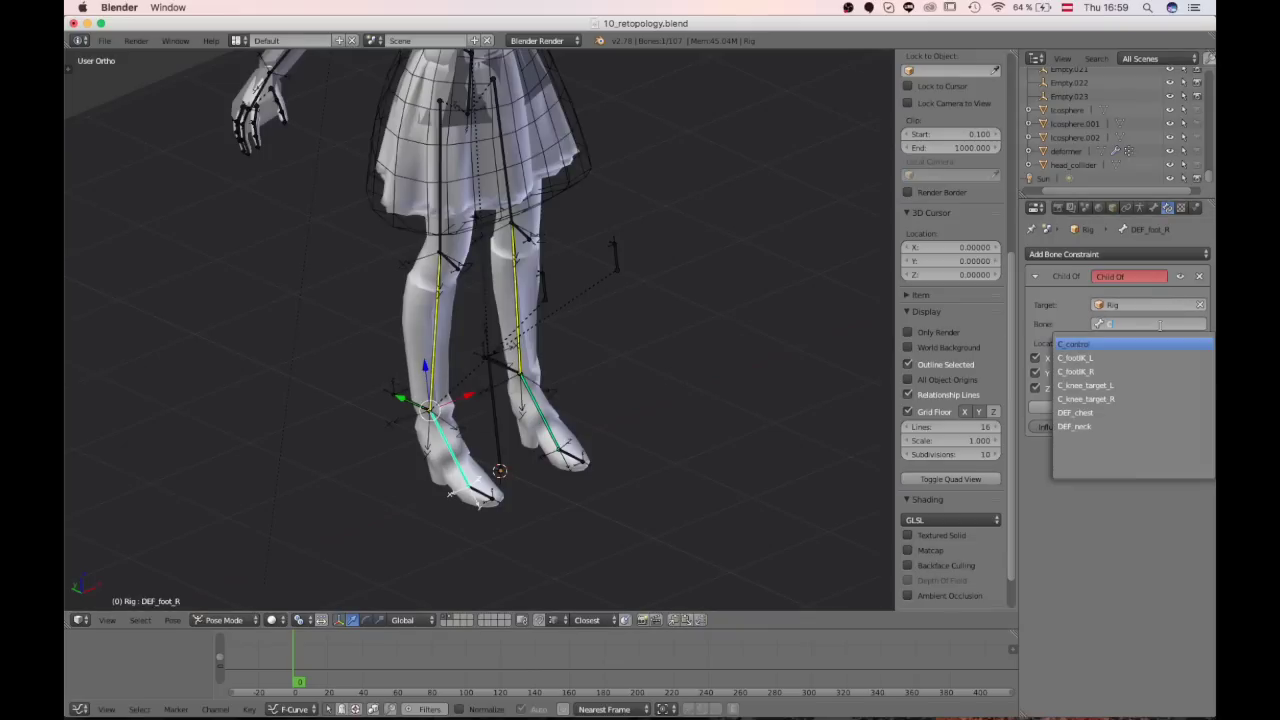
left_click(1123, 369)
Step: Try rotating and moving C_footIK_R to test the right foot constraint, cancelling both transforms
right_click(393, 397)
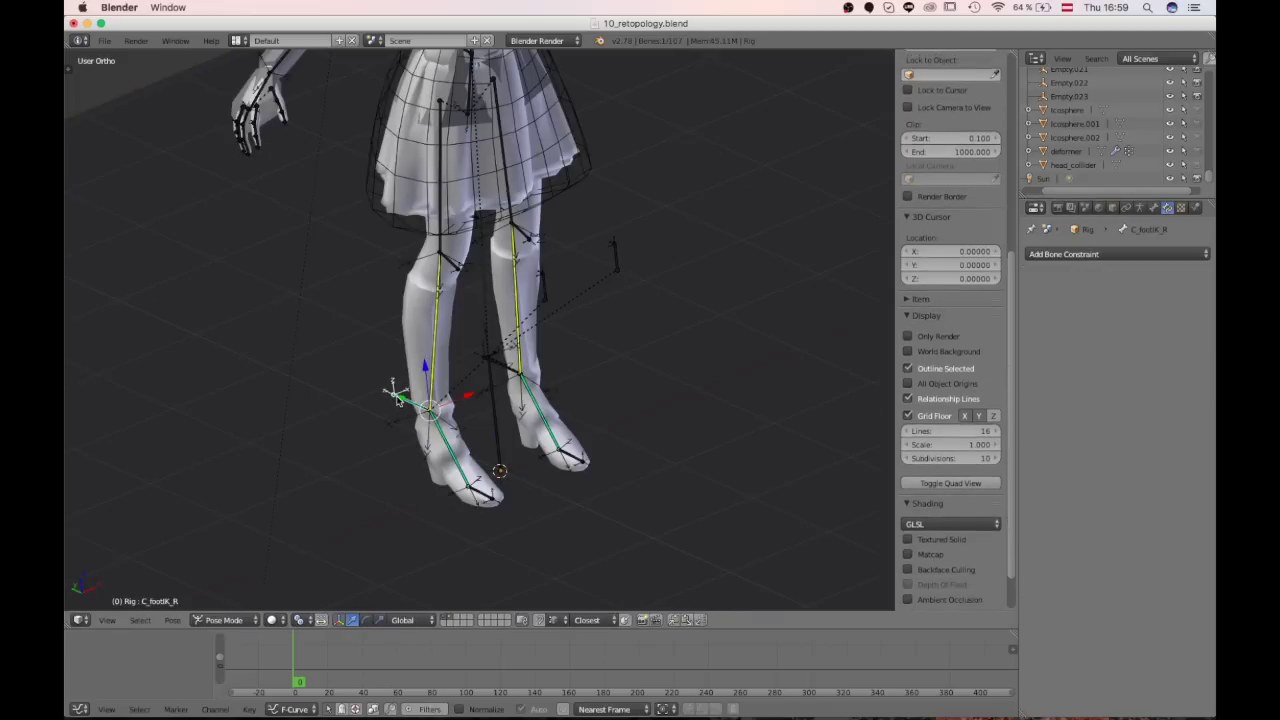
key("r")
right_click(409, 413)
key("g")
right_click(447, 430)
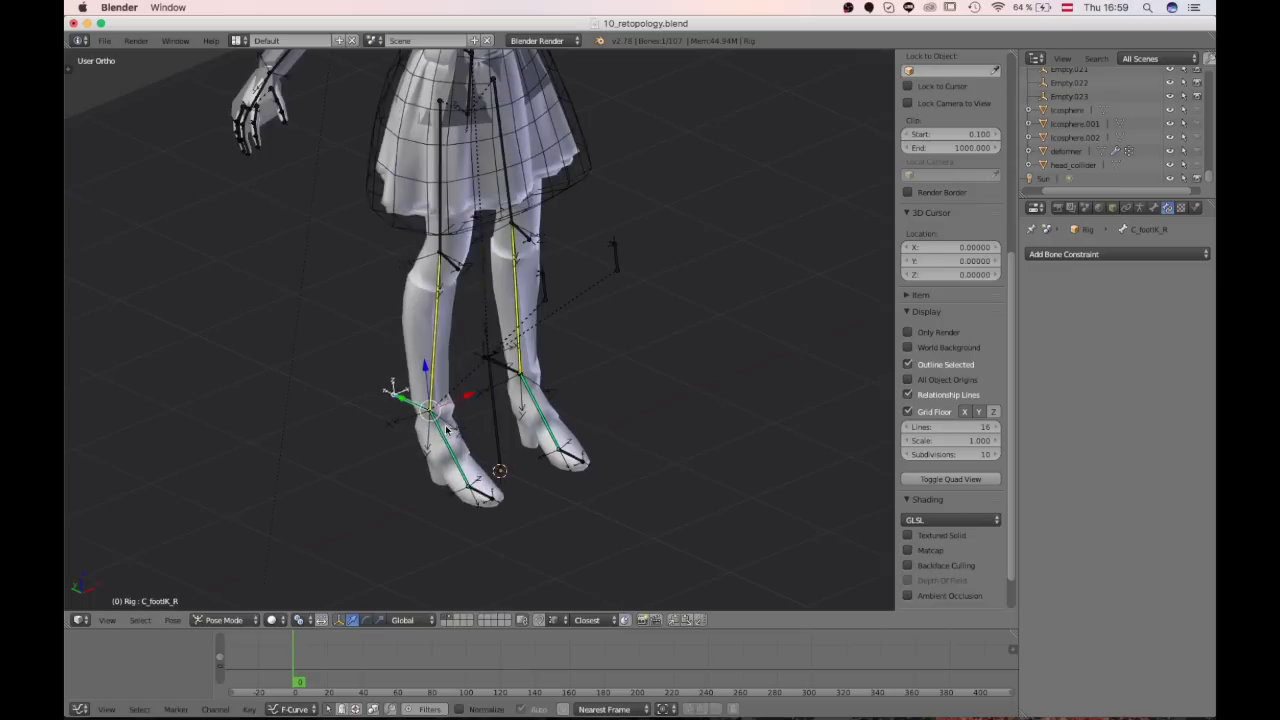
Step: Show the bone relations of DEF_foot_R, including its Inherit Rotation setting
right_click(447, 430)
left_click(1153, 207)
scroll(1151, 588, "down", 2)
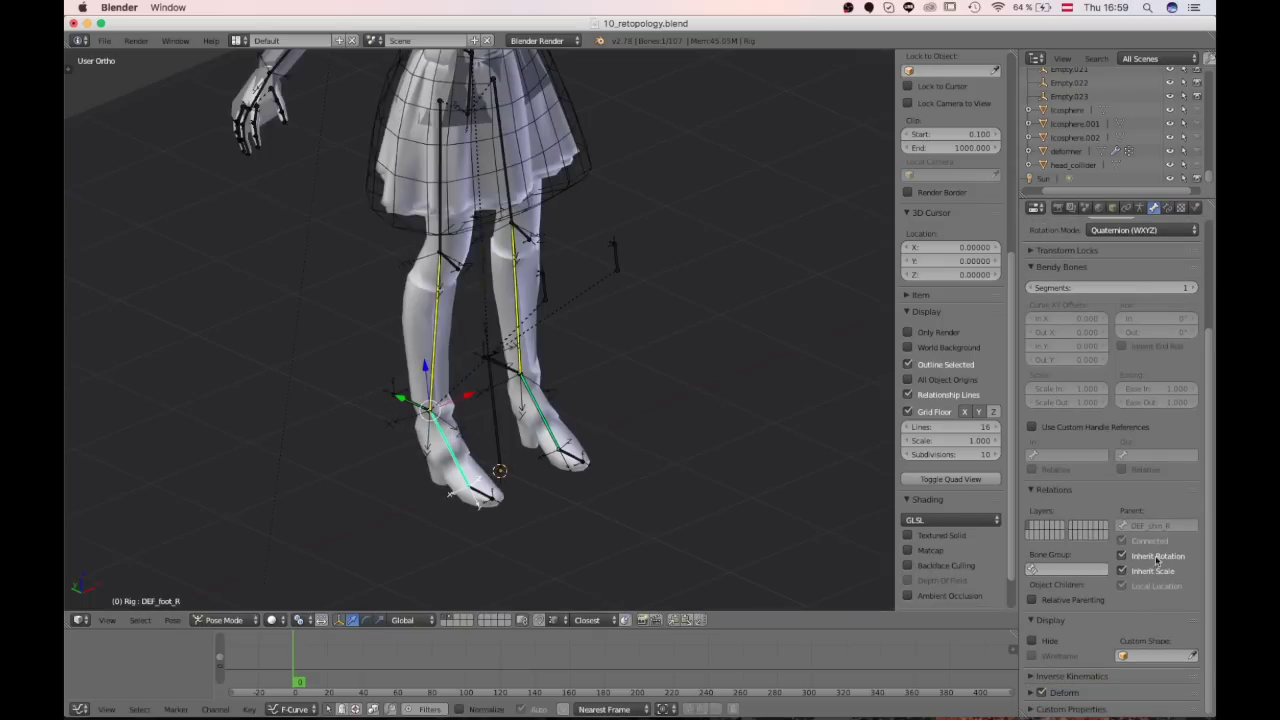
Step: Try moving C_footIK_R along the global Z axis to test the right leg and cancel the move
right_click(365, 401)
key("g")
key("z")
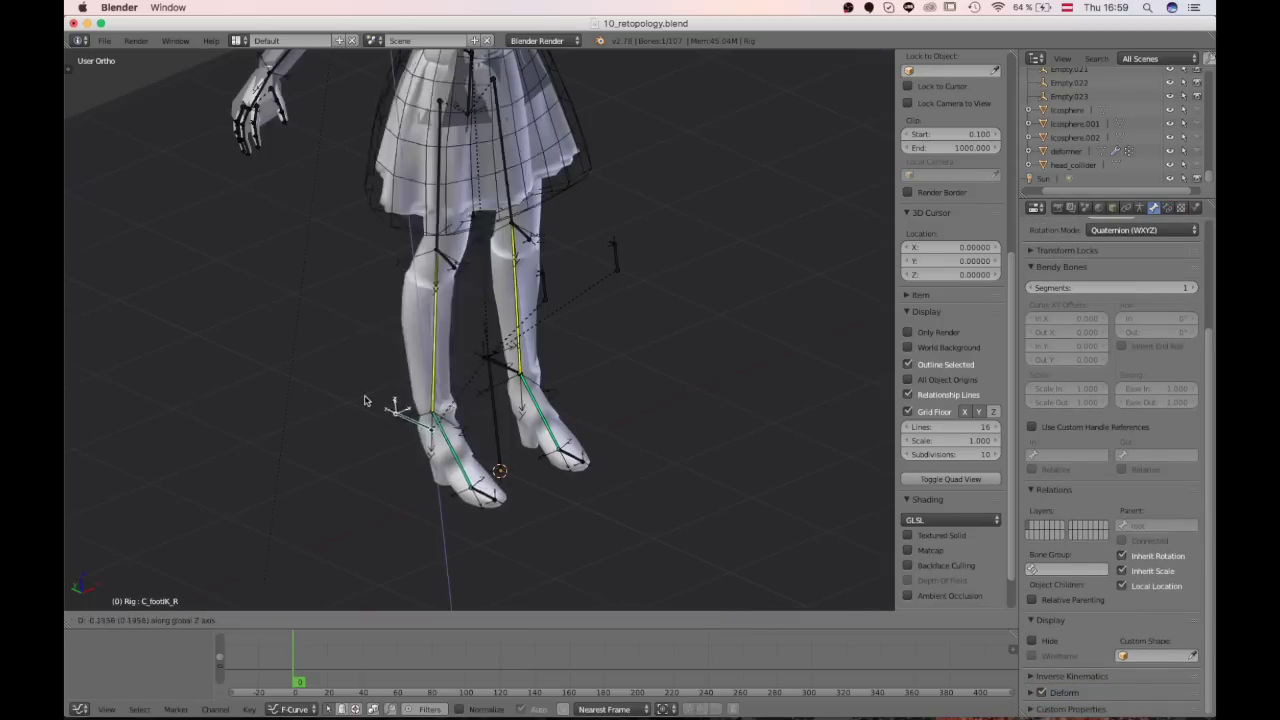
right_click(421, 350)
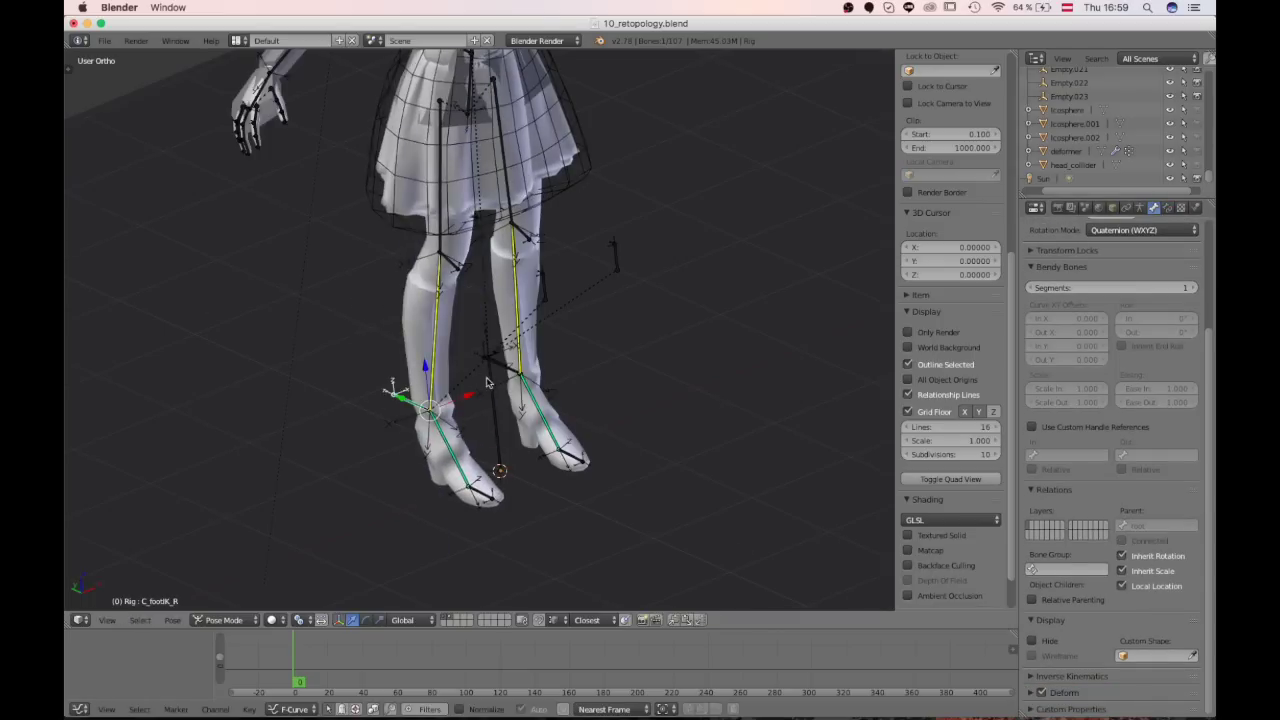
left_click_drag(404, 397, 389, 392)
right_click(389, 392)
Step: Lower the C_control bone along the global Z axis into a crouch to test the IK on both legs
scroll(474, 184, "down", 2)
key("g")
key("z")
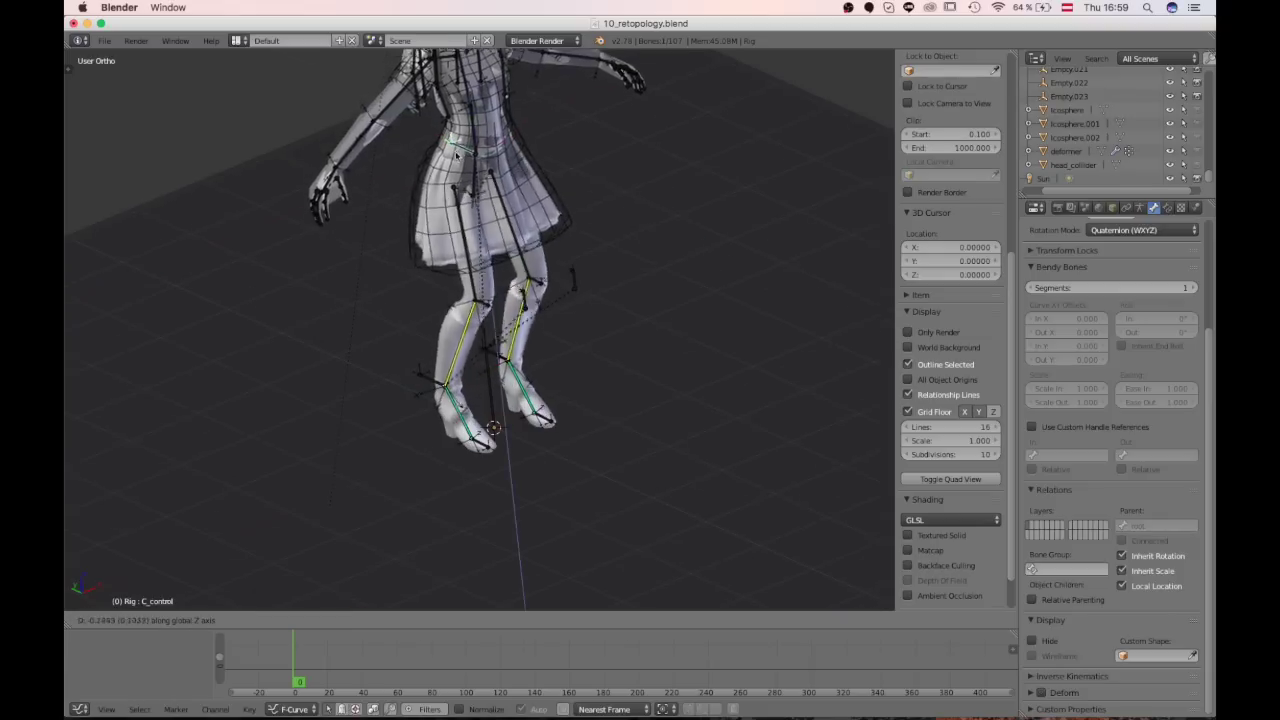
left_click(432, 242)
middle_click_drag(432, 250, 530, 346)
key("g")
key("z")
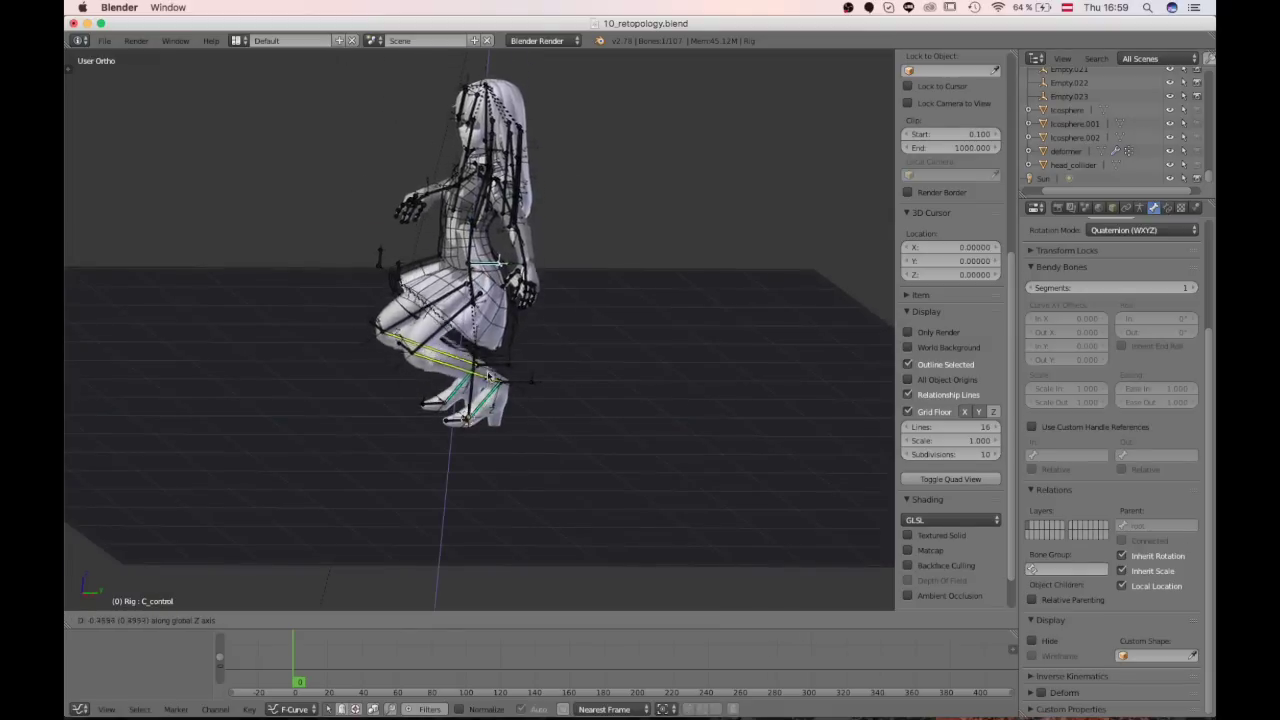
left_click(383, 391)
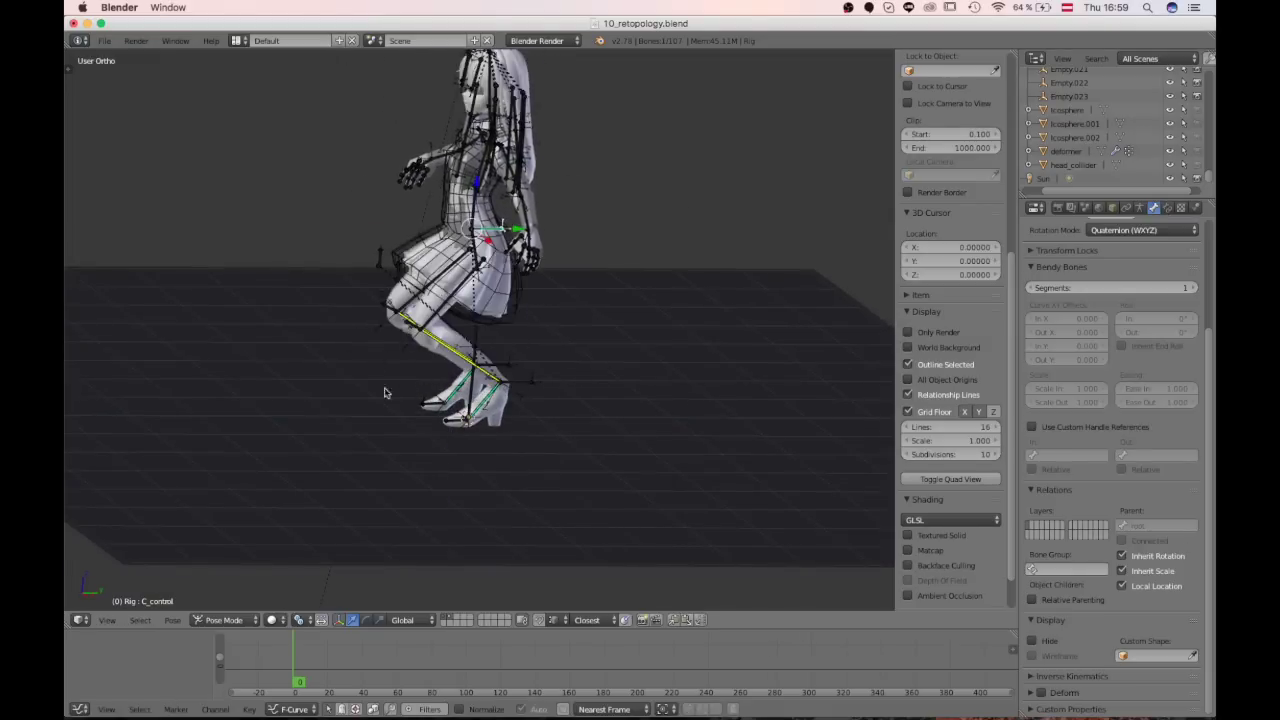
Step: Try rotating C_control in the front view, cancel it and undo the two vertical moves
key("KP_1")
key("r")
right_click(536, 376)
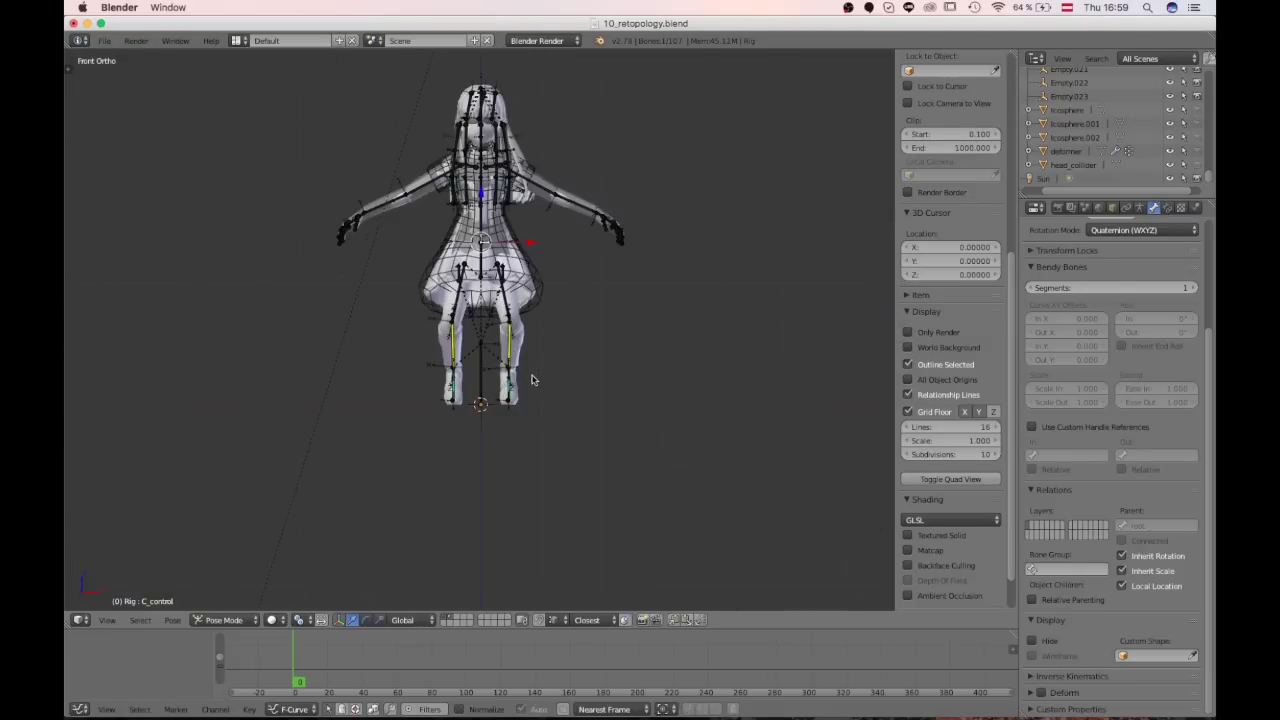
key("ctrl+z")
key("ctrl+z")
Step: Tilt the body sideways and lower it with C_control in the front view
scroll(490, 308, "up", 1)
middle_click_drag(490, 308, 495, 393)
key("KP_1")
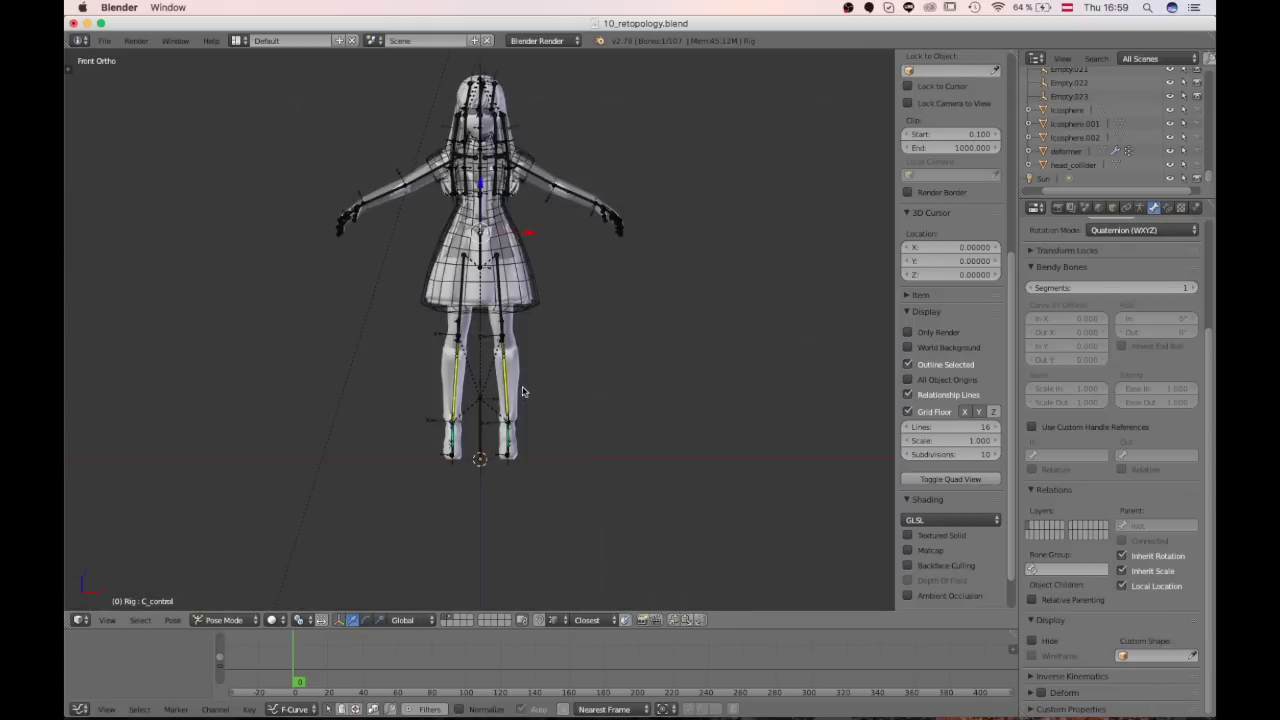
key("r")
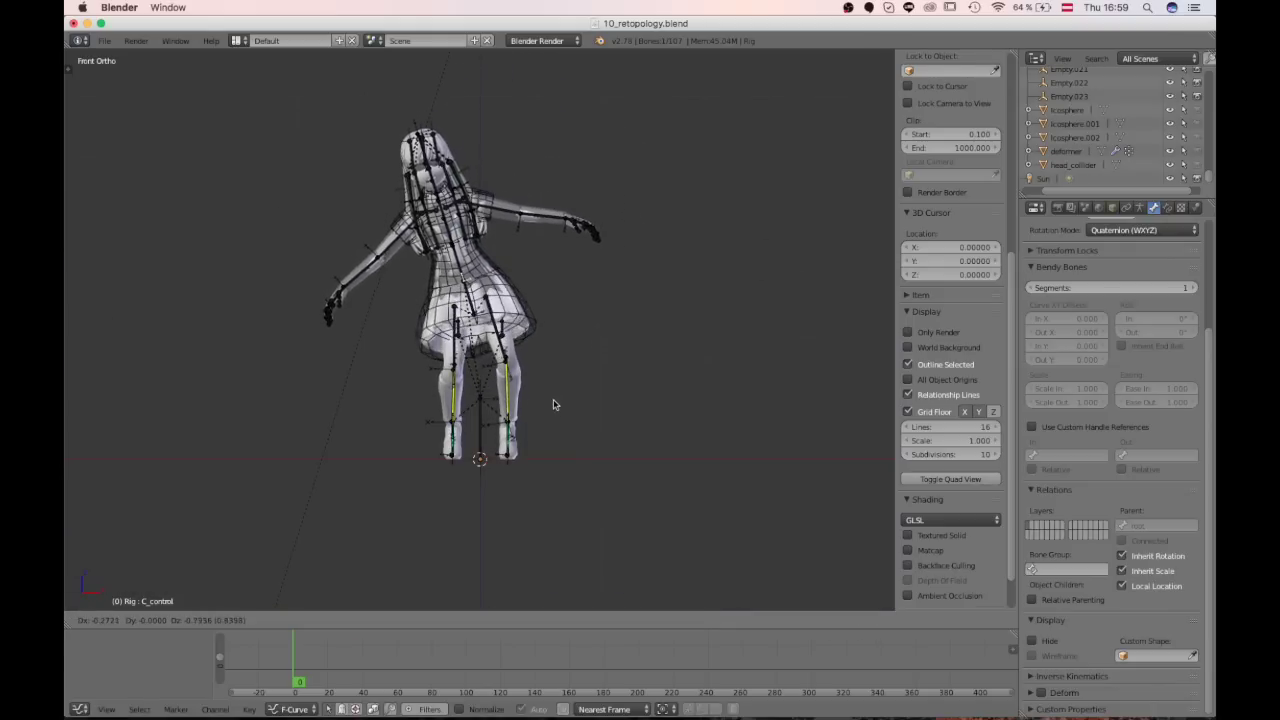
left_click(575, 390)
Step: Move the knee pole targets C_knee_target_L and C_knee_target_R to change where the bent knees point
middle_click_drag(580, 409, 510, 240)
scroll(455, 440, "up", 3)
scroll(510, 240, "up", 3)
key("g")
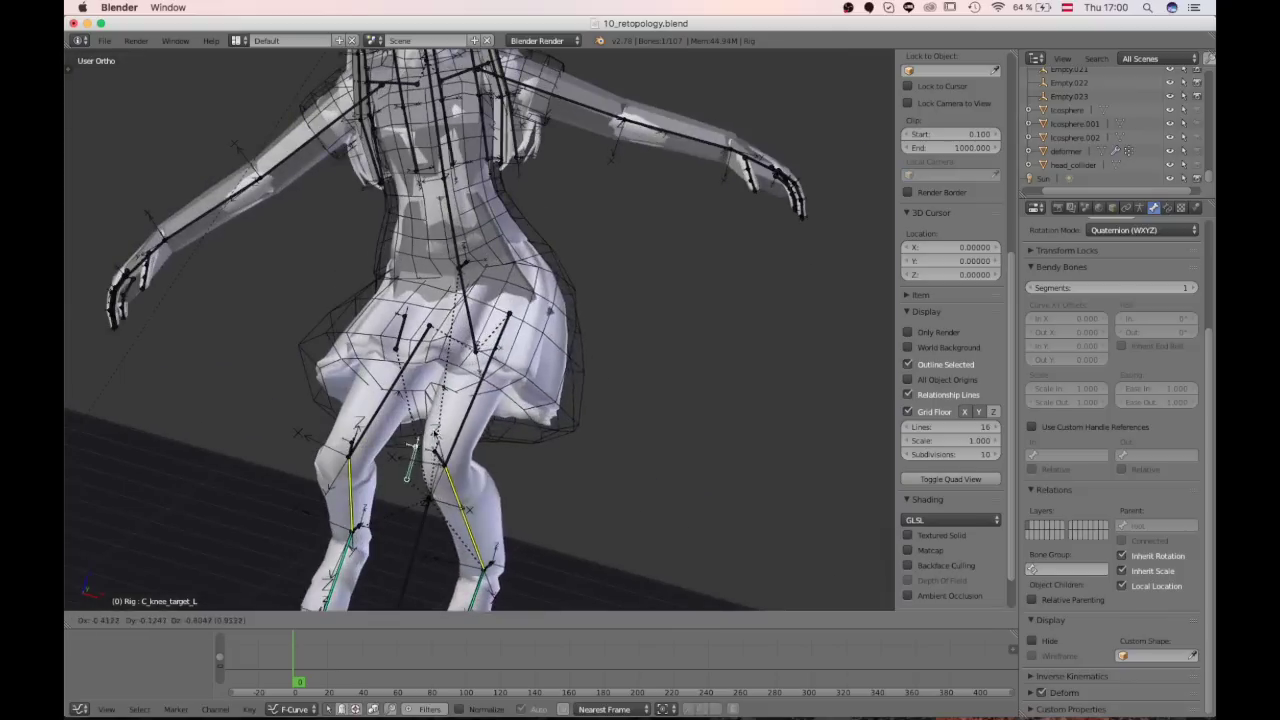
left_click(422, 326)
key("g")
left_click(385, 412)
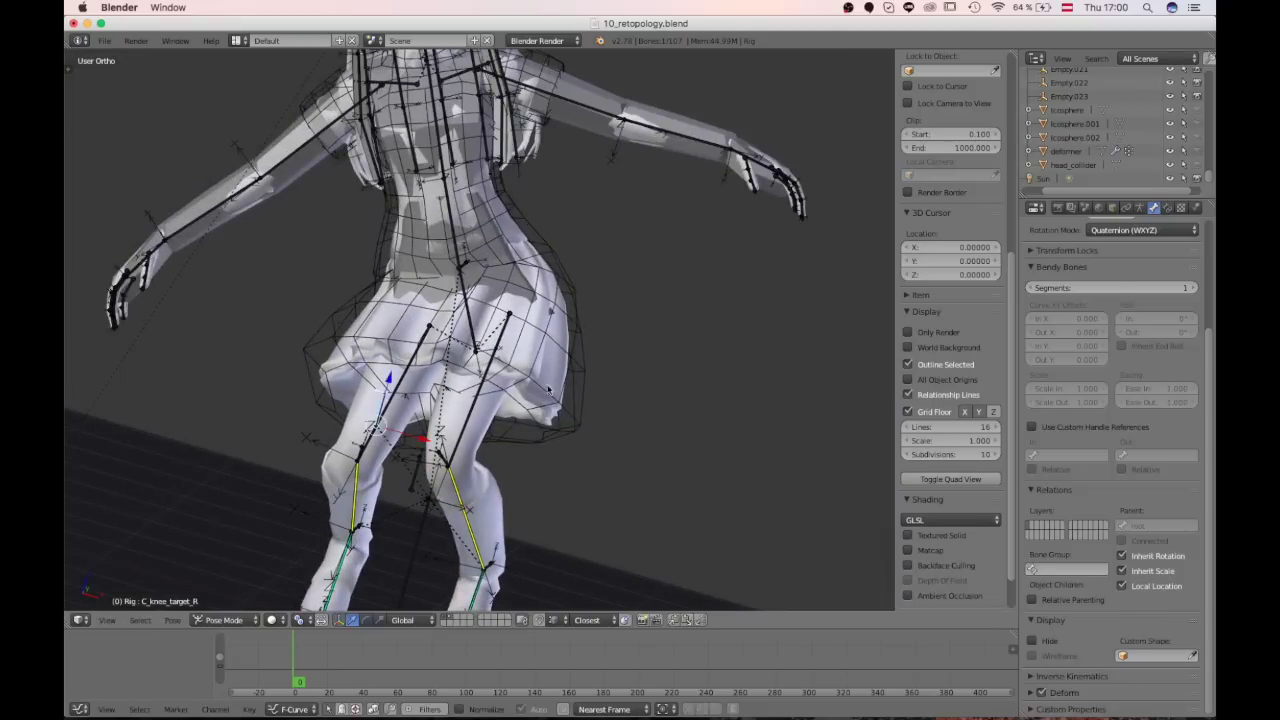
Step: Examine the crouching pose from several angles in textured shading with only the character layer visible
key("alt+z")
scroll(560, 372, "down", 5)
key("1")
scroll(535, 384, "up", 3)
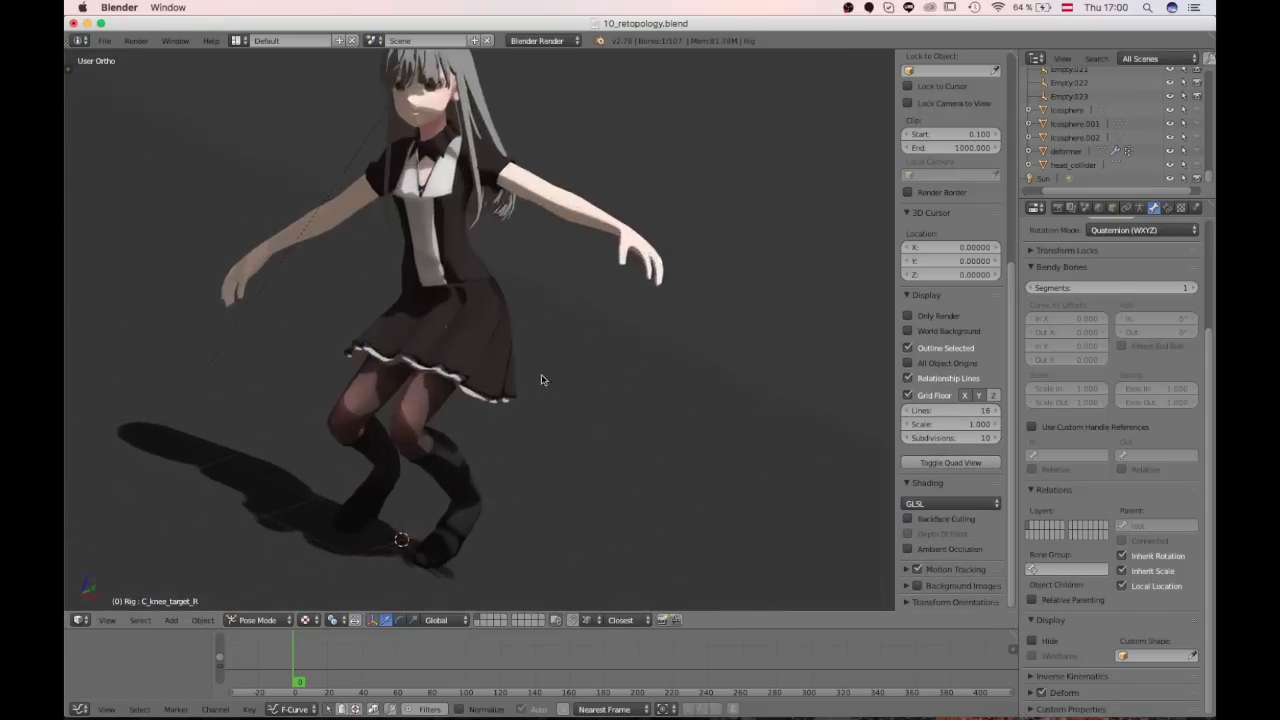
mouse_move(543, 379)
middle_mouse_down()
mouse_move(401, 352)
mouse_move(597, 380)
middle_mouse_up()
scroll(401, 352, "down", 4)
scroll(590, 381, "up", 2)
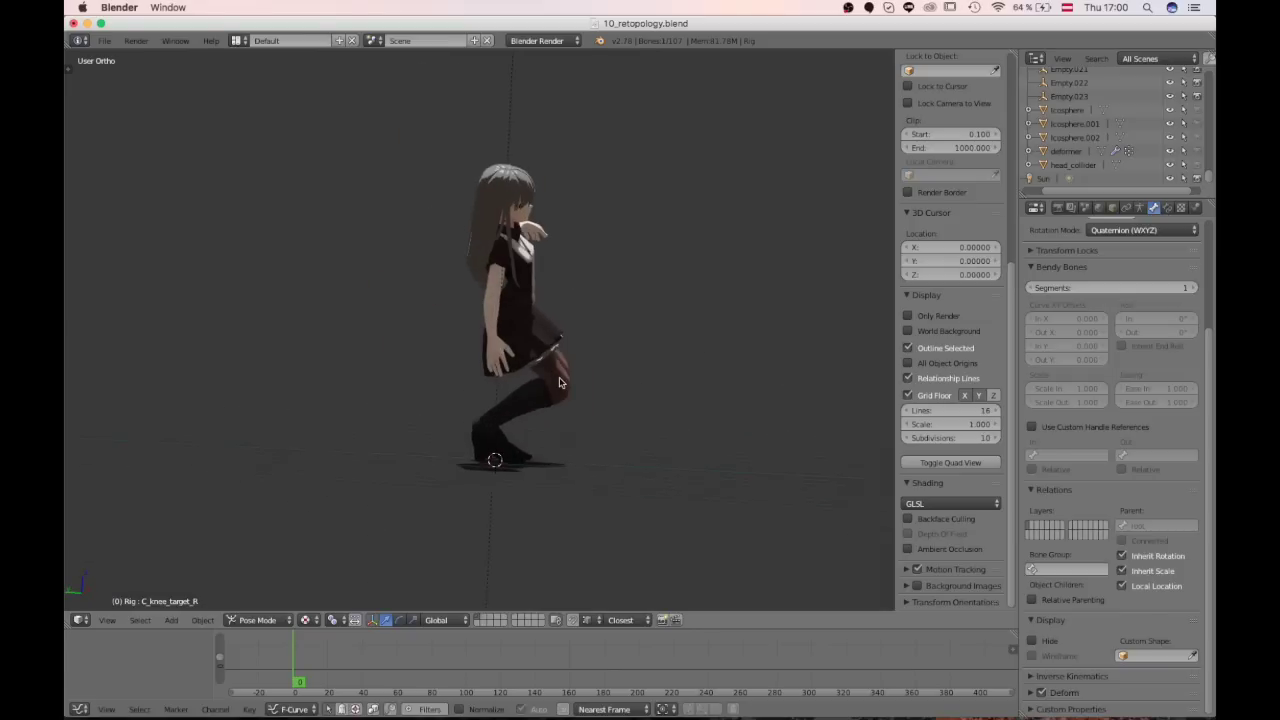
Step: Show the rig layer alongside the character again and use solid viewport shading
key("shift+2")
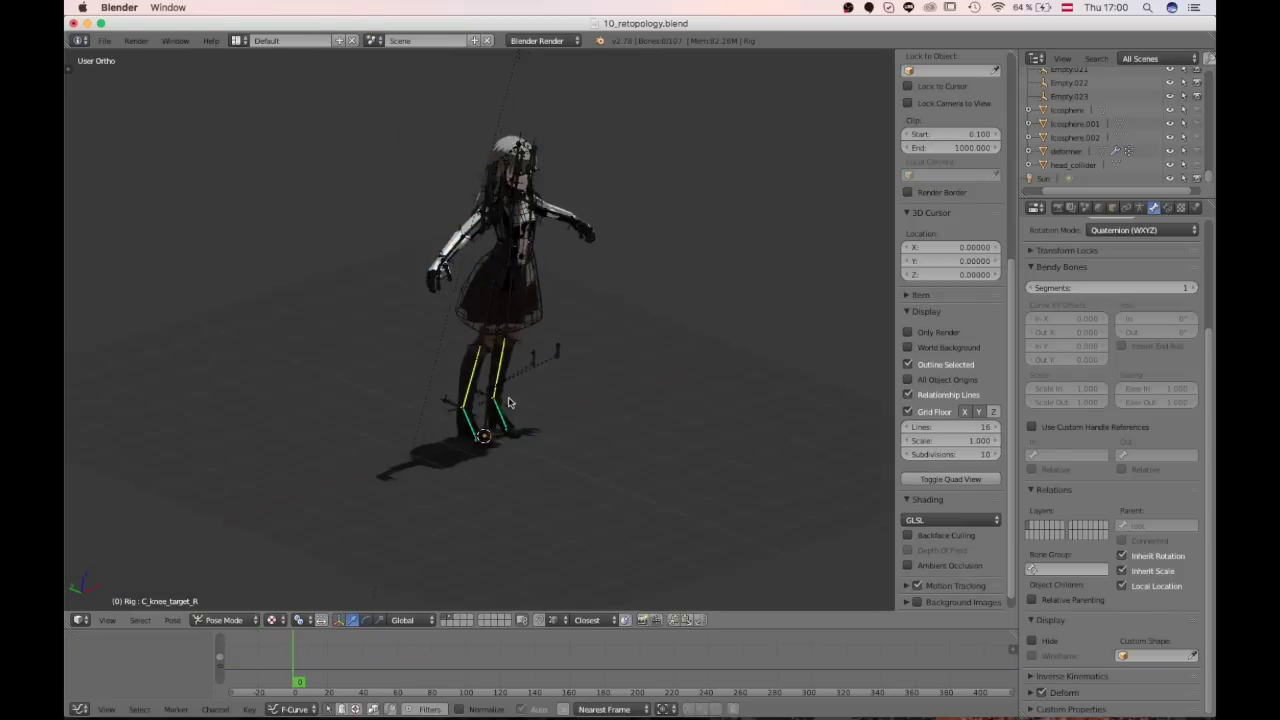
key("z")
mouse_move(510, 402)
middle_mouse_down()
mouse_move(566, 363)
mouse_move(525, 449)
mouse_move(584, 406)
mouse_move(590, 262)
middle_mouse_up()
scroll(568, 368, "up", 3)
key("z")
scroll(560, 368, "up", 2)
scroll(508, 361, "down", 1)
middle_click_drag(590, 262, 600, 369, "shift")
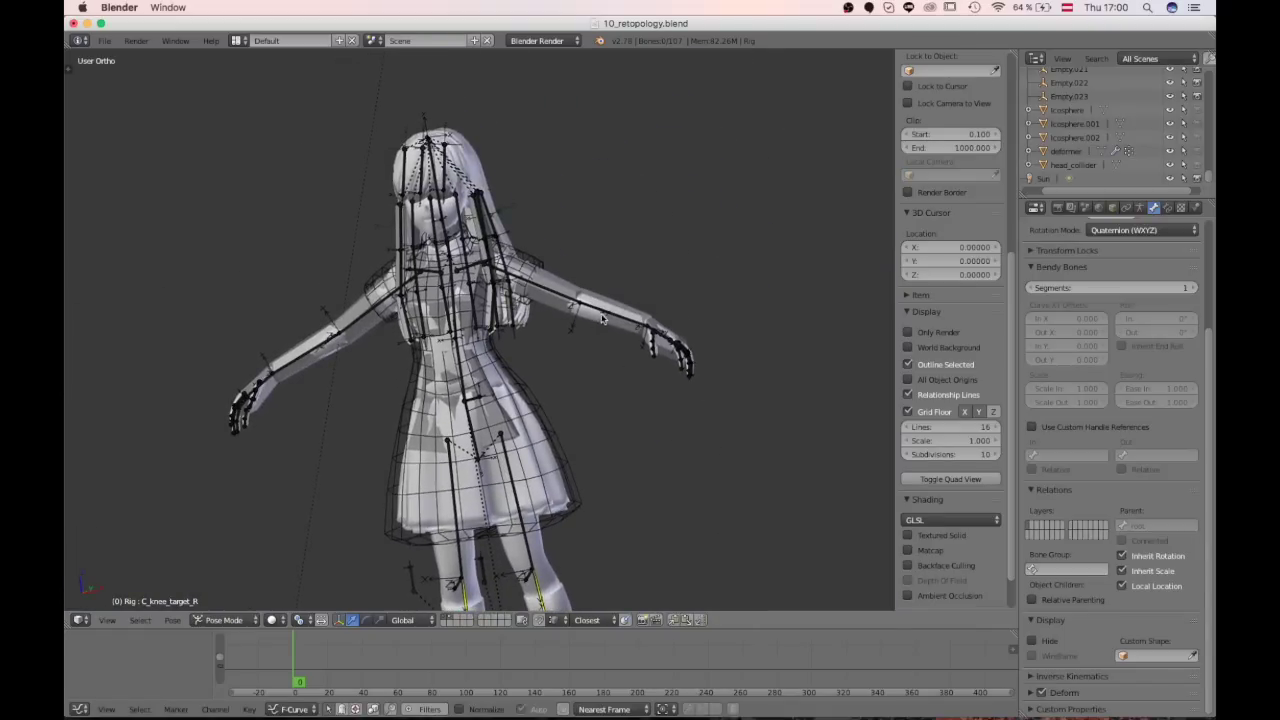
Step: Try rotating the left hand bone and the DEF_arm_L forearm bone, cancelling each rotation
scroll(534, 400, "down", 2)
middle_click_drag(602, 319, 484, 316)
scroll(532, 424, "up", 4)
middle_click_drag(484, 316, 494, 380)
scroll(520, 410, "up", 3)
right_click(544, 436)
scroll(556, 462, "down", 1)
middle_click_drag(610, 548, 568, 443, "shift")
scroll(568, 444, "up", 2)
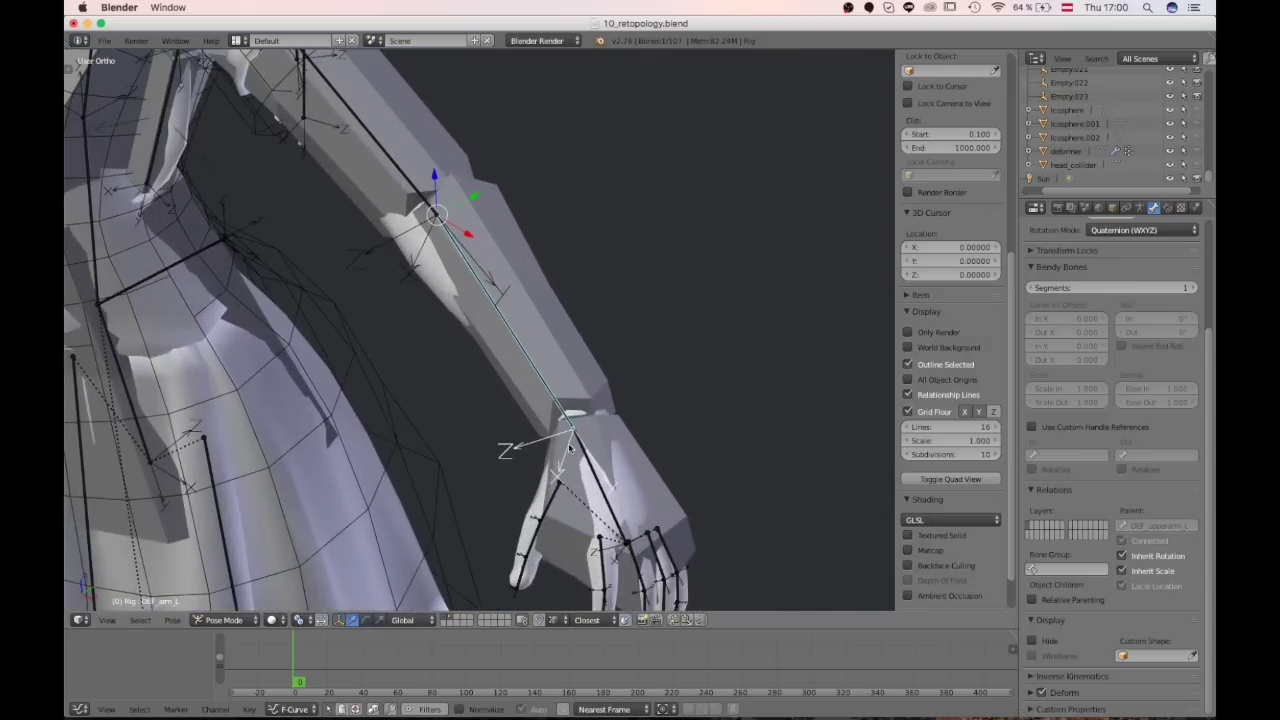
right_click(586, 460)
key("r")
right_click(588, 438)
right_click(548, 396)
key("r")
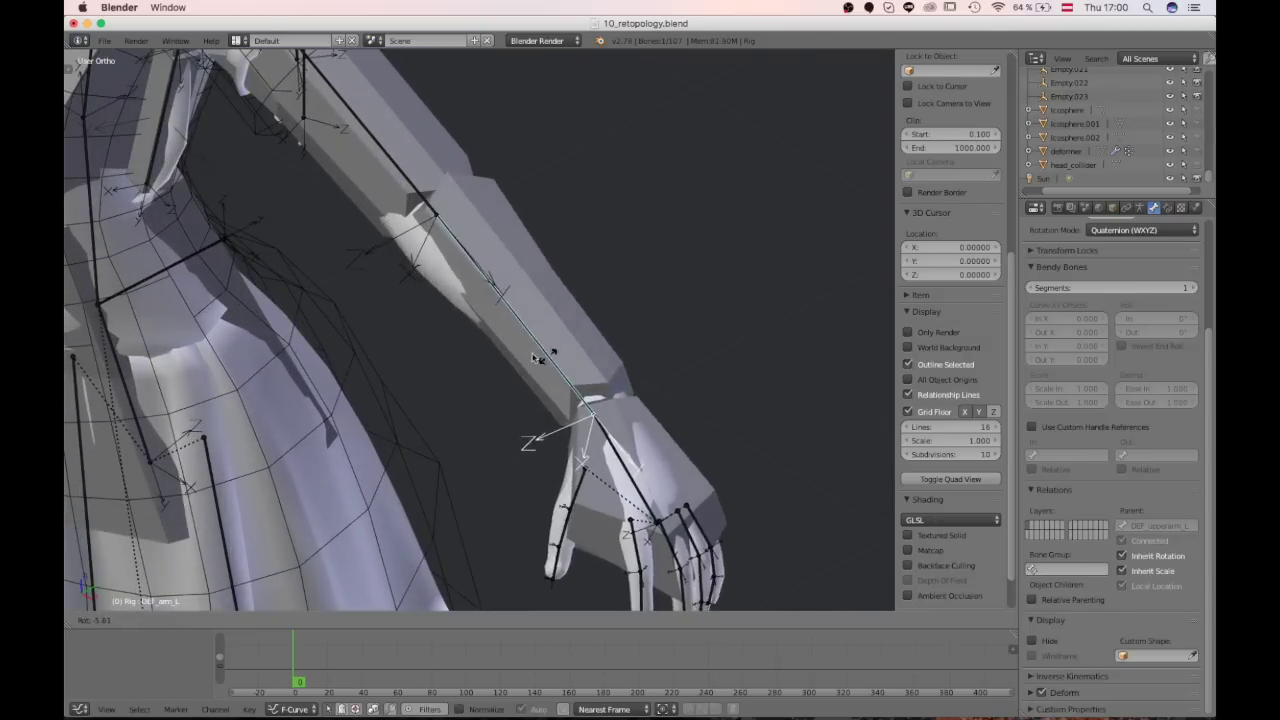
right_click(540, 316)
Step: Examine the rigged character from several angles in solid and wireframe shading
scroll(388, 332, "down", 3)
scroll(432, 287, "down", 4)
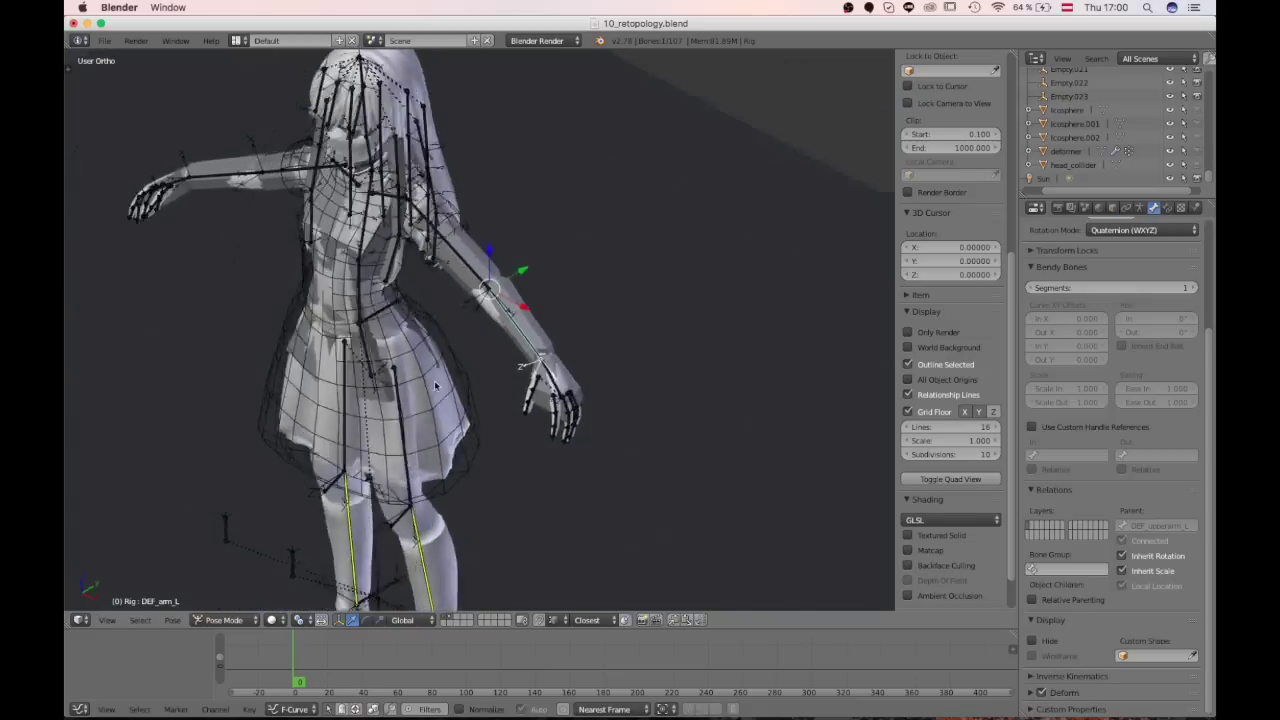
scroll(474, 337, "up", 2)
scroll(470, 207, "down", 2)
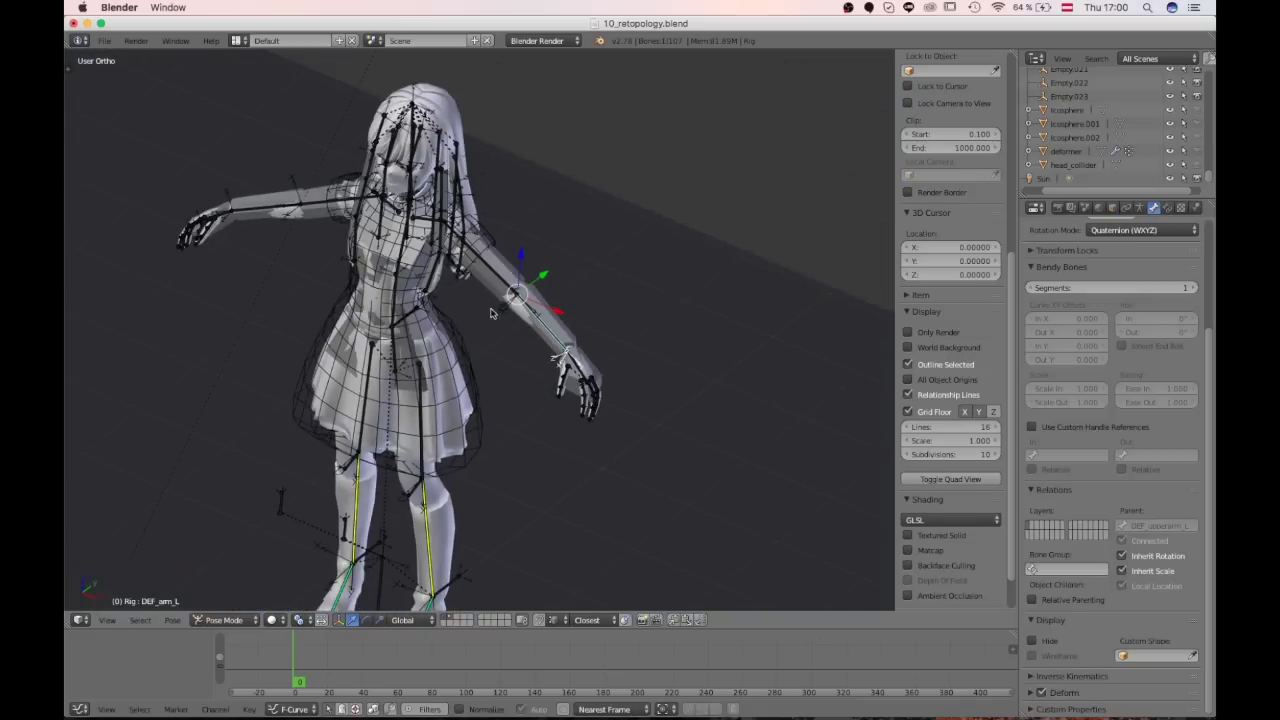
scroll(491, 313, "down", 1)
middle_click_drag(491, 313, 474, 351)
scroll(474, 351, "up", 2)
scroll(450, 390, "down", 1)
middle_click_drag(430, 480, 372, 421)
key("z")
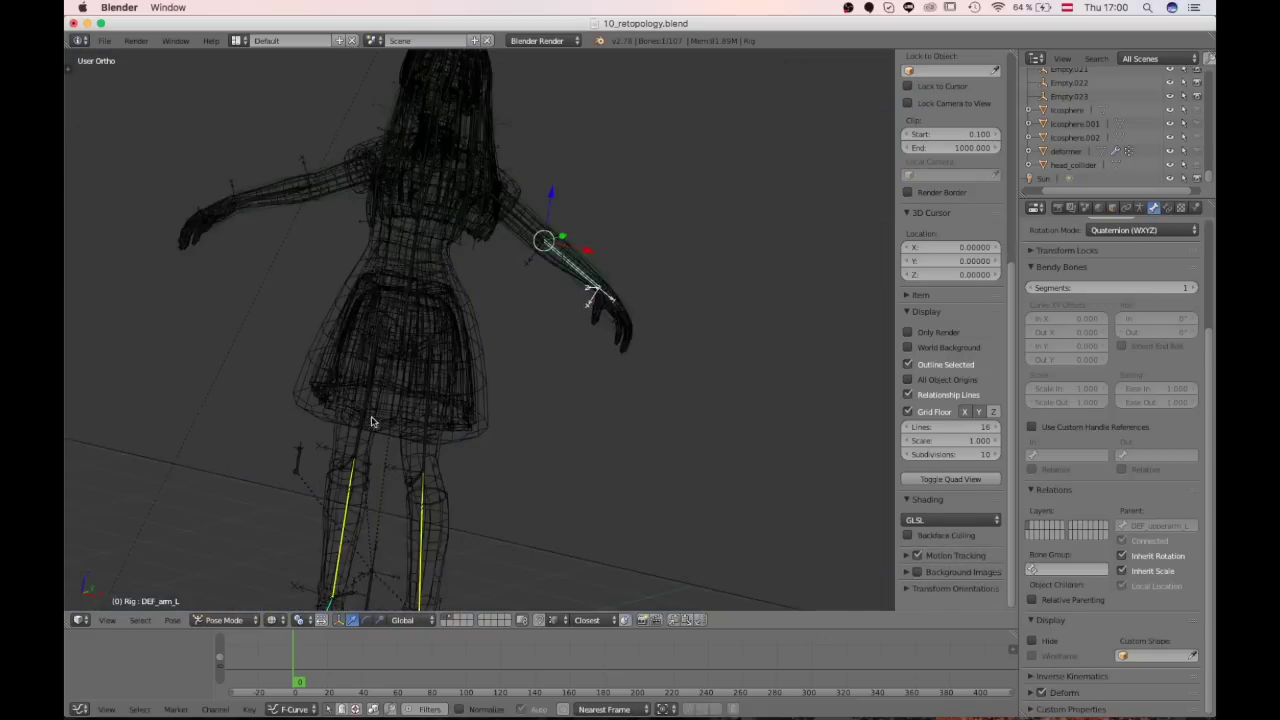
key("z")
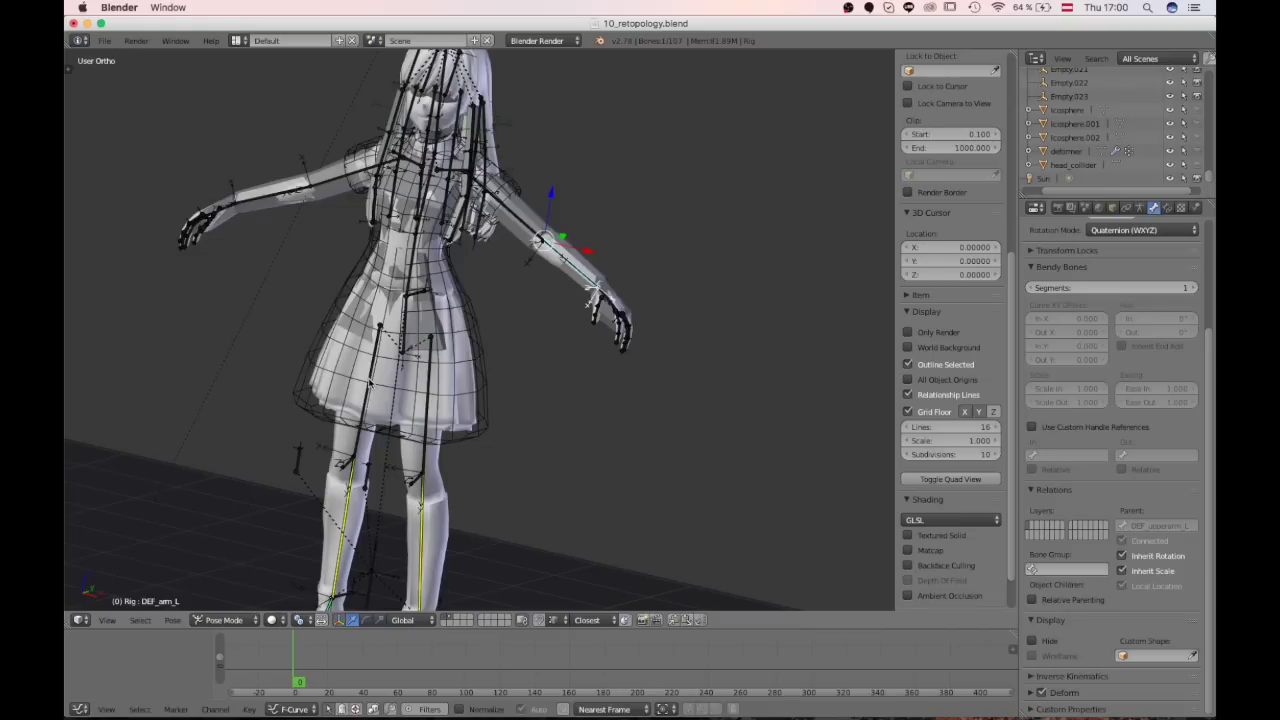
Step: Display only the character layer in textured viewport shading
scroll(369, 386, "down", 3)
middle_click_drag(366, 394, 369, 443)
key("shift+z")
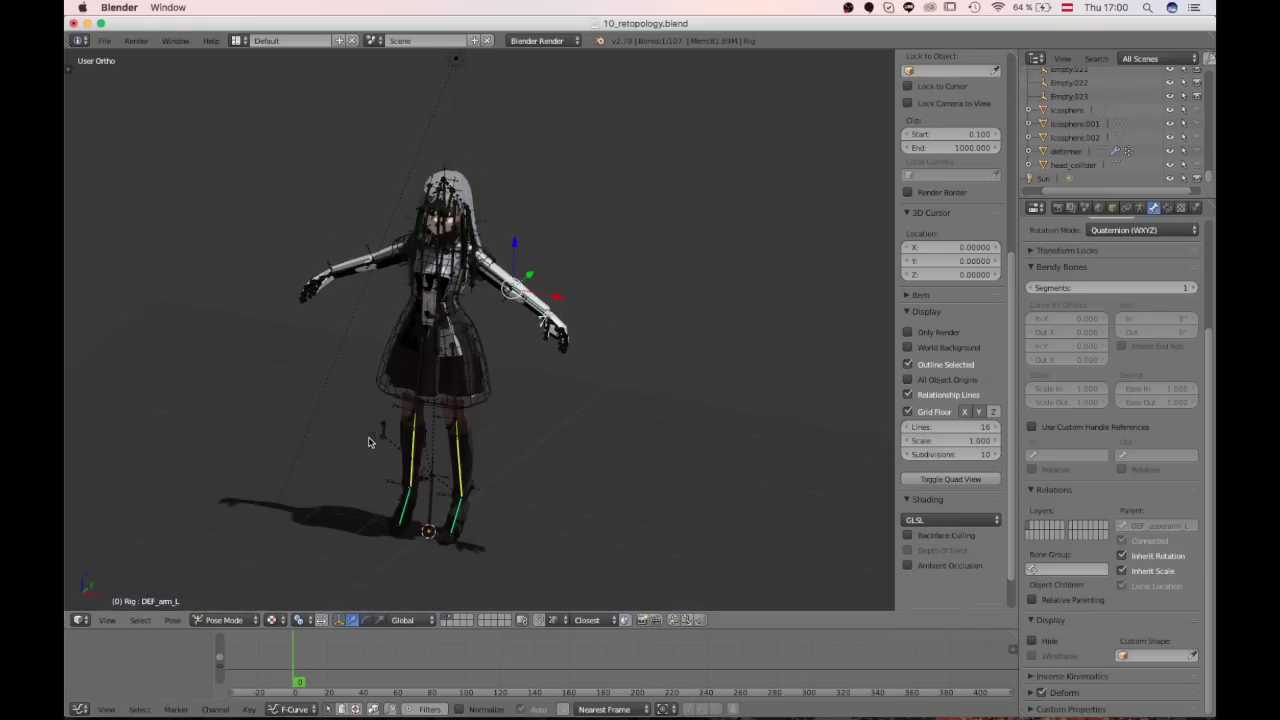
scroll(370, 440, "up", 1)
key("1")
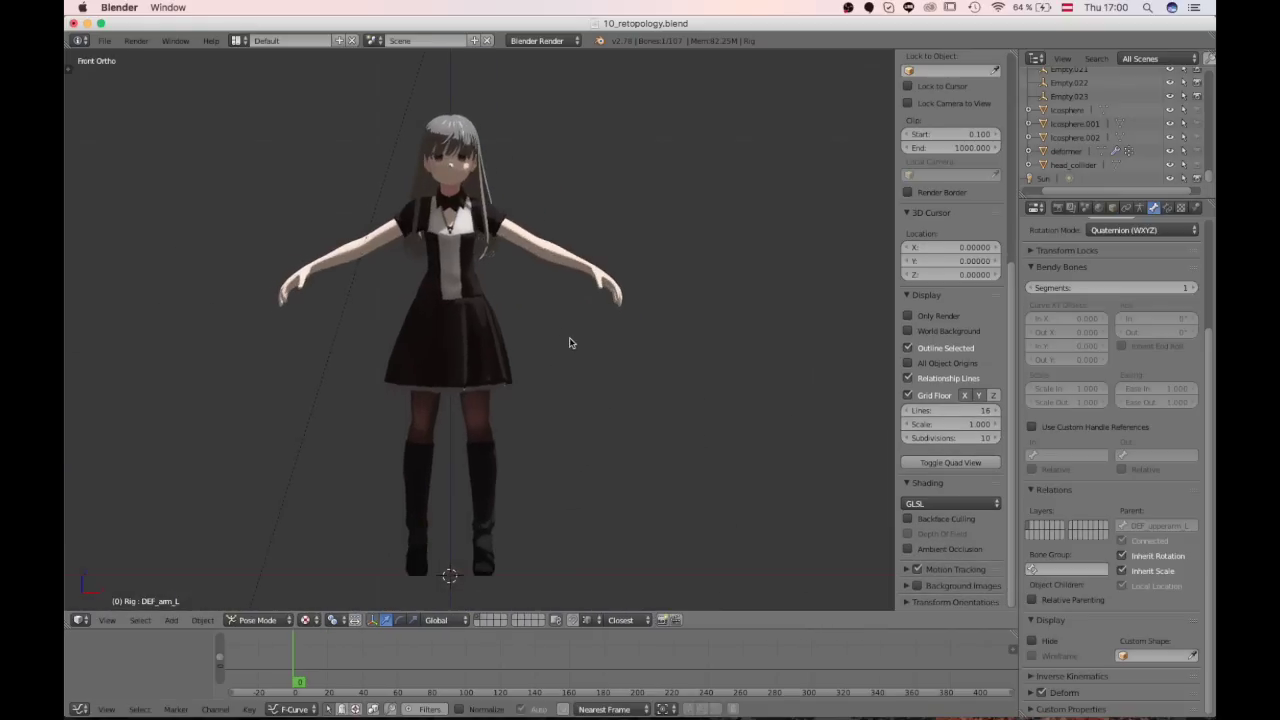
Step: Examine the textured character's upper body, hair and face from the side and front
middle_click_drag(572, 343, 388, 409)
scroll(326, 338, "up", 2)
middle_click_drag(346, 472, 497, 353, "shift")
scroll(342, 421, "down", 1)
middle_click_drag(368, 105, 466, 303, "shift")
scroll(466, 303, "up", 5)
middle_click_drag(511, 340, 425, 385)
middle_click_drag(425, 385, 503, 415, "shift")
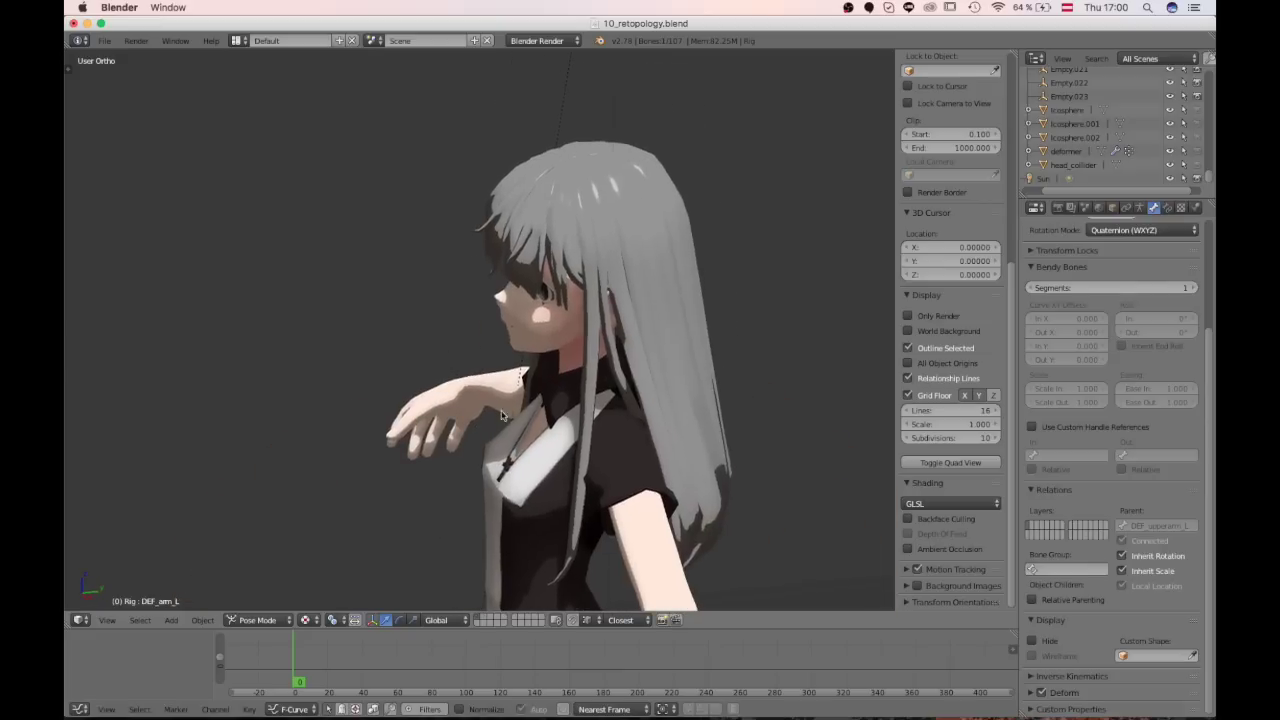
middle_click_drag(357, 493, 490, 470)
middle_click_drag(530, 430, 396, 415, "shift")
scroll(378, 445, "up", 2)
Step: Select the Character mesh object without moving it and frame its face in the front view
right_click_drag(396, 417, 393, 427)
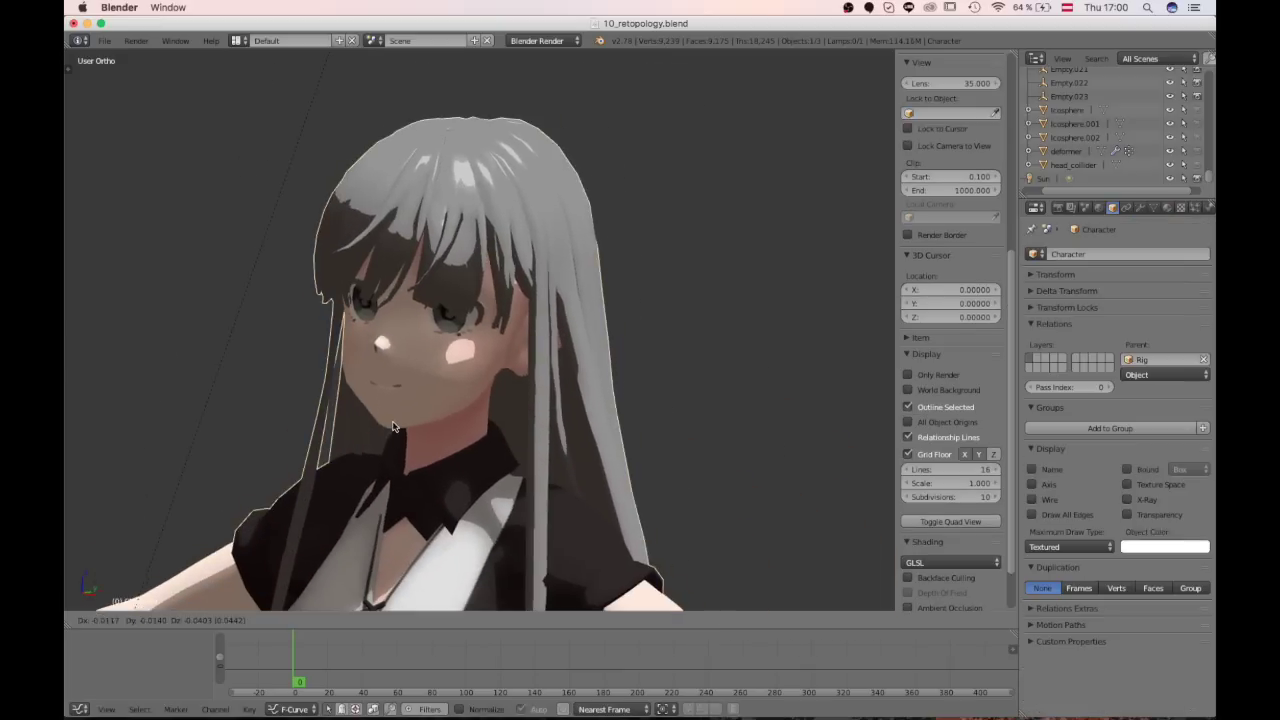
right_click(355, 440)
middle_click_drag(352, 443, 455, 435)
scroll(576, 395, "up", 3)
key("KP_1")
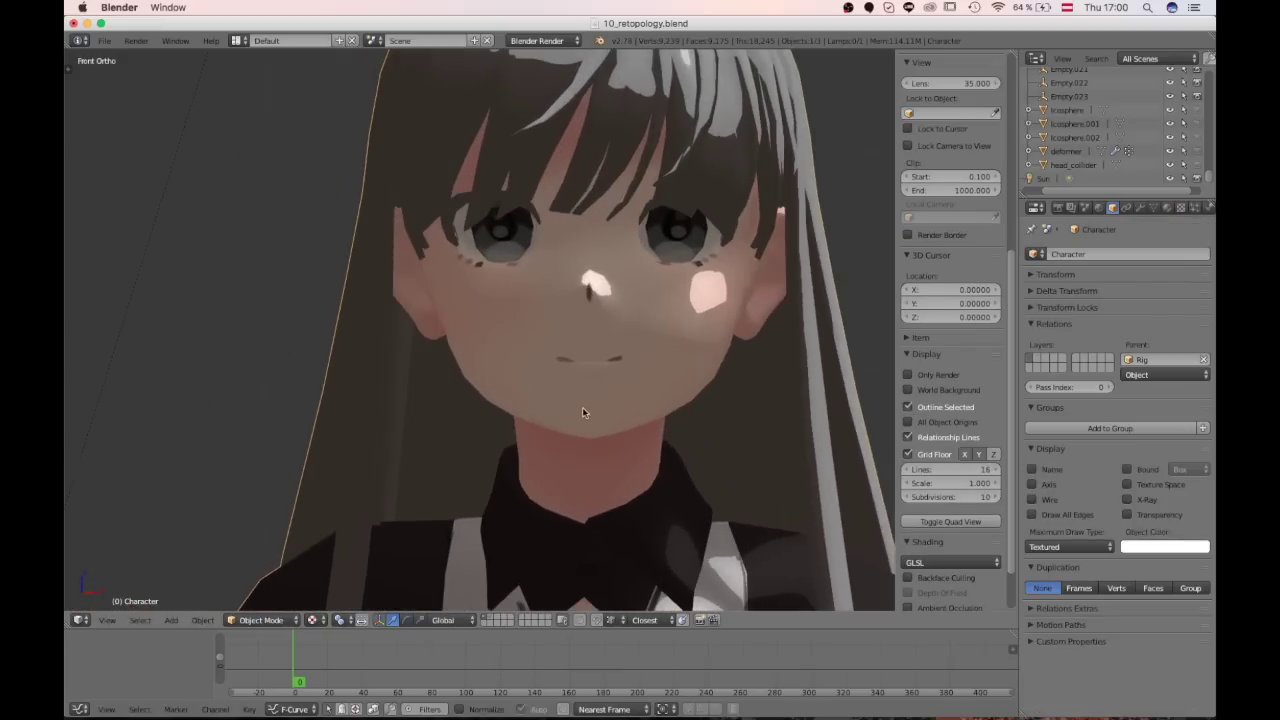
Step: Inspect the face topology of the Character mesh as a wireframe in Edit Mode and return to Object Mode
scroll(583, 412, "up", 3)
key("Tab")
key("z")
scroll(471, 432, "down", 2)
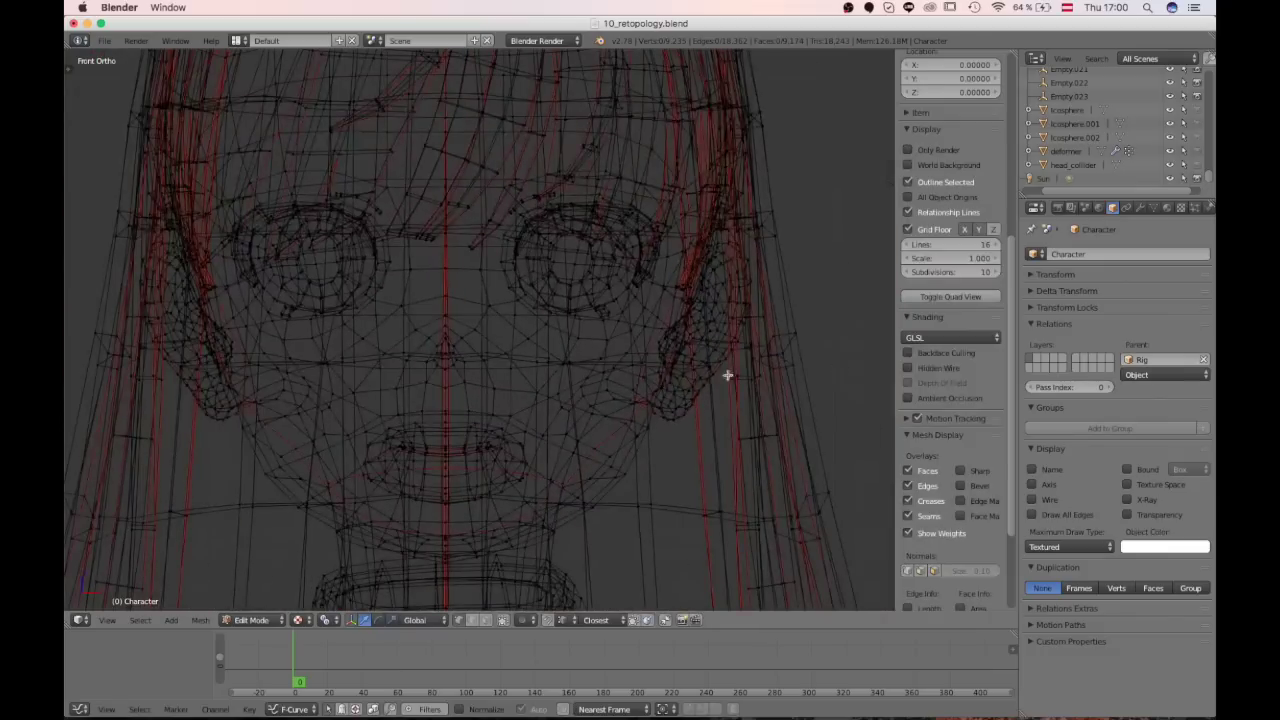
key("z")
key("Tab")
Step: Add a Basis shape key and a second key, Key 1, to the Character mesh
left_click(1153, 208)
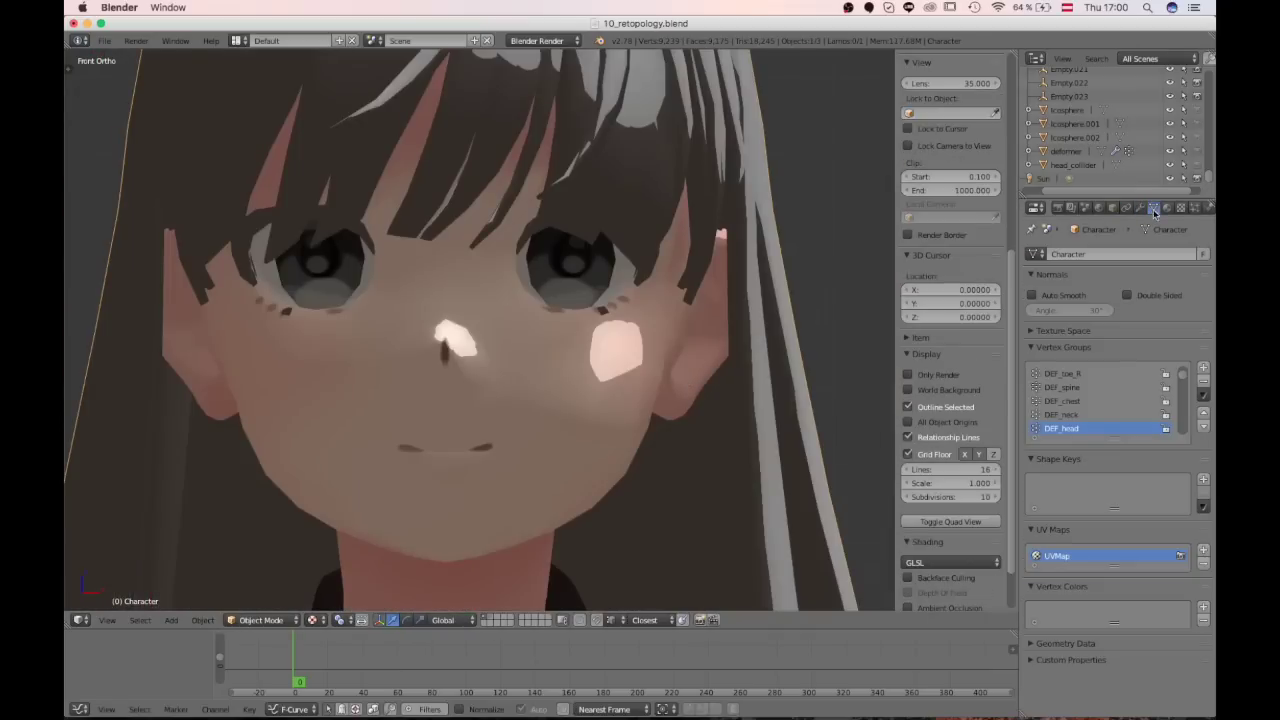
scroll(353, 463, "down", 3)
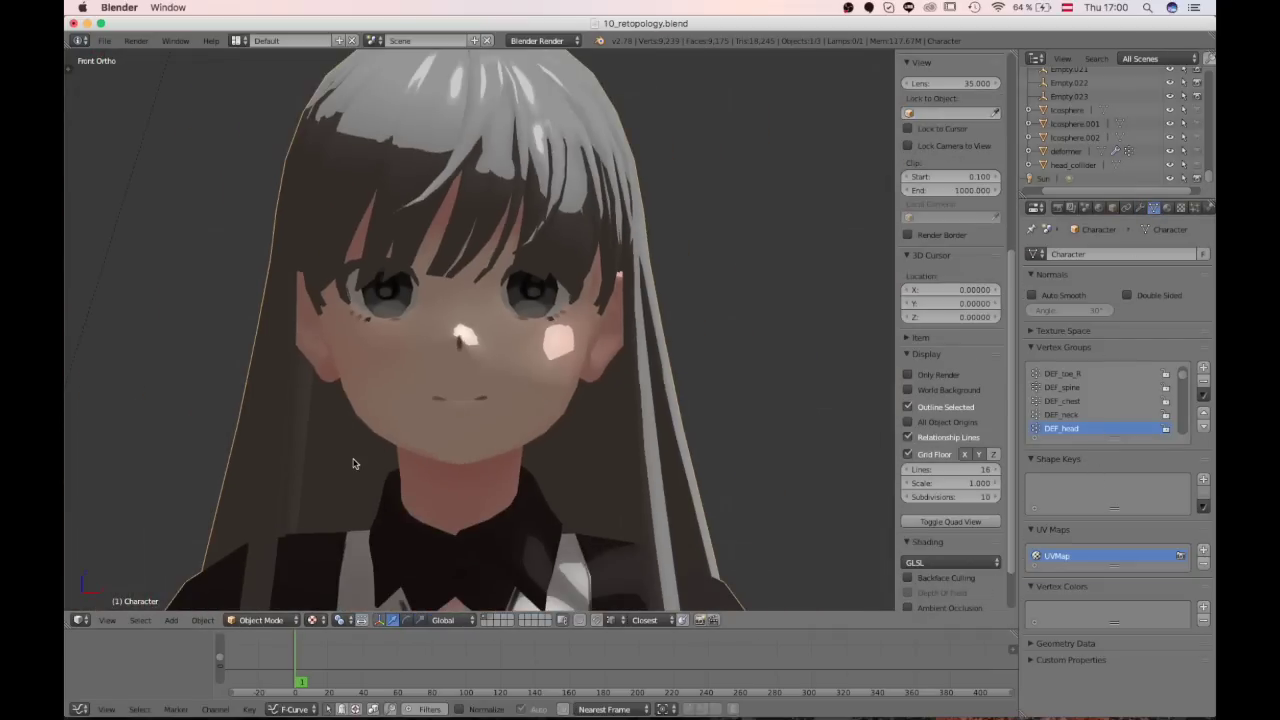
left_click(1204, 479)
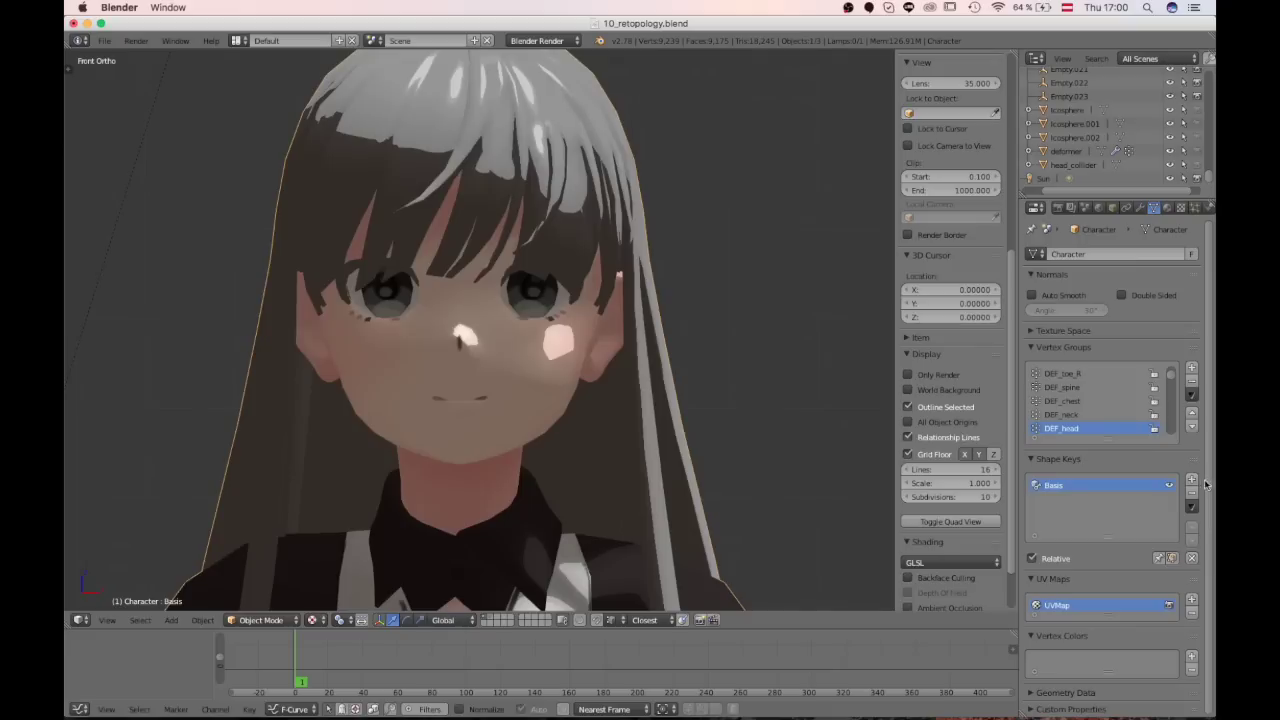
left_click(1192, 483)
Step: Enter Edit Mode on the Character mesh, turn off the vertex weight display, and show the face with solid textured shading
key("Tab")
key("z")
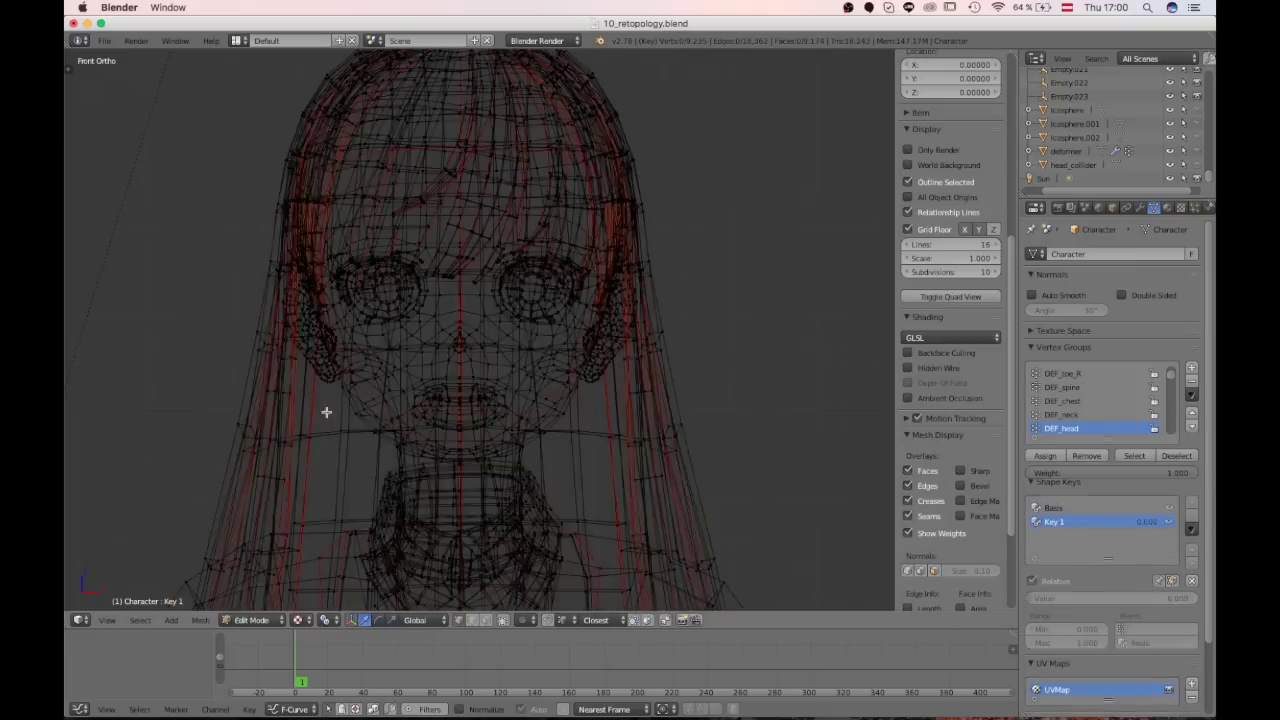
scroll(479, 453, "up", 2)
key("z")
key("z")
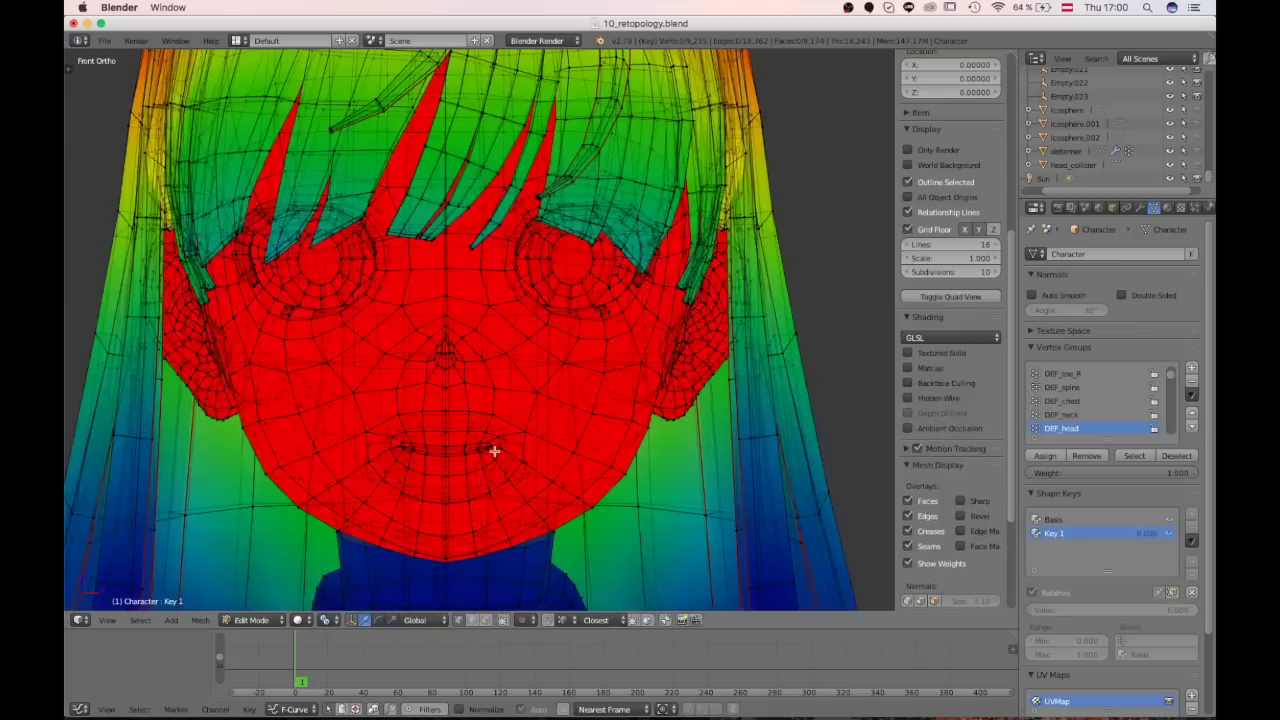
key("alt+z")
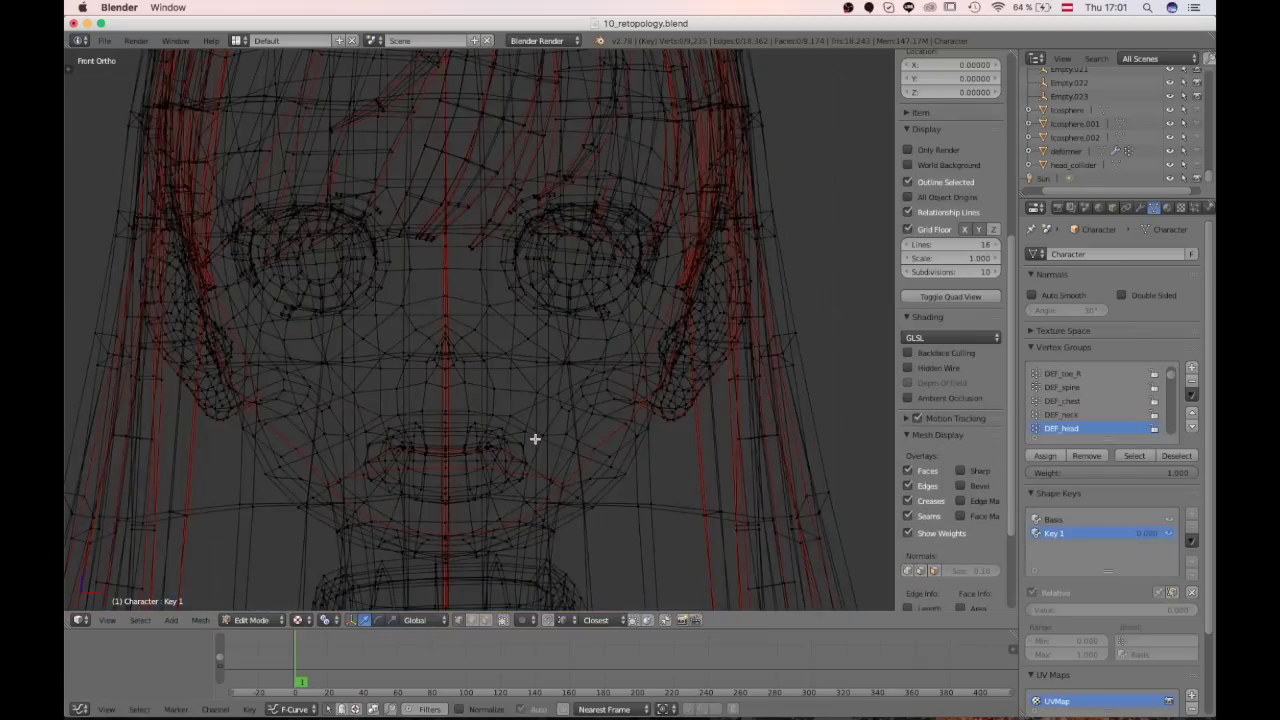
scroll(525, 437, "down", 5)
key("z")
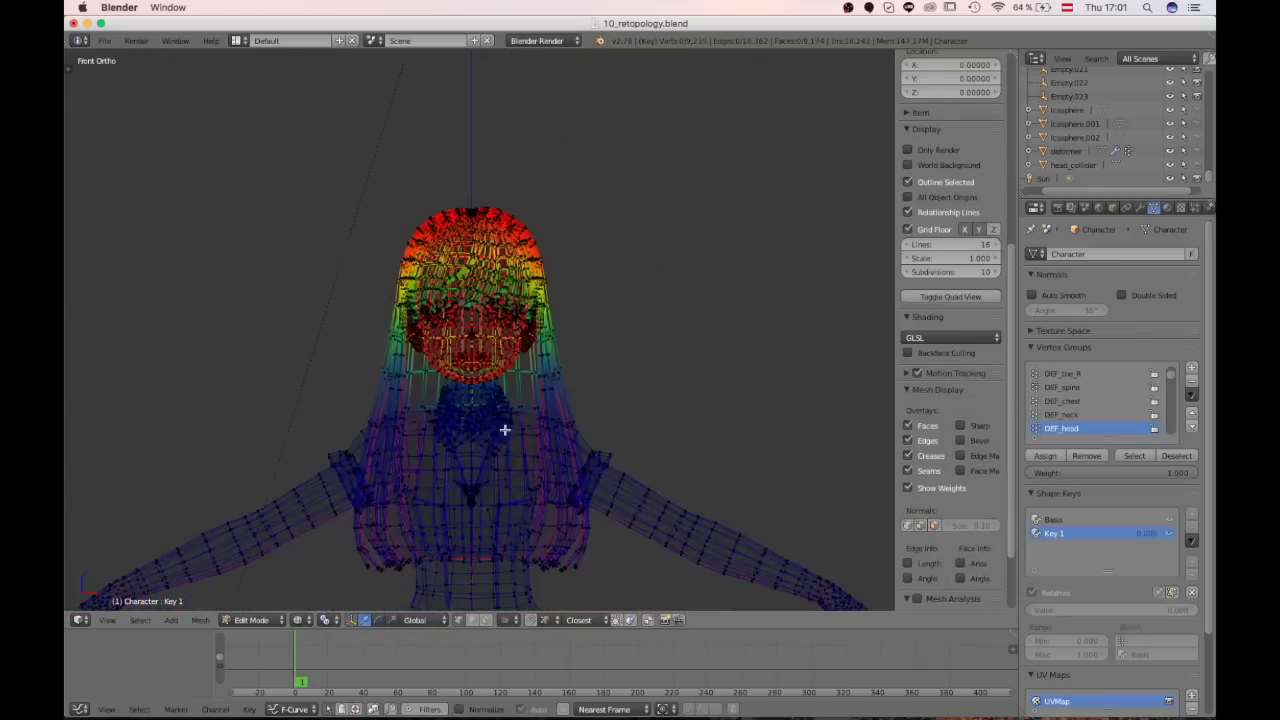
left_click(907, 487)
key("z")
scroll(440, 370, "up", 5)
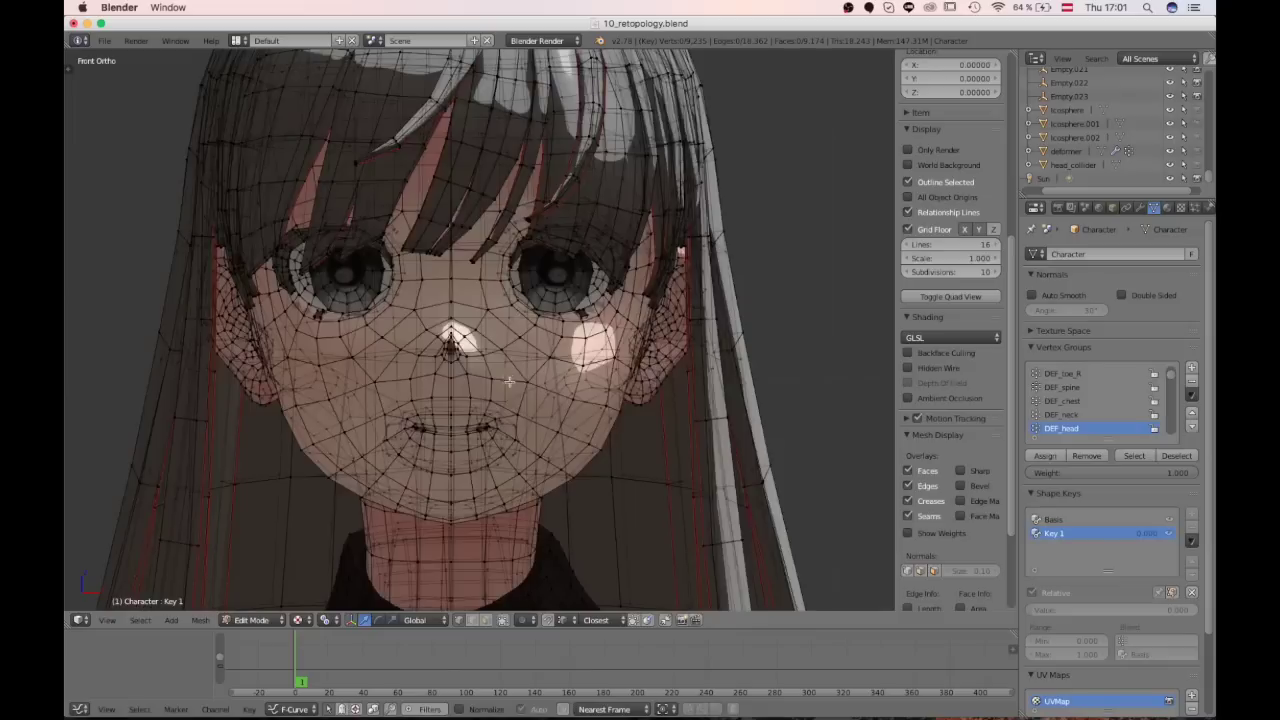
Step: Limit selection to visible geometry and enable proportional editing with Sharp falloff
left_click(505, 620)
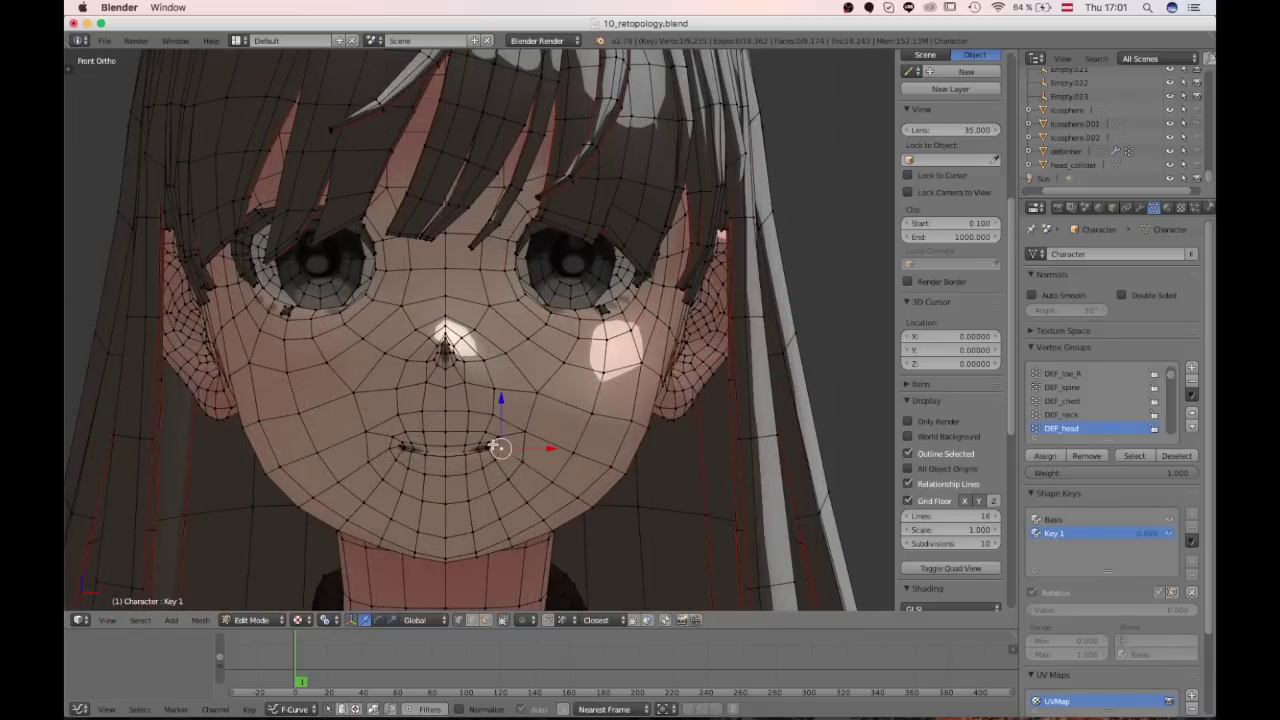
left_click(533, 619)
left_click(541, 589)
left_click(548, 620)
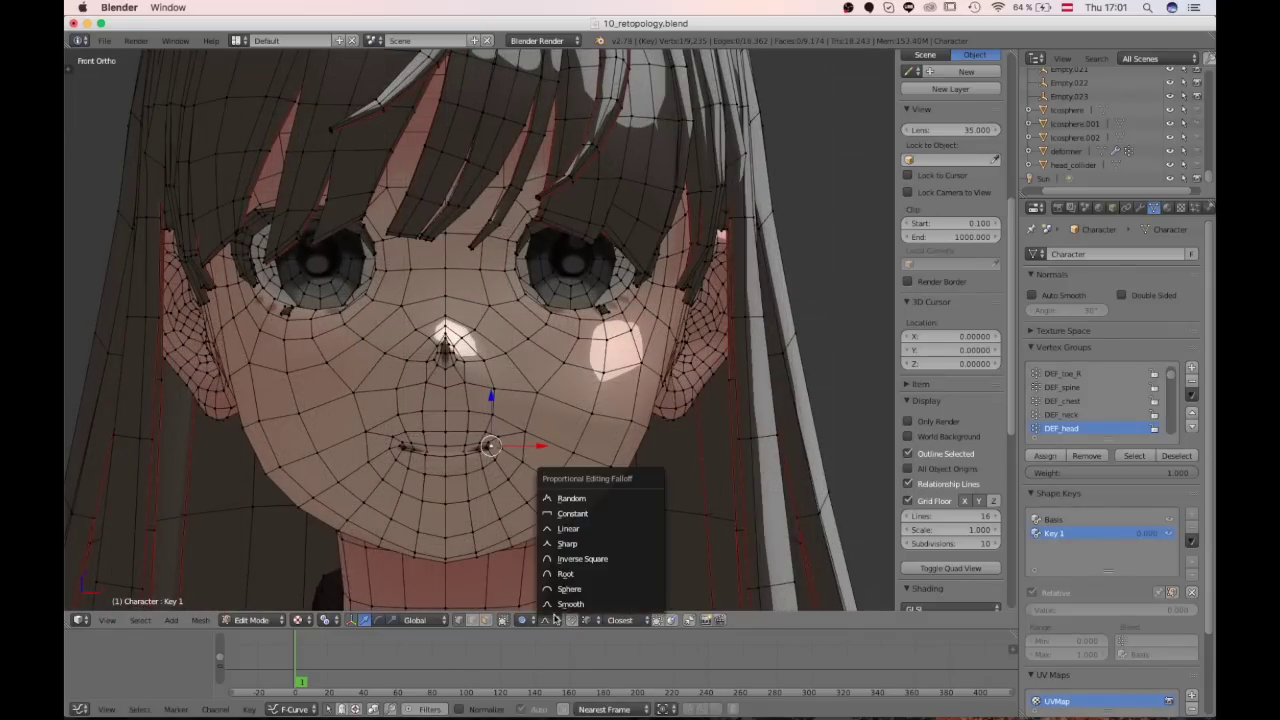
left_click(555, 543)
Step: Raise one mouth corner slightly in Key 1, preview the key at value 1.000 in Object Mode, and return it to 0.000
key("g")
scroll(543, 427, "up", 20)
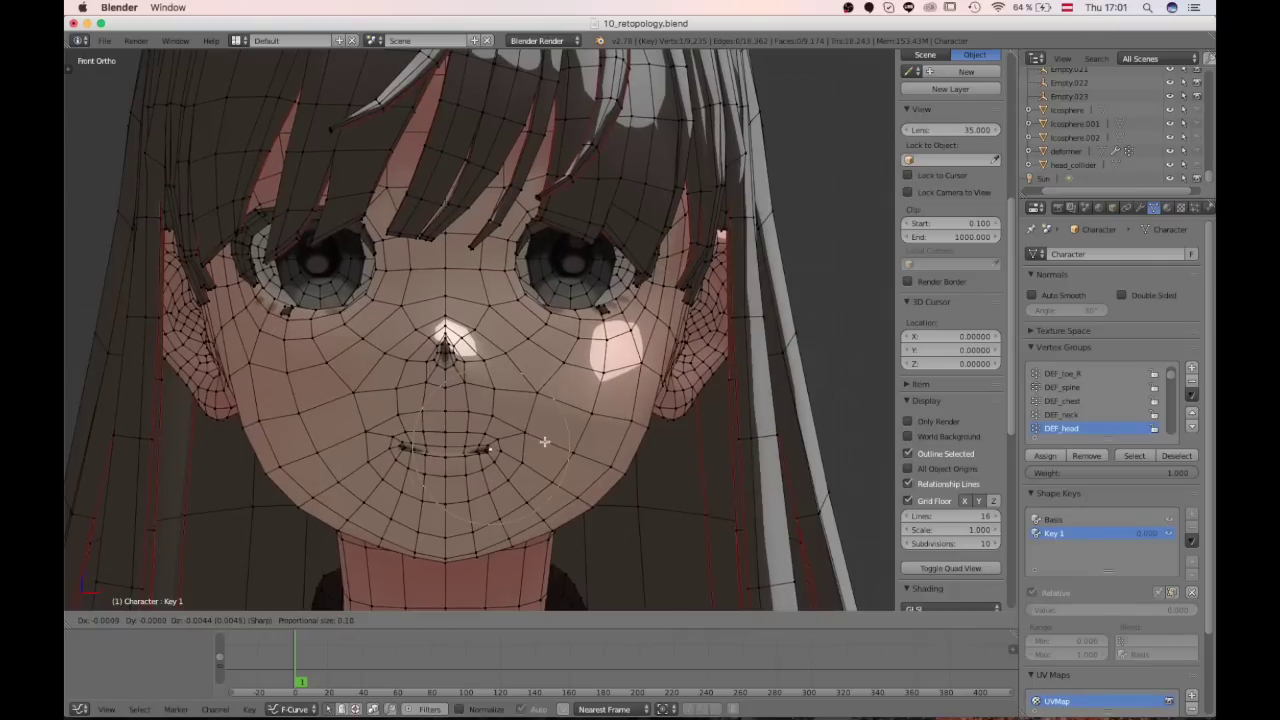
left_click(556, 405)
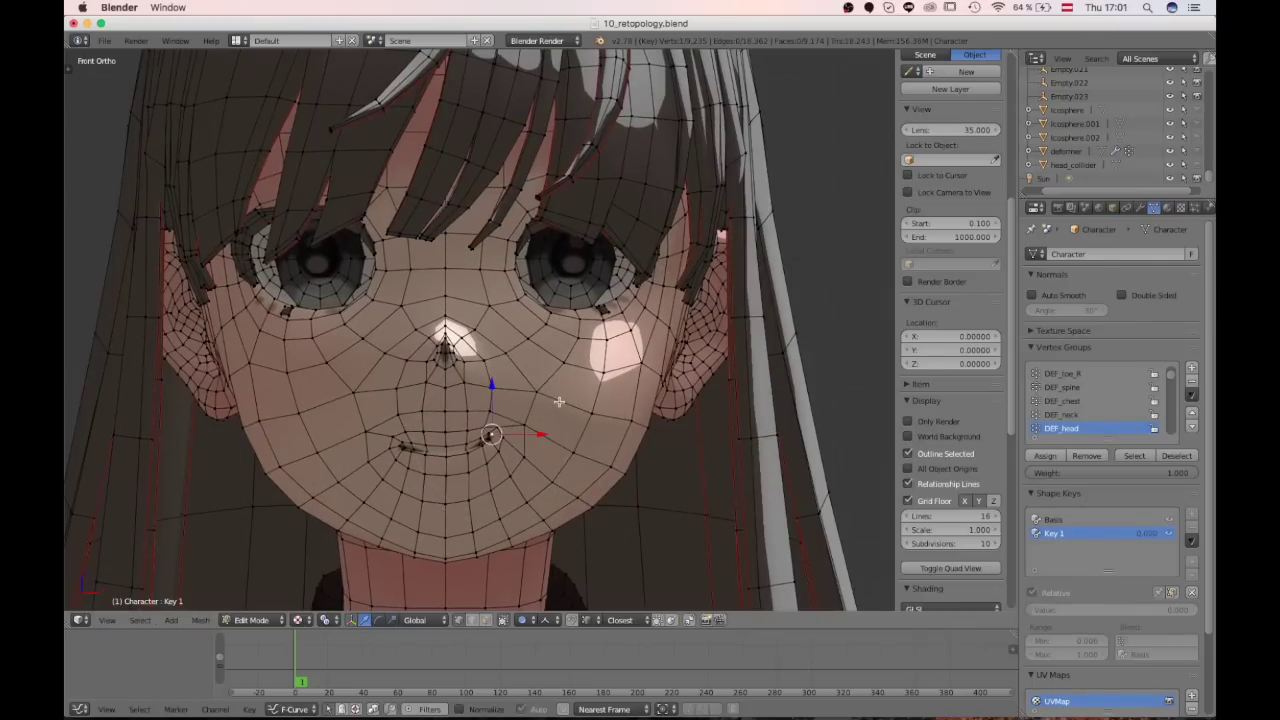
key("Tab")
left_click_drag(1065, 576, 1129, 576)
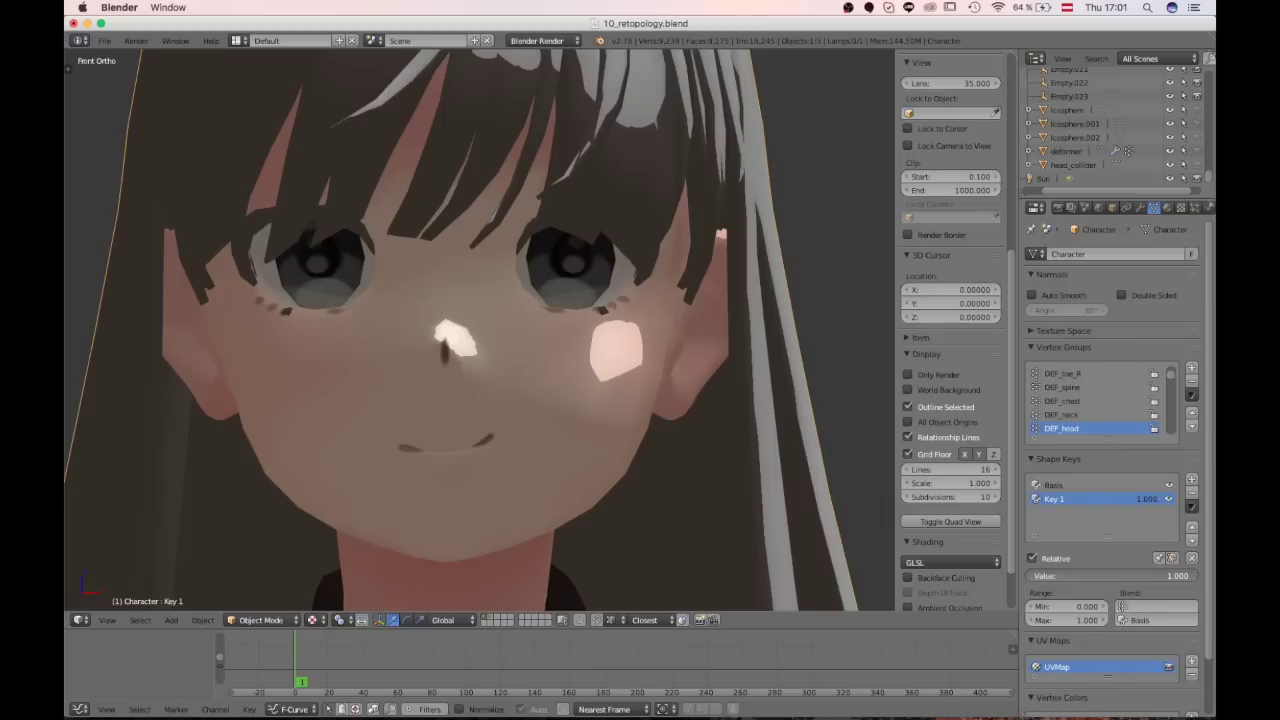
left_click_drag(1176, 576, 1040, 576)
Step: Review the face mesh from the side and front, and delete both Key 1 and Basis shape keys from the Character mesh
middle_click_drag(735, 530, 481, 481)
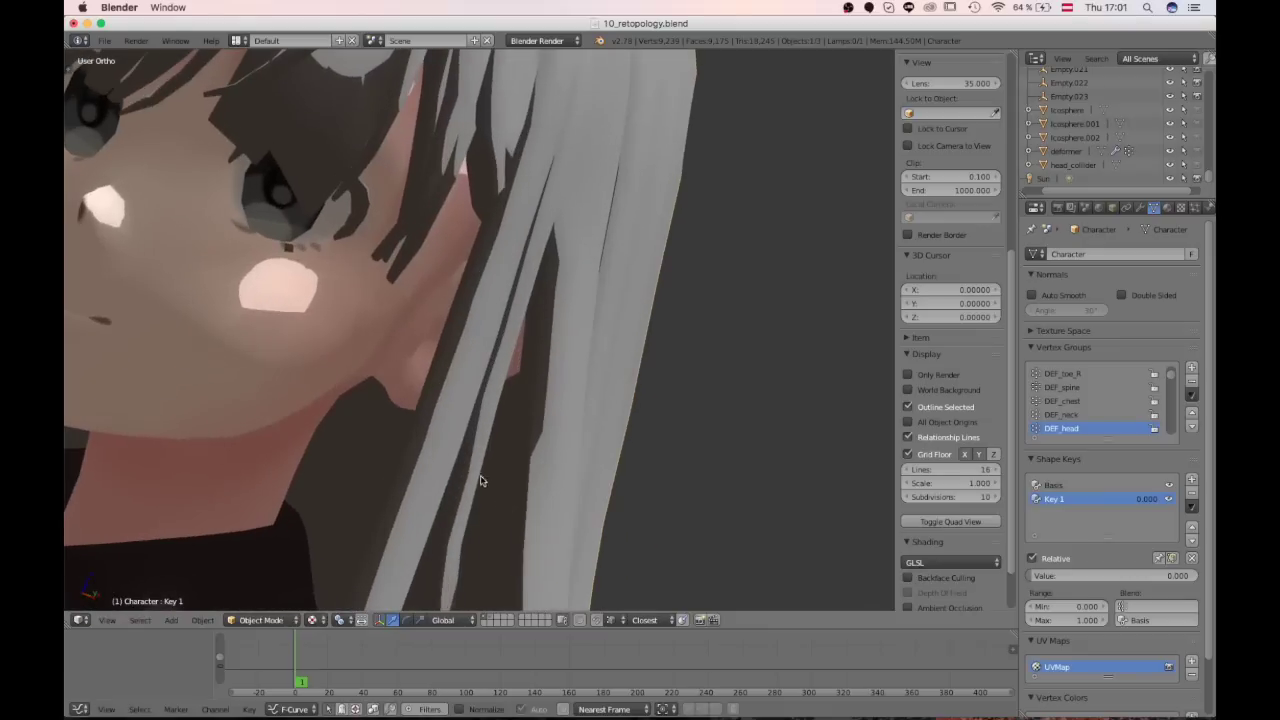
key("Tab")
key("KP_Decimal")
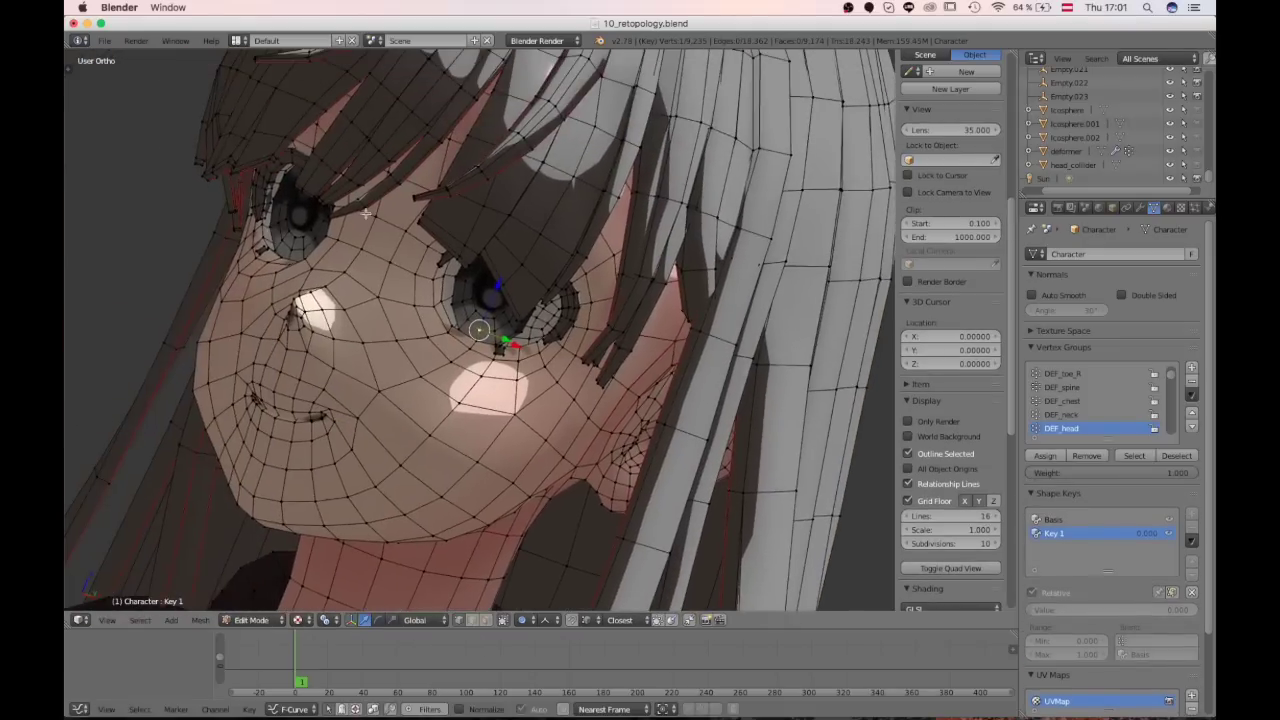
middle_click_drag(590, 220, 349, 163)
scroll(349, 163, "down", 3)
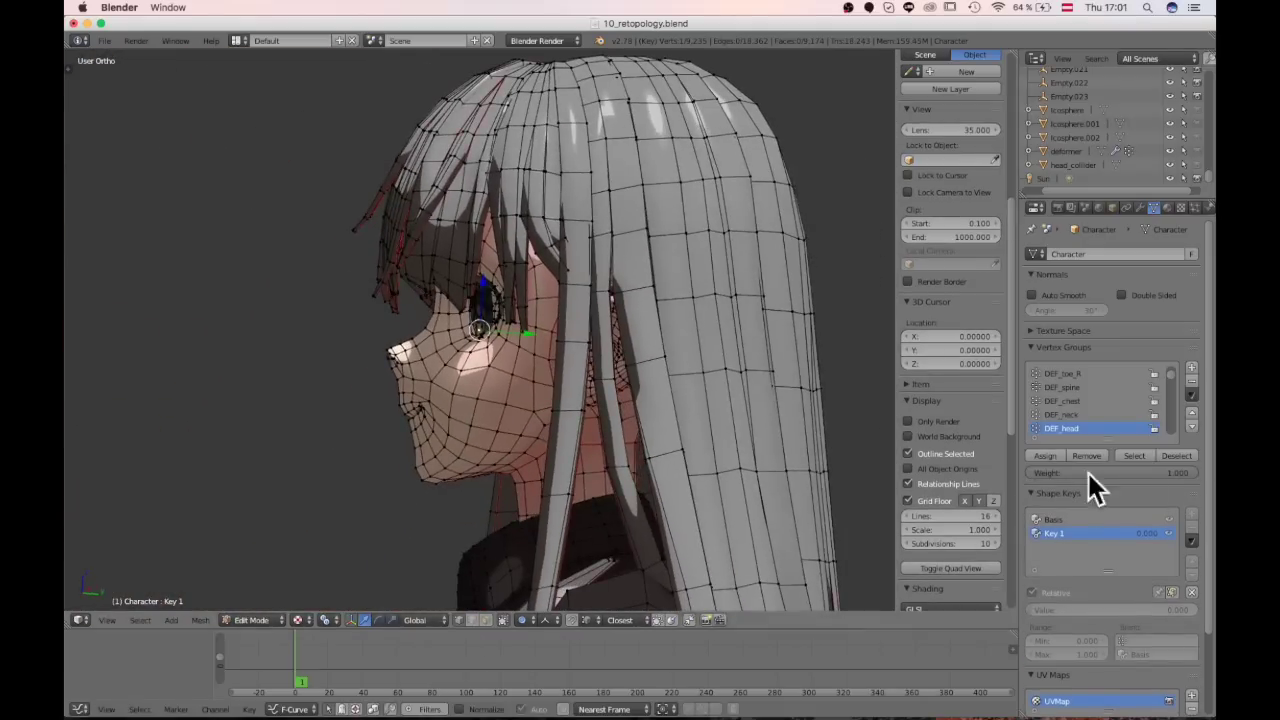
middle_click_drag(386, 418, 395, 308)
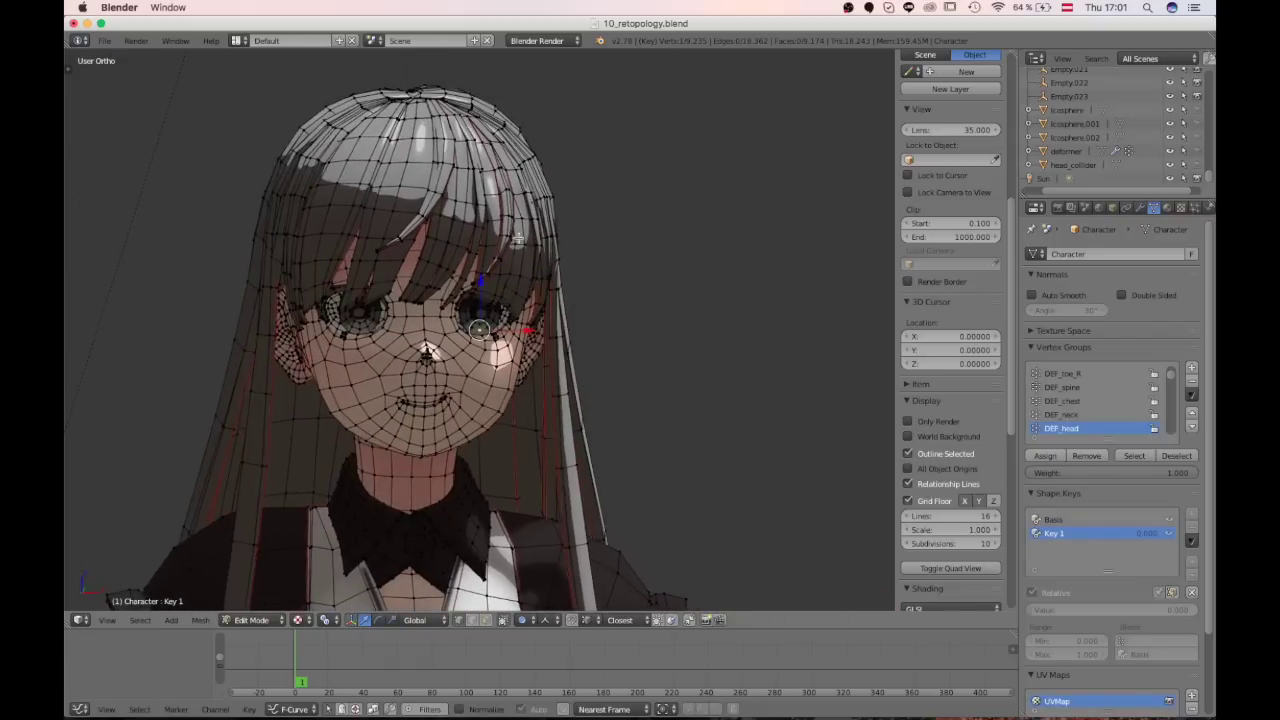
key("Tab")
left_click(1193, 494)
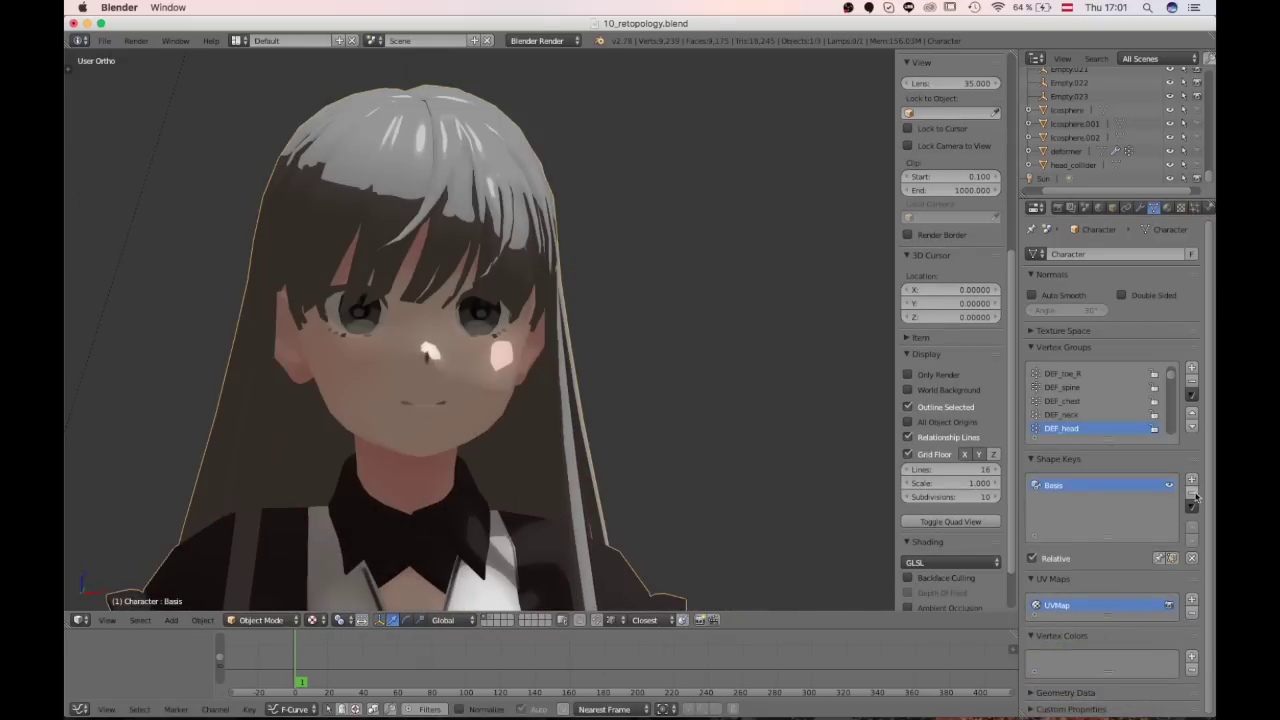
left_click(1192, 496)
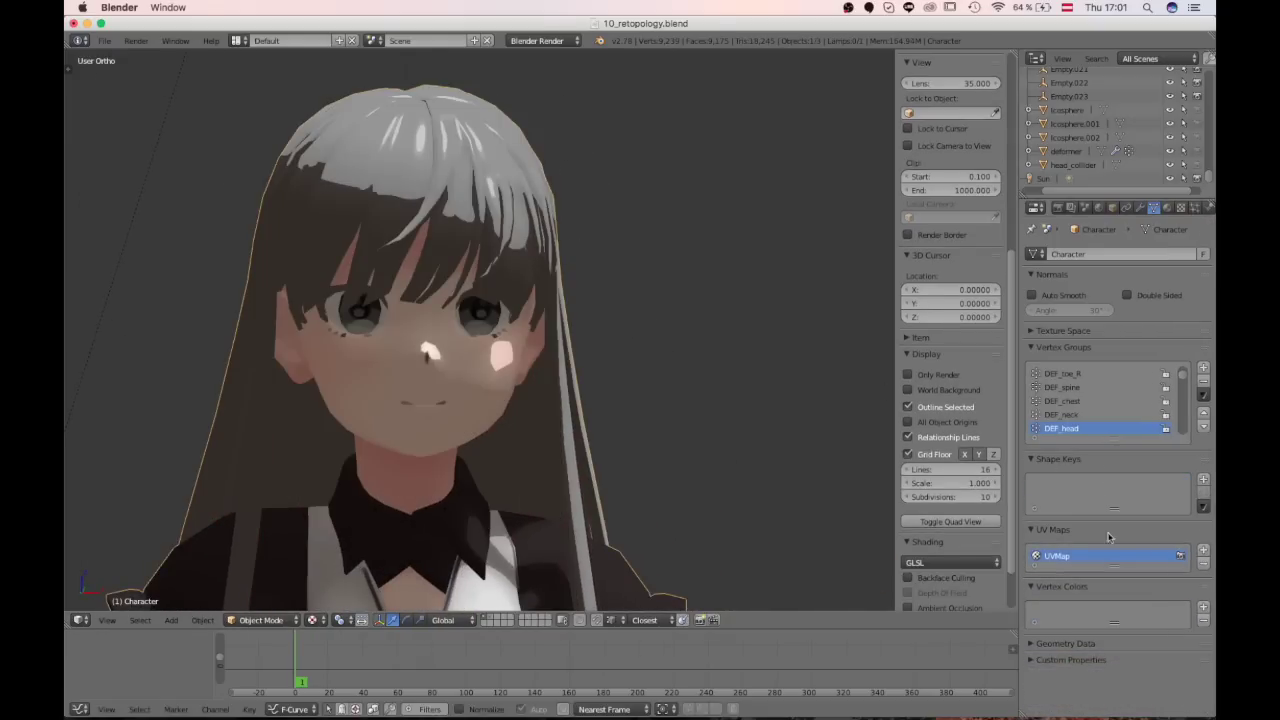
Step: Examine the full textured character and its ground shadow from the front and both sides
scroll(410, 394, "down", 4)
scroll(561, 395, "up", 2)
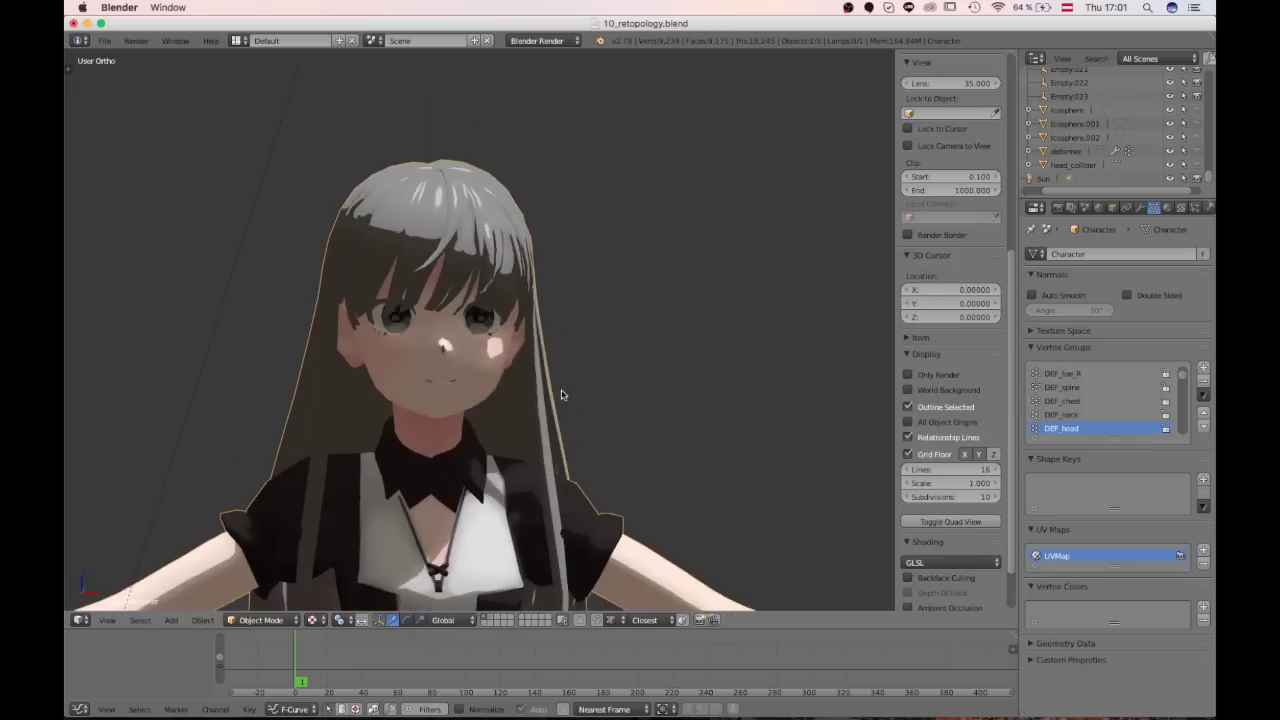
middle_click_drag(561, 395, 528, 462)
scroll(393, 425, "down", 6)
middle_click_drag(440, 513, 480, 400, "shift")
scroll(434, 425, "down", 2)
key("KP_1")
scroll(530, 404, "up", 1)
scroll(550, 413, "down", 1)
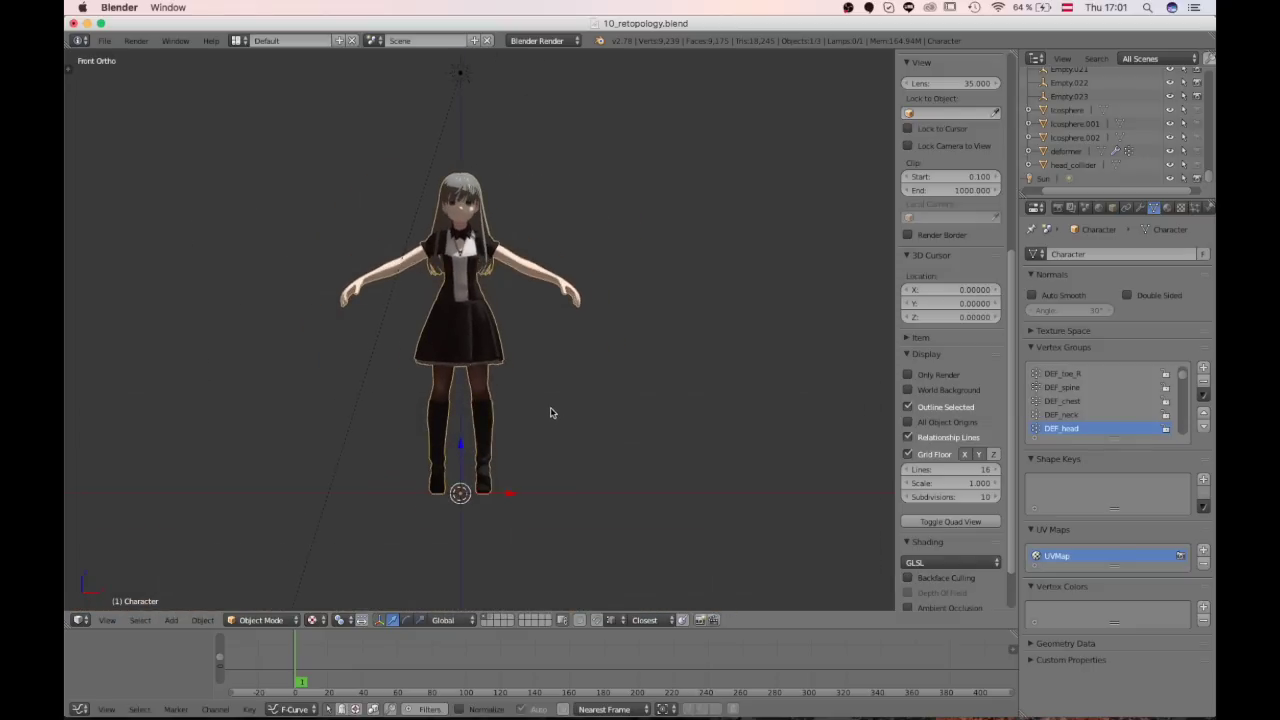
scroll(540, 413, "down", 1)
scroll(531, 412, "up", 2)
middle_click_drag(529, 414, 346, 367)
scroll(389, 206, "down", 3)
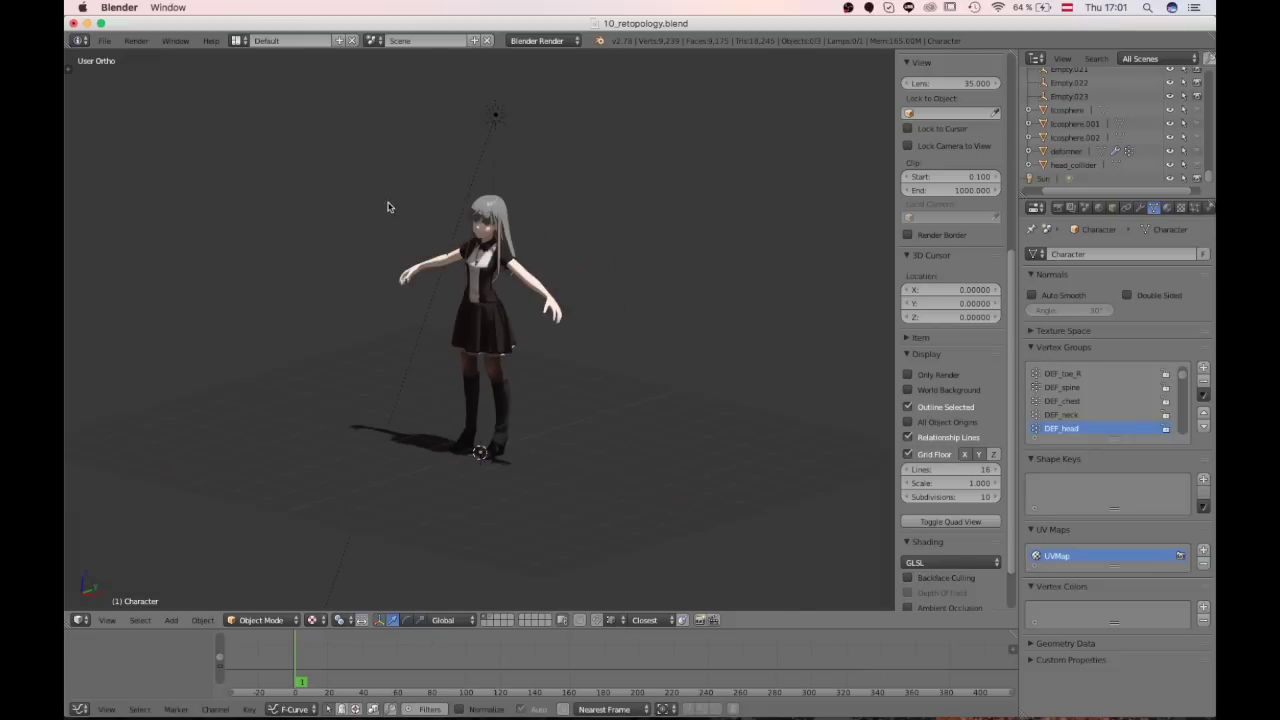
scroll(449, 249, "up", 3)
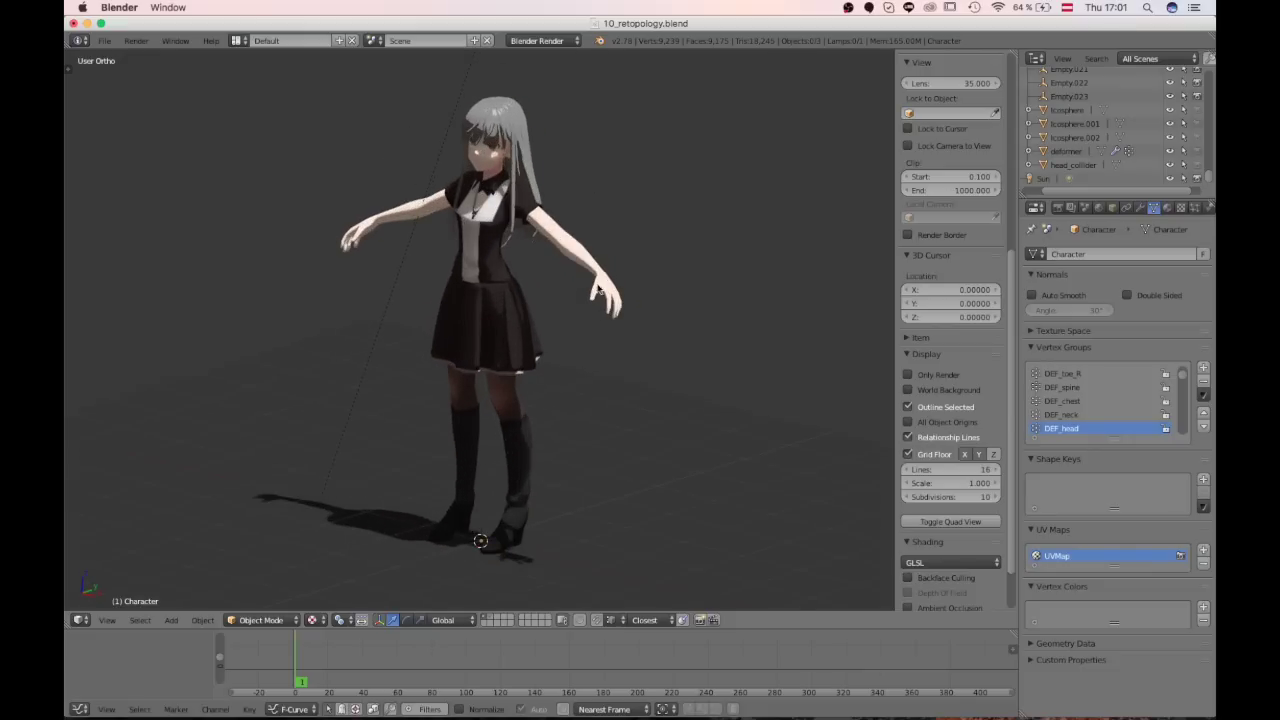
scroll(437, 257, "down", 3)
scroll(495, 402, "up", 3)
middle_click_drag(391, 330, 568, 434)
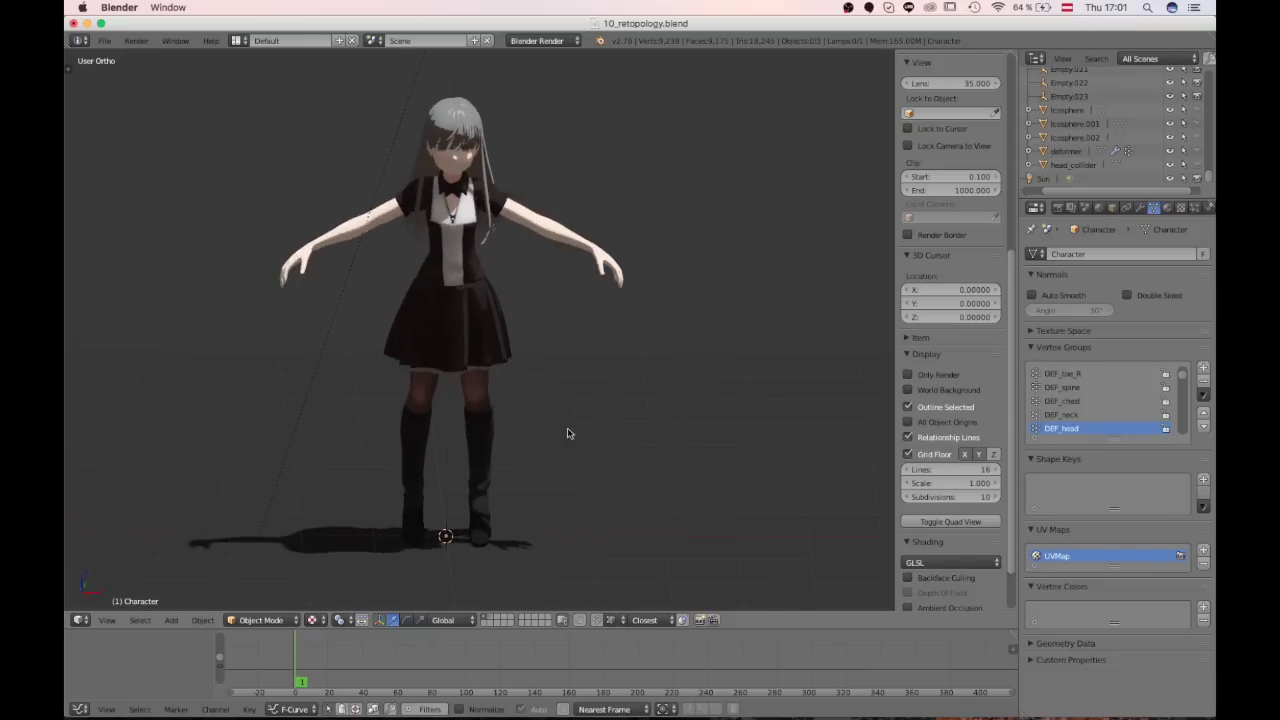
scroll(568, 434, "down", 2)
middle_click_drag(340, 437, 416, 458)
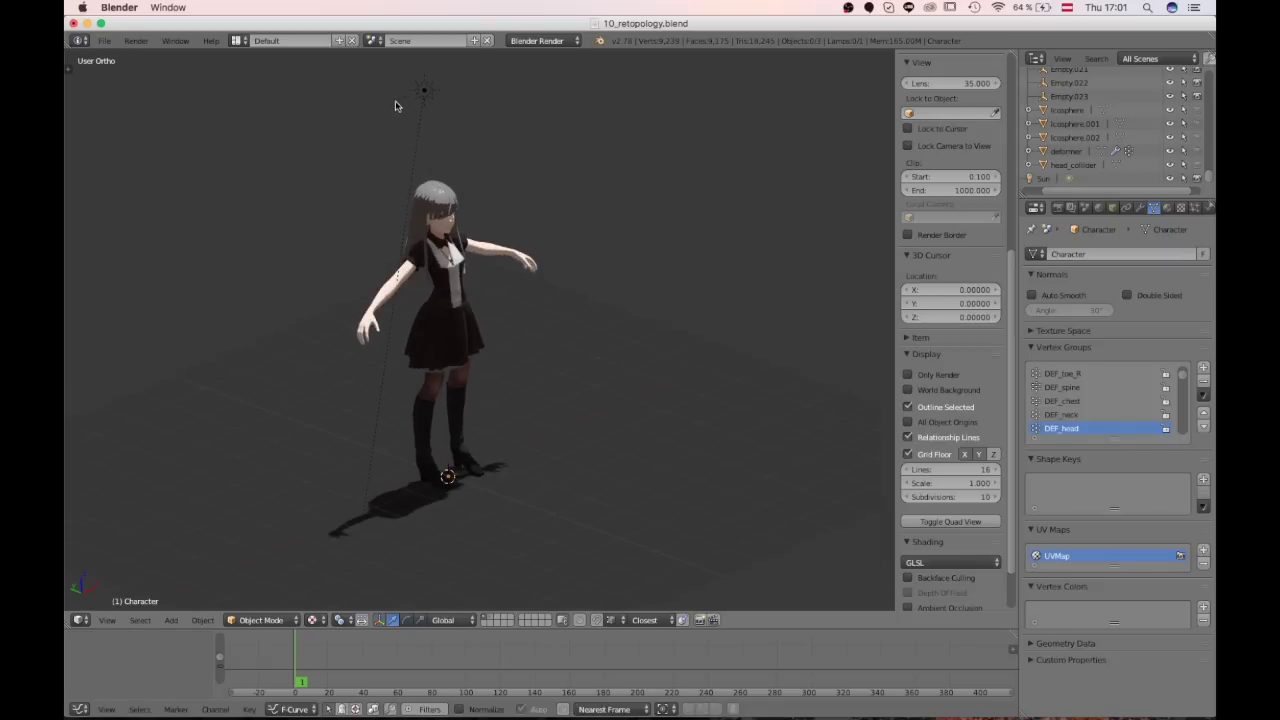
Step: Select the Sun lamp and examine how its light and shadow fall on the full character
right_click(419, 112)
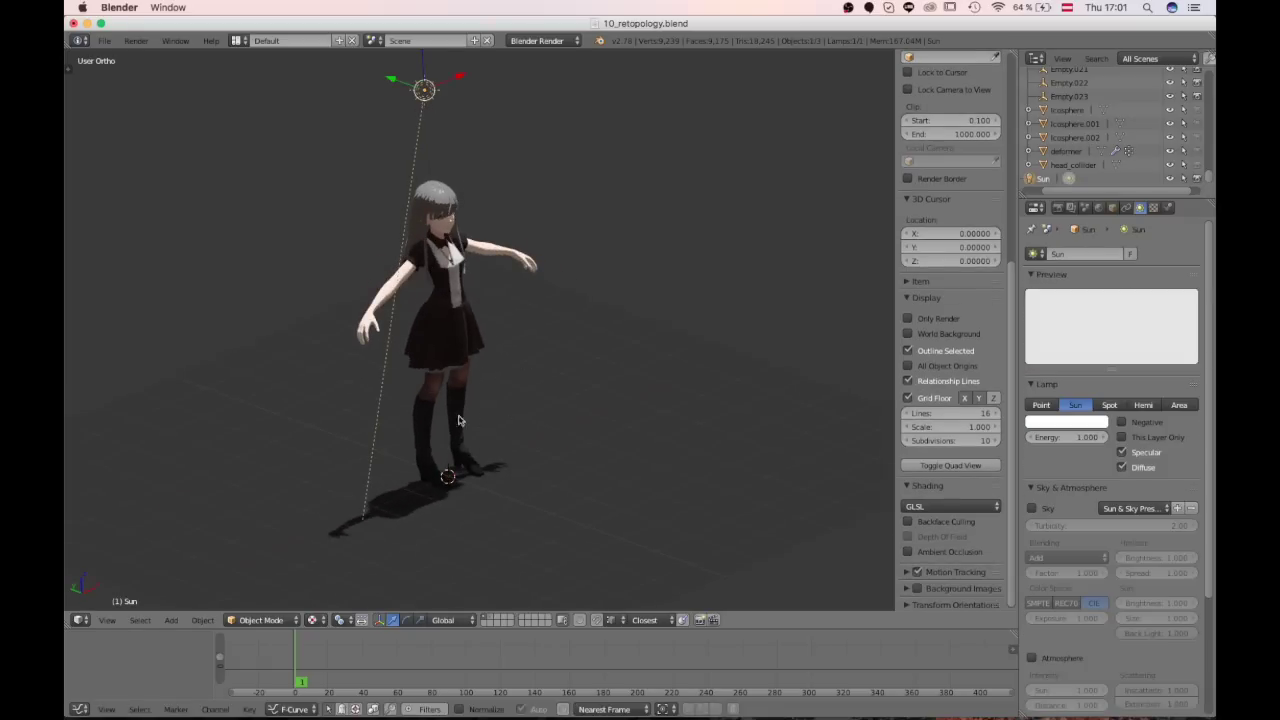
middle_click_drag(458, 420, 444, 398)
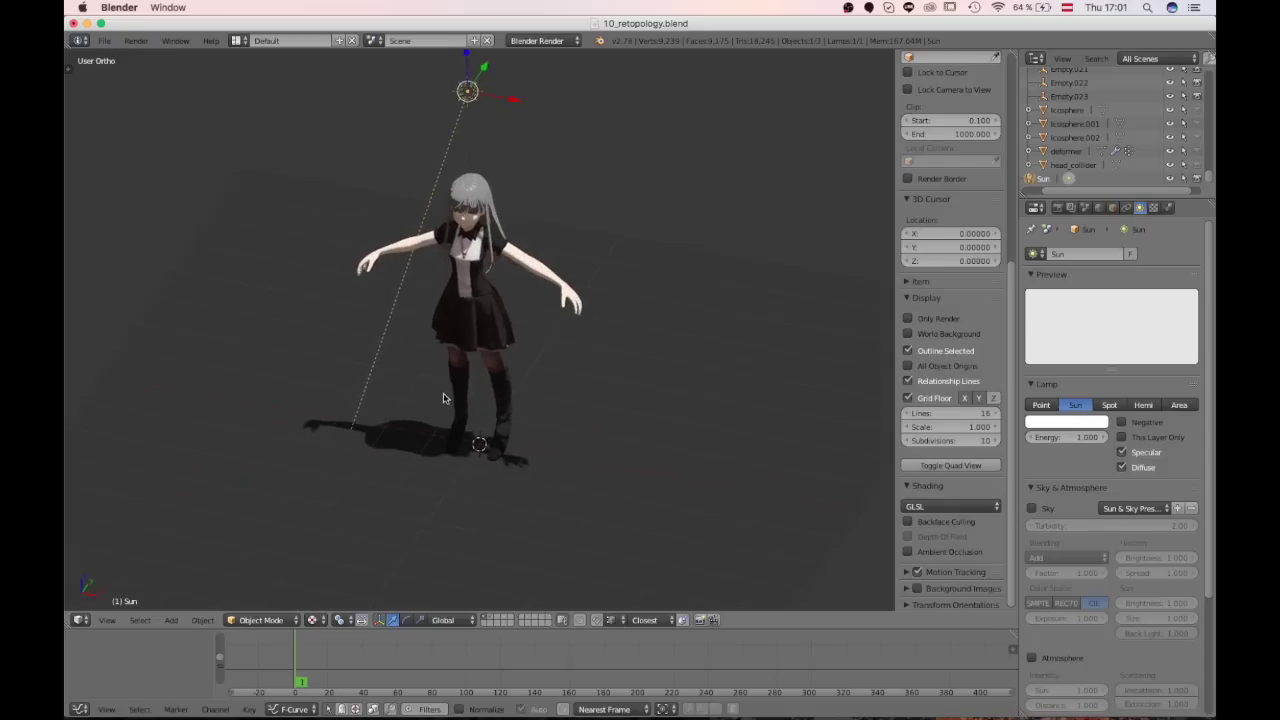
scroll(445, 394, "down", 3)
scroll(447, 389, "up", 1)
scroll(448, 389, "down", 2)
scroll(448, 388, "up", 4)
scroll(539, 345, "down", 1)
scroll(537, 346, "up", 1)
scroll(553, 348, "down", 1)
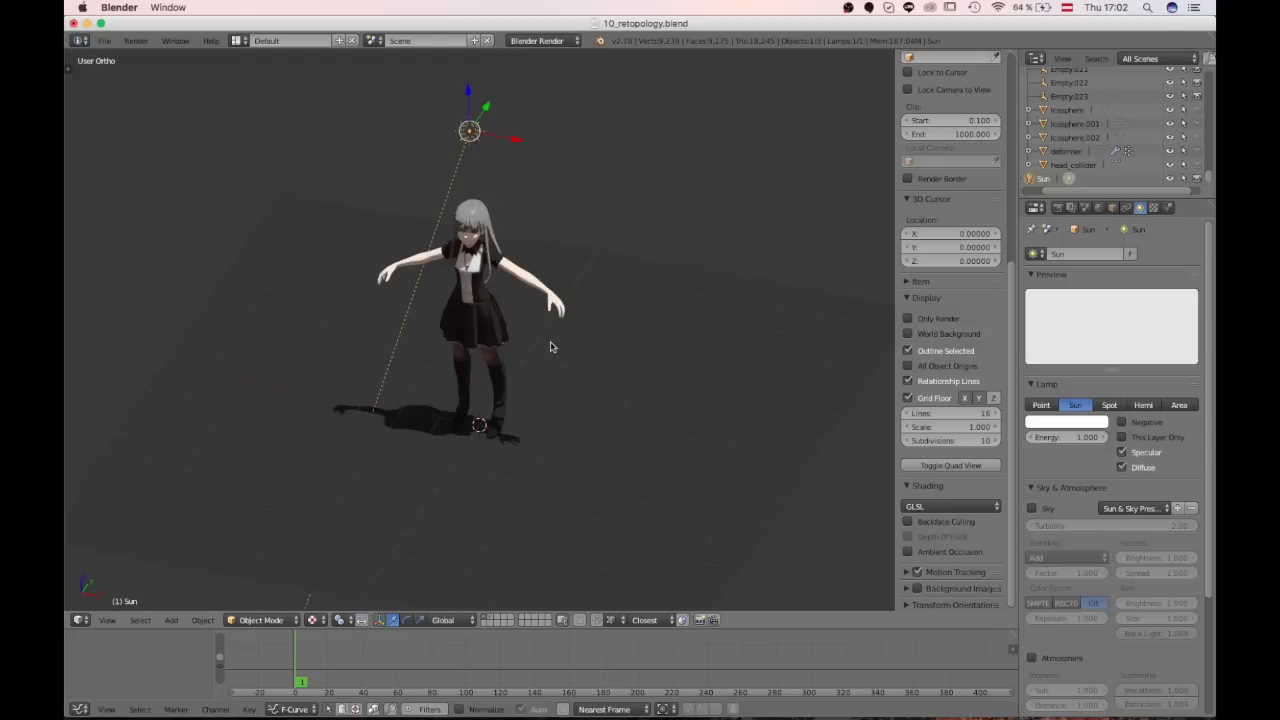
scroll(547, 345, "down", 1)
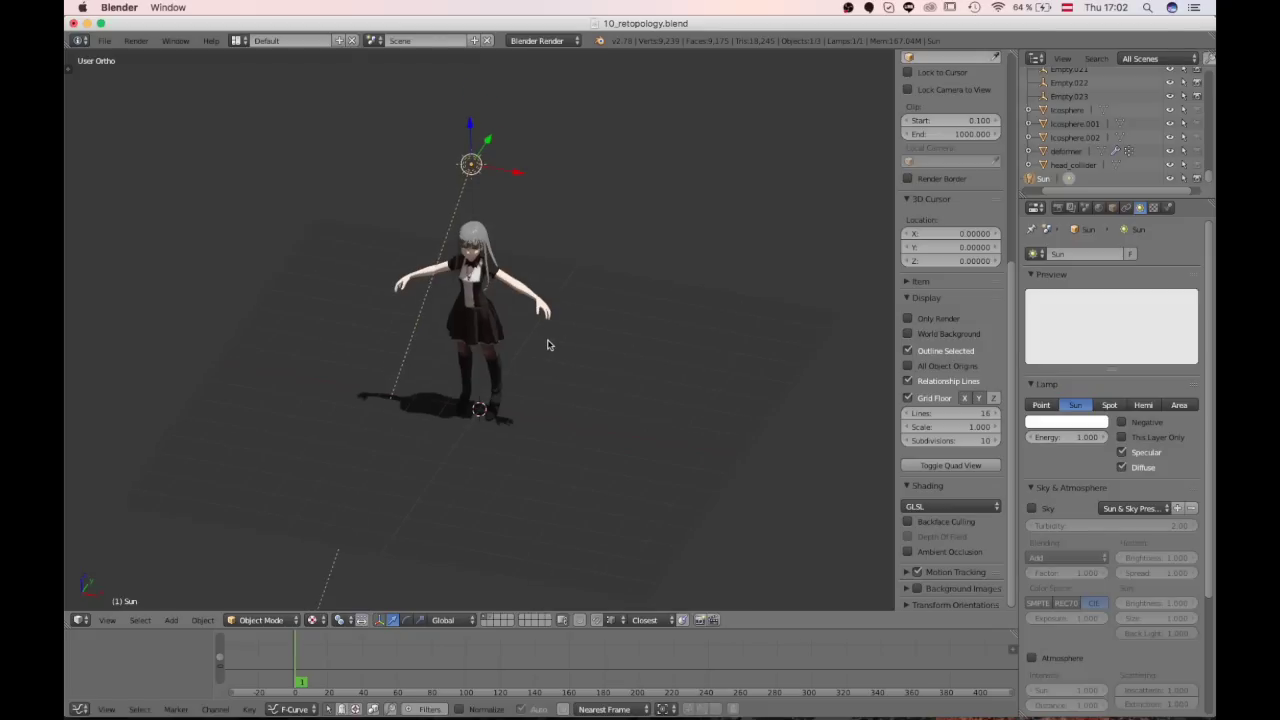
middle_click_drag(547, 345, 475, 437)
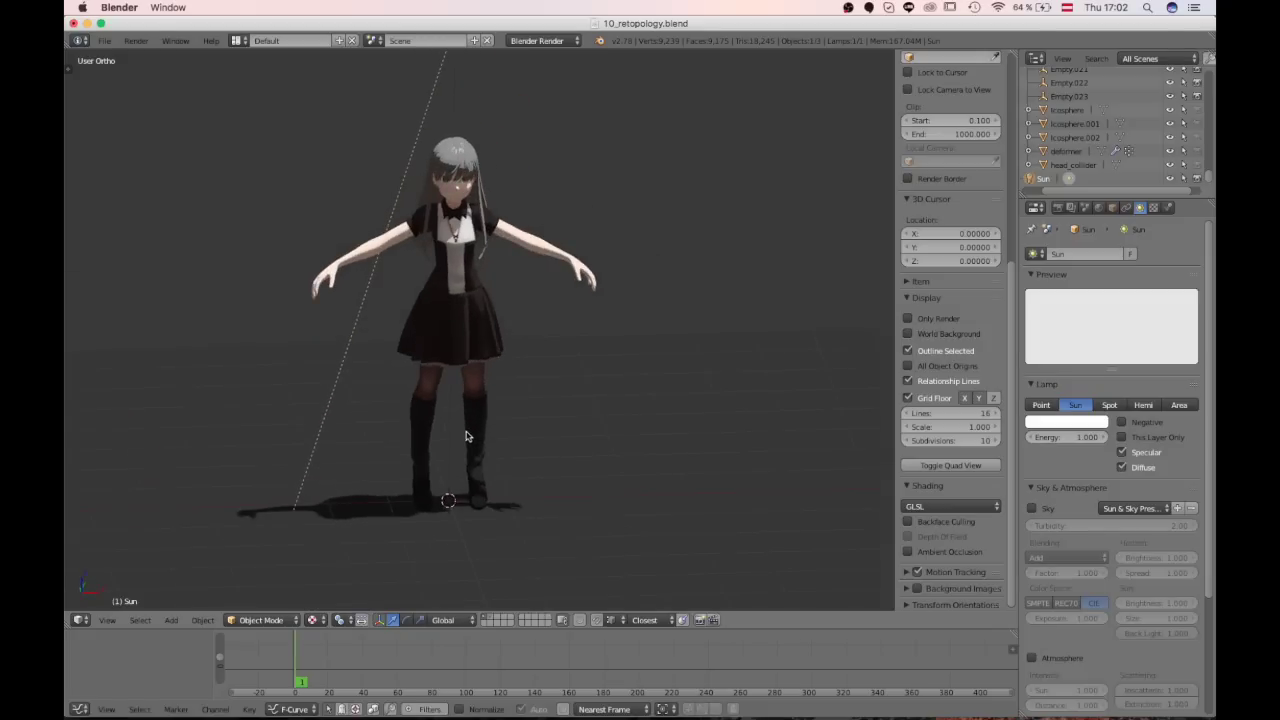
scroll(465, 436, "down", 1)
scroll(440, 447, "down", 1)
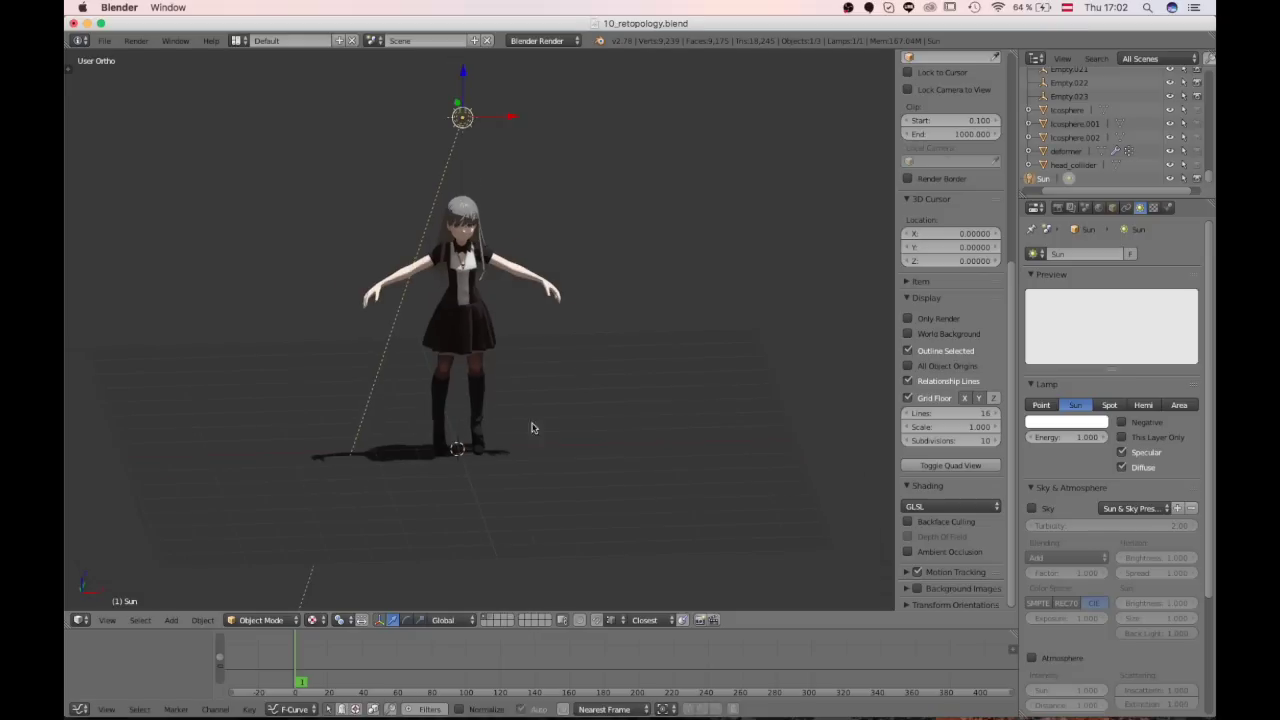
scroll(550, 427, "up", 3)
middle_click_drag(529, 420, 456, 386)
scroll(404, 383, "down", 2)
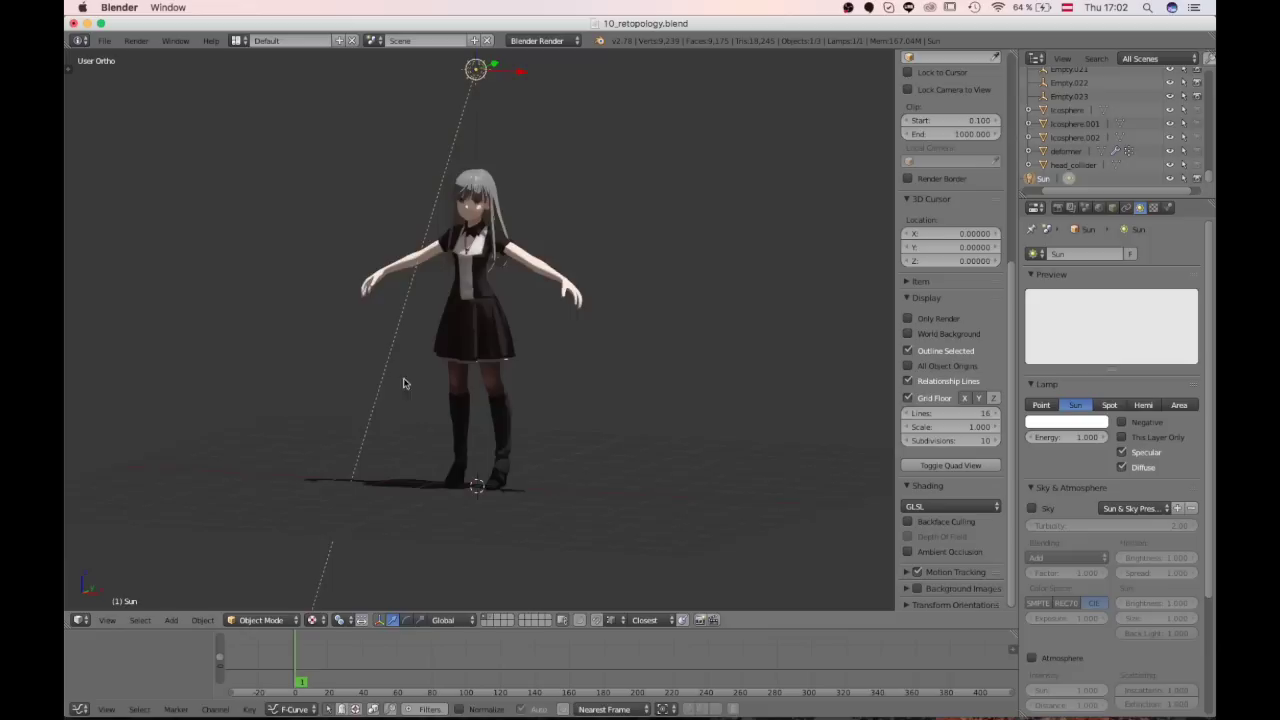
Step: Examine the lighting on the character's hair and upper body from above, and return to the front view
scroll(404, 383, "up", 2)
middle_click_drag(320, 368, 474, 516)
scroll(379, 375, "up", 2)
scroll(600, 425, "up", 3)
middle_click_drag(629, 414, 436, 564)
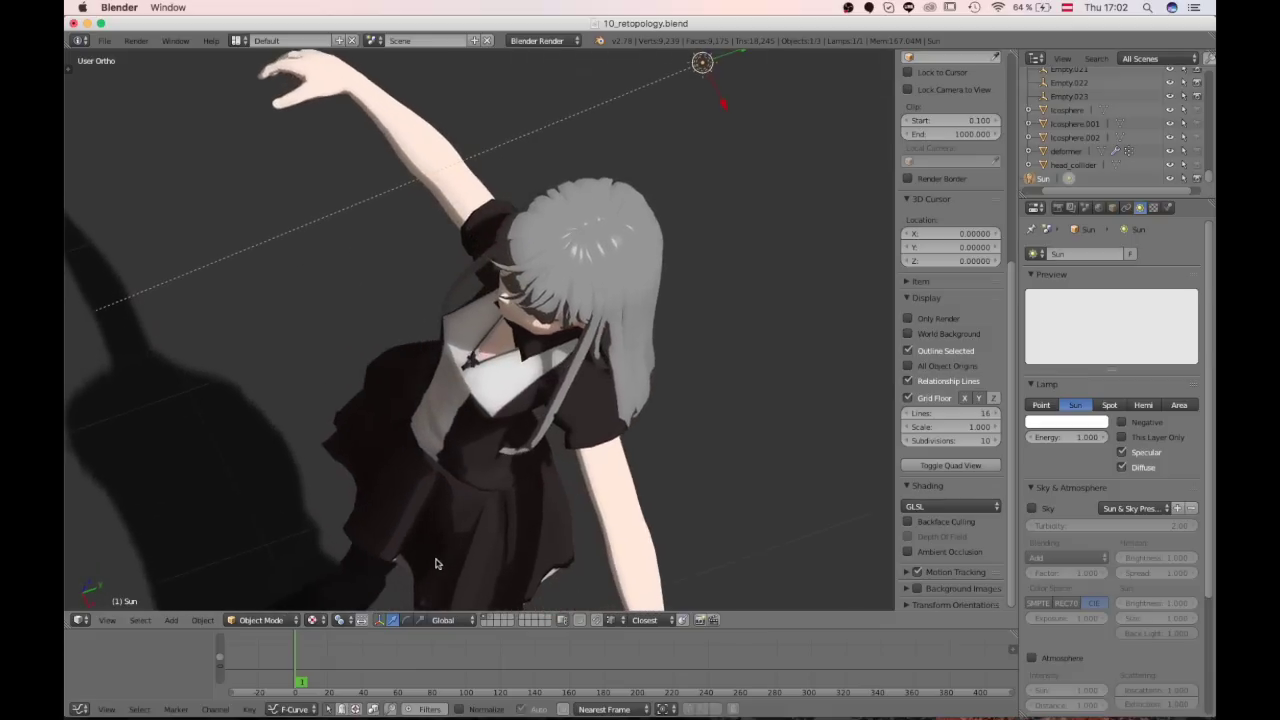
scroll(504, 446, "down", 3)
scroll(504, 436, "up", 4)
scroll(500, 432, "down", 3)
middle_click_drag(471, 494, 373, 300)
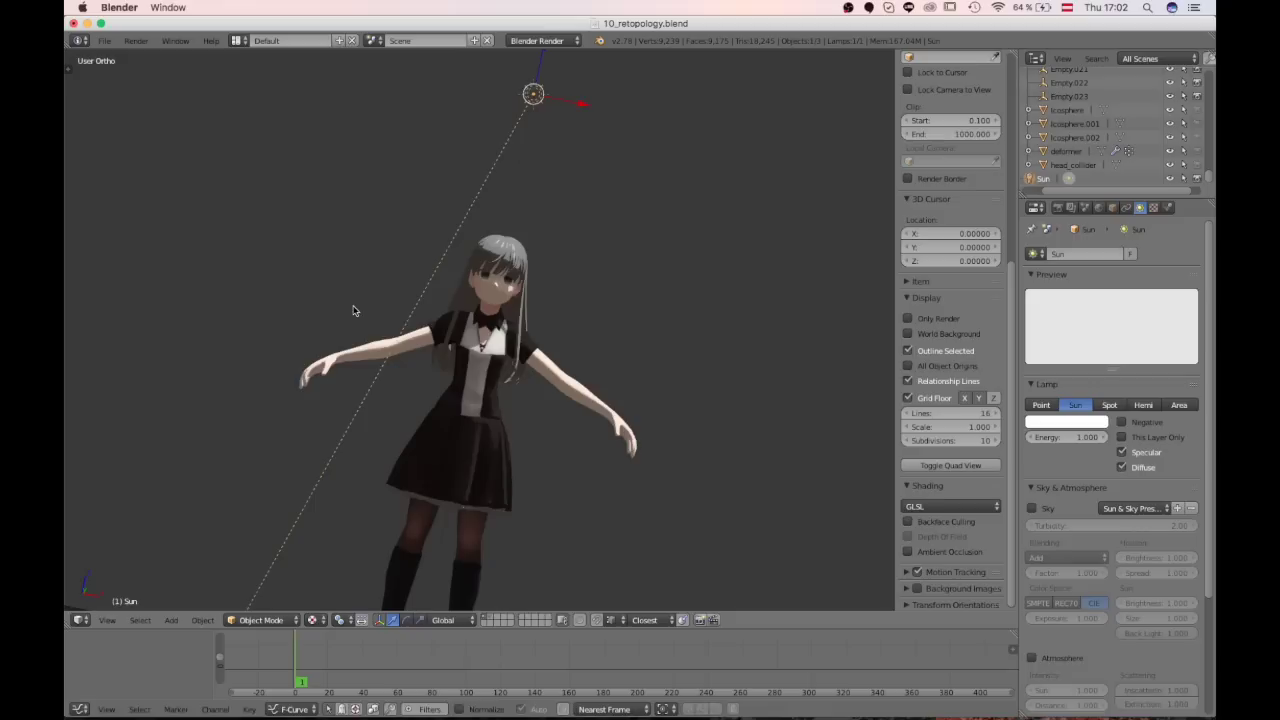
key("KP_1")
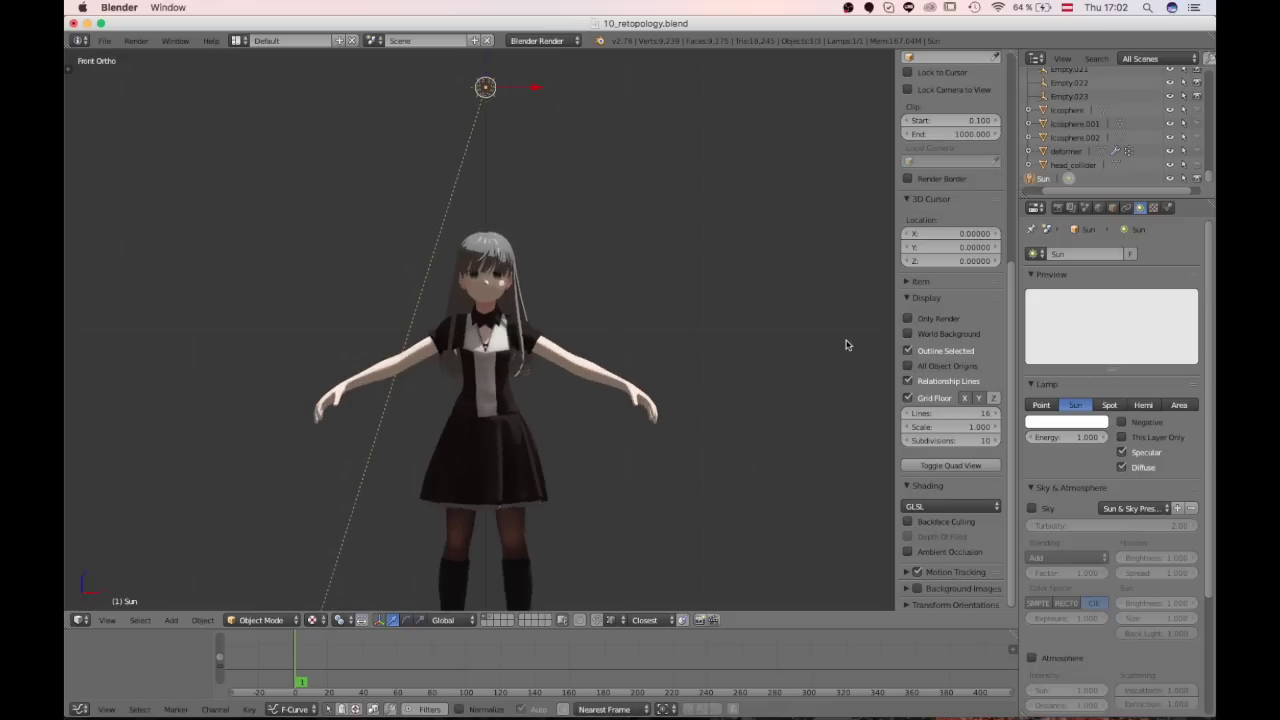